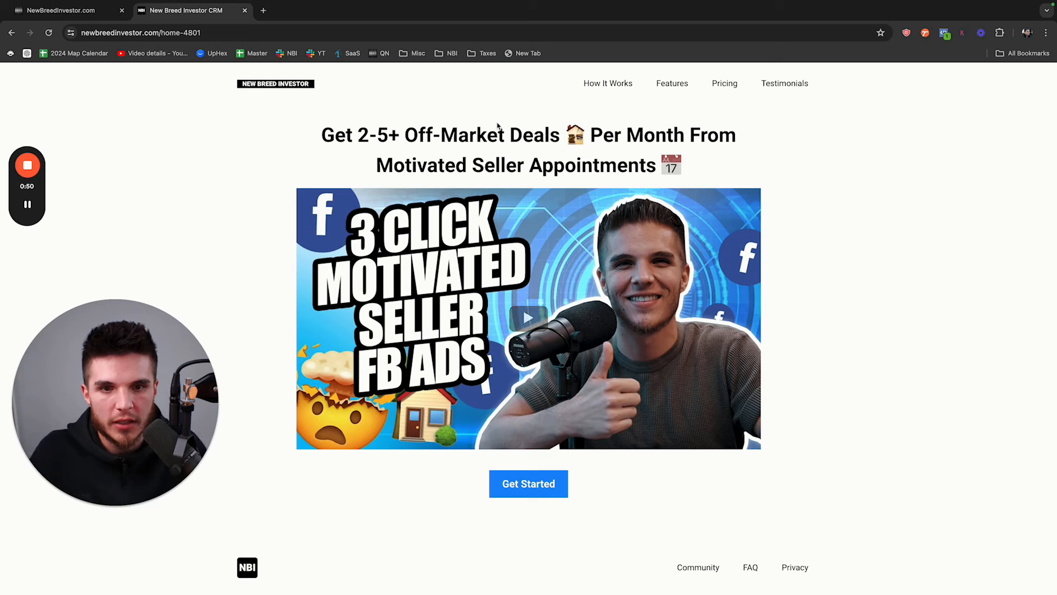
Read the home page headline, play the demo video briefly, and pause it with the suggested videos dismissed.
left_click_drag(310, 135, 697, 170)
left_click(698, 170)
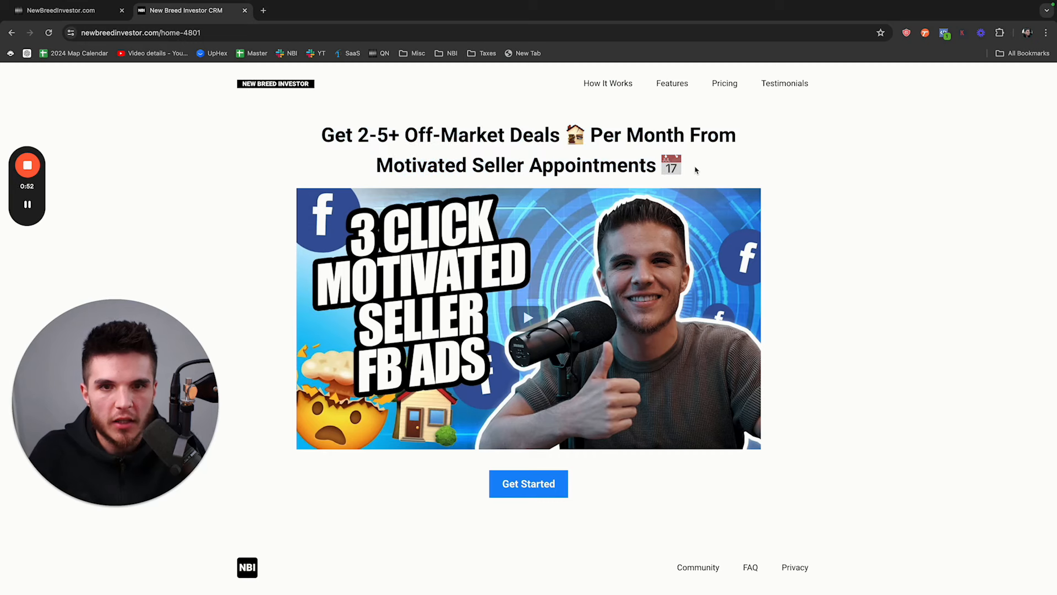
left_click(533, 333)
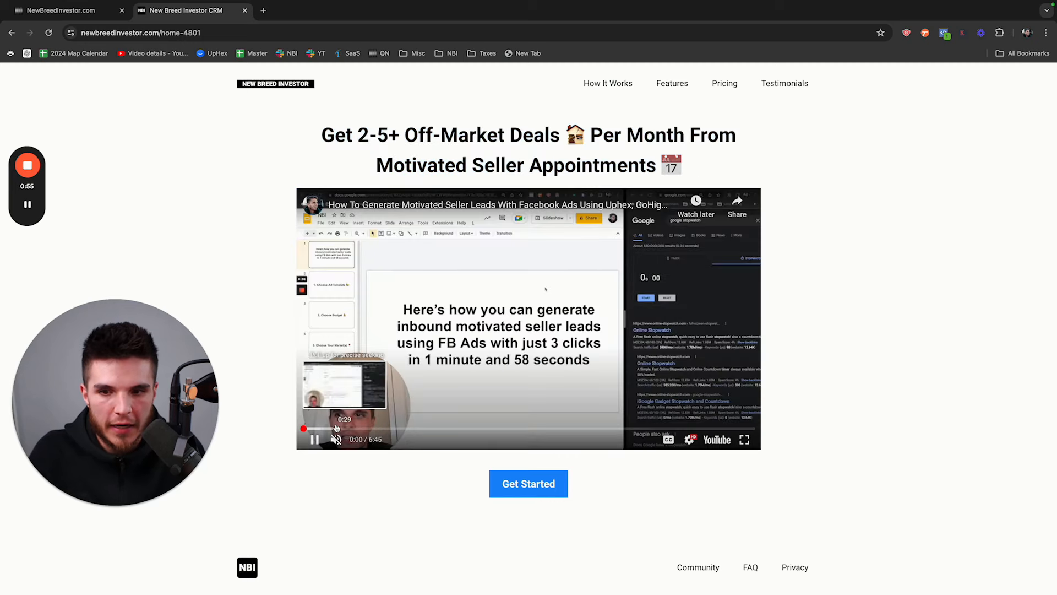
left_click(482, 346)
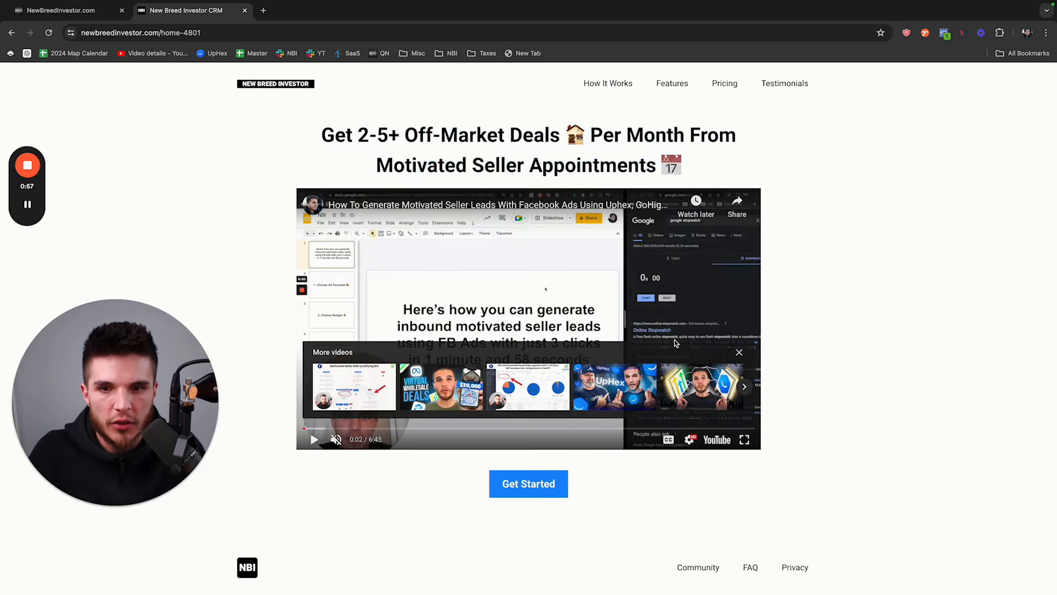
left_click(740, 353)
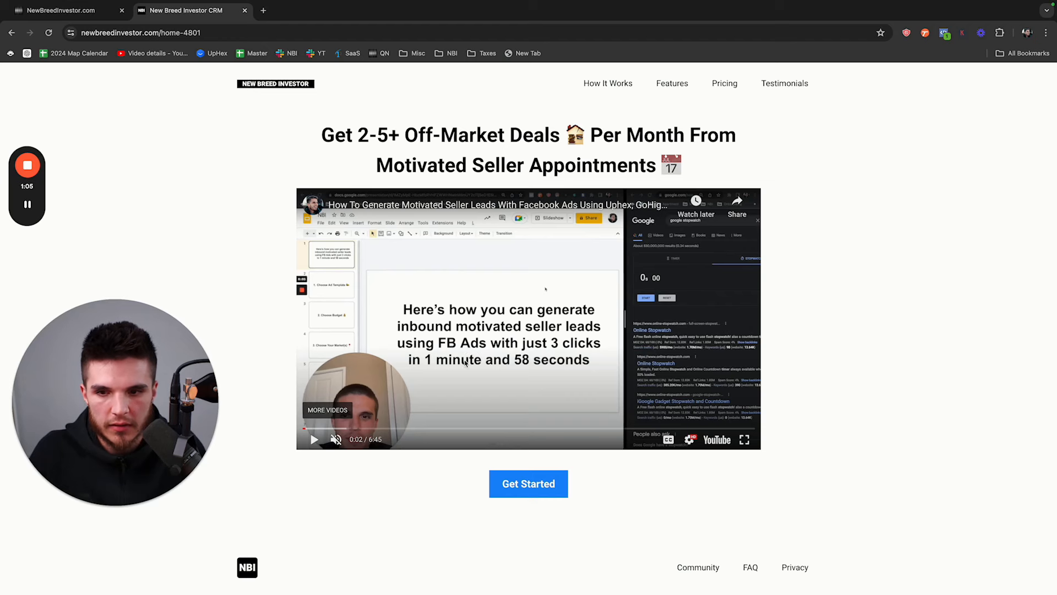
Skim the paused demo video by jumping through its timeline from 0:13 to 6:35.
left_click(317, 428)
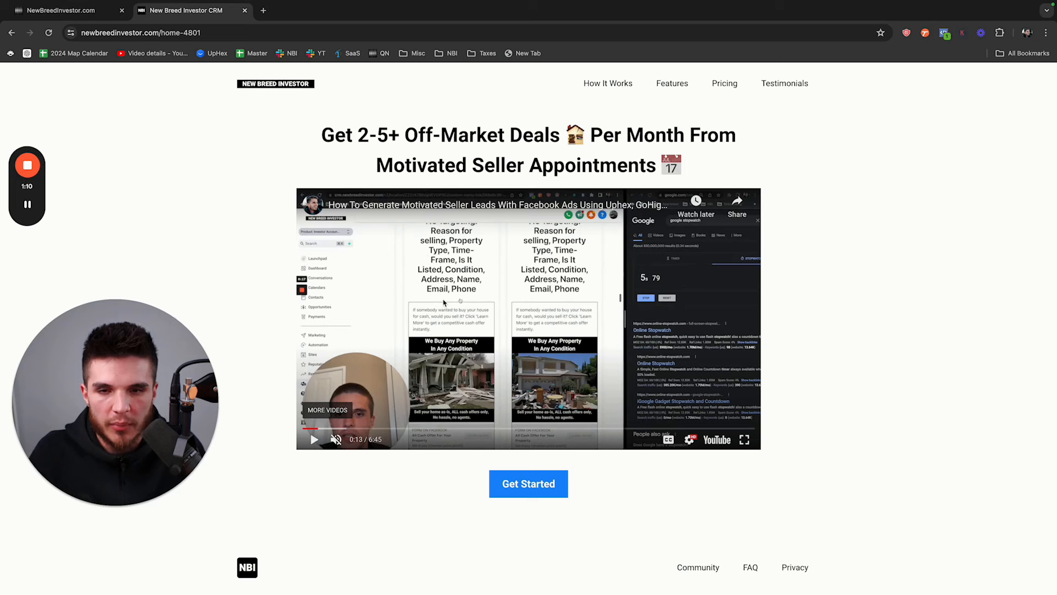
left_click(352, 429)
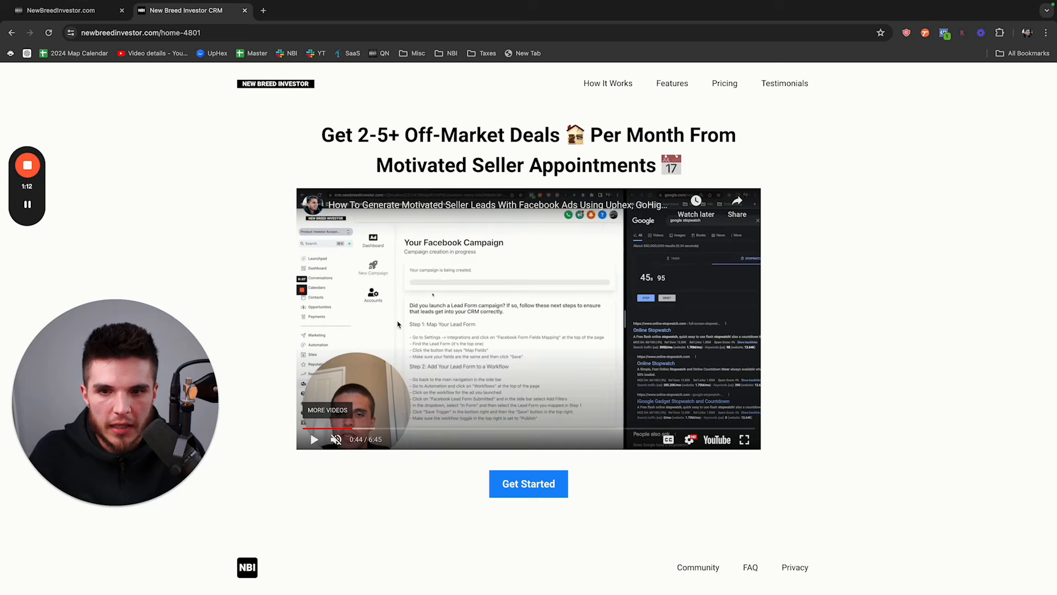
left_click(337, 428)
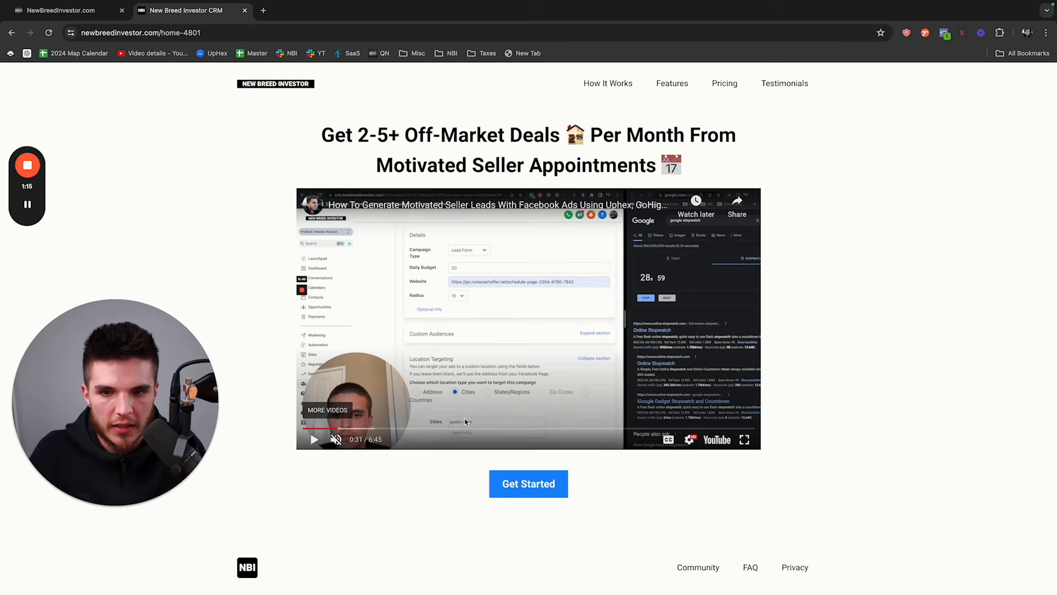
left_click(404, 428)
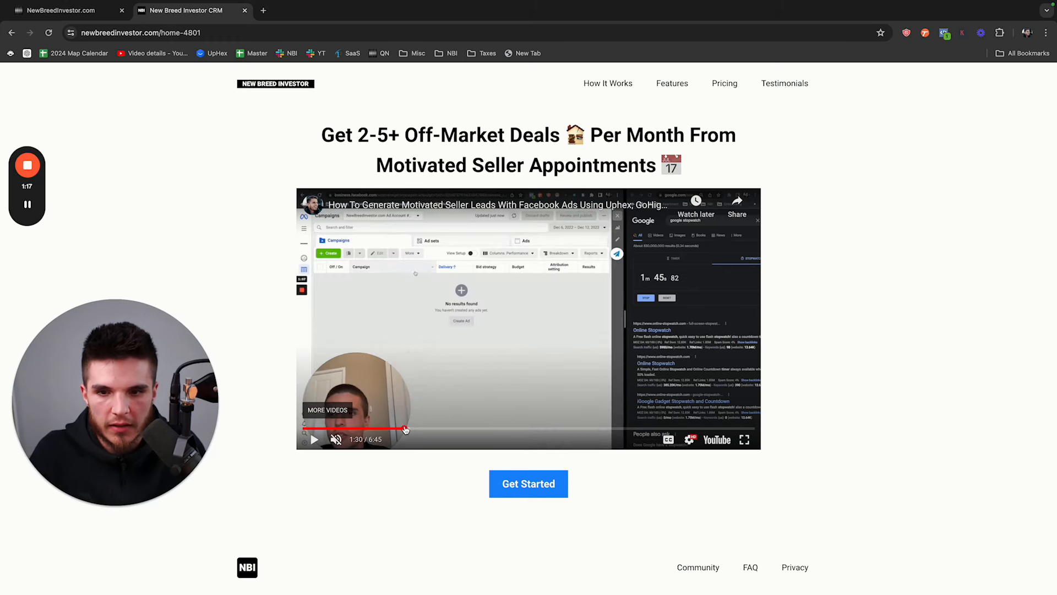
left_click(437, 429)
left_click(467, 429)
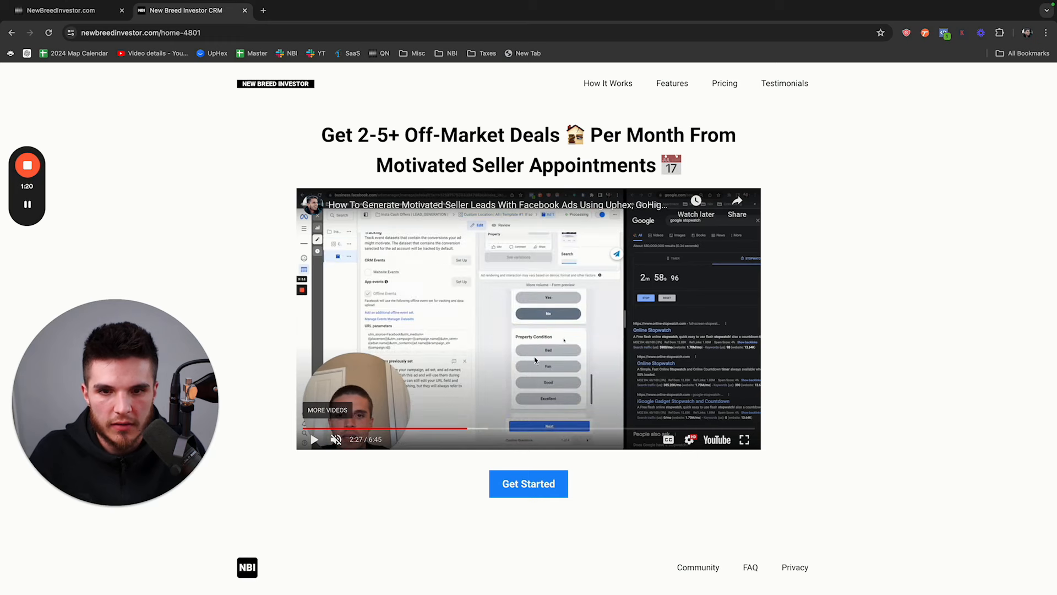
left_click_drag(489, 428, 520, 428)
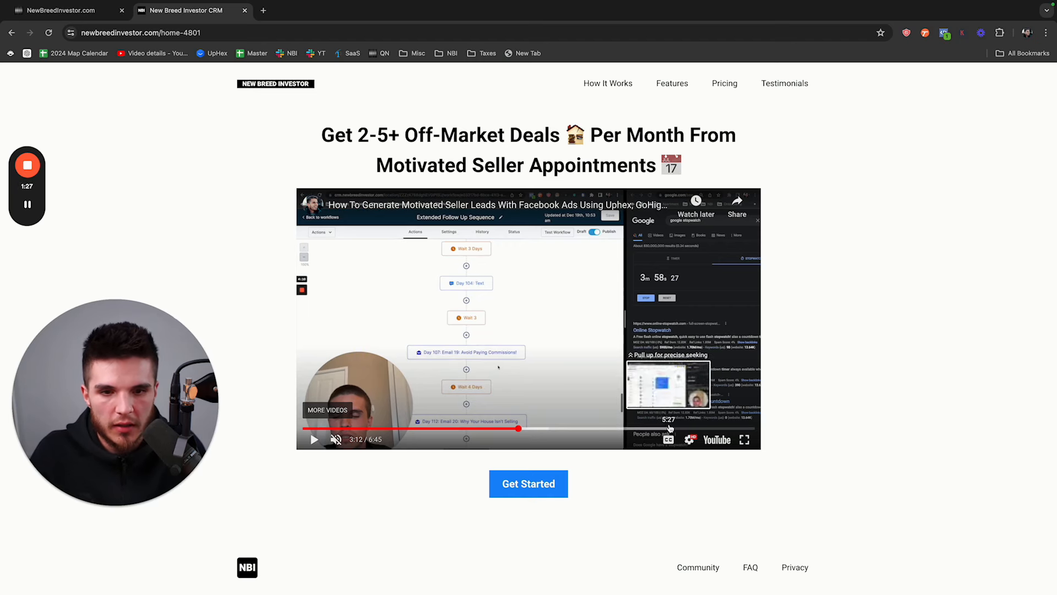
left_click(600, 429)
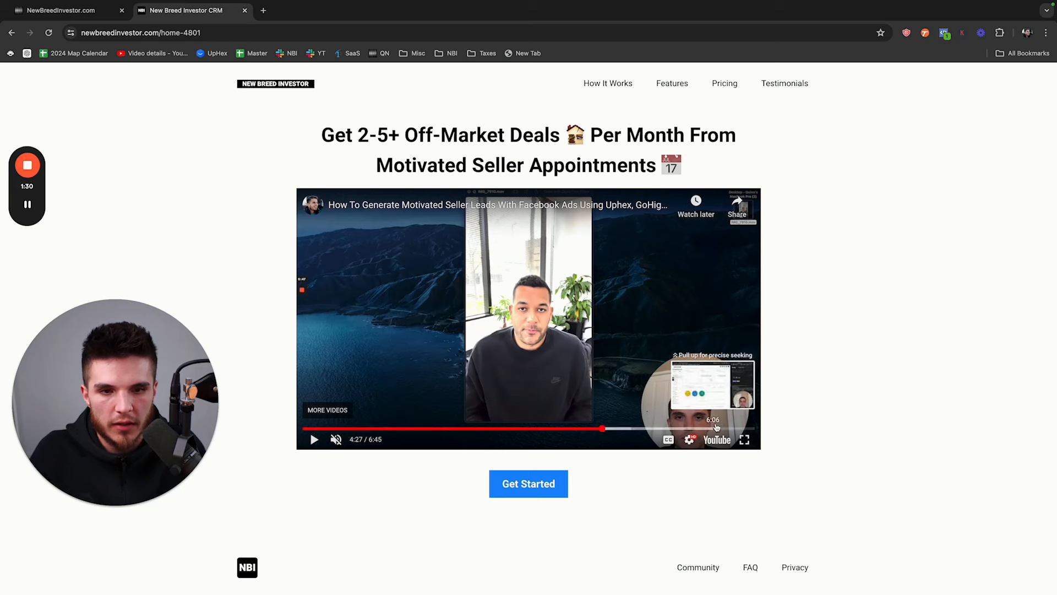
left_click(747, 428)
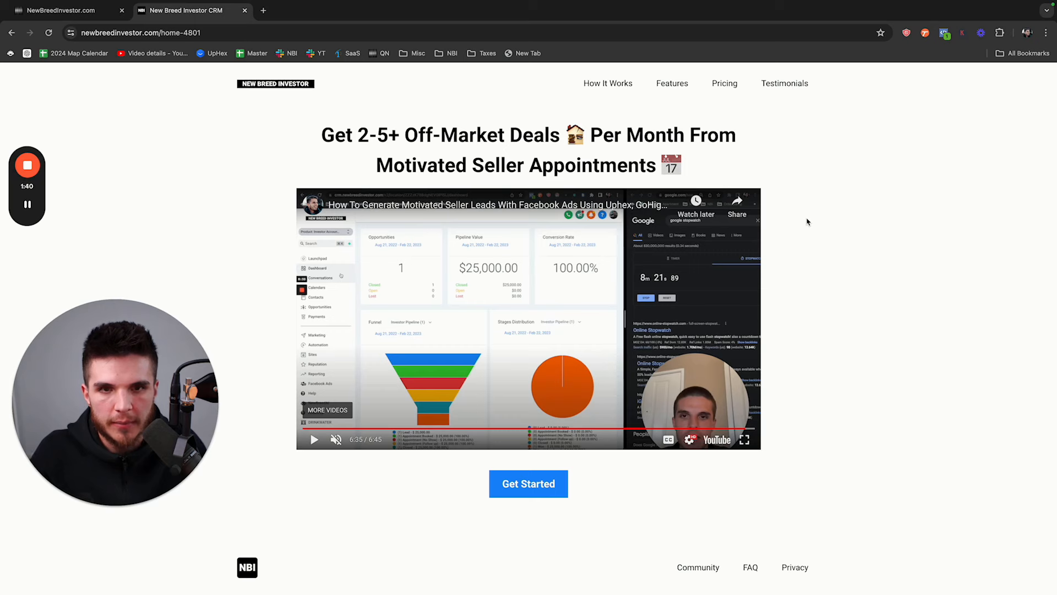
Open the How It Works page and examine its four stages, from choosing a proven ad to the AI Booking Bot System.
left_click(606, 86)
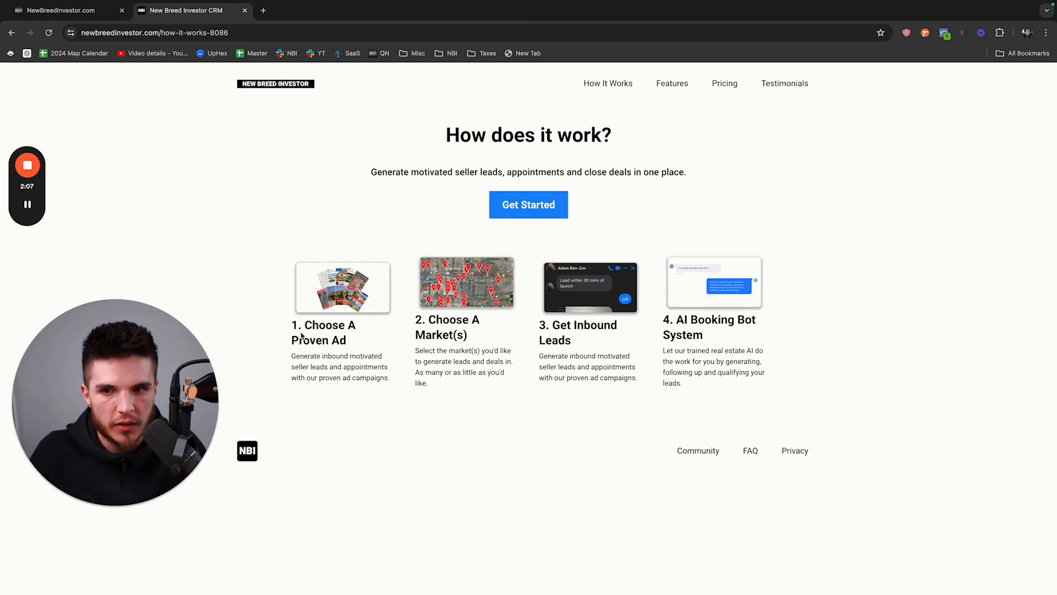
left_click_drag(291, 324, 478, 341)
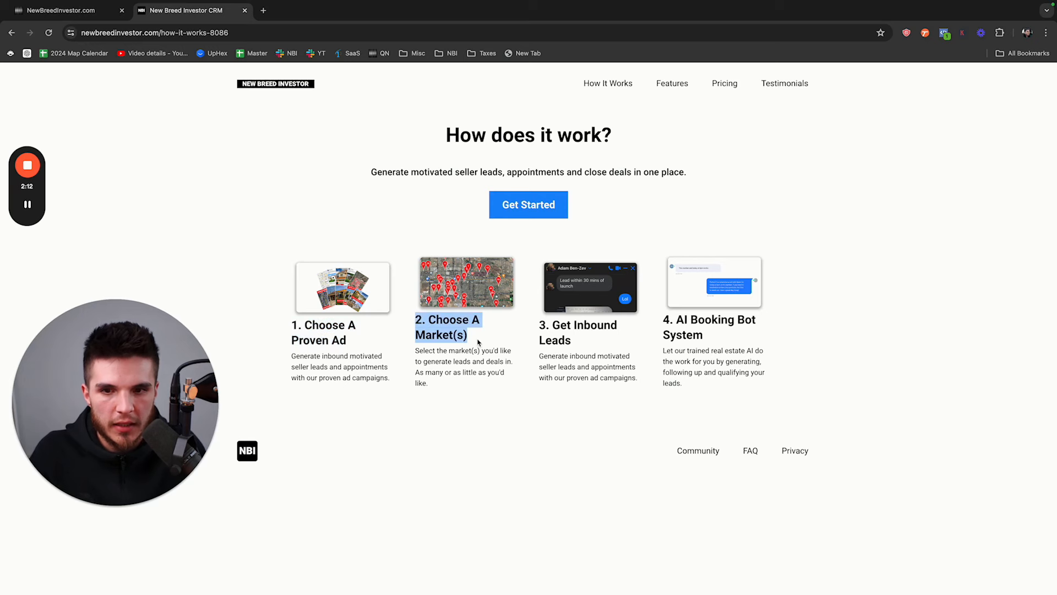
left_click_drag(538, 326, 608, 344)
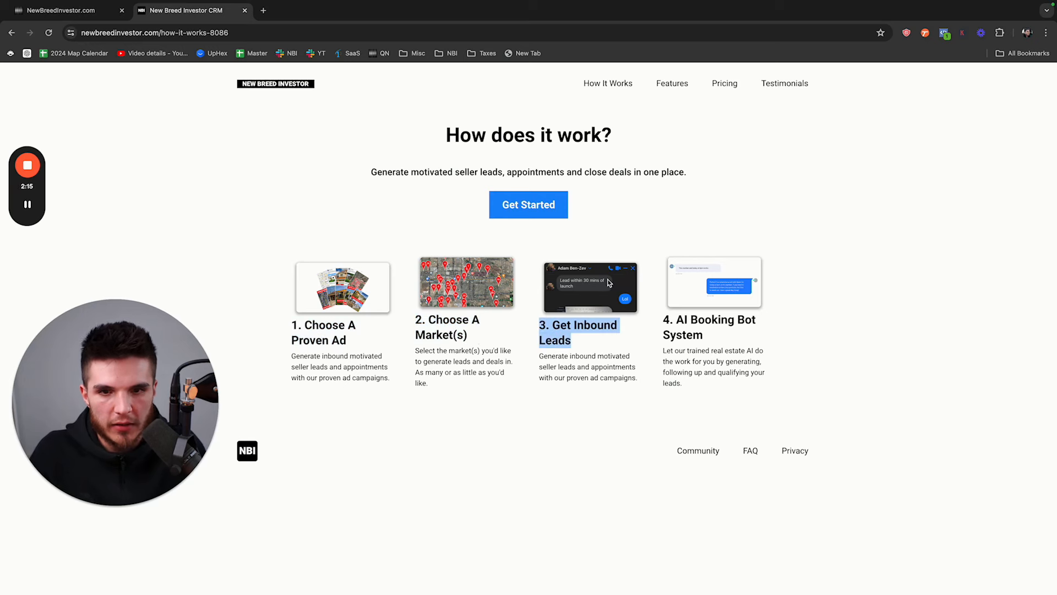
scroll(608, 280, "up", 5)
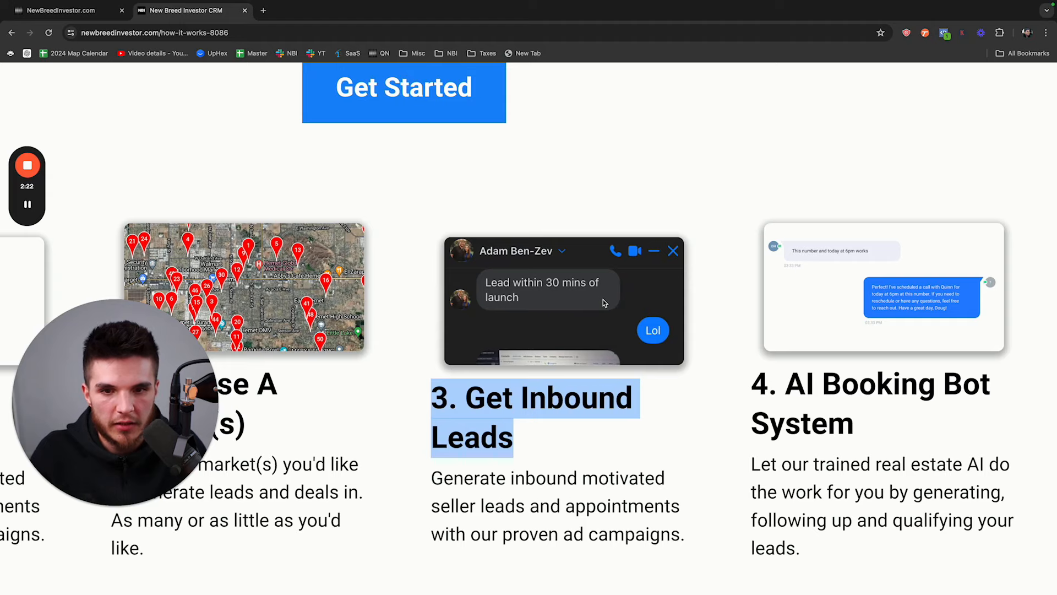
scroll(604, 302, "down", 5)
left_click(652, 321)
scroll(708, 289, "up", 5)
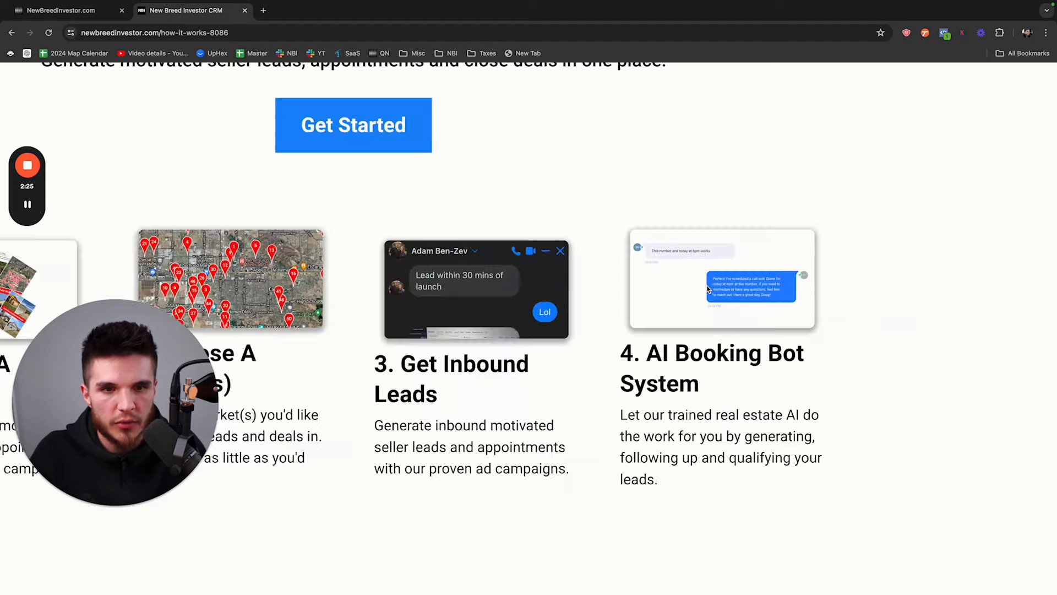
left_click_drag(618, 352, 715, 378)
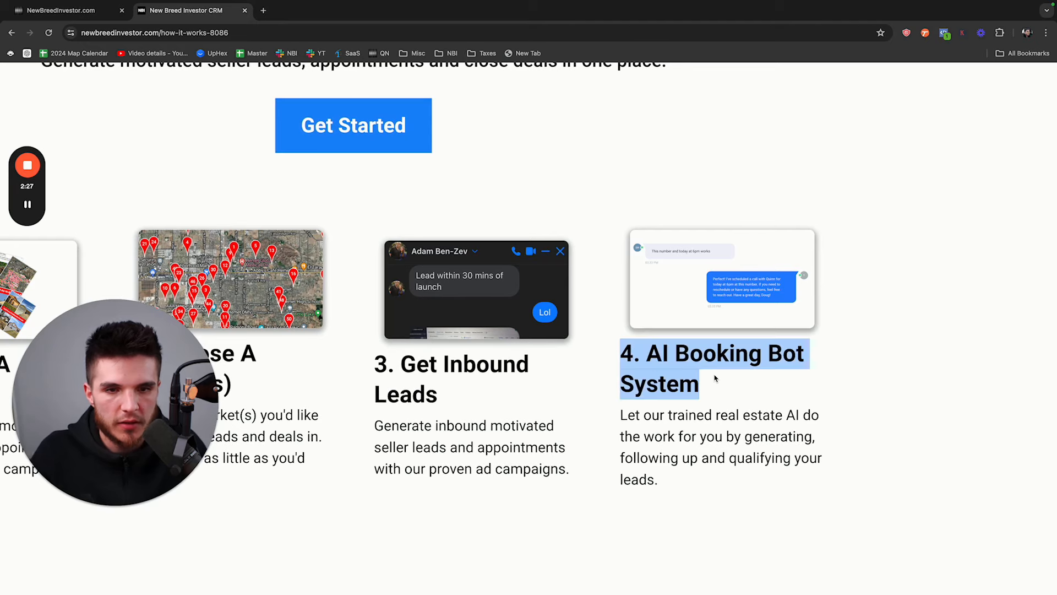
scroll(715, 378, "down", 5)
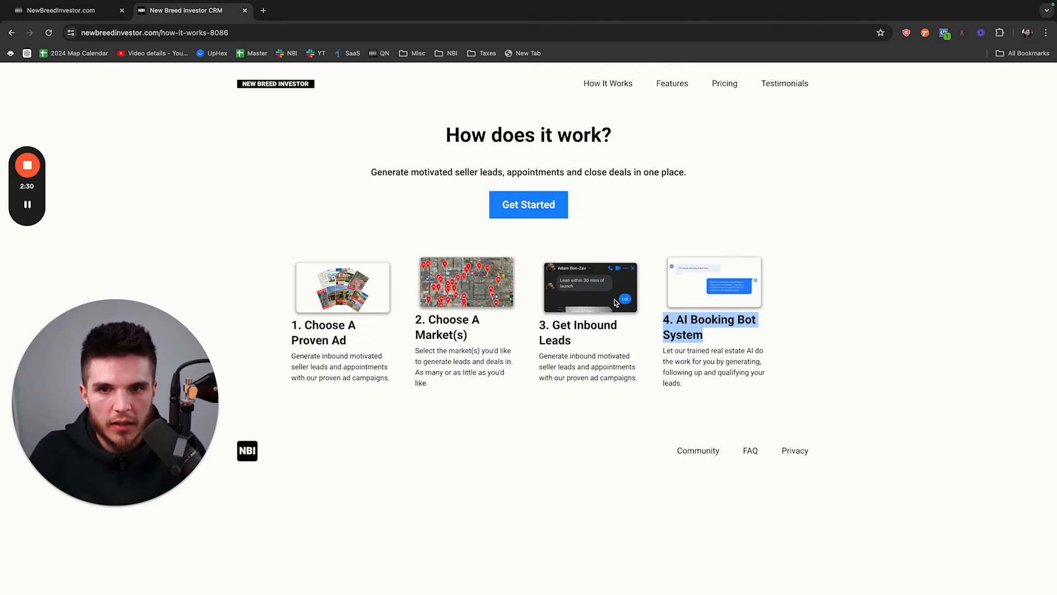
Return to the home page, reopen the How It Works page, and review the stage descriptions again.
left_click(298, 87)
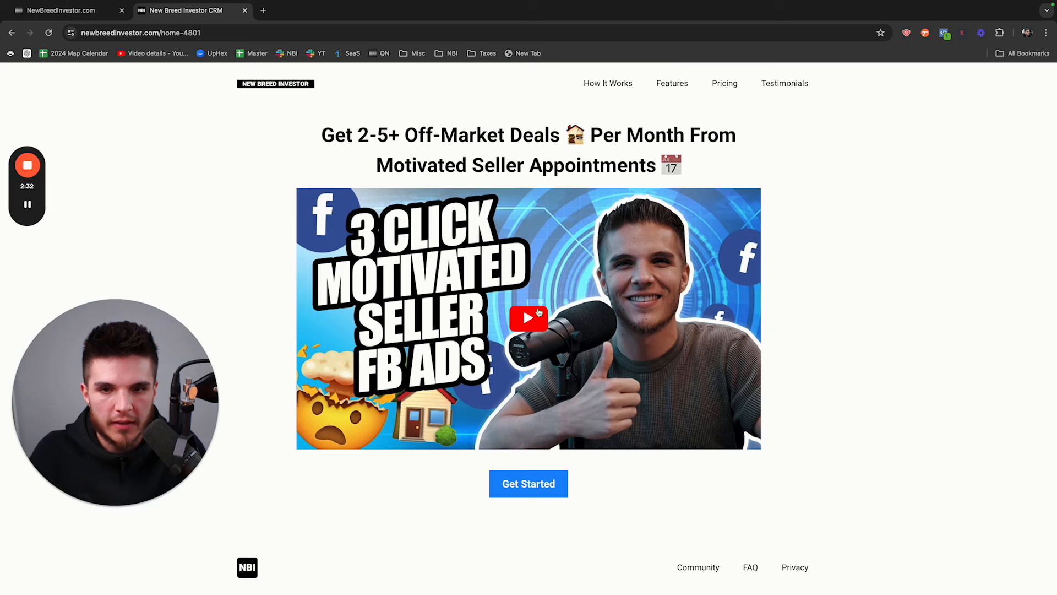
left_click(602, 86)
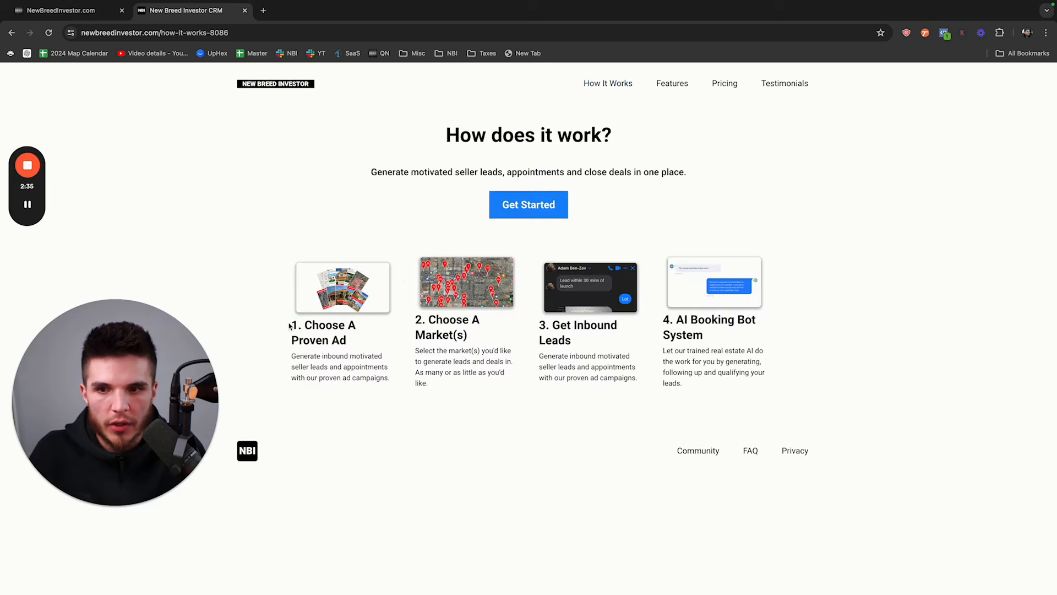
left_click_drag(289, 322, 738, 381)
left_click(737, 381)
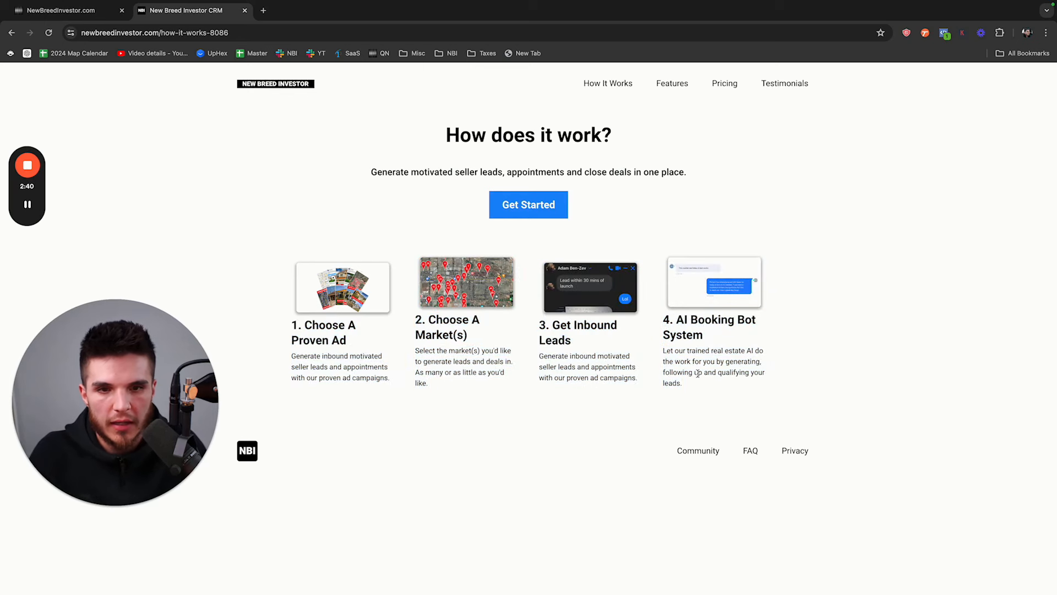
Open the Features page and examine the FB Ads Launcher, All In One Inbox and 24/7 365 AI Assistant entries.
left_click(677, 90)
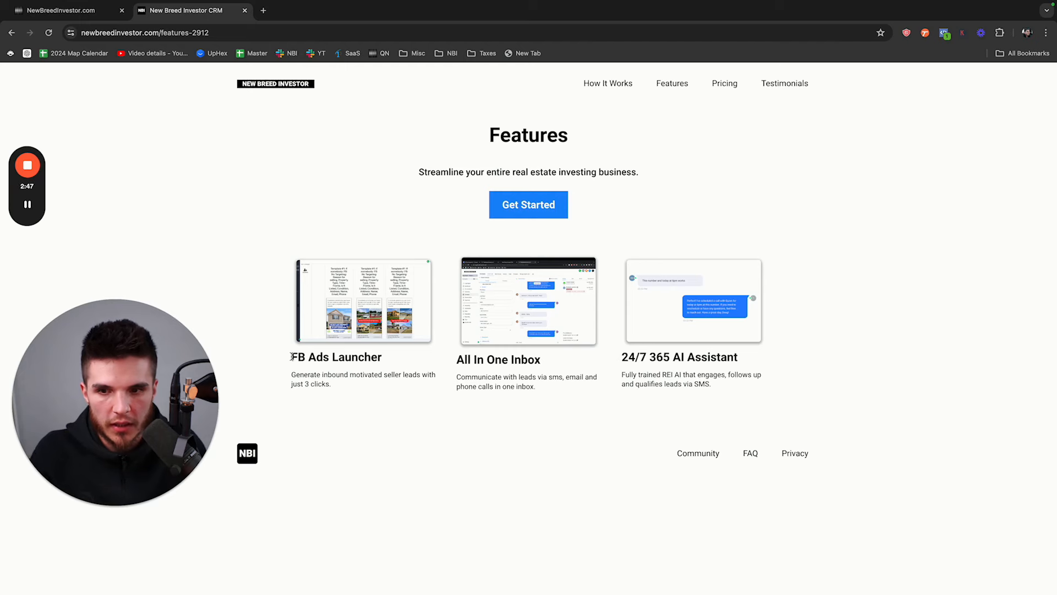
left_click_drag(291, 356, 394, 361)
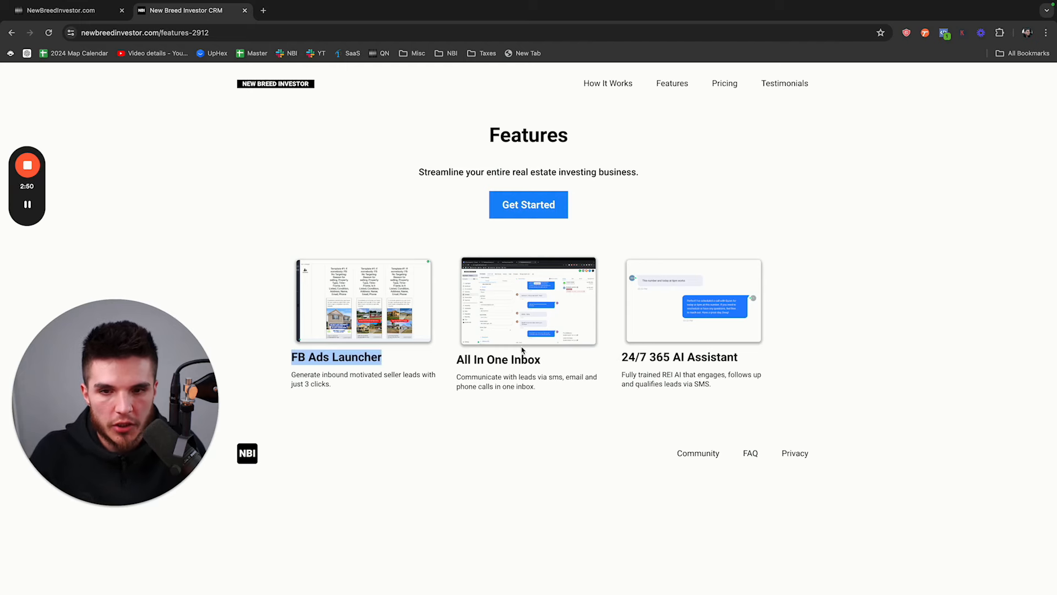
scroll(521, 347, "up", 5)
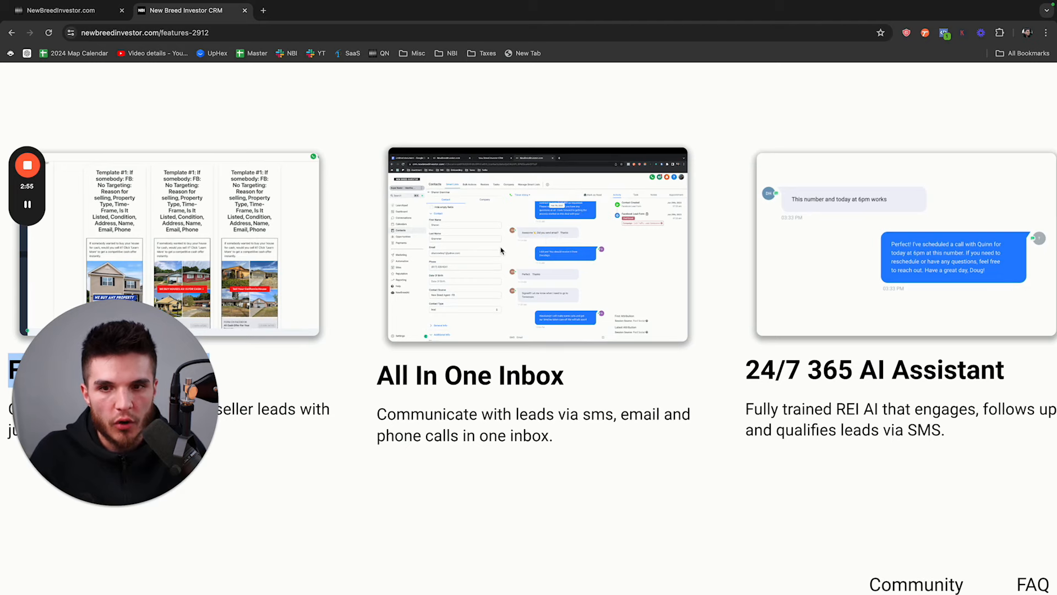
scroll(511, 287, "down", 5)
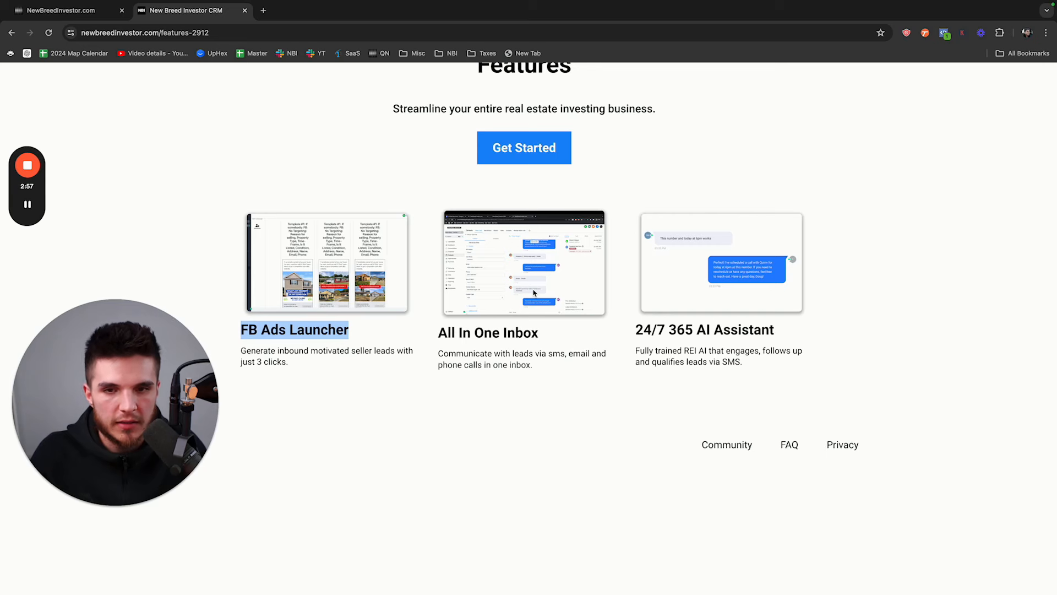
left_click_drag(634, 330, 776, 331)
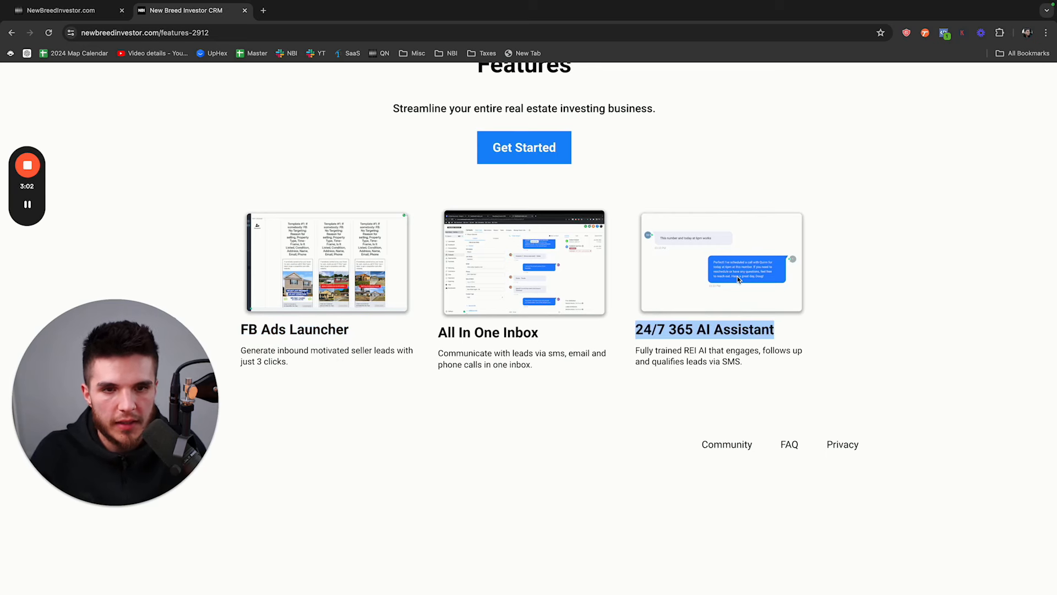
left_click(689, 334)
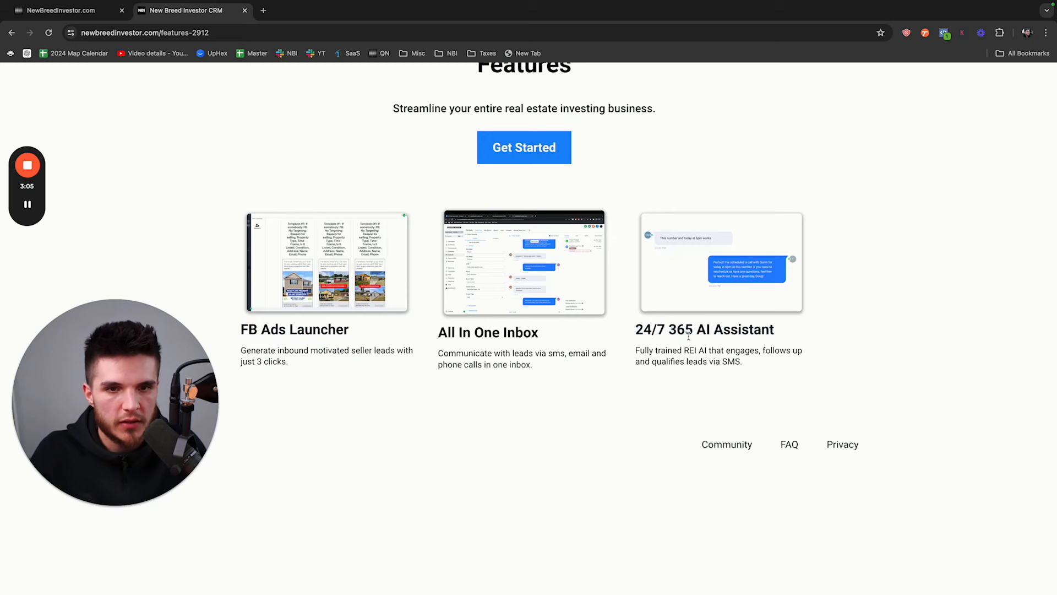
scroll(689, 335, "down", 3)
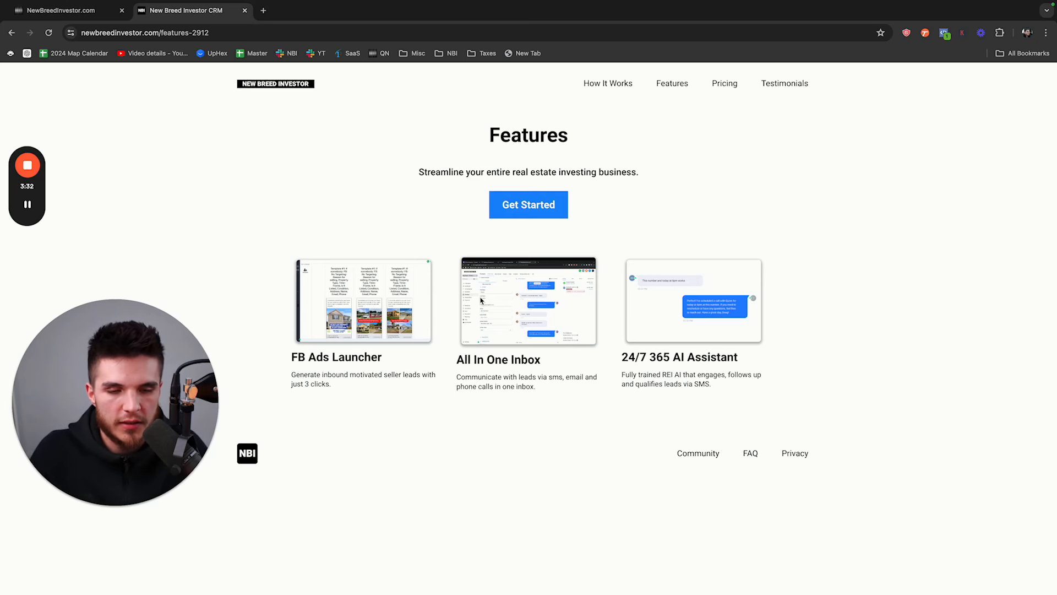
Open the Testimonials page and look through the client results, ending back at the start of the page.
left_click(788, 87)
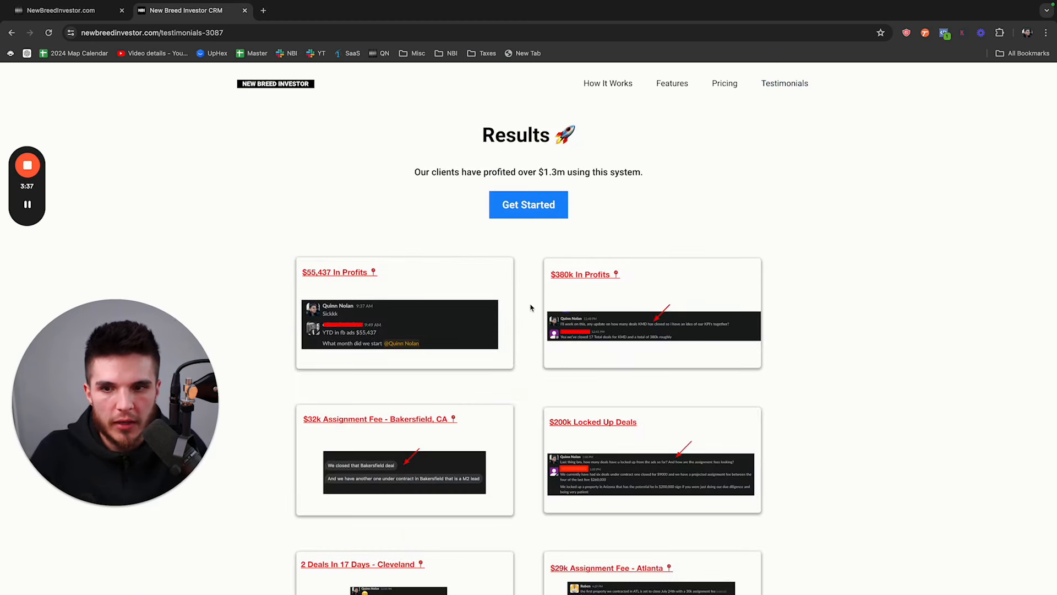
scroll(531, 308, "down", 10)
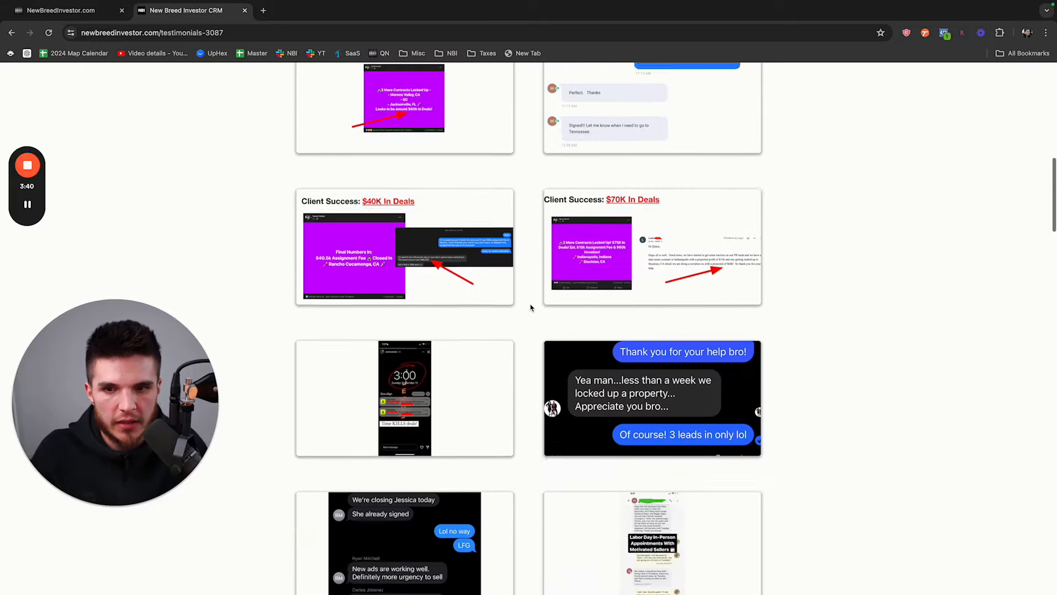
scroll(531, 307, "down", 15)
scroll(531, 307, "up", 12)
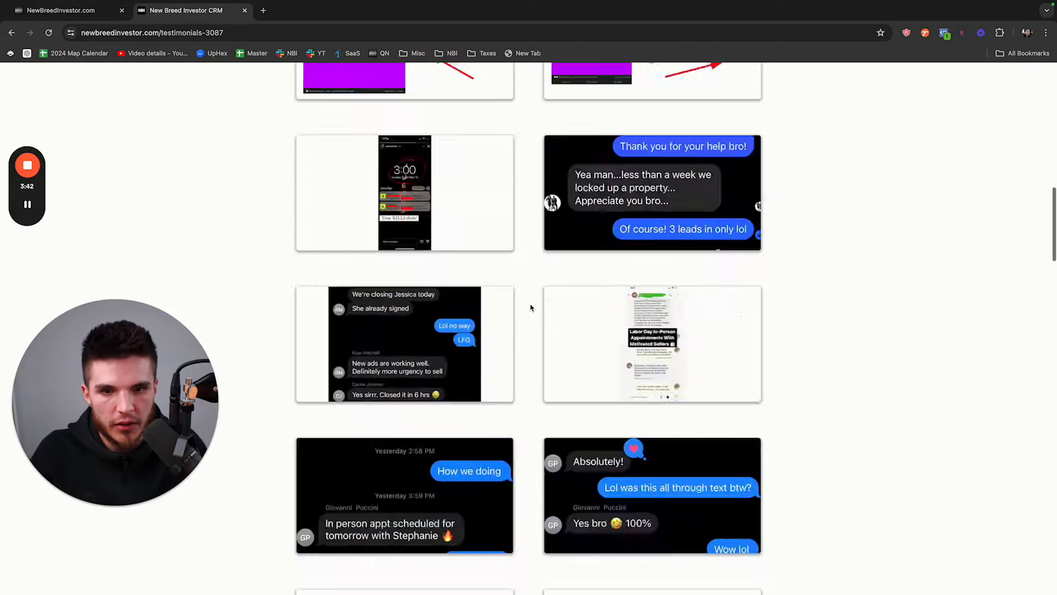
scroll(531, 307, "up", 15)
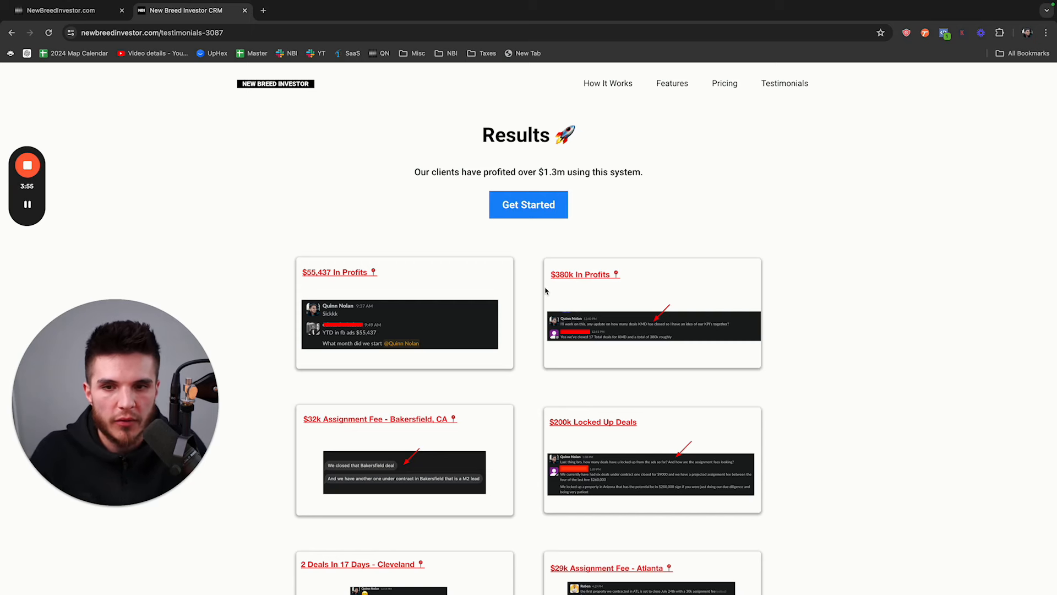
scroll(526, 306, "down", 2)
scroll(526, 307, "down", 7)
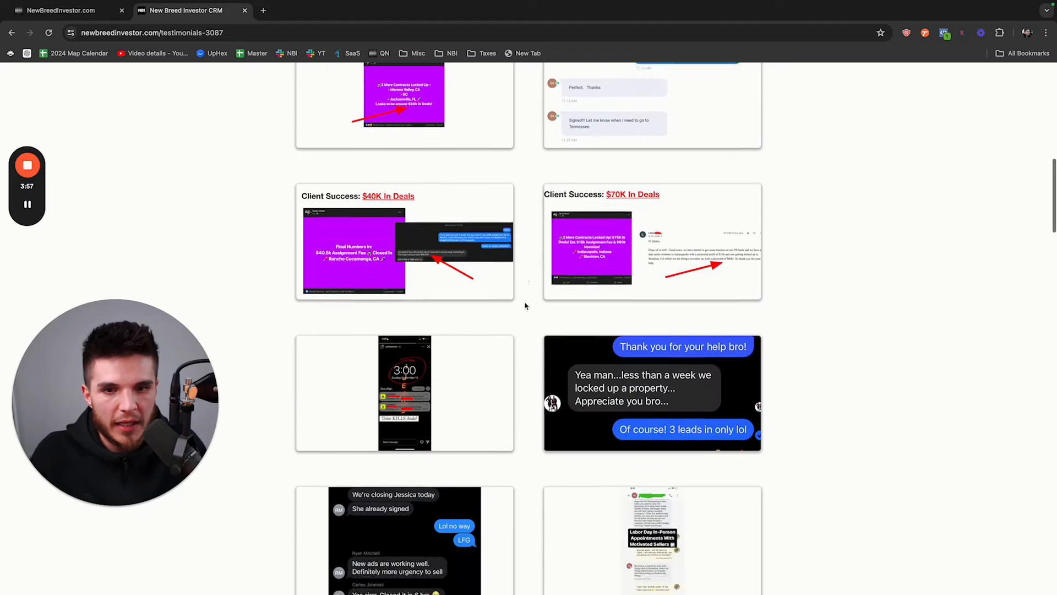
scroll(526, 306, "up", 9)
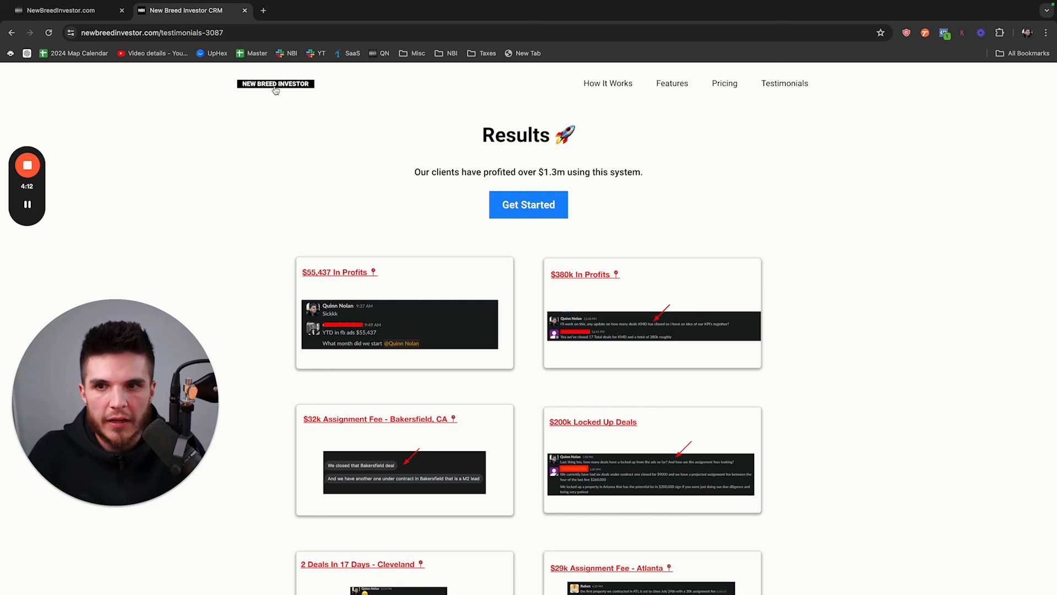
Open the Pricing page and examine the Professional plan's price and the account and payment form.
left_click(721, 86)
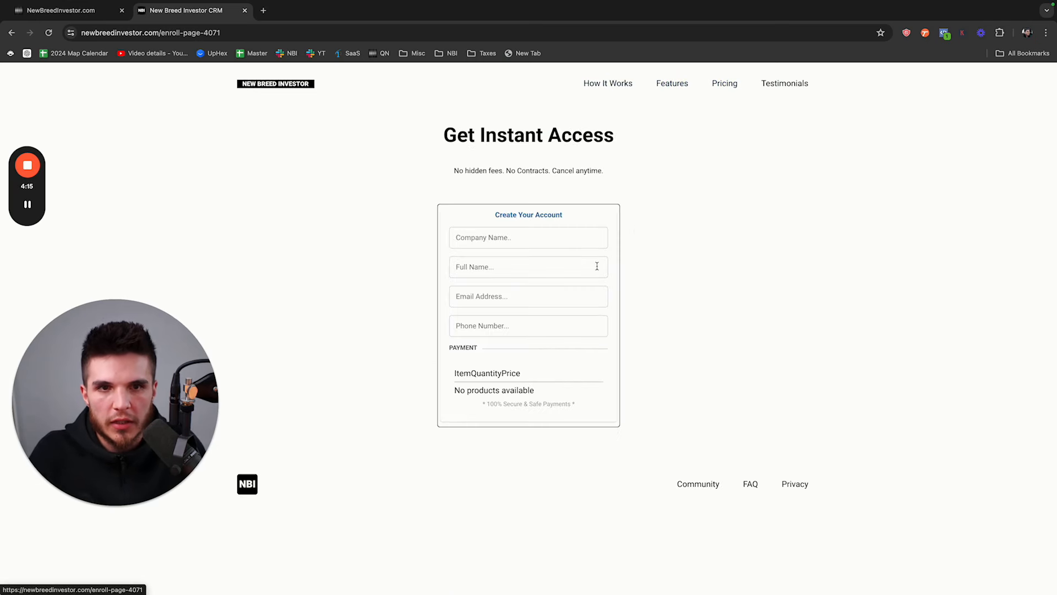
scroll(491, 290, "down", 2)
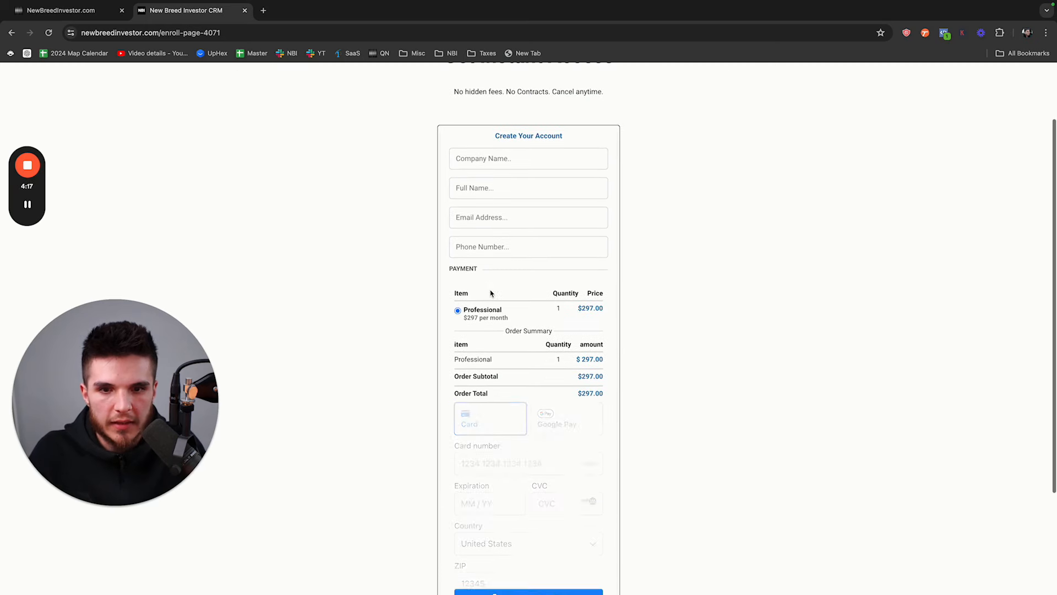
left_click_drag(575, 313, 631, 313)
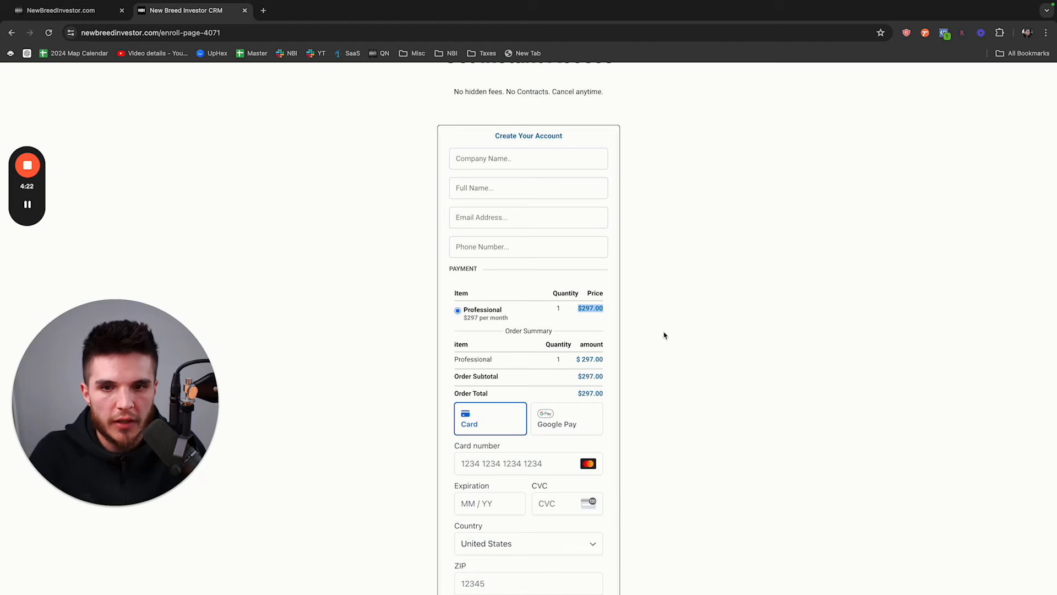
scroll(664, 335, "down", 5)
Open the FAQ page and look through the full list of frequently asked questions.
left_click(747, 554)
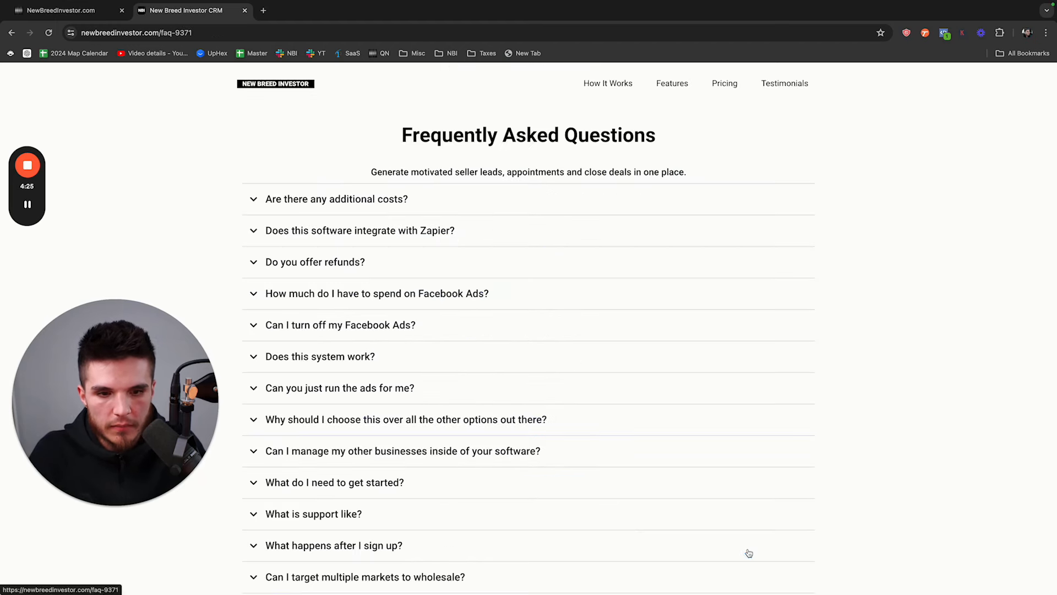
left_click_drag(406, 131, 677, 144)
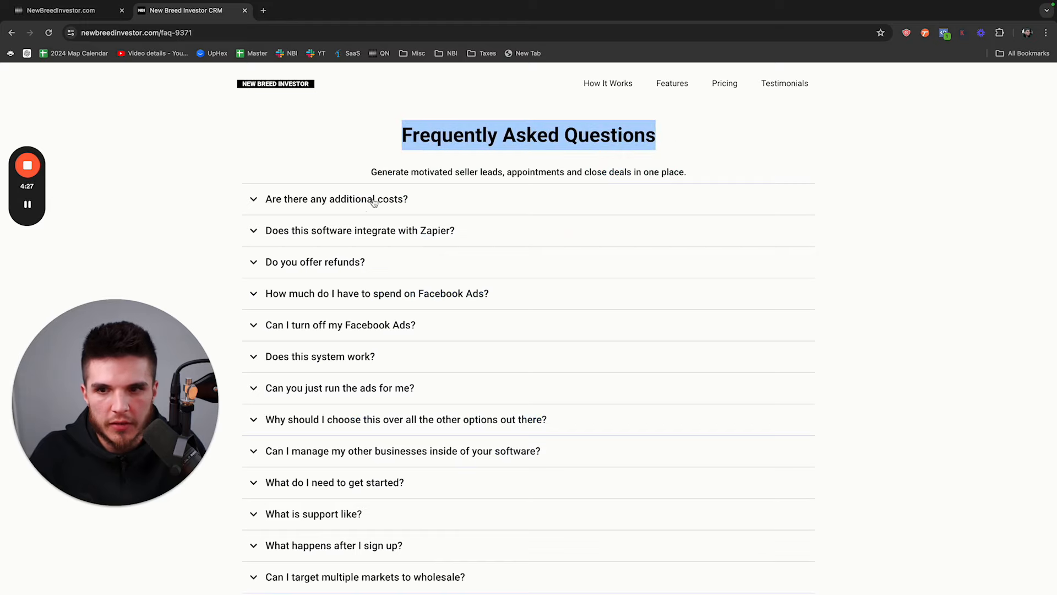
scroll(374, 203, "down", 8)
scroll(383, 208, "up", 8)
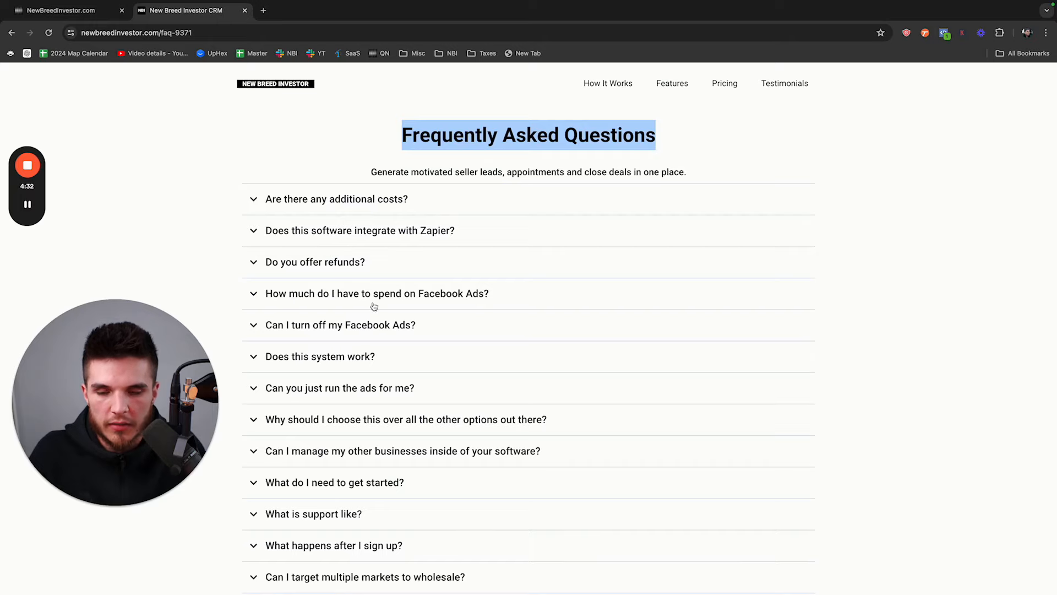
scroll(367, 260, "down", 7)
scroll(539, 394, "up", 8)
scroll(682, 333, "down", 10)
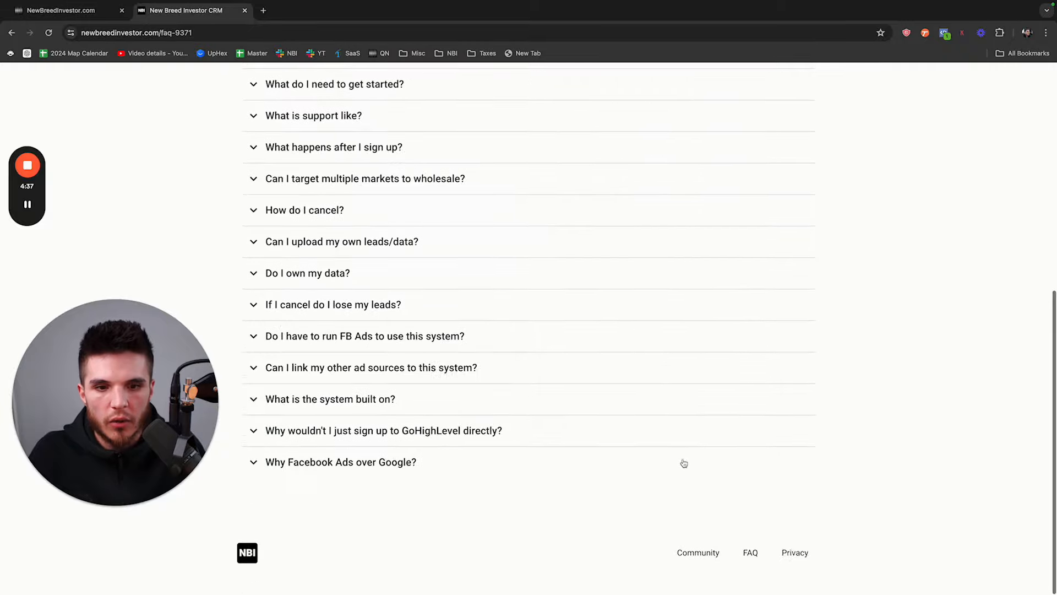
scroll(682, 463, "up", 10)
Revisit the Pricing page, return to the FAQ, and expand "Are there any additional costs?" to examine the call, text and email rates.
left_click(725, 84)
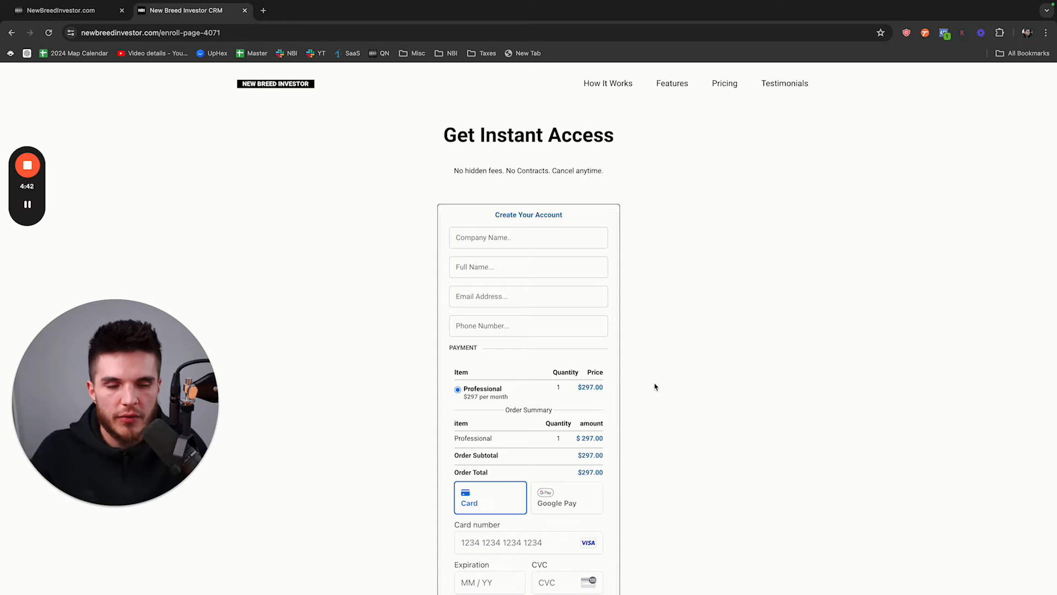
scroll(655, 386, "down", 10)
left_click(750, 554)
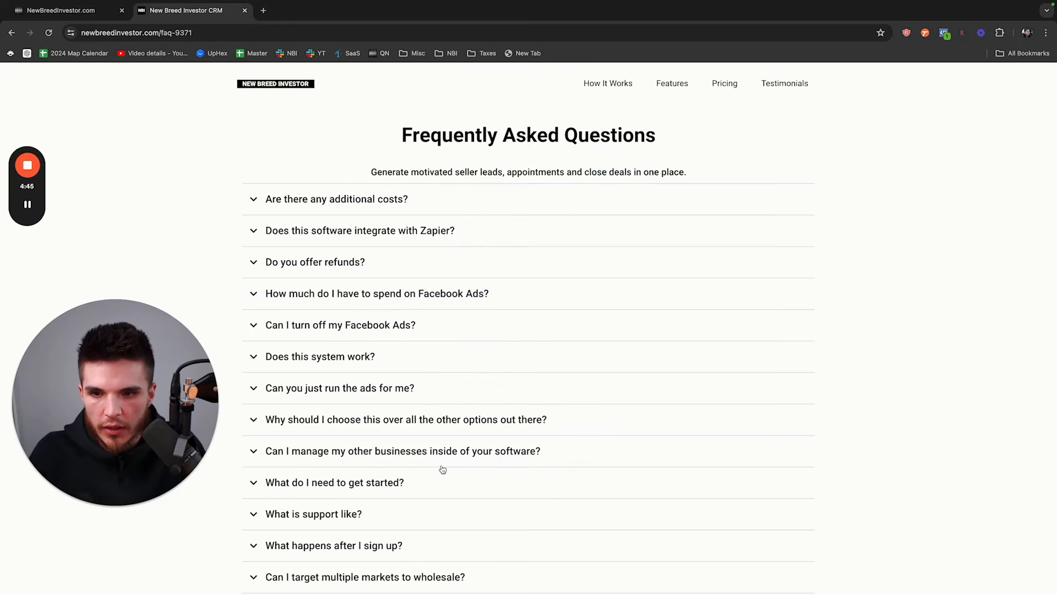
scroll(442, 469, "down", 1)
left_click(367, 176)
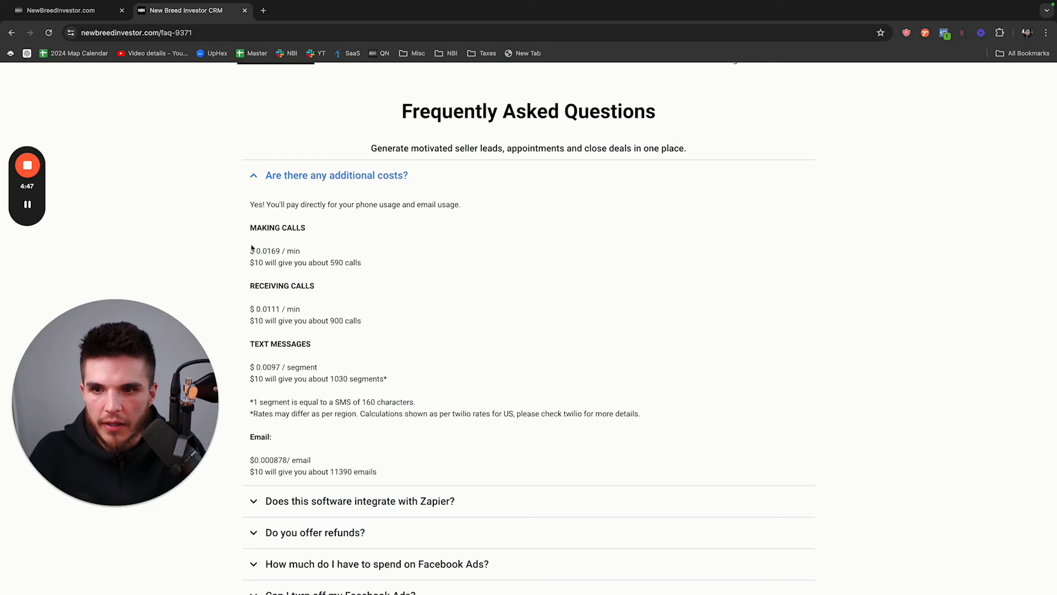
left_click_drag(254, 231, 396, 469)
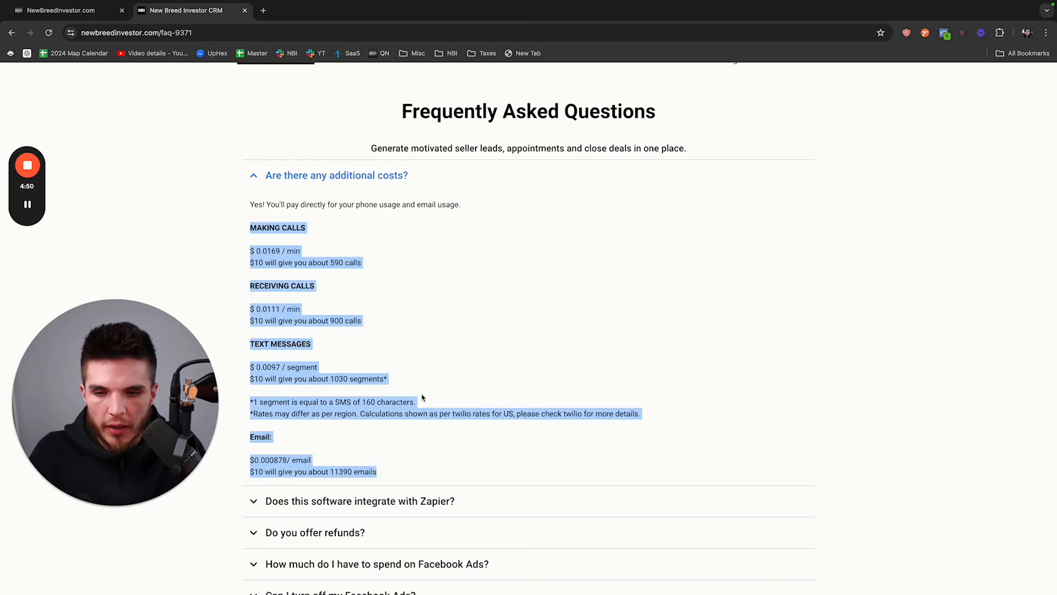
left_click(445, 397)
scroll(340, 328, "up", 1)
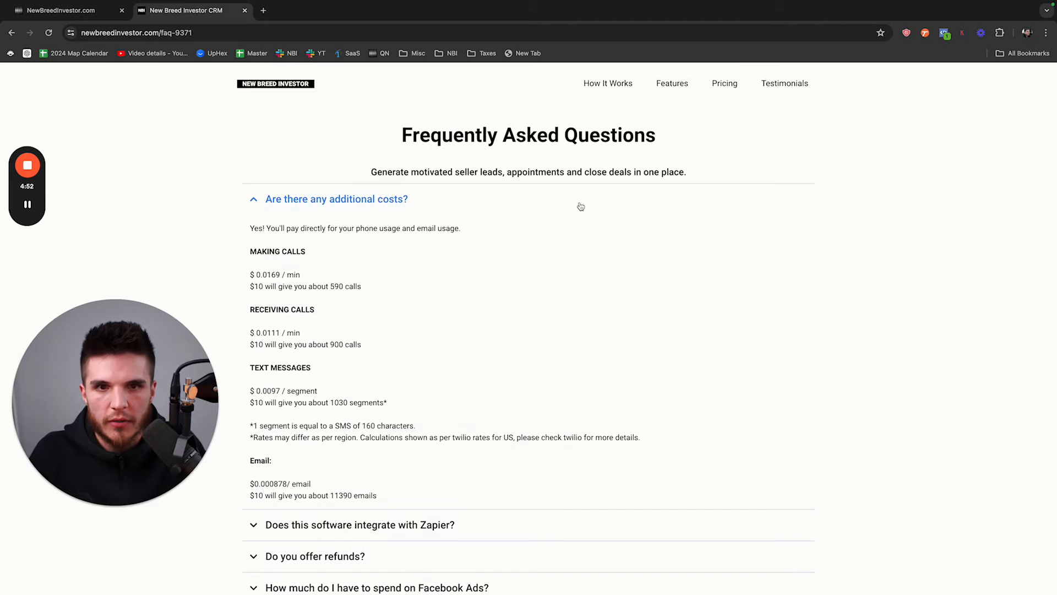
Reopen the Pricing page, return to the site's home page, and look at it alongside the CRM's Websites list.
left_click(723, 85)
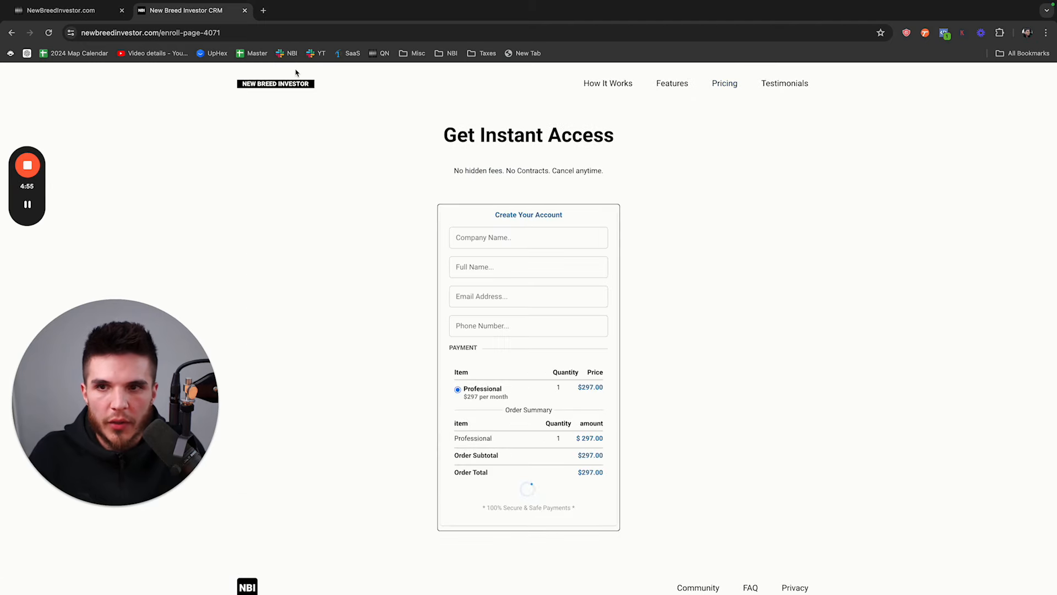
left_click(289, 86)
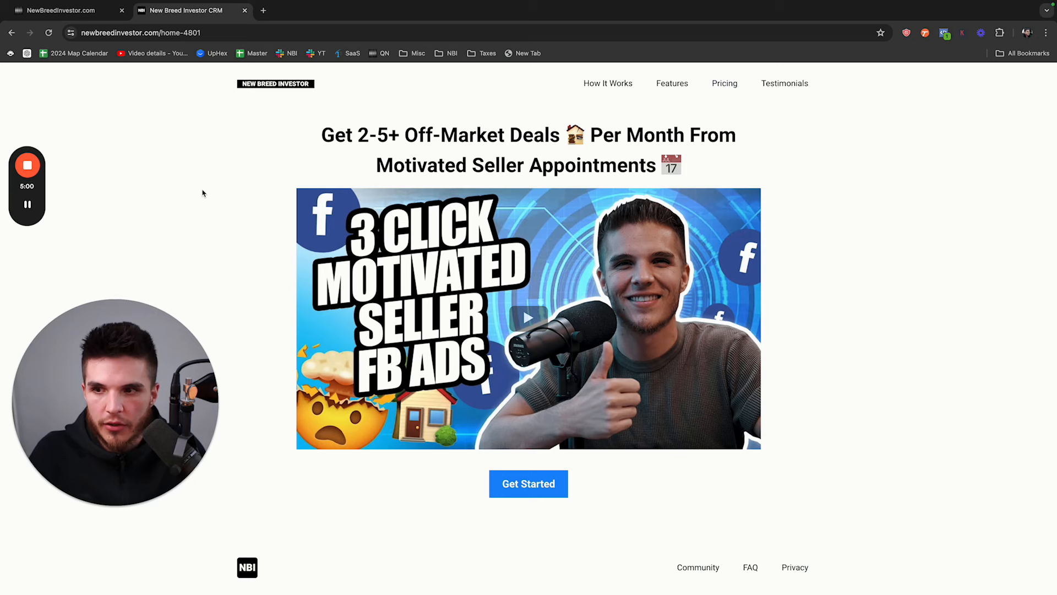
key("ctrl+Tab")
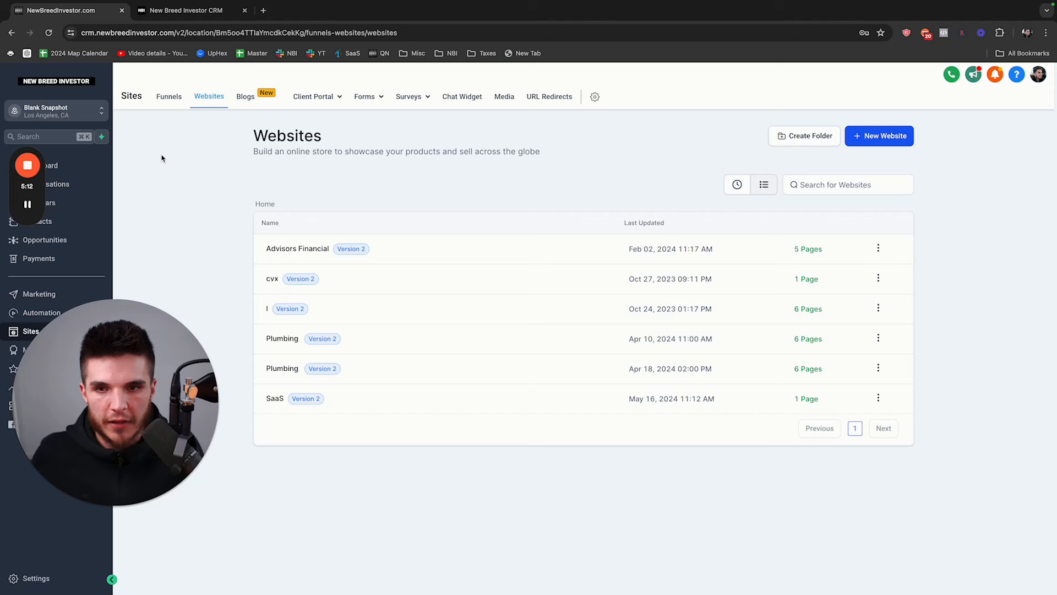
left_click(185, 10)
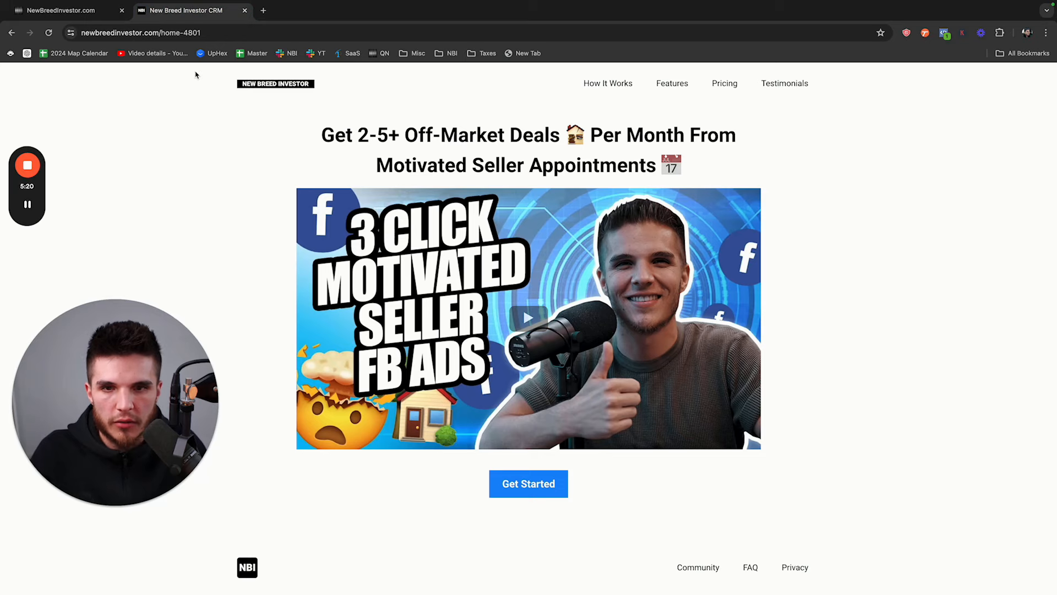
left_click(64, 11)
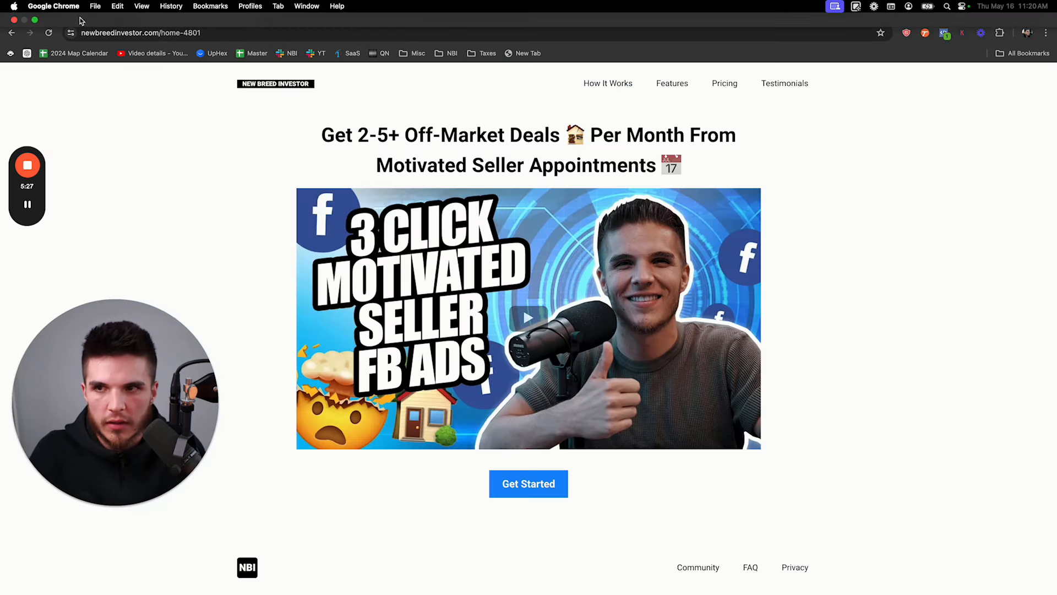
Switch to the CRM's Websites list and create a new website from blank named SaaS.
left_click(63, 10)
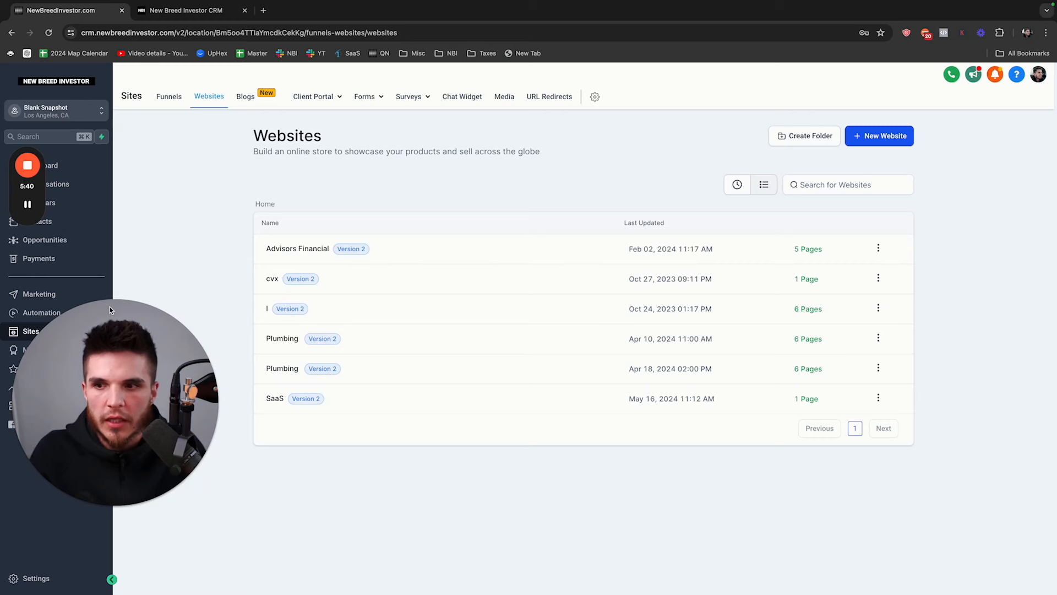
left_click_drag(111, 317, 172, 313)
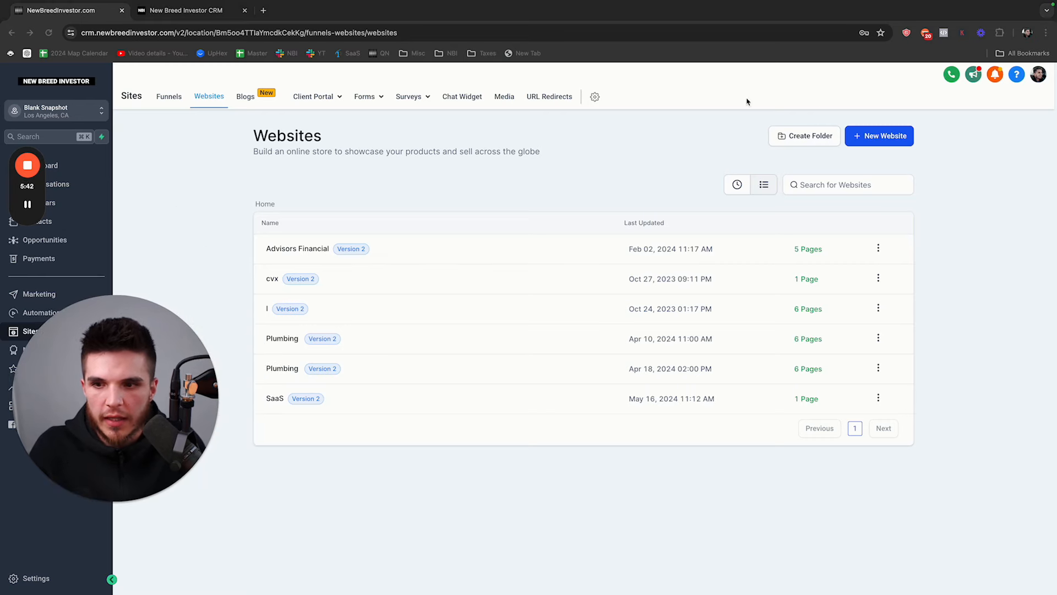
left_click(859, 135)
left_click(438, 335)
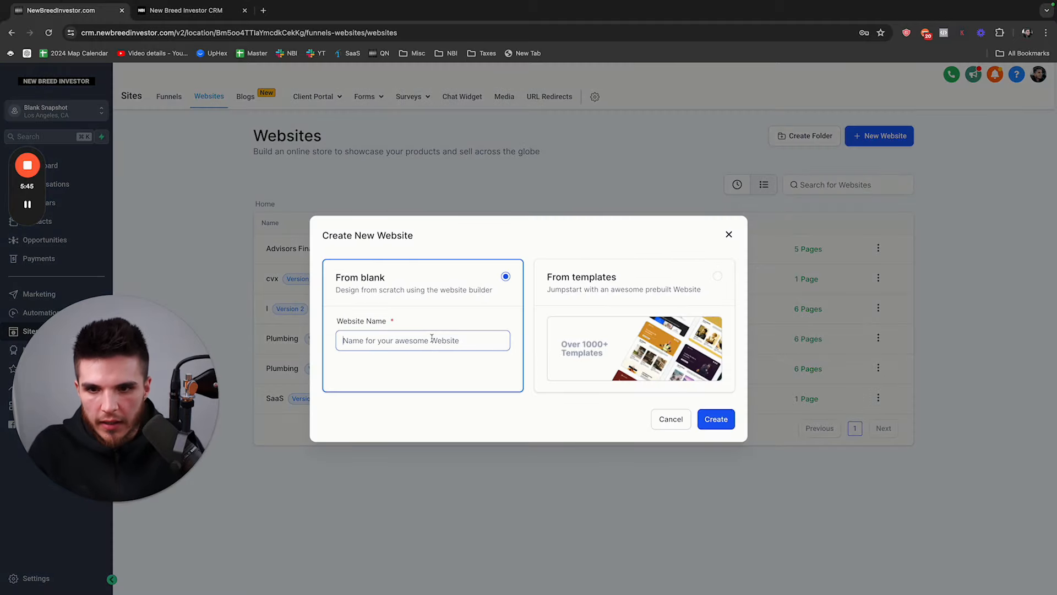
type("SaaS")
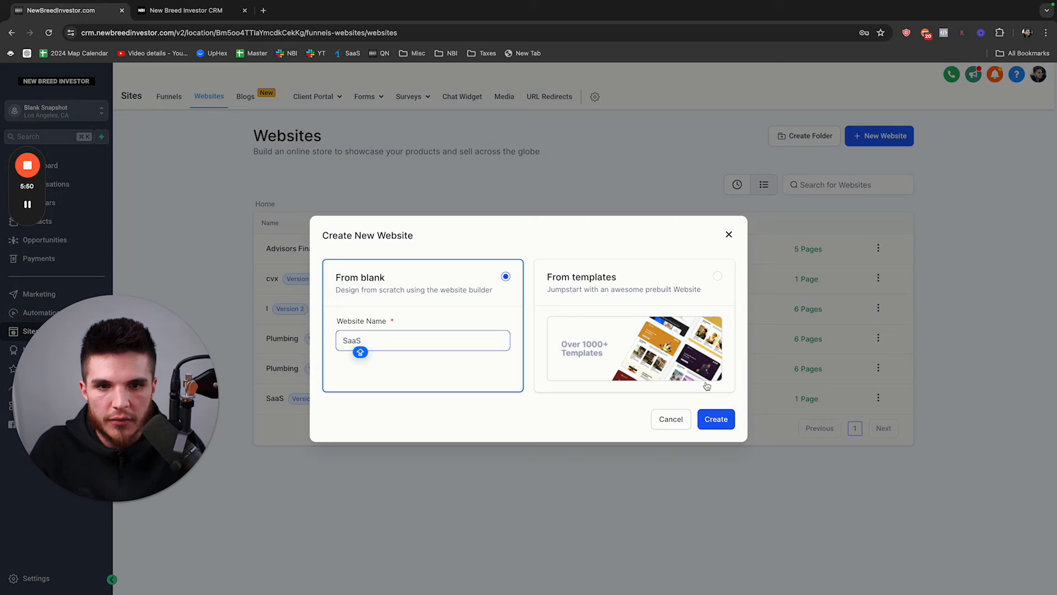
left_click(723, 419)
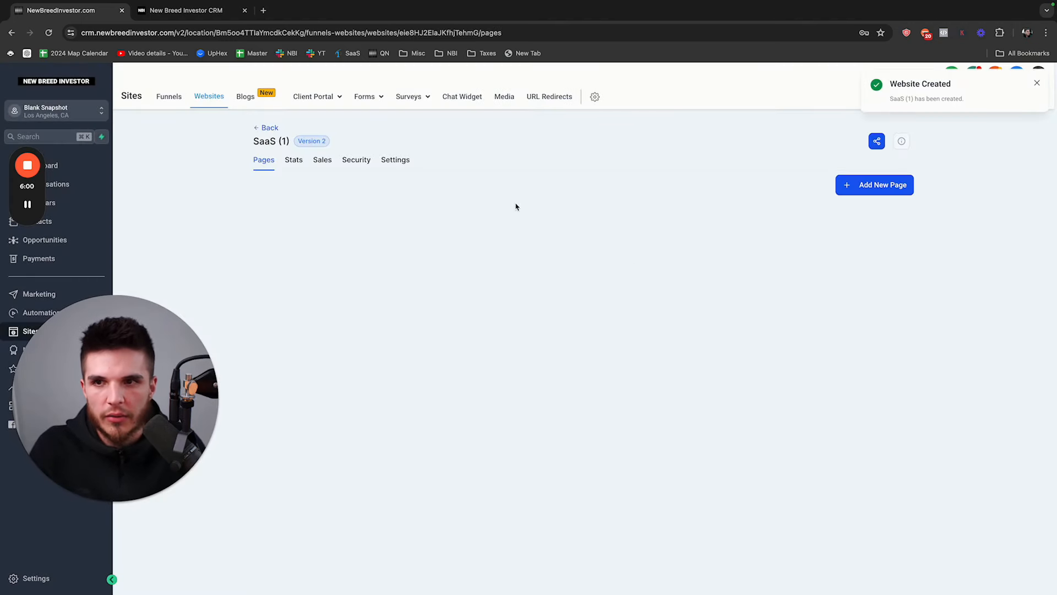
Check the live home page for reference, and add a page named Home with the path home to the new SaaS website.
left_click(221, 11)
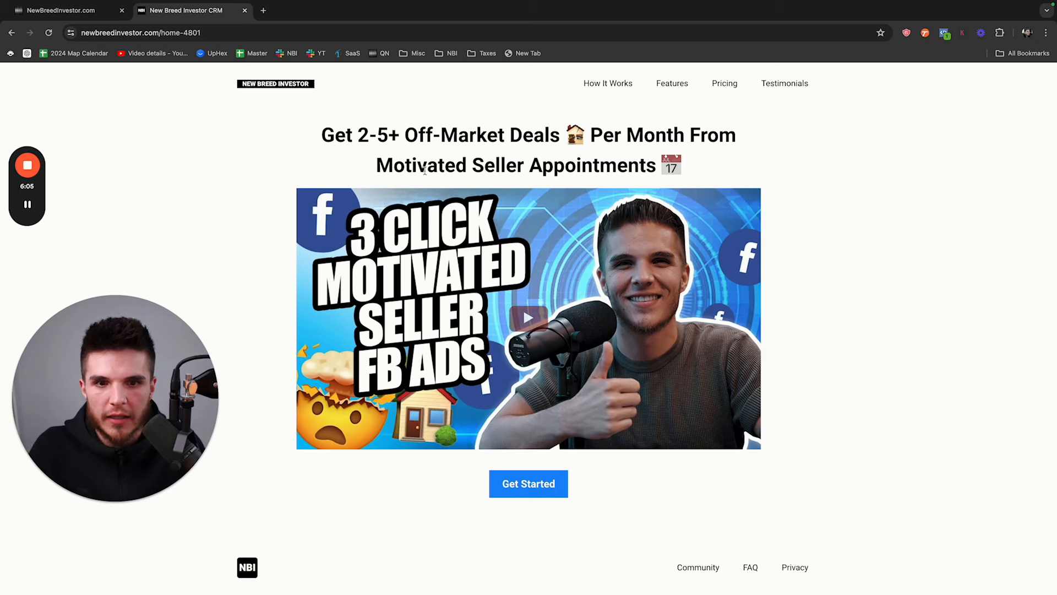
left_click(66, 10)
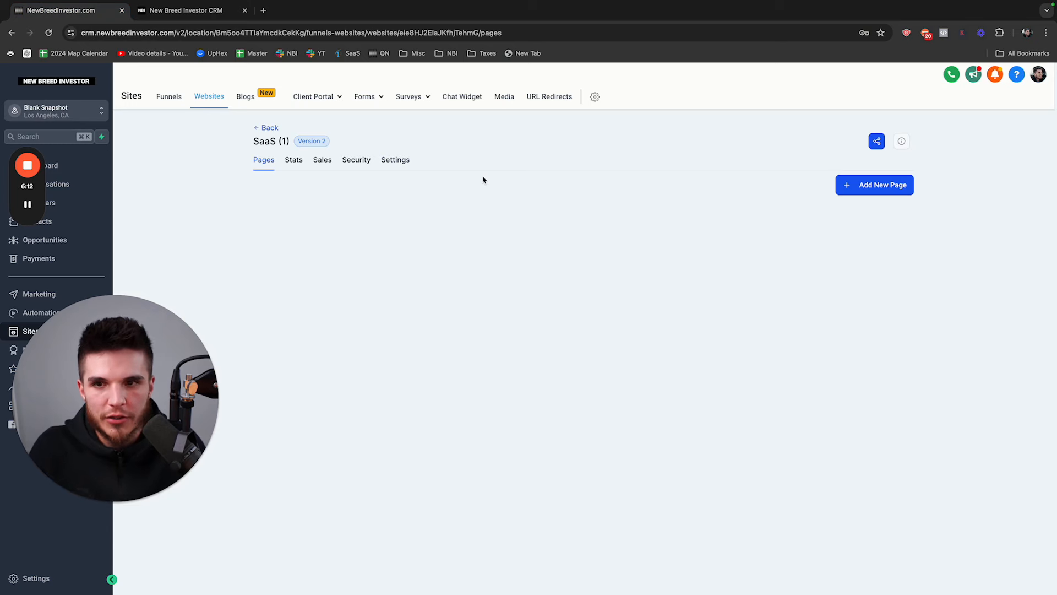
left_click(862, 185)
left_click(490, 286)
type("h")
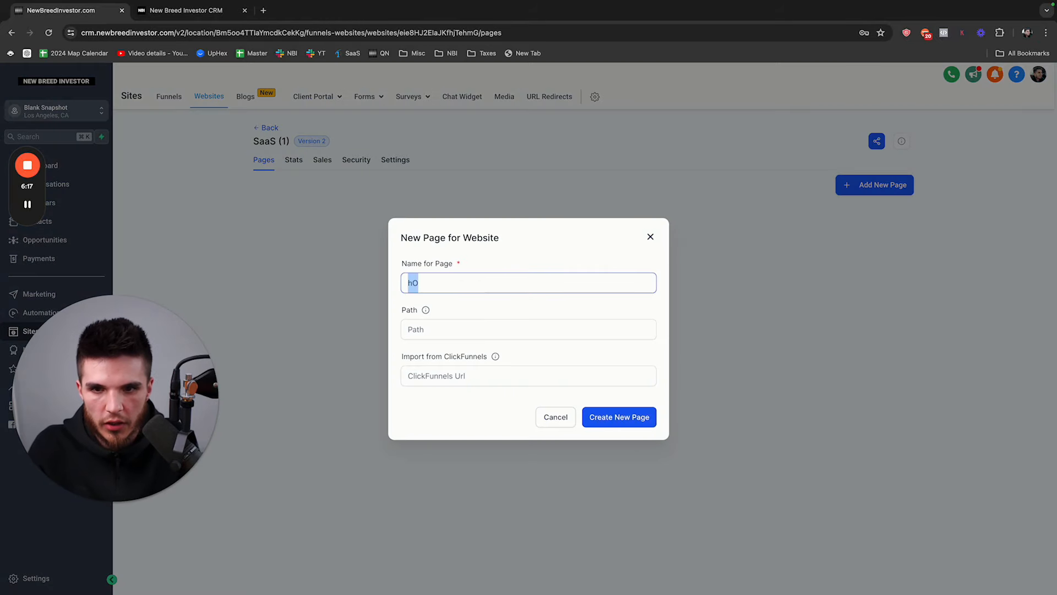
type("ome")
left_click(474, 325)
type("h")
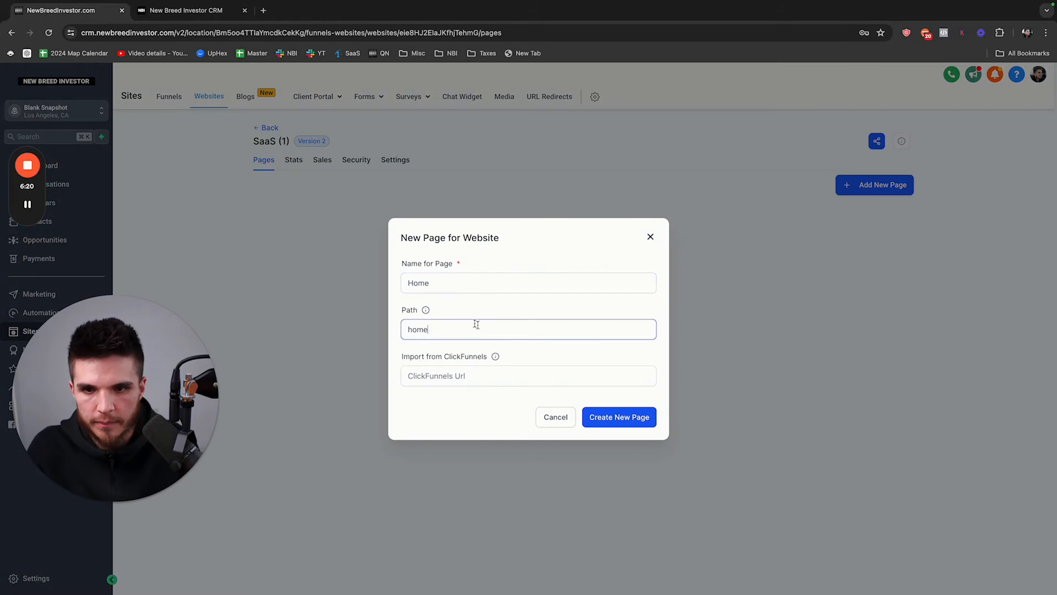
left_click(597, 416)
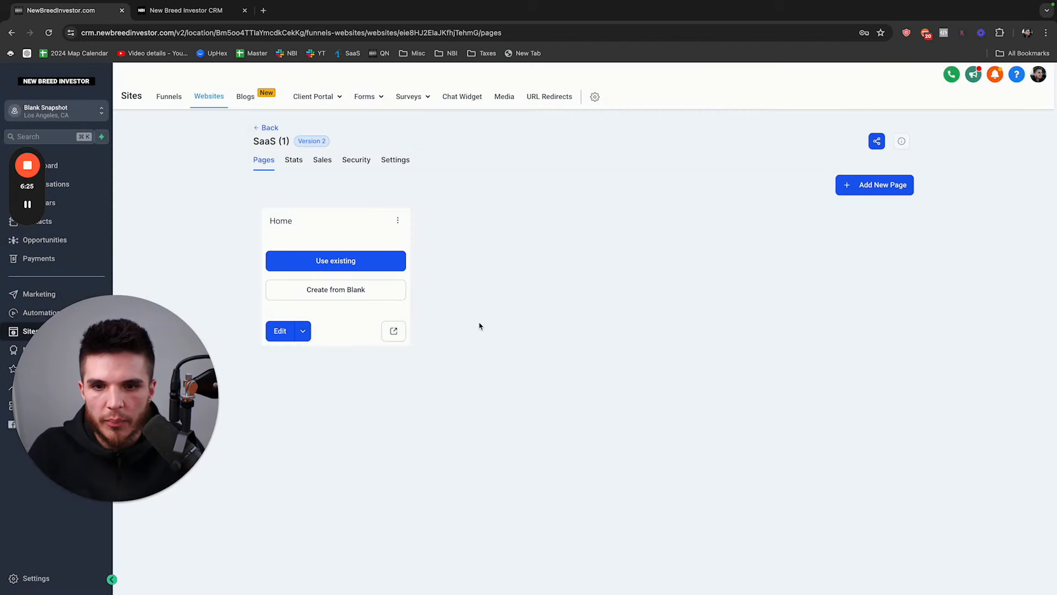
Review the live home page's layout, and start the new website's Home page from blank in the page builder.
left_click(185, 11)
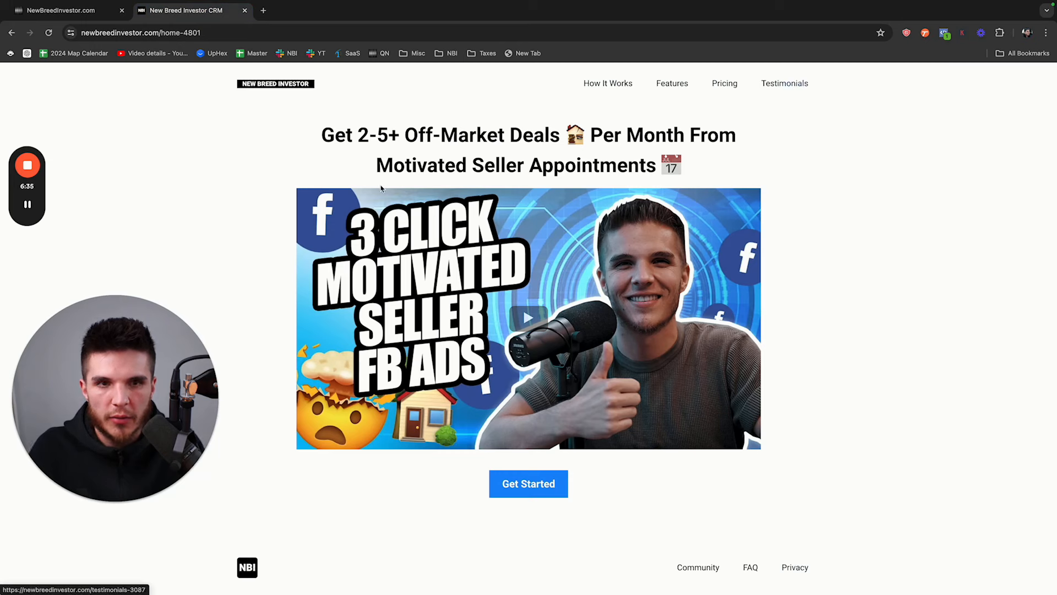
scroll(472, 257, "down", 1)
scroll(472, 257, "up", 1)
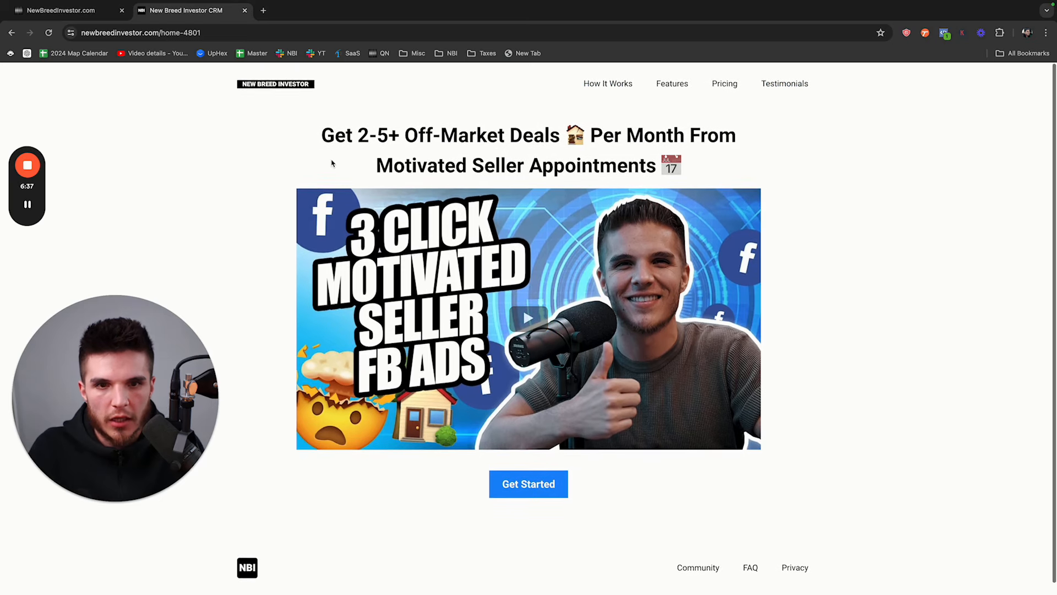
left_click(187, 10)
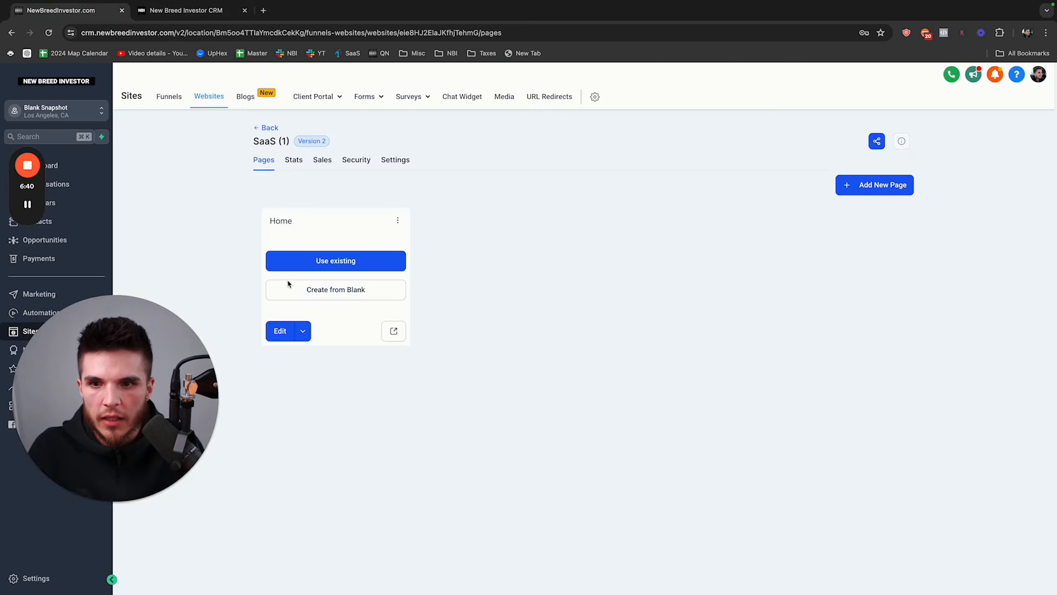
left_click(333, 290)
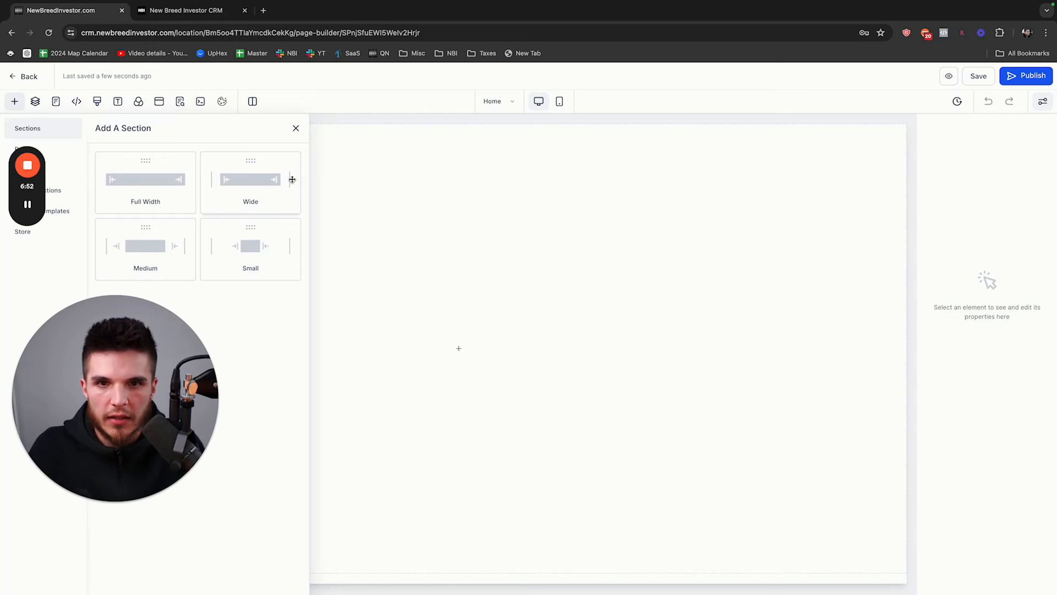
Examine the live home page's header with its logo and four navigation links, and return to the page builder.
left_click(206, 12)
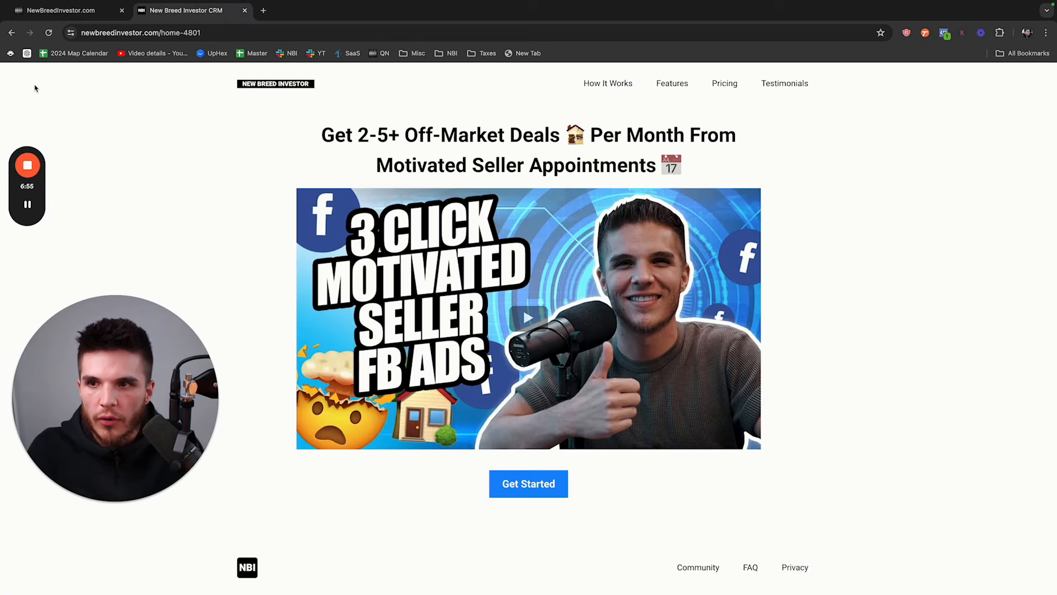
left_click_drag(17, 77, 870, 92)
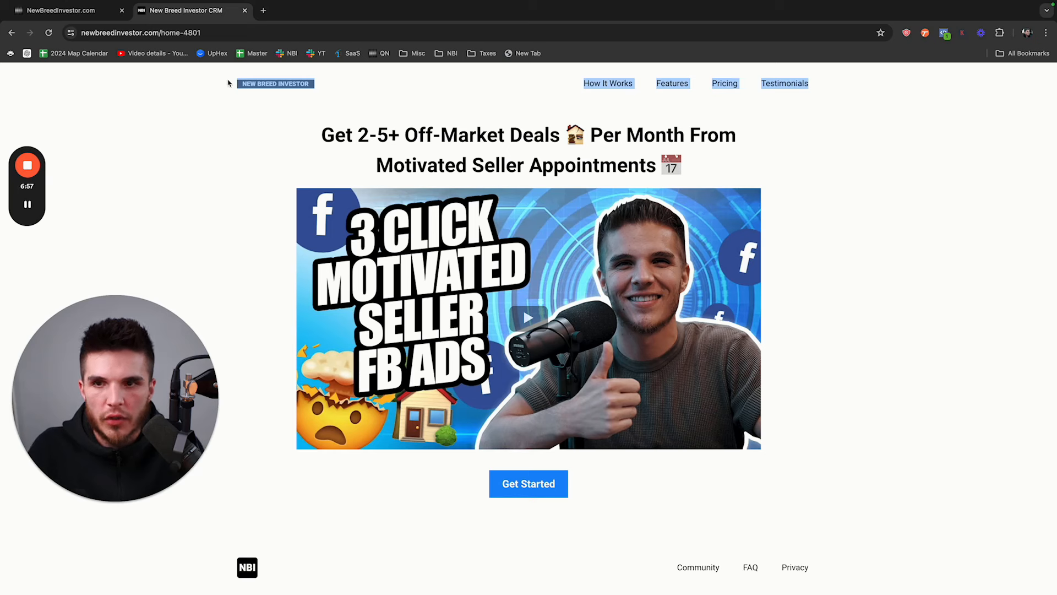
left_click(349, 112)
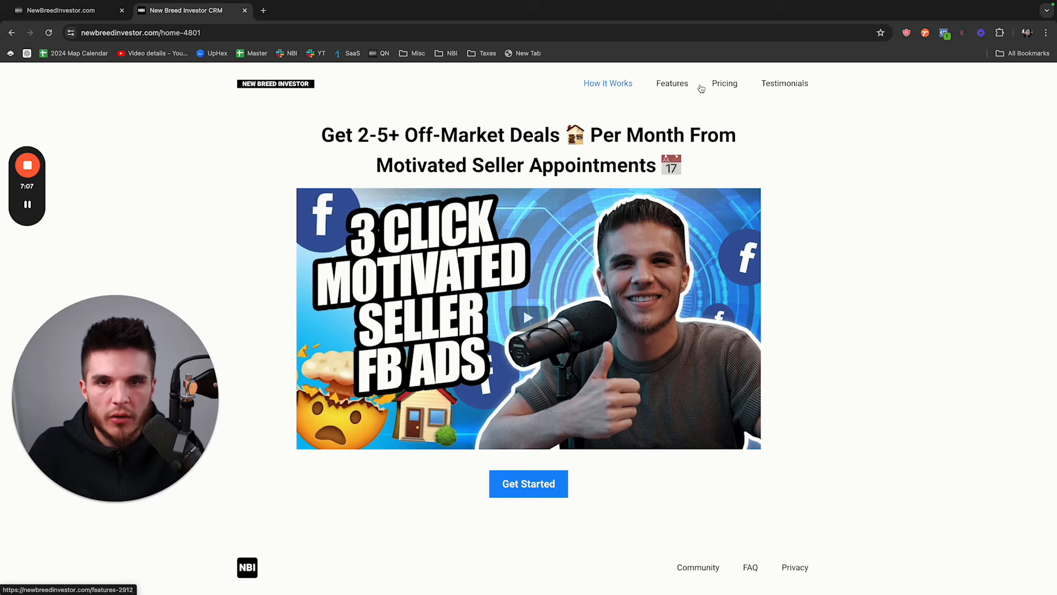
left_click(110, 12)
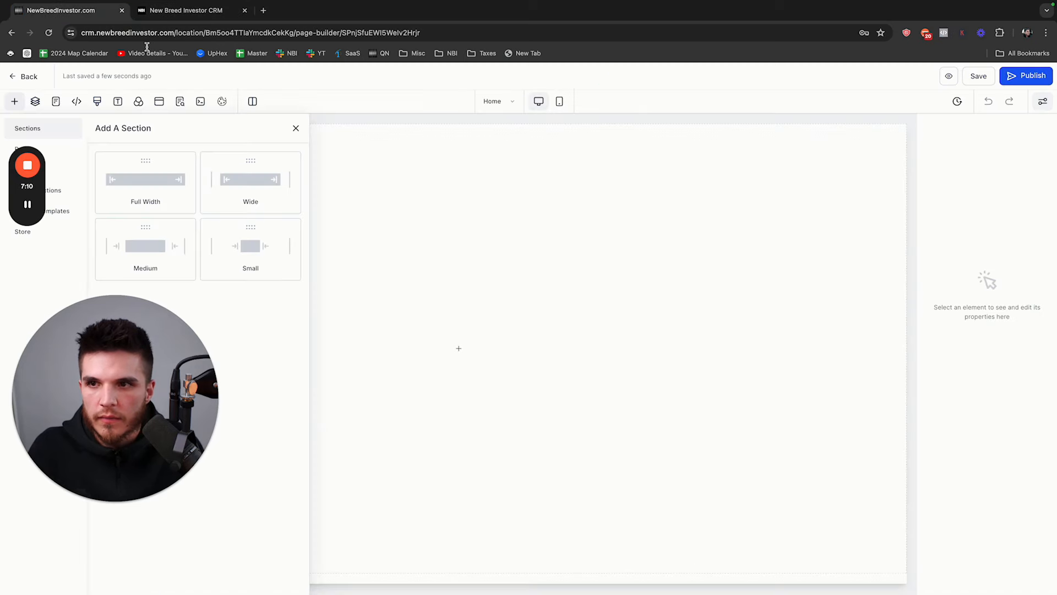
Add a full-width section to the blank Home page and place a one-column row inside it.
left_click(156, 177)
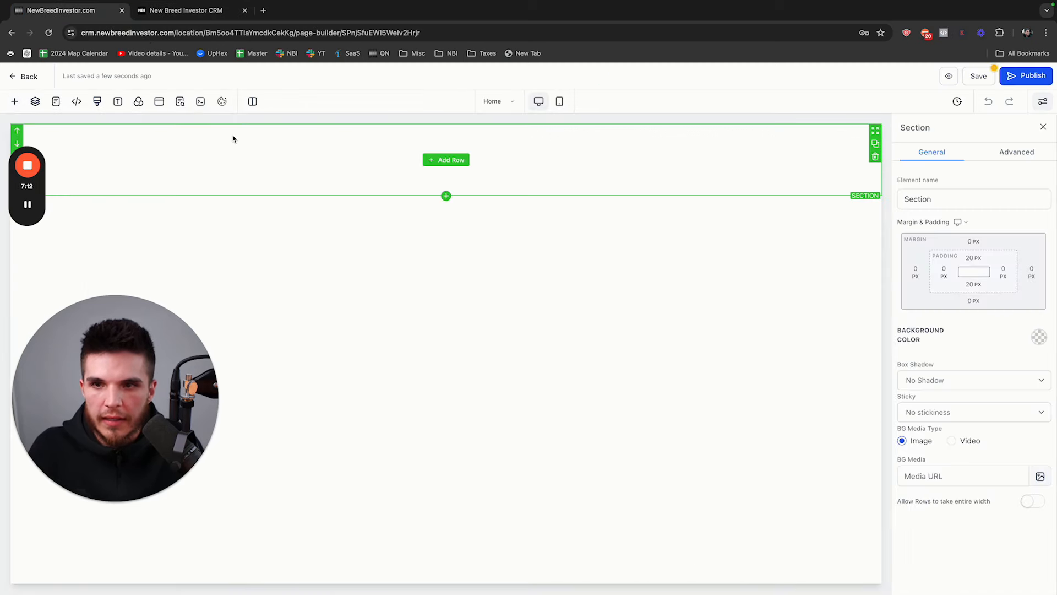
left_click(159, 11)
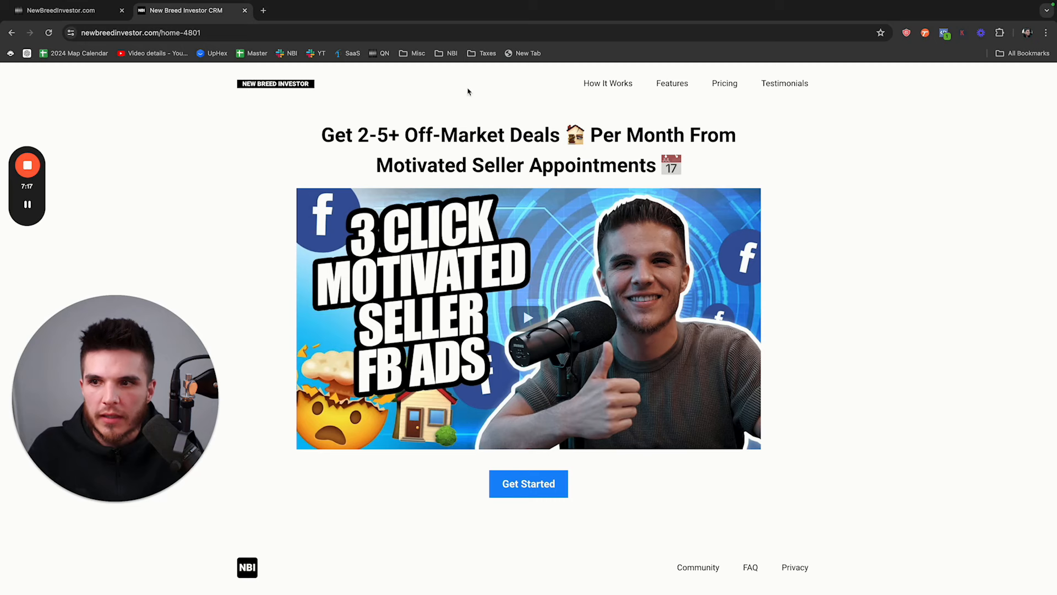
left_click(24, 11)
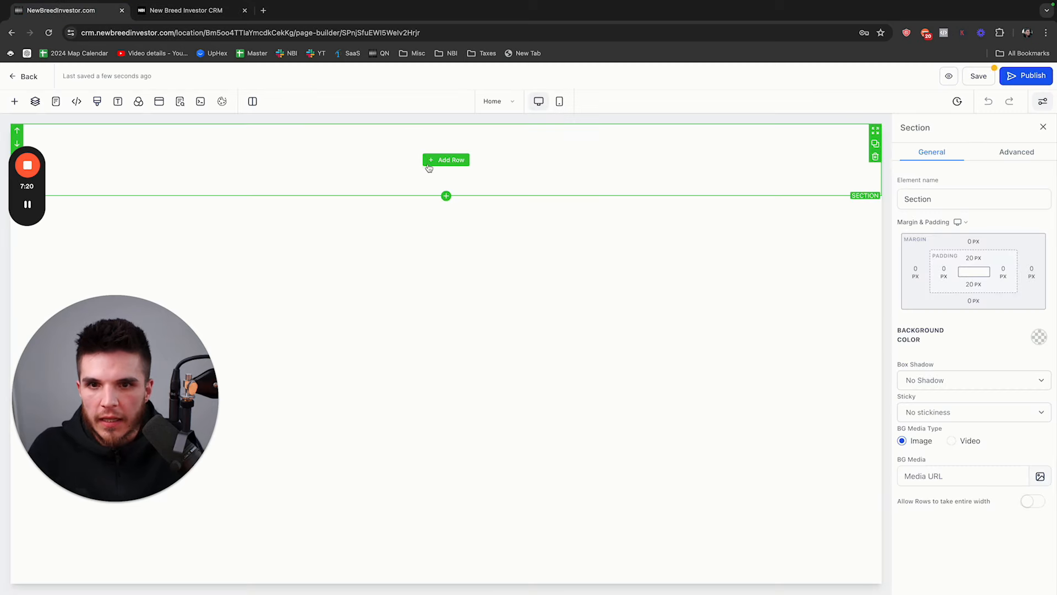
left_click(444, 160)
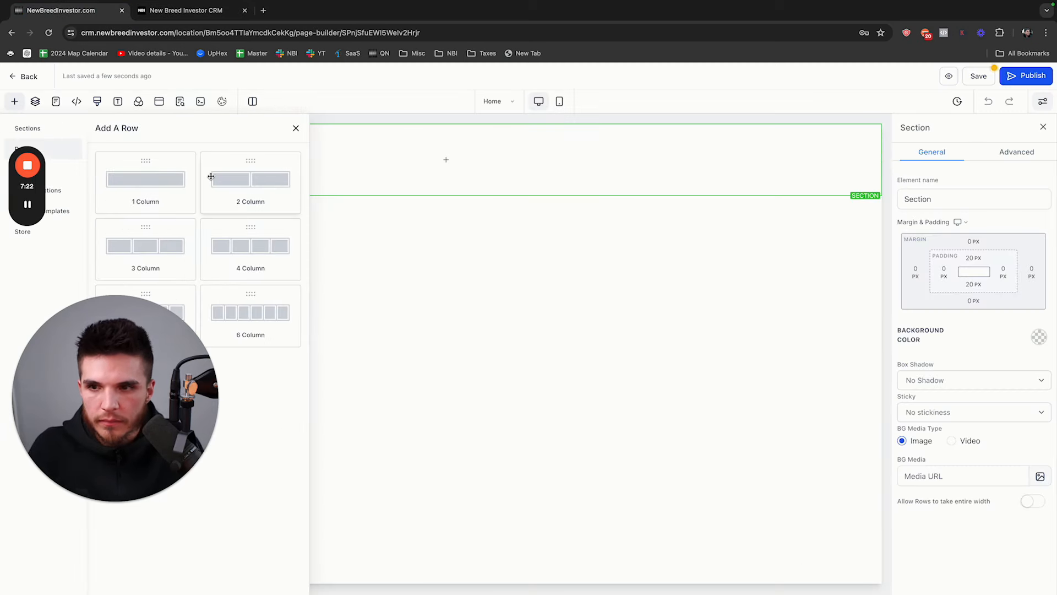
left_click_drag(160, 180, 456, 165)
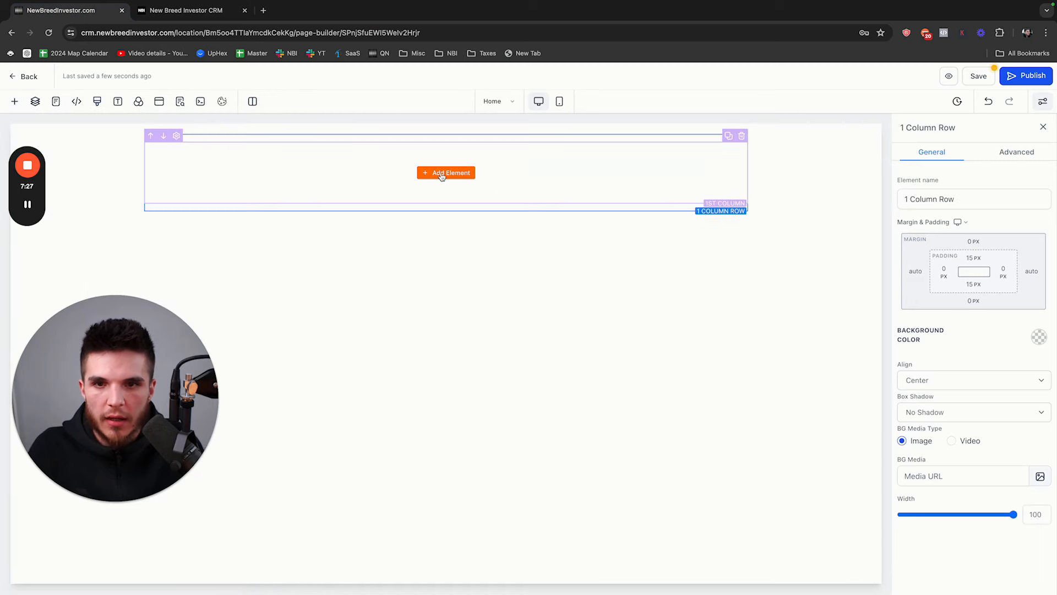
Check the live home page's header links, and add a Navigation Menu element to the new row.
left_click(206, 14)
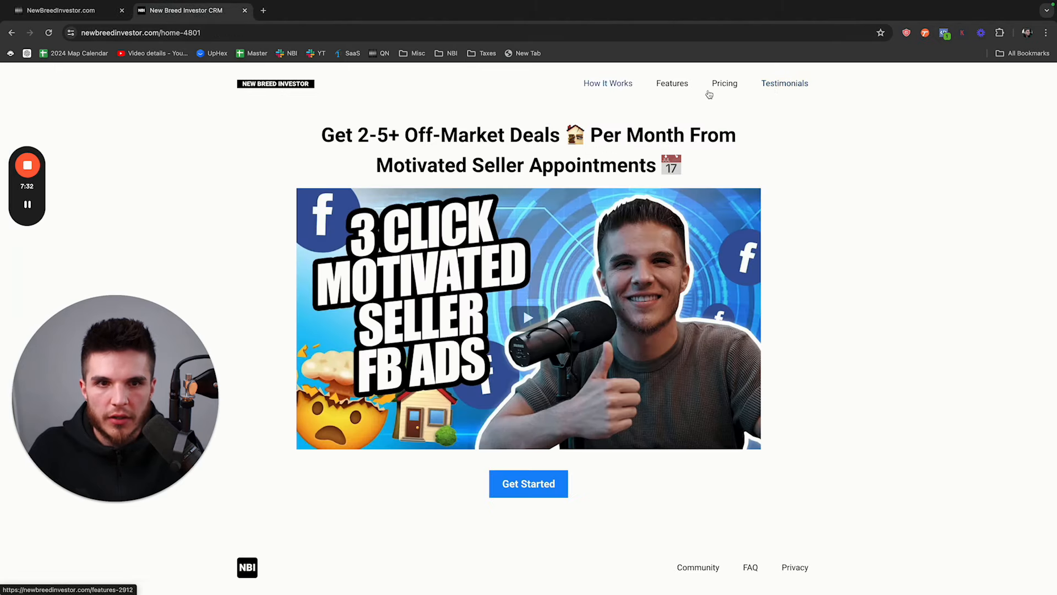
left_click(60, 10)
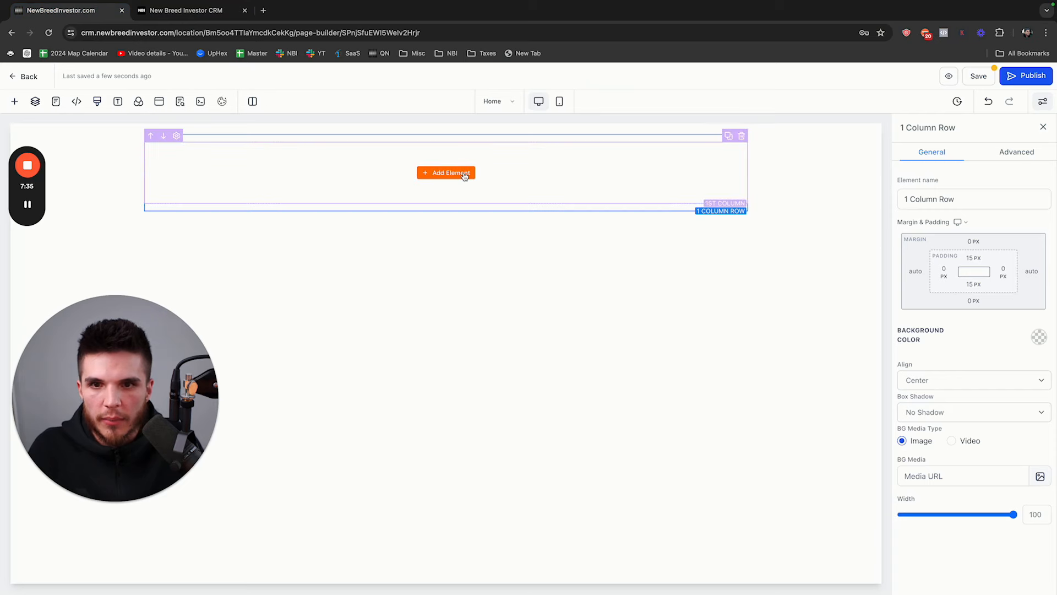
left_click(465, 176)
scroll(228, 349, "down", 1)
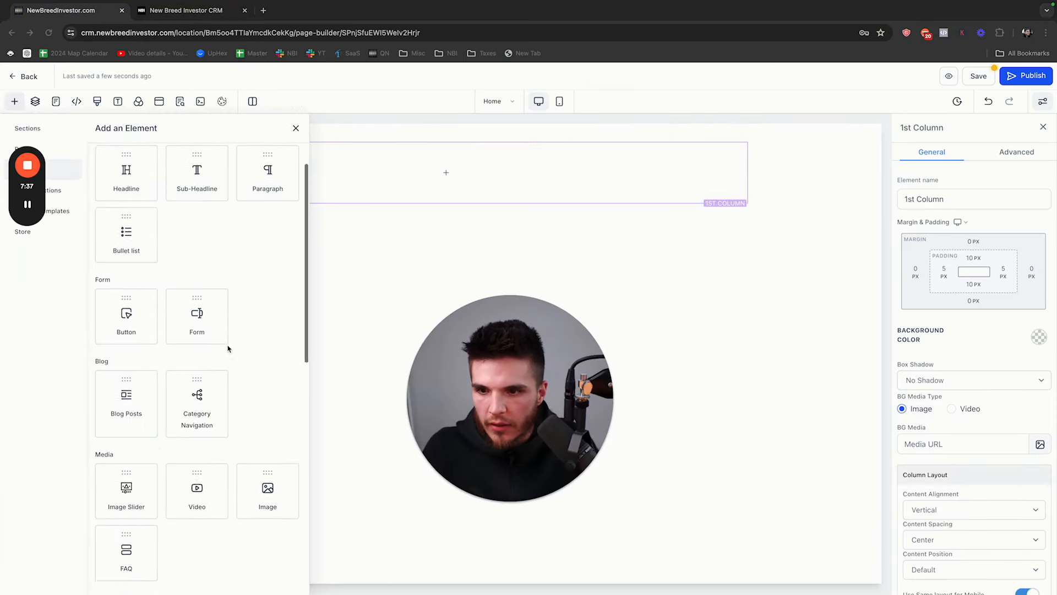
scroll(228, 349, "down", 7)
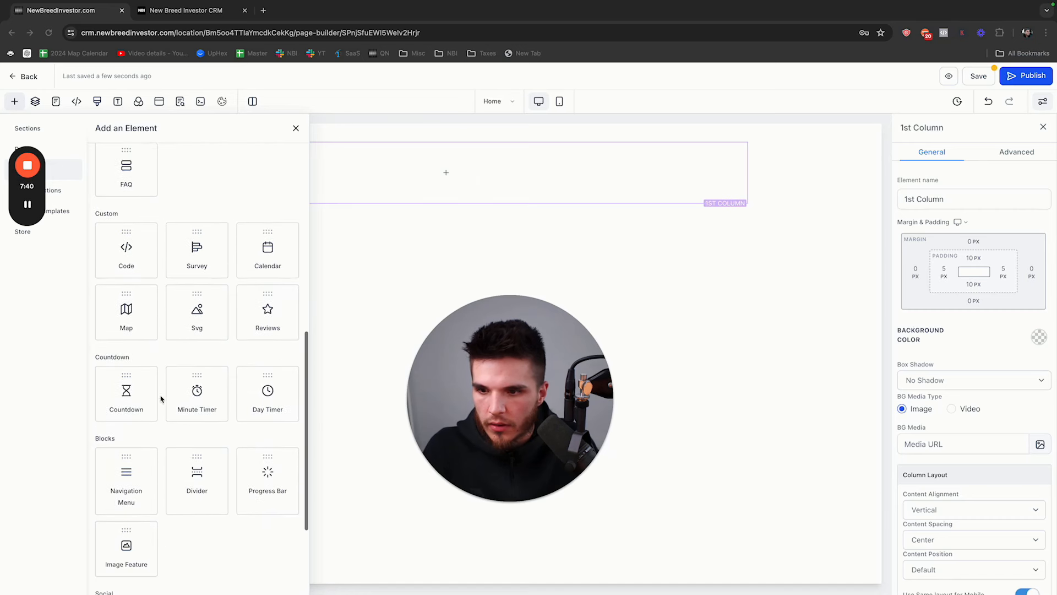
left_click_drag(126, 479, 455, 178)
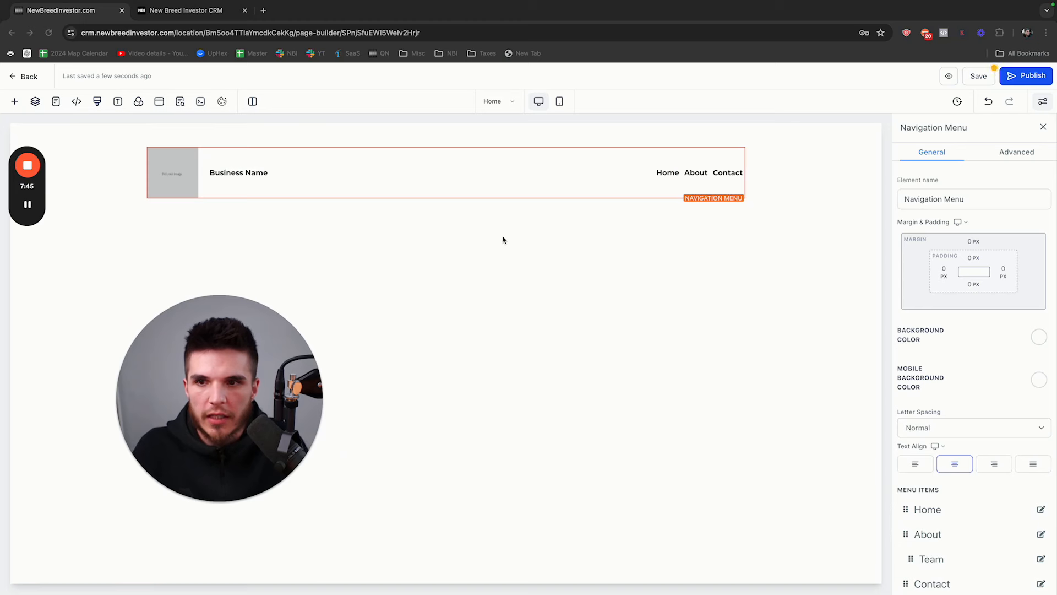
Remove the Business Name text from the navigation menu, compare with the live page, and save the page.
triple_click(265, 172)
key("BackSpace")
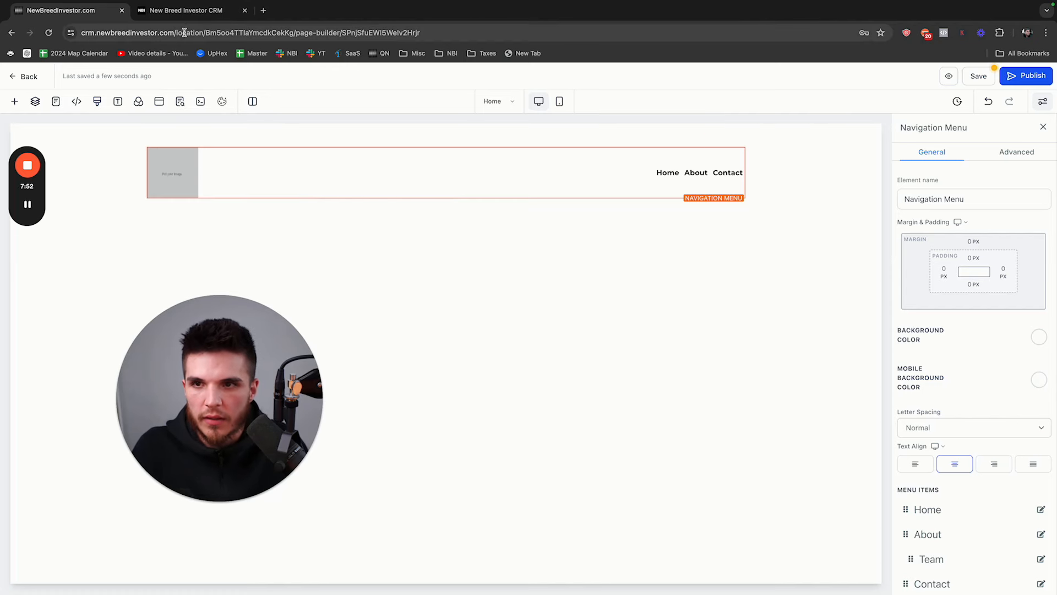
left_click(186, 11)
left_click_drag(238, 350, 135, 336)
left_click(96, 16)
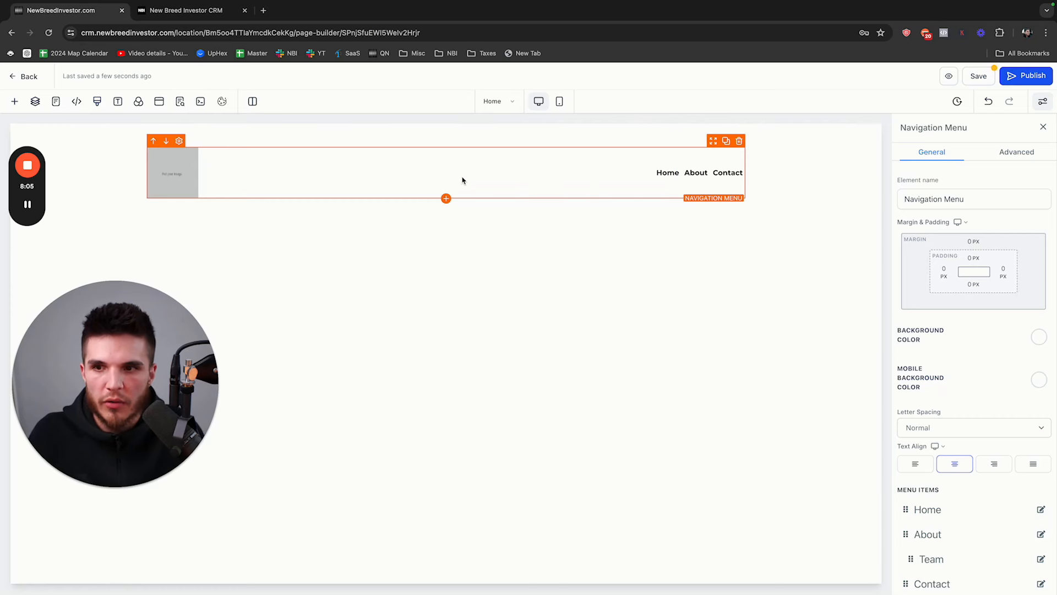
left_click(980, 81)
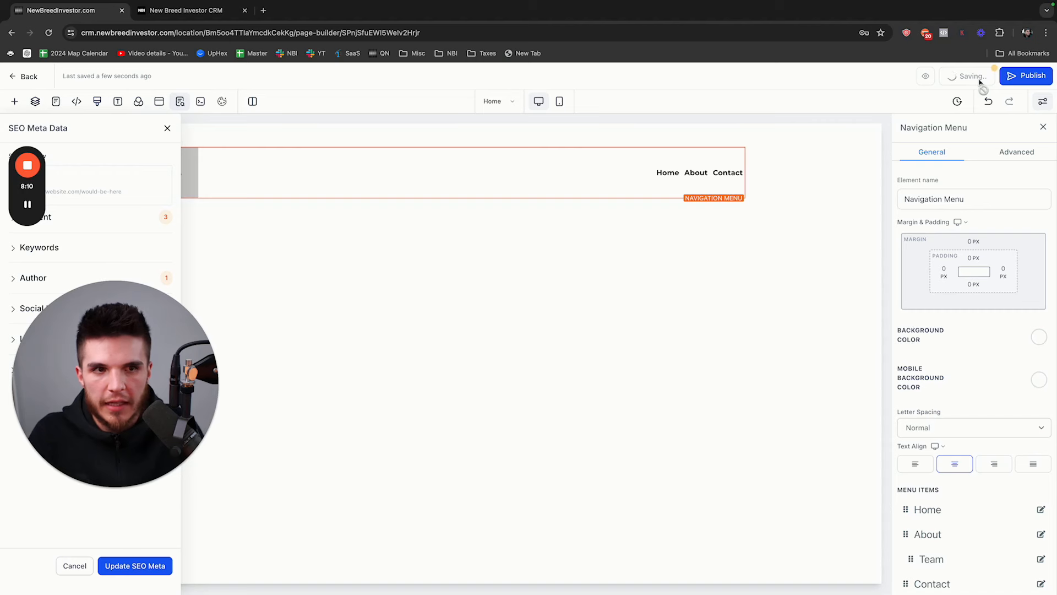
left_click(168, 129)
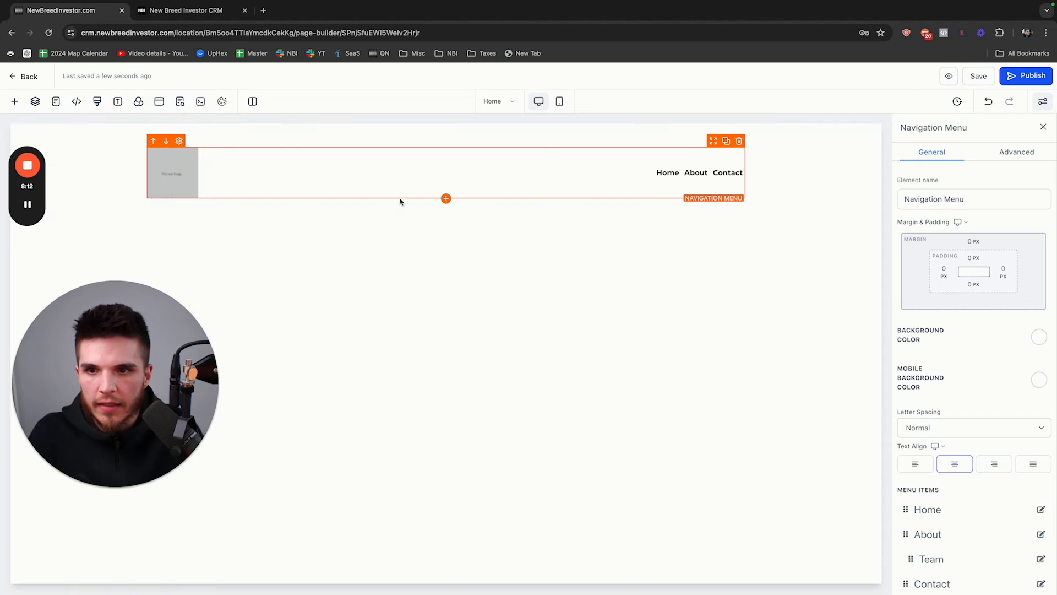
Add a full-width section below the navigation menu, with a one-column row containing a Headline element.
left_click(446, 222)
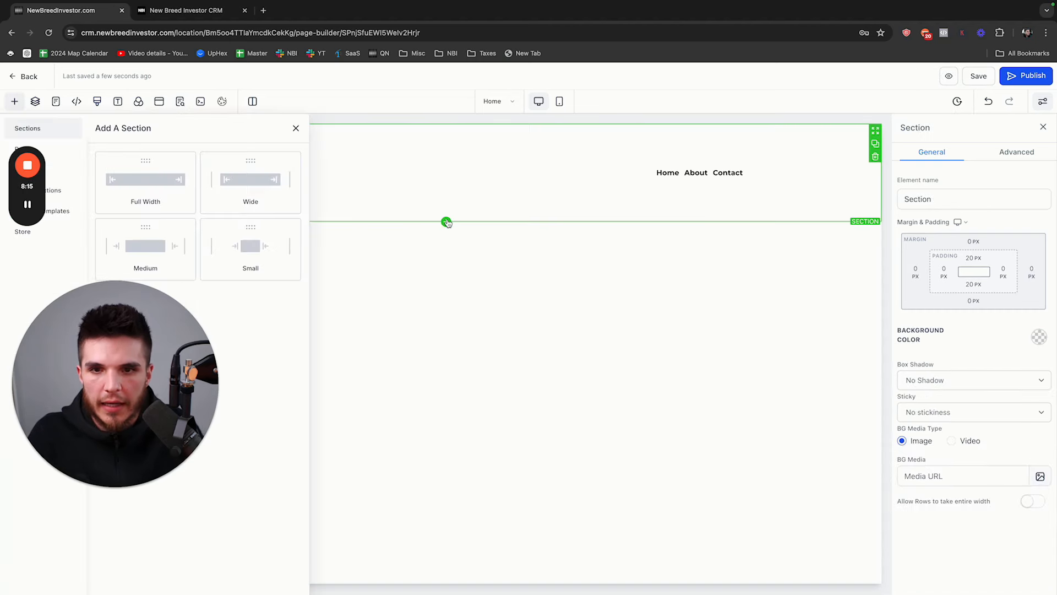
left_click(163, 197)
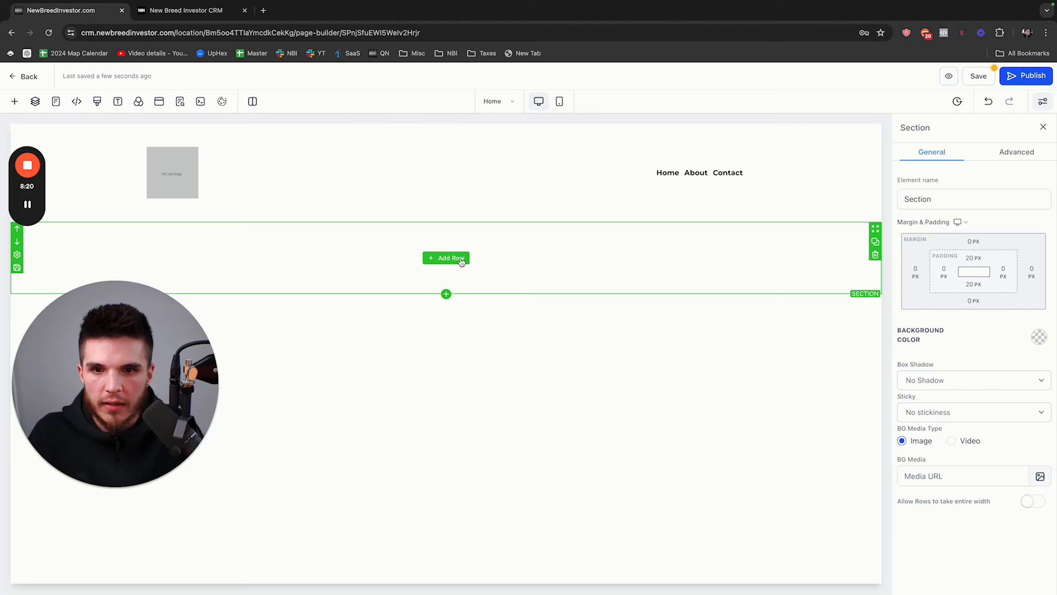
left_click(458, 259)
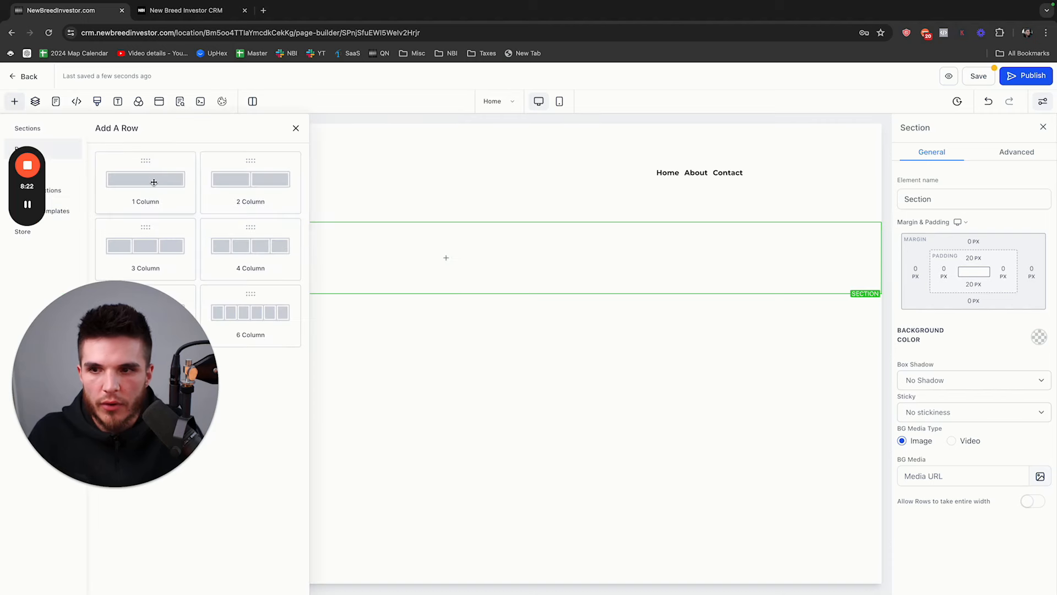
left_click_drag(181, 180, 495, 279)
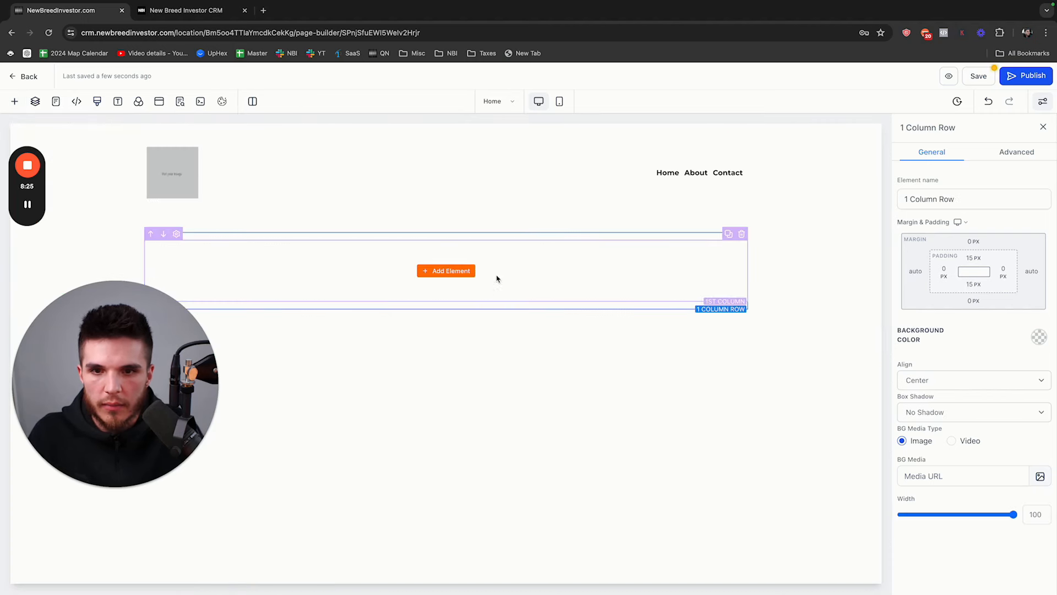
left_click(454, 272)
left_click_drag(127, 220, 440, 264)
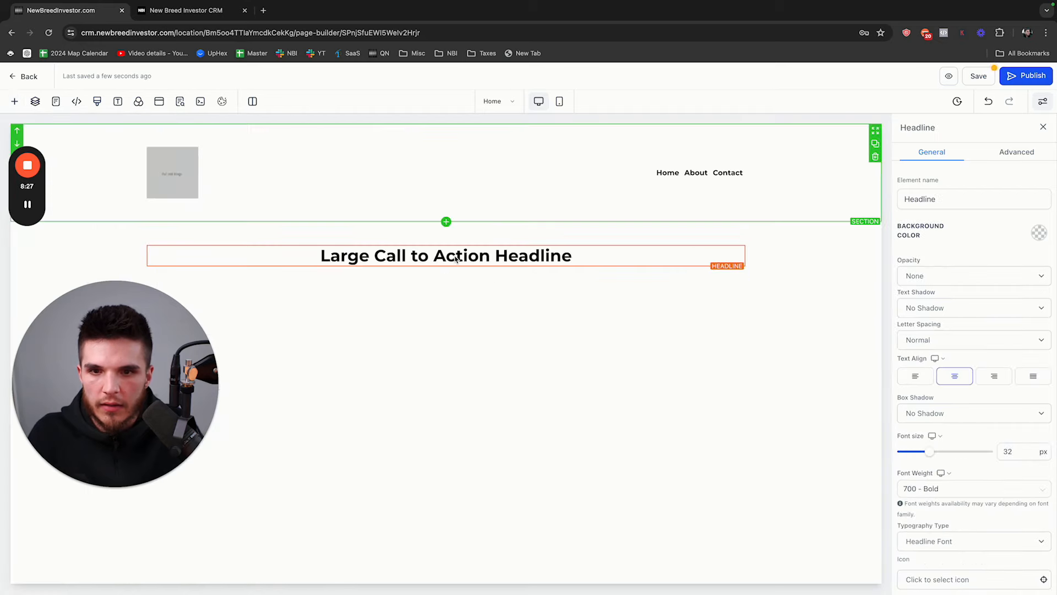
Replace the headline with the live page's "Get 2-5+ Off-Market Deals 🏠 Per Month From Motivated Seller Appointments 📅", breaking the line before "From".
left_click(179, 16)
triple_click(348, 136)
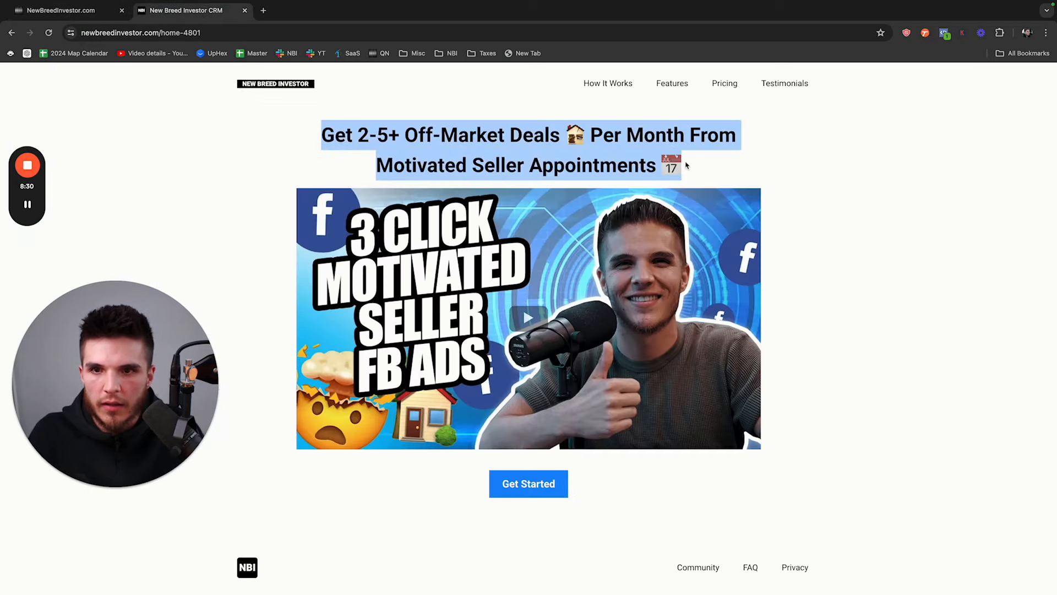
key("ctrl+c")
left_click(72, 10)
left_click(449, 255)
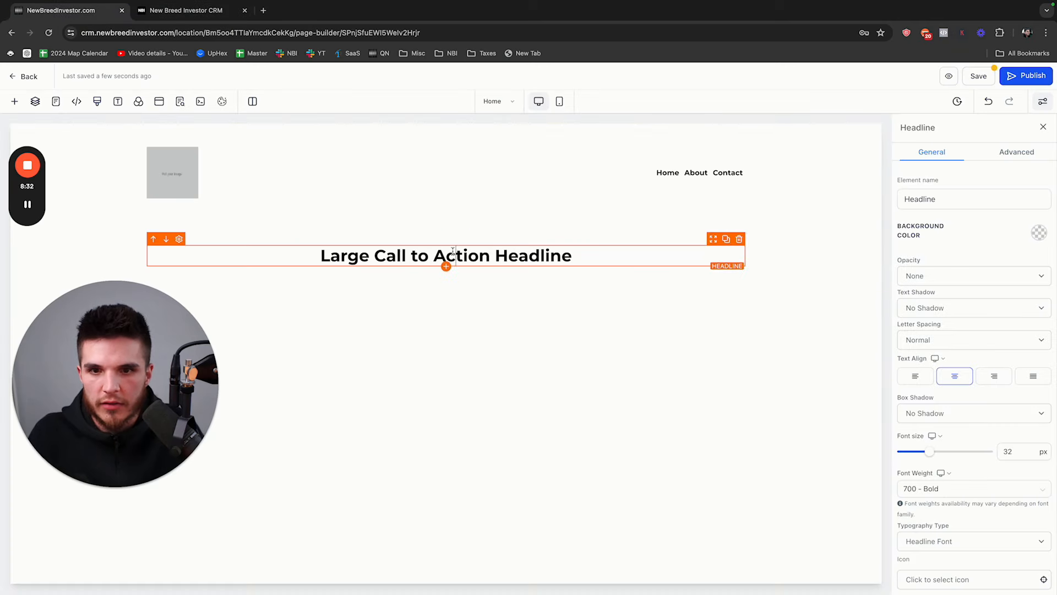
key("ctrl+a")
key("ctrl+v")
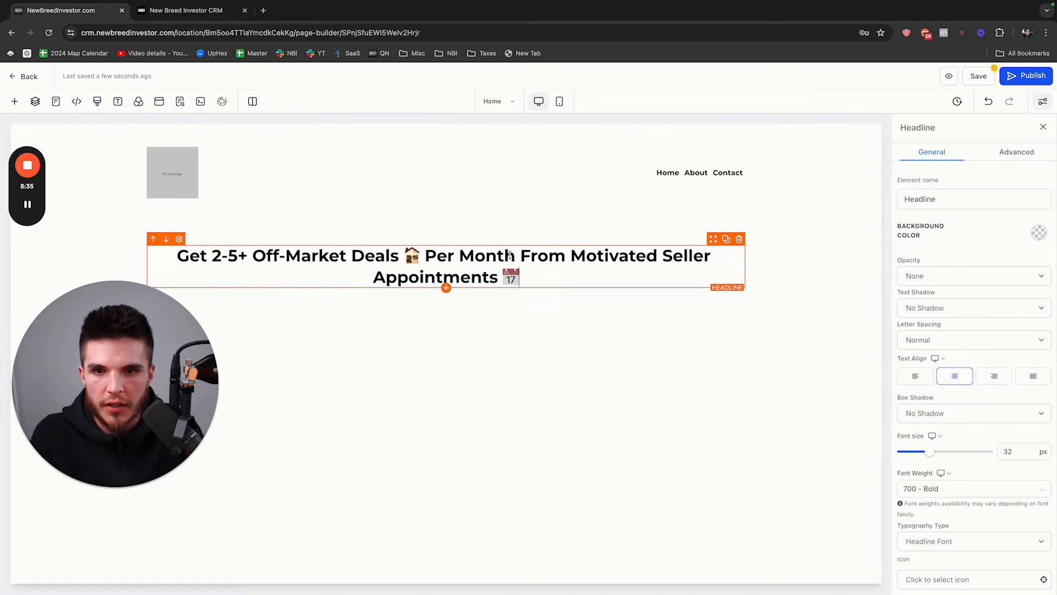
key("Return")
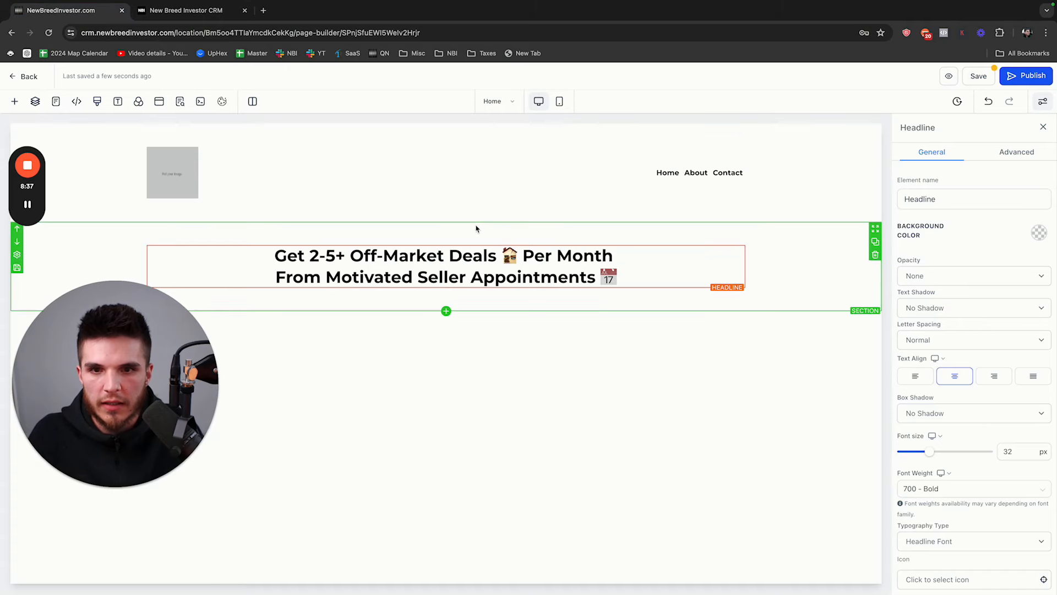
Get the YouTube share link from the live home page's embedded video and return to the page builder.
key("ctrl+Tab")
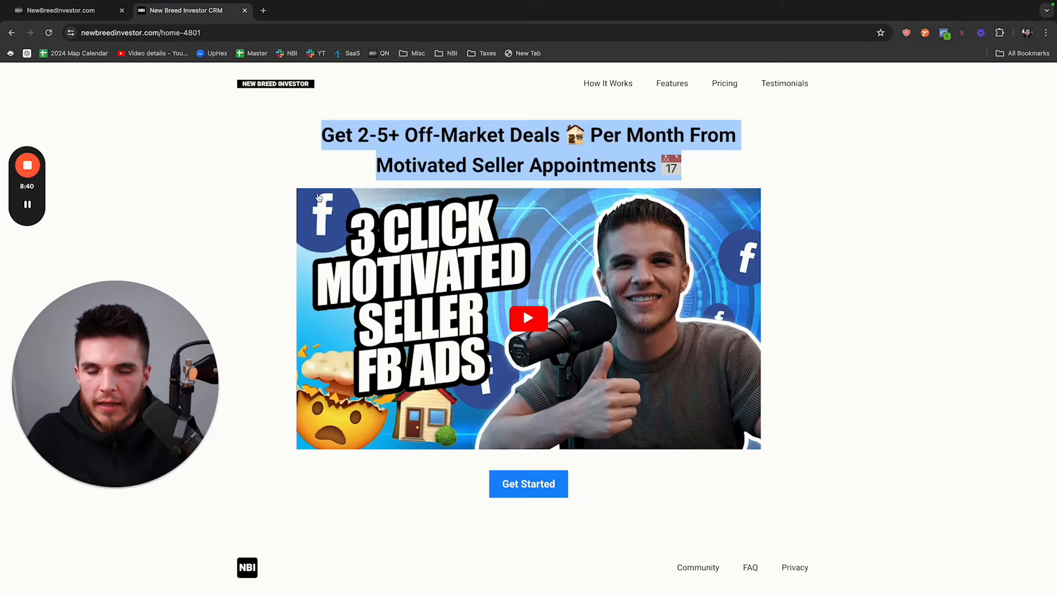
left_click(530, 326)
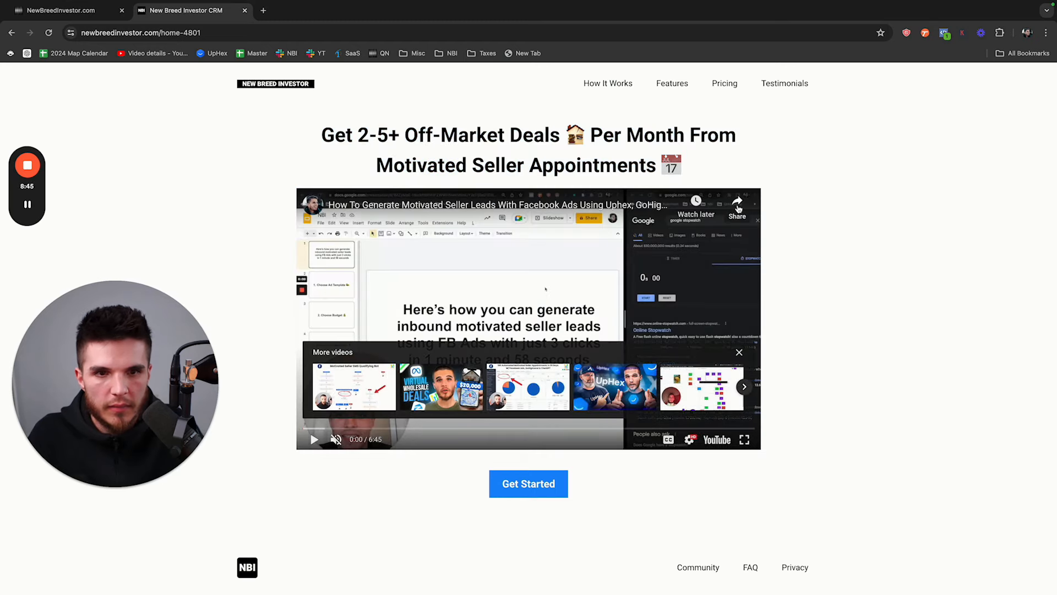
left_click(737, 207)
key("ctrl+shift+Tab")
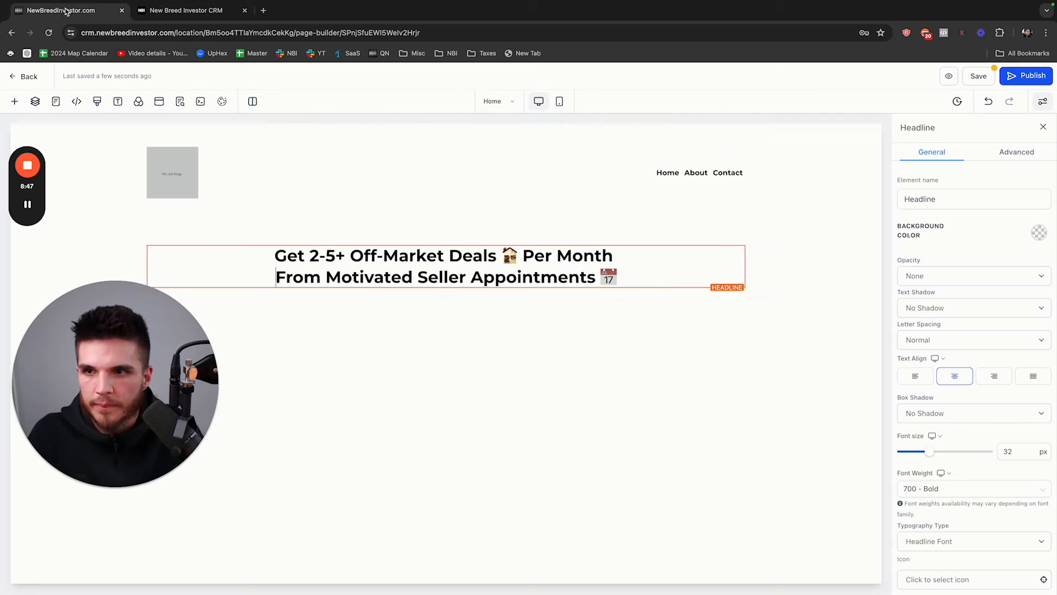
Add a one-column row below the headline row and place a Video element in it.
left_click(446, 288)
left_click(446, 299)
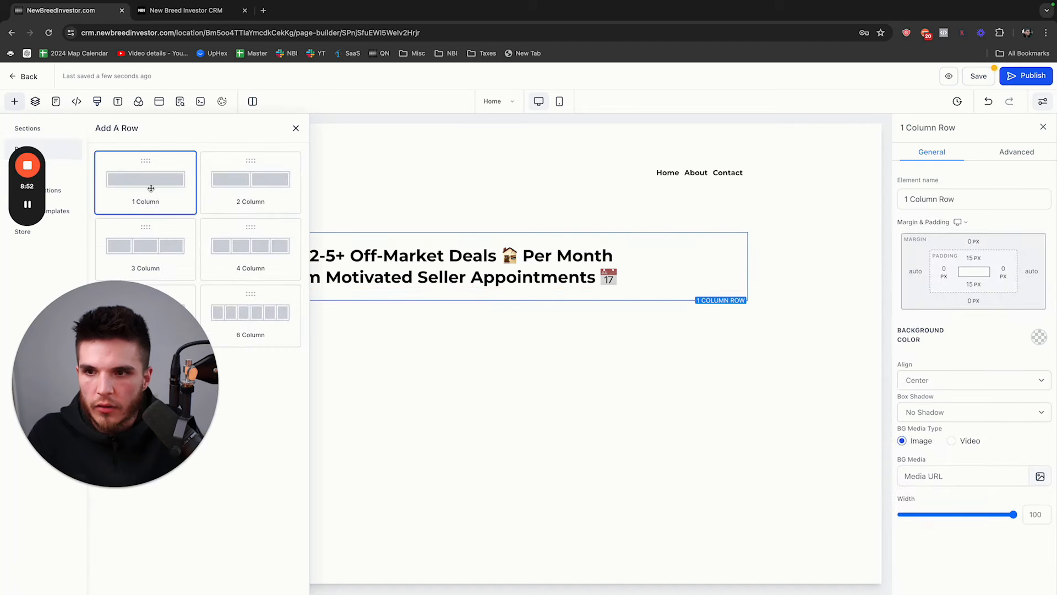
left_click_drag(145, 182, 438, 332)
left_click(438, 334)
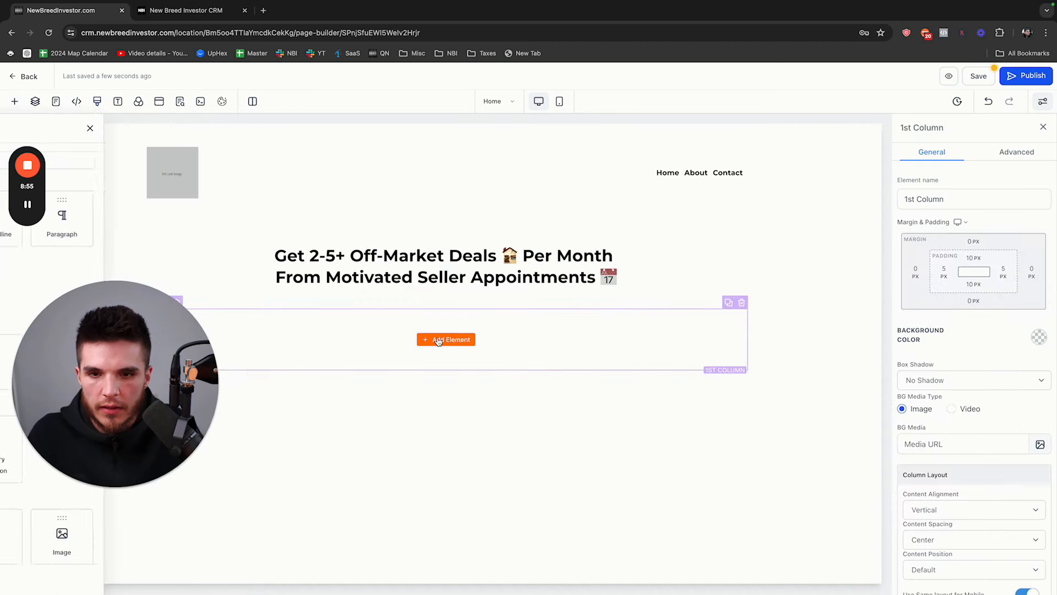
scroll(274, 400, "down", 2)
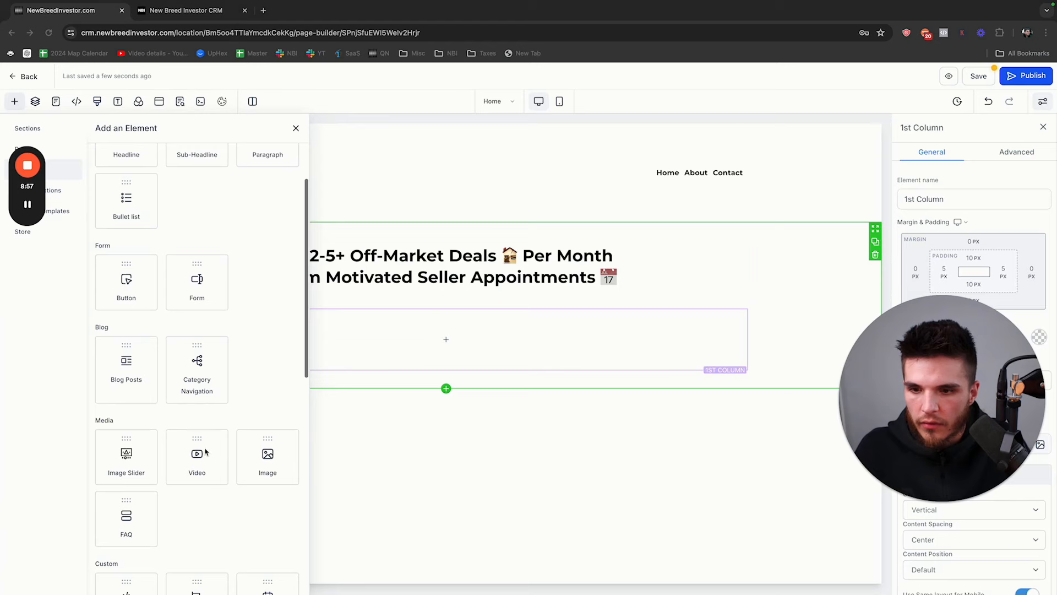
left_click(207, 440)
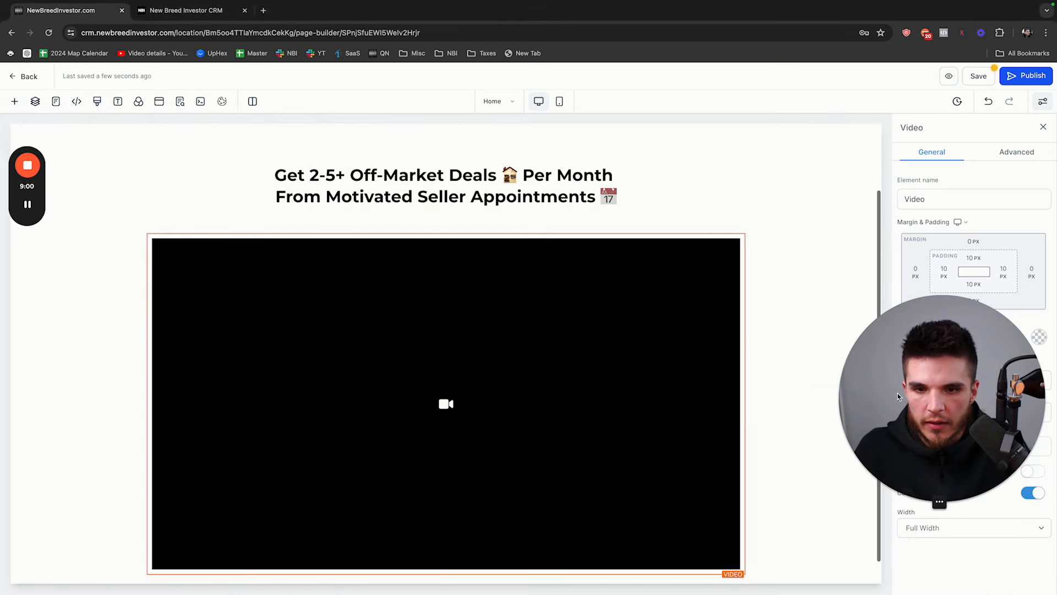
left_click(948, 446)
key("ctrl+v")
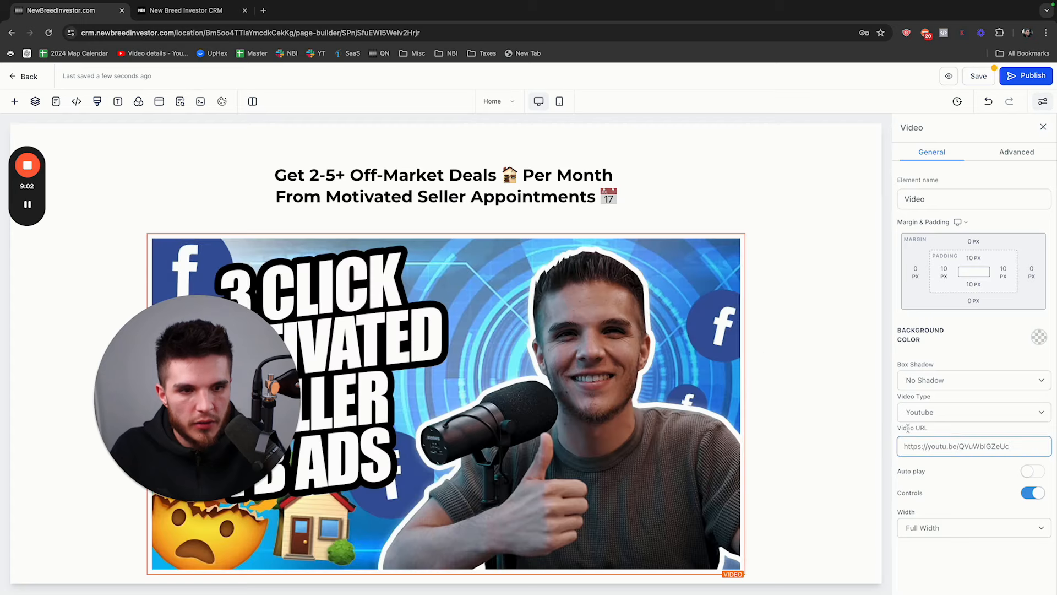
scroll(769, 291, "up", 2)
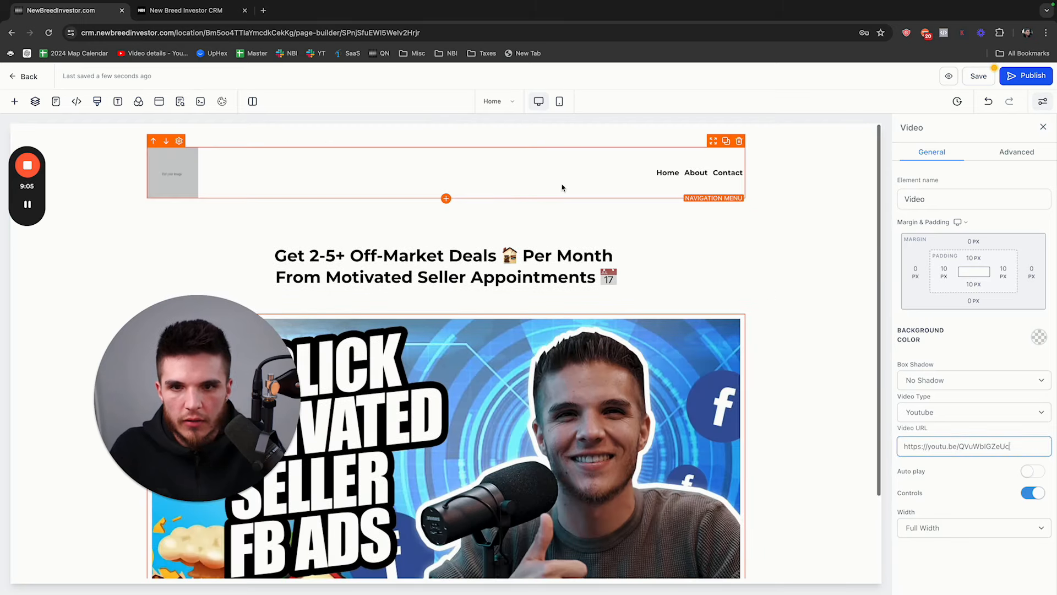
left_click(979, 76)
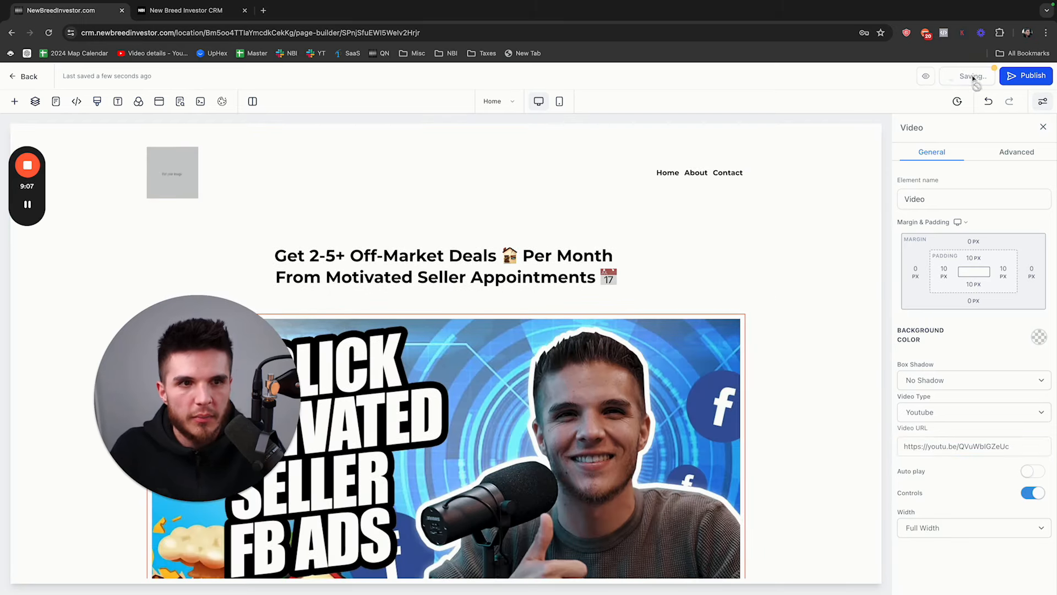
Check the button under the live home page's video, add one Button element below the builder page's video, and delete the accidental duplicate.
scroll(689, 285, "down", 2)
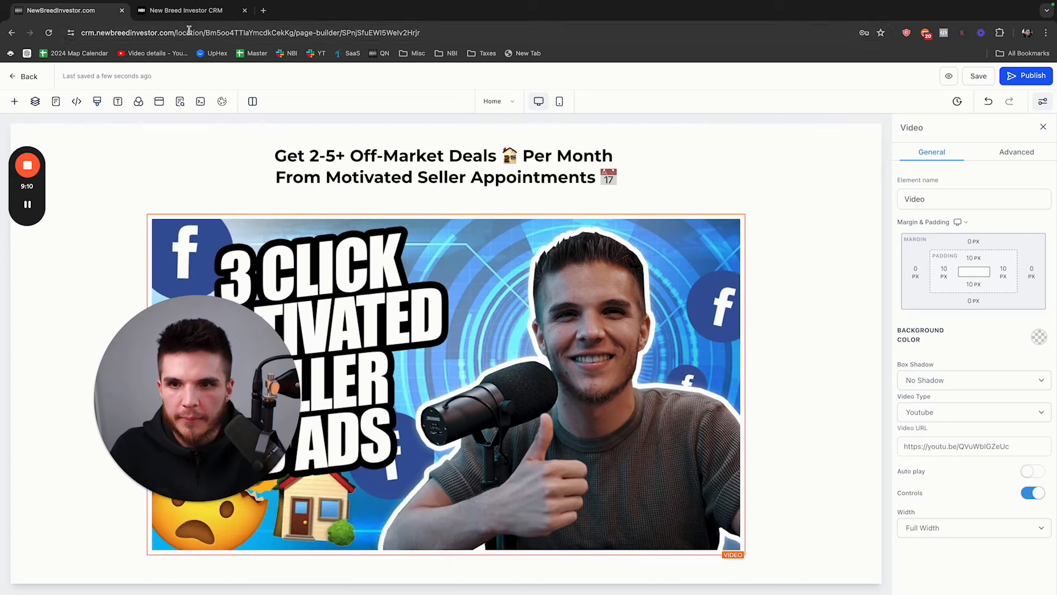
left_click(187, 11)
left_click_drag(202, 360, 121, 361)
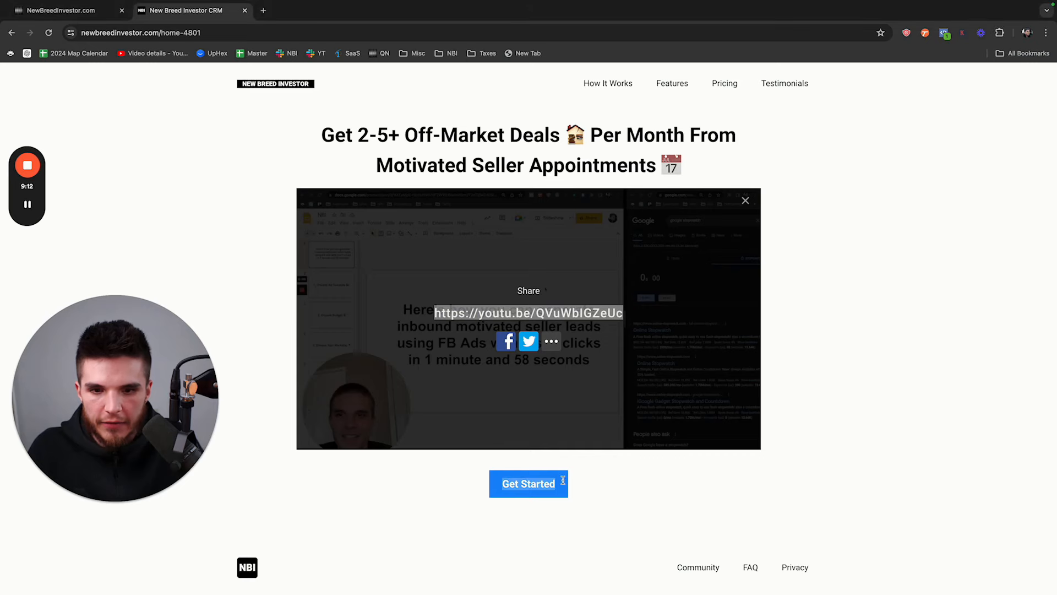
left_click(88, 18)
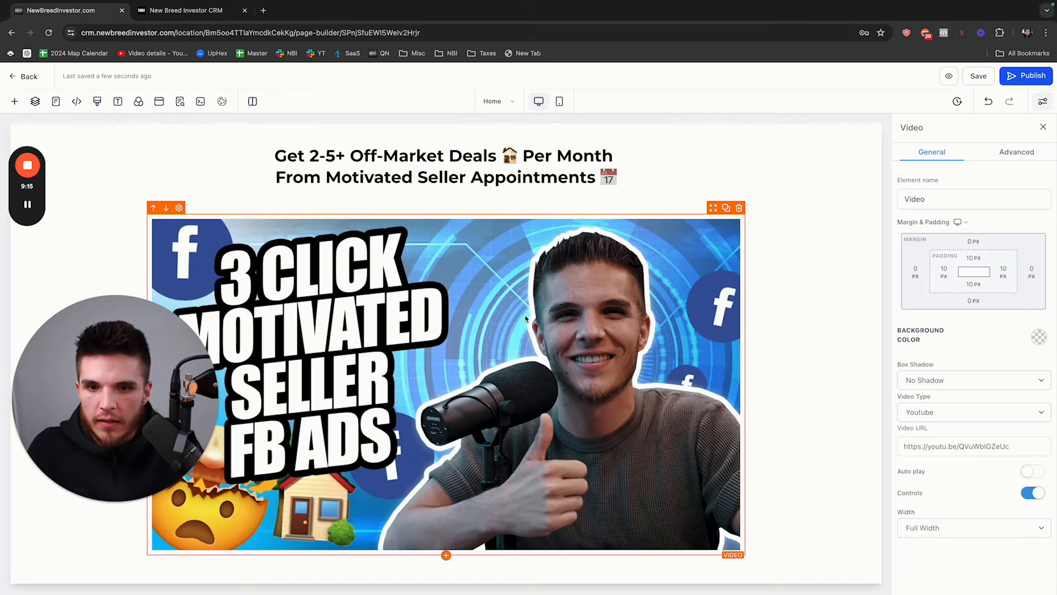
left_click(15, 101)
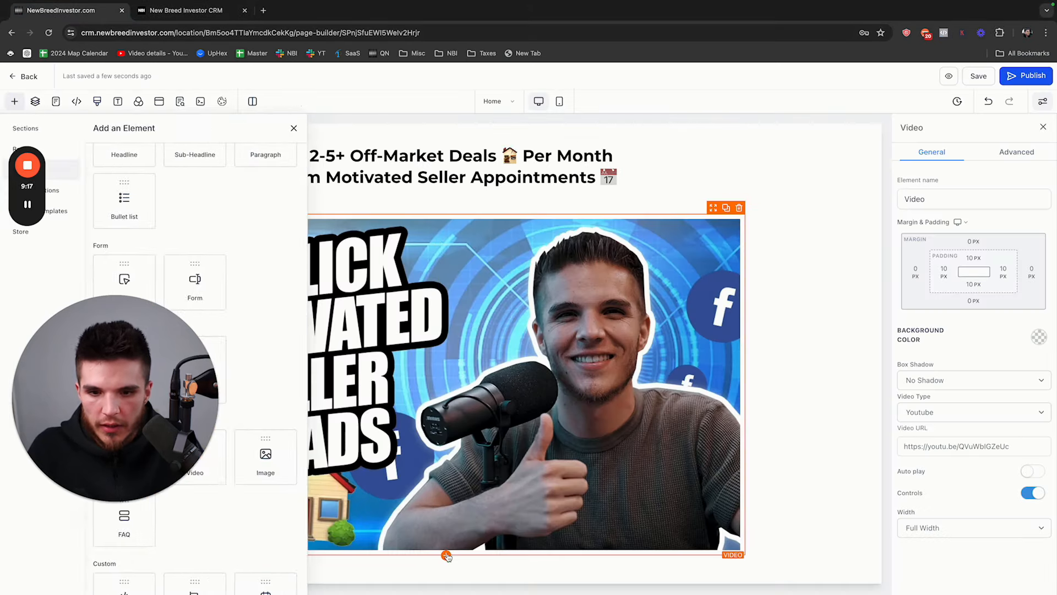
scroll(130, 359, "up", 2)
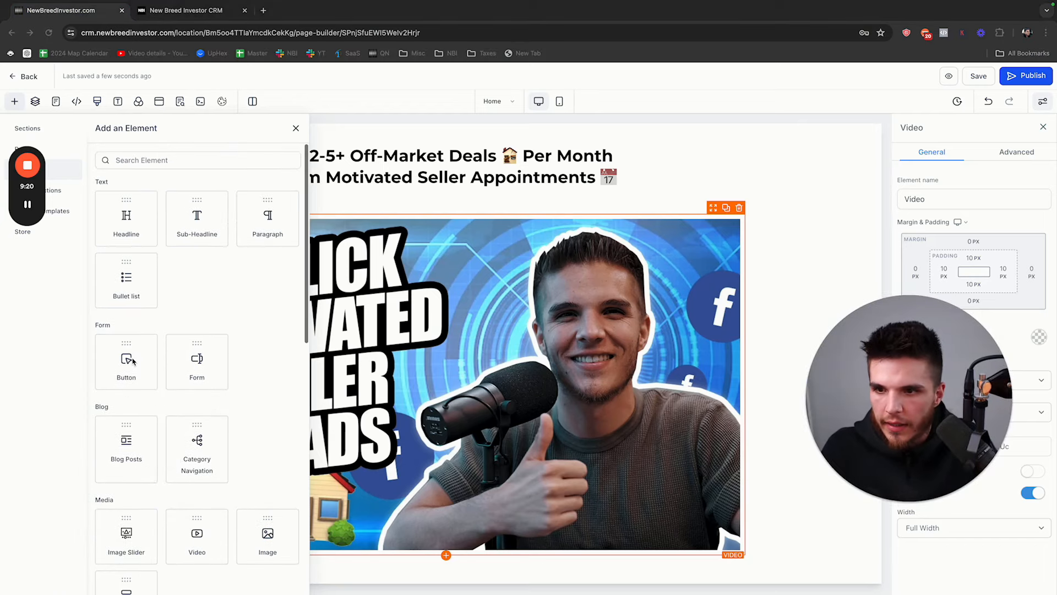
double_click(130, 360)
scroll(486, 419, "down", 2)
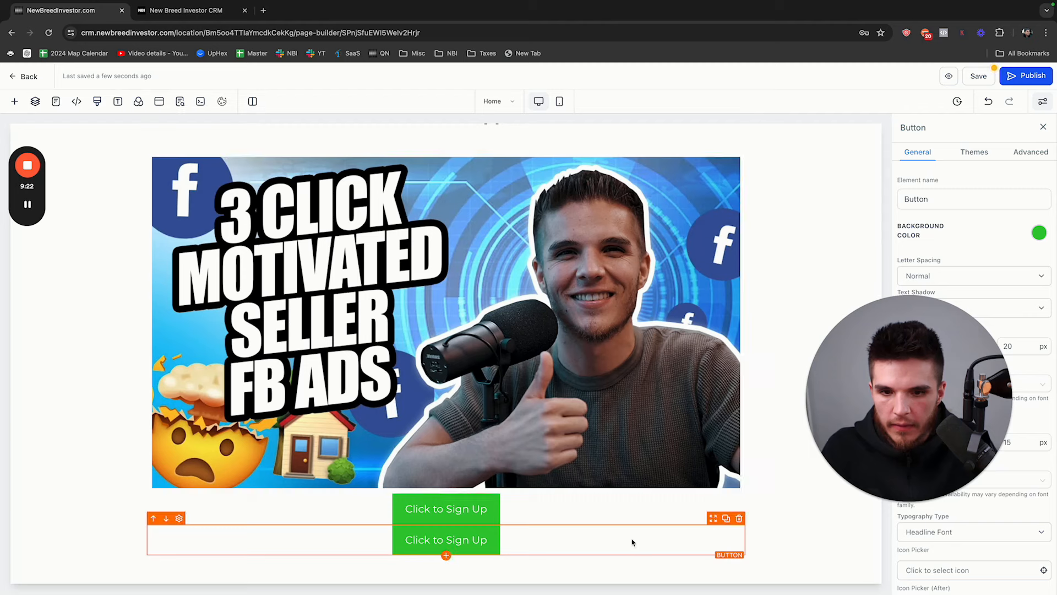
left_click(739, 521)
left_click(449, 545)
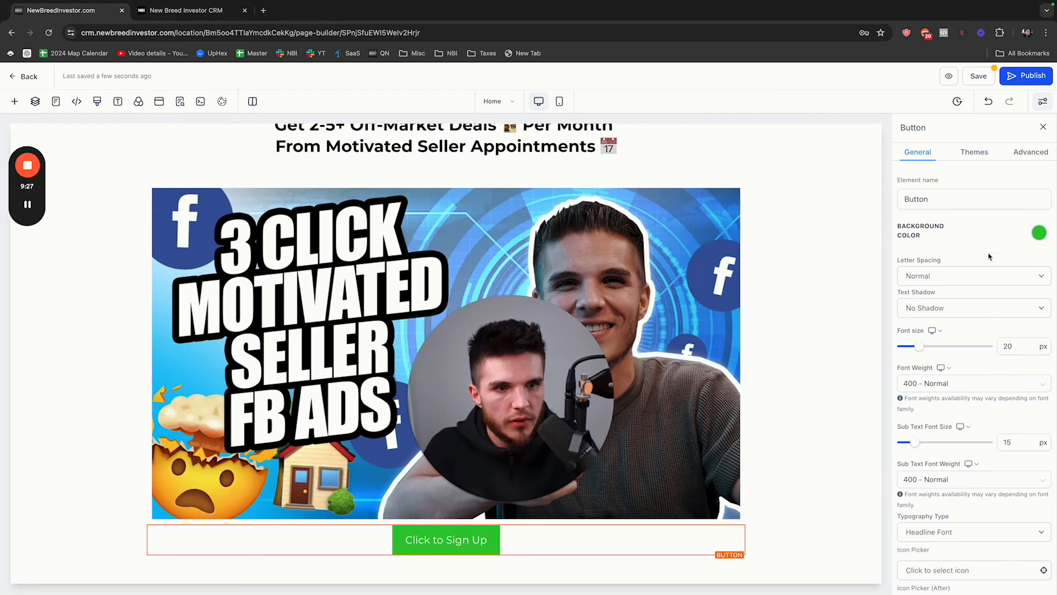
Set the background color of the button below the video to blue.
left_click(1039, 232)
left_click(923, 260)
left_click(1040, 232)
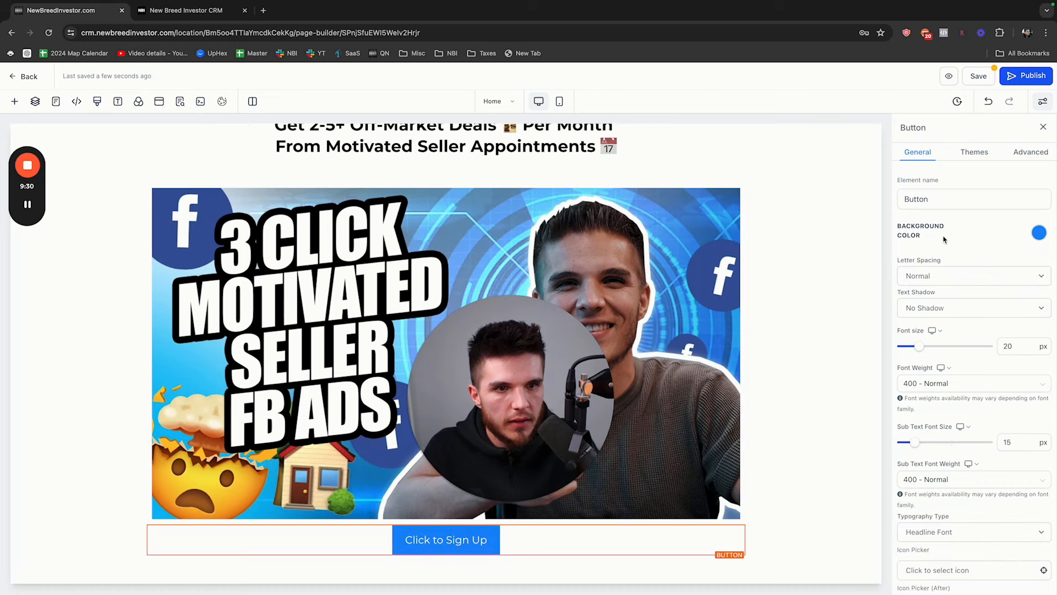
Set the button's text to "Get Started" and save the page.
scroll(970, 331, "down", 2)
scroll(944, 426, "down", 3)
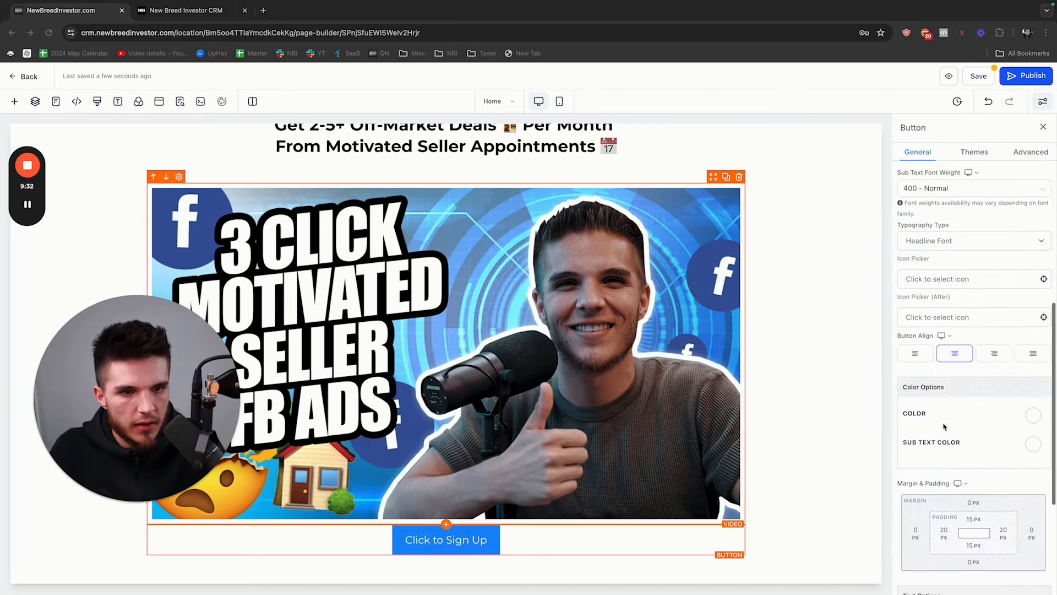
scroll(991, 419, "down", 5)
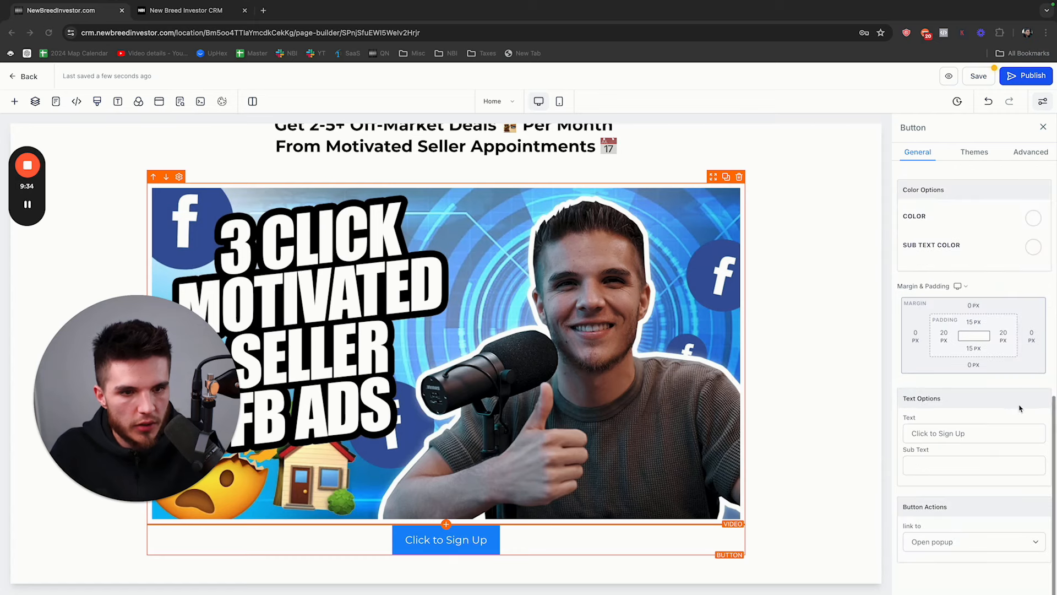
triple_click(995, 433)
type("Get Started")
scroll(899, 464, "up", 5)
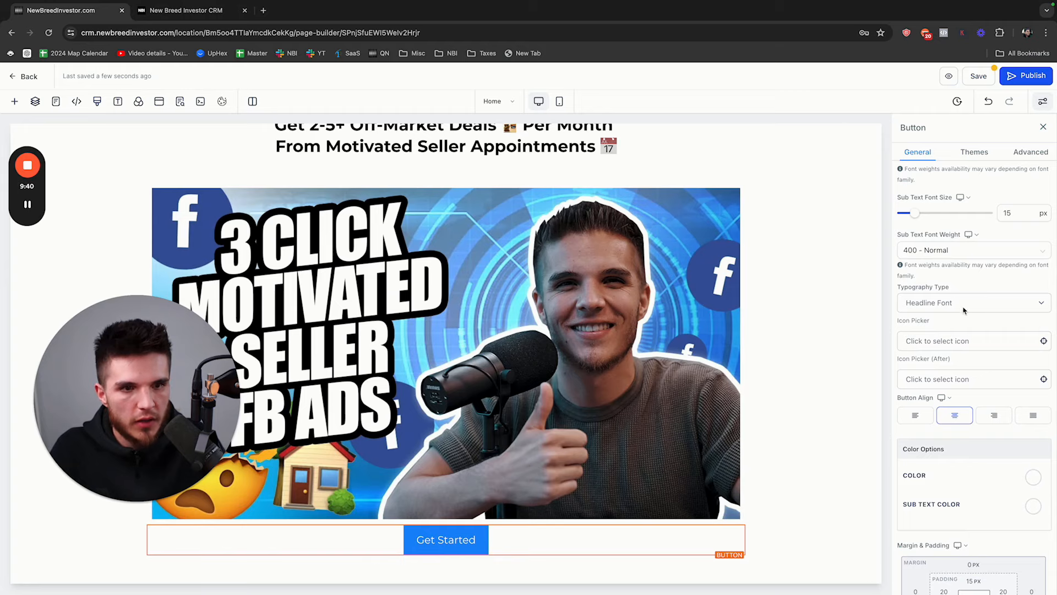
left_click(975, 80)
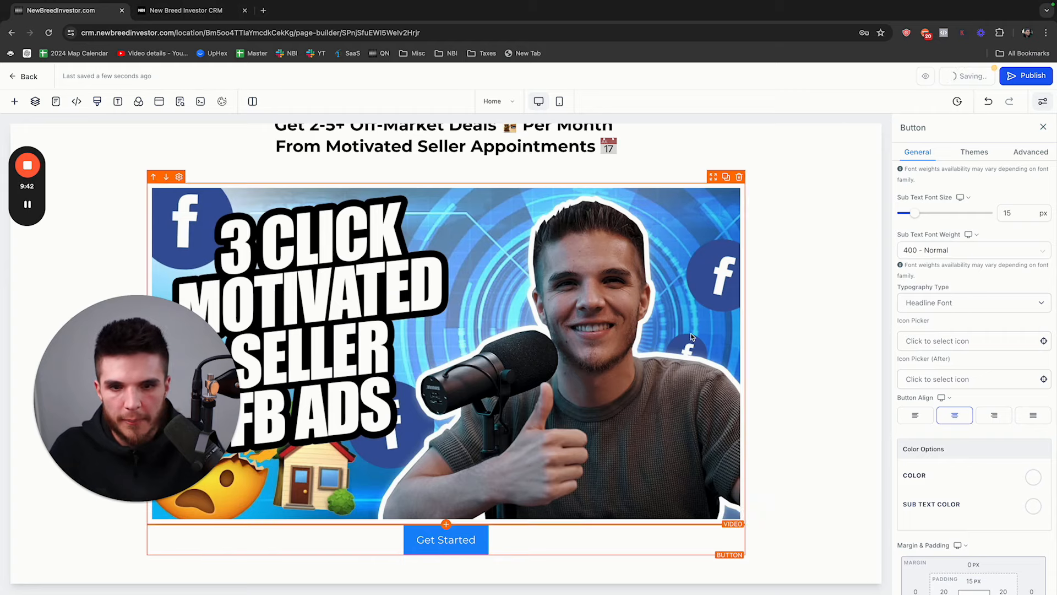
Set the top and bottom padding of the section holding the navigation menu to 0 px.
scroll(693, 337, "up", 3)
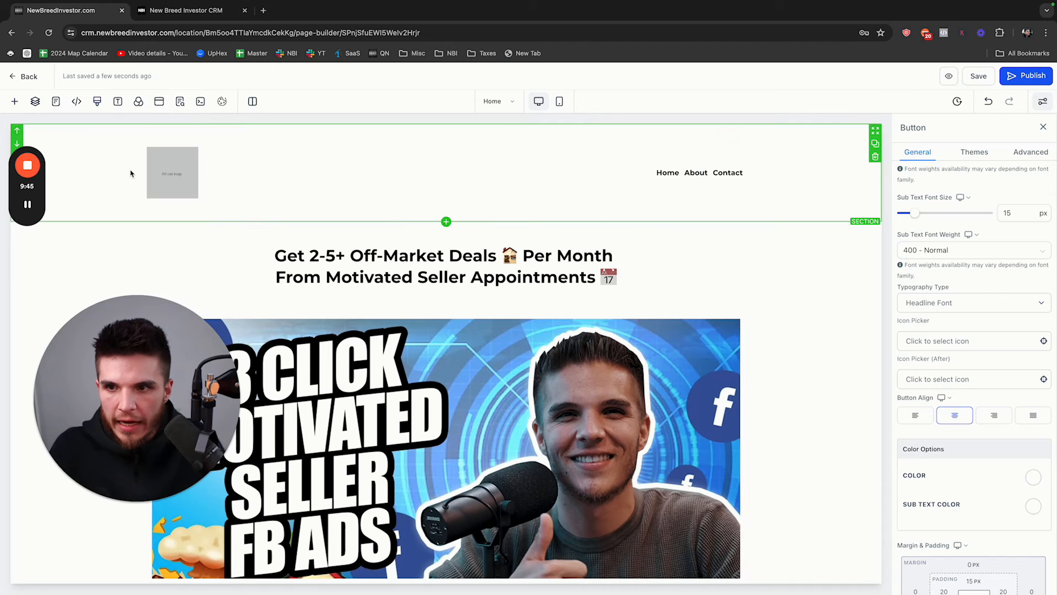
left_click(111, 163)
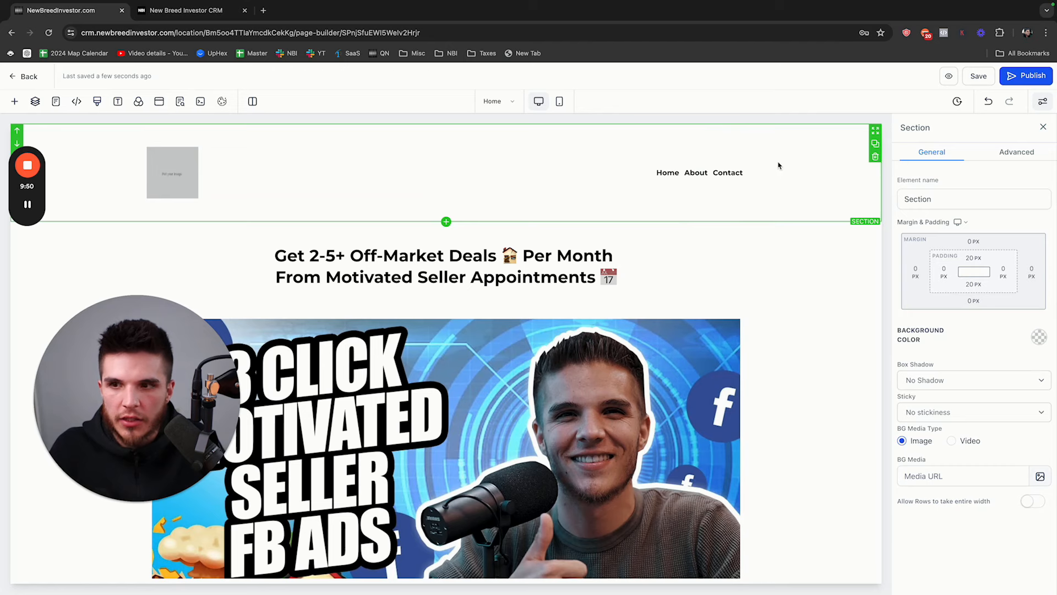
left_click(974, 258)
left_click_drag(933, 282, 854, 287)
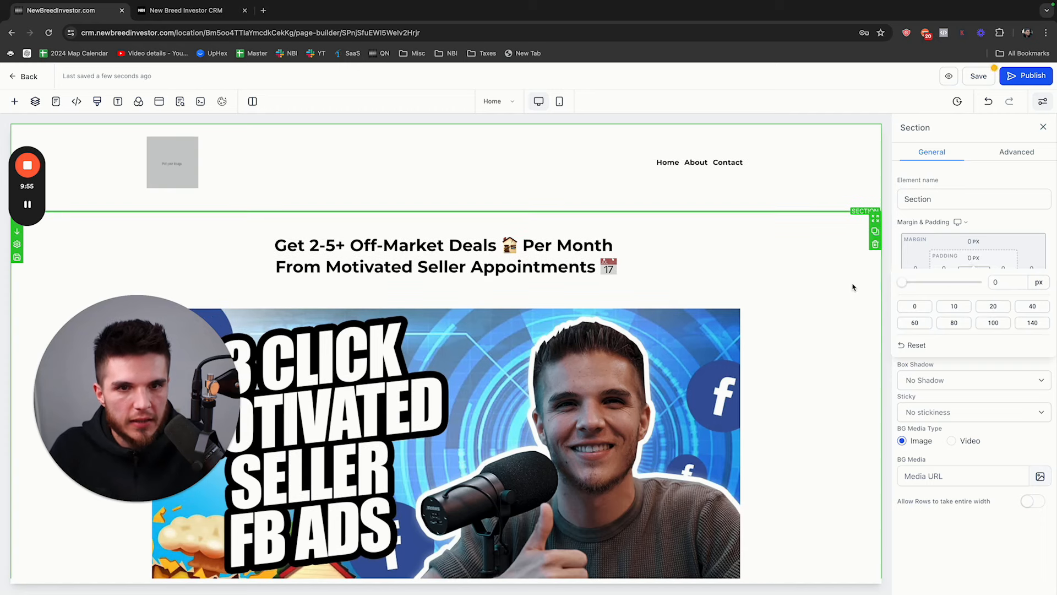
left_click(1002, 231)
left_click(970, 285)
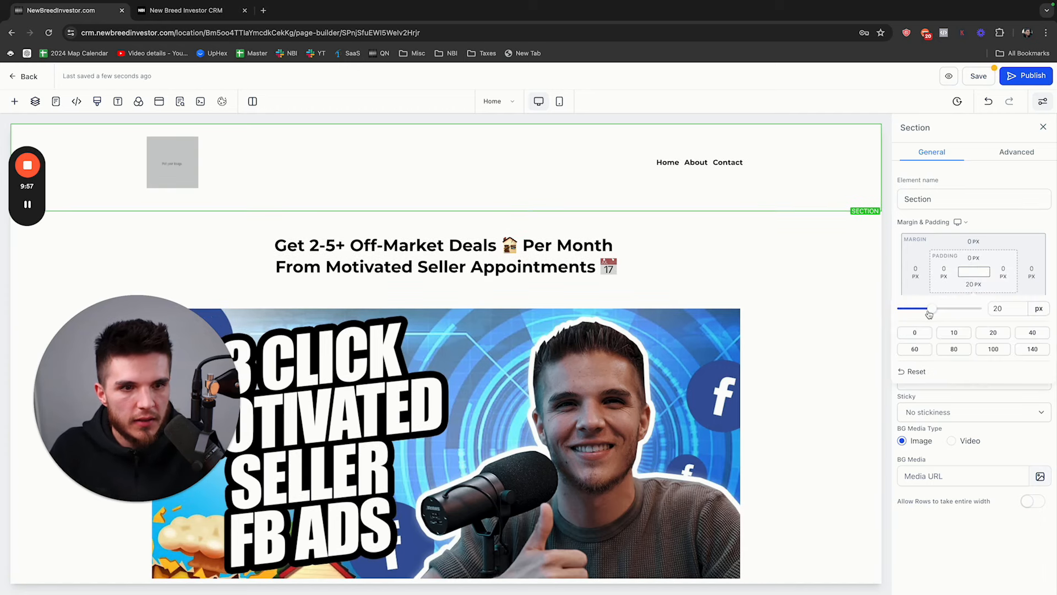
left_click_drag(927, 309, 854, 313)
left_click(1027, 222)
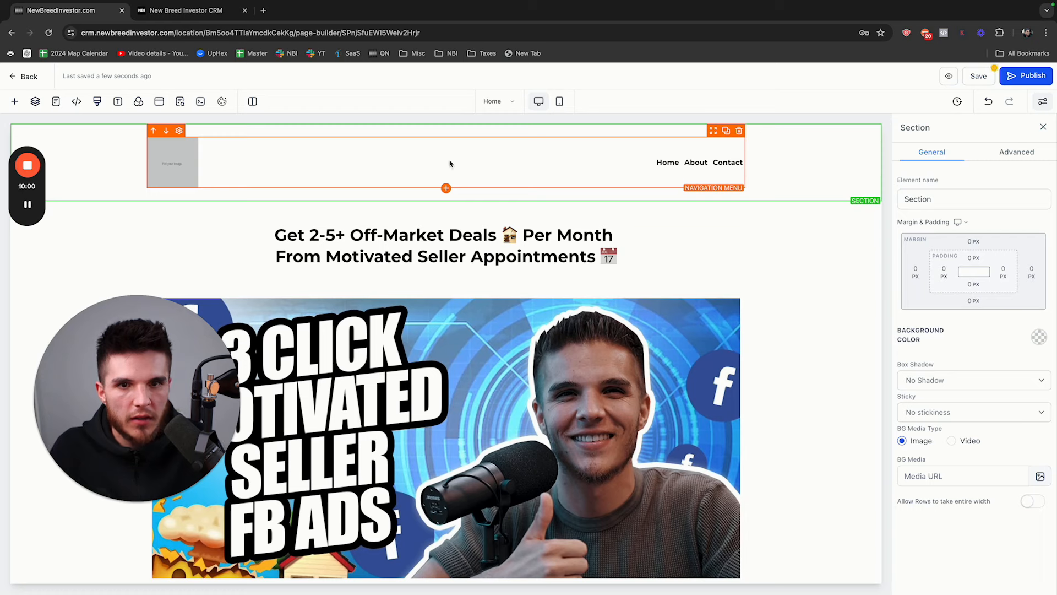
Set the top and bottom padding of the navigation menu's one-column row to 0 px.
left_click(481, 132)
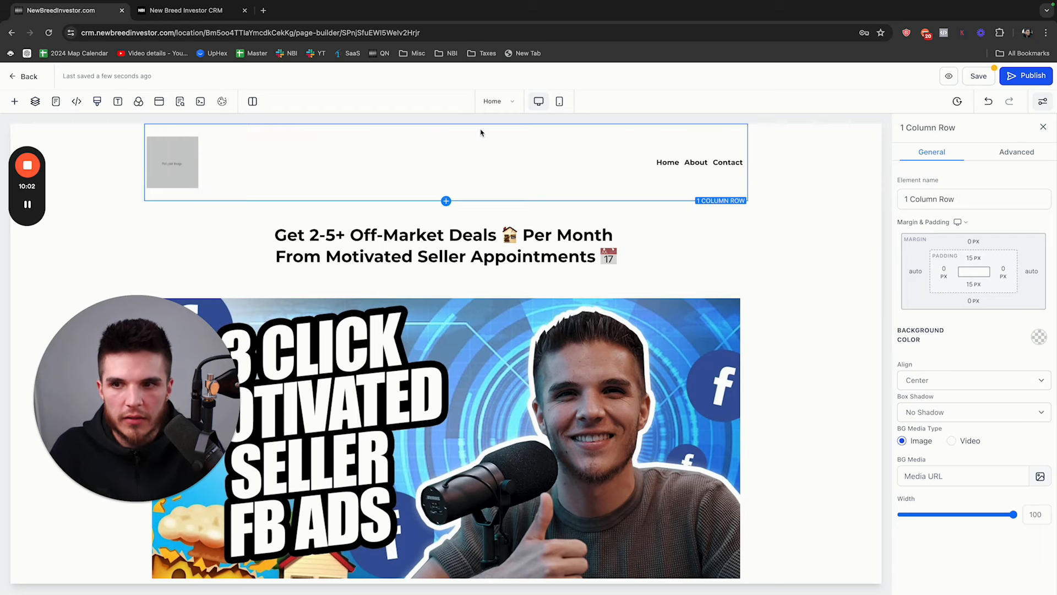
left_click(974, 257)
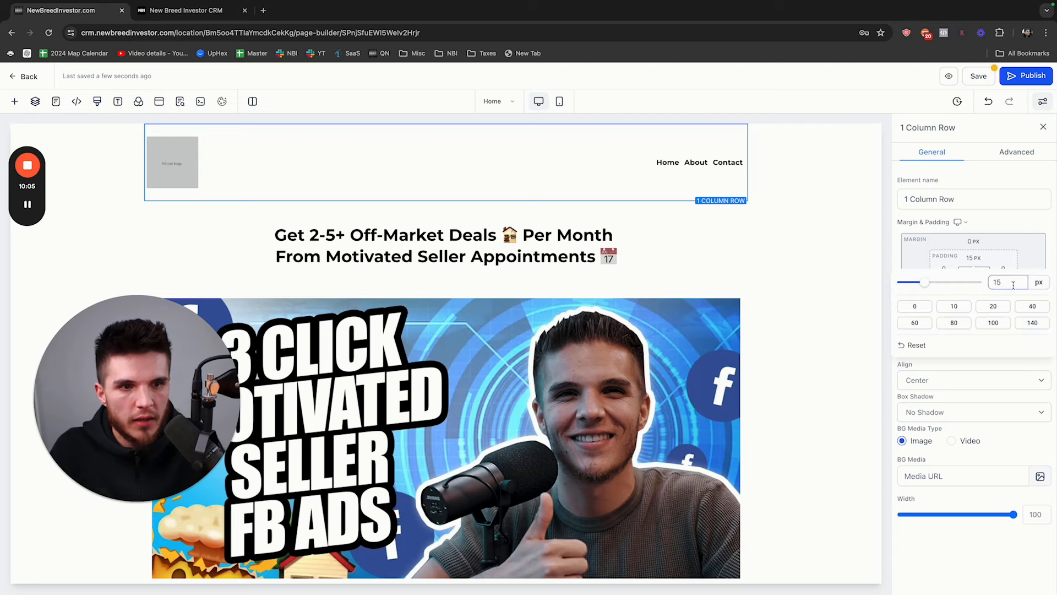
left_click(574, 185)
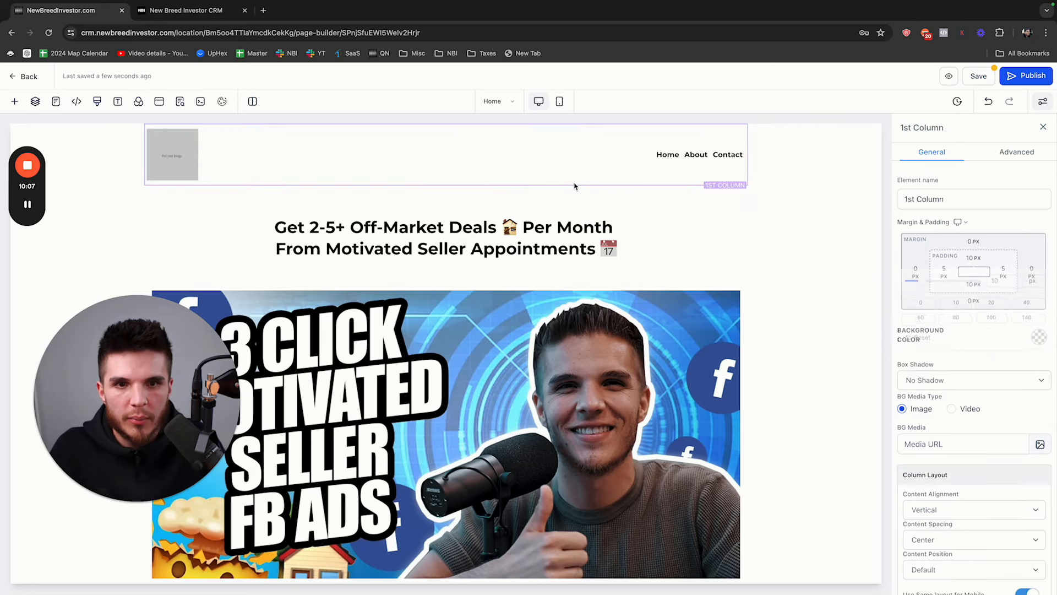
left_click(574, 192)
left_click(967, 286)
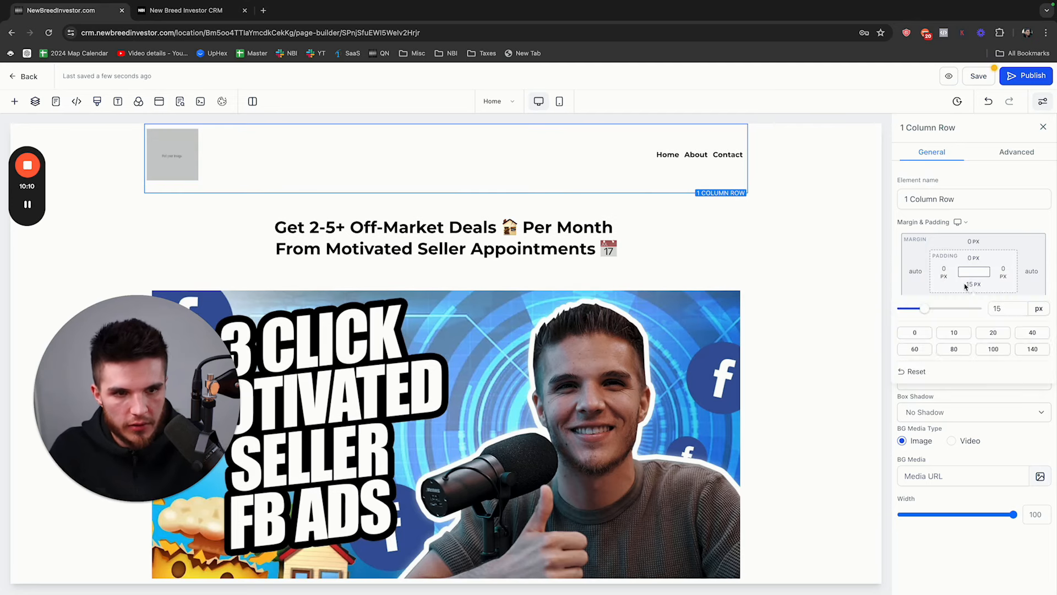
left_click(914, 336)
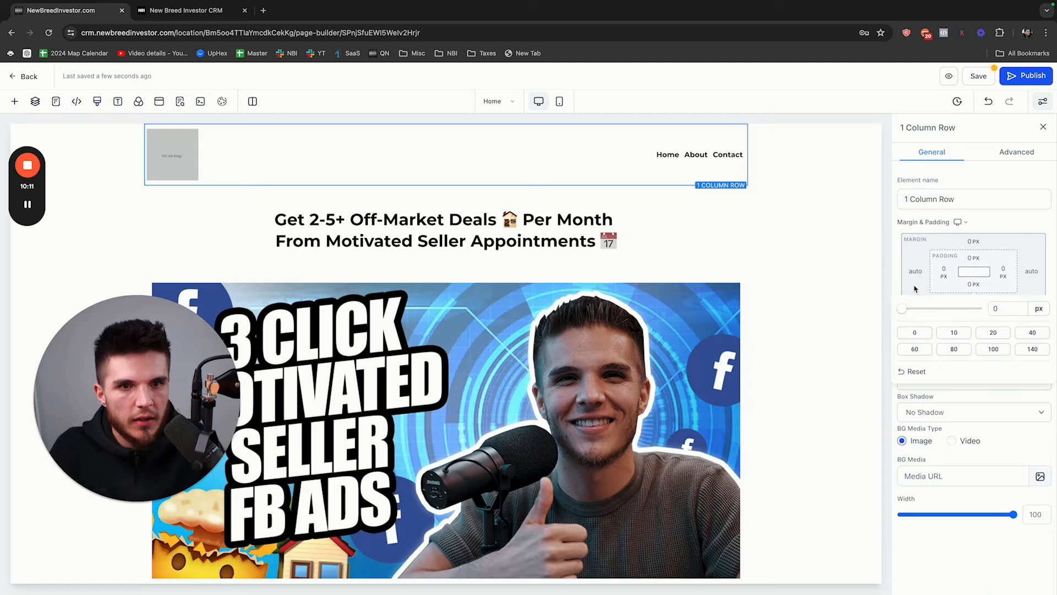
Delete the Team item under About from the navigation menu and confirm the deletion.
left_click(599, 165)
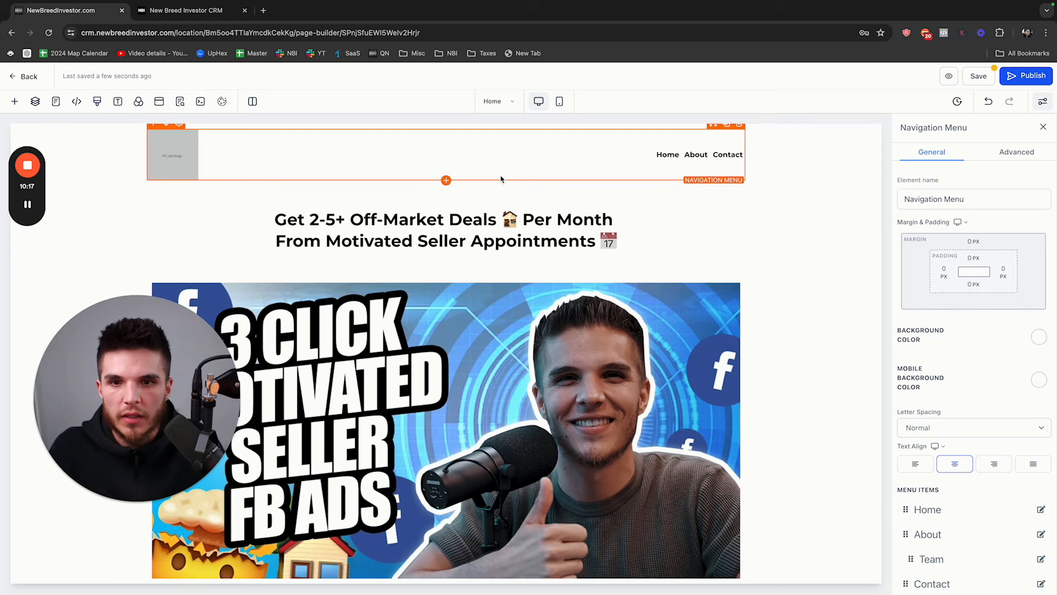
left_click(1043, 127)
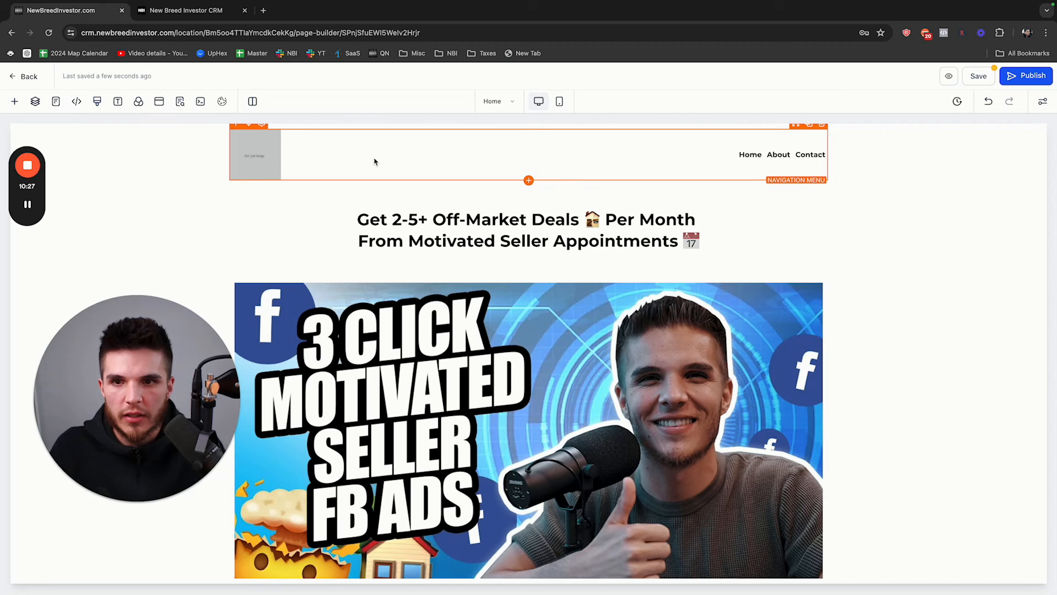
left_click(551, 159)
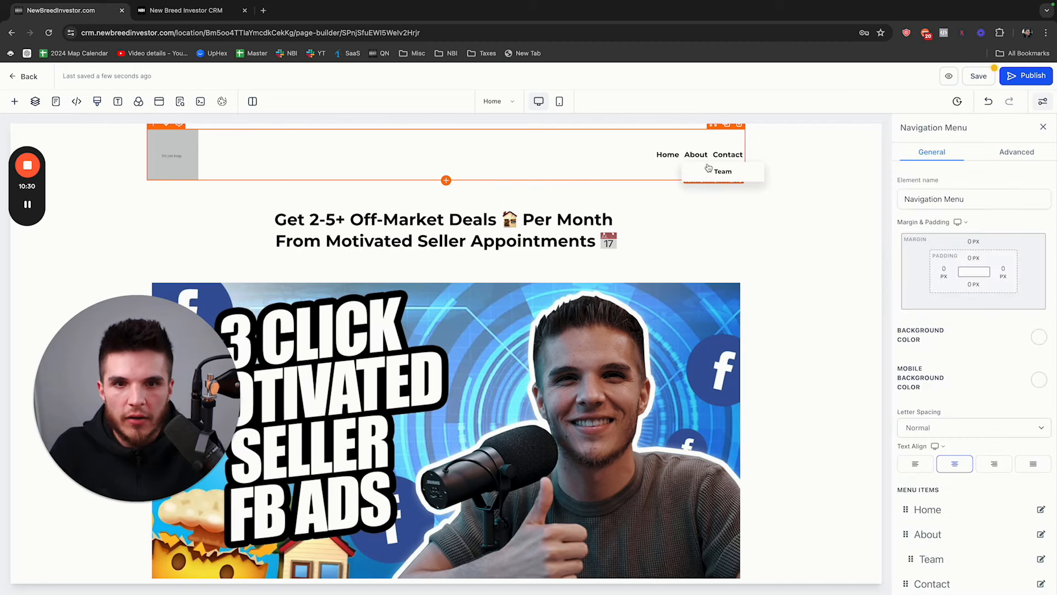
scroll(990, 380, "down", 2)
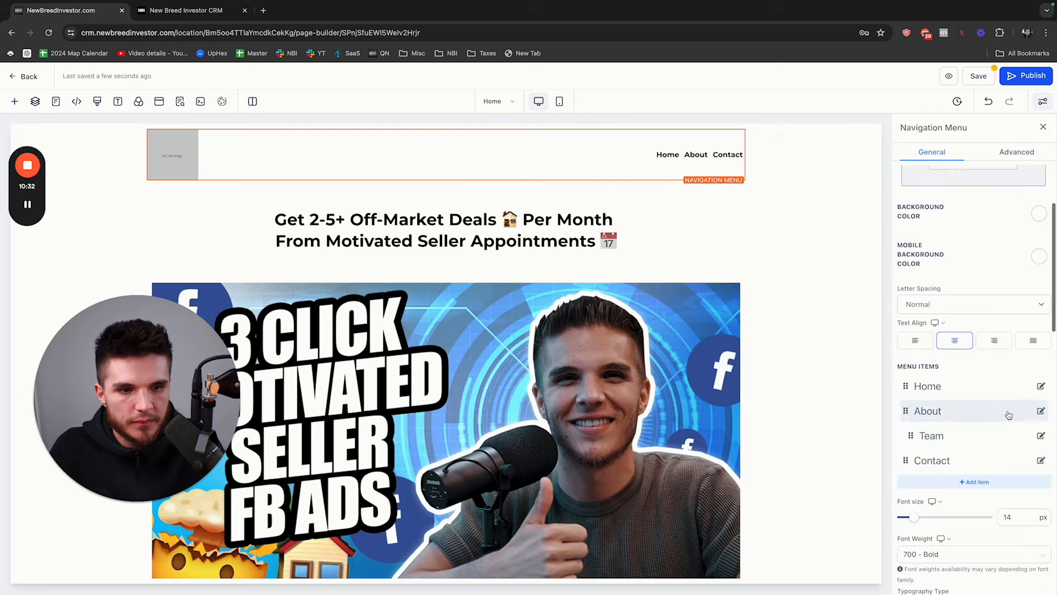
left_click(1040, 436)
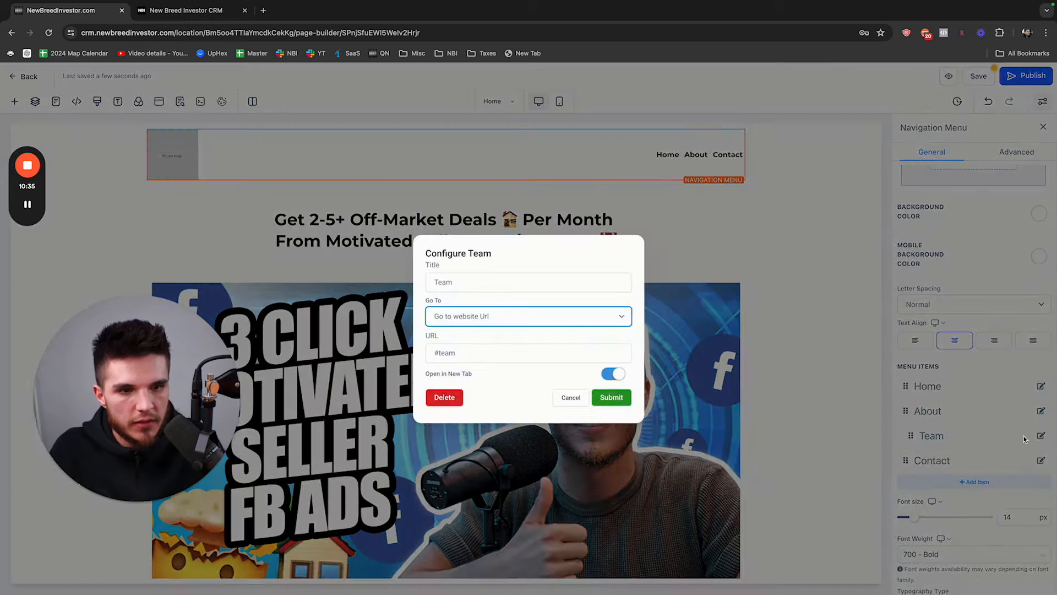
left_click(445, 397)
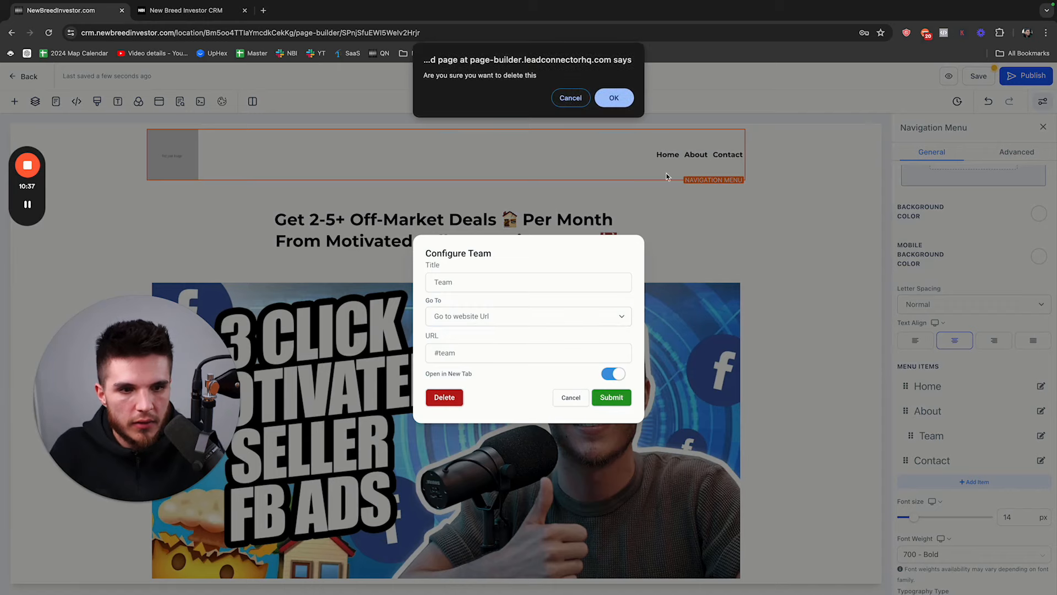
left_click(613, 98)
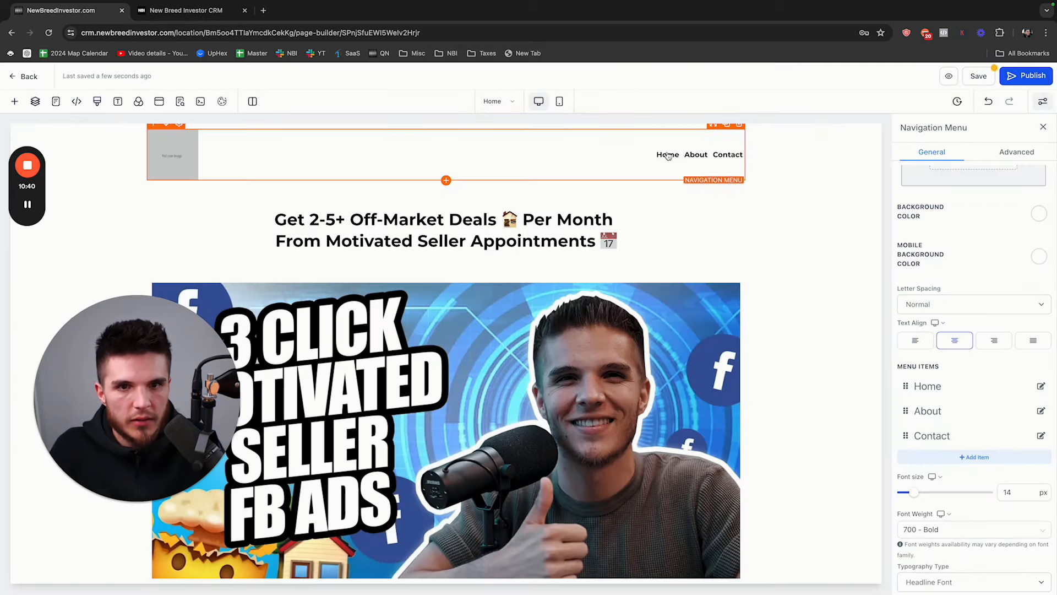
Set the horizontal spacing between the navigation menu items to 20.
scroll(931, 363, "down", 1)
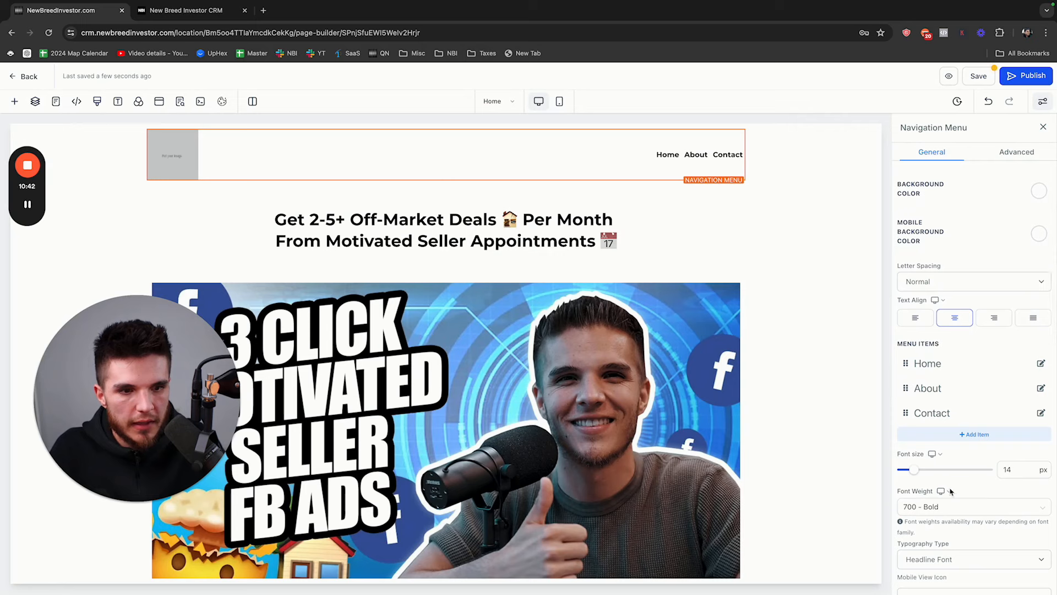
scroll(1003, 468, "down", 10)
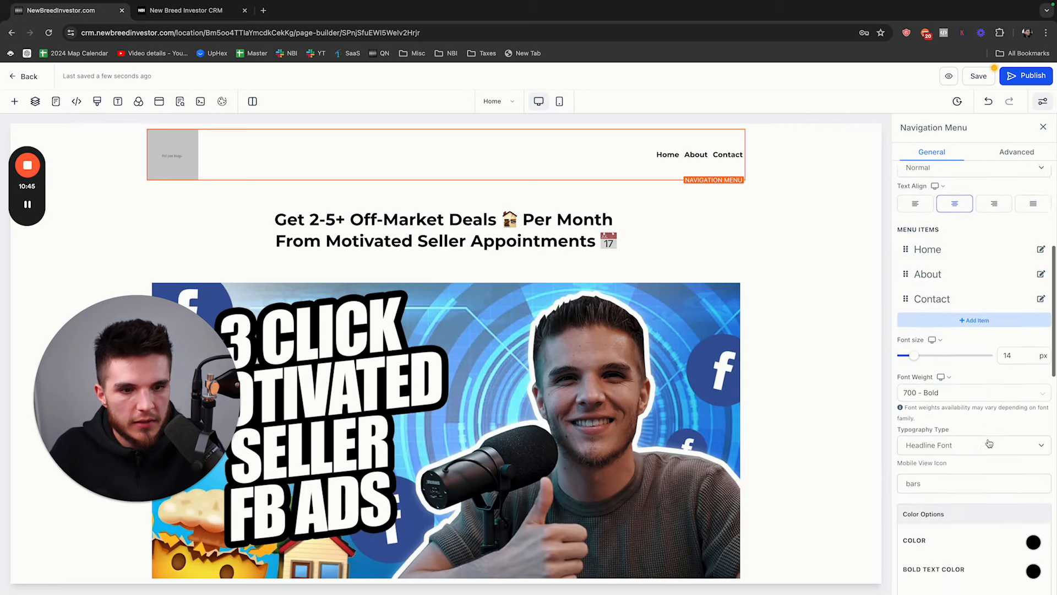
scroll(980, 407, "down", 6)
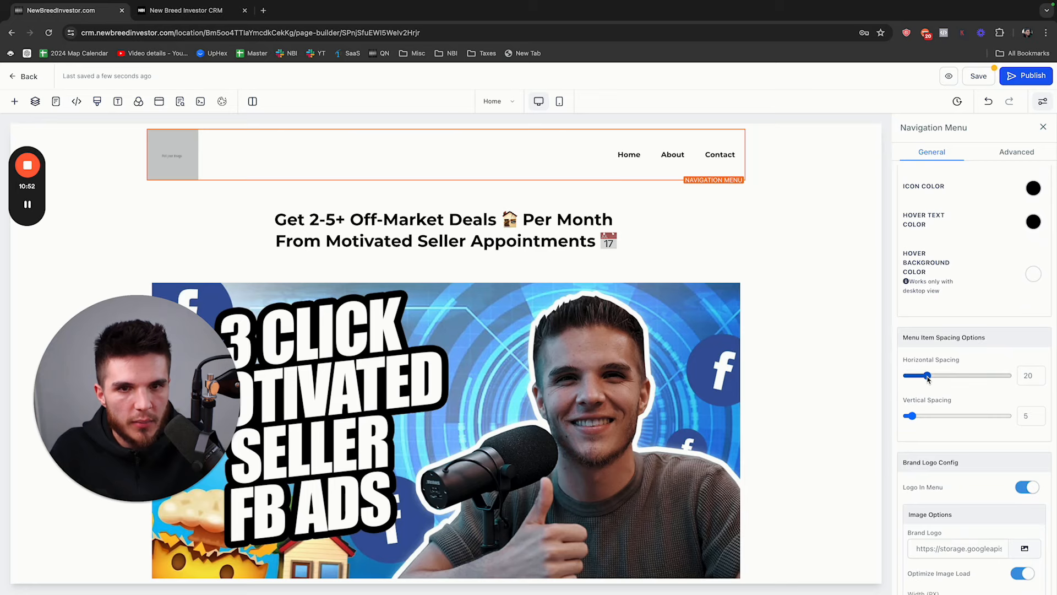
left_click(1041, 130)
Set the top and bottom padding of the section holding the headline to 0 px.
left_click(540, 192)
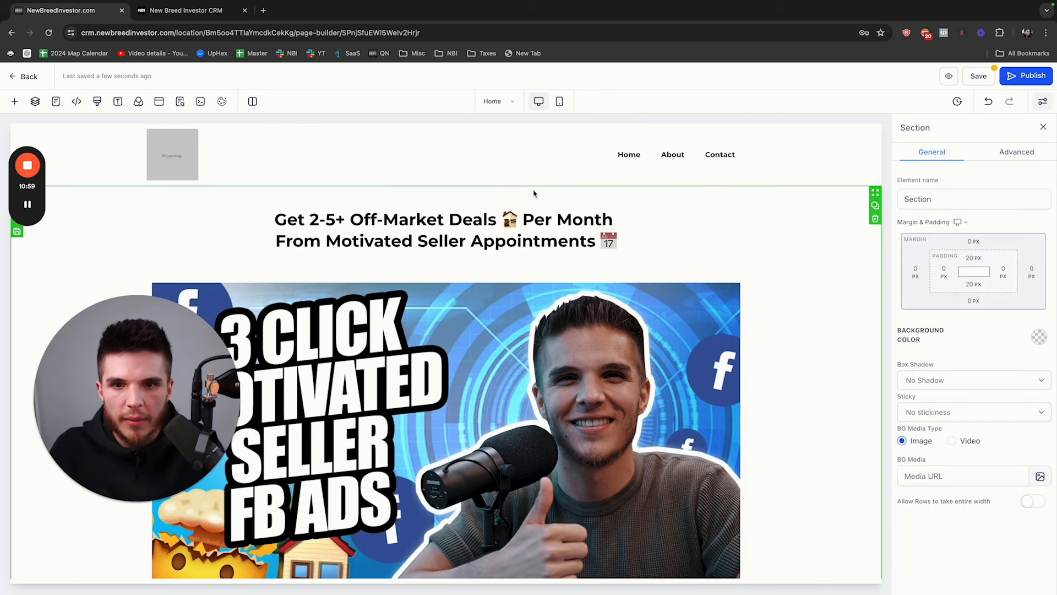
left_click(971, 260)
left_click_drag(925, 287, 884, 283)
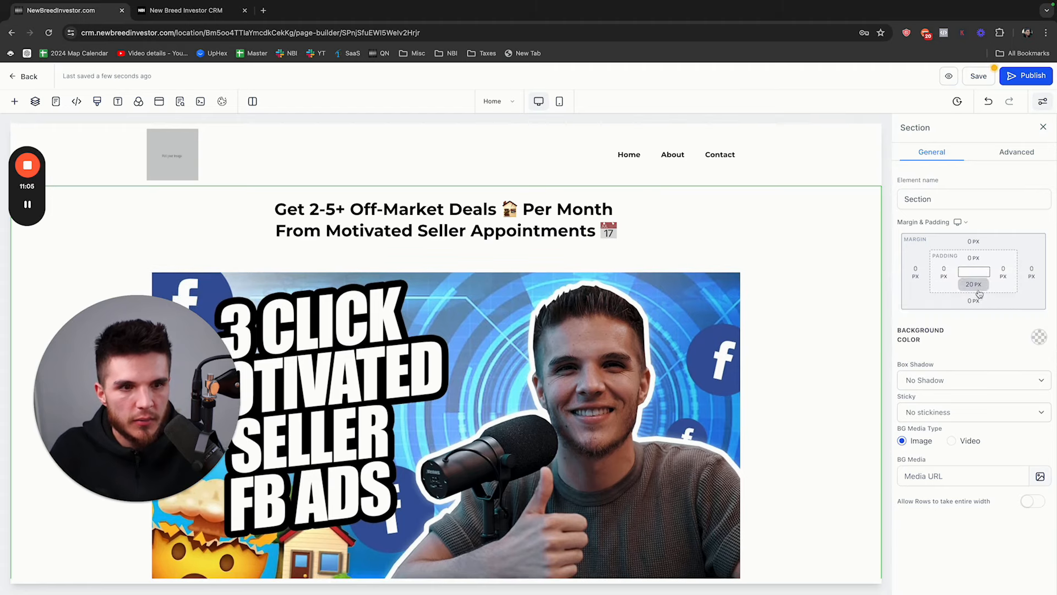
left_click(972, 287)
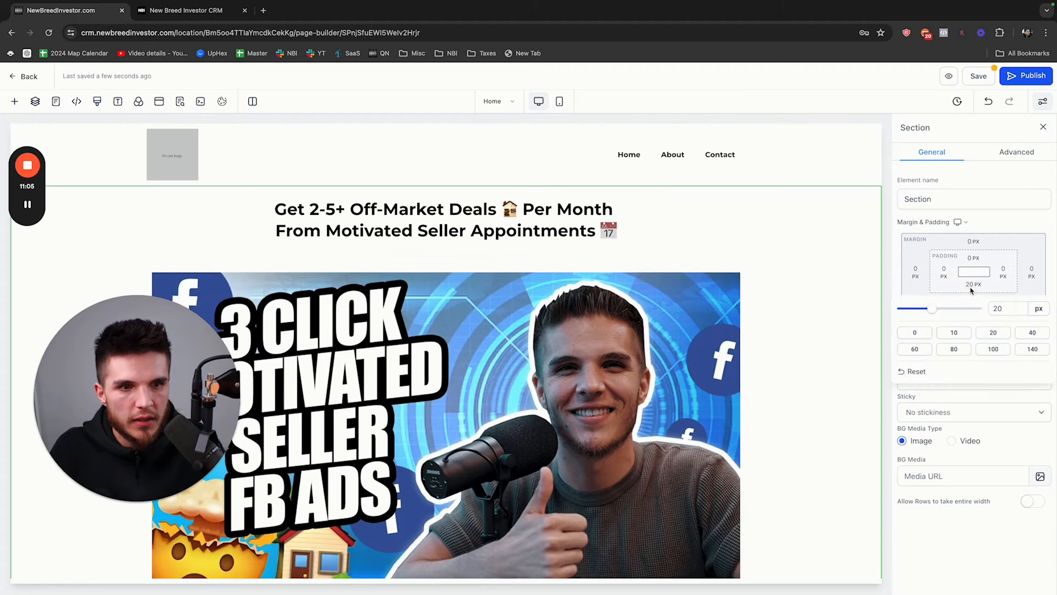
left_click(1016, 226)
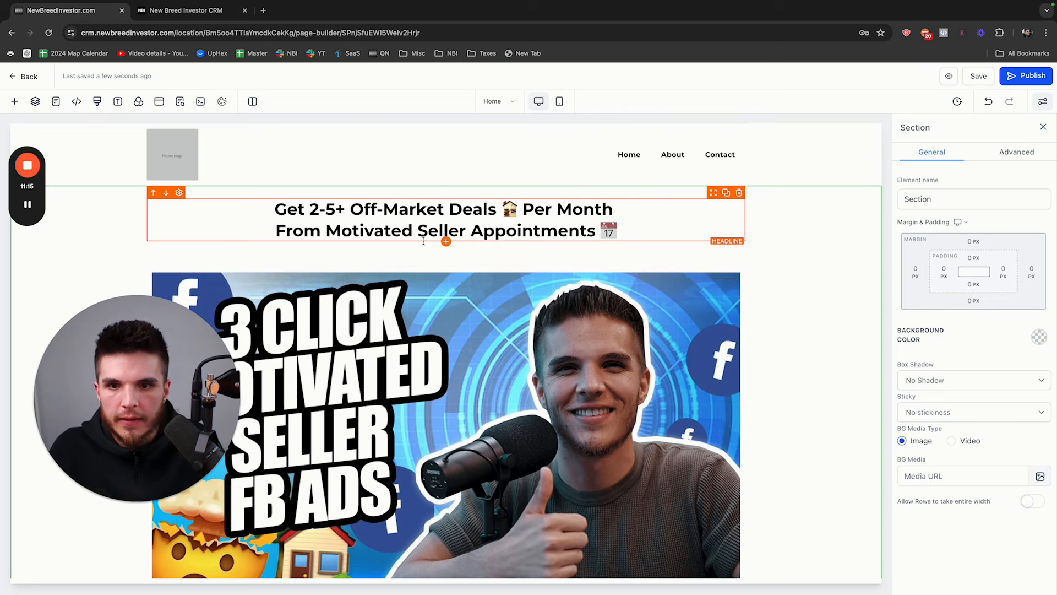
Set the top and bottom padding of the one-column row holding the video to 0 px.
left_click(472, 263)
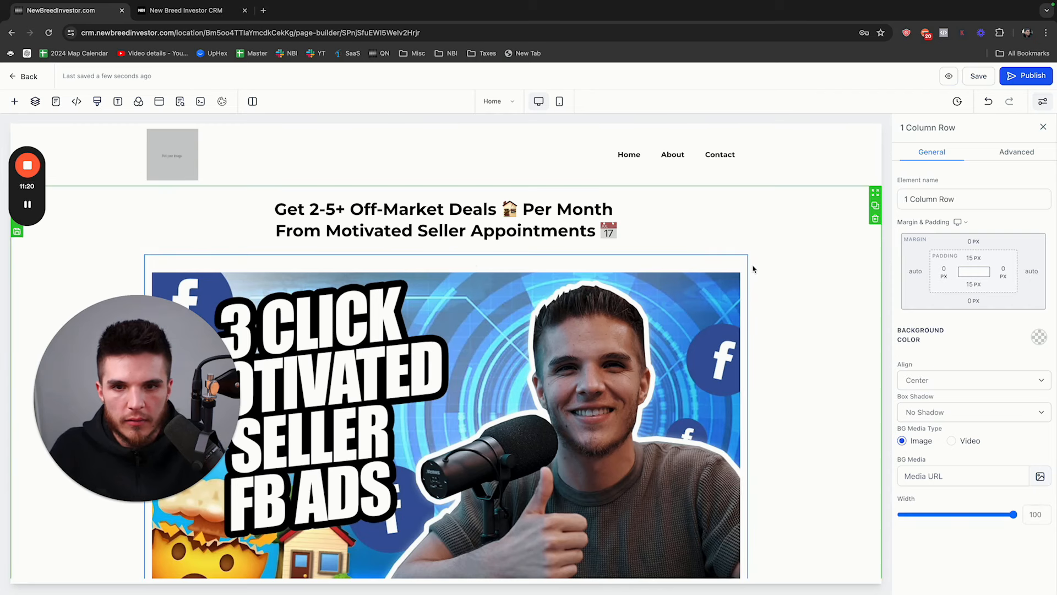
left_click(974, 258)
left_click(925, 307)
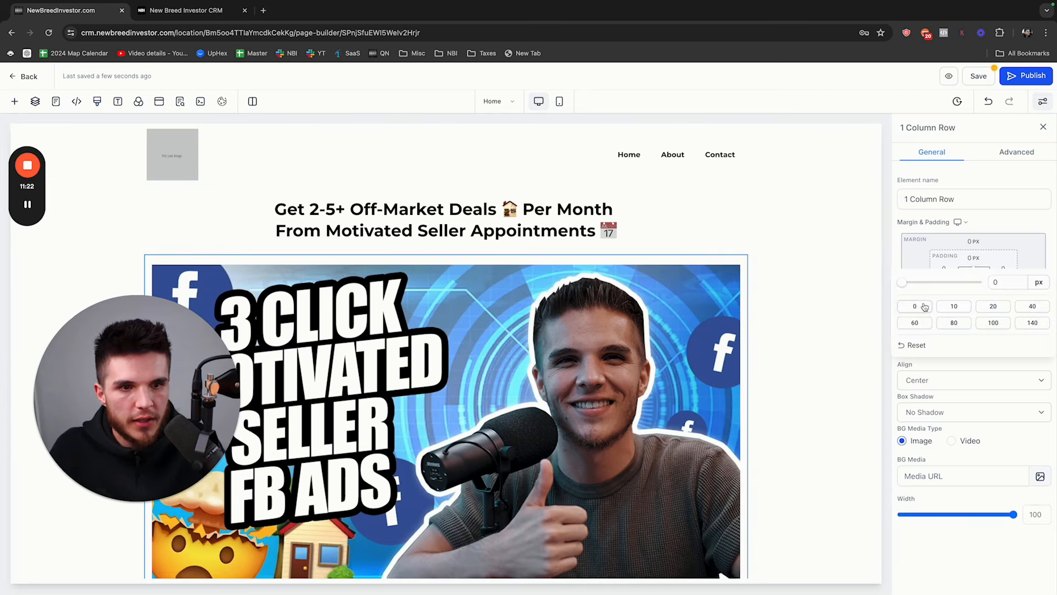
left_click(1014, 246)
left_click(978, 285)
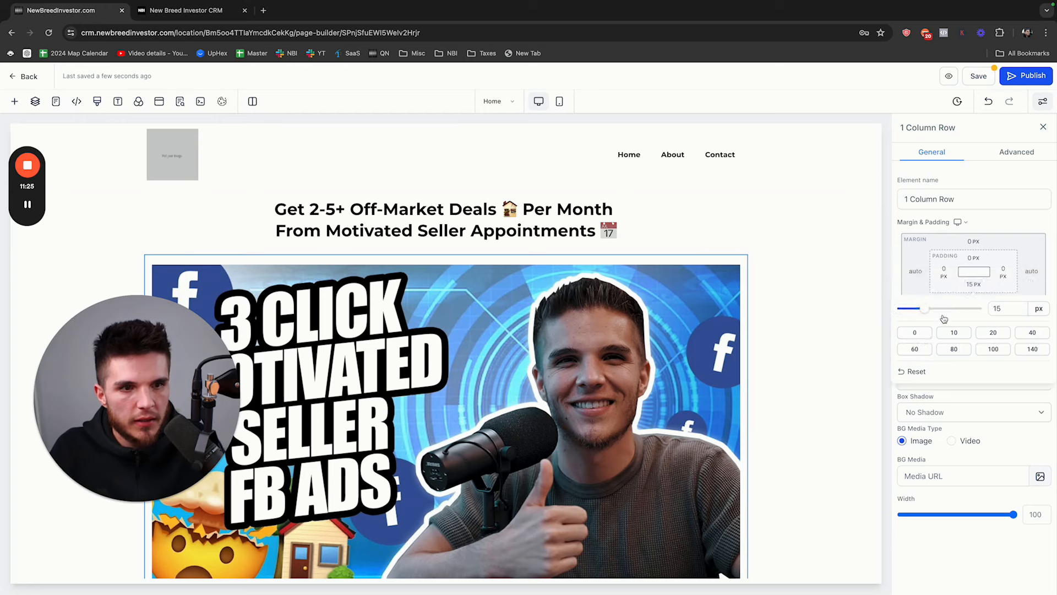
left_click(1007, 252)
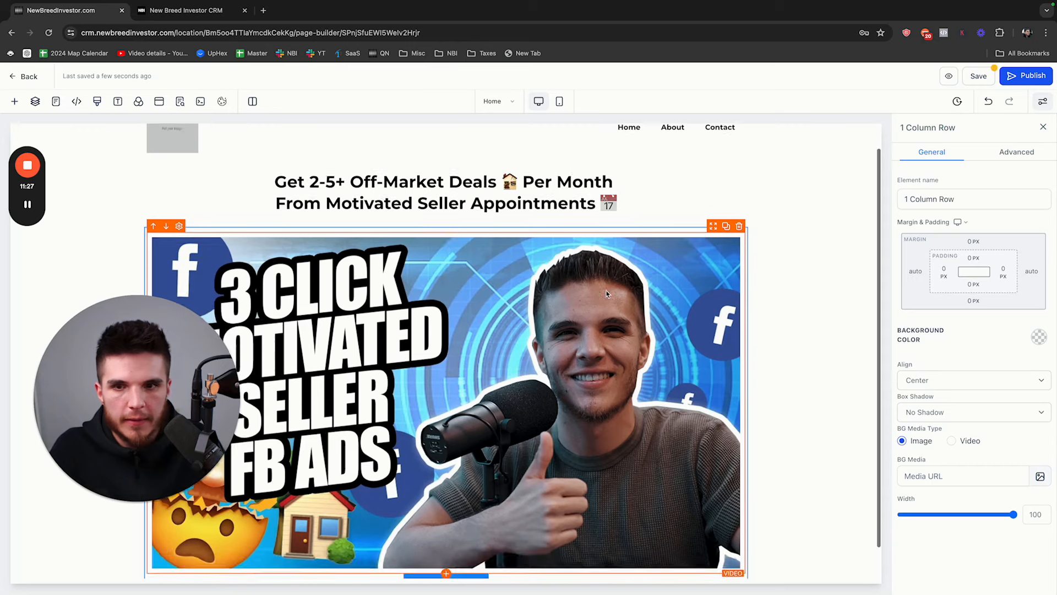
Save the page, preview it, and return to the page builder.
left_click(978, 77)
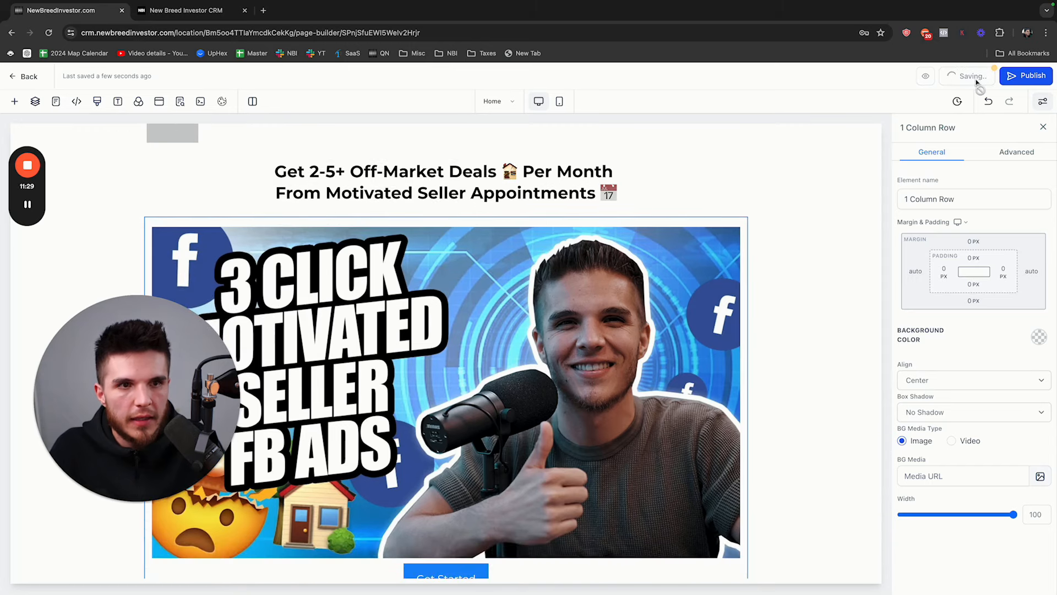
left_click(947, 81)
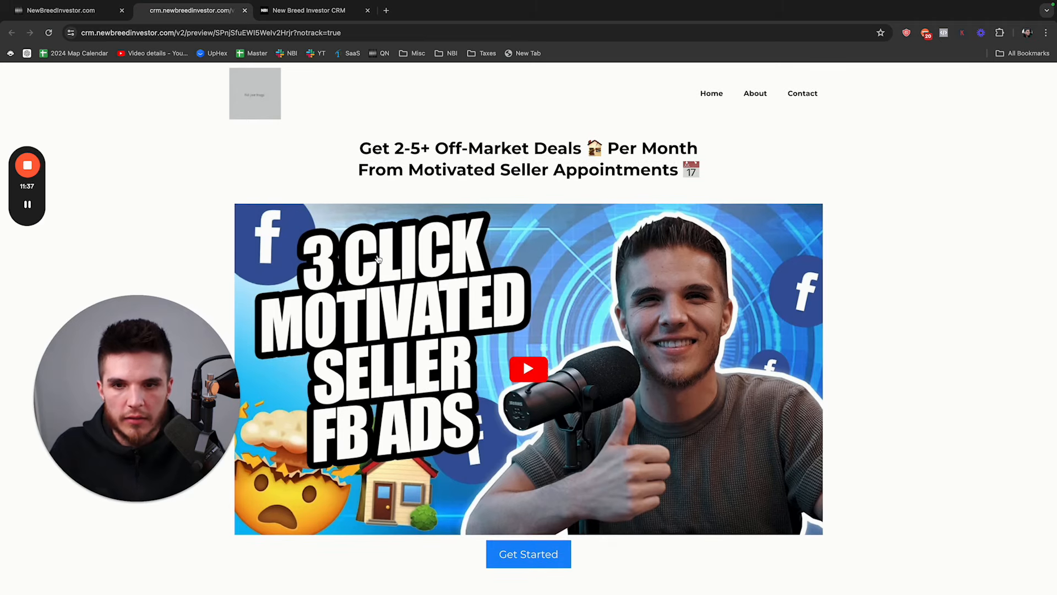
left_click(77, 10)
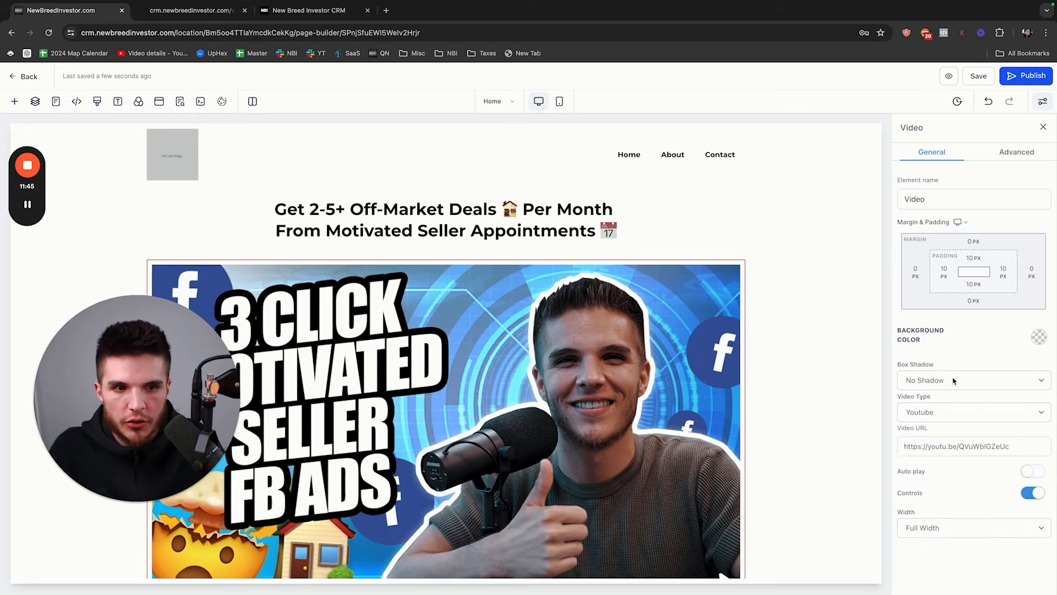
Set the video's width to 3/4 Width and save the page.
left_click(943, 528)
left_click(942, 540)
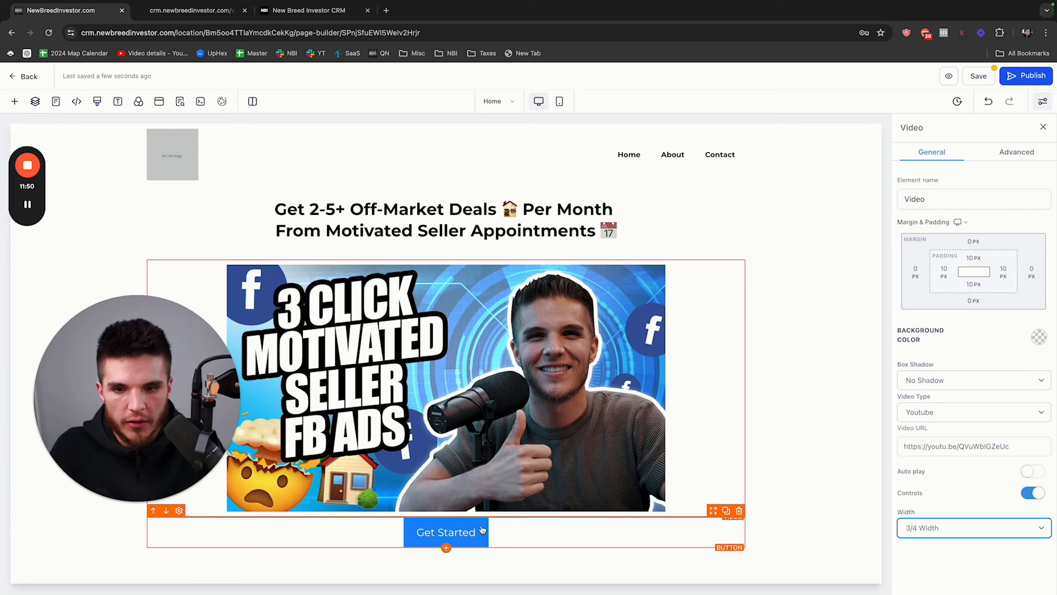
left_click(978, 76)
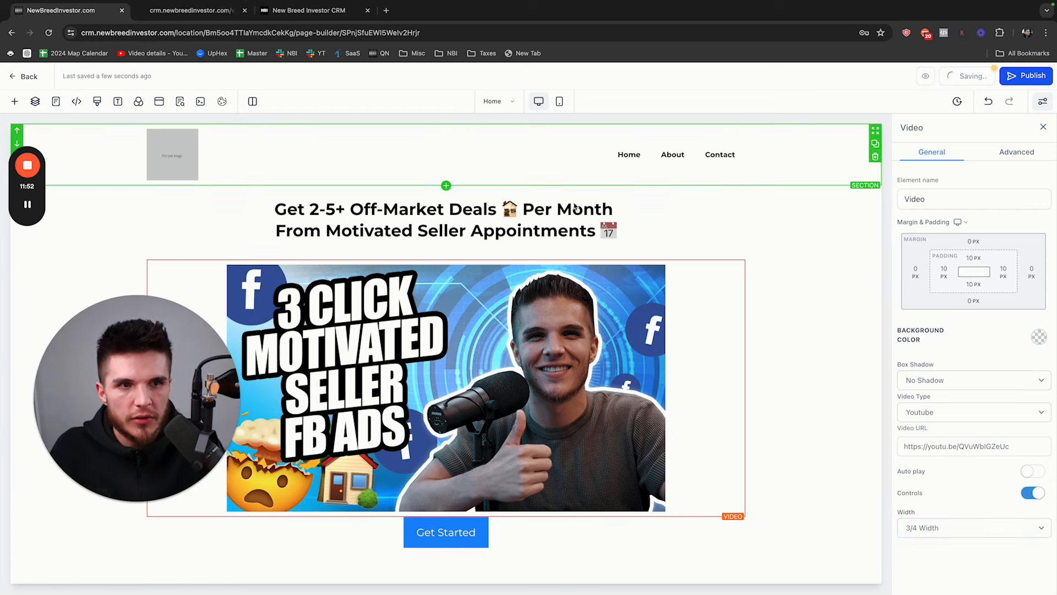
Set the headline's font size to 45 px and save the page.
left_click(491, 228)
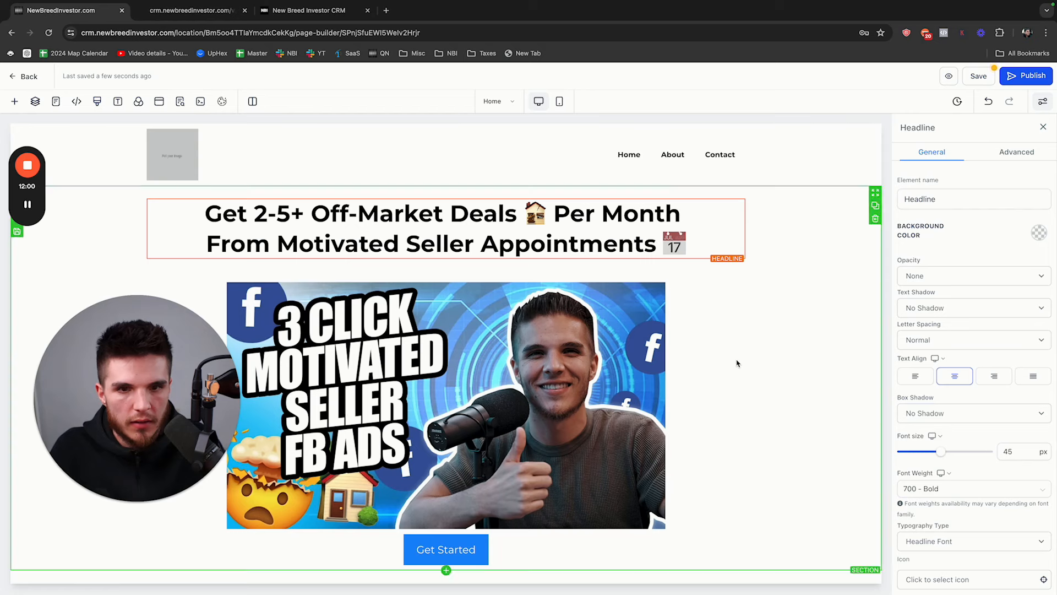
left_click(627, 303)
left_click(985, 76)
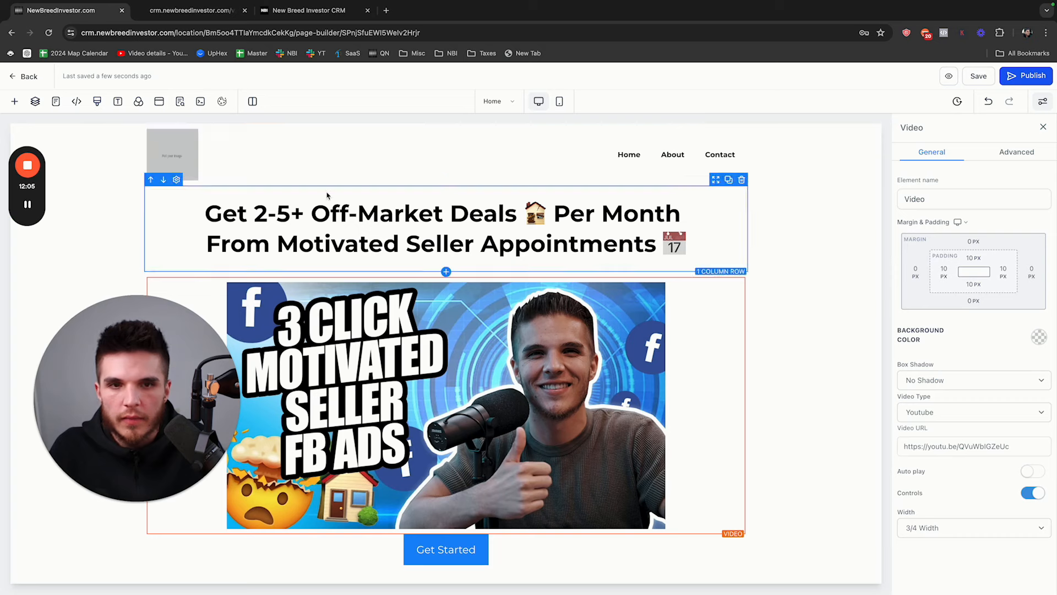
Replace the navigation menu's placeholder brand logo with the New Breed Investor logo image.
left_click(155, 156)
scroll(965, 383, "down", 6)
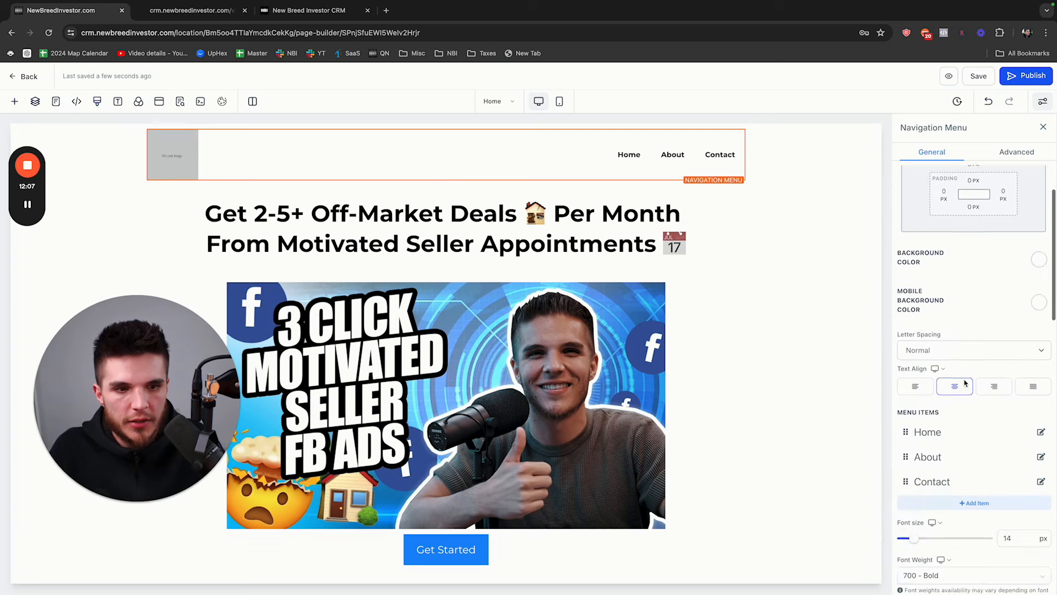
scroll(965, 383, "down", 10)
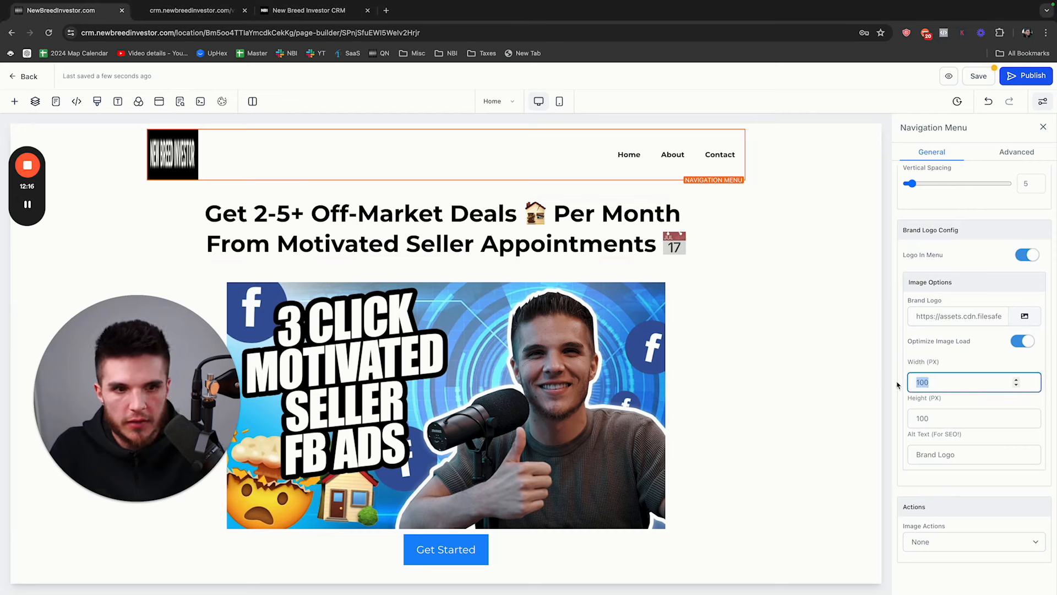
Try a width of 550 px and a height of 50 px for the brand logo.
type("450")
key("BackSpace")
key("BackSpace")
key("BackSpace")
type("550")
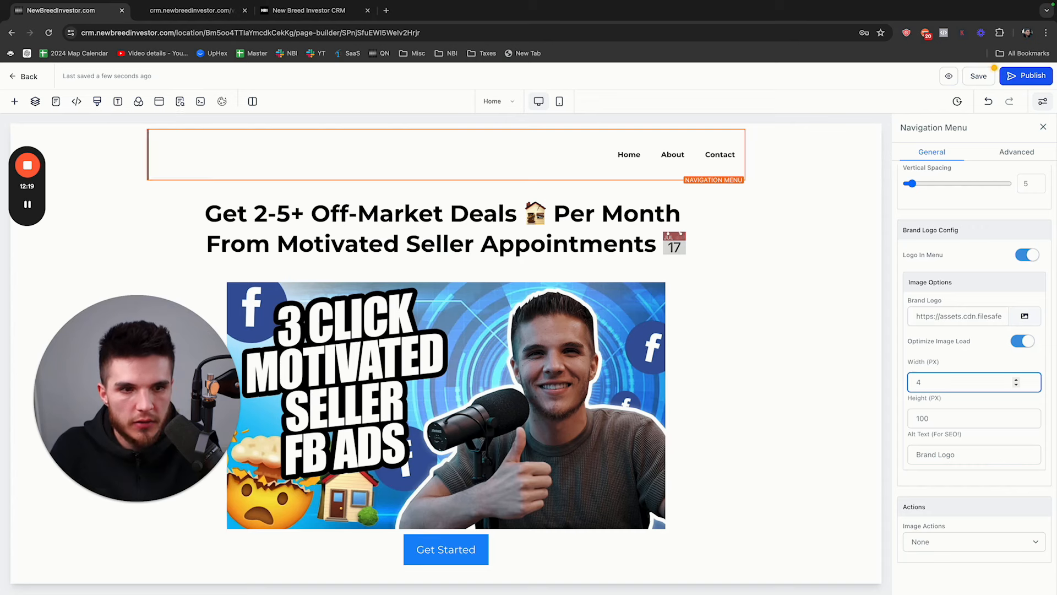
key("Tab")
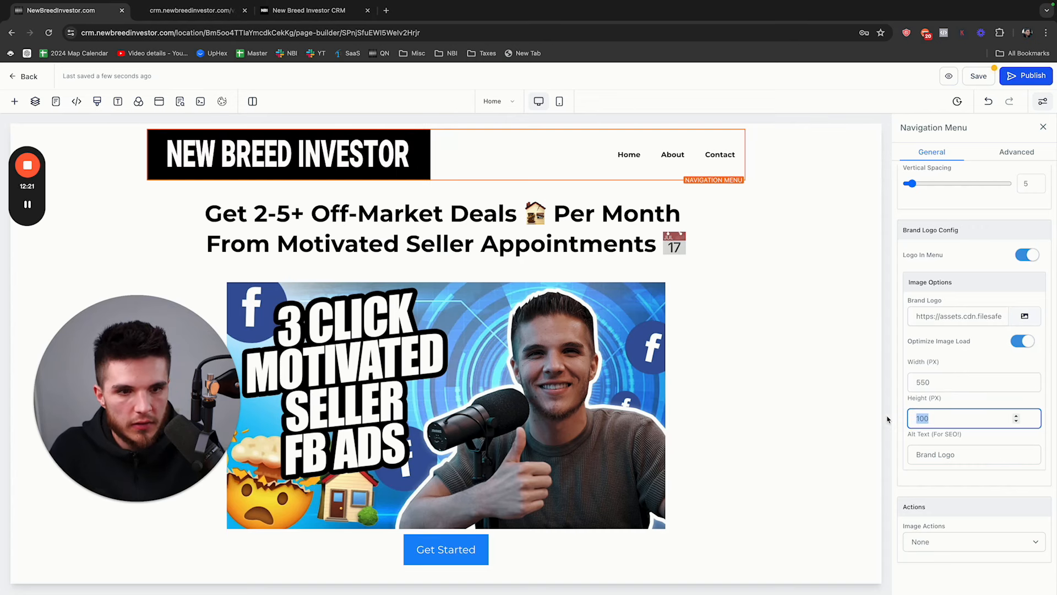
type("50")
key("shift+Tab")
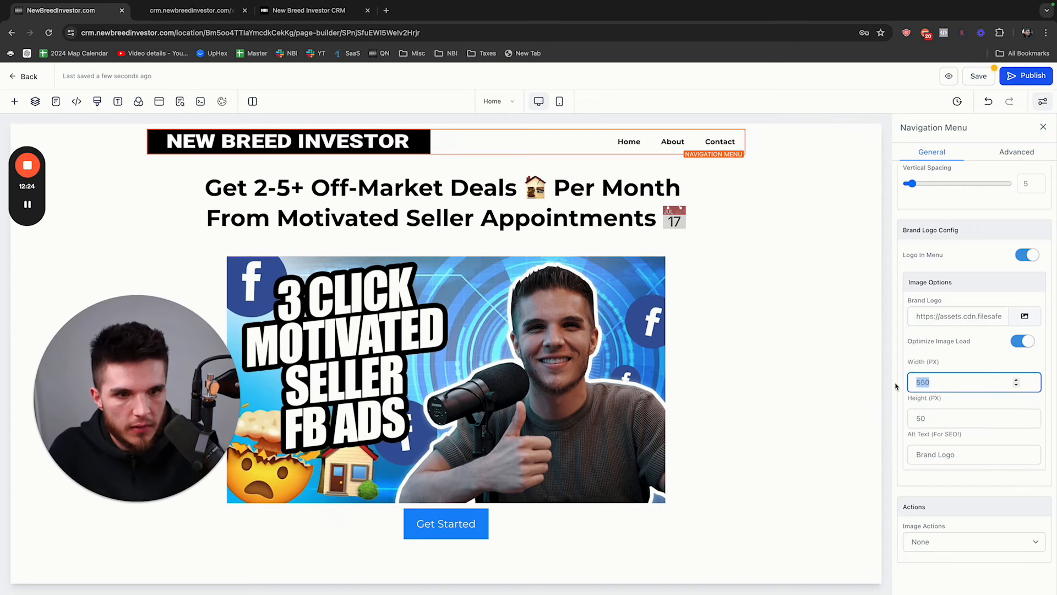
Clear the brand logo's height, set its width to 150 px, and save the page.
key("BackSpace")
key("Tab")
key("BackSpace")
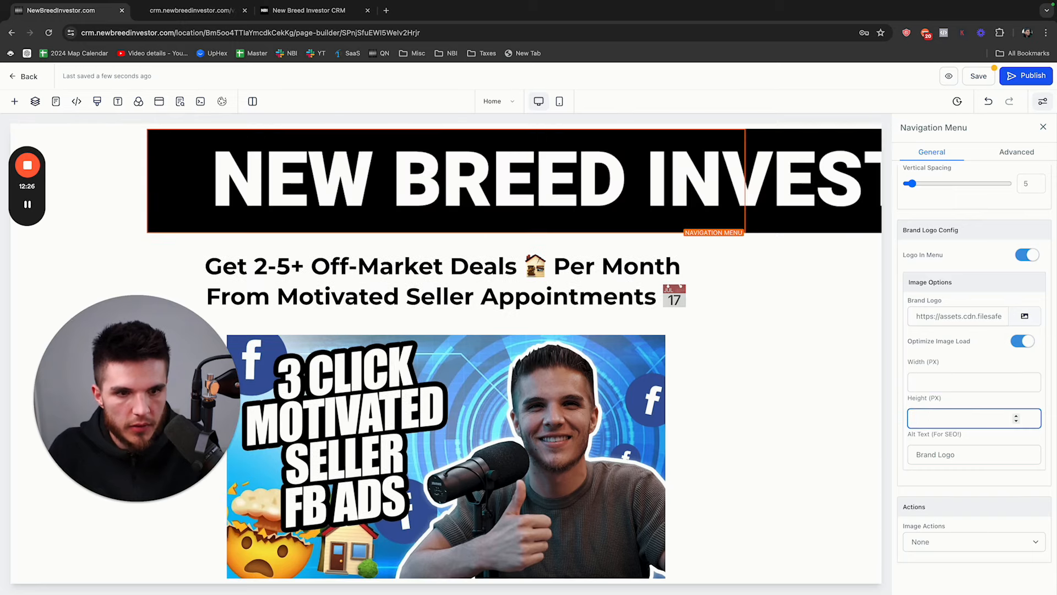
left_click(928, 382)
type("1")
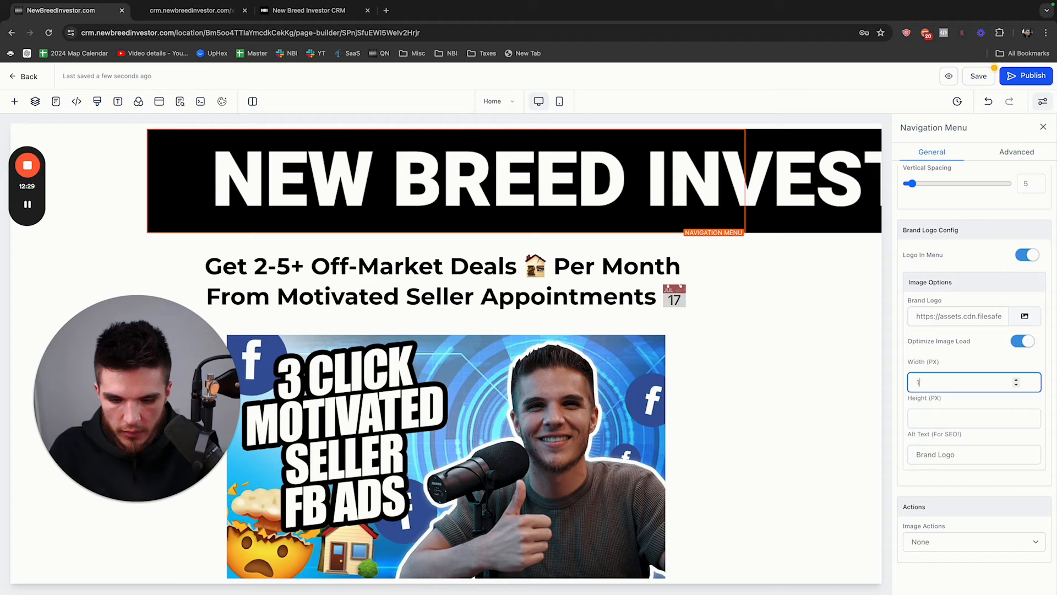
type("50")
key("BackSpace")
key("BackSpace")
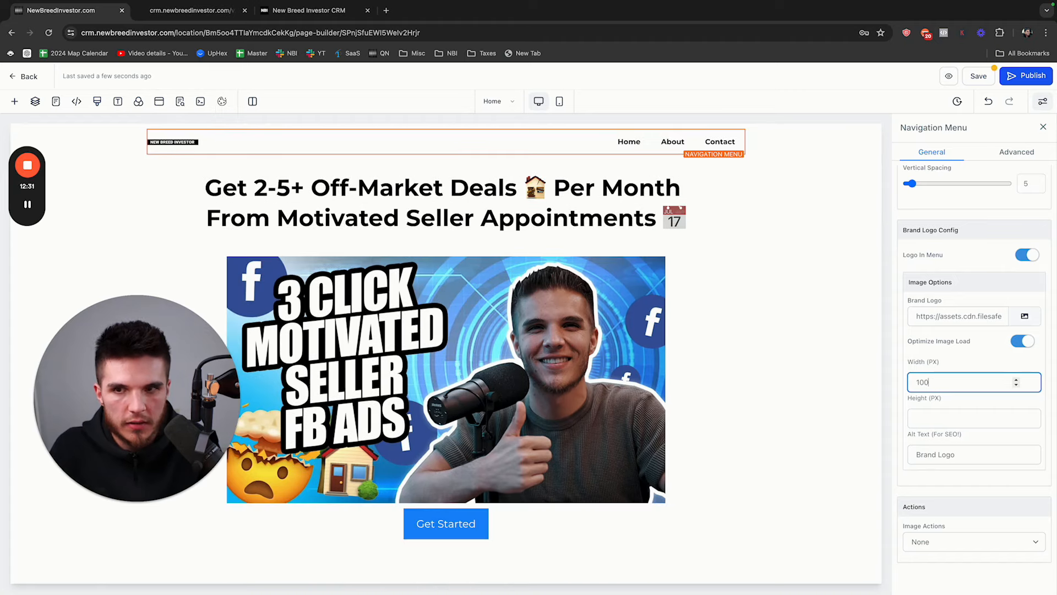
type("50")
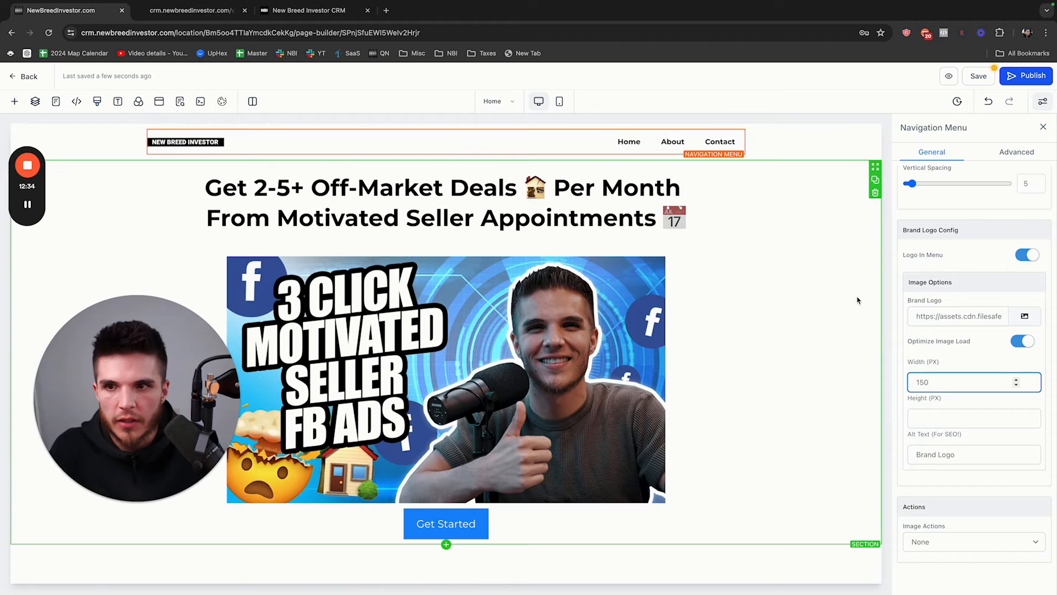
left_click(1043, 127)
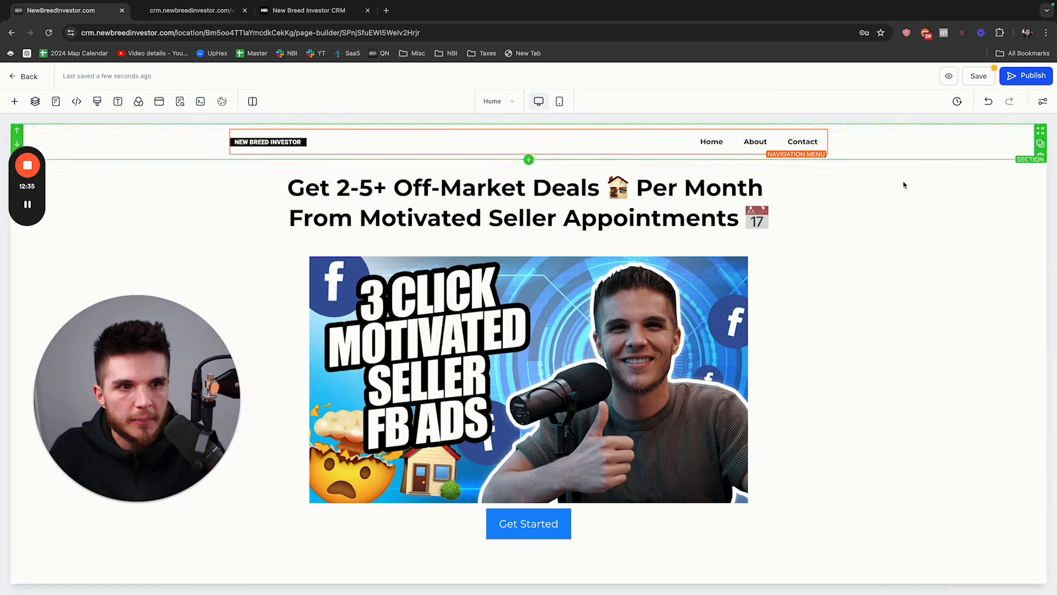
left_click(979, 77)
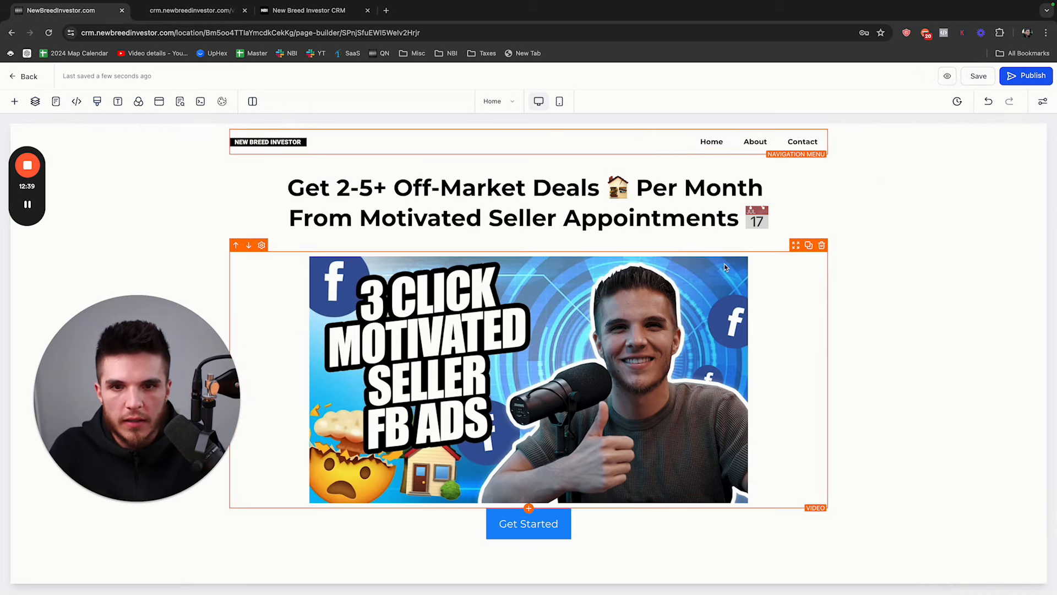
Move the video into the headline's row, set its top padding to 15 px and increase its bottom padding to match.
left_click(797, 247)
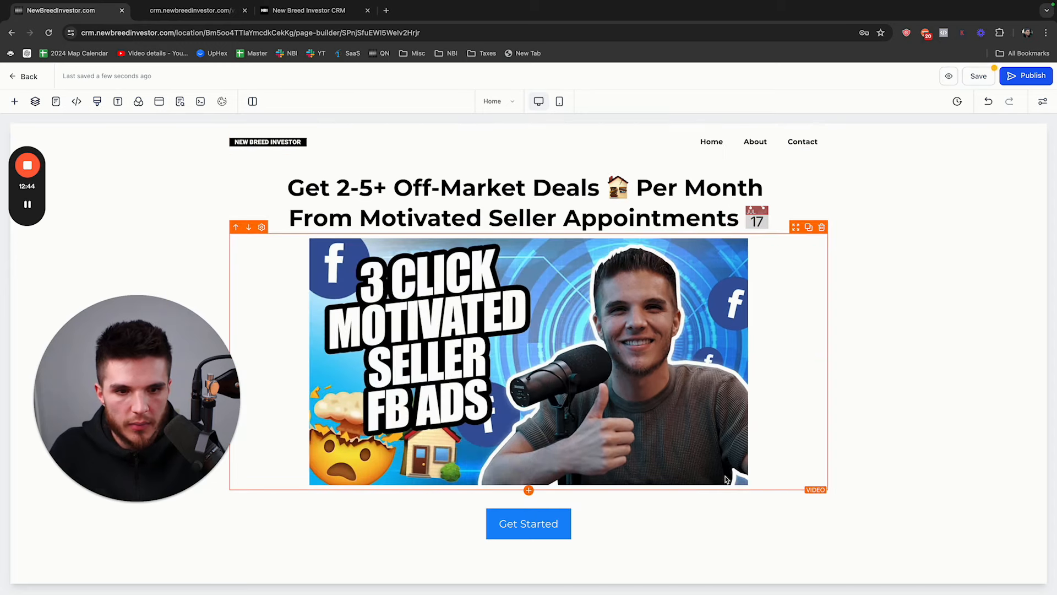
left_click(738, 339)
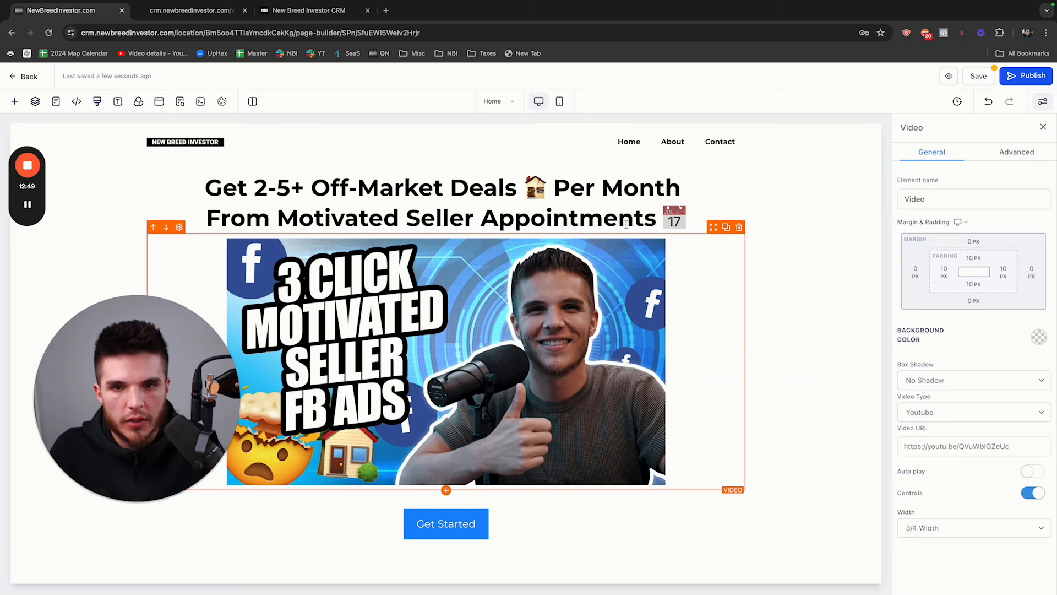
left_click(973, 285)
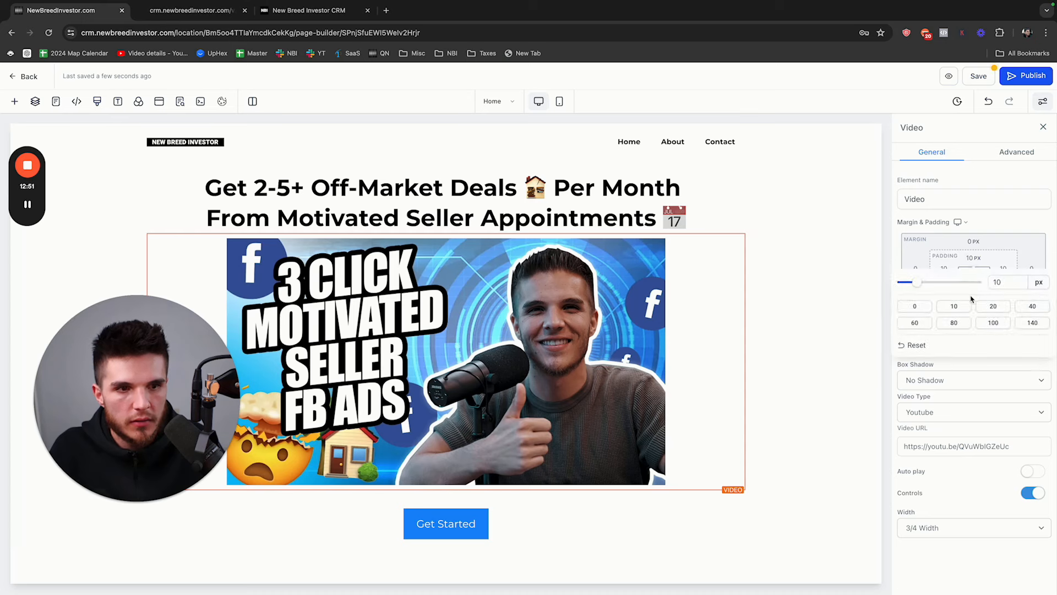
left_click(1027, 234)
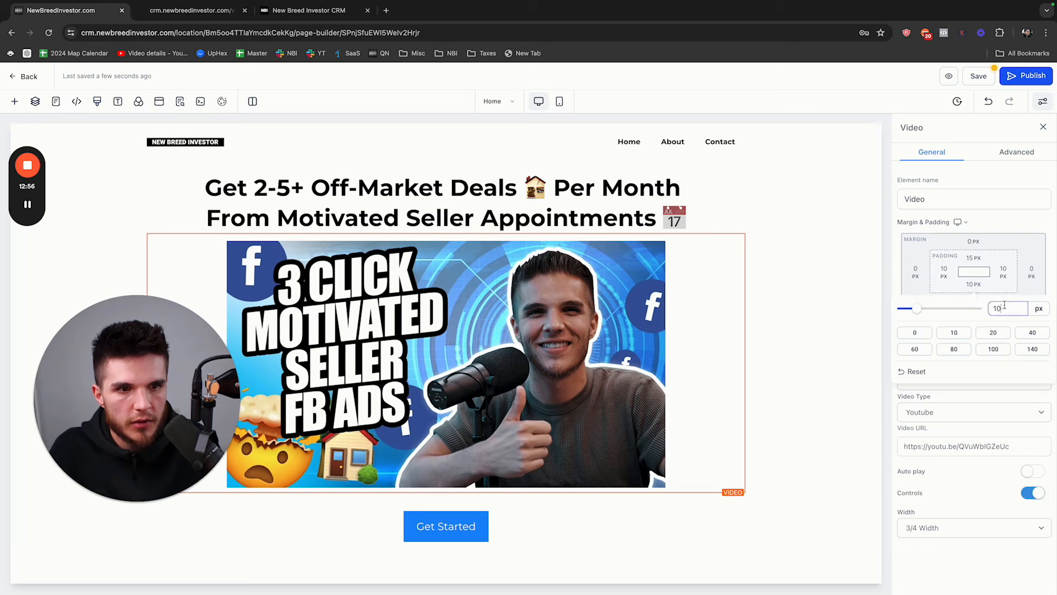
left_click(1042, 101)
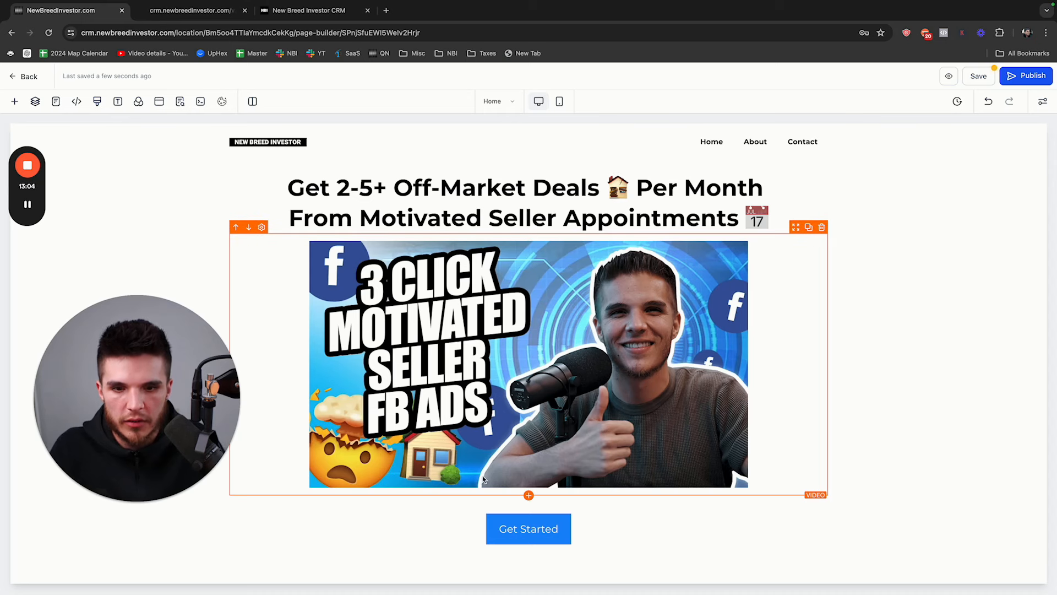
Move the Get Started button directly beneath the video in the headline's row and delete the emptied row.
left_click(591, 540)
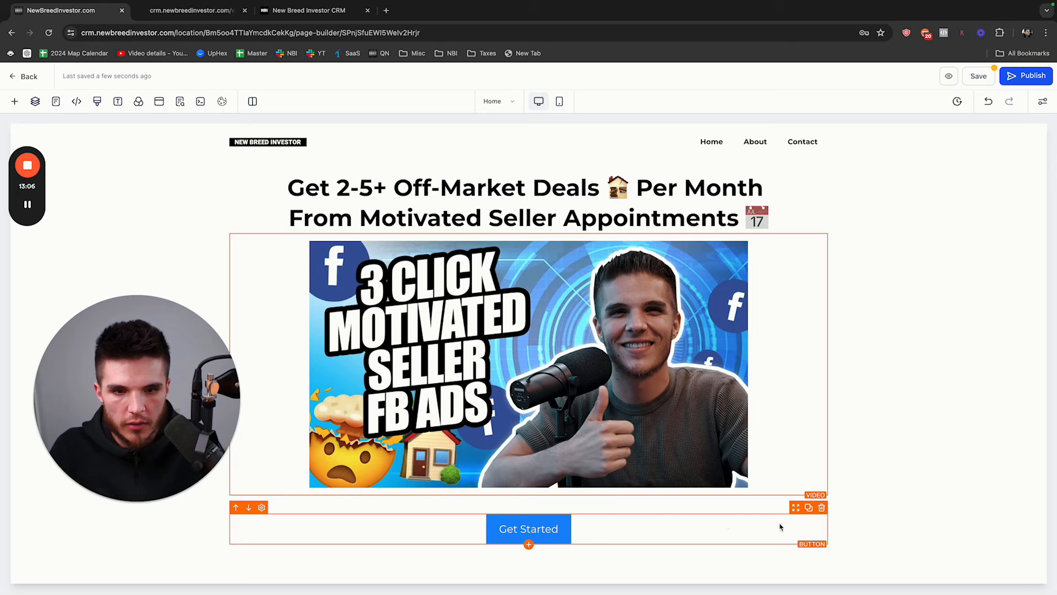
left_click_drag(796, 511, 784, 486)
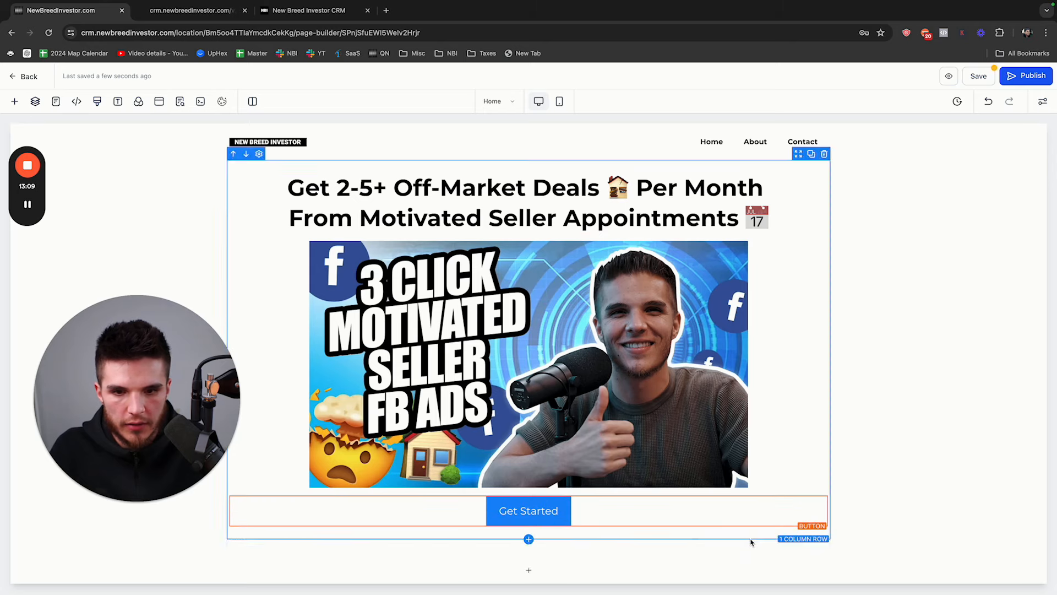
left_click(824, 533)
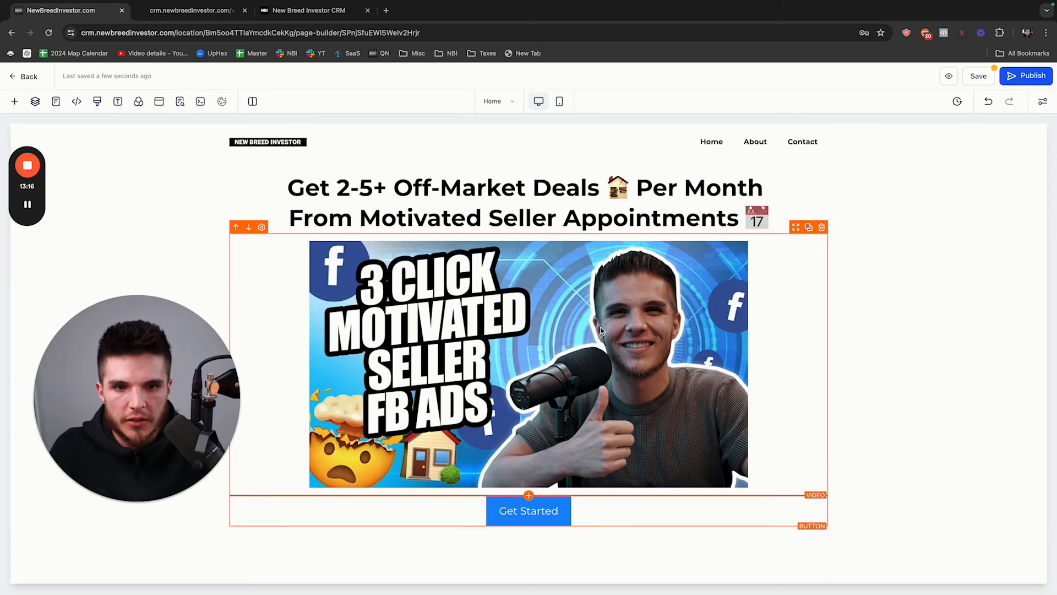
Try a 42 px font size on the headline, compare it with the live site, and settle on 40 px.
left_click(563, 217)
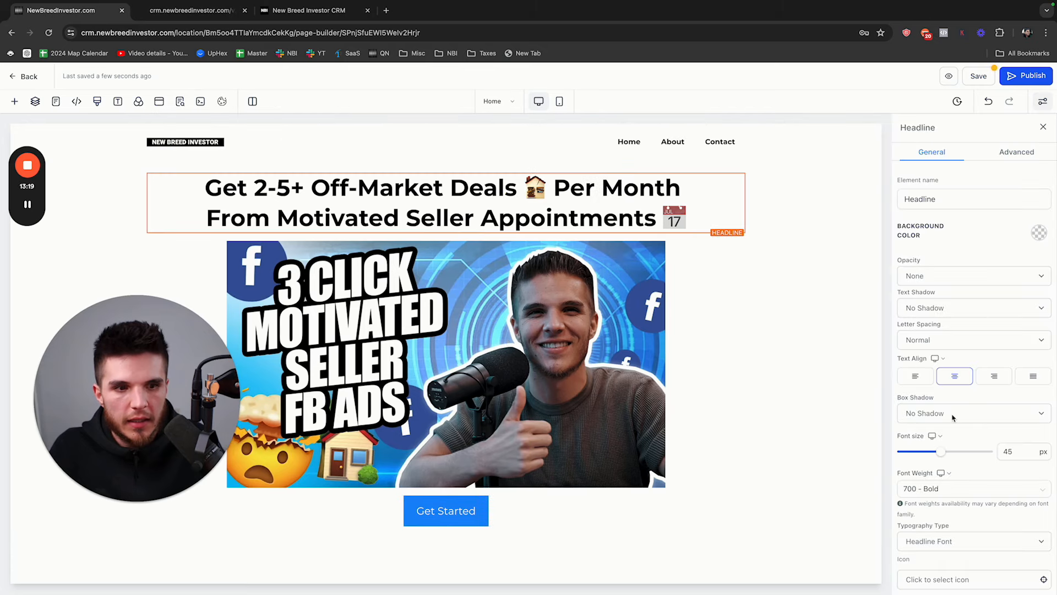
left_click(1018, 449)
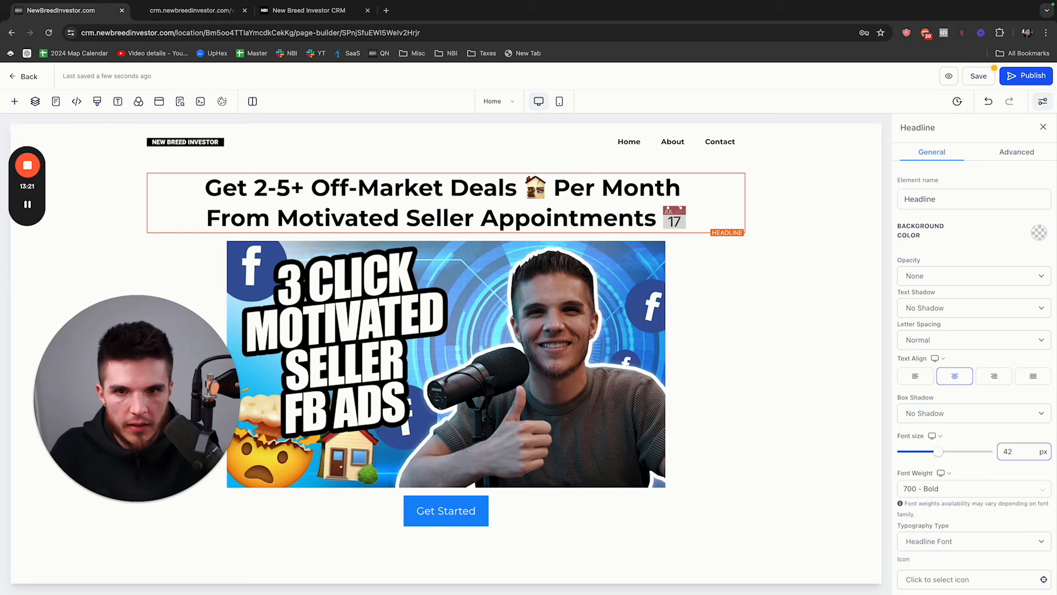
left_click(304, 13)
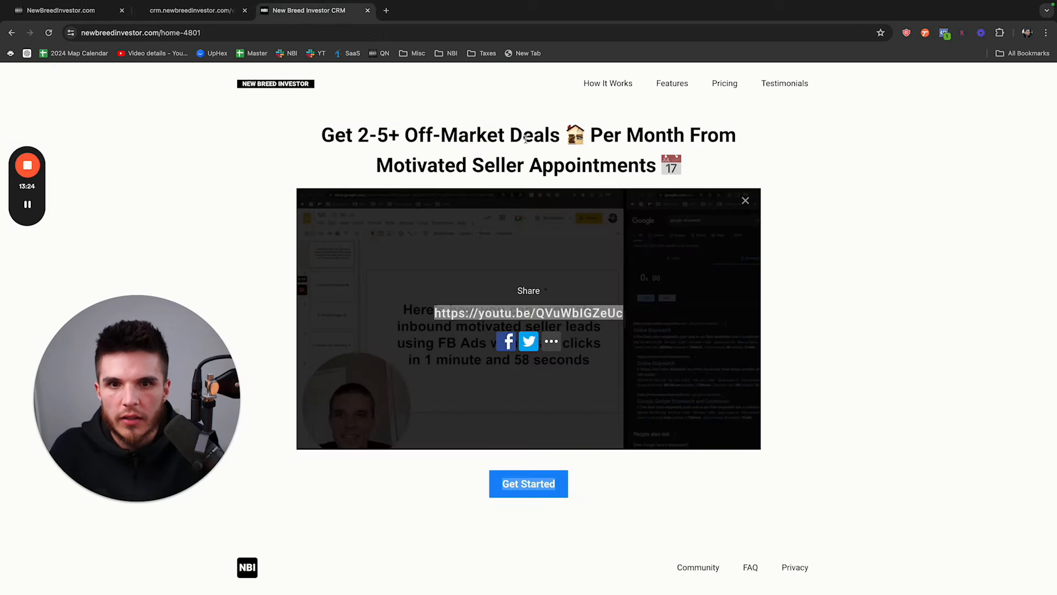
left_click(71, 11)
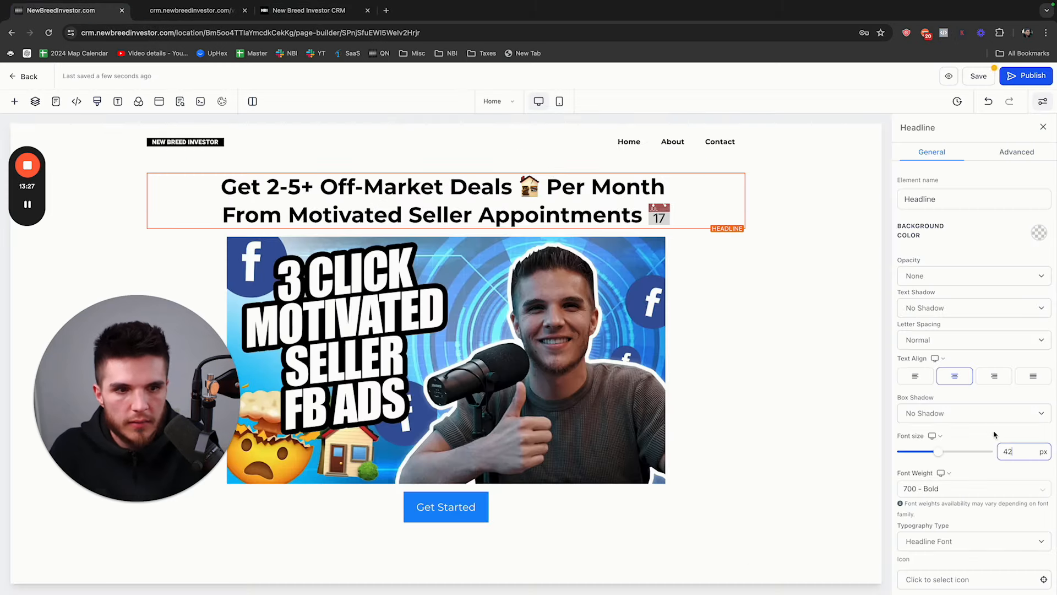
left_click(864, 389)
left_click(598, 179)
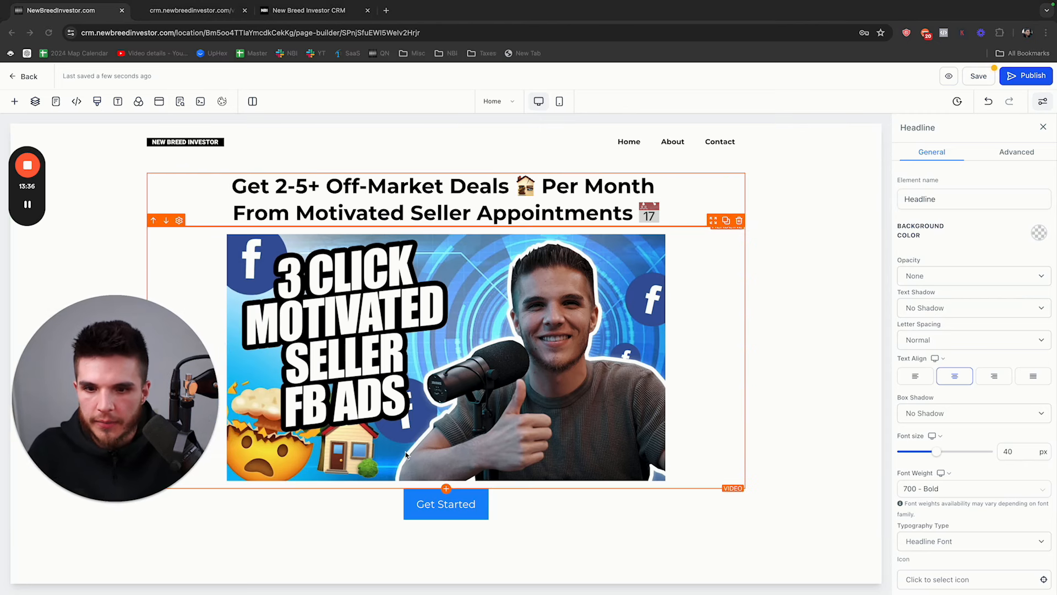
Switch the Get Started button to a custom font and choose Arial as its font family.
left_click(446, 506)
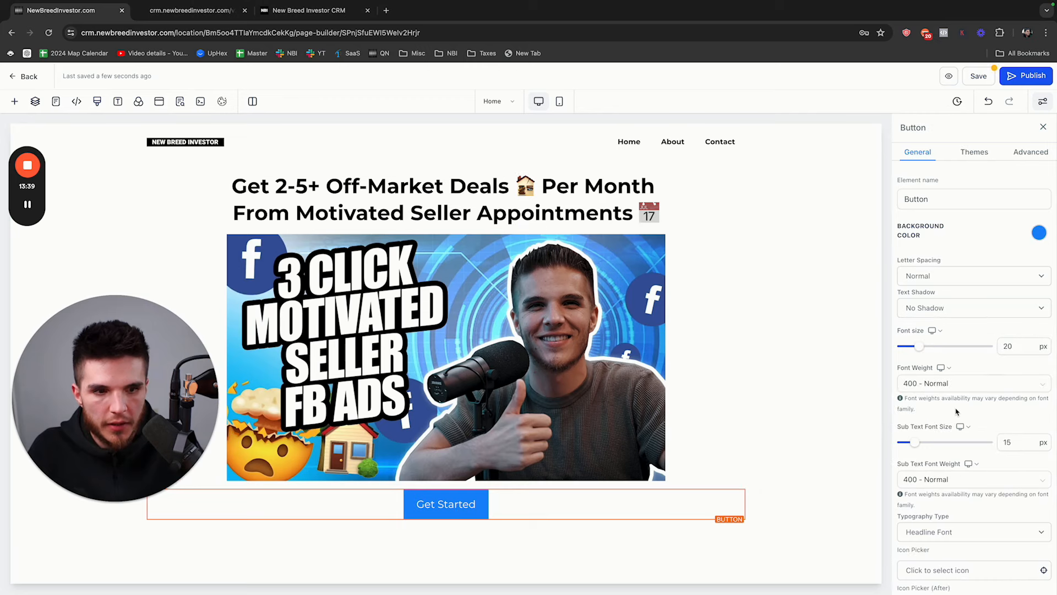
scroll(958, 413, "down", 3)
left_click(960, 442)
left_click(945, 466)
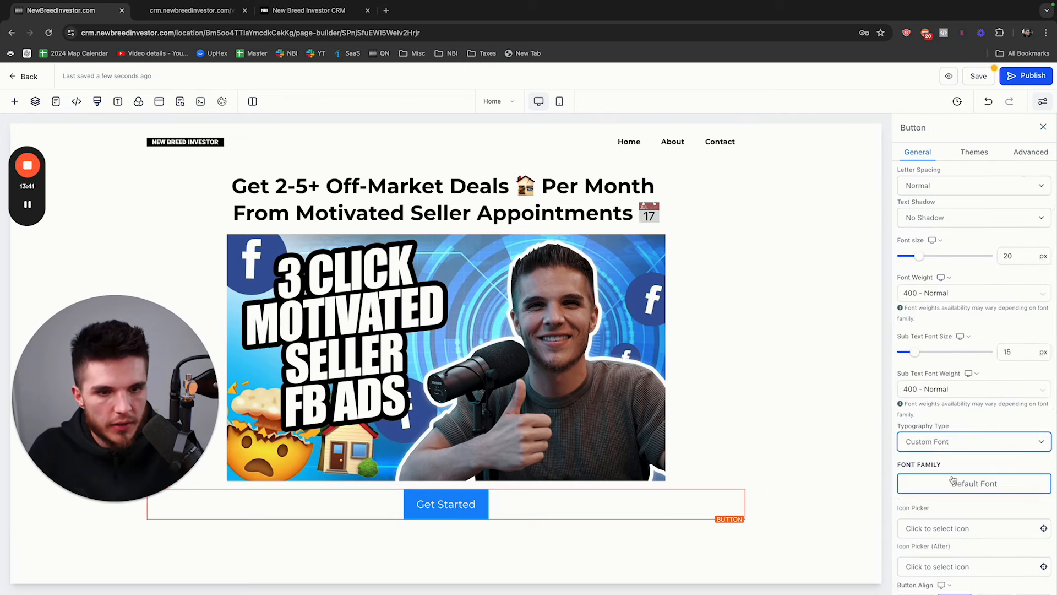
left_click(948, 484)
left_click(420, 362)
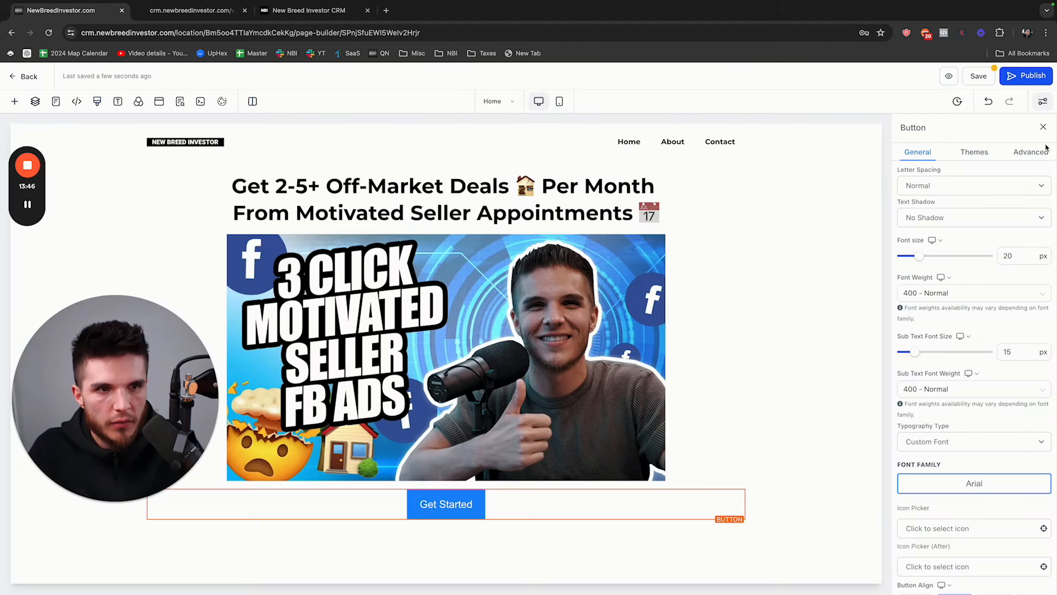
left_click(1043, 127)
Change the headline's typography to a custom font with Arial as the font family.
left_click(577, 186)
scroll(970, 507, "down", 2)
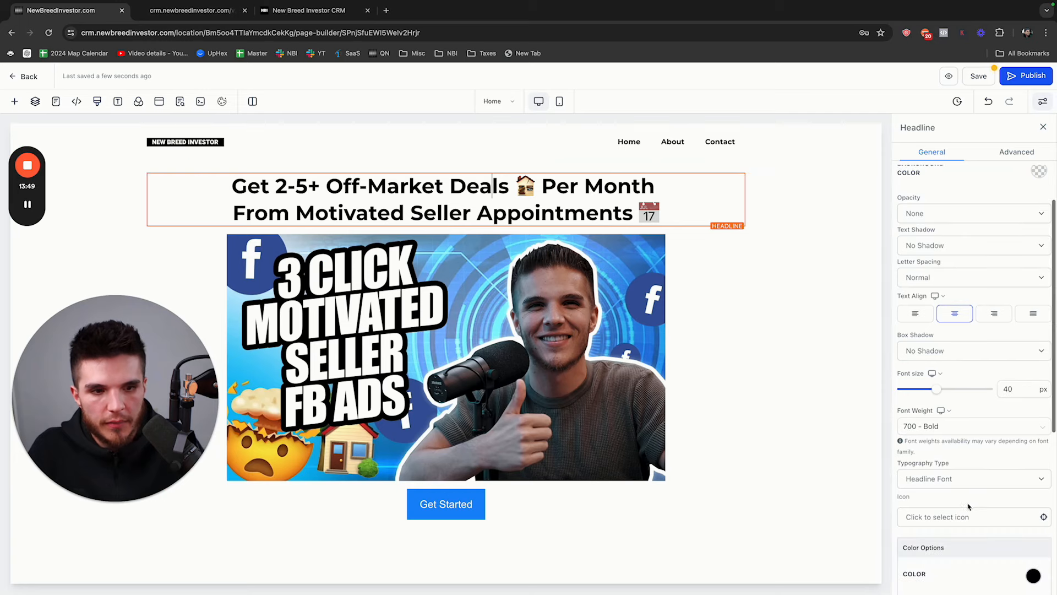
left_click(964, 480)
left_click(947, 501)
left_click(939, 520)
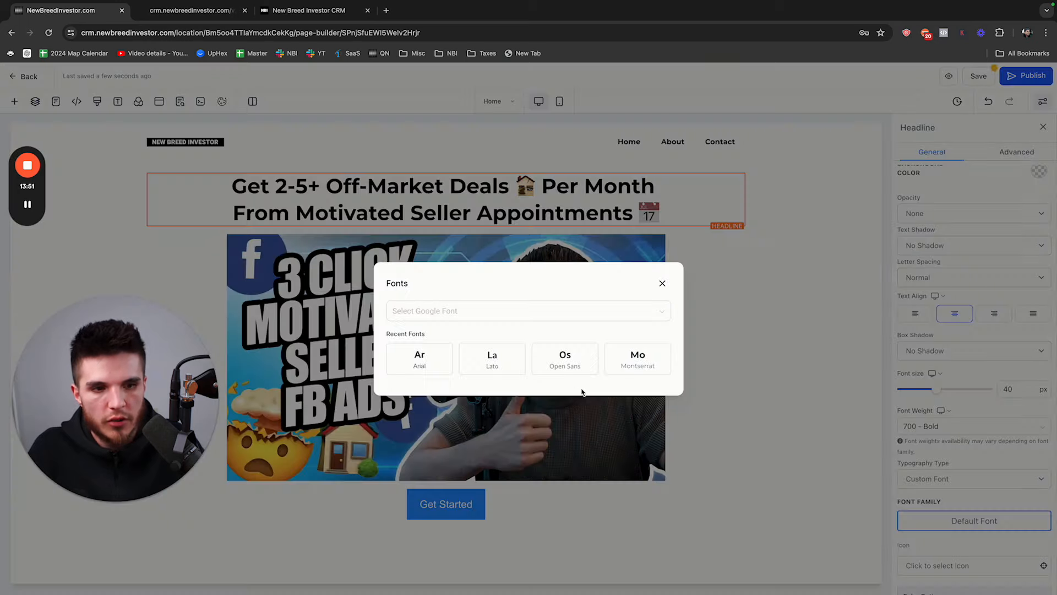
left_click(434, 362)
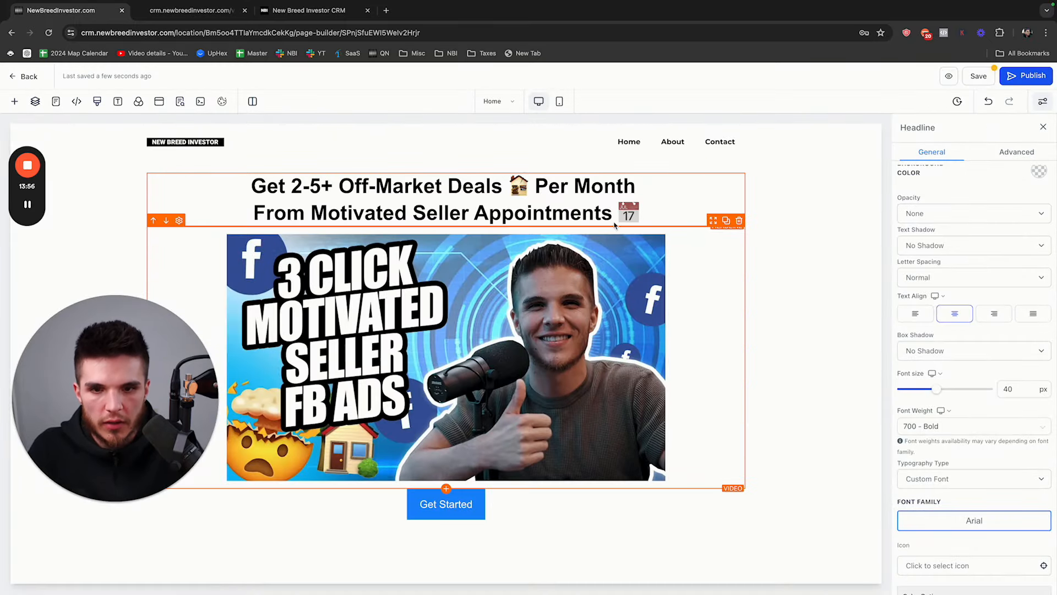
Give the header's navigation menu a custom Arial font and save the page.
left_click(664, 146)
scroll(969, 441, "down", 1)
left_click(964, 486)
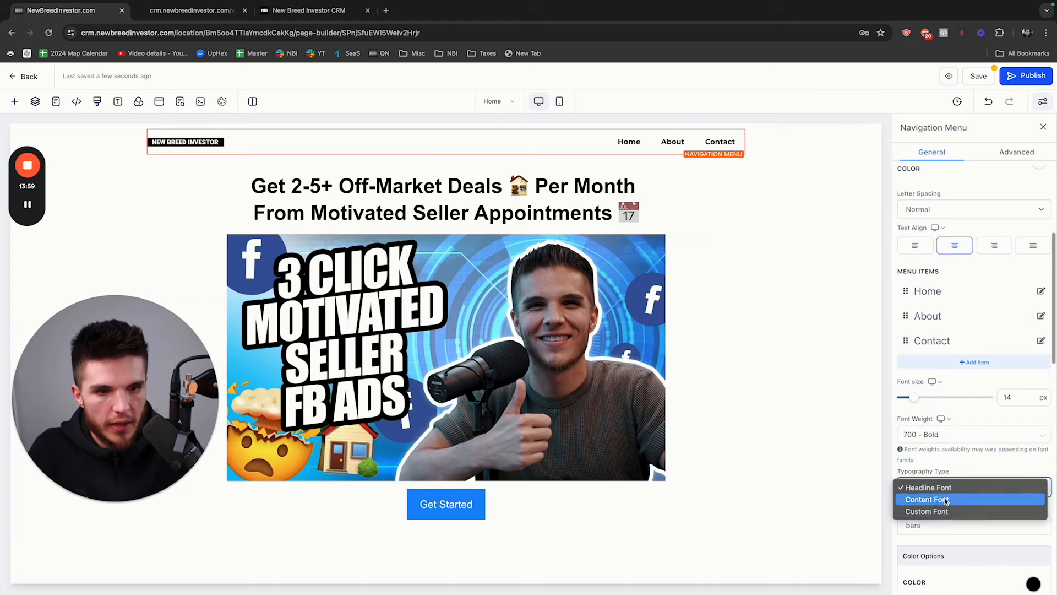
left_click(945, 506)
left_click(936, 529)
left_click(426, 361)
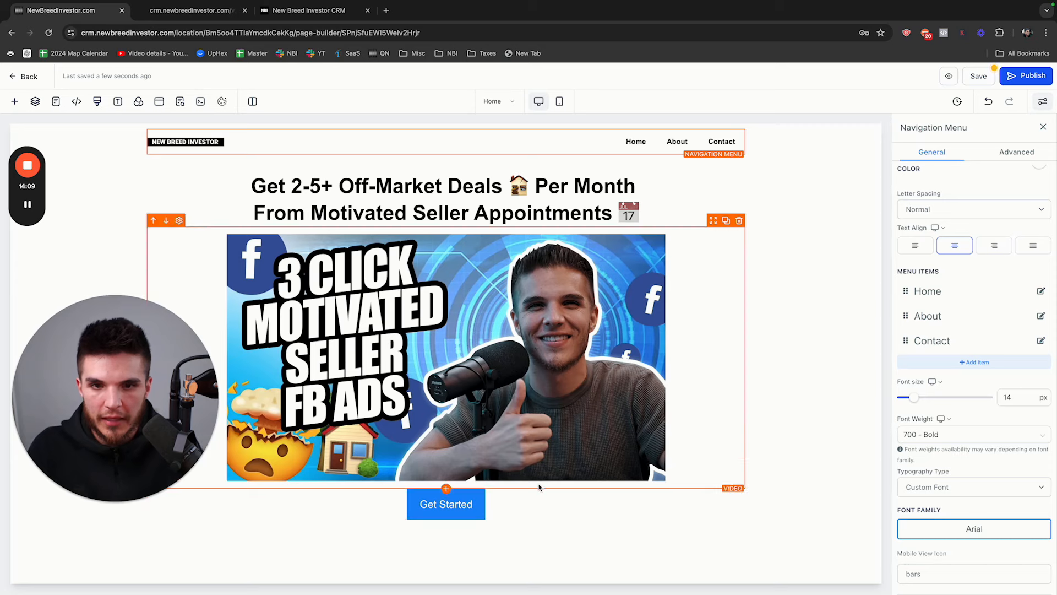
left_click(1044, 129)
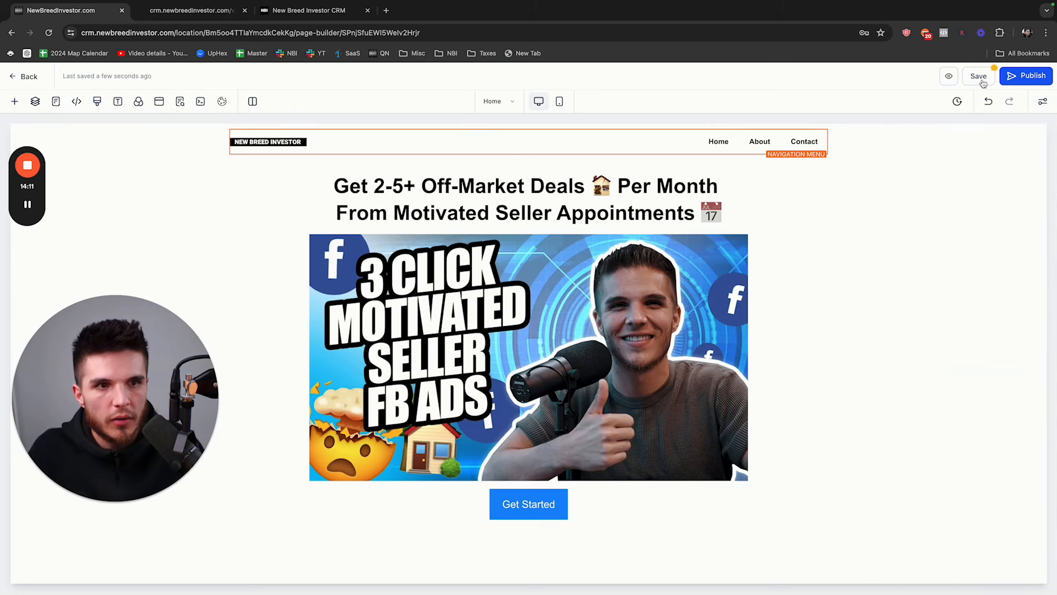
left_click(979, 77)
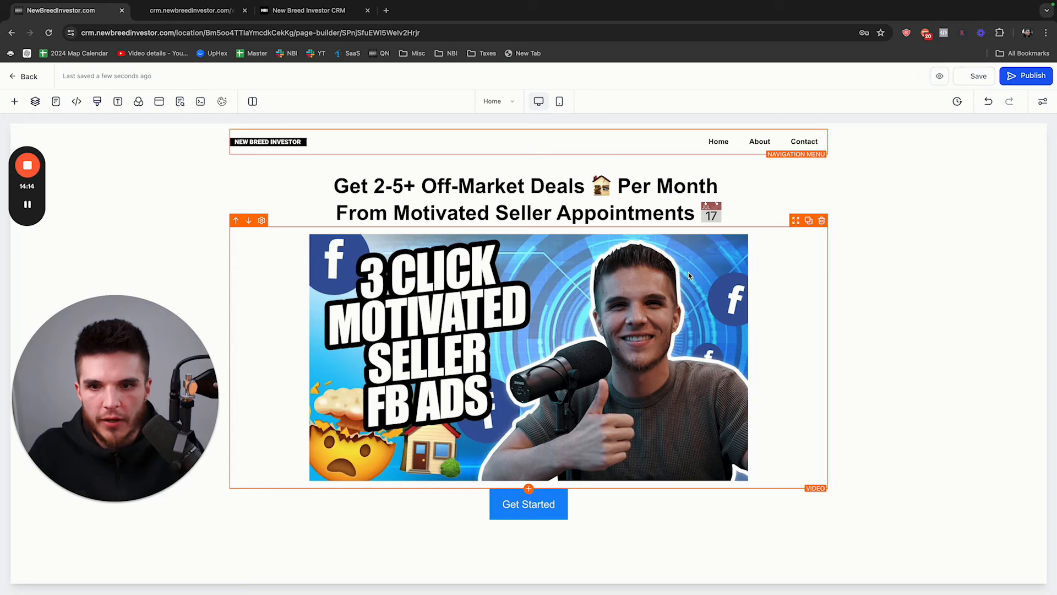
Set the Get Started button's font weight to 700 - Bold and save the page.
left_click(515, 505)
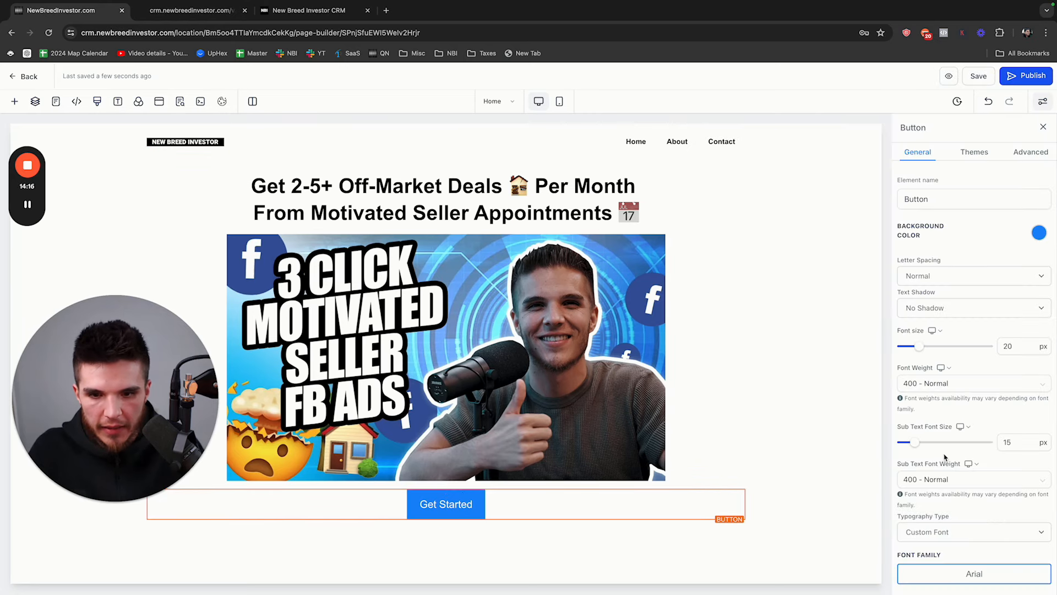
scroll(958, 492, "down", 6)
scroll(957, 492, "down", 4)
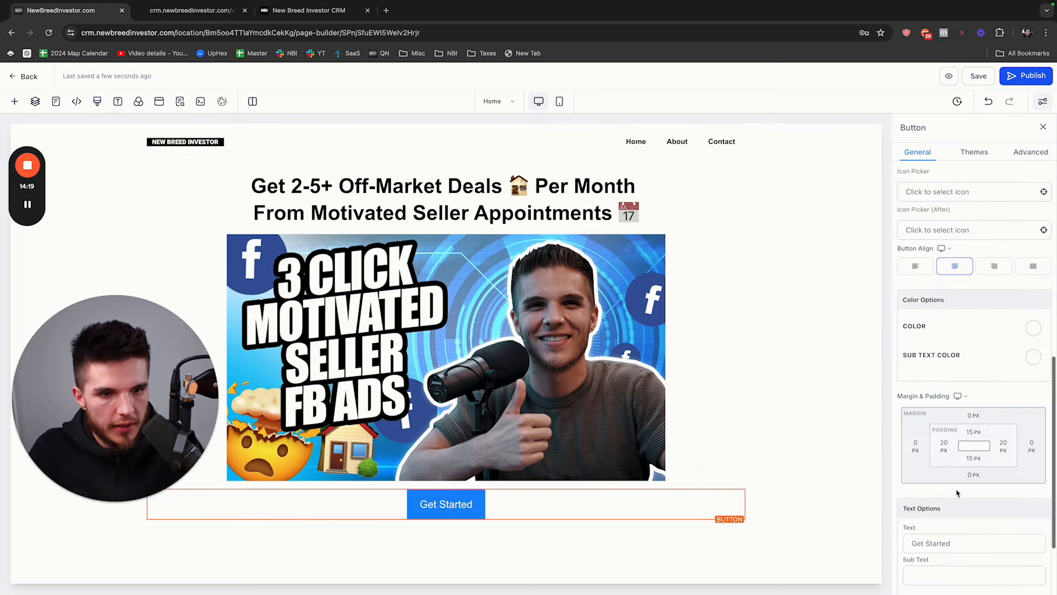
scroll(957, 492, "up", 6)
scroll(957, 492, "up", 5)
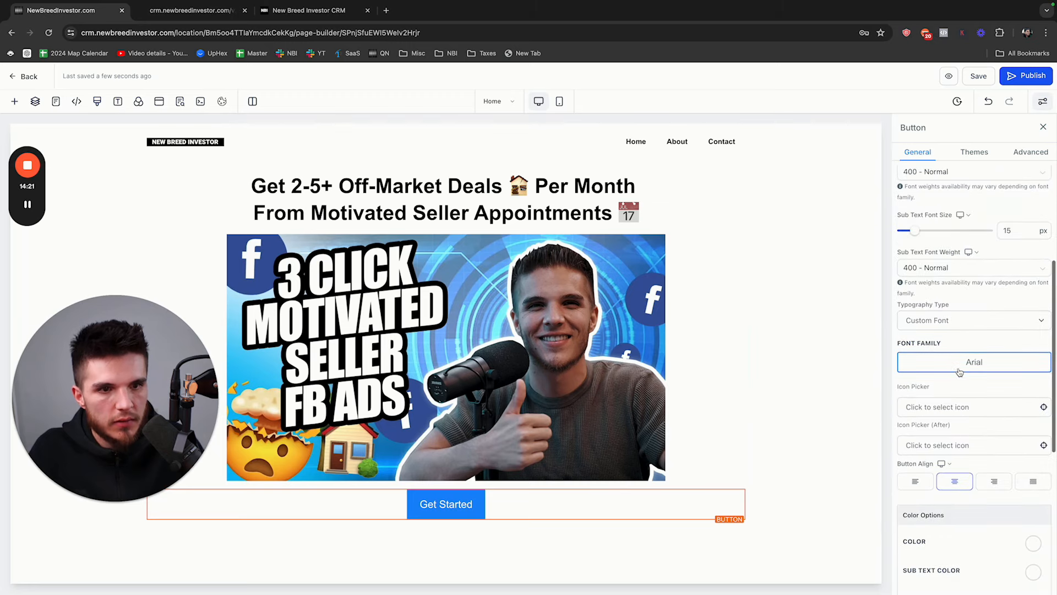
left_click(929, 334)
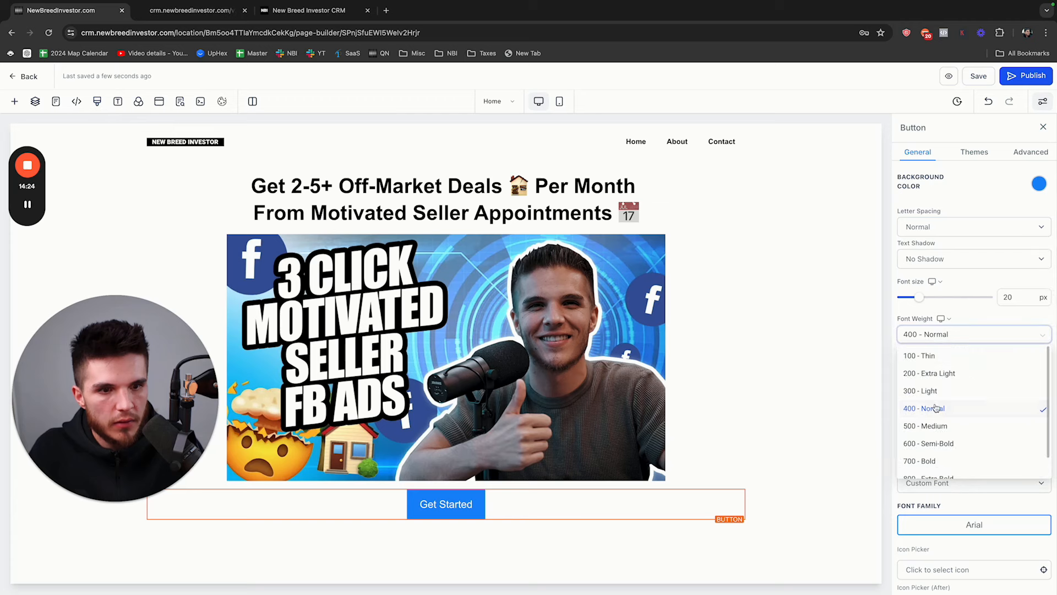
left_click(936, 460)
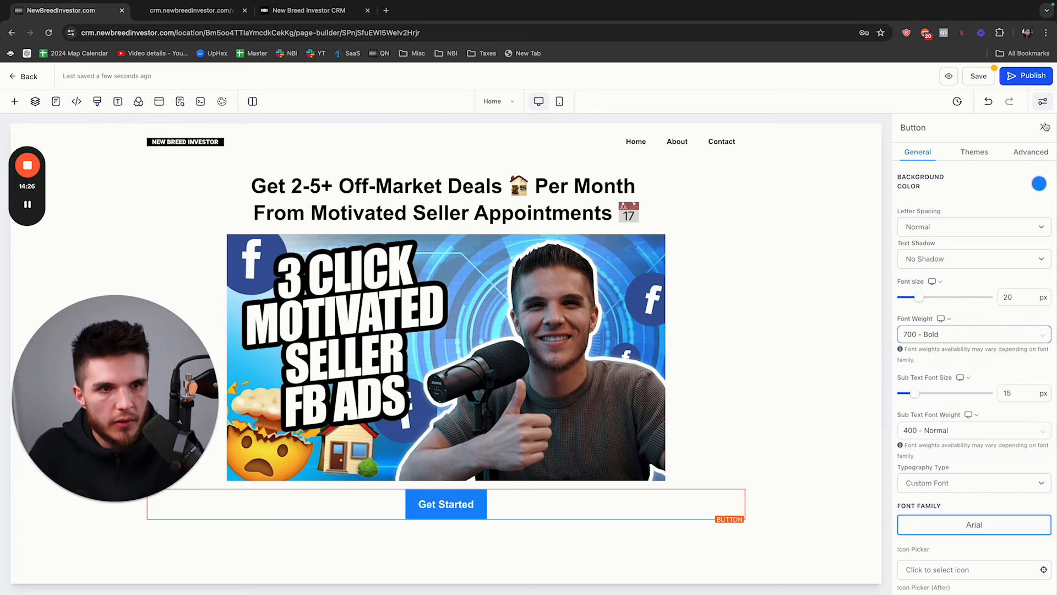
left_click(1045, 127)
left_click(985, 75)
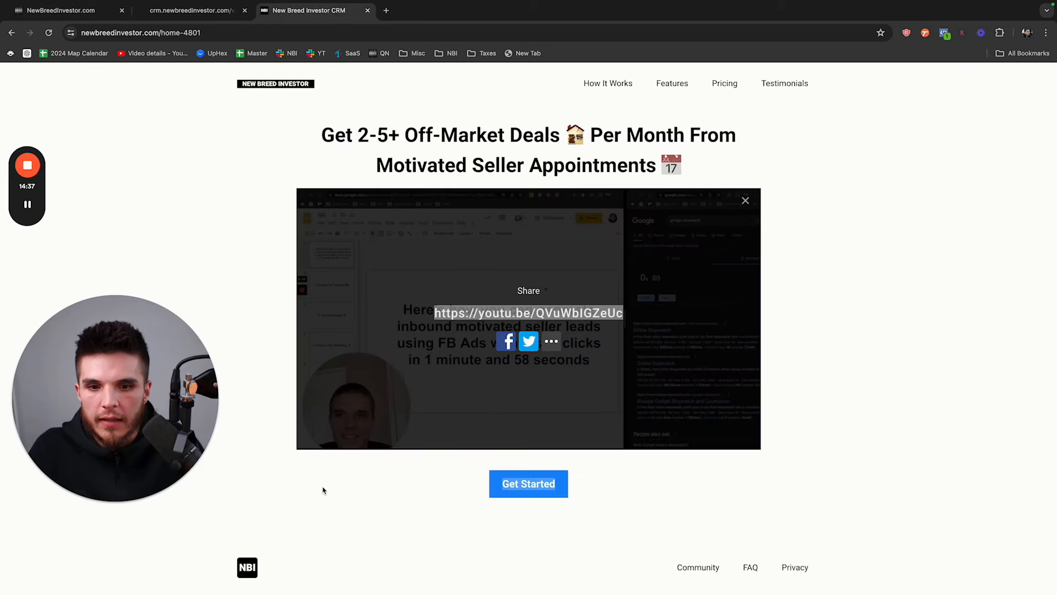
Check the live site's footer, then duplicate the header navigation section and move the copy below the Get Started button section.
left_click(321, 490)
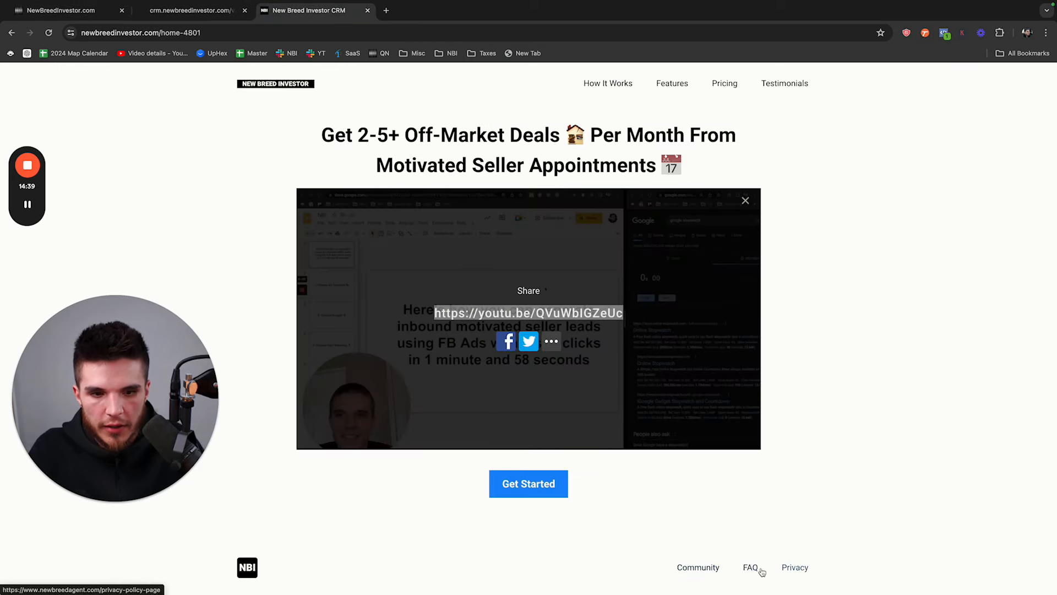
left_click(90, 11)
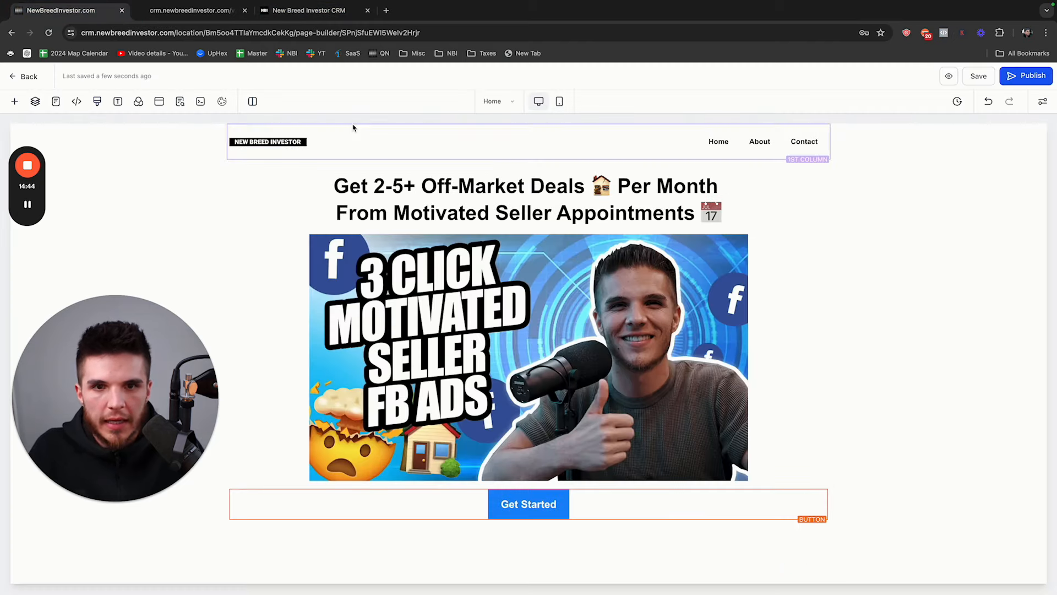
left_click_drag(42, 183, 43, 217)
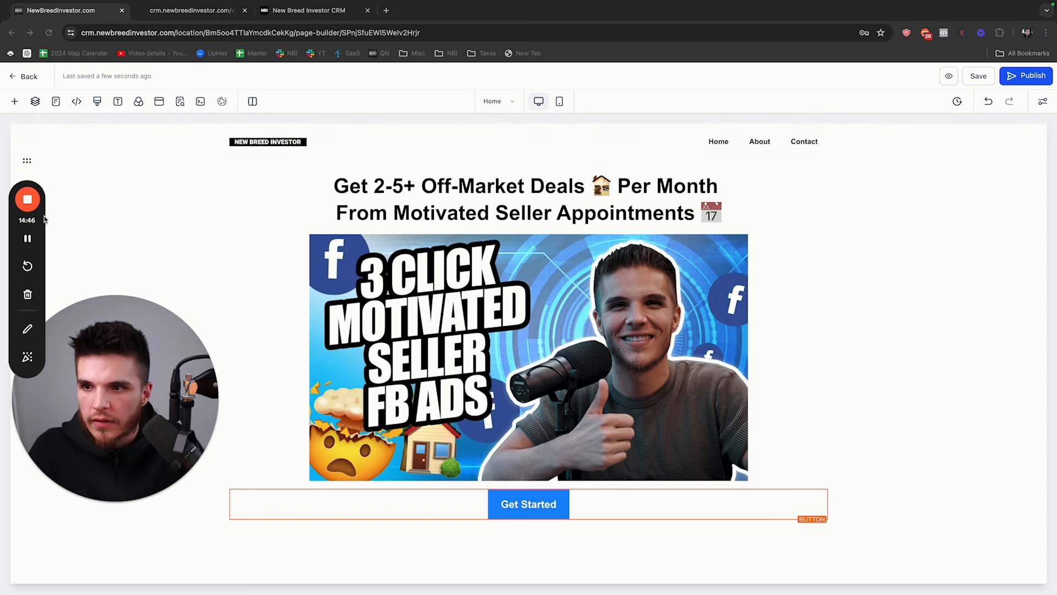
left_click(127, 147)
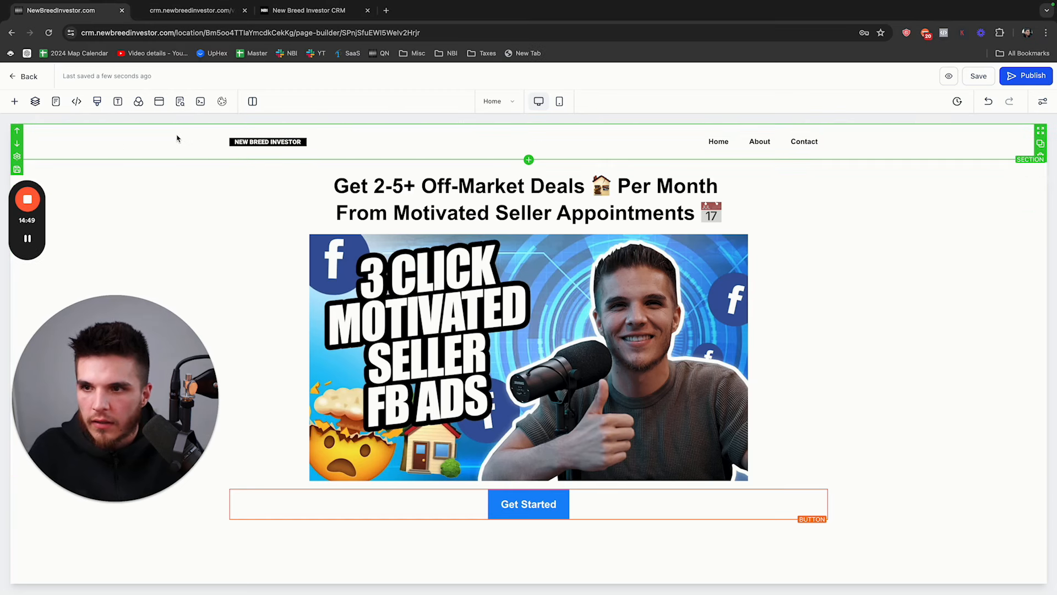
left_click(1040, 143)
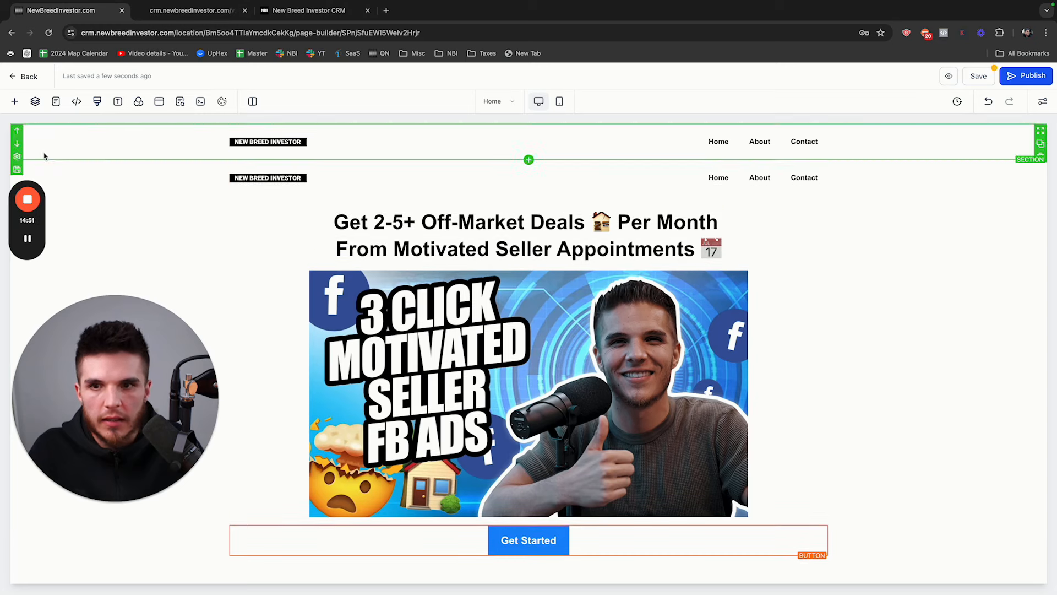
left_click_drag(32, 220, 1009, 364)
left_click(57, 188)
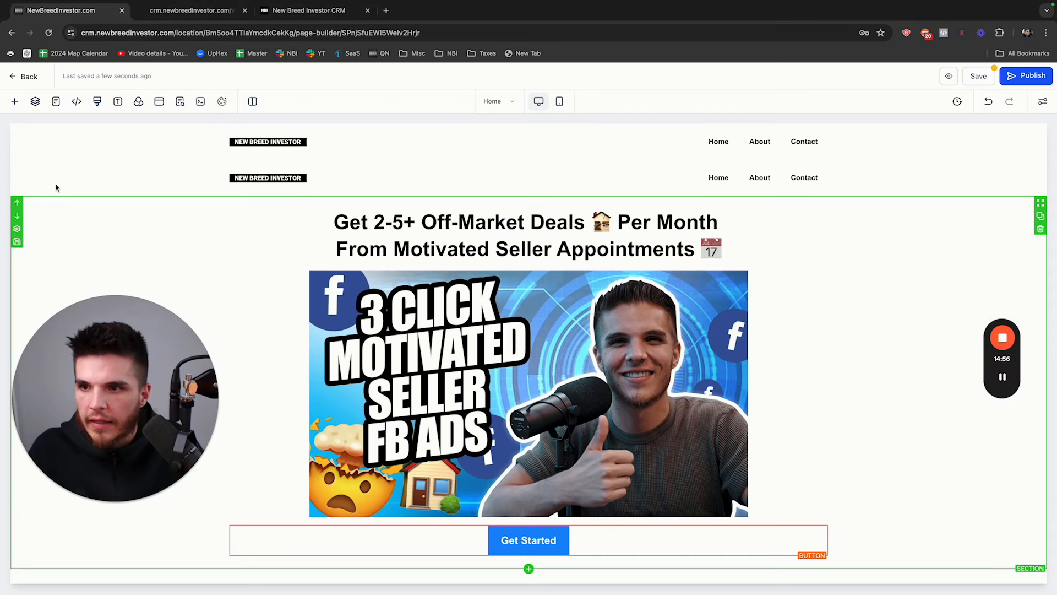
left_click(17, 179)
left_click(339, 380)
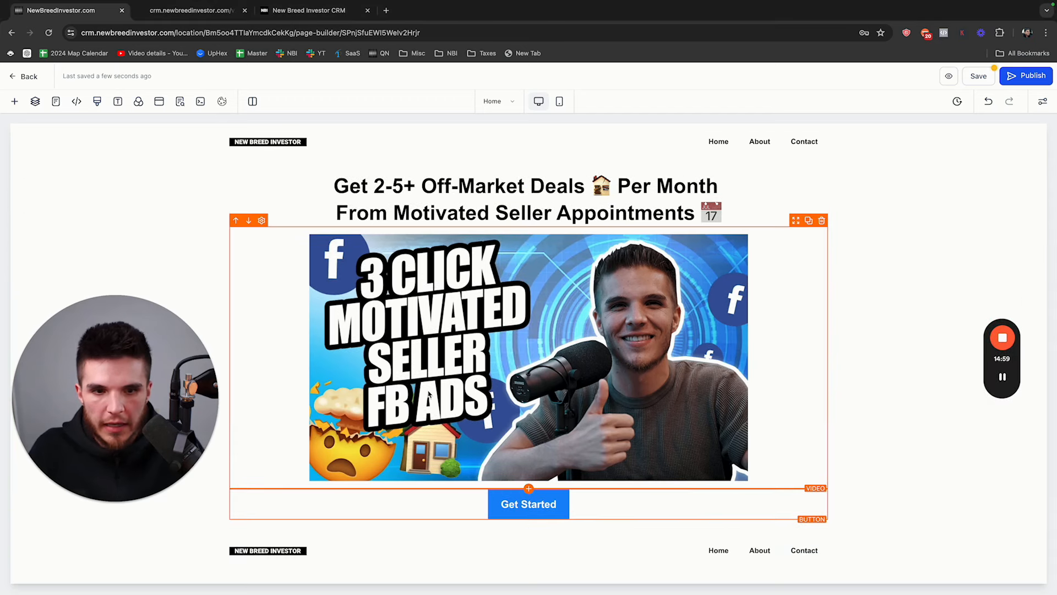
Download the NBI logo from the live site's footer and use it as the footer navigation menu's brand logo.
left_click(279, 553)
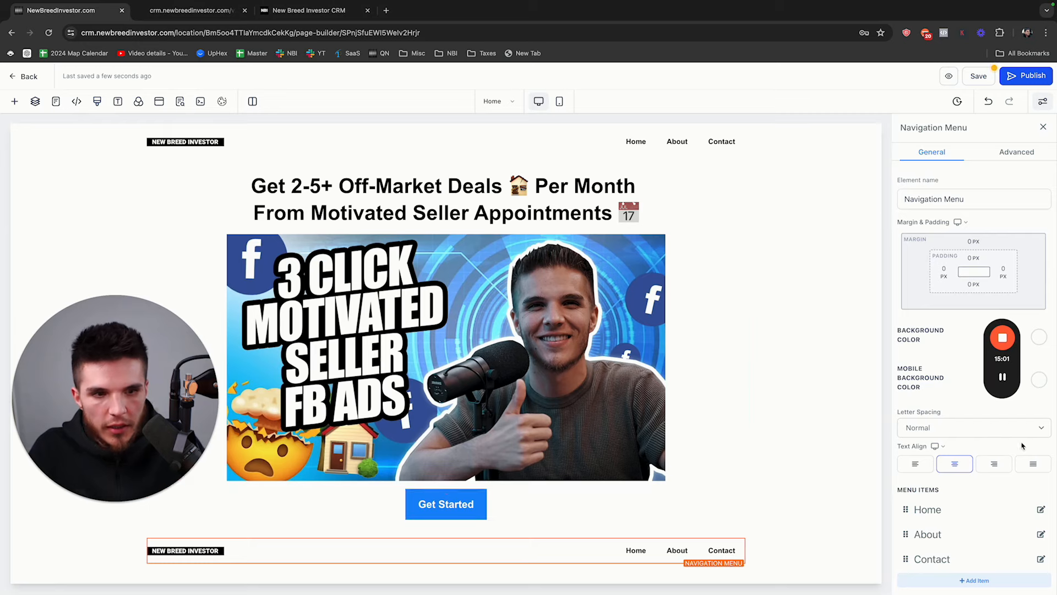
left_click(317, 16)
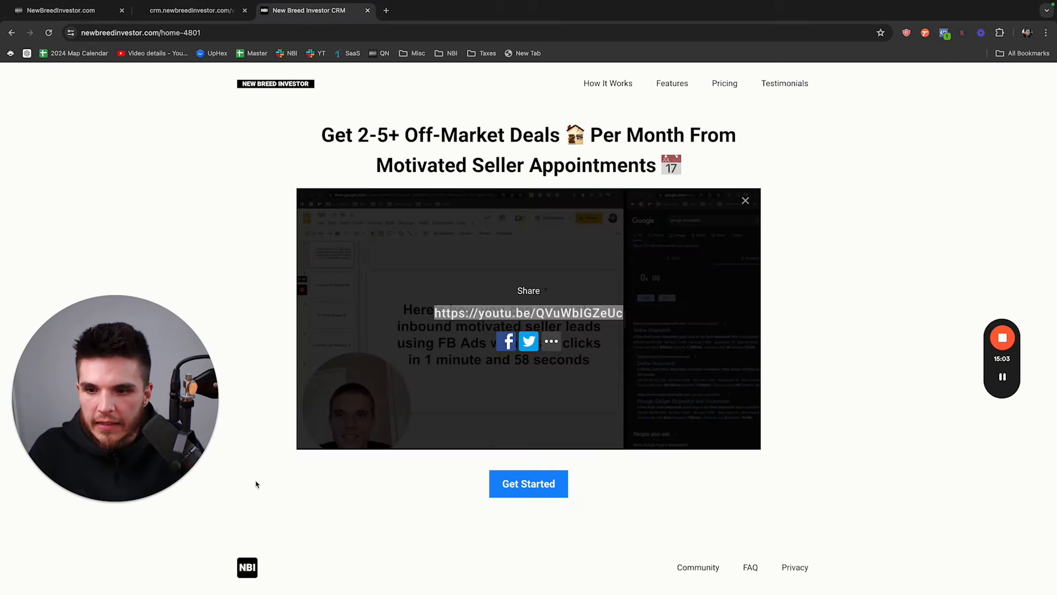
right_click(250, 563)
left_click(278, 516)
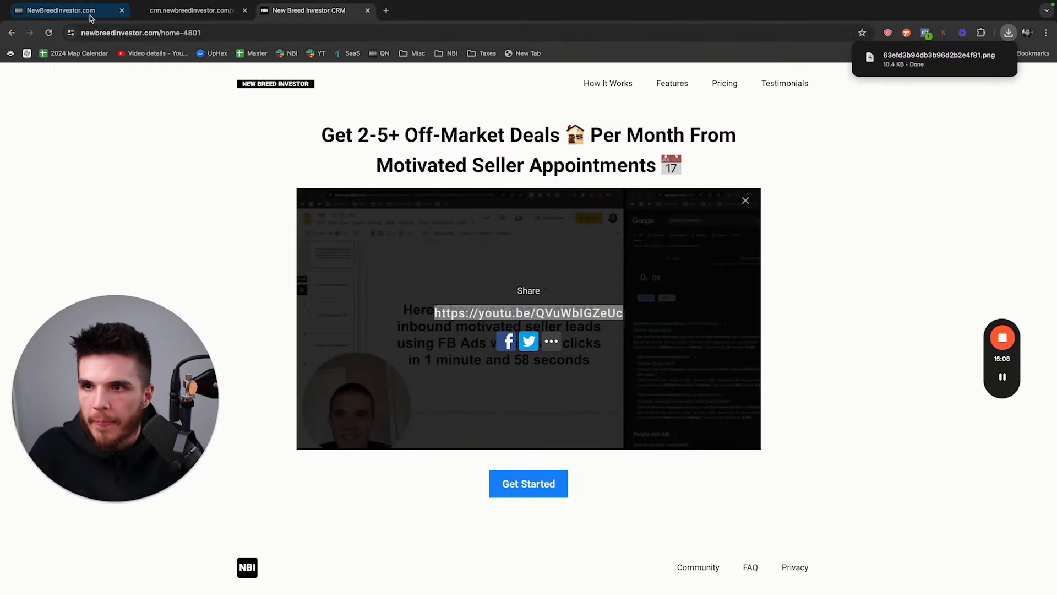
left_click(60, 10)
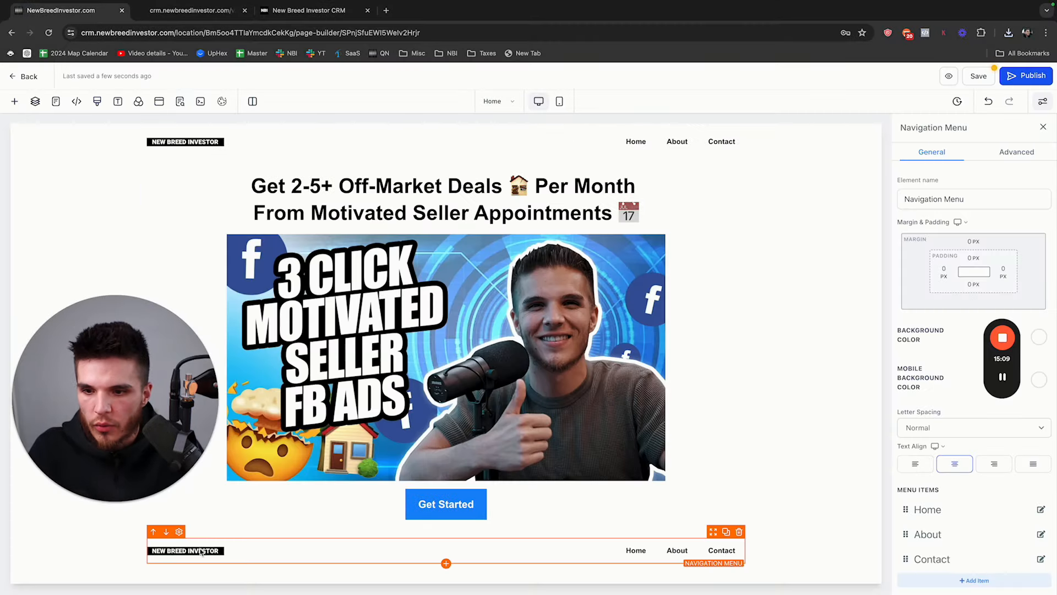
left_click(1002, 377)
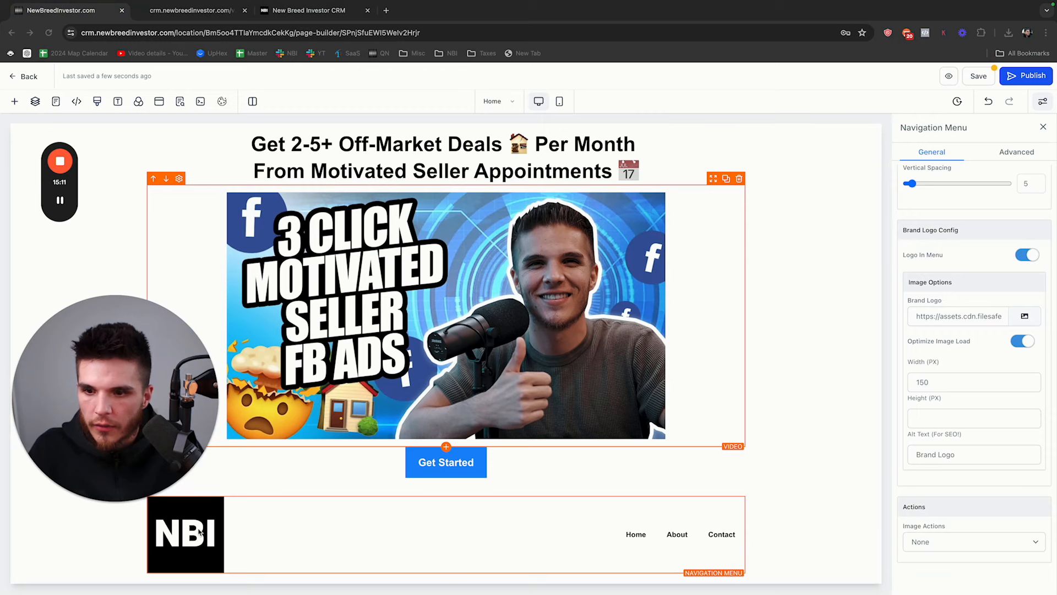
Set the footer brand logo's width to 30 px.
left_click(928, 382)
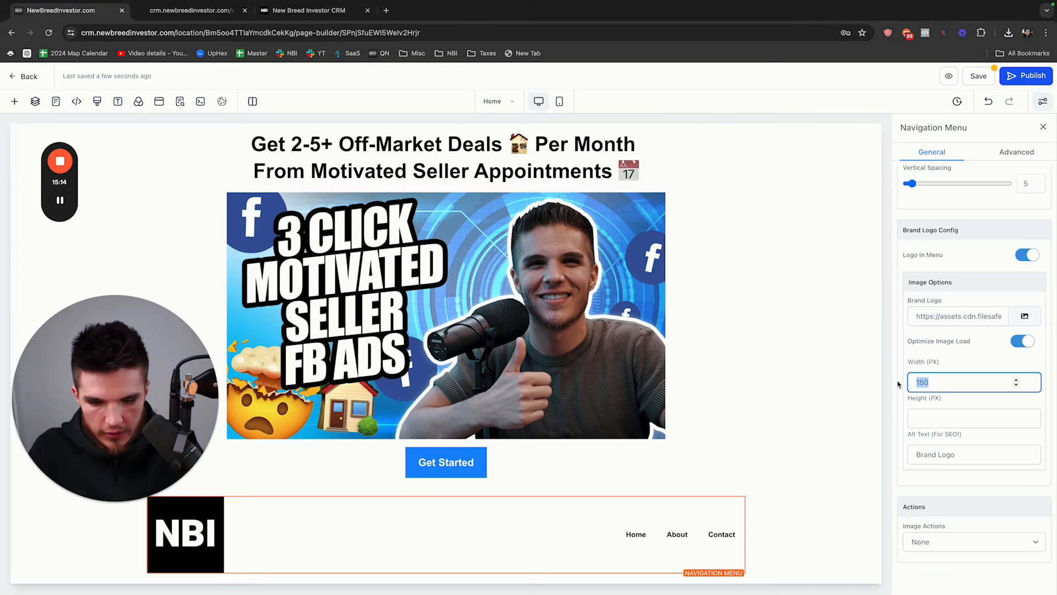
type("50")
key("BackSpace")
key("BackSpace")
type("30")
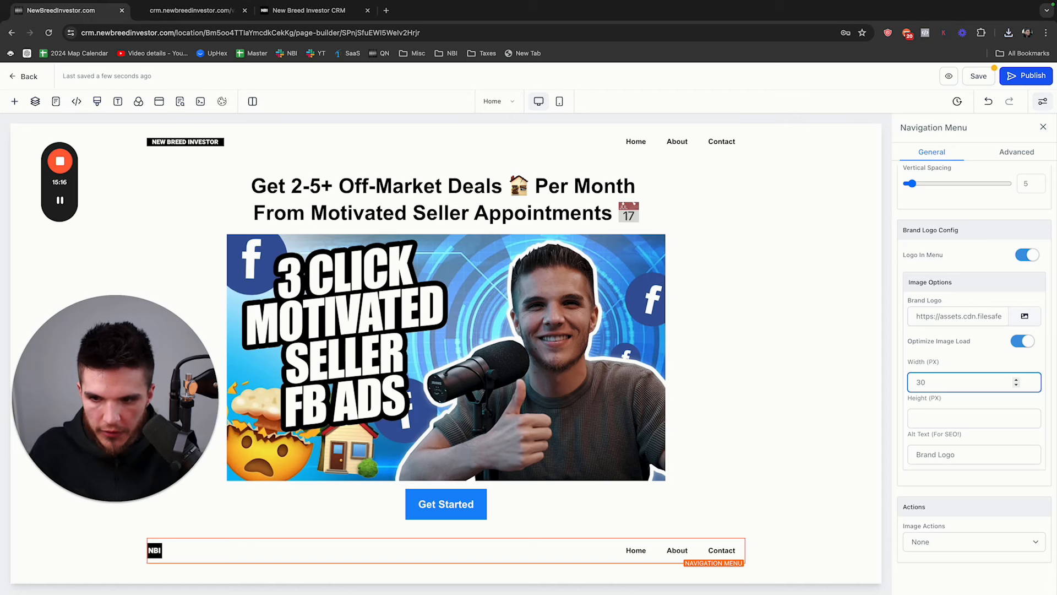
Save the page, check the live site's footer links, and rename the footer menu's Home item to Community.
left_click(968, 361)
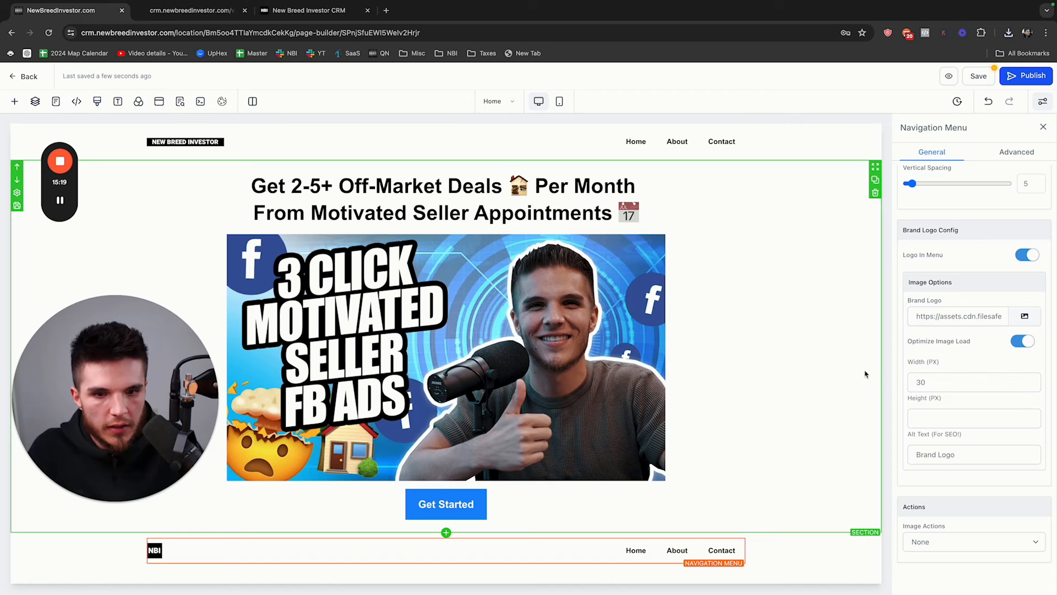
left_click(979, 76)
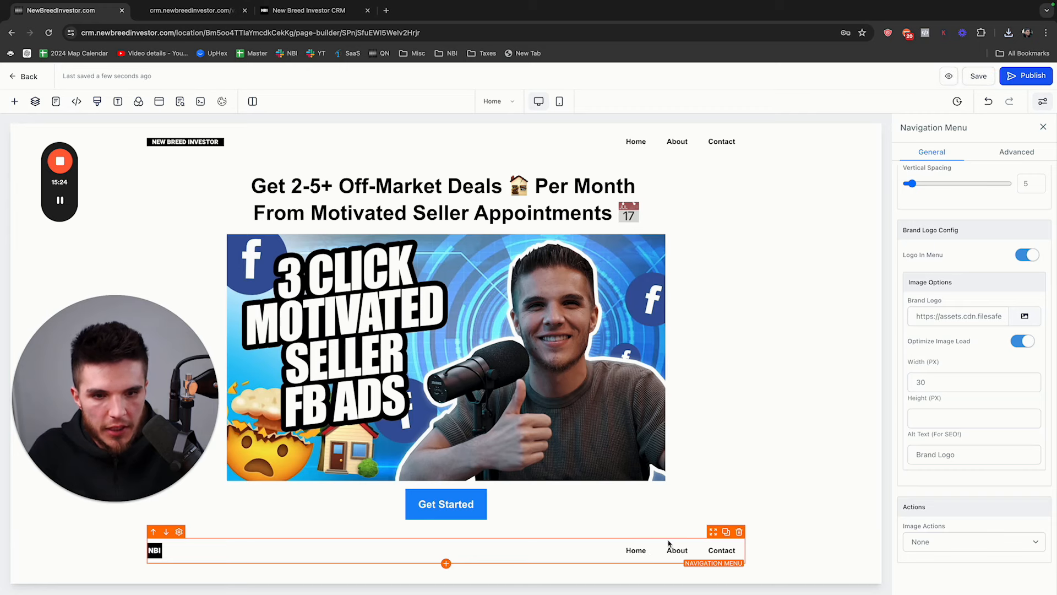
scroll(989, 448, "up", 10)
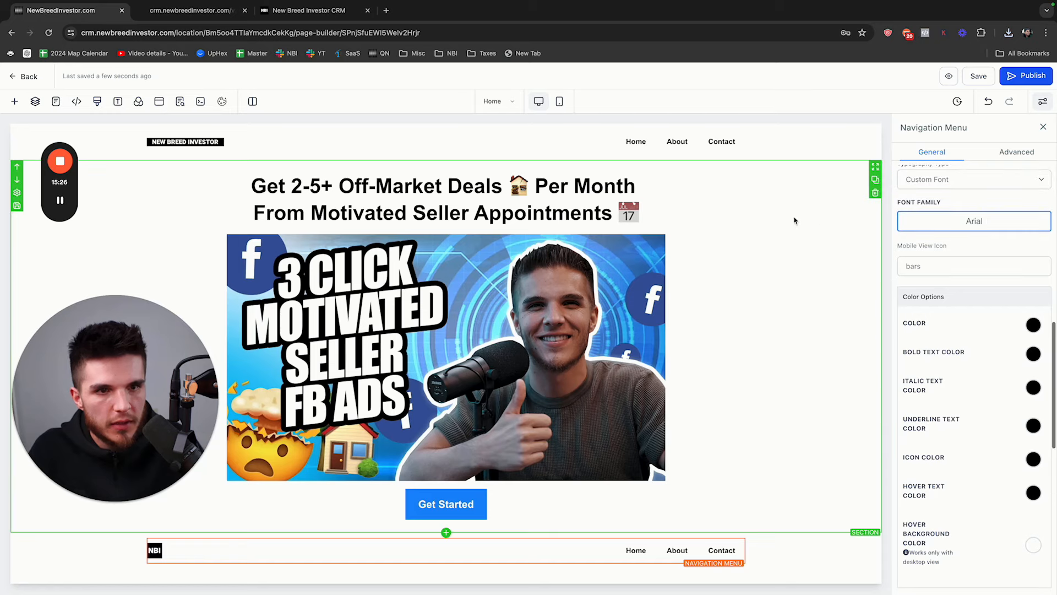
scroll(1037, 285, "up", 5)
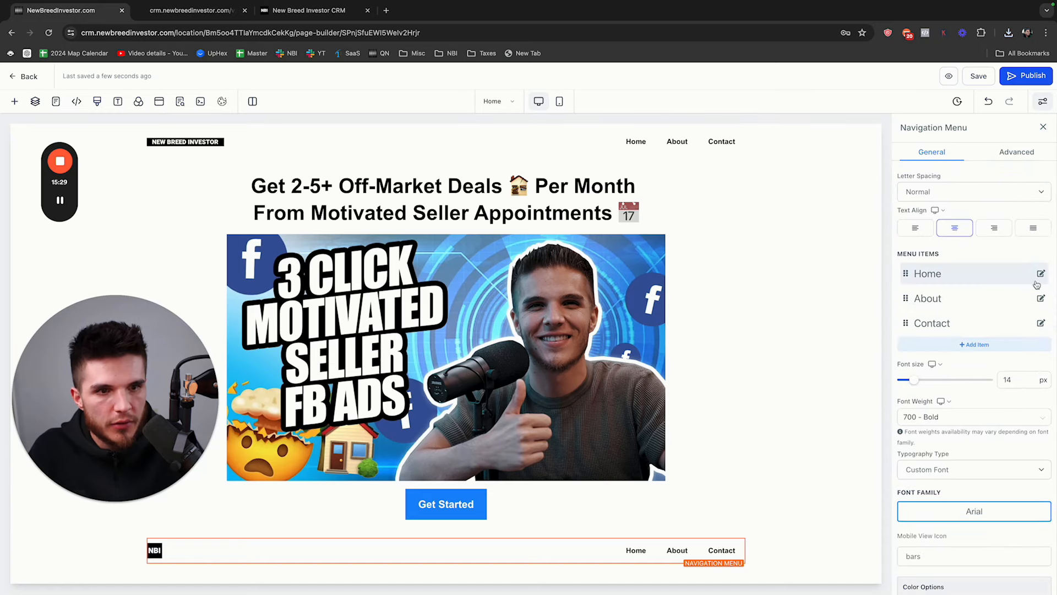
left_click(1041, 273)
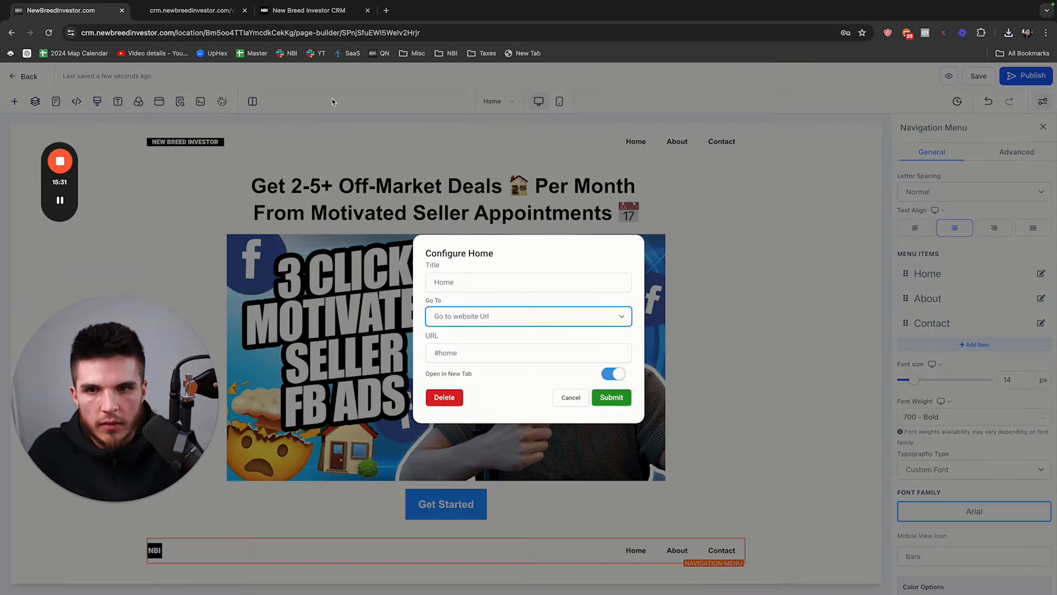
left_click(317, 10)
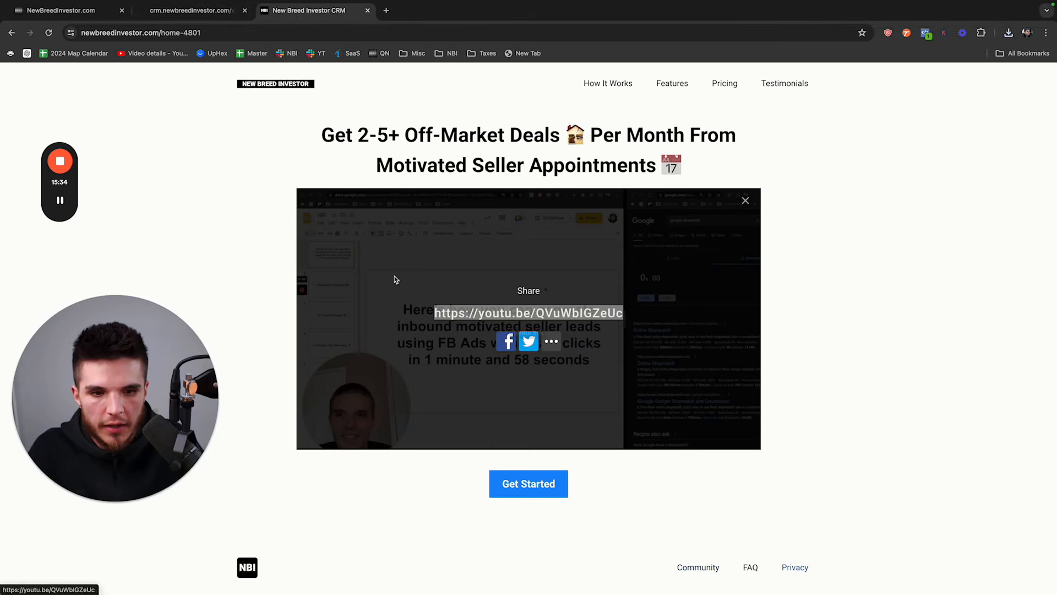
left_click(106, 16)
double_click(507, 279)
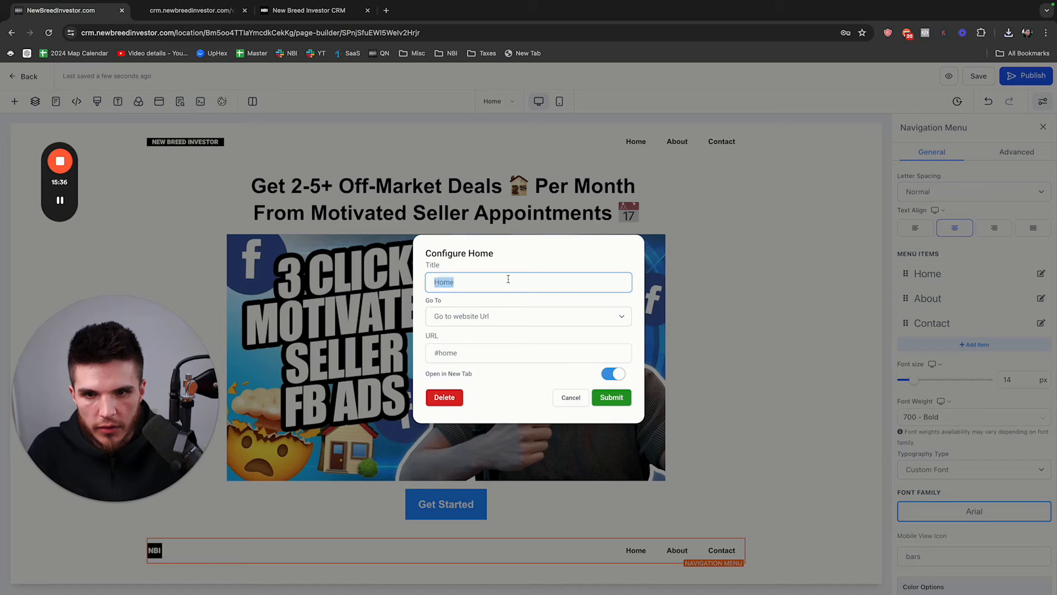
type("Community")
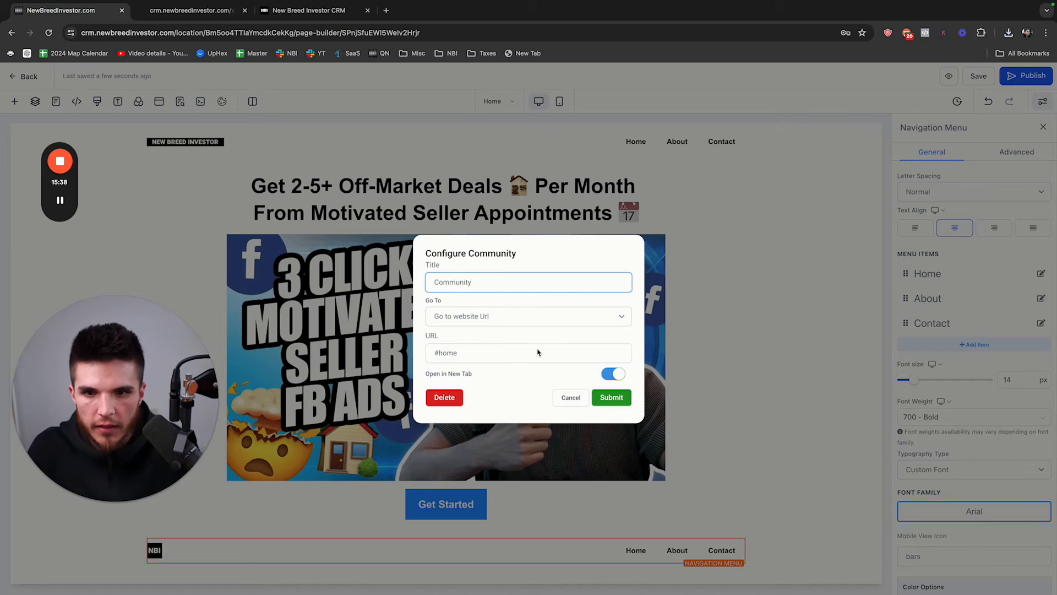
left_click(611, 397)
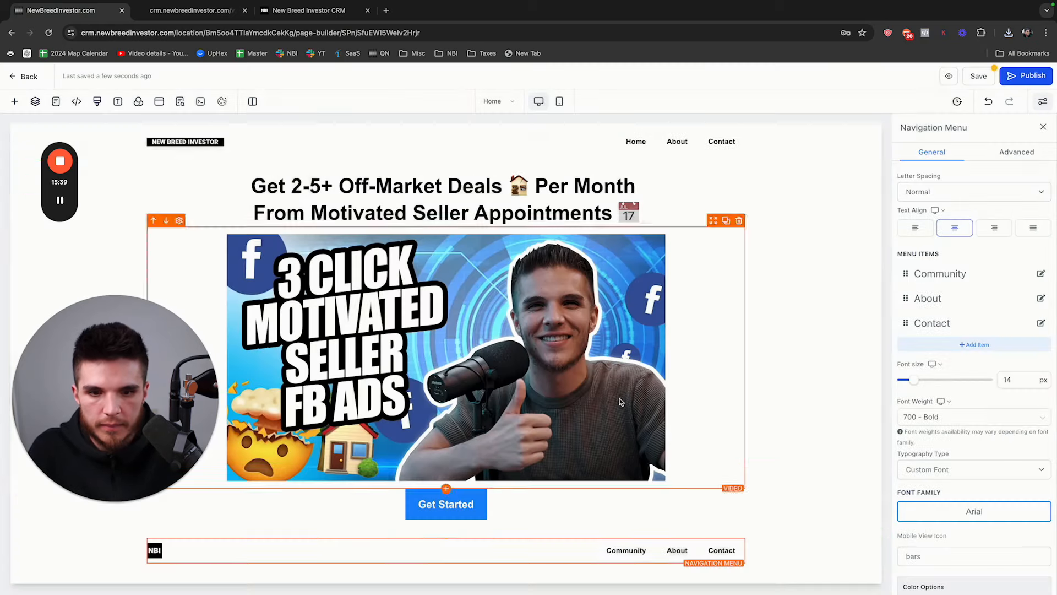
Rename the footer menu's About item to FAQ.
left_click(1040, 299)
double_click(507, 282)
type("f")
key("BackSpace")
type("FAQ")
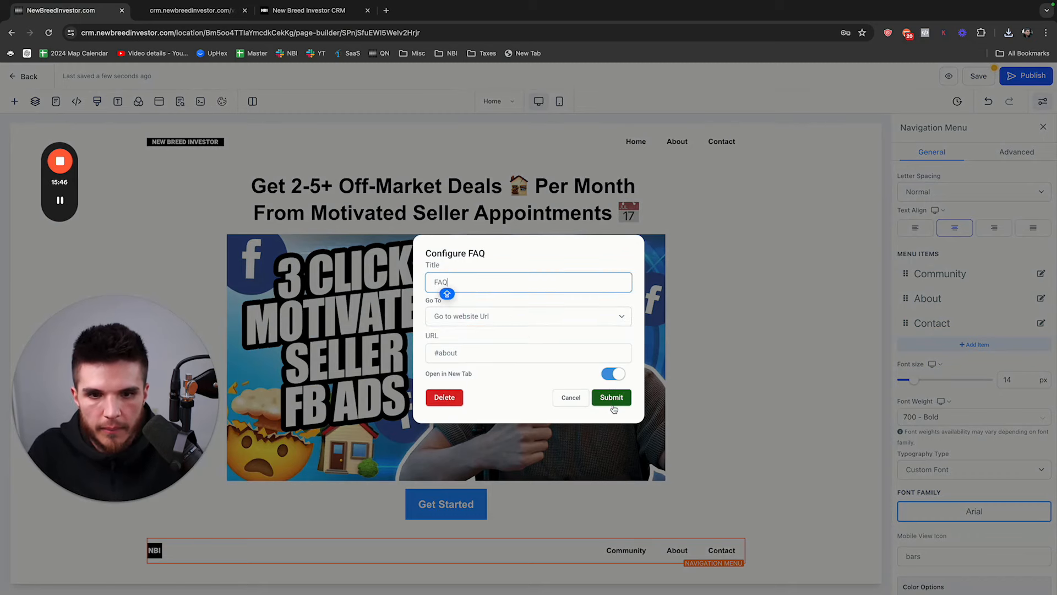
left_click(612, 397)
Rename the footer menu's Contact item to Privacy and save the page.
left_click(1040, 324)
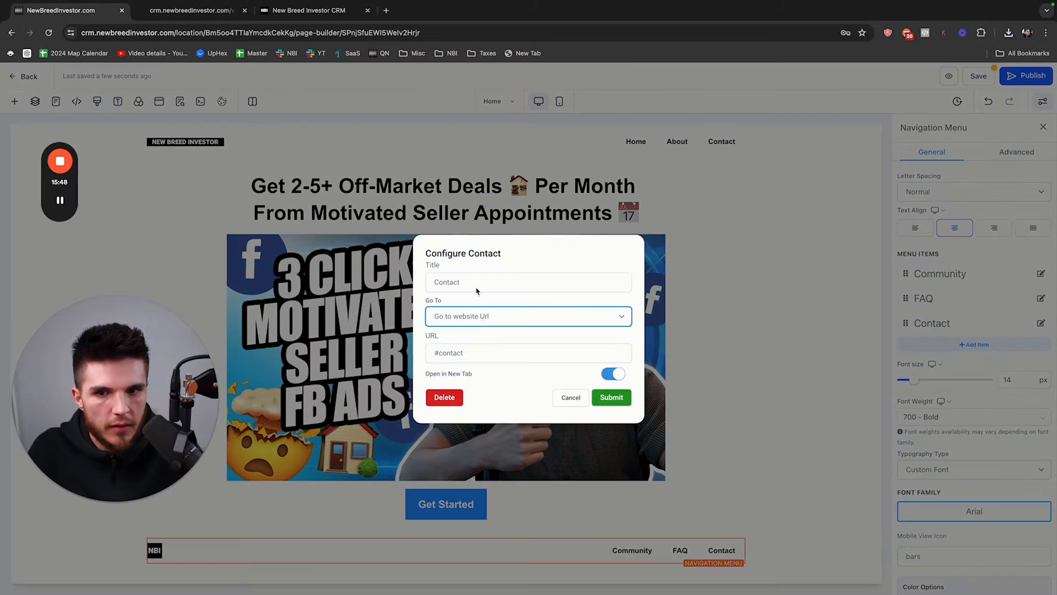
double_click(477, 288)
type("pRIVA")
key("BackSpace")
key("BackSpace")
key("BackSpace")
key("BackSpace")
key("BackSpace")
type("Privacy")
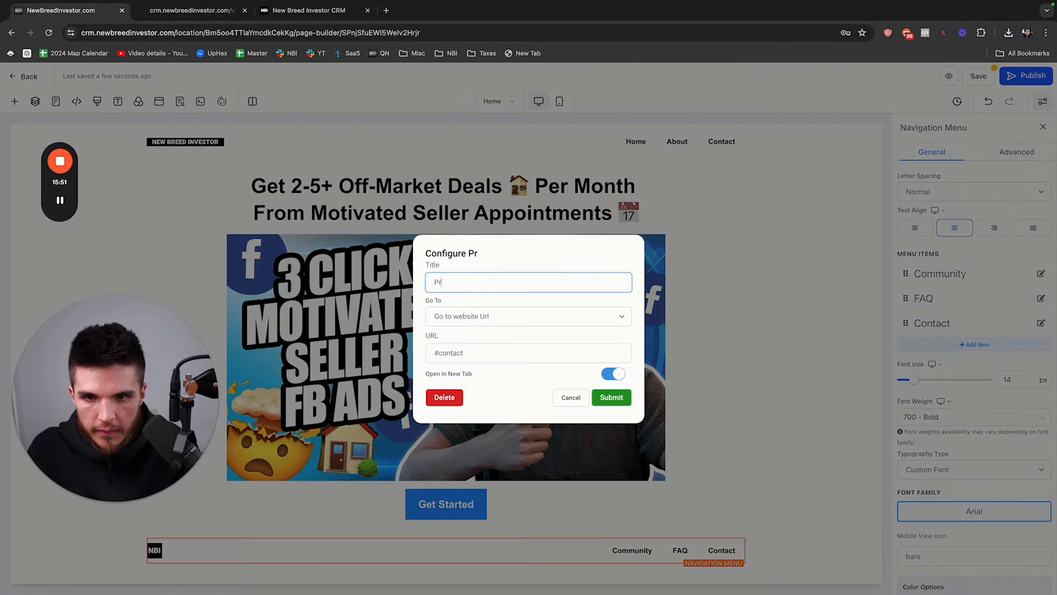
left_click(611, 397)
left_click(979, 78)
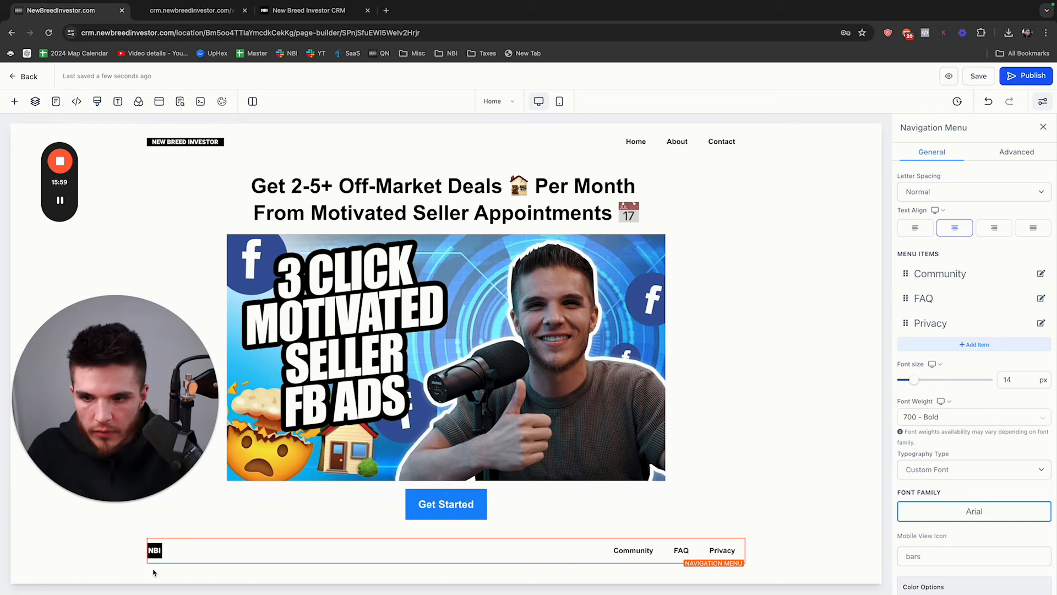
Check the footer section's spacing settings, then save and preview the Home page before returning to the editor.
left_click(142, 549)
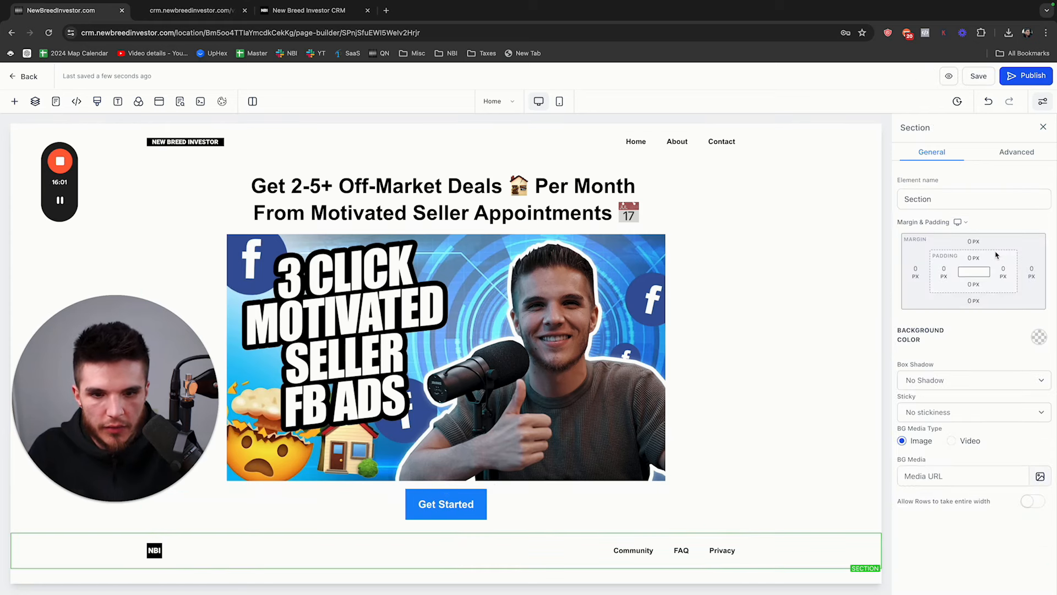
left_click(982, 81)
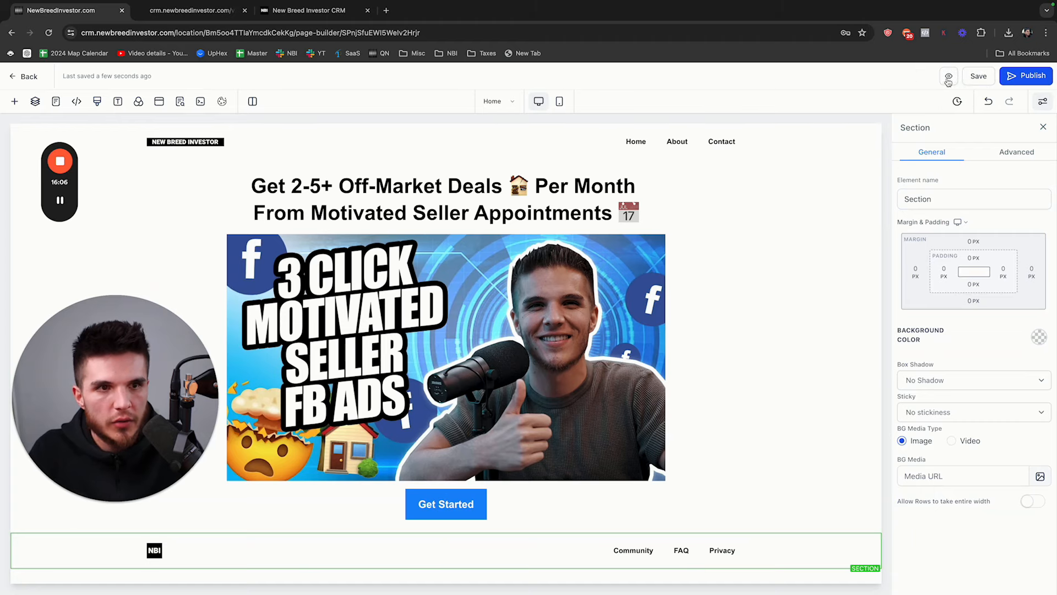
left_click(949, 78)
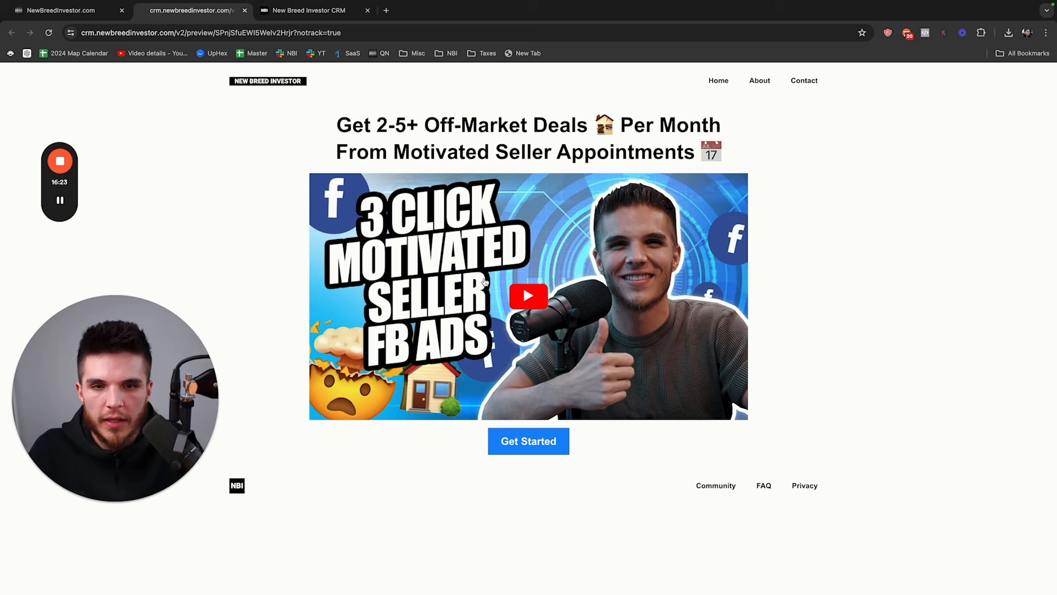
left_click(82, 11)
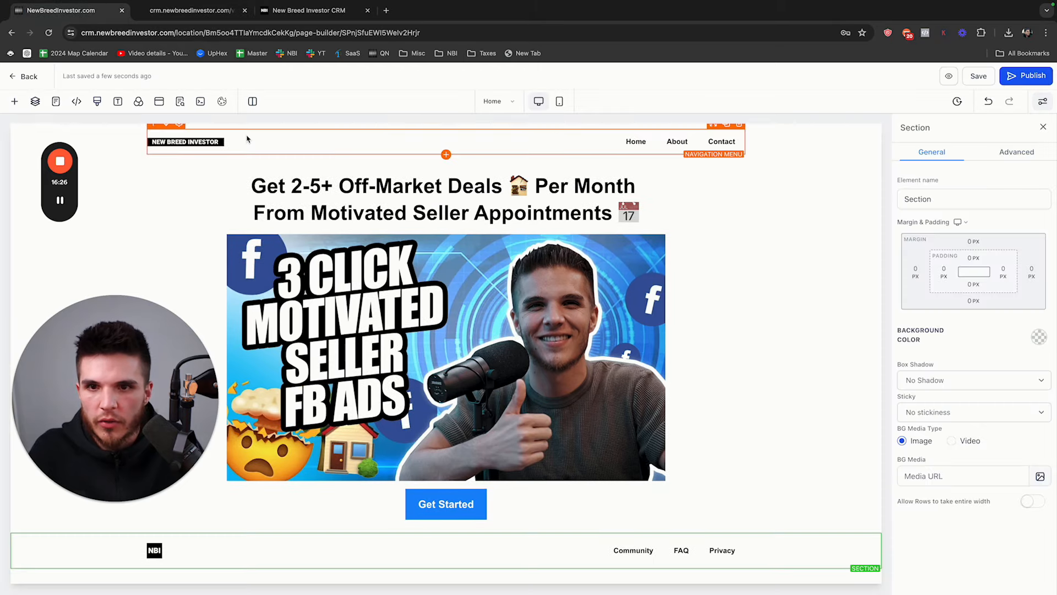
Set the main content section's top and bottom padding to 10 px, then save and preview the page.
left_click(124, 166)
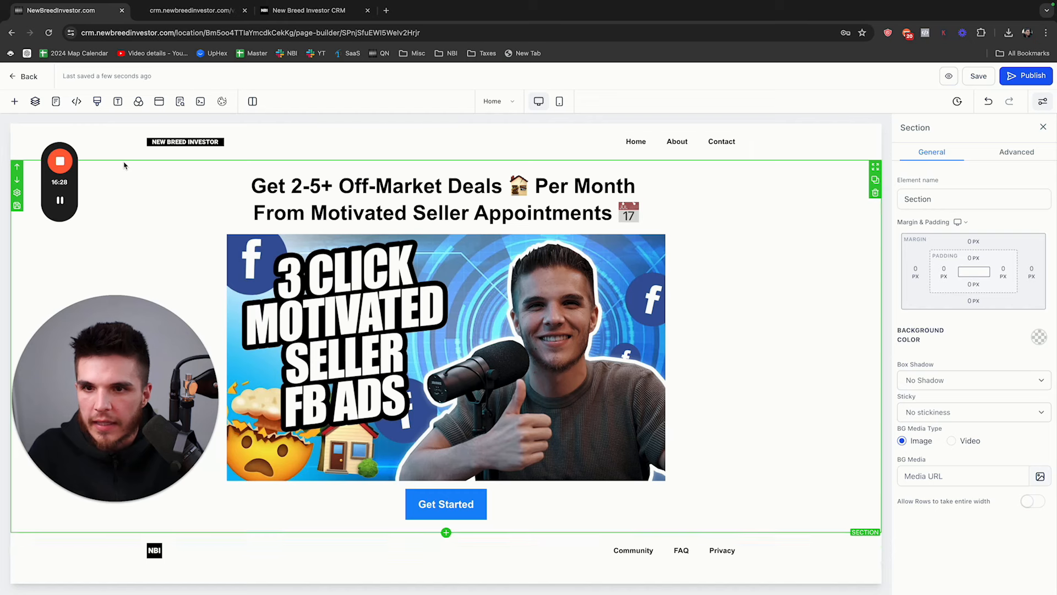
left_click(974, 259)
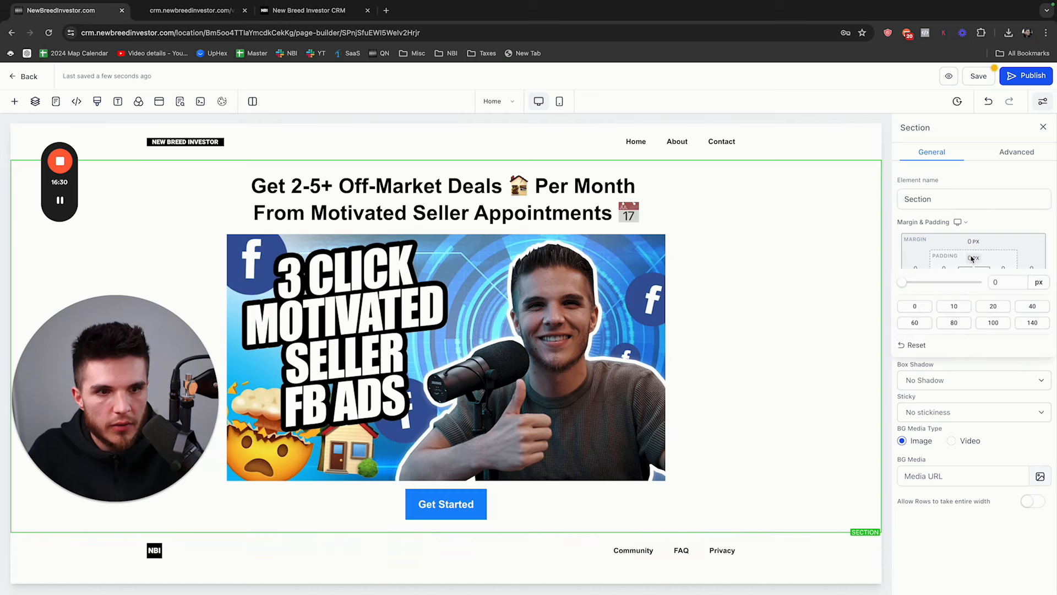
left_click(957, 307)
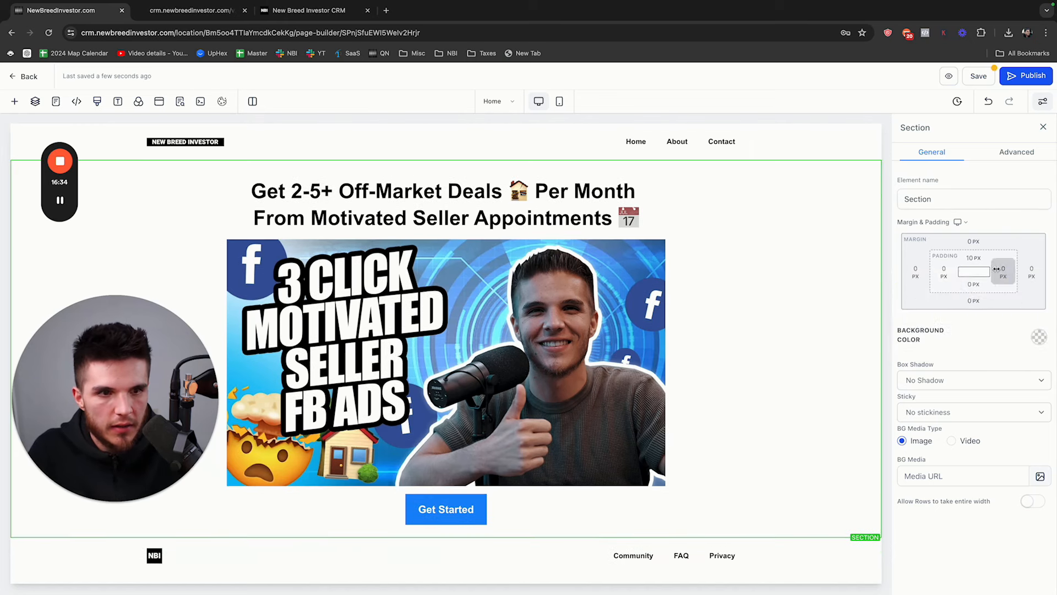
left_click(974, 285)
left_click(956, 333)
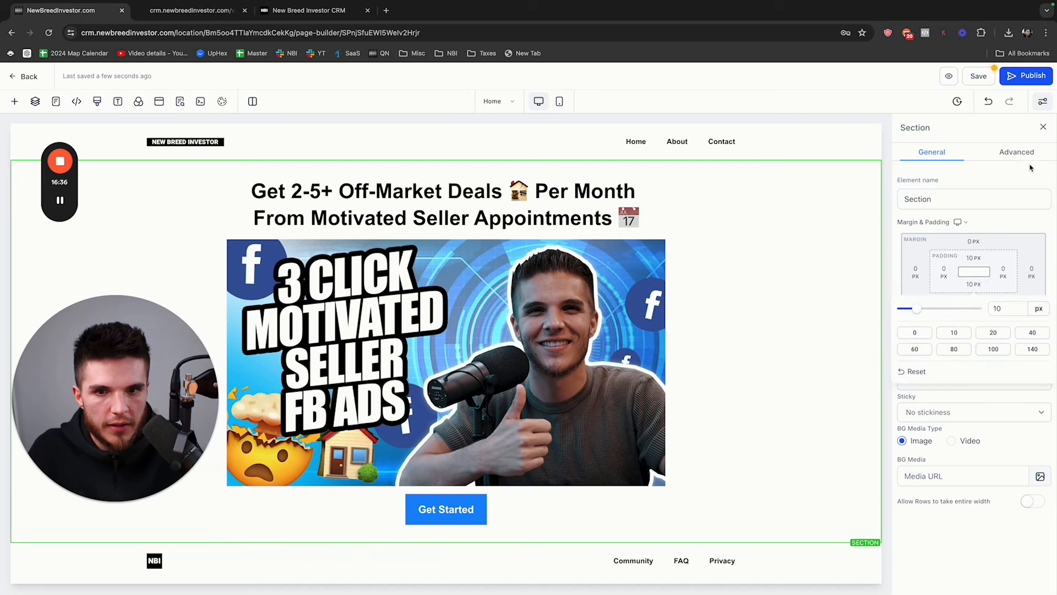
left_click(987, 79)
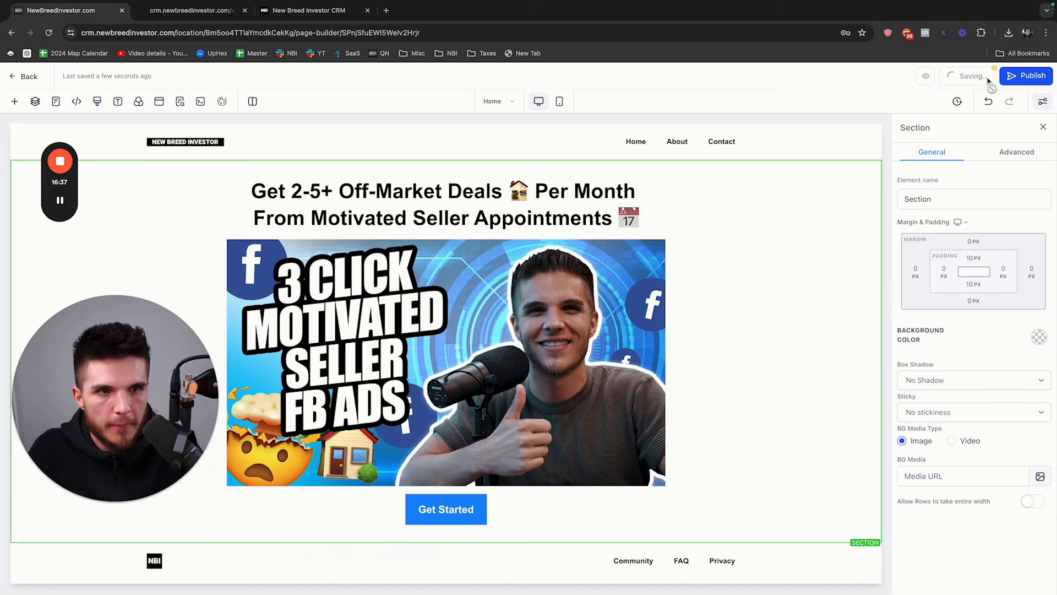
left_click(949, 77)
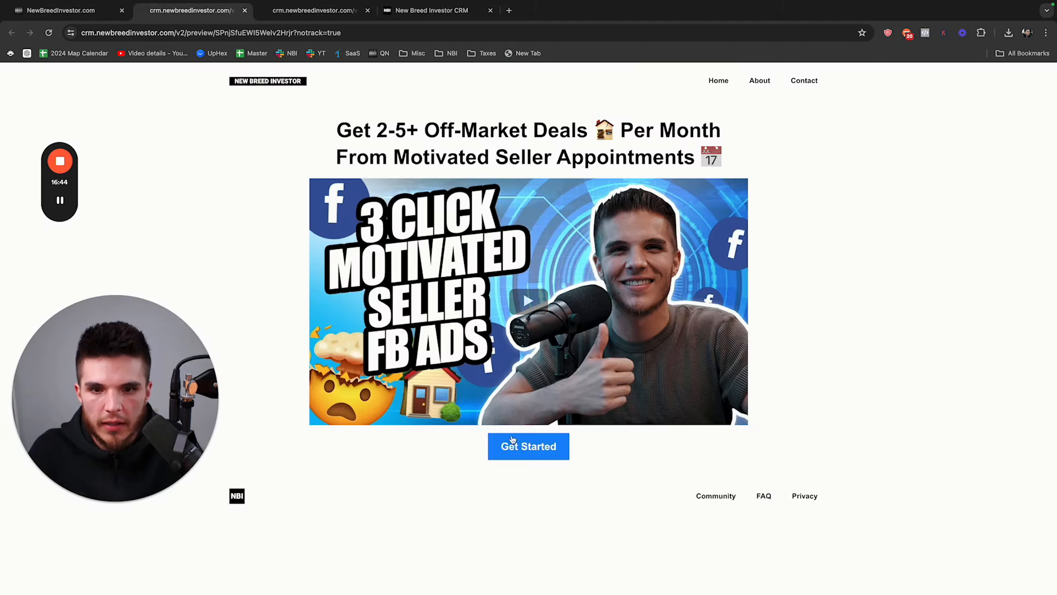
left_click(83, 10)
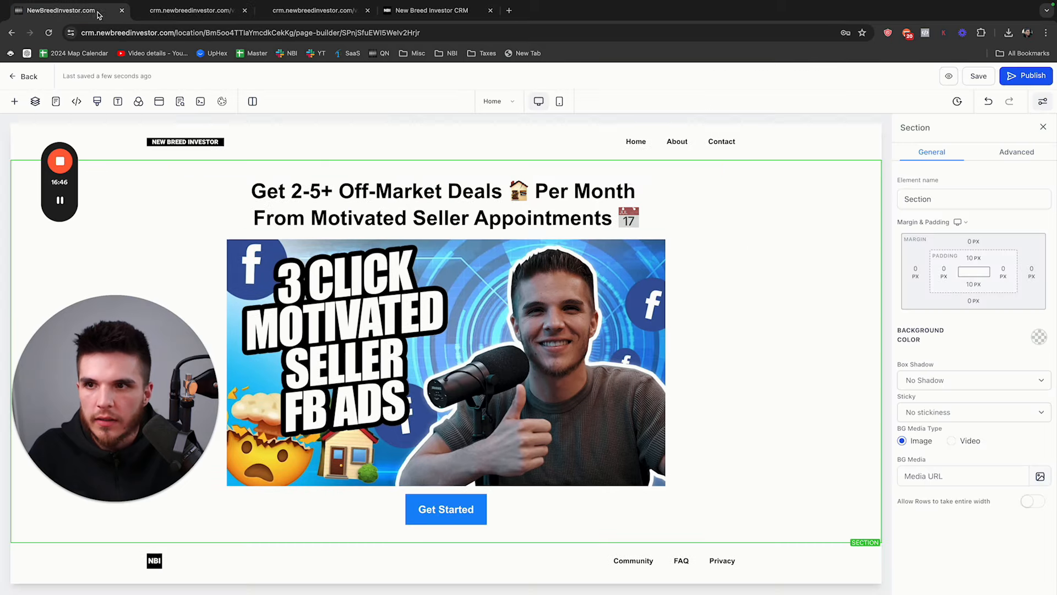
Set the headline's top and bottom padding to 10 px.
left_click(426, 218)
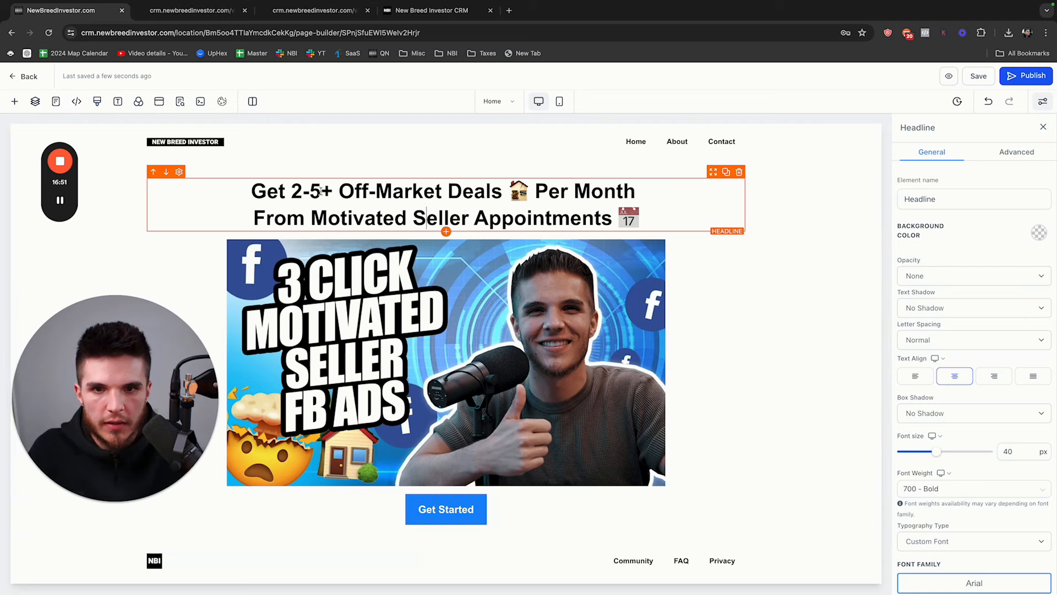
left_click_drag(261, 192, 652, 223)
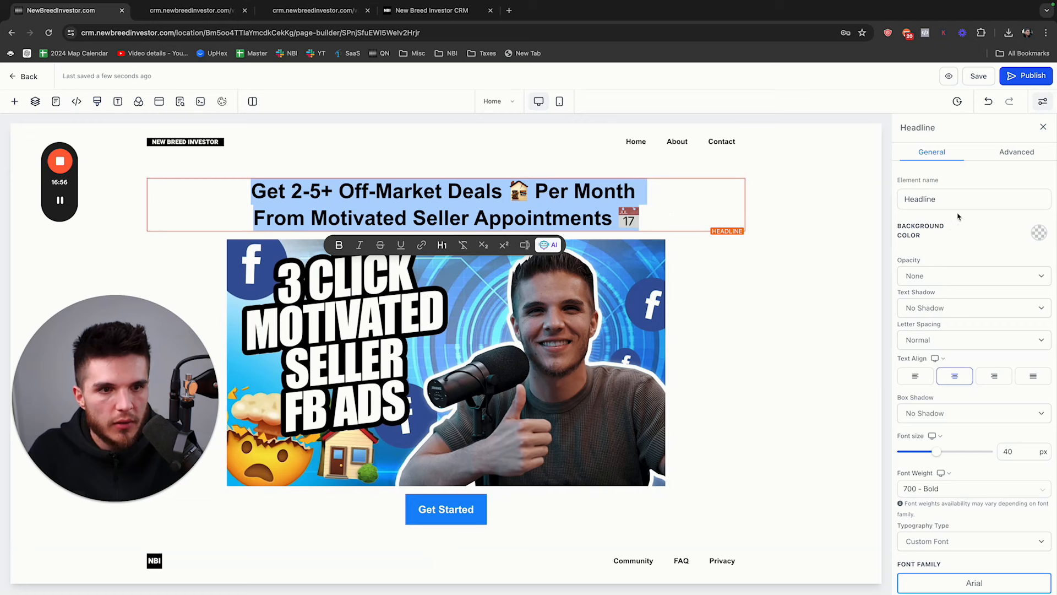
scroll(958, 217, "down", 8)
left_click(973, 509)
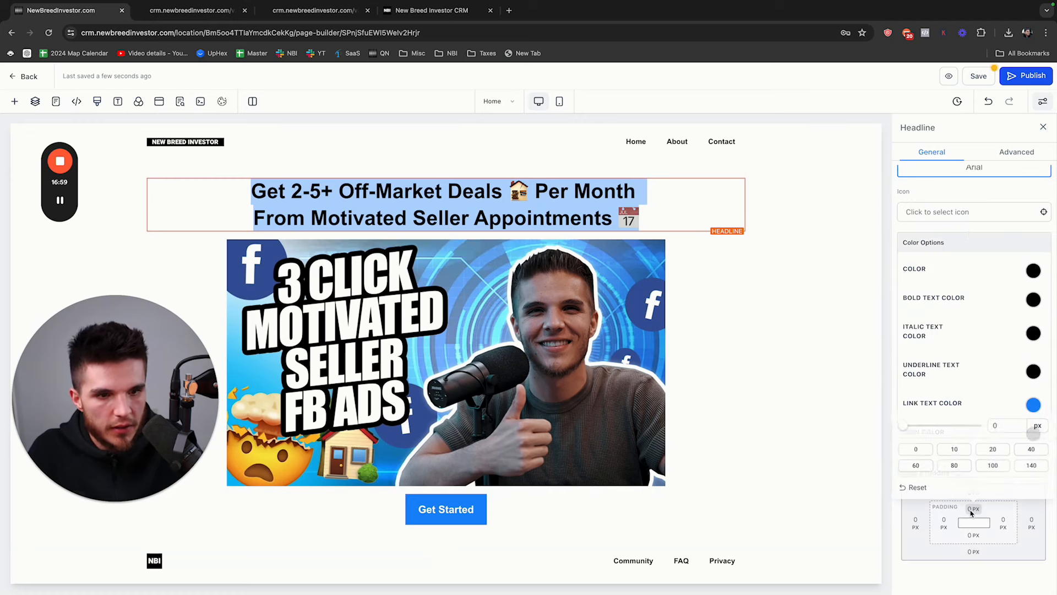
left_click(956, 448)
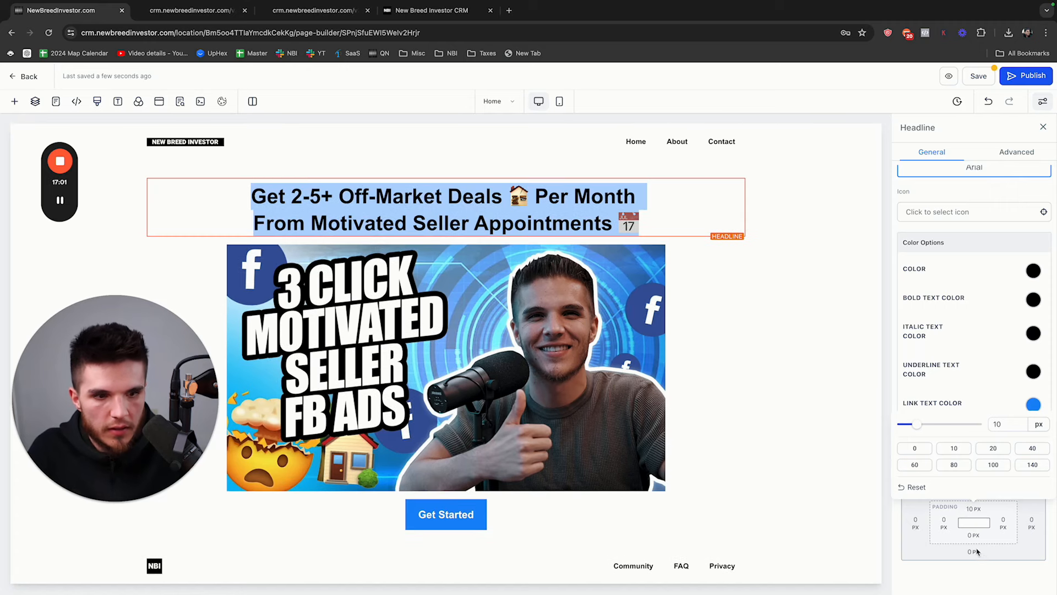
left_click(972, 535)
left_click(954, 474)
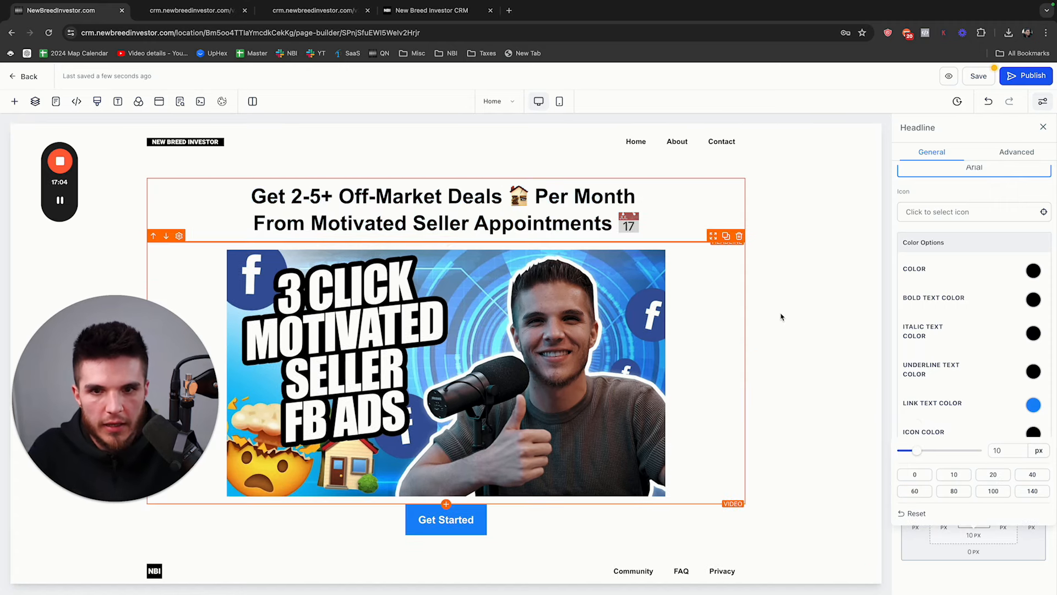
Set the Get Started button's top and bottom padding to 10 px, then save and check the page preview.
scroll(746, 309, "down", 1)
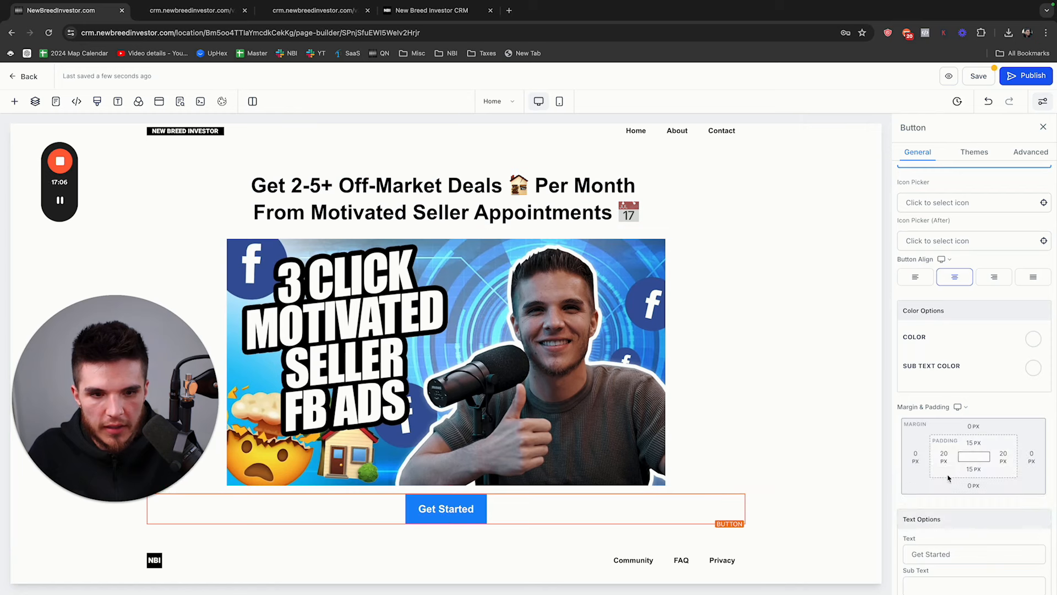
left_click(974, 443)
left_click(957, 491)
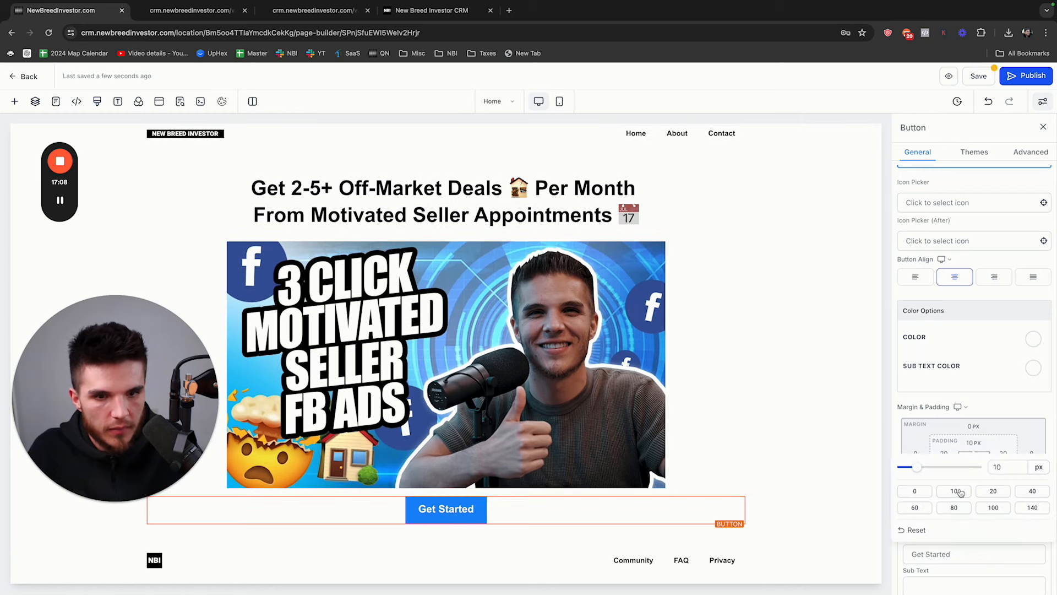
left_click(973, 470)
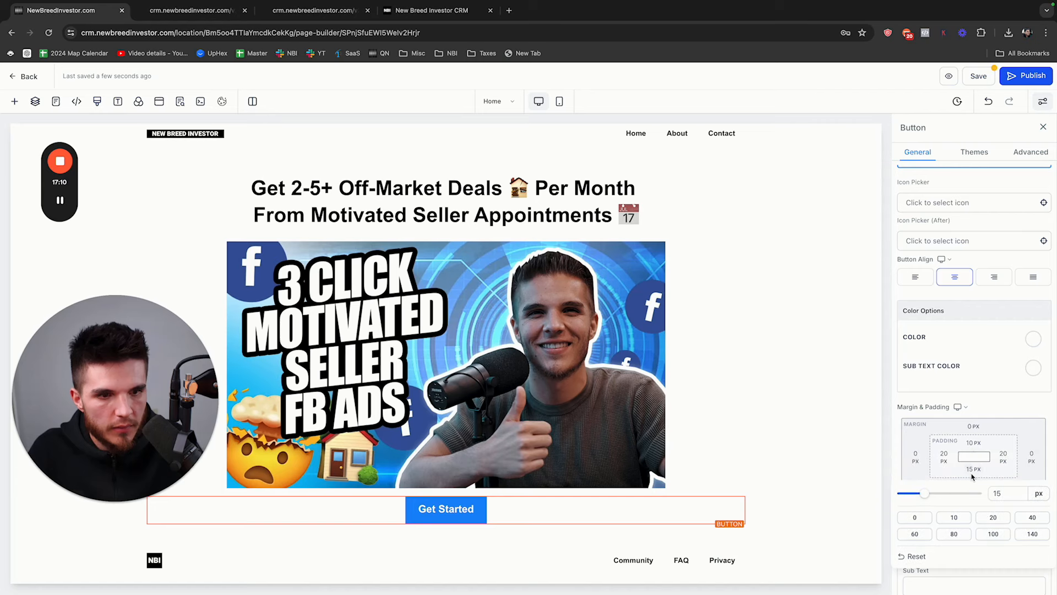
left_click(953, 517)
left_click(978, 76)
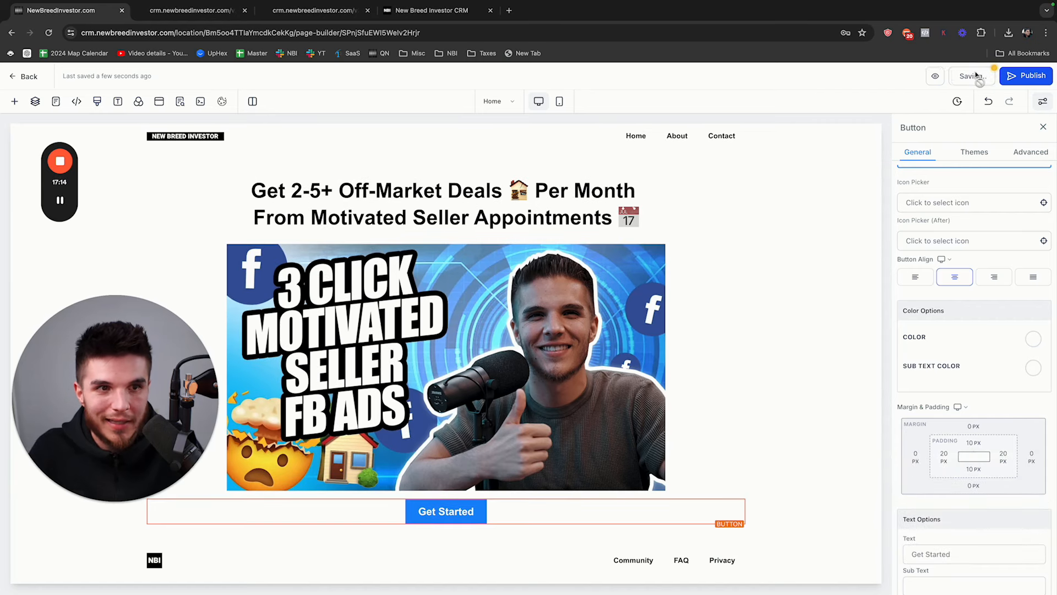
left_click(330, 11)
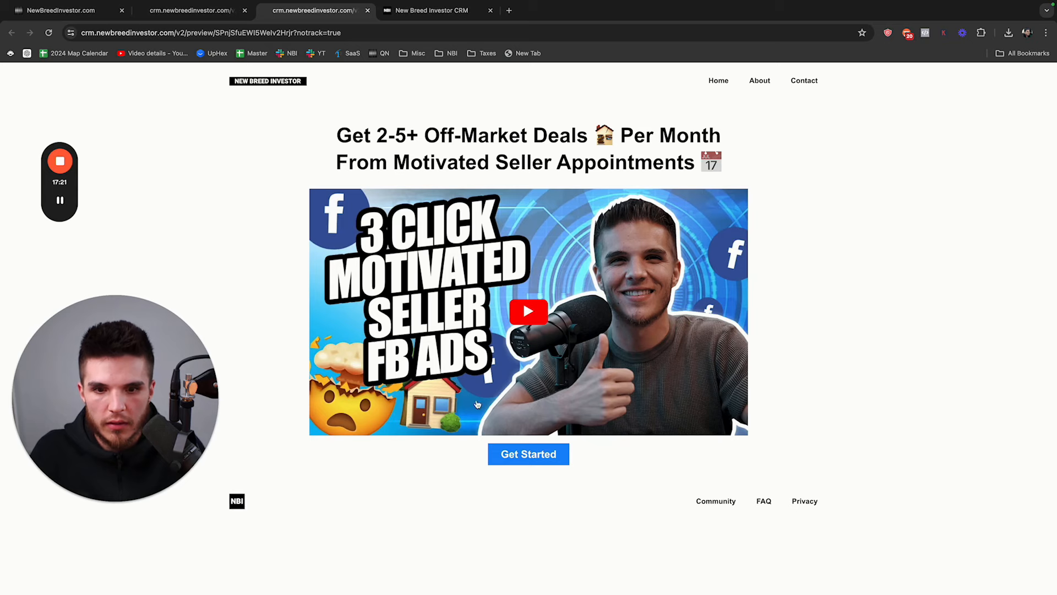
left_click(69, 13)
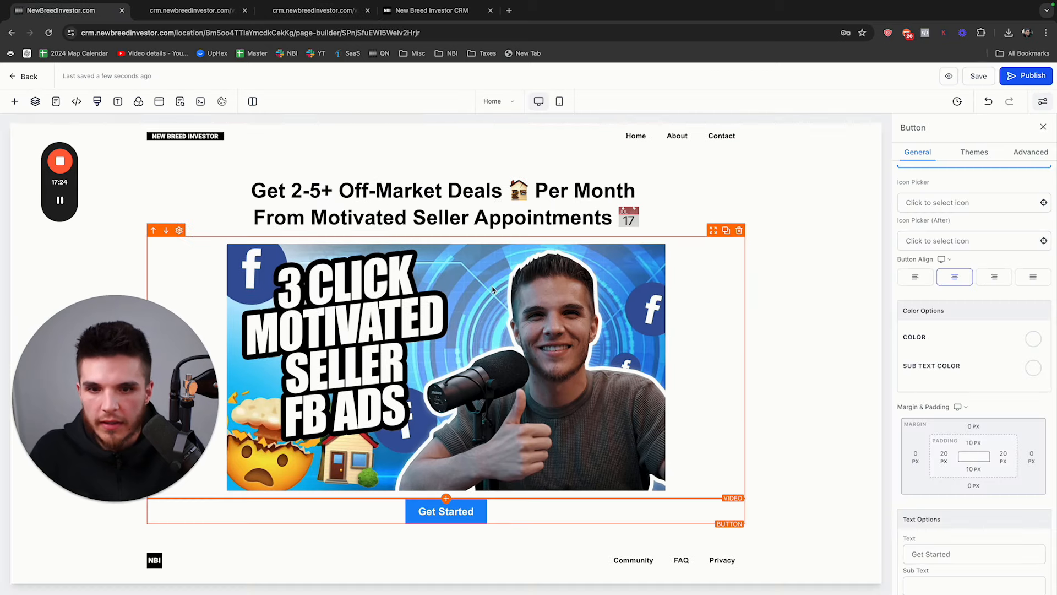
Undo the Get Started button's top and bottom padding changes and review its general and advanced settings.
left_click(988, 101)
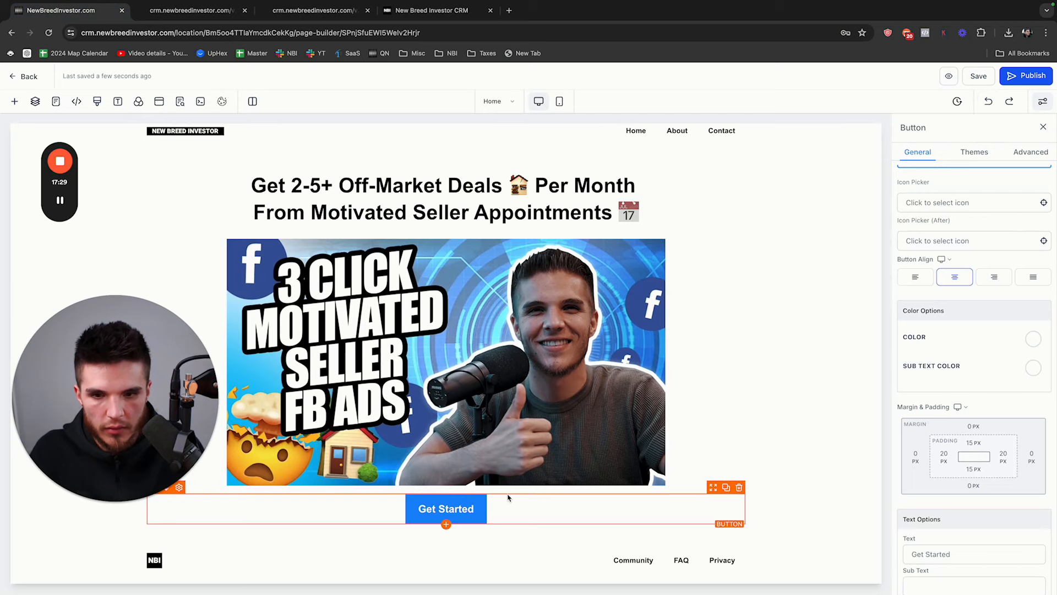
scroll(979, 384, "down", 3)
scroll(980, 384, "up", 5)
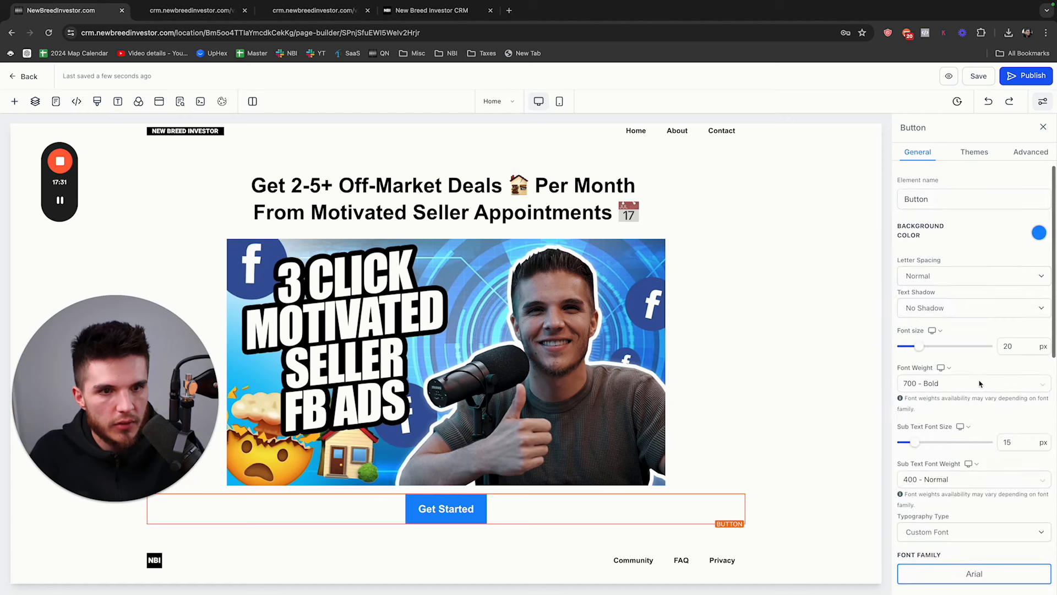
left_click(1013, 152)
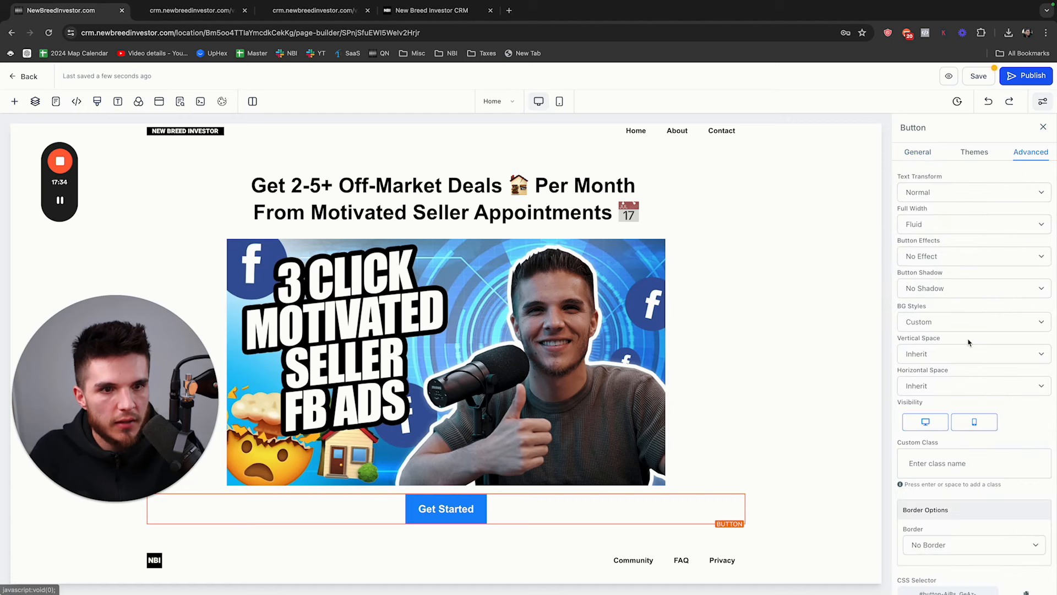
scroll(969, 342, "down", 3)
left_click(933, 153)
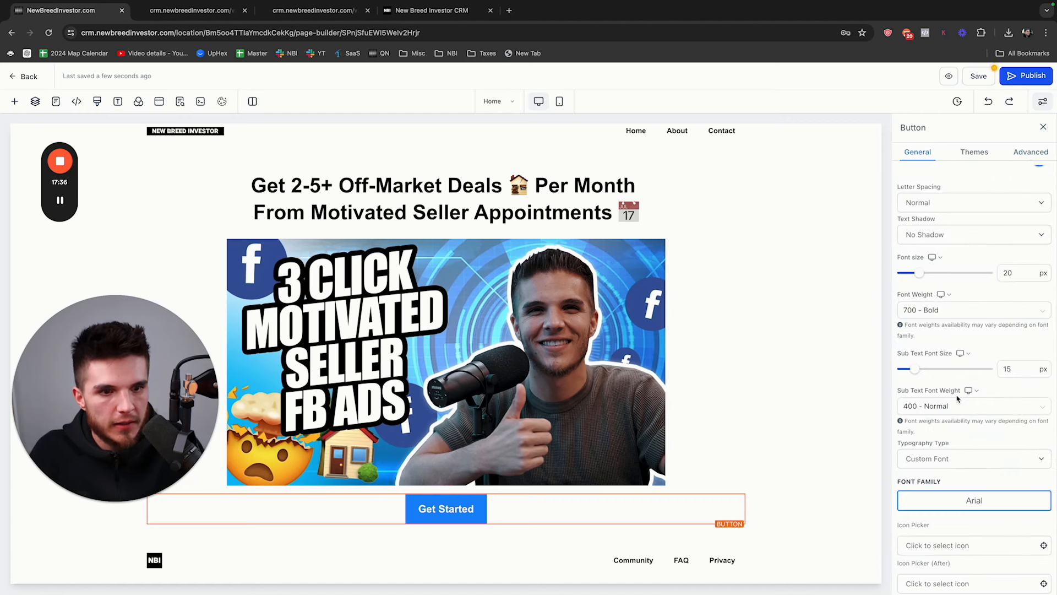
scroll(958, 387, "up", 2)
scroll(958, 386, "down", 5)
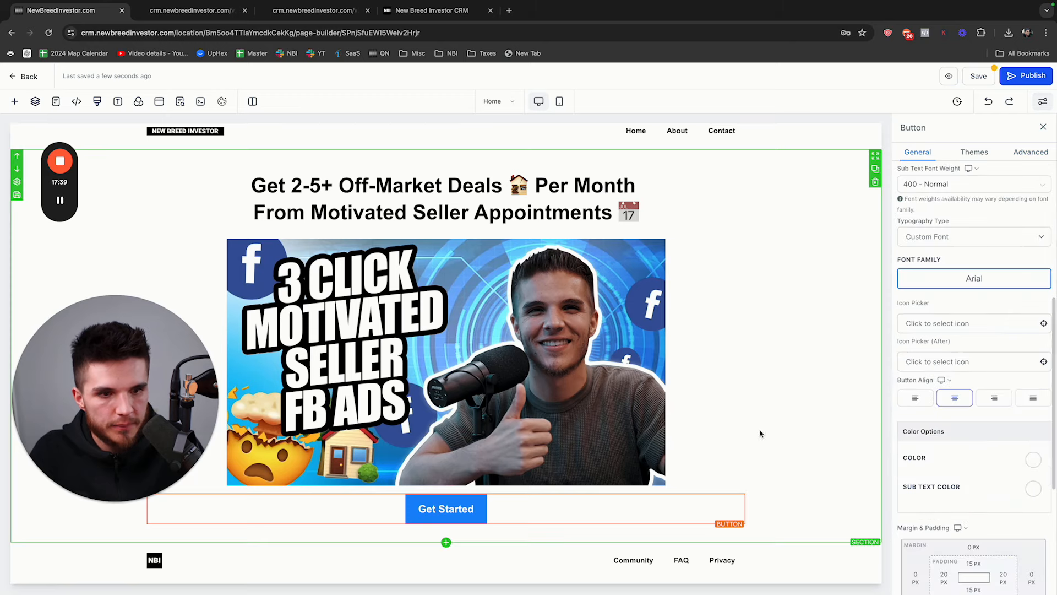
Set the Get Started button's top and bottom margins to 10 px and save the page.
left_click(708, 495)
left_click(708, 501)
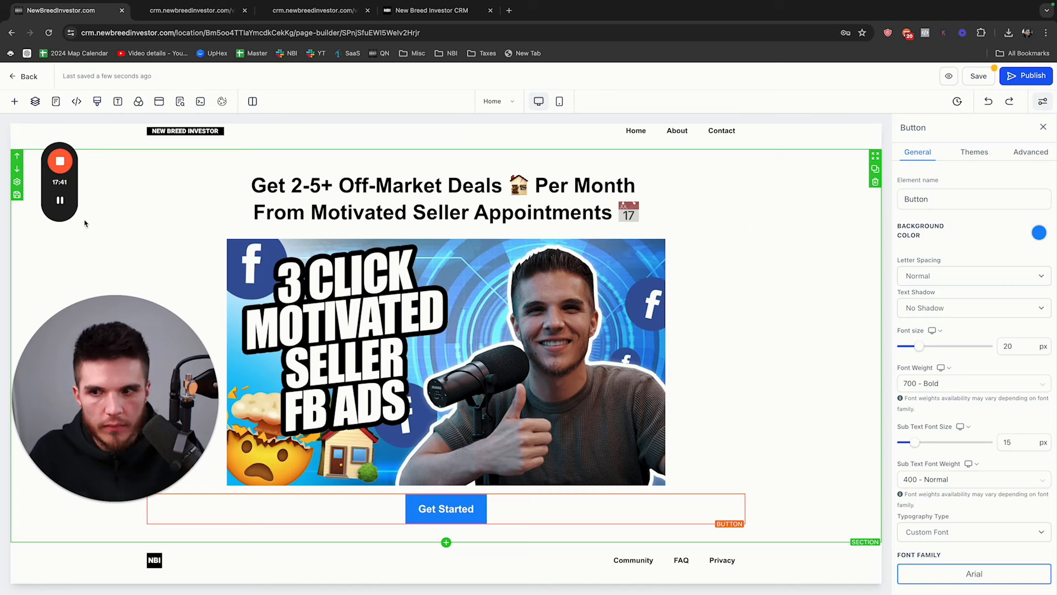
left_click(60, 200)
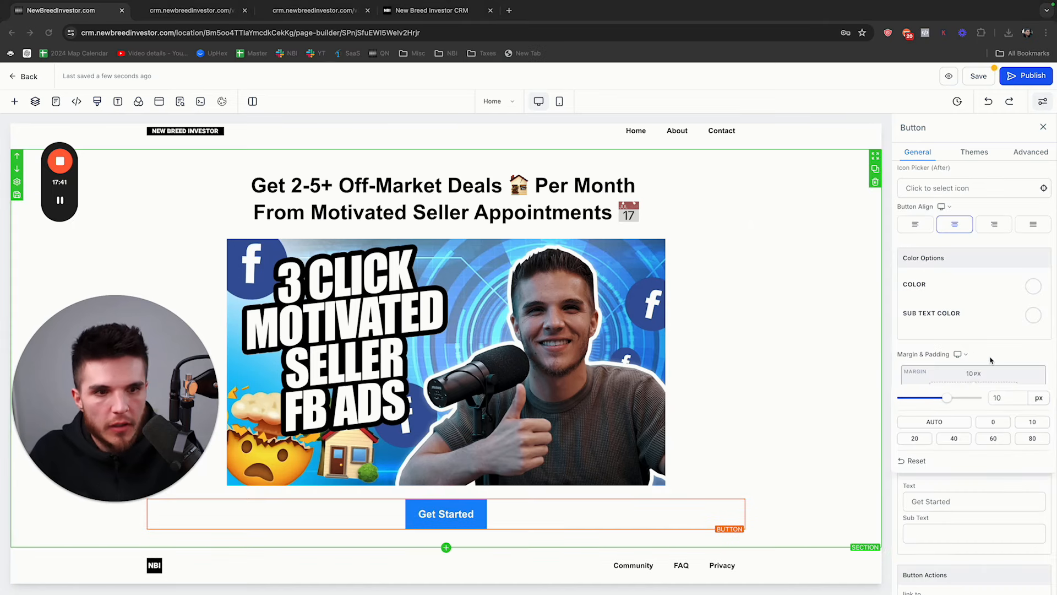
left_click(1002, 368)
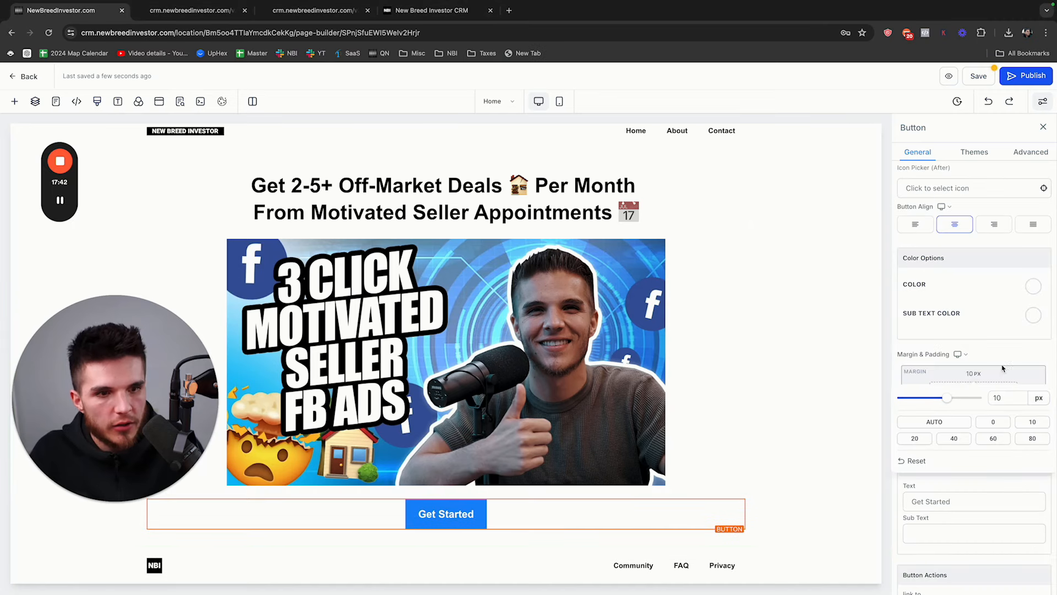
left_click(1036, 364)
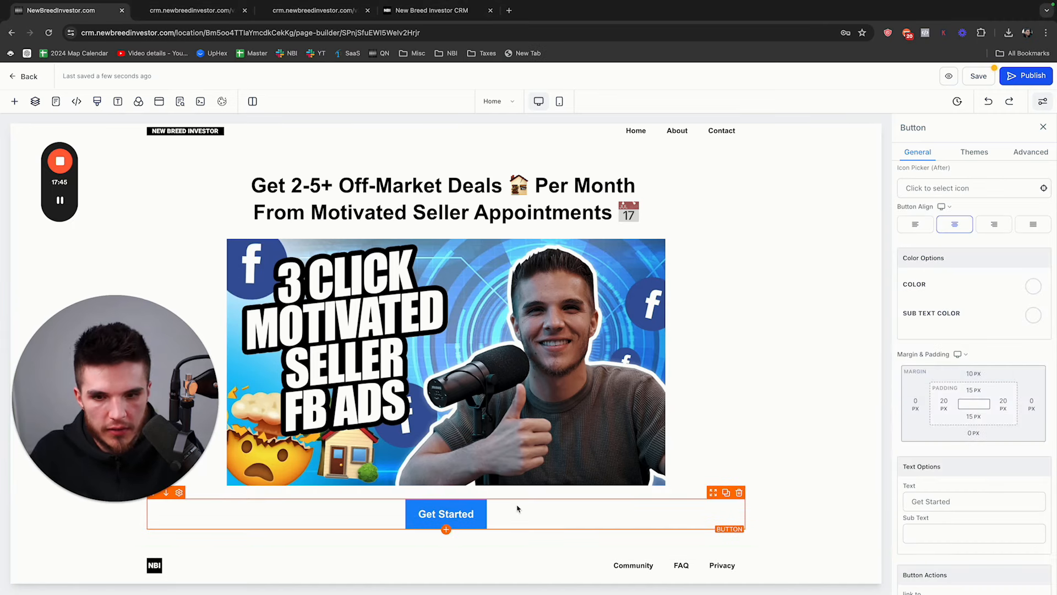
left_click(973, 433)
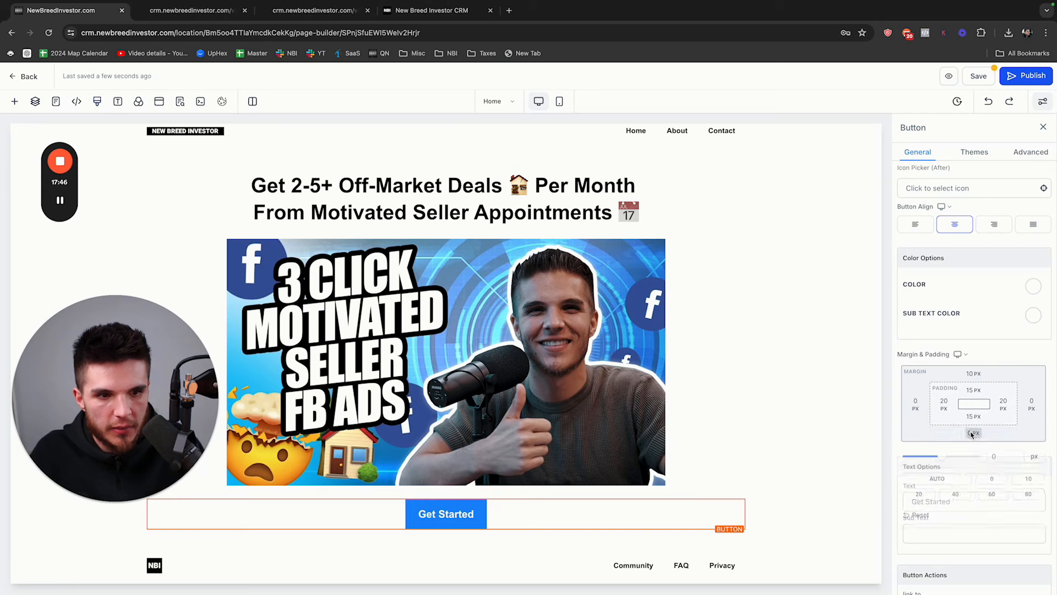
left_click(1032, 482)
left_click(979, 76)
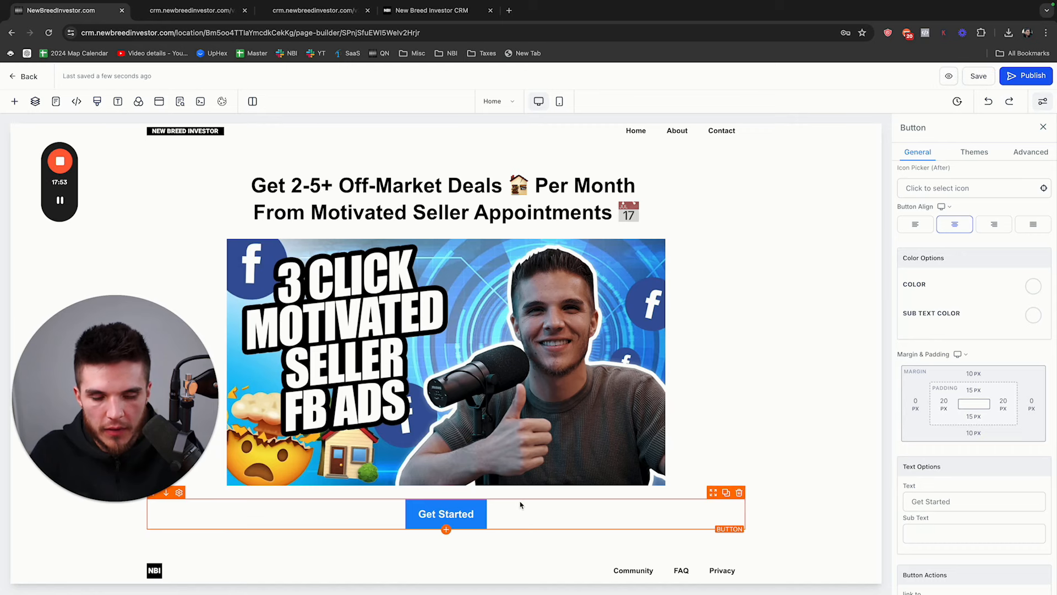
Try a top padding of 140 px on the Get Started button, then undo it.
left_click(974, 391)
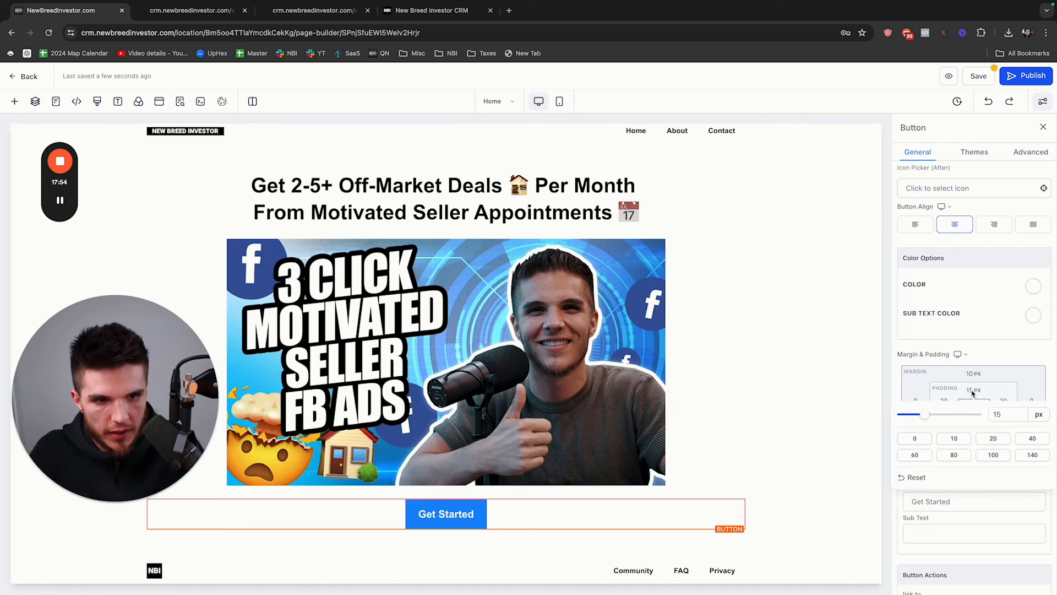
left_click(1032, 455)
scroll(680, 461, "down", 2)
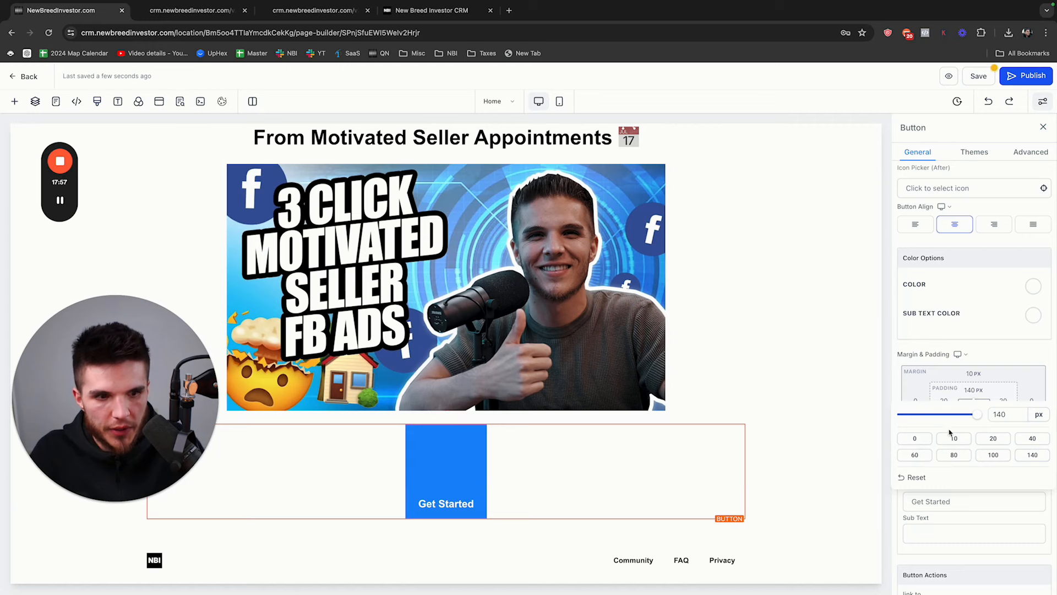
left_click(987, 103)
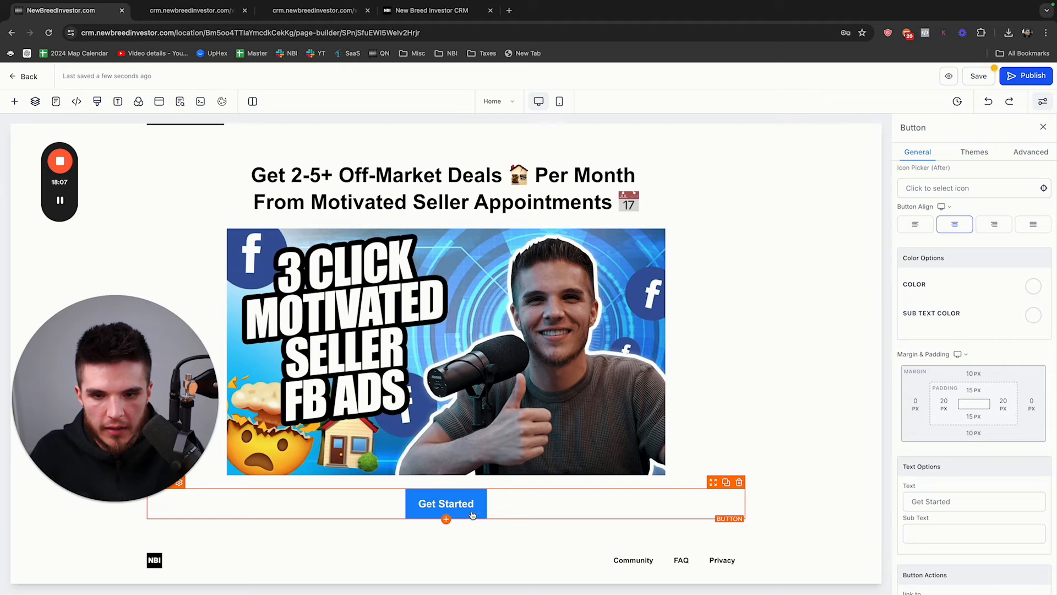
Save the Home page and check it in the reloaded preview, closing the duplicate preview tab.
left_click(978, 77)
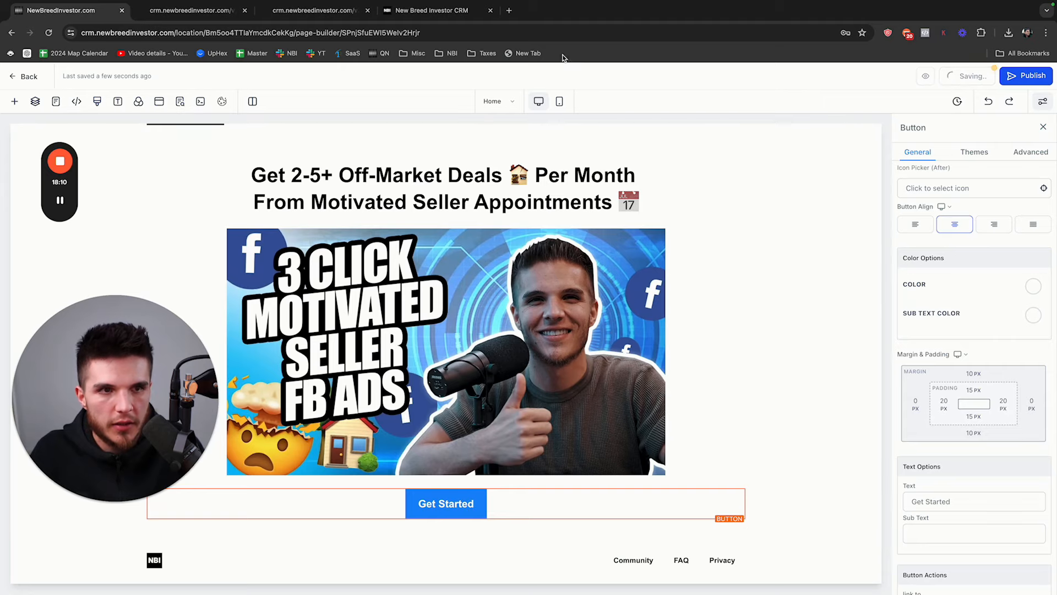
left_click(234, 11)
left_click(244, 11)
left_click(202, 12)
key("super+r")
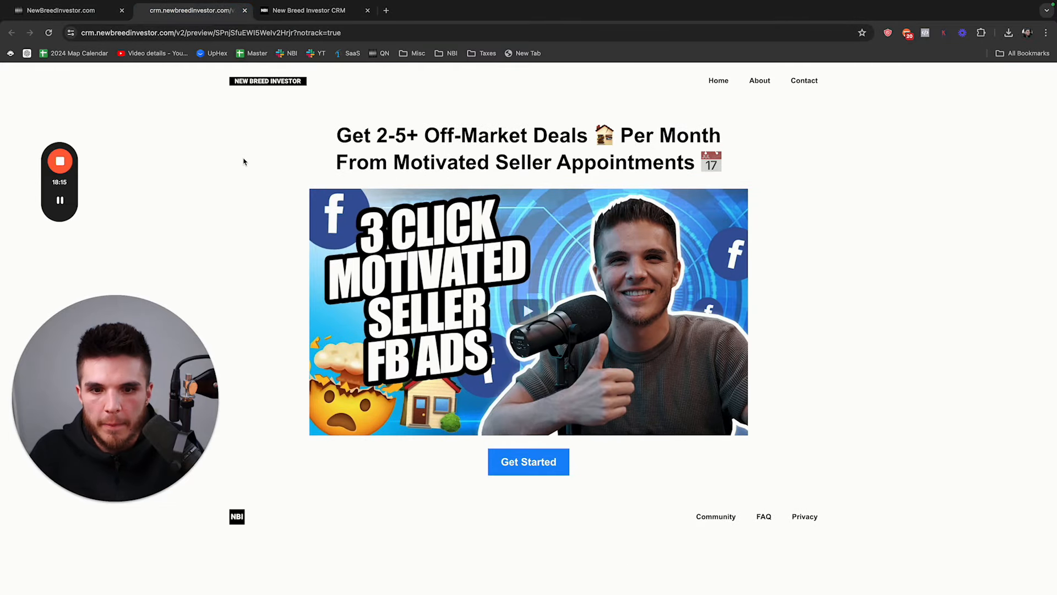
key("super+1")
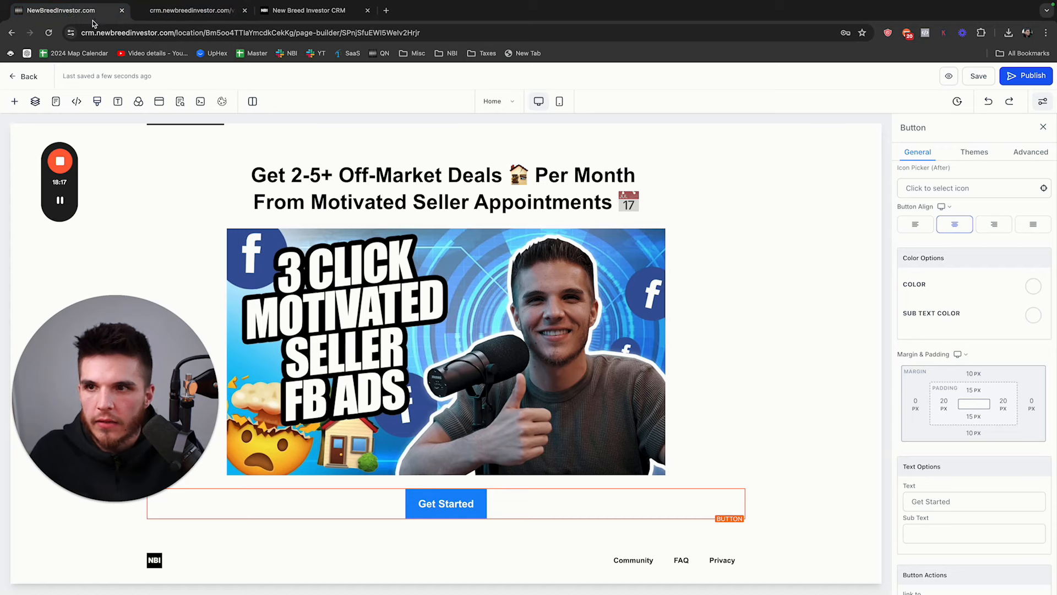
Look through the Get Started button's settings and themes, then examine the spacing in the page preview.
scroll(965, 475, "down", 2)
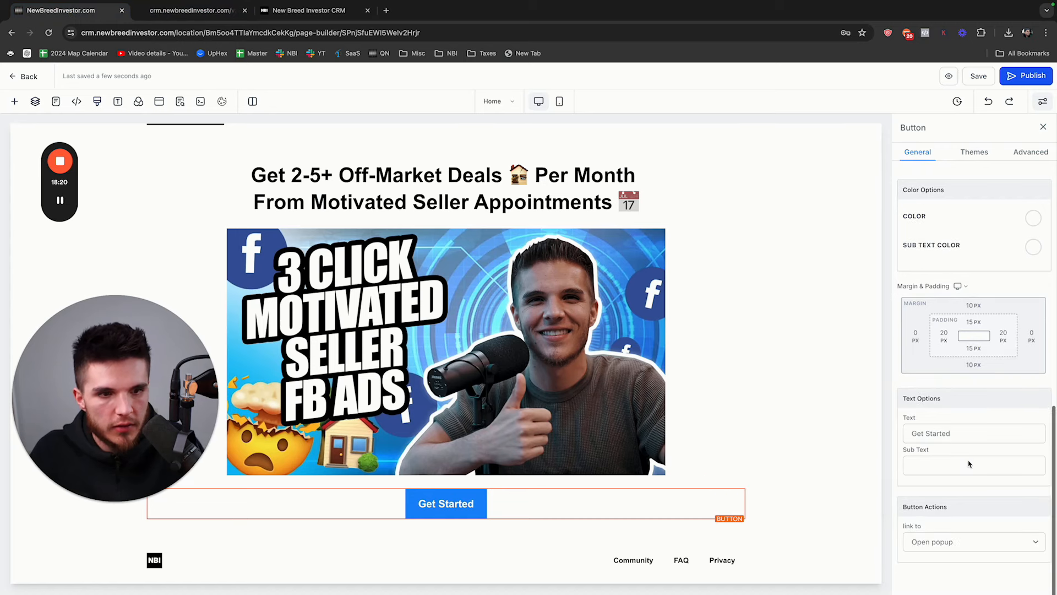
left_click(974, 76)
left_click(963, 151)
scroll(968, 265, "down", 2)
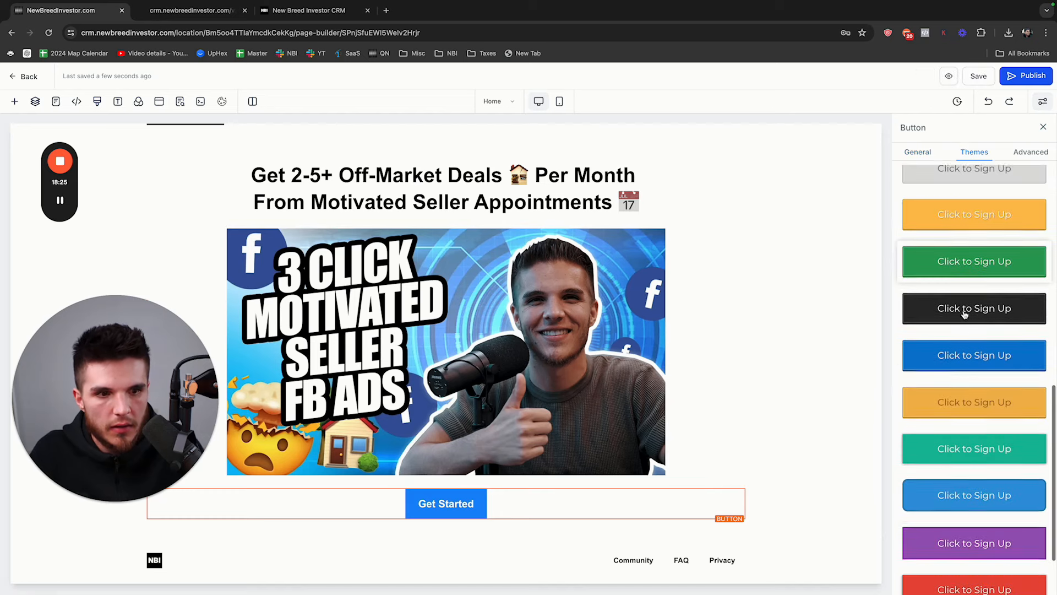
left_click(210, 12)
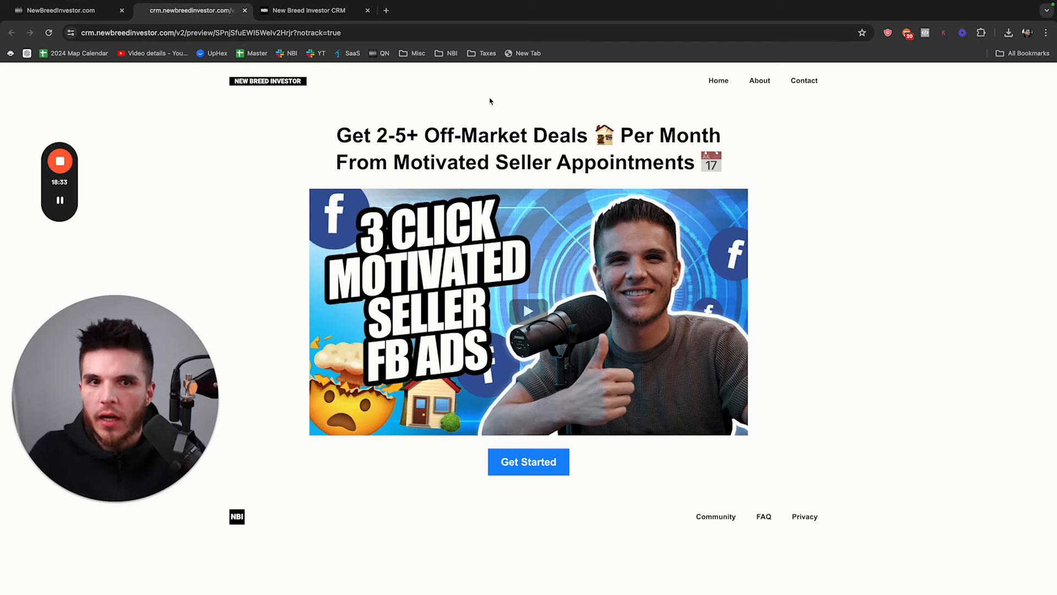
scroll(322, 87, "up", 2)
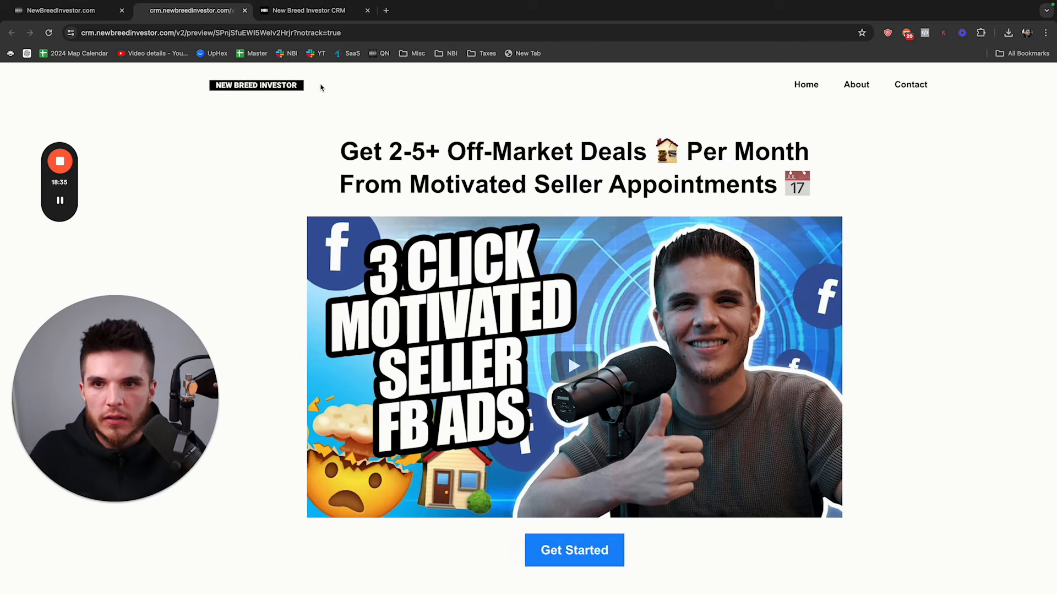
scroll(805, 88, "down", 2)
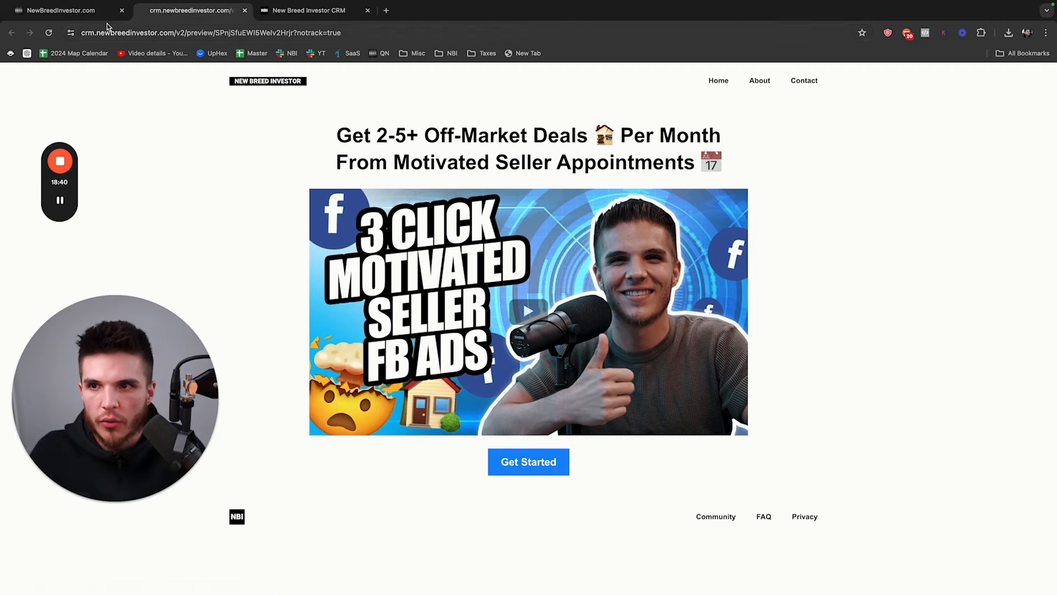
Set the header navigation menu's vertical item spacing to 30 and save the page.
key("ctrl+shift+Tab")
left_click(683, 145)
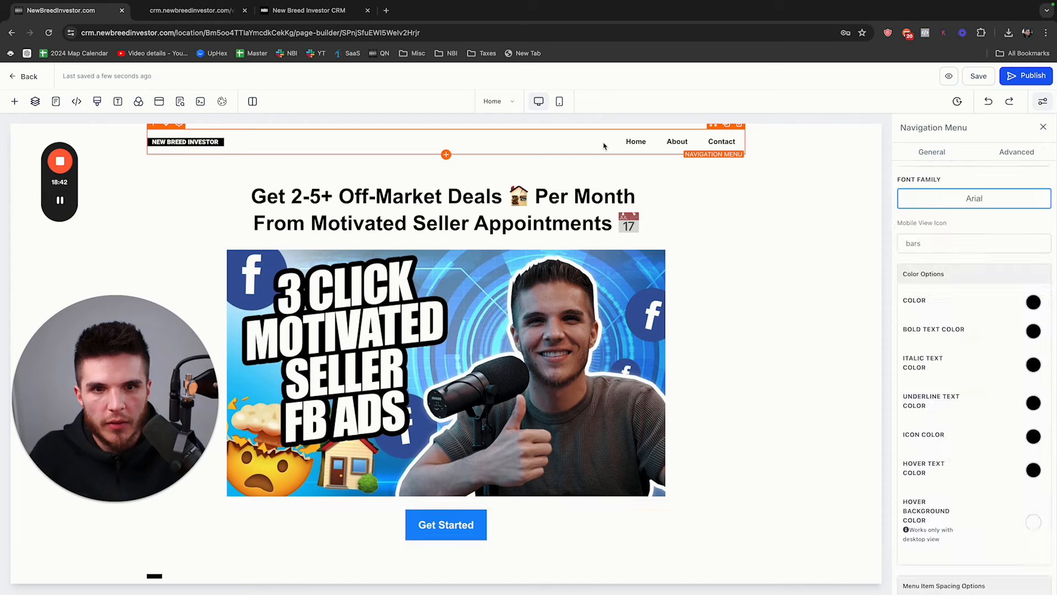
scroll(962, 362, "down", 5)
scroll(963, 363, "down", 1)
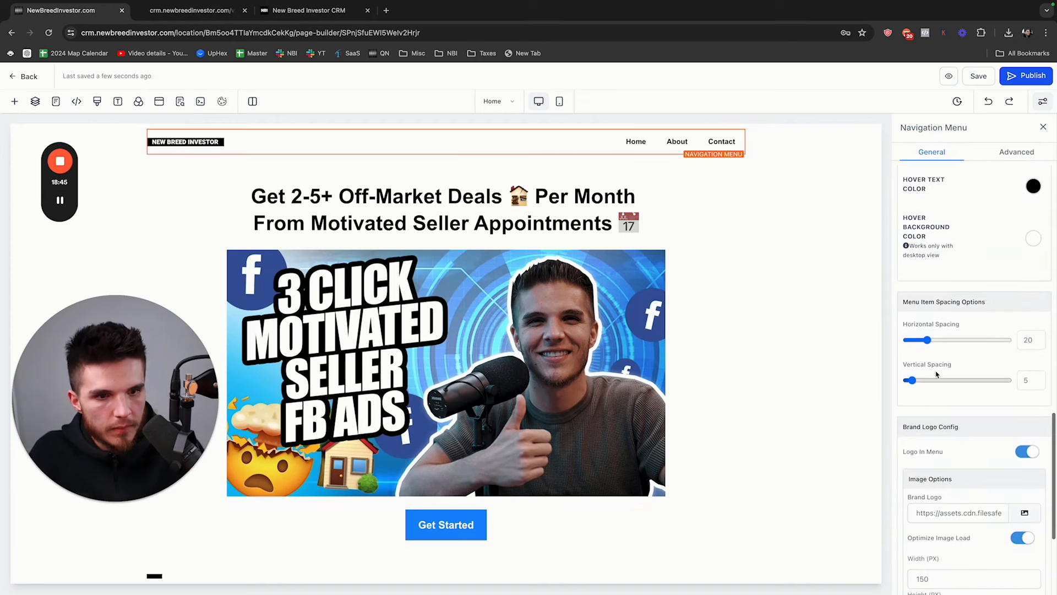
left_click_drag(910, 380, 938, 384)
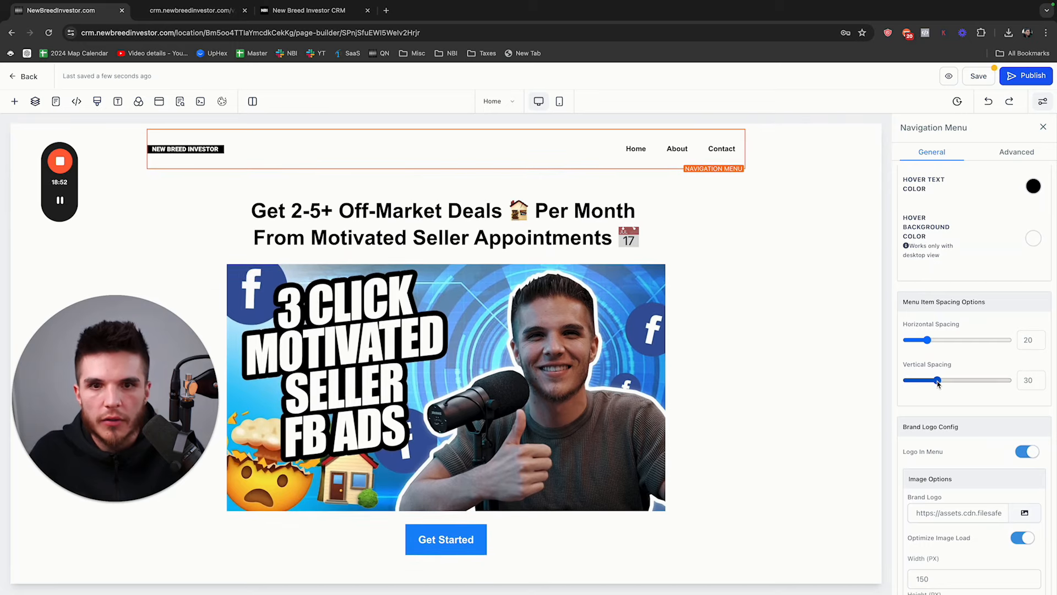
left_click(979, 80)
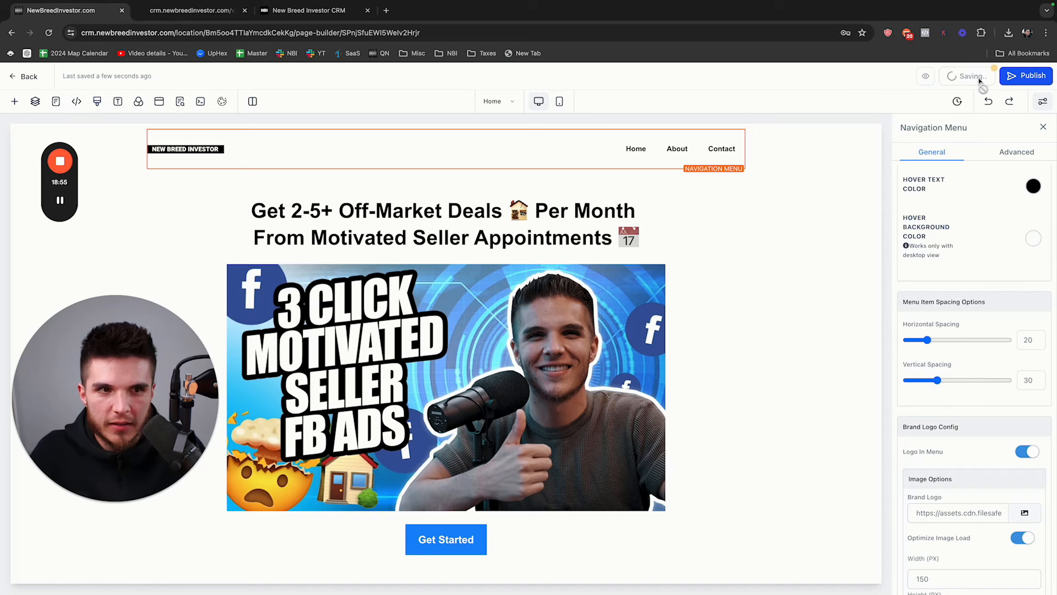
Save and preview the Home page, then undo the navigation menu's vertical spacing change.
scroll(986, 308, "down", 4)
scroll(992, 275, "up", 8)
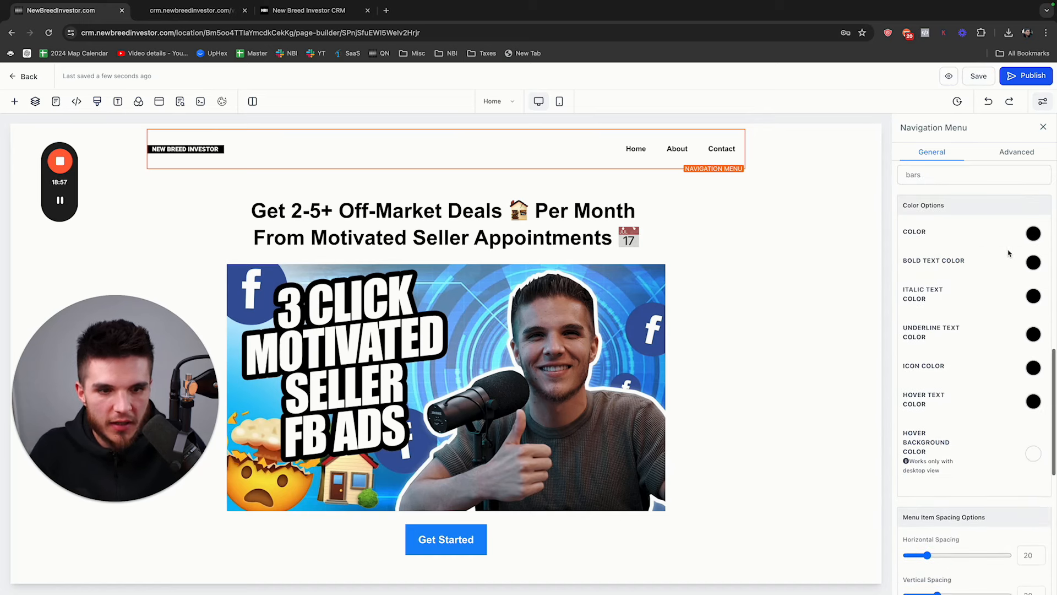
left_click(1043, 127)
left_click(980, 78)
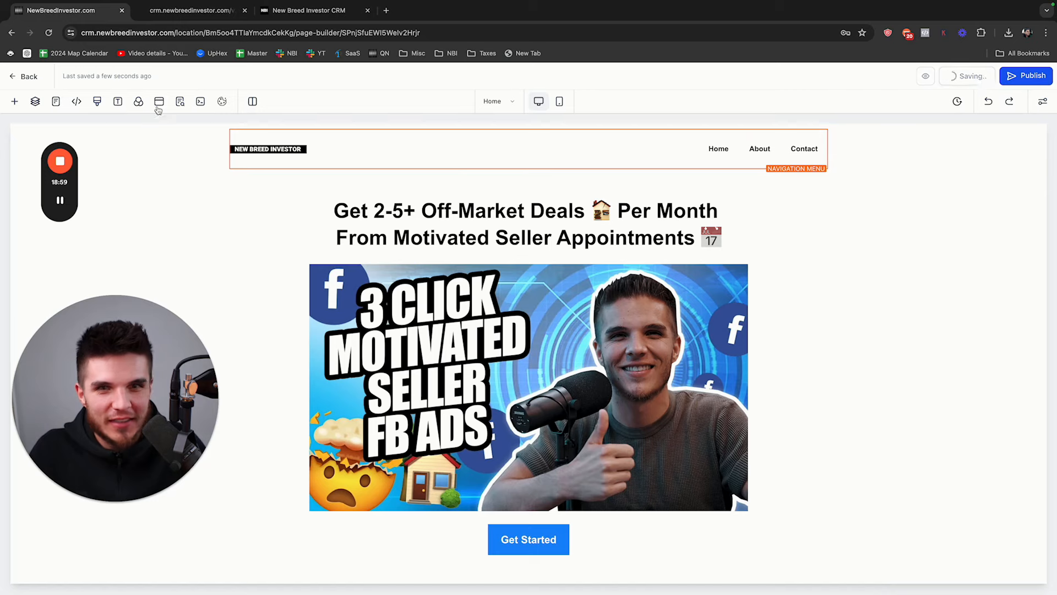
left_click(175, 12)
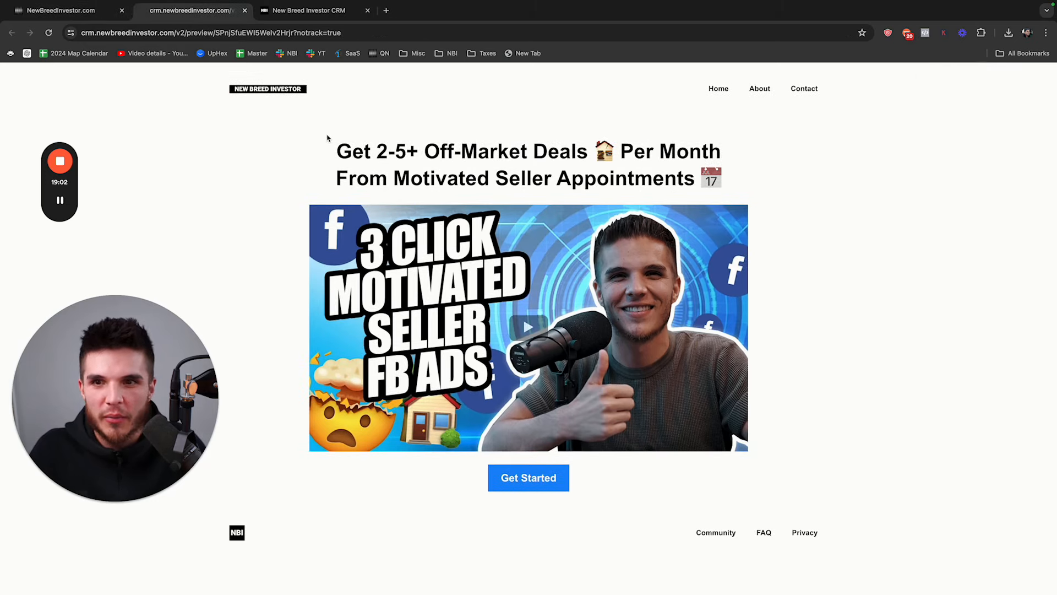
left_click(61, 10)
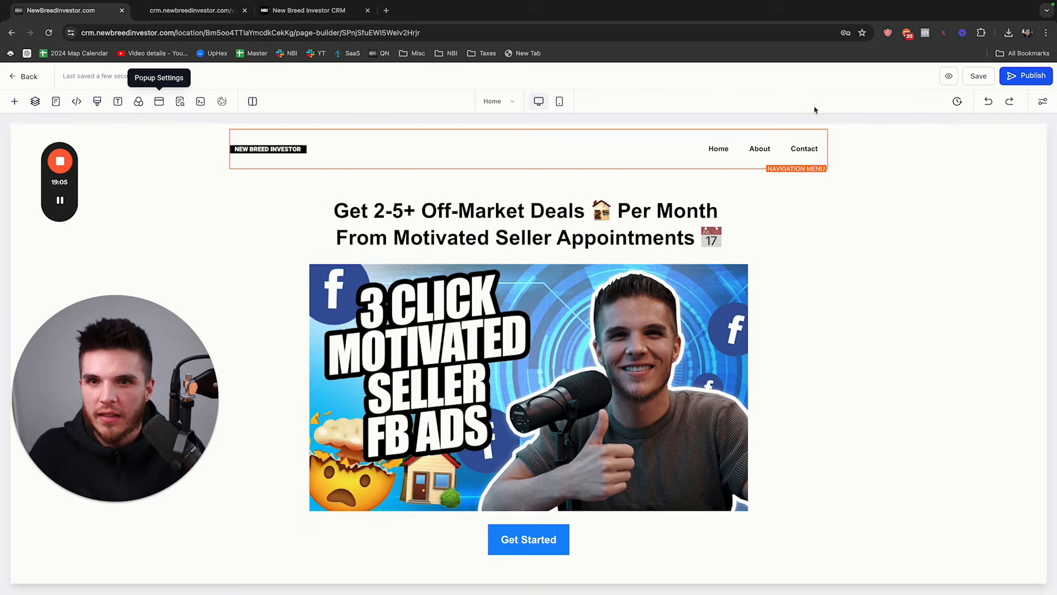
left_click(989, 103)
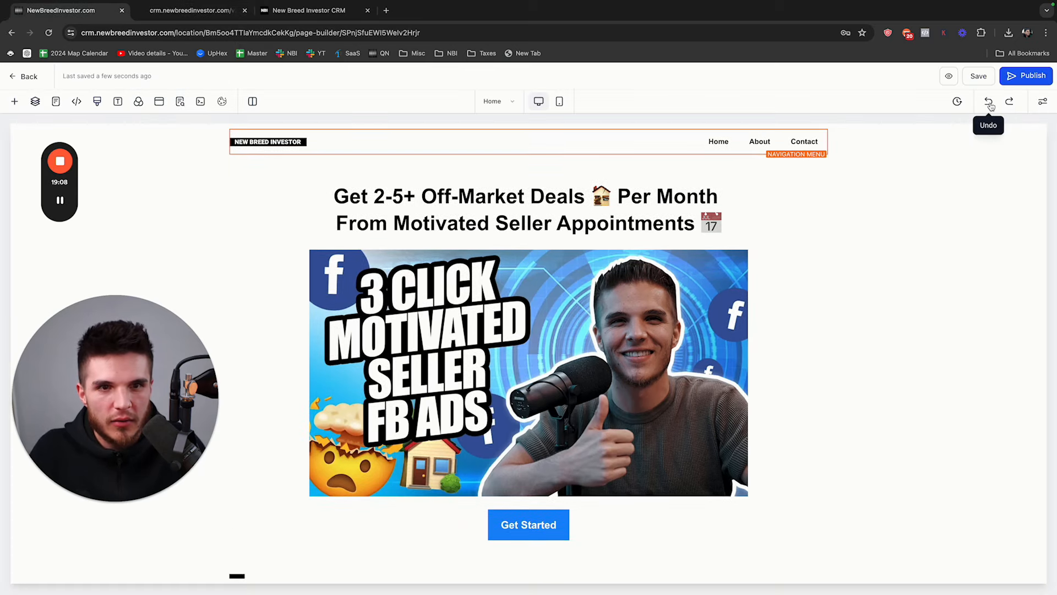
Set the header navigation menu's top margin to 5 px.
left_click(773, 145)
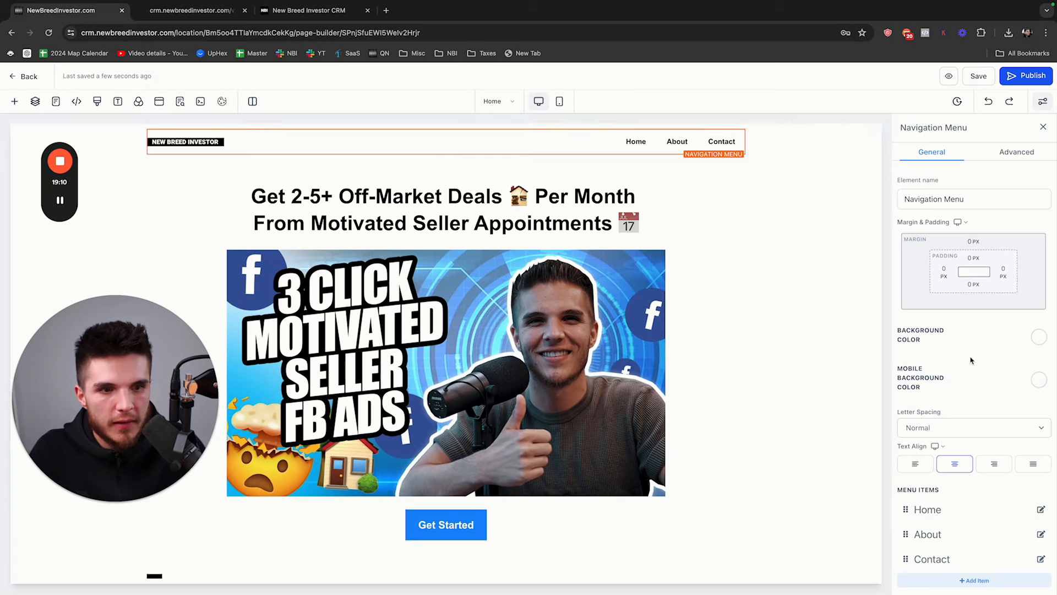
scroll(972, 360, "down", 4)
left_click(57, 201)
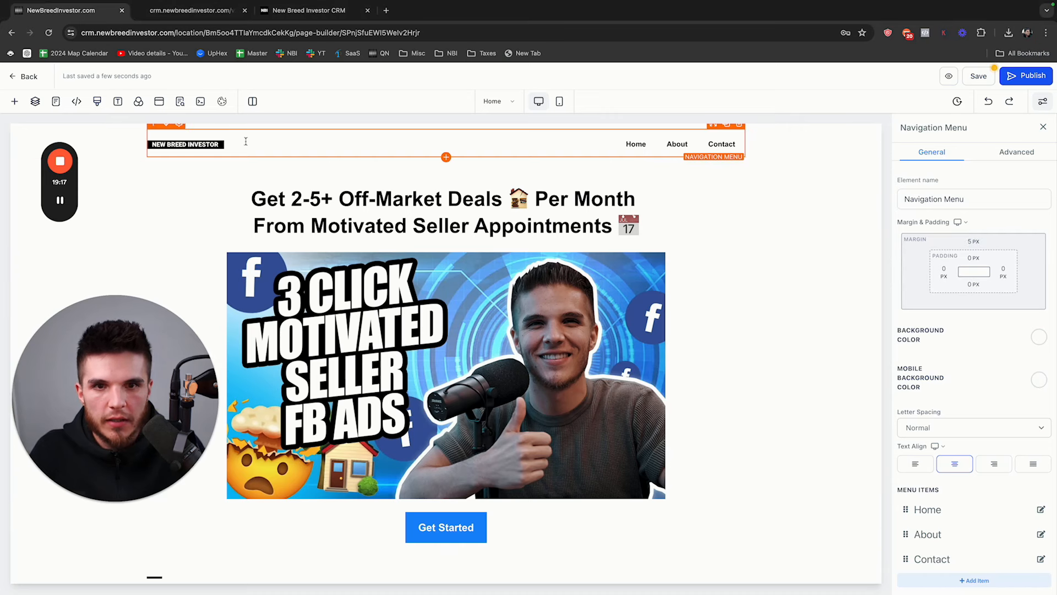
Preview the Home page and examine the spacing from the header down to the footer.
left_click(949, 76)
scroll(287, 121, "down", 1)
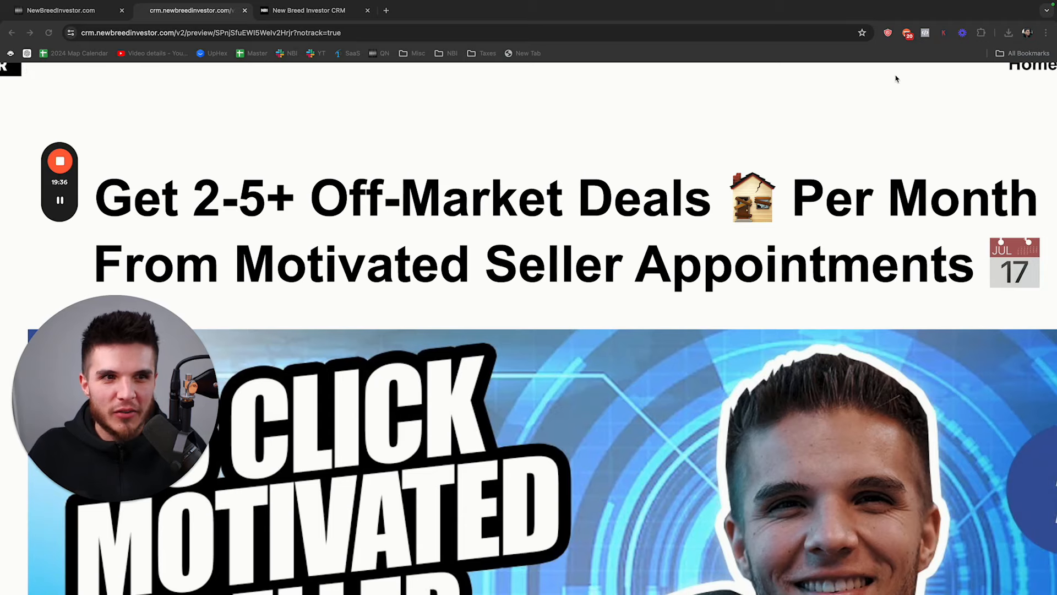
left_click(529, 160)
scroll(528, 159, "down", 5)
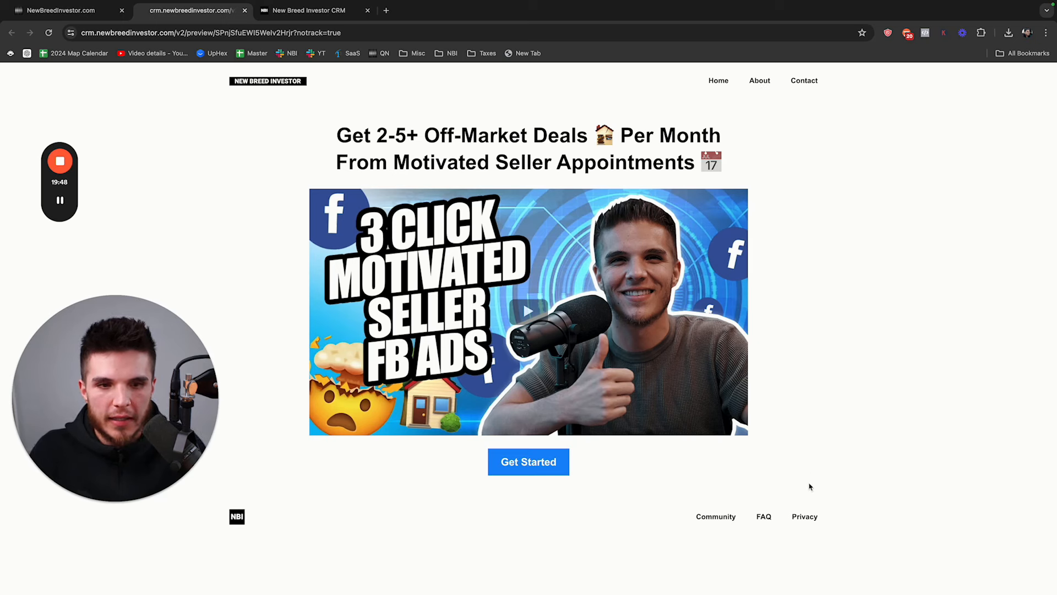
Try 80 px of right padding on the header navigation menu, compare with the live site, and settle on 40 px.
left_click(91, 11)
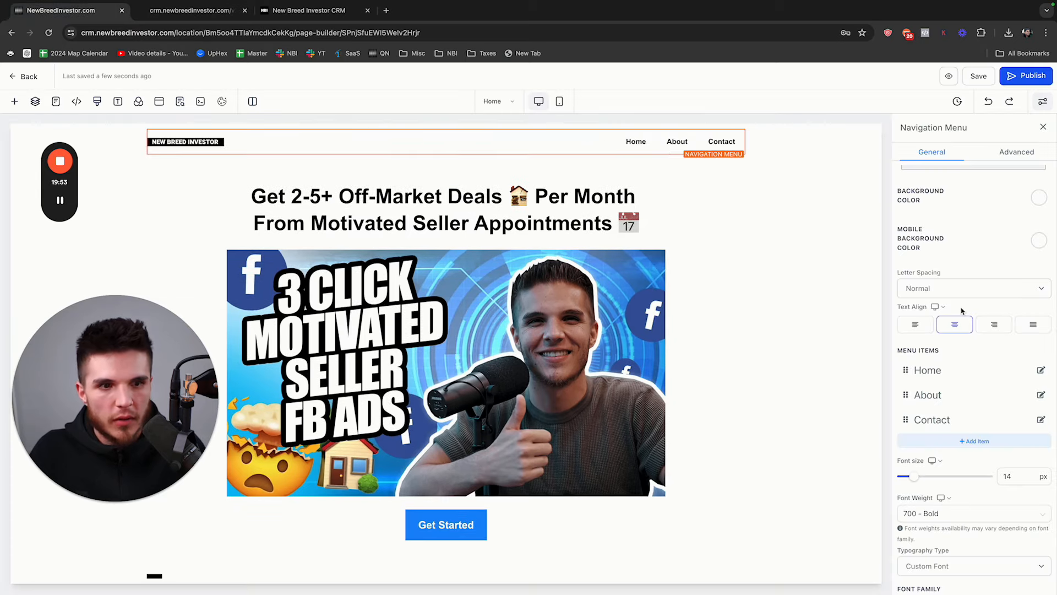
scroll(961, 303, "down", 1)
scroll(986, 276, "up", 3)
left_click(1004, 254)
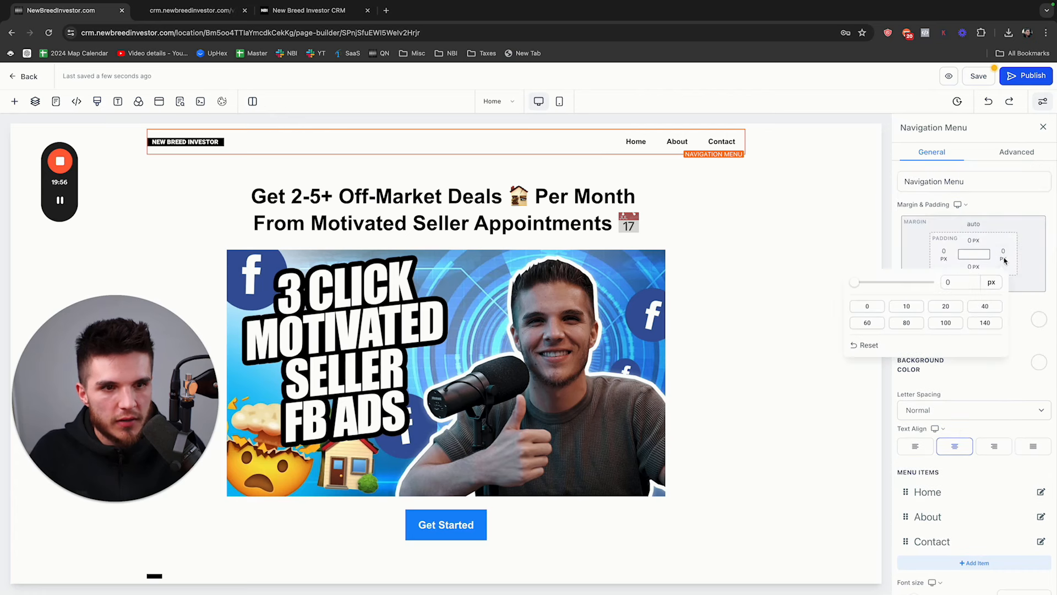
left_click(985, 306)
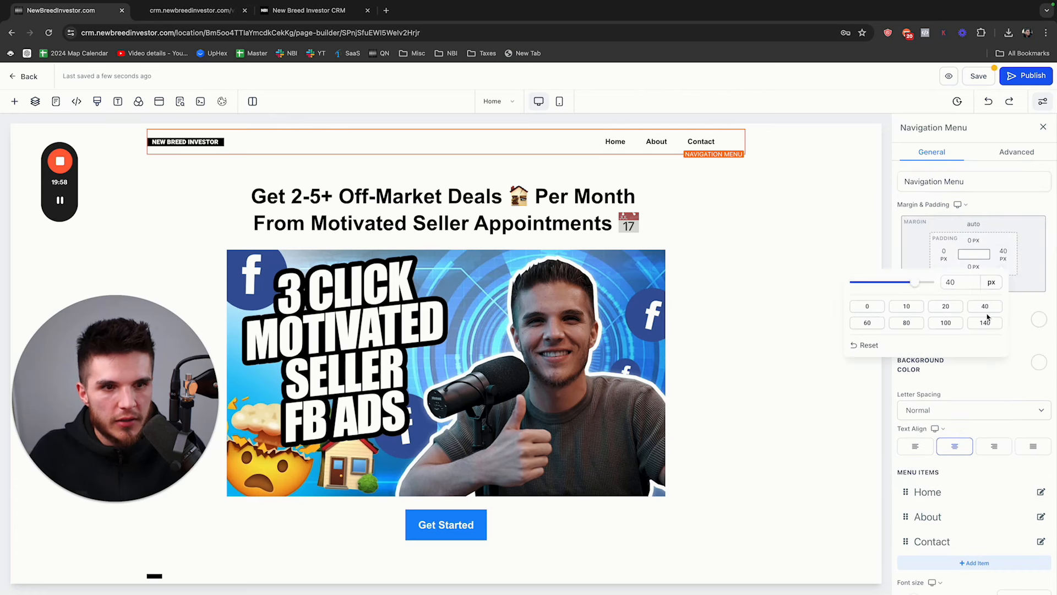
left_click(905, 323)
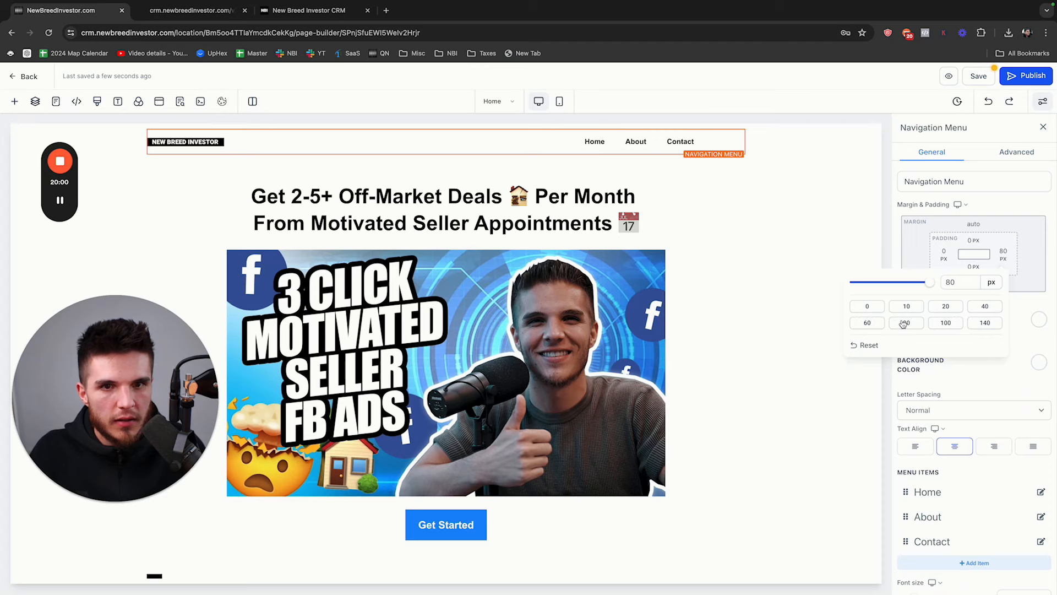
left_click(308, 10)
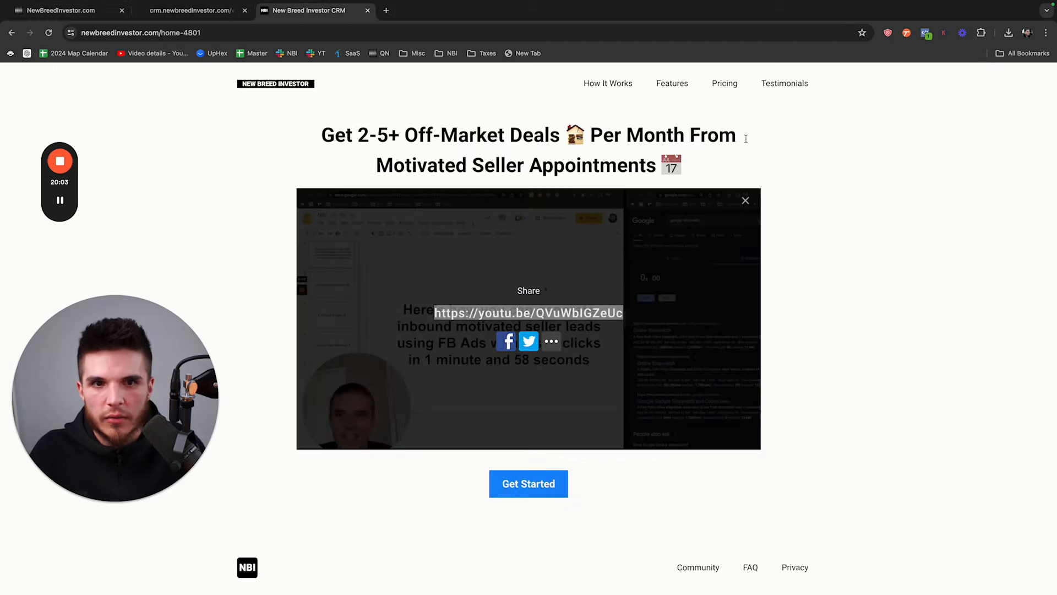
left_click(59, 12)
left_click(976, 307)
left_click(1045, 127)
Set the footer navigation menu's right padding to 40 px and save the page.
scroll(833, 295, "down", 1)
left_click(785, 556)
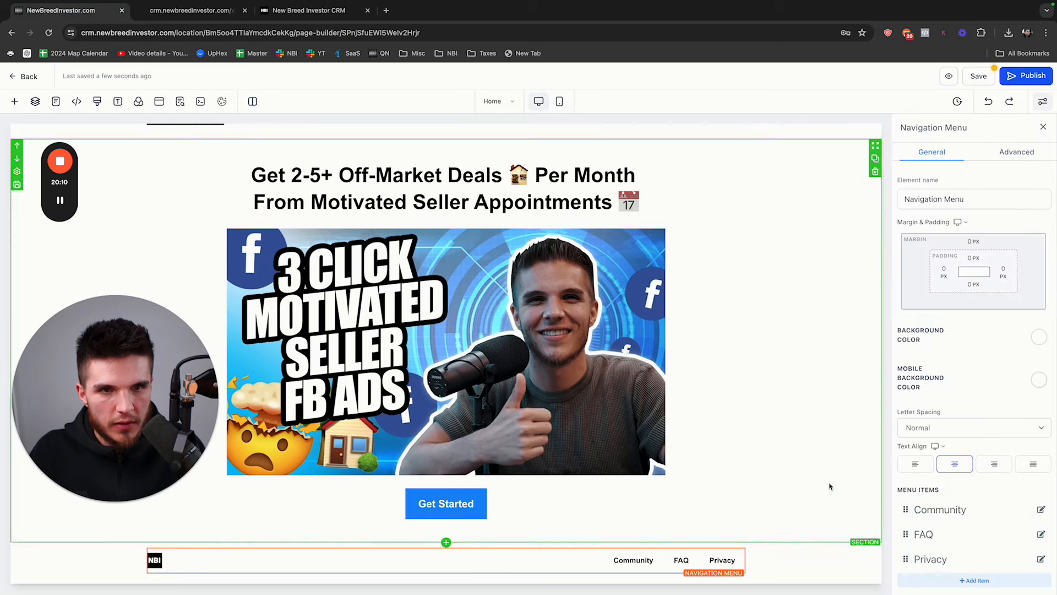
left_click(1004, 271)
left_click(986, 326)
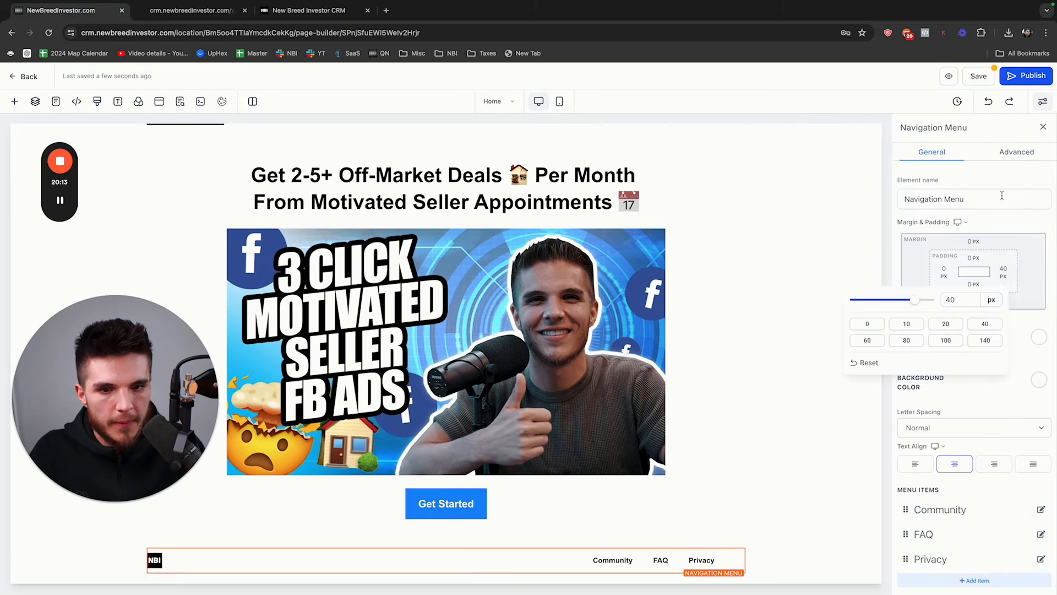
left_click(1045, 127)
left_click(985, 77)
scroll(800, 245, "up", 2)
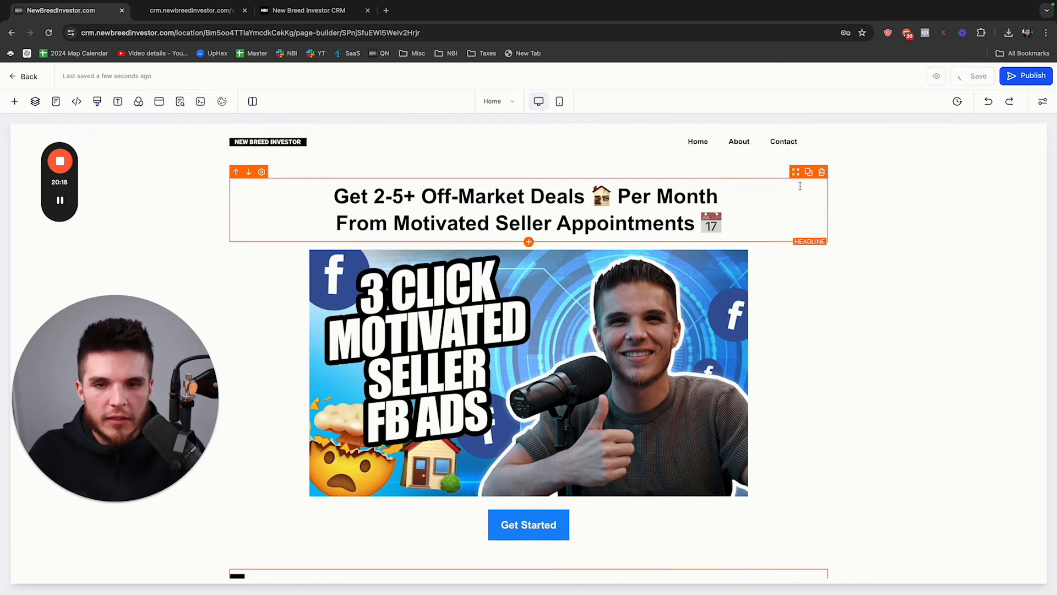
Preview the Home page, compare it with the live site, close the previews, and save the page in the builder.
left_click(945, 81)
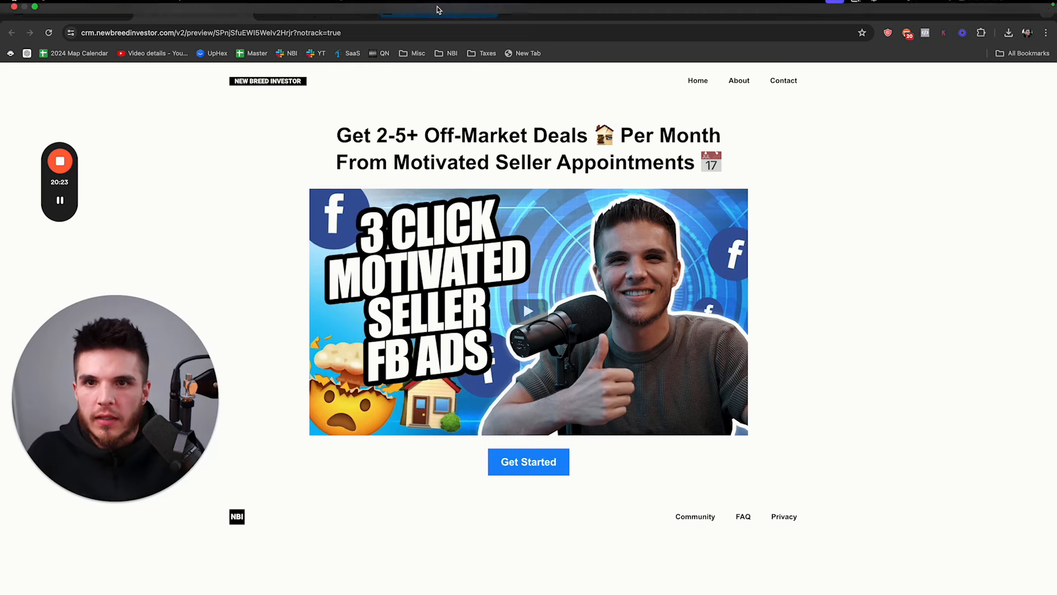
left_click(432, 10)
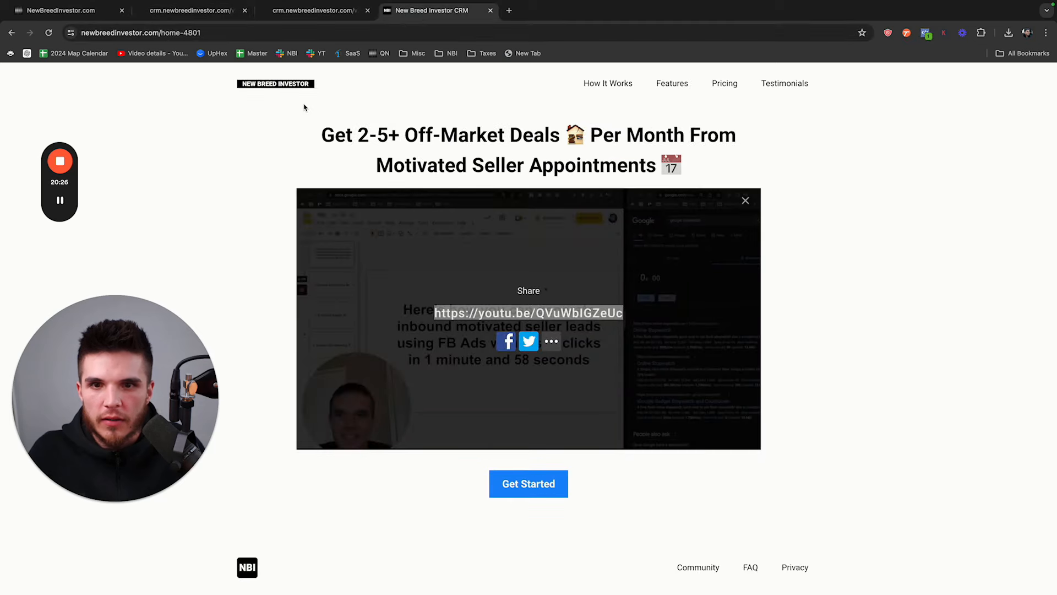
left_click(205, 17)
left_click(245, 11)
left_click(245, 12)
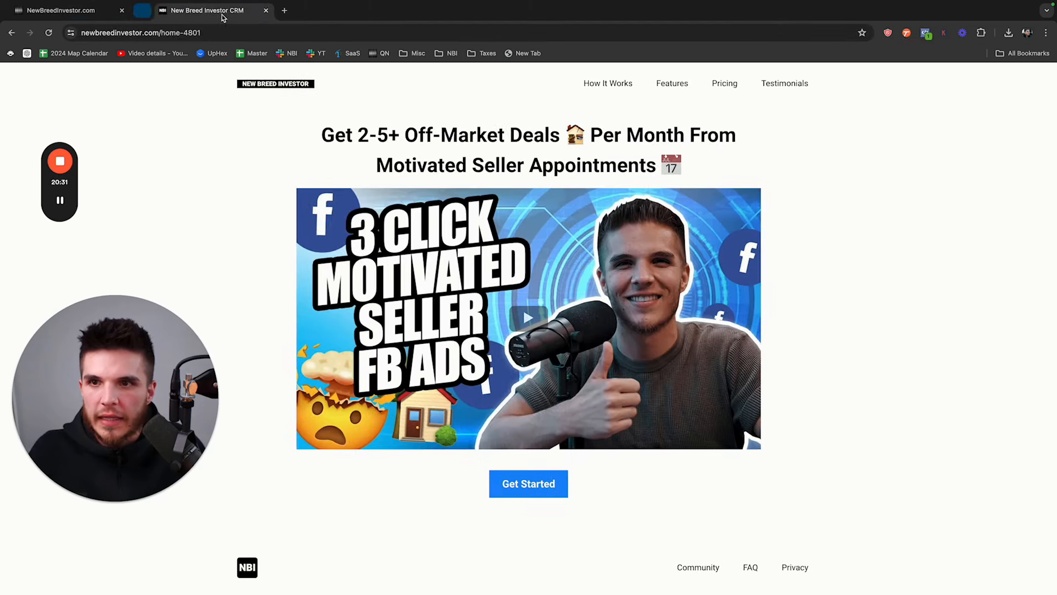
left_click(89, 16)
left_click(972, 76)
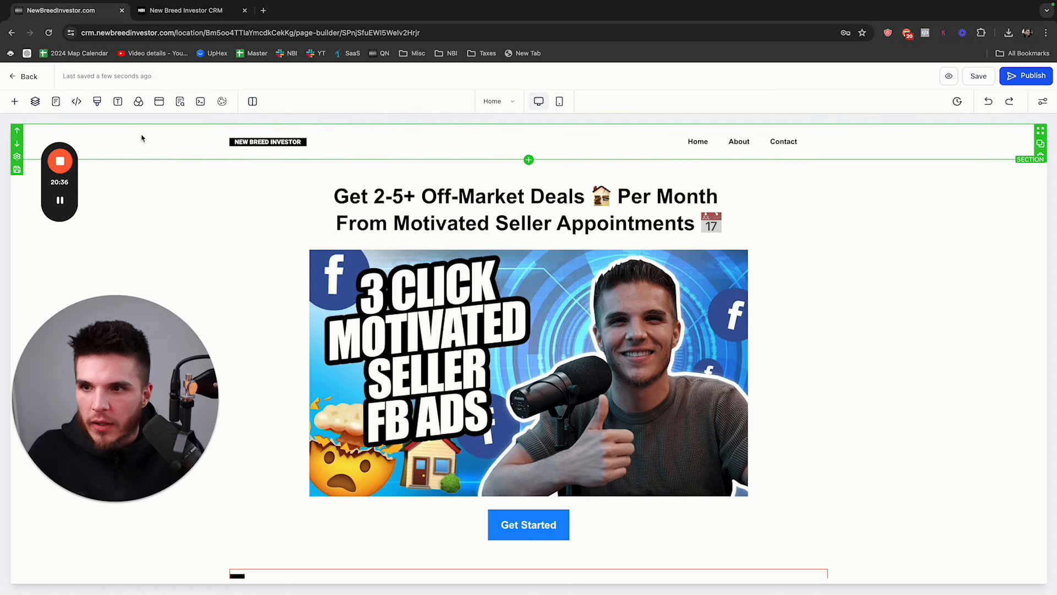
Save the header section as a Global Sections asset named Desktop Header, and save the page.
left_click(17, 171)
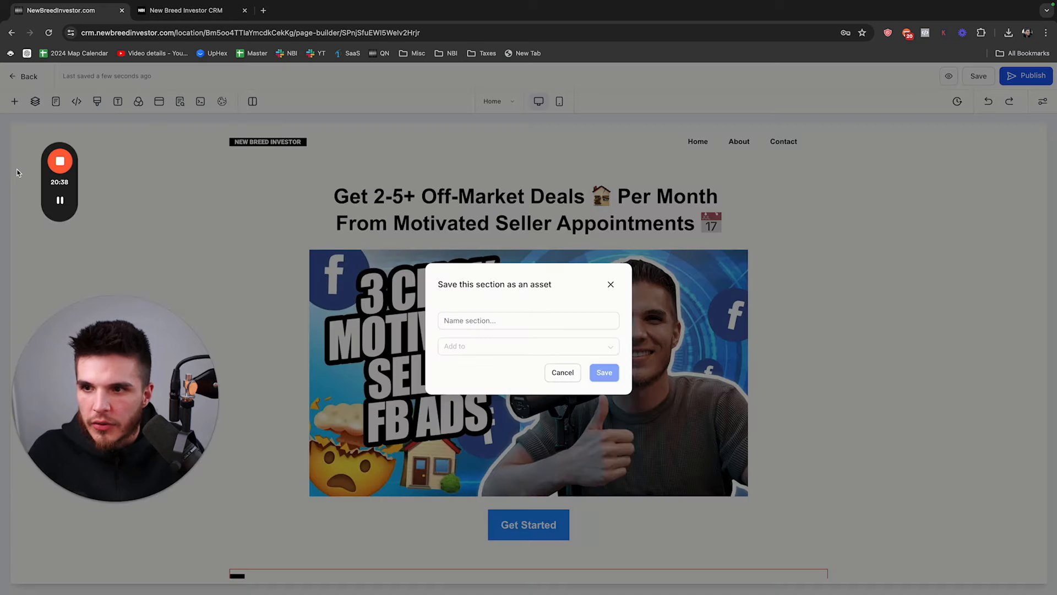
left_click(522, 321)
type("Desktop Header")
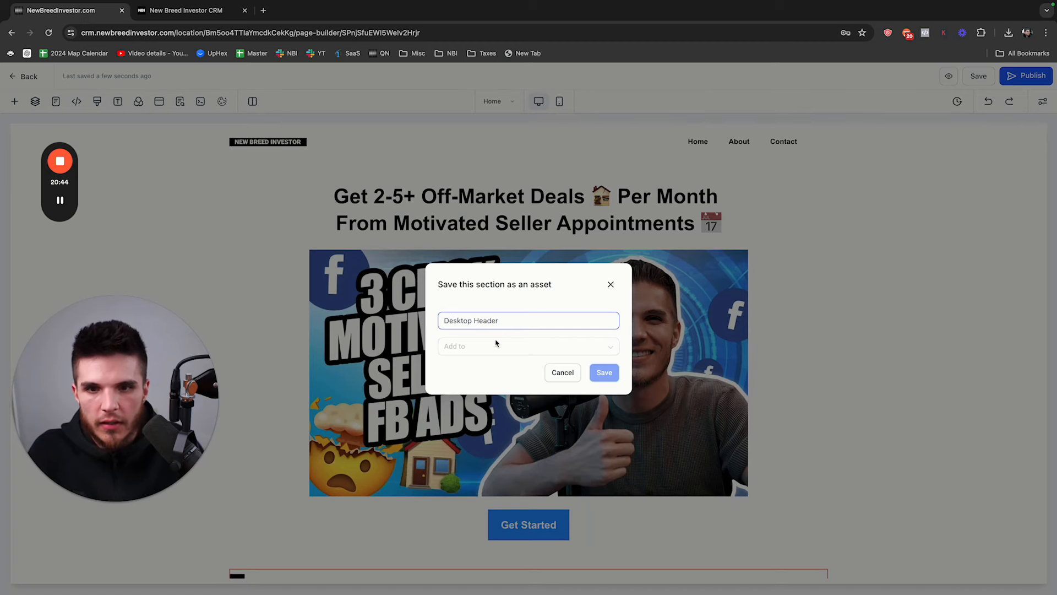
left_click(497, 343)
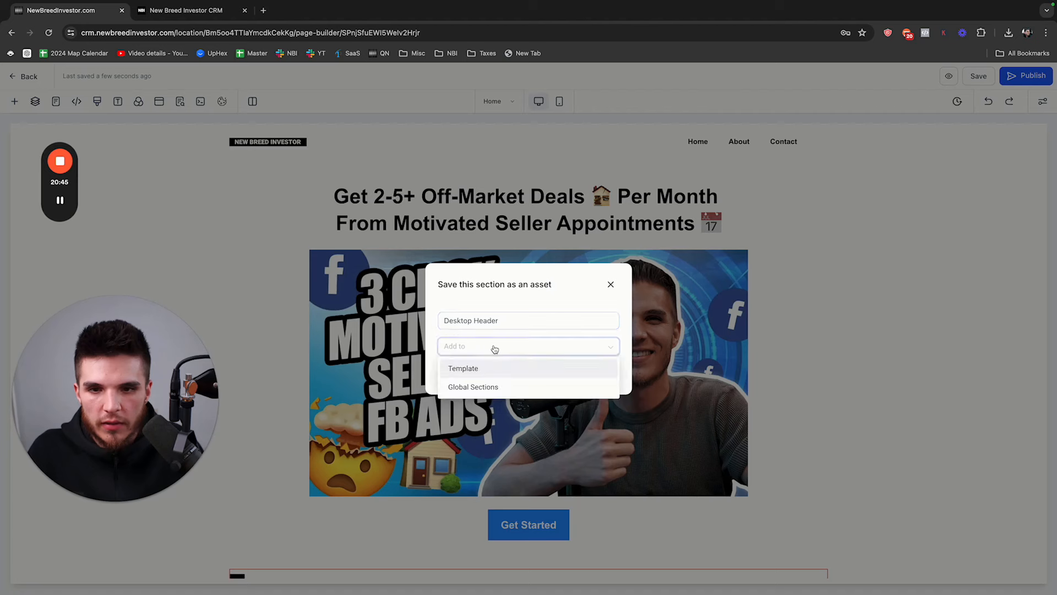
left_click(490, 388)
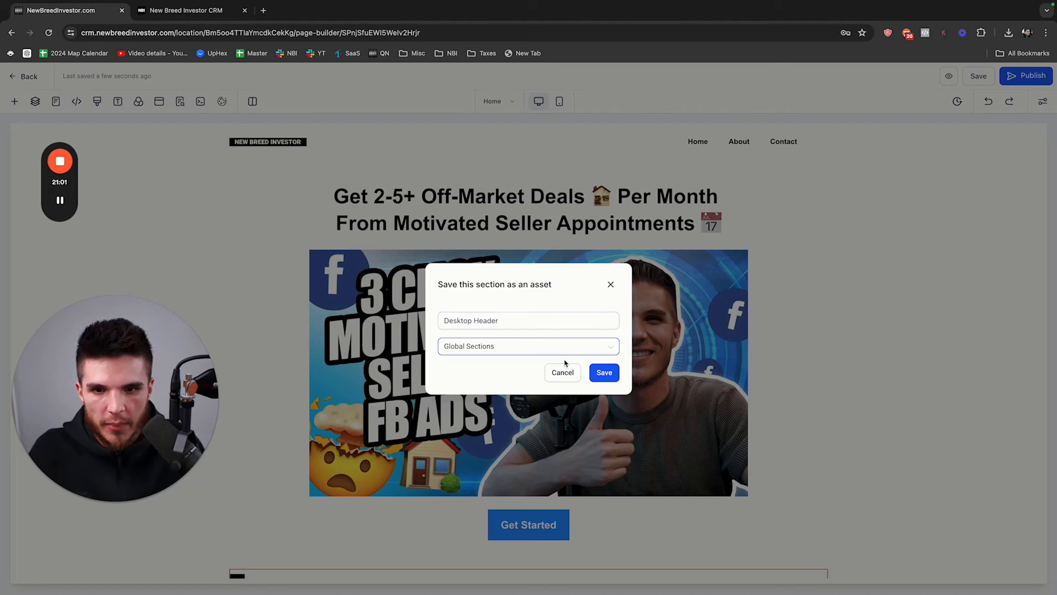
left_click(604, 373)
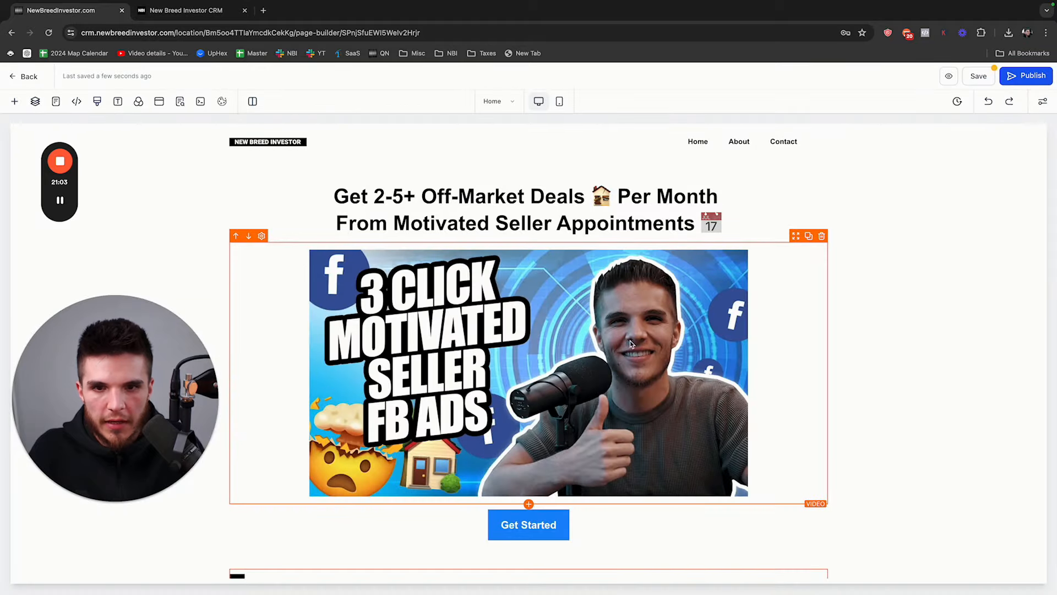
left_click(986, 81)
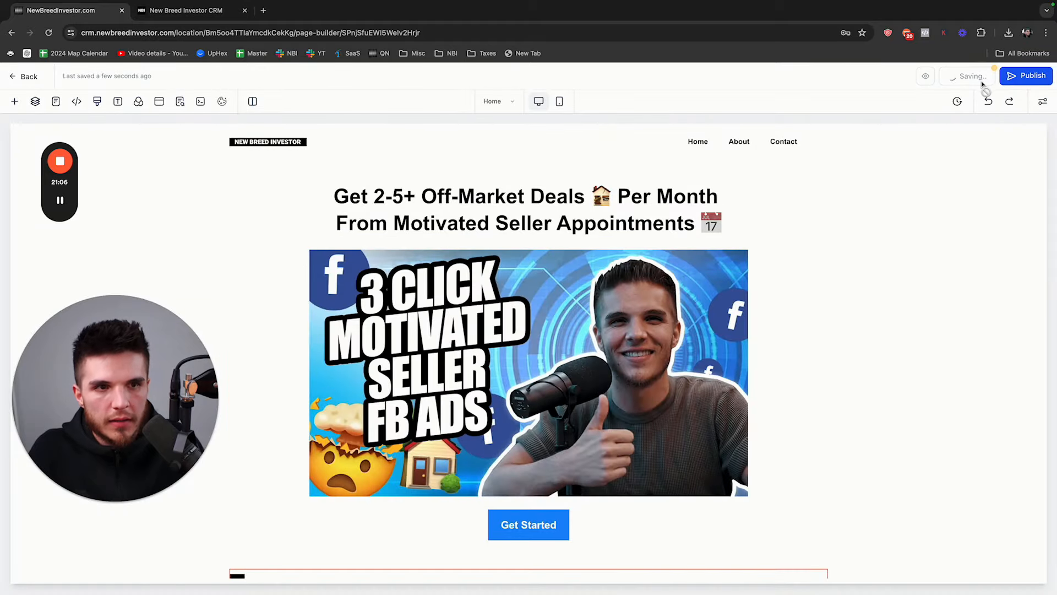
Save the main body section as a Template asset named Desktop Body.
left_click(17, 206)
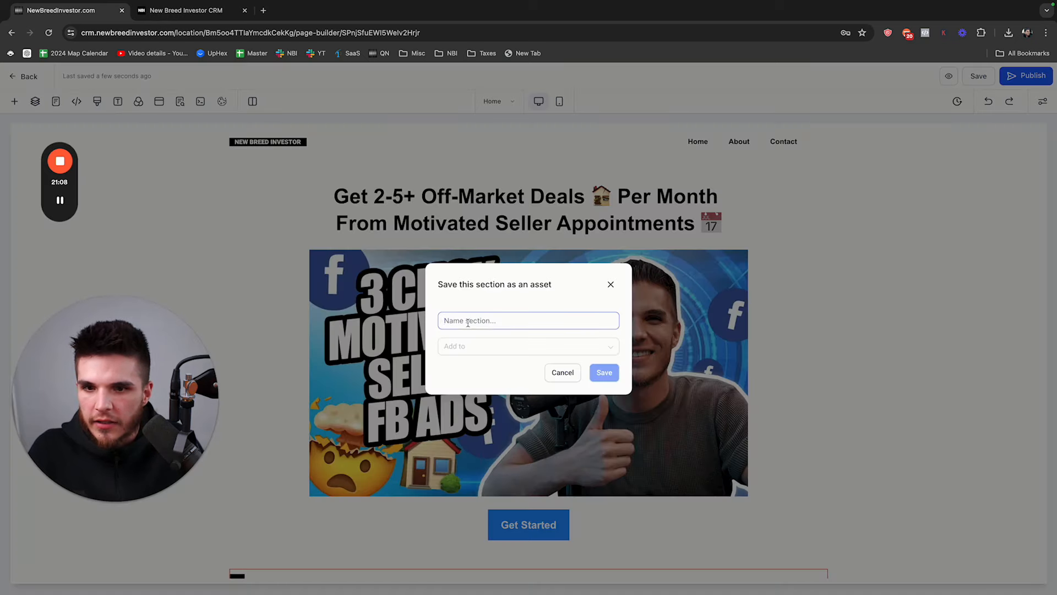
type("Body")
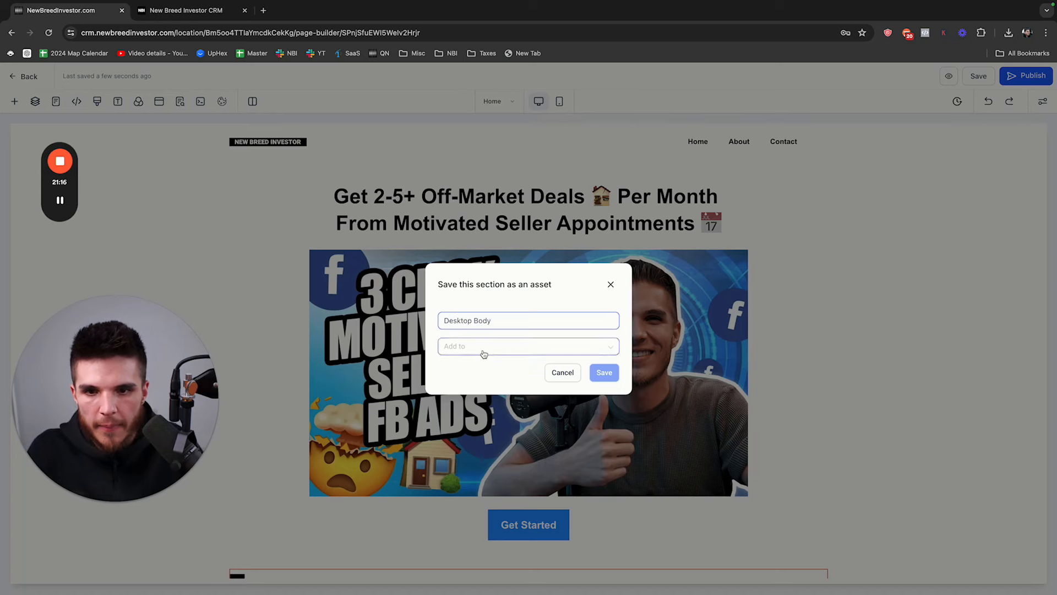
left_click(483, 353)
left_click(482, 368)
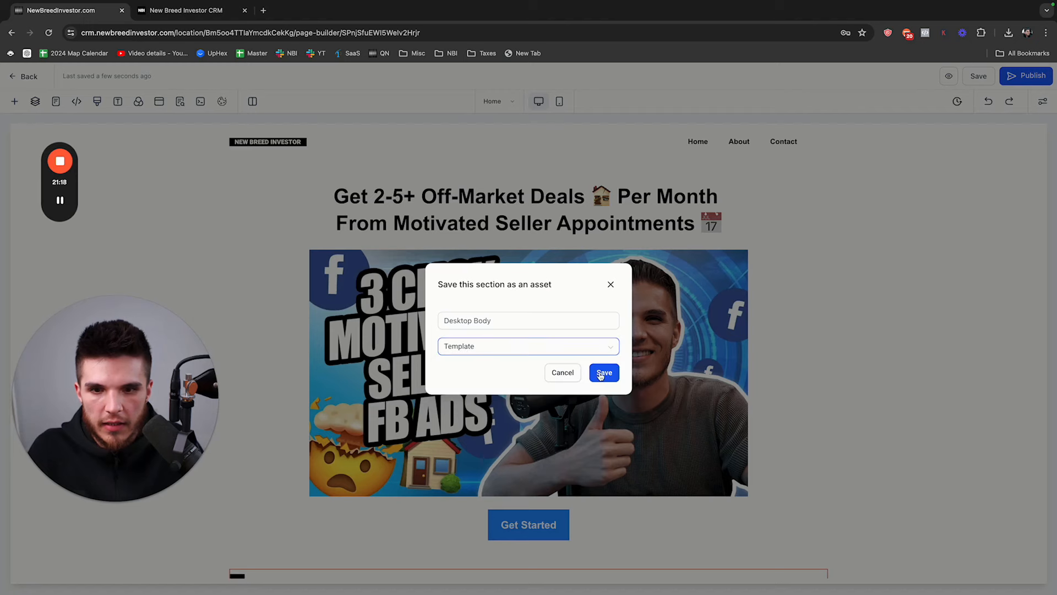
left_click(602, 375)
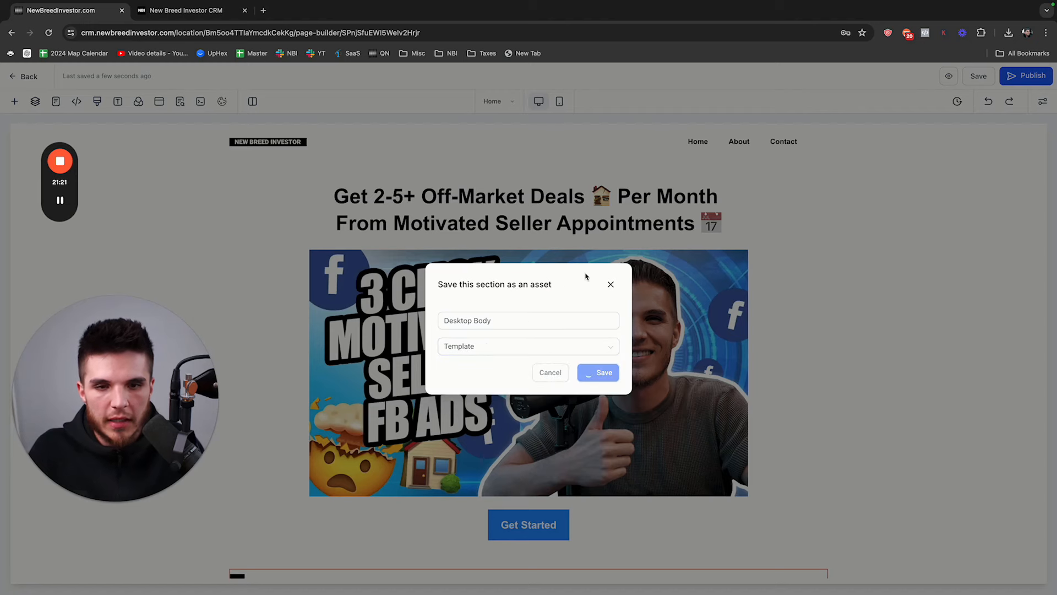
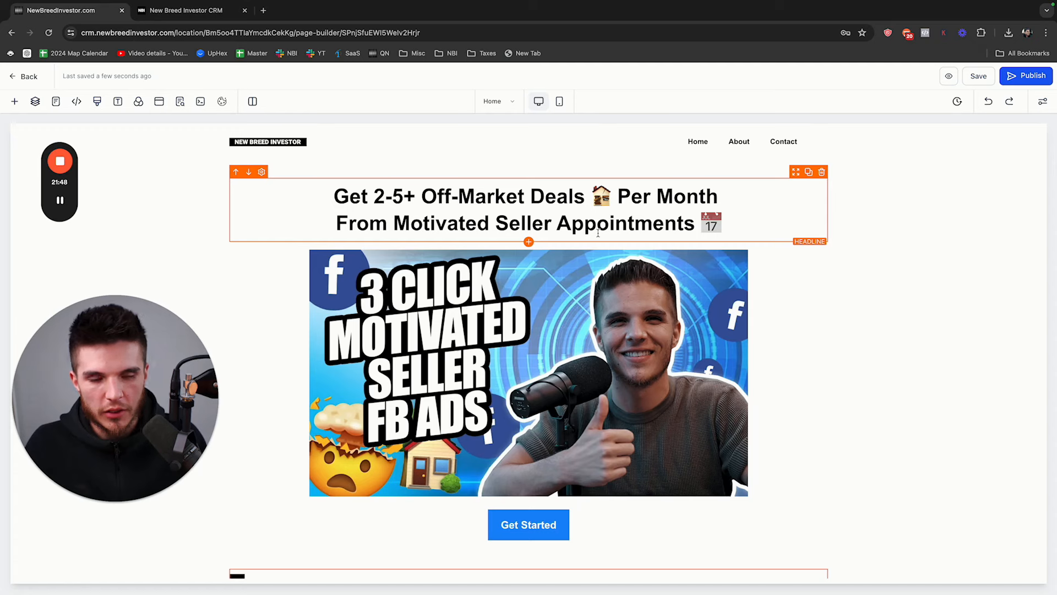
Save the footer section as a Global Sections asset with a name starting with Desktop, and save the page.
scroll(741, 244, "down", 1)
scroll(632, 176, "up", 1)
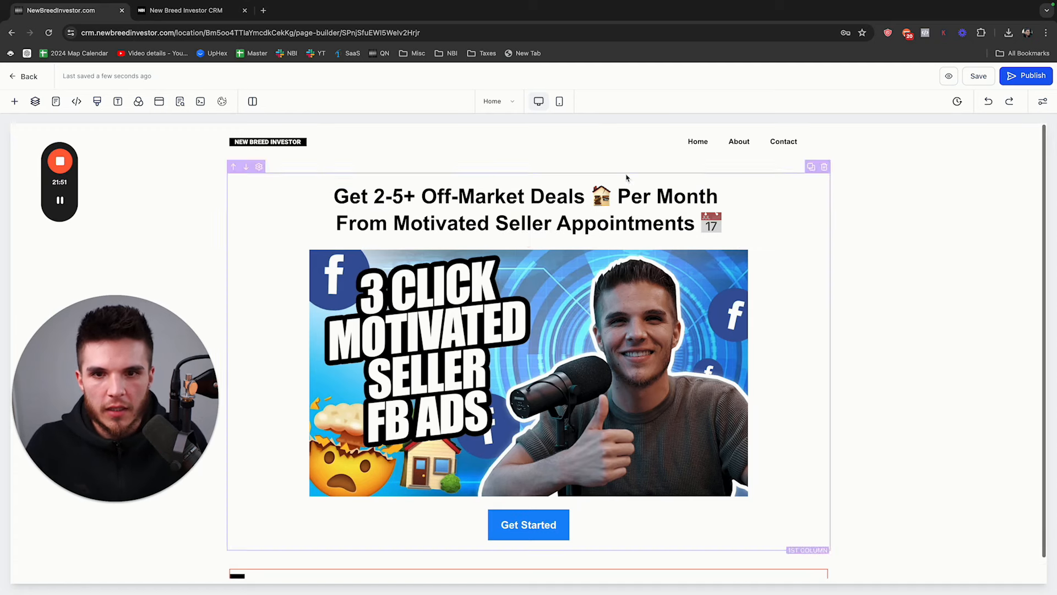
scroll(377, 160, "down", 1)
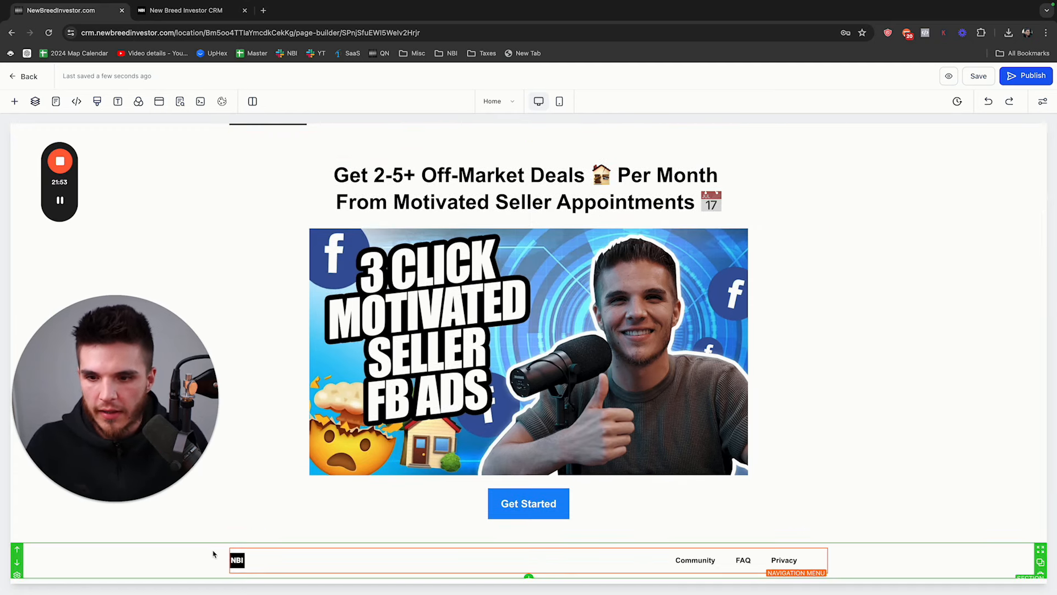
scroll(55, 569, "down", 1)
left_click(19, 578)
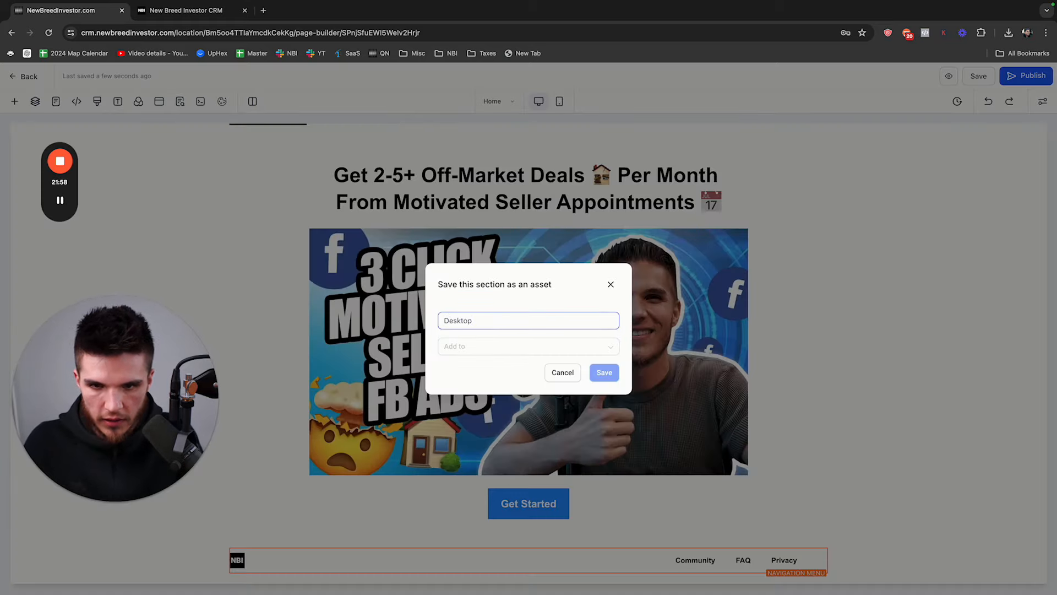
left_click(509, 345)
left_click(506, 384)
left_click(605, 372)
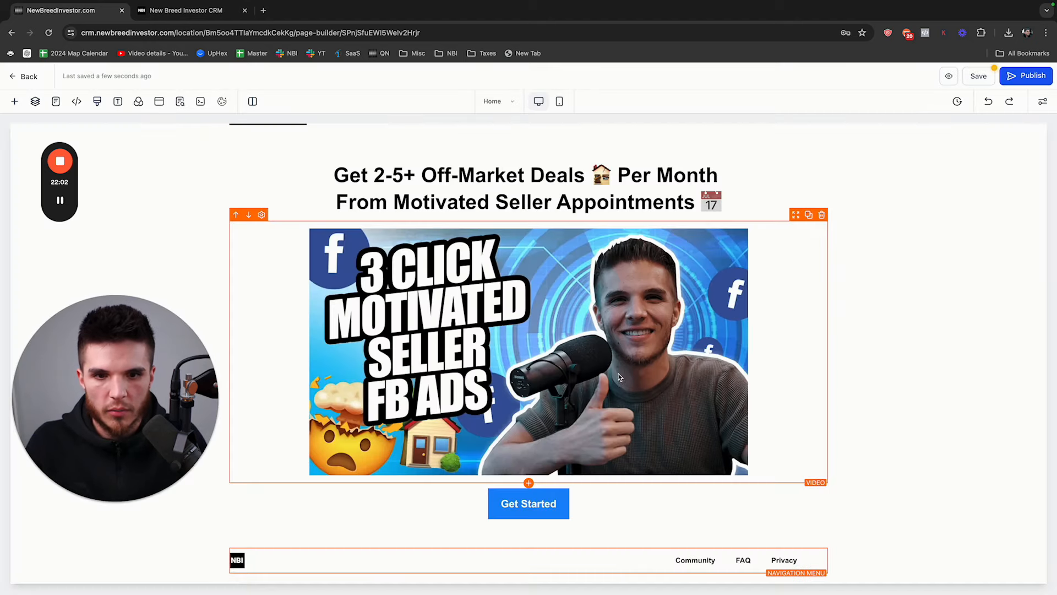
left_click(978, 81)
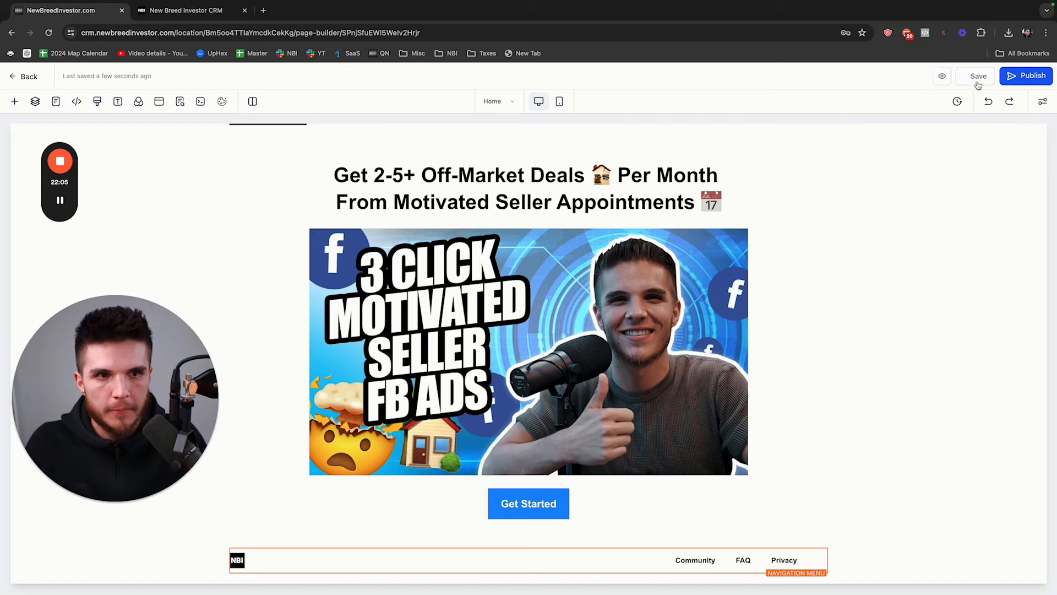
Return to the SaaS (1) website's page list, preview the Home page, and close the preview.
left_click(28, 76)
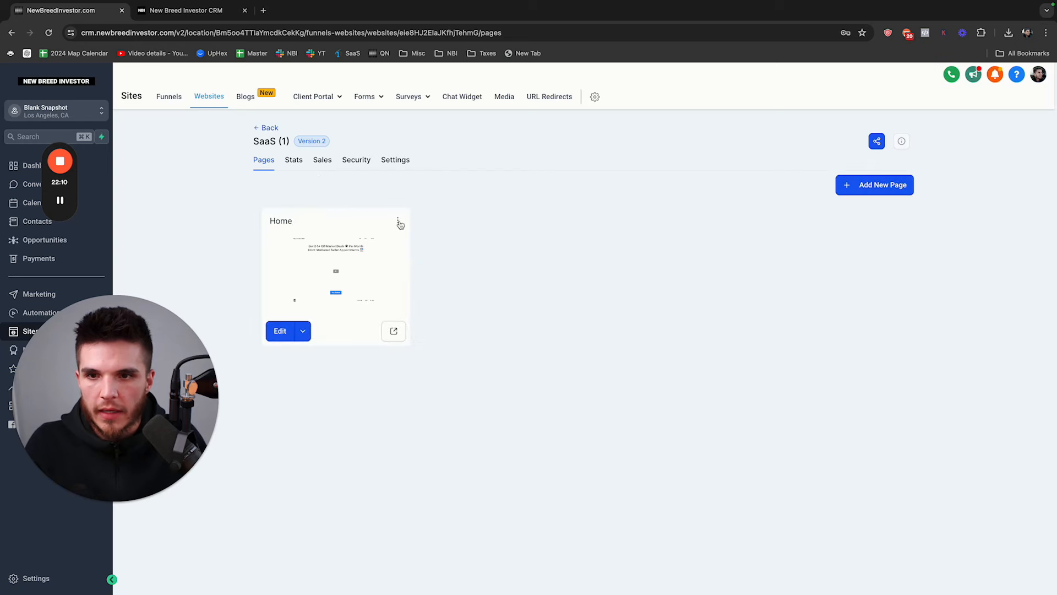
left_click(394, 331)
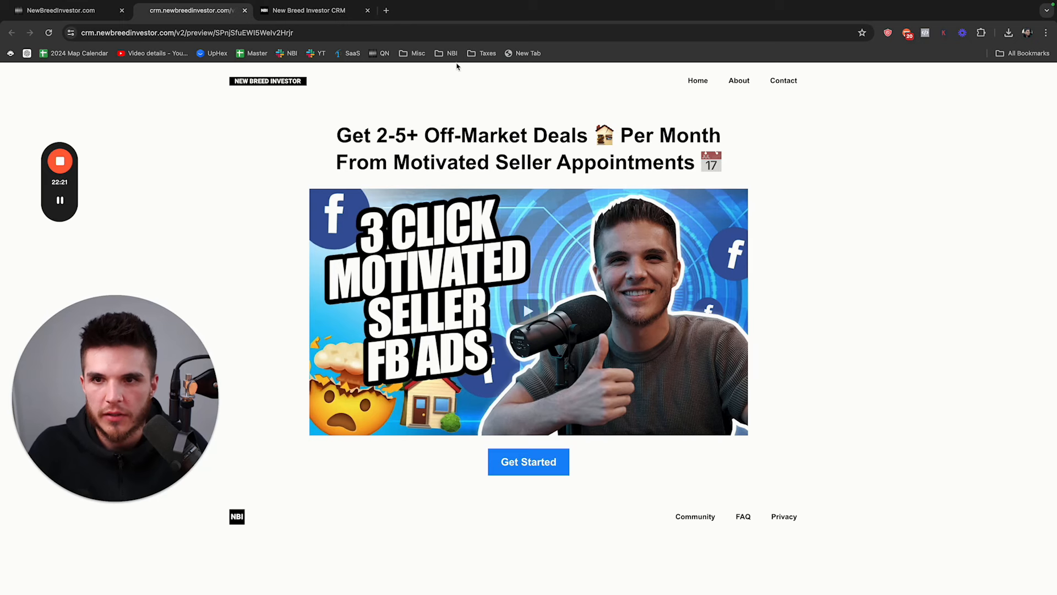
left_click(72, 12)
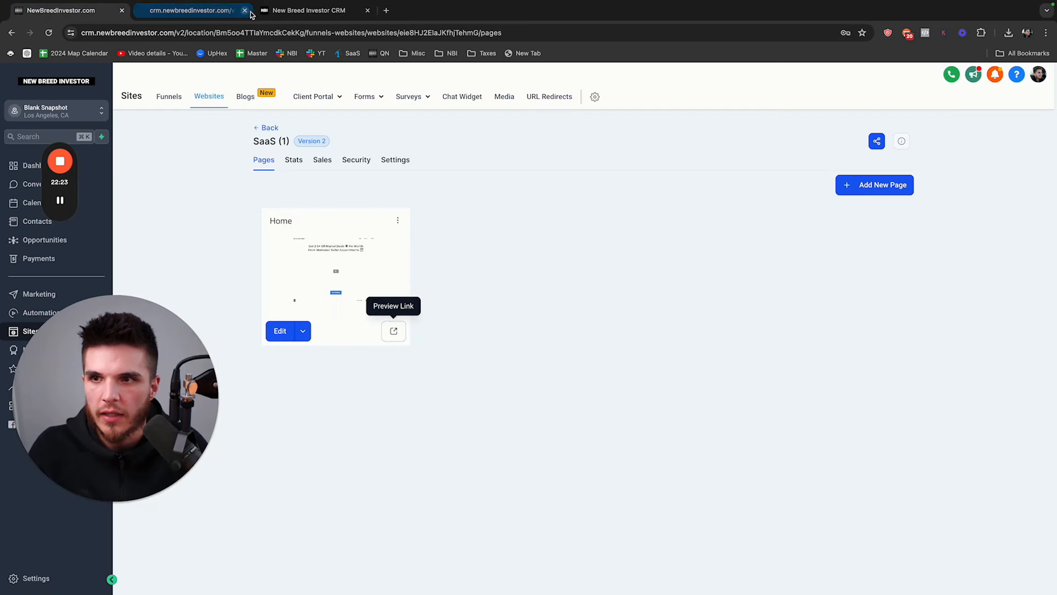
left_click(245, 10)
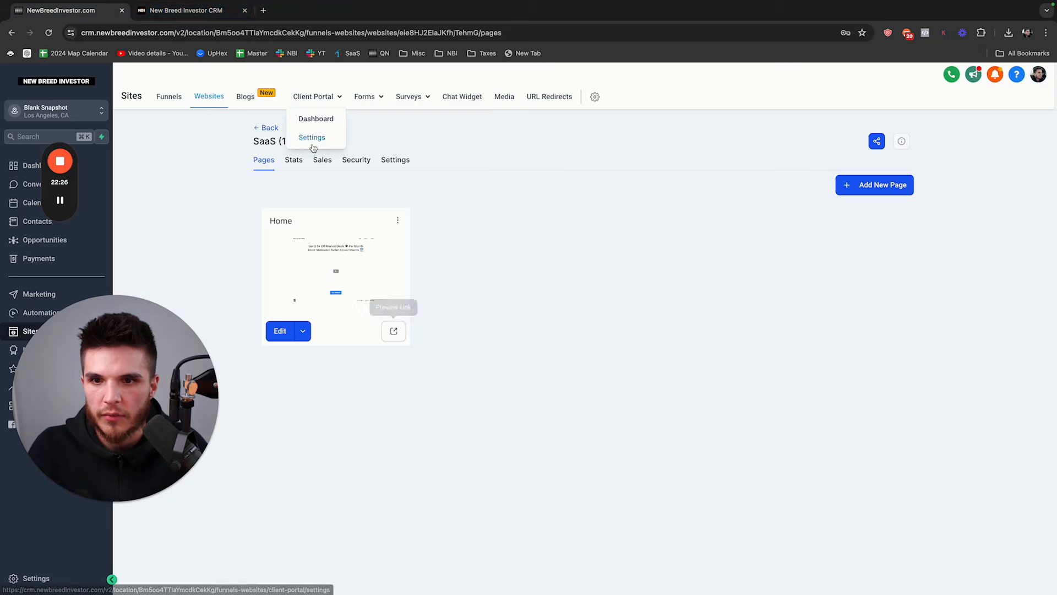
Clone the Home page within the SaaS (1) website and switch to the live site for reference.
left_click(398, 220)
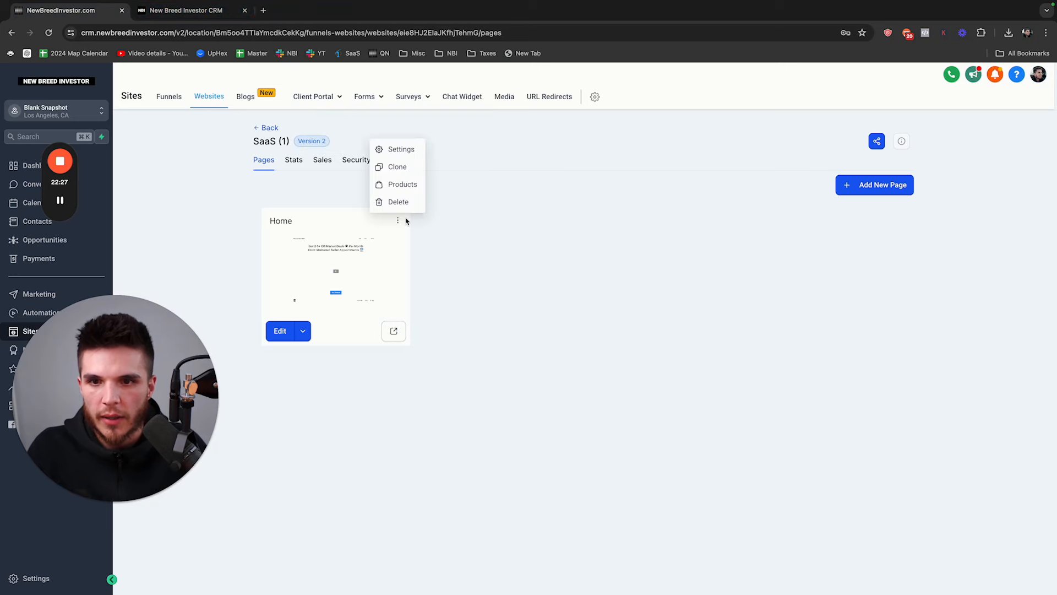
left_click(397, 167)
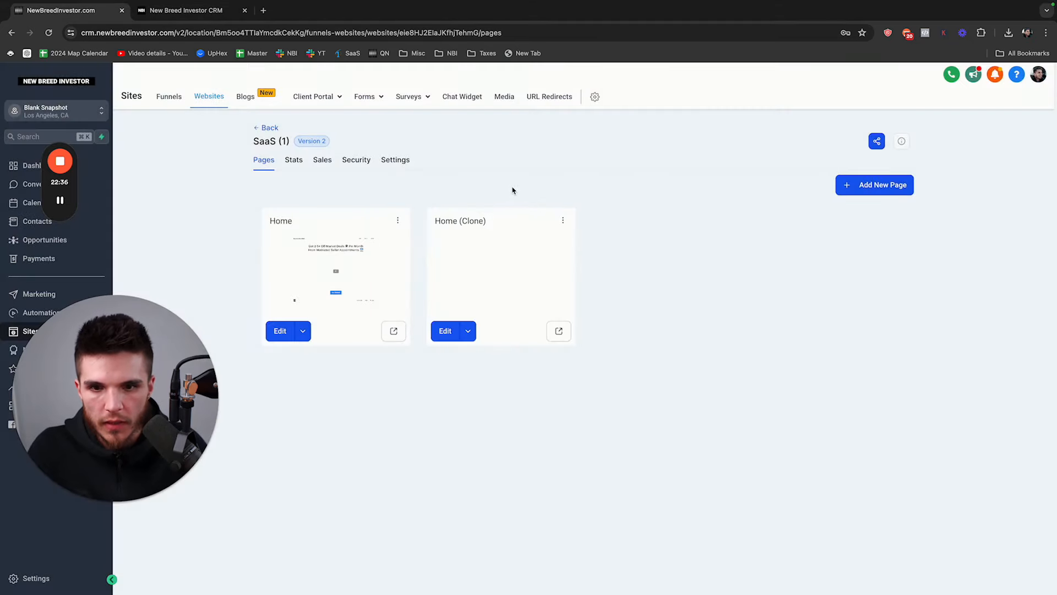
left_click(197, 12)
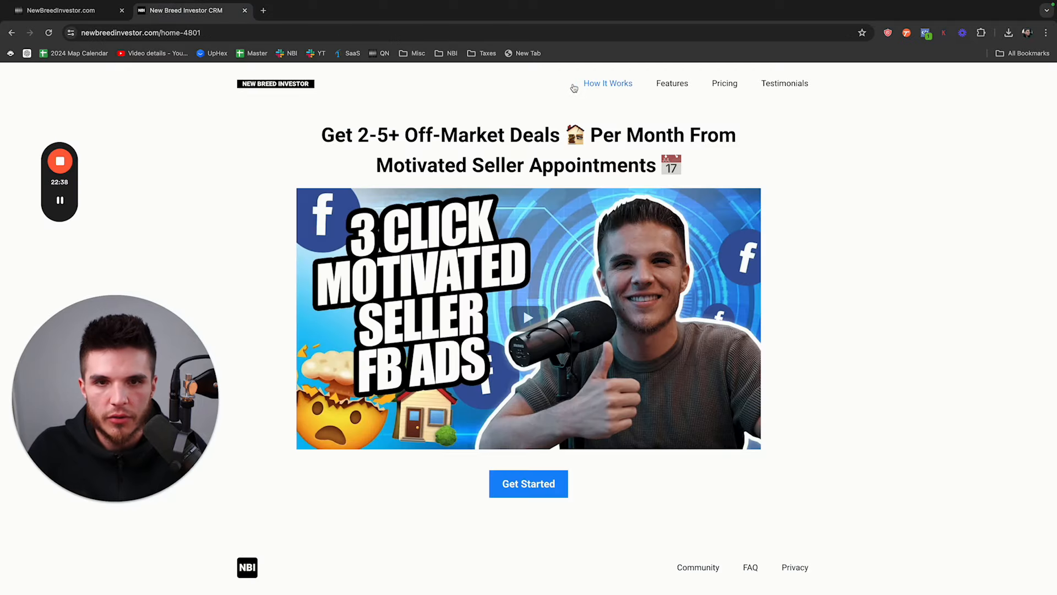
Open the Home (Clone) page in the page builder and return to the live site for reference.
left_click(86, 13)
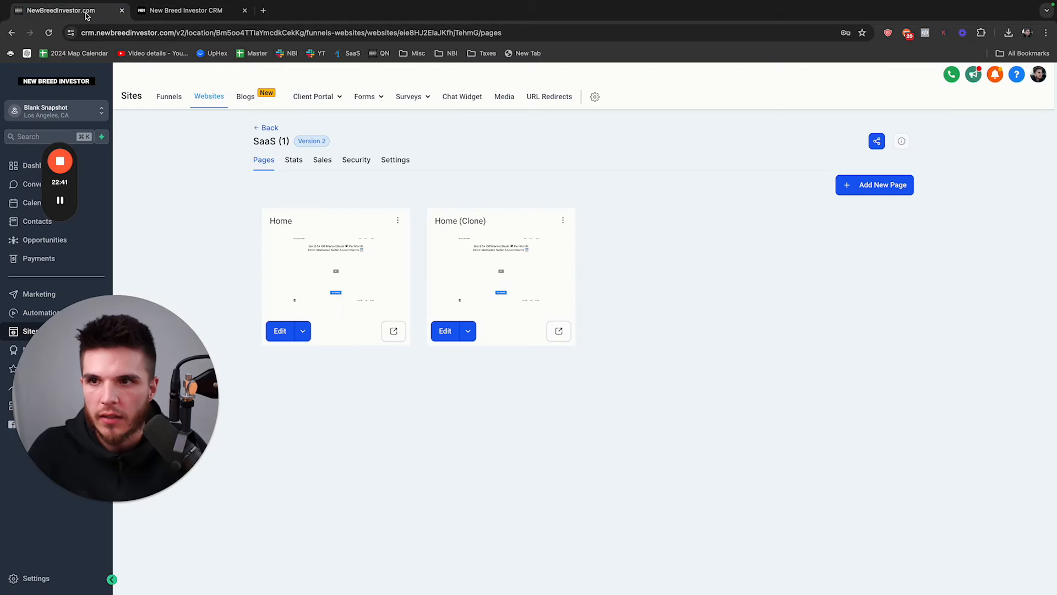
left_click(445, 331)
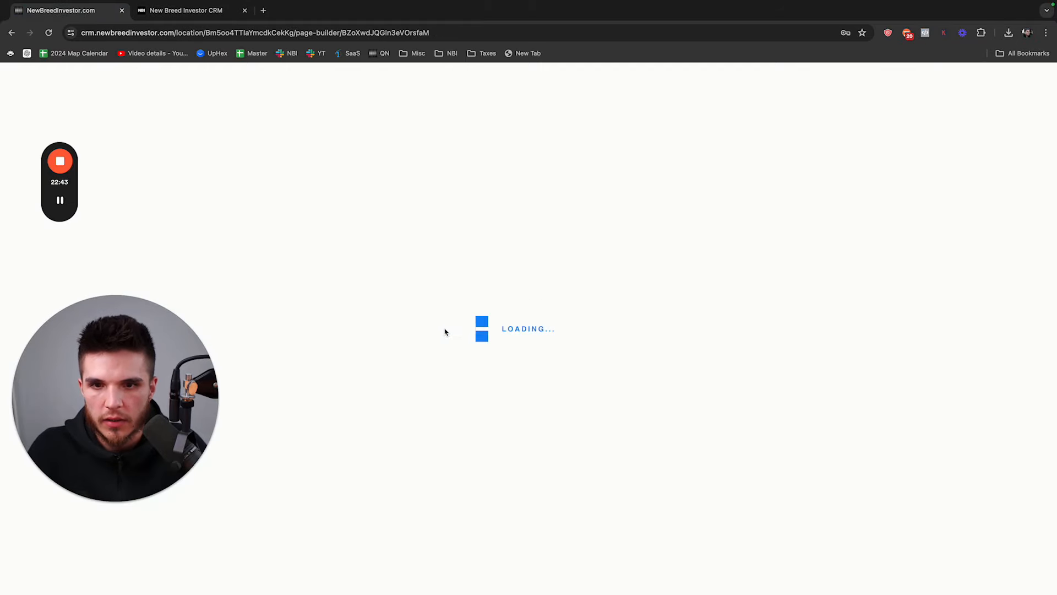
left_click(205, 12)
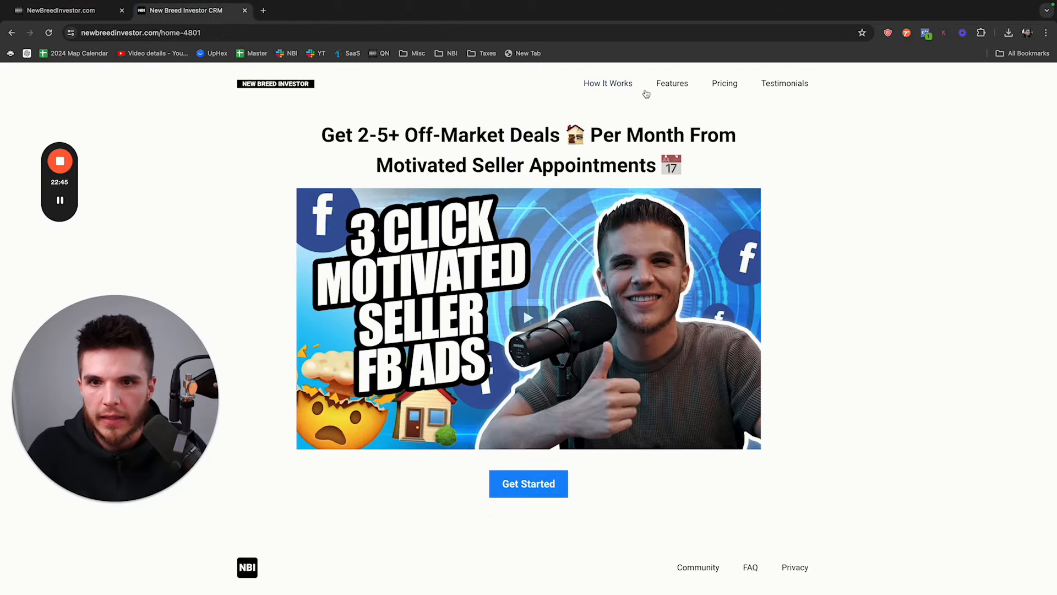
Replace the cloned page's headline with "How does it work?" copied from the live How It Works page.
left_click(617, 84)
left_click_drag(444, 136, 638, 142)
key("ctrl+c")
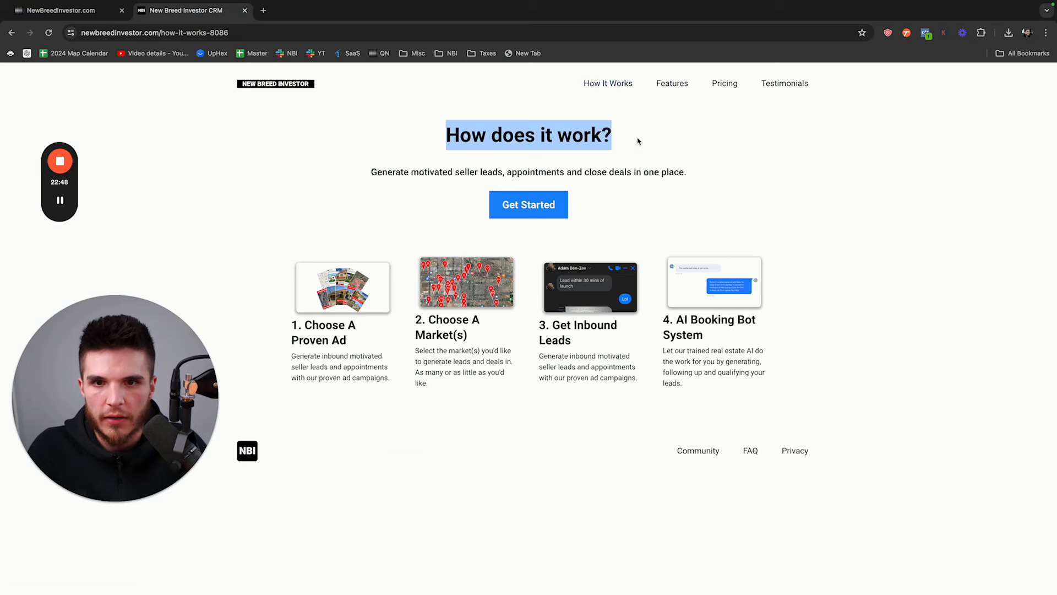
left_click(68, 11)
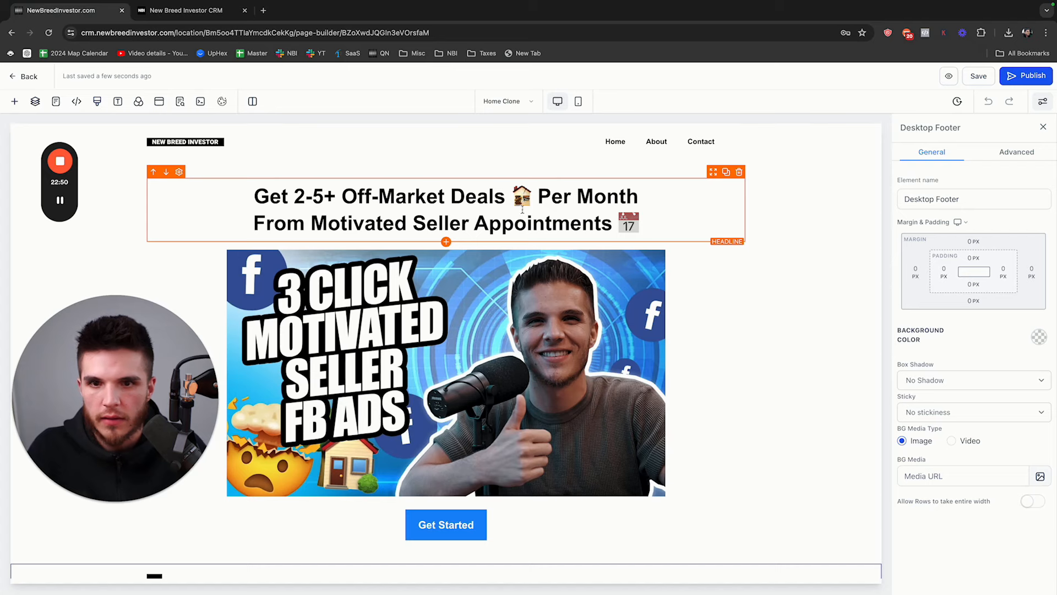
triple_click(532, 213)
key("ctrl+v")
Add a paragraph element below the headline and copy the intro sentence from the live How It Works page.
left_click(446, 215)
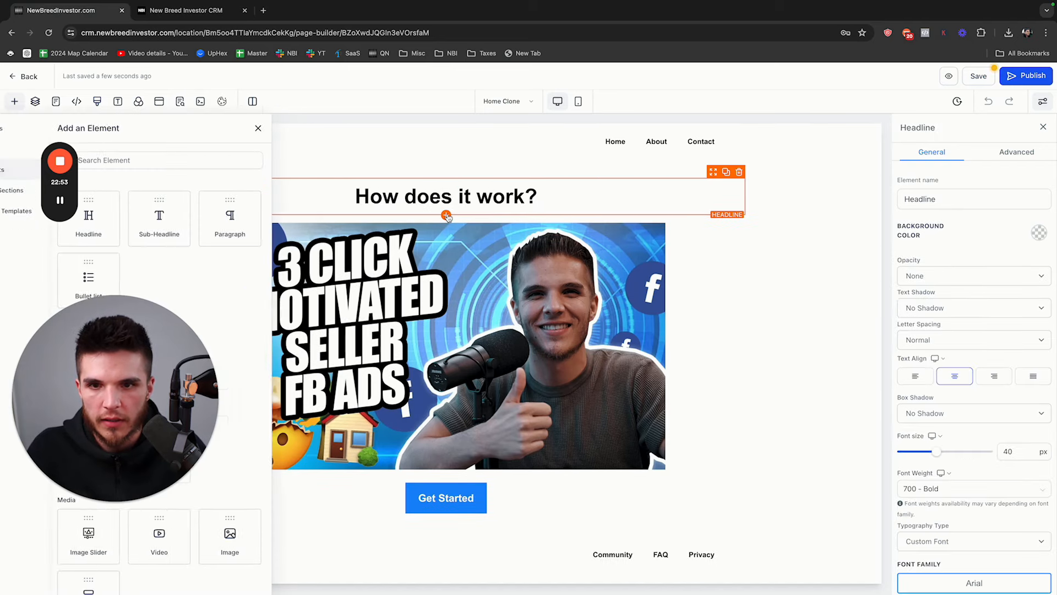
left_click_drag(257, 219, 441, 219)
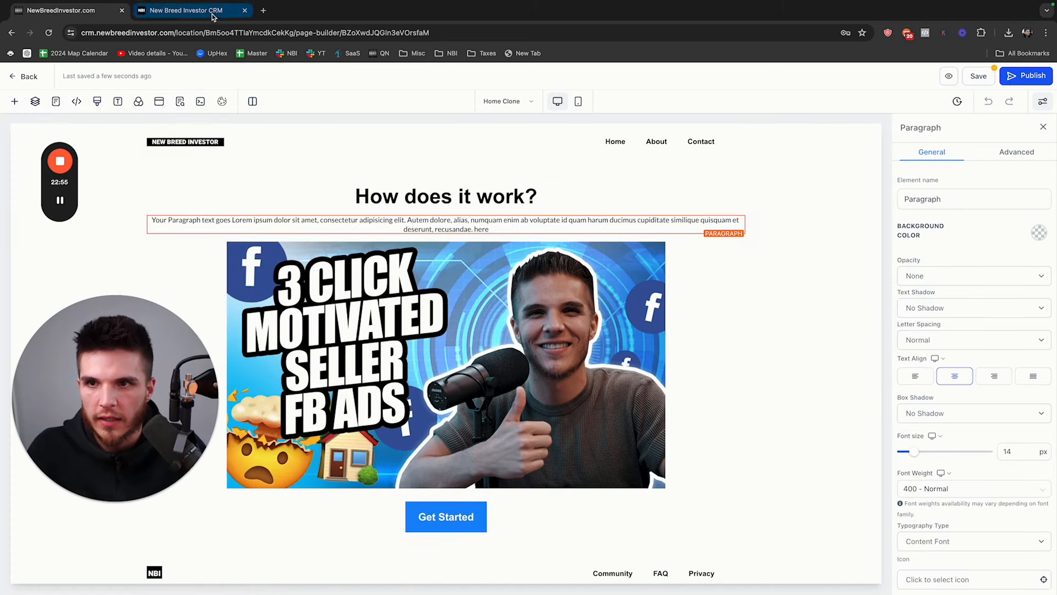
left_click(186, 11)
left_click_drag(373, 172, 723, 177)
key("super+c")
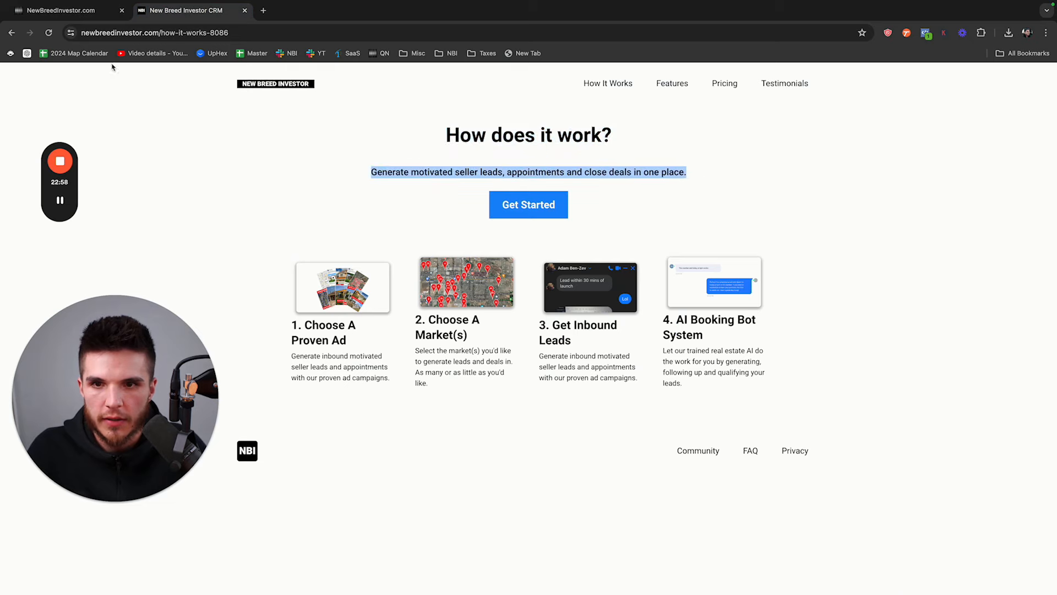
Replace the paragraph text with "Generate motivated seller leads, appointments and close deals in one place." and set its font size to 22 px.
left_click(92, 11)
left_click(498, 222)
key("super+a")
key("super+v")
key("super+a")
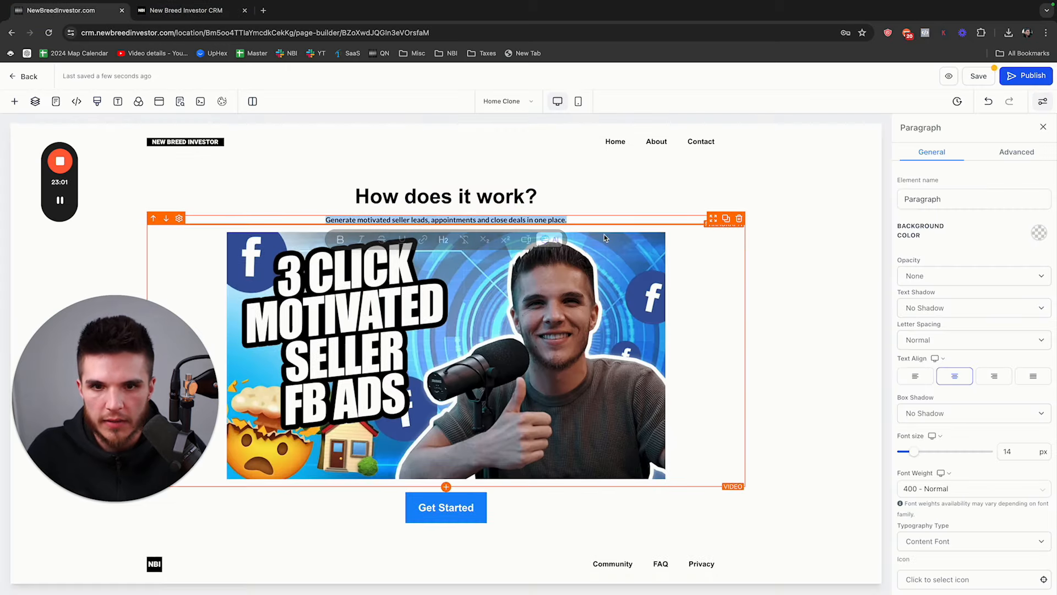
left_click(1014, 452)
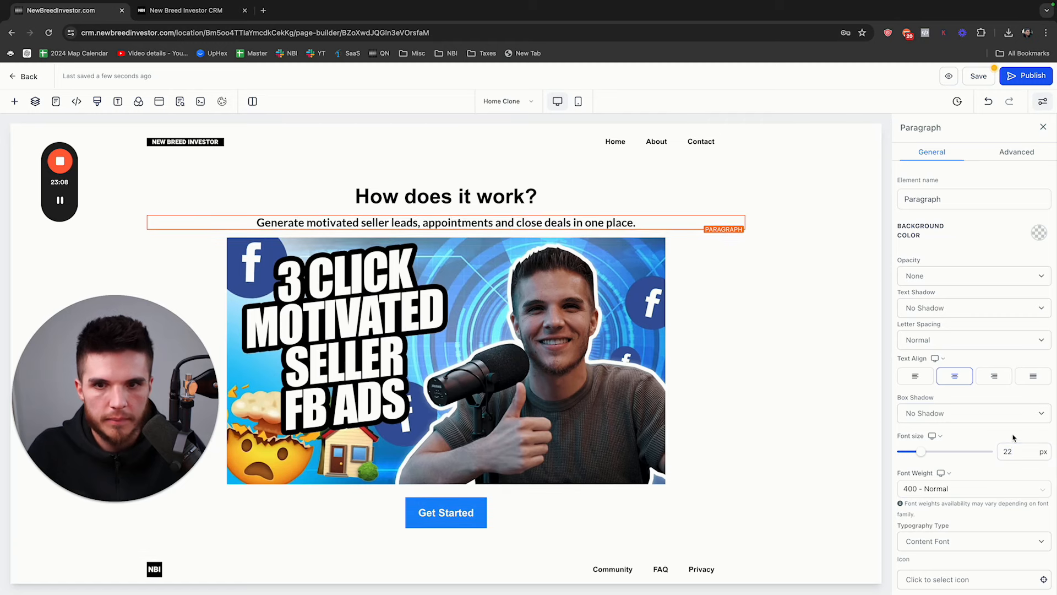
Duplicate the Get Started button and move the copy directly below the intro paragraph.
left_click(448, 230)
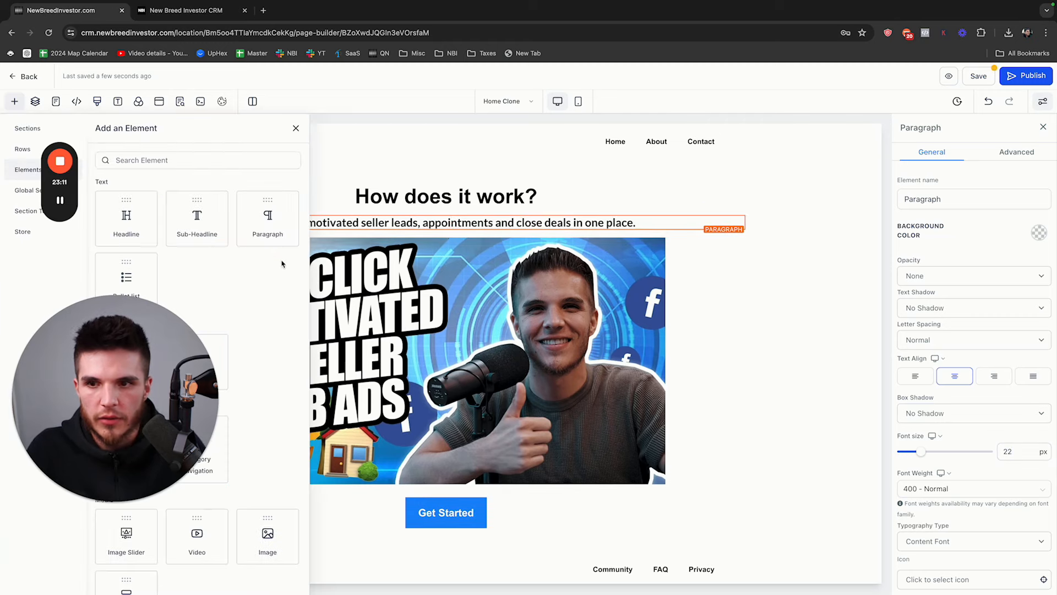
left_click(659, 506)
left_click(726, 493)
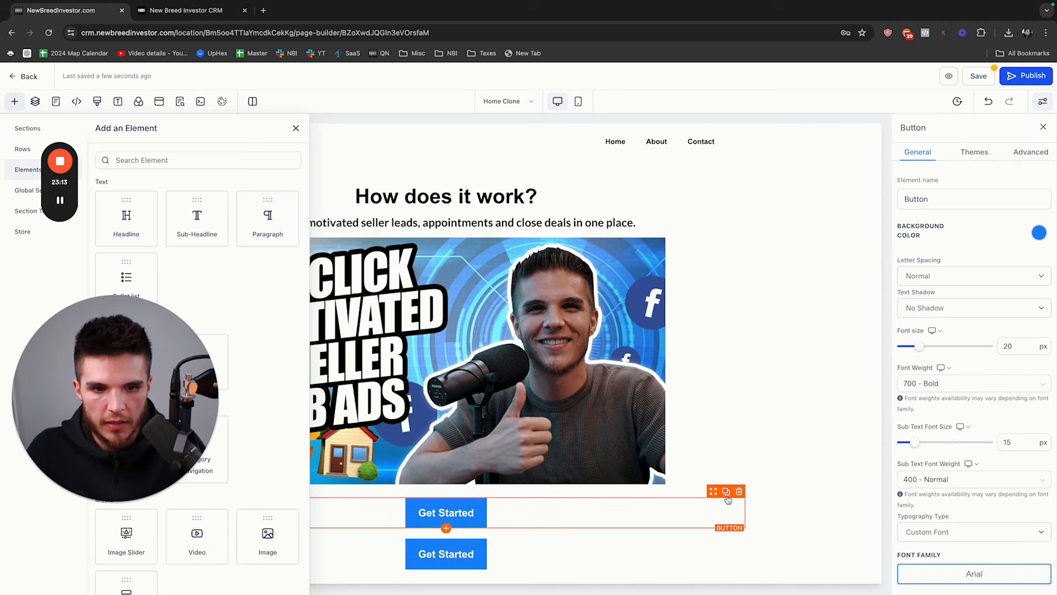
left_click_drag(714, 493, 675, 288)
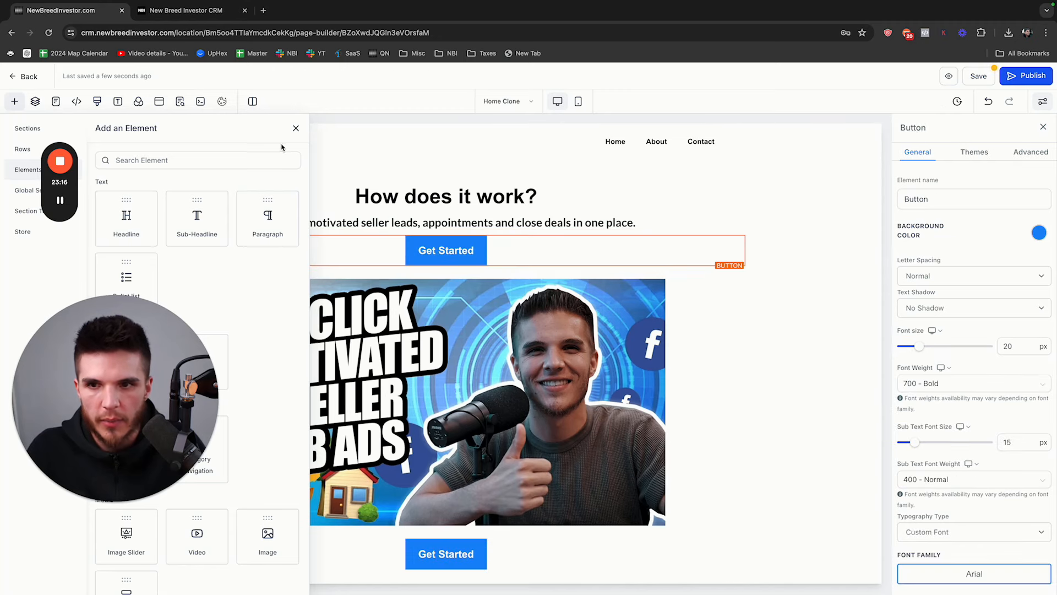
left_click(295, 129)
Copy the first column heading, "1. Choose A Proven Ad", from the live How It Works page.
left_click(186, 10)
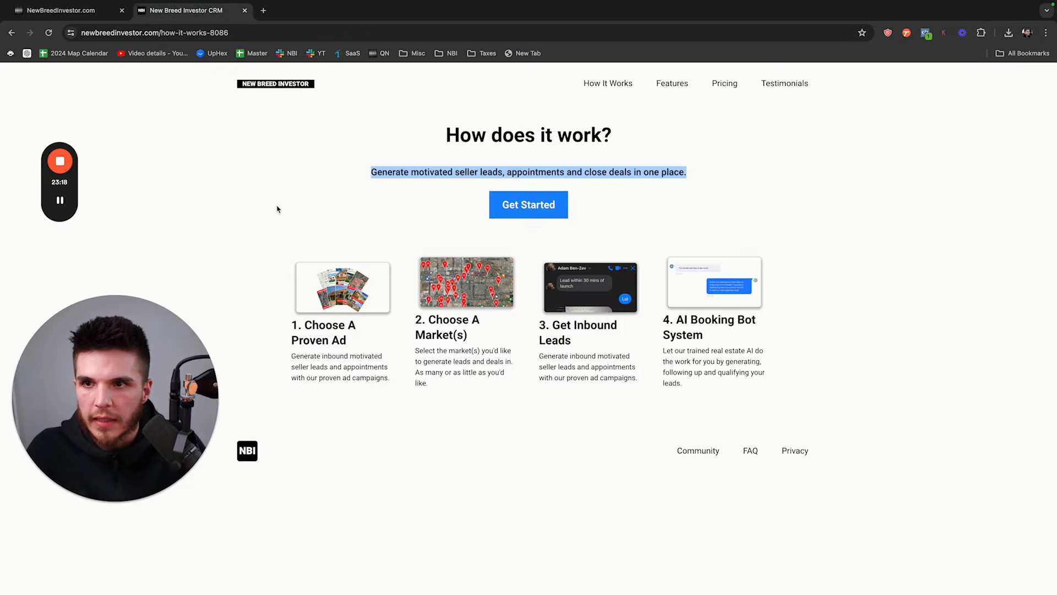
left_click_drag(290, 321, 382, 342)
key("super+c")
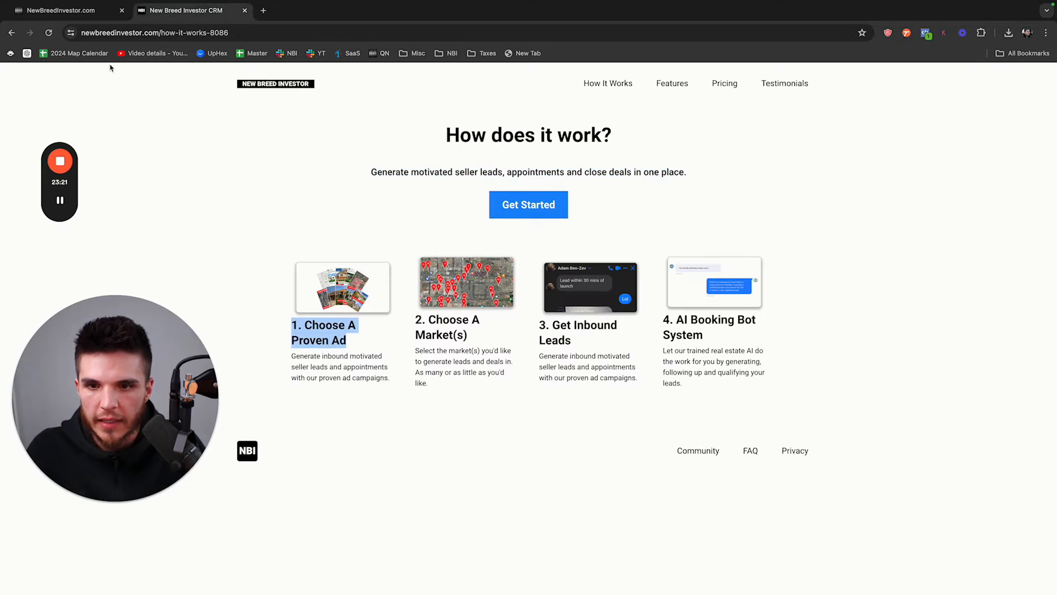
Delete the video and the extra Get Started button beneath it from the cloned page.
left_click(67, 11)
left_click(741, 262)
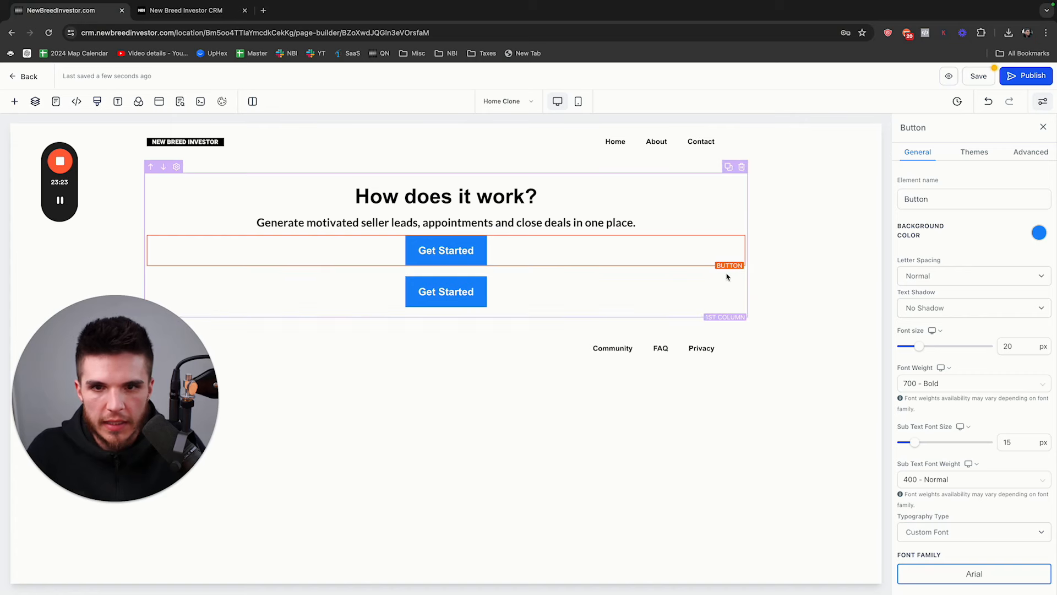
left_click(446, 266)
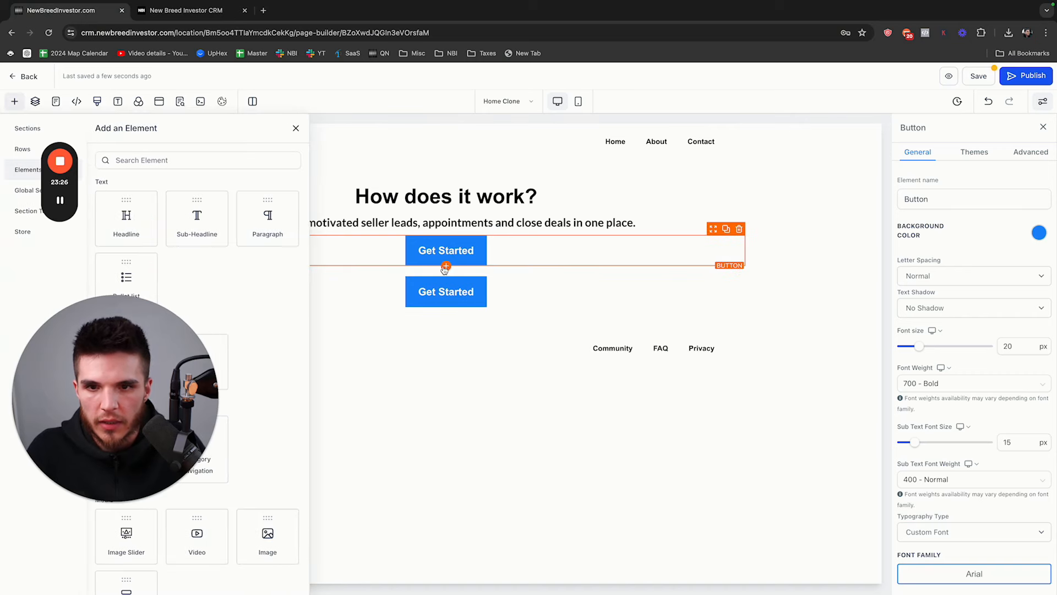
left_click(443, 286)
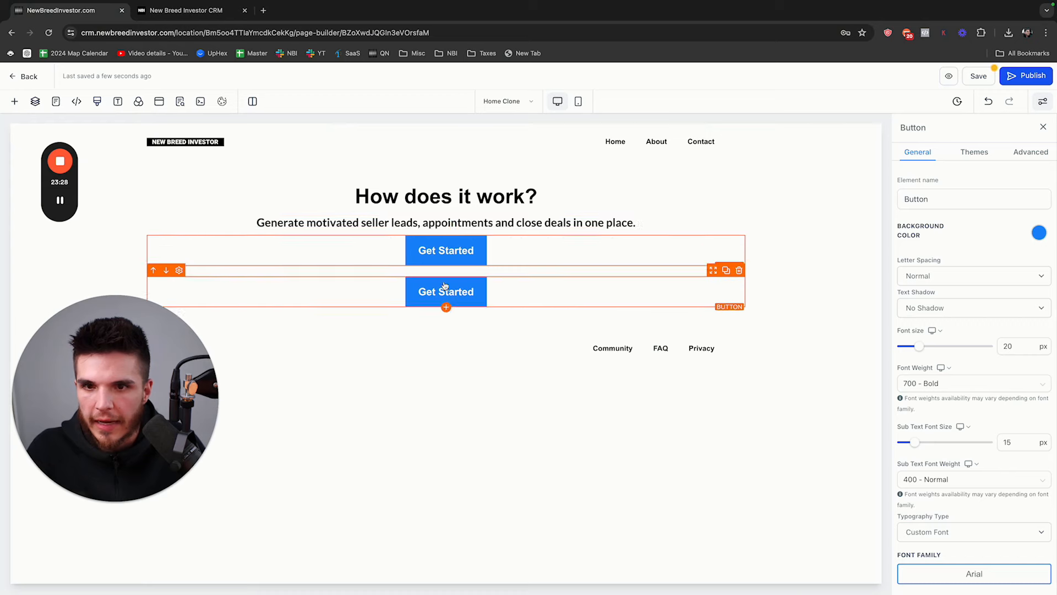
left_click(739, 270)
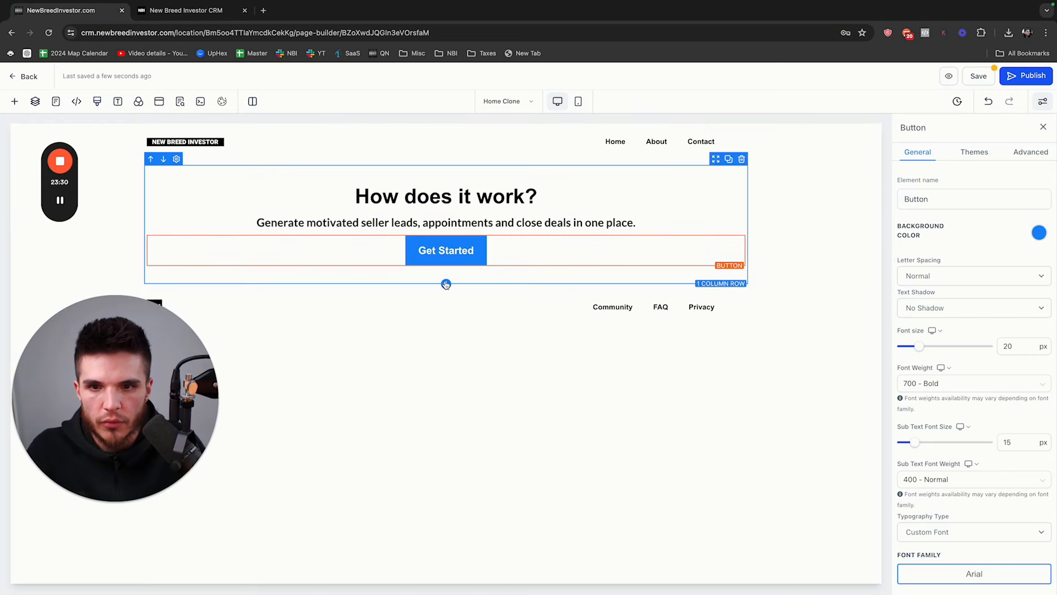
Add a four-column row below the intro row and check the live page's column layout for reference.
left_click(446, 284)
left_click_drag(279, 259, 443, 297)
left_click(221, 323)
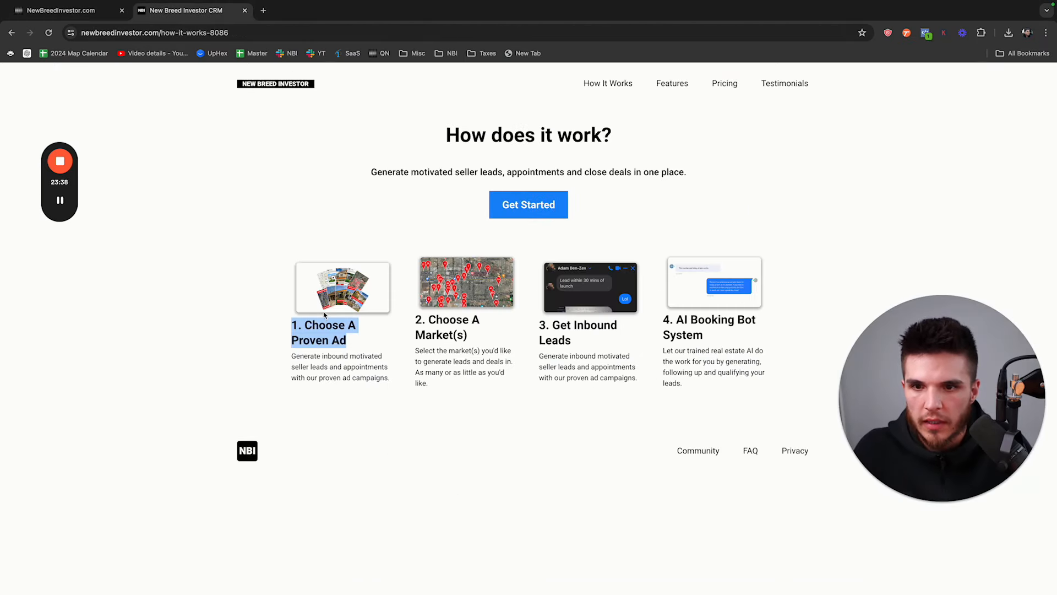
left_click(91, 11)
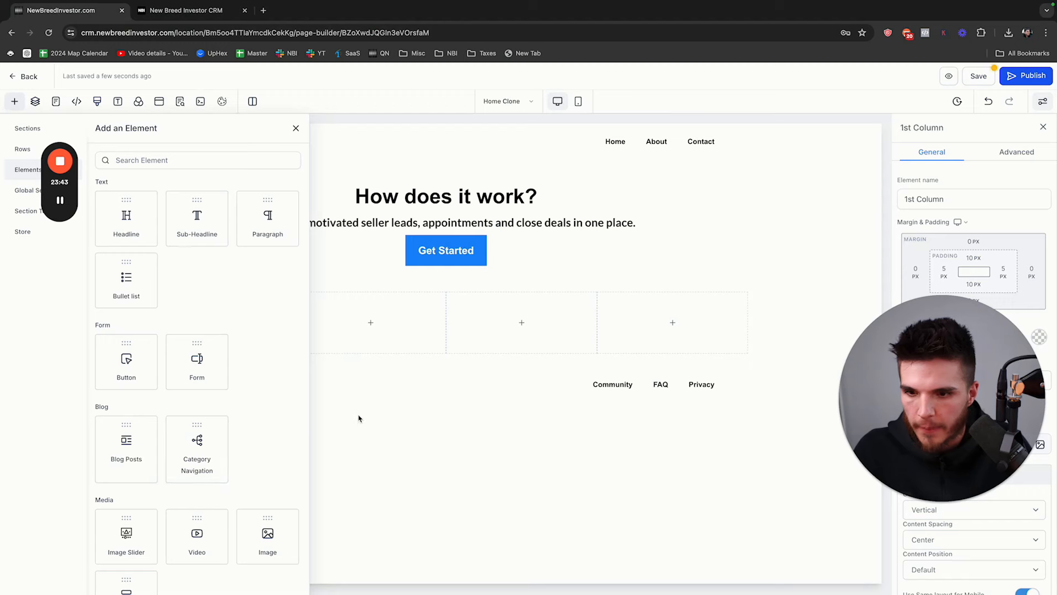
Add an image, a headline and a paragraph, stacked in that order, to the row's first column.
left_click_drag(270, 526, 252, 319)
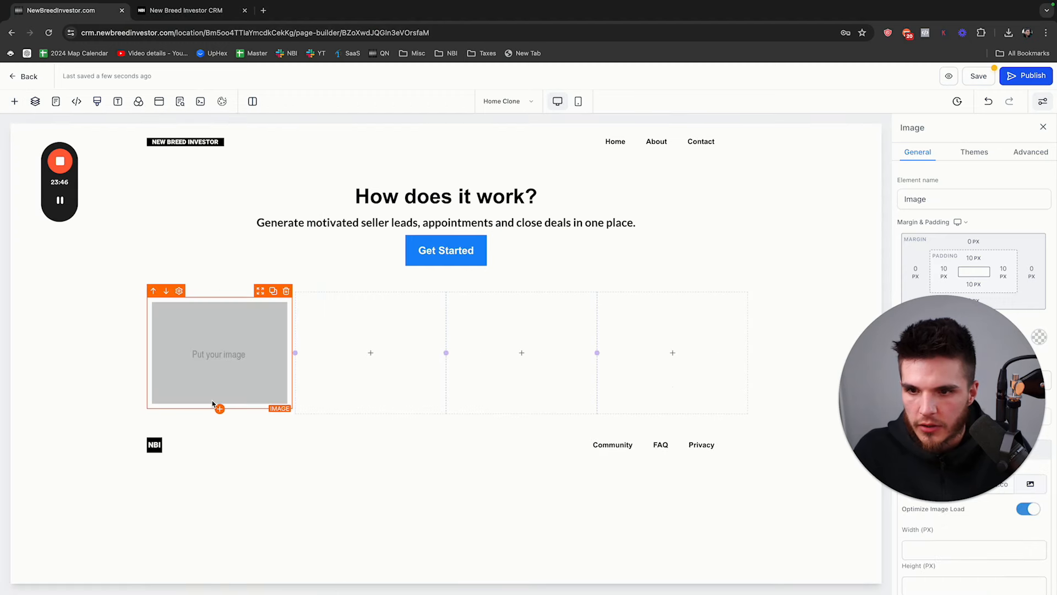
left_click(220, 409)
left_click(135, 226)
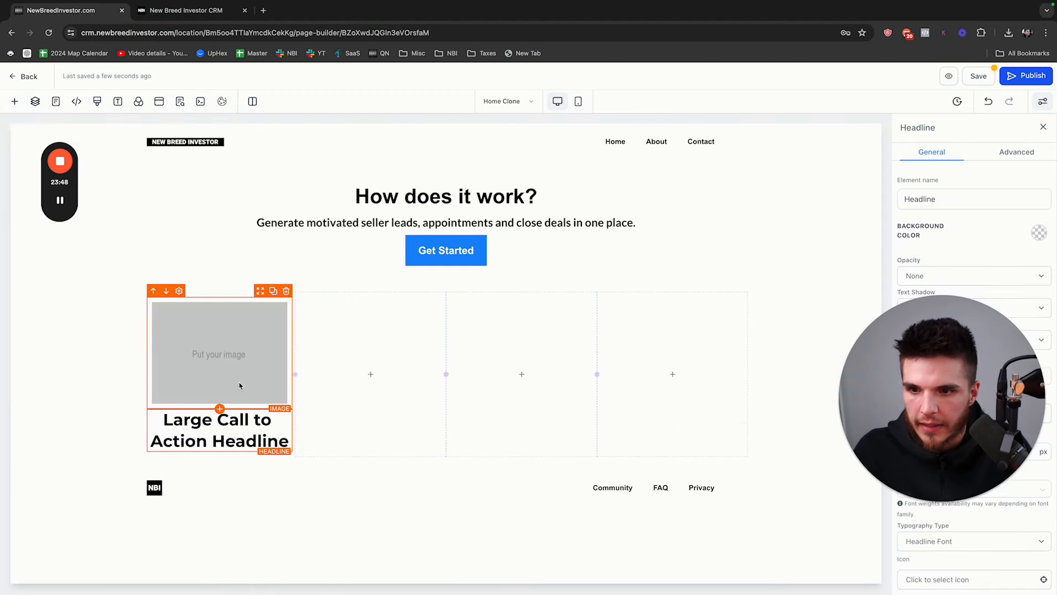
left_click(220, 453)
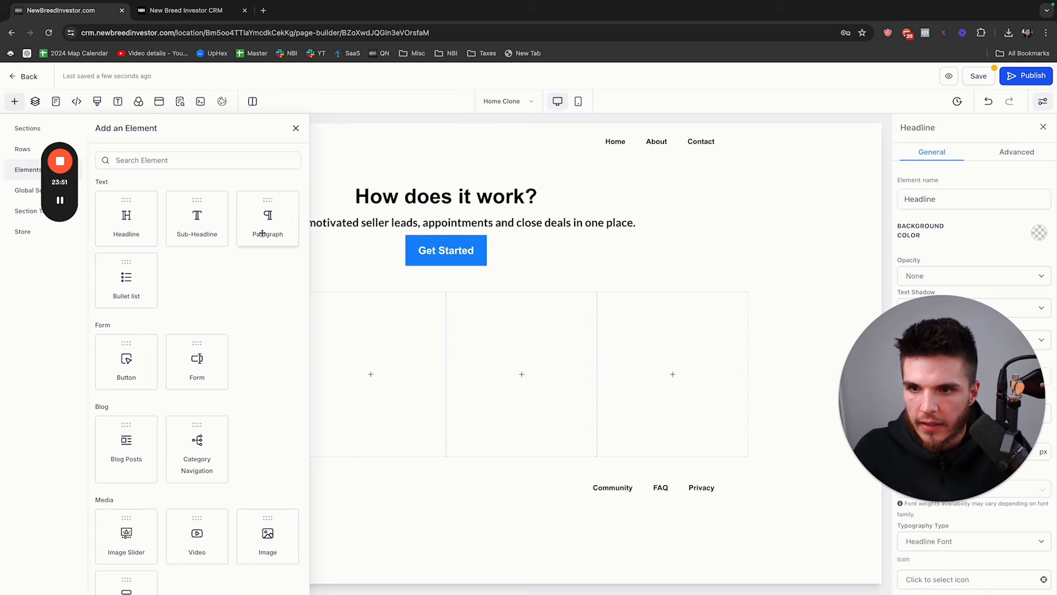
left_click(261, 202)
Left-align the headline and the paragraph in the first column.
left_click(203, 421)
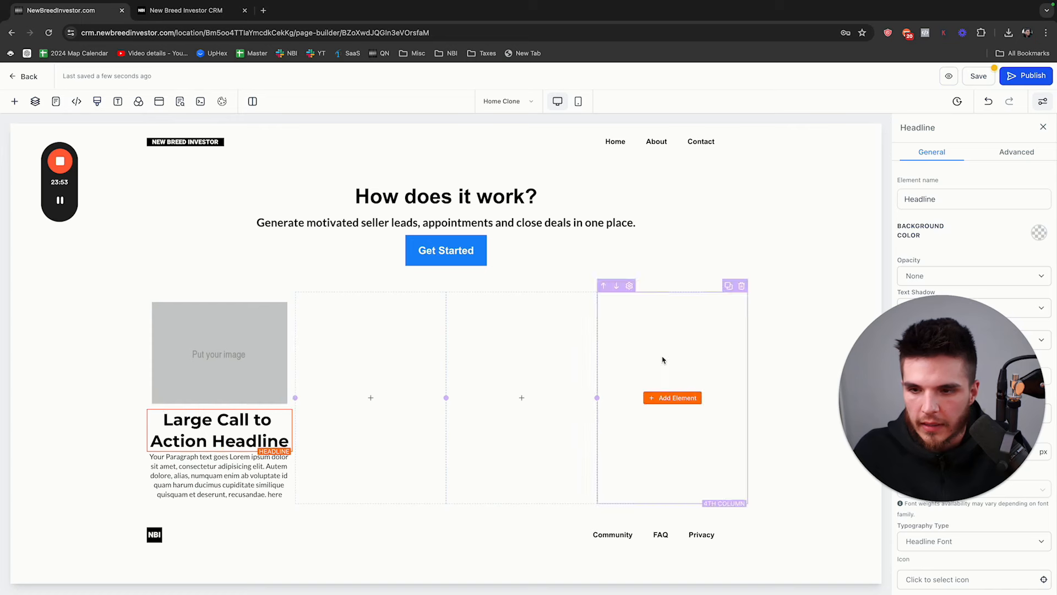
left_click(923, 379)
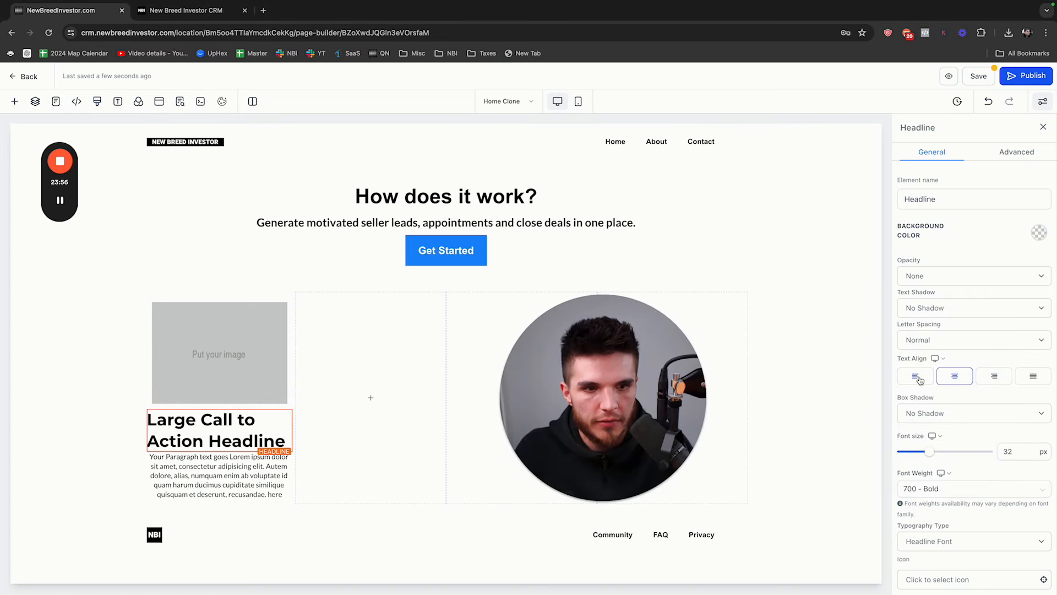
left_click(219, 473)
left_click(911, 379)
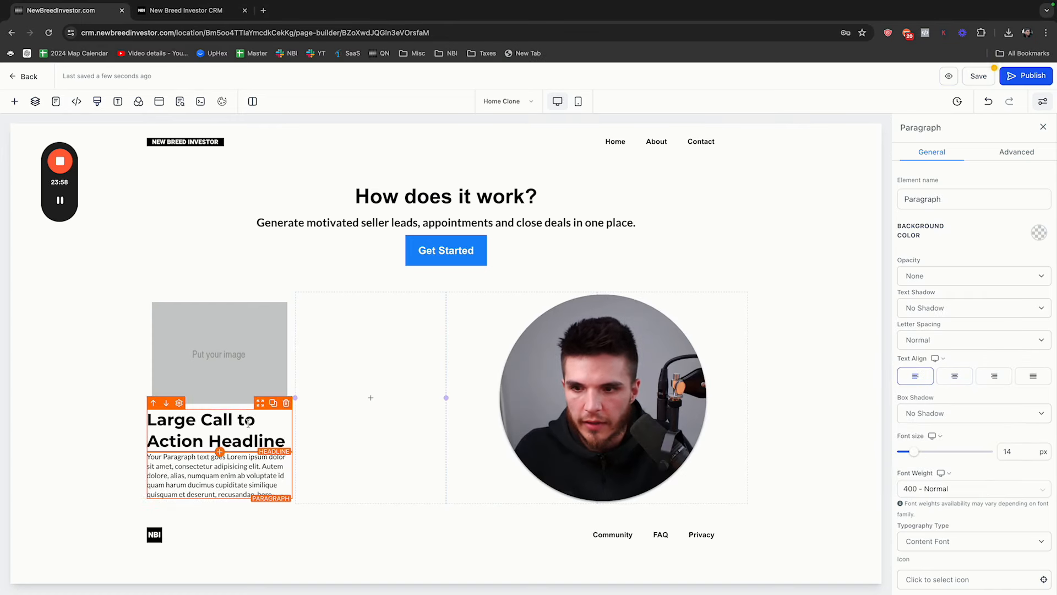
Set the first column's headline font size to 22 px and replace its text with "1. Choose A Proven Ad".
left_click(217, 432)
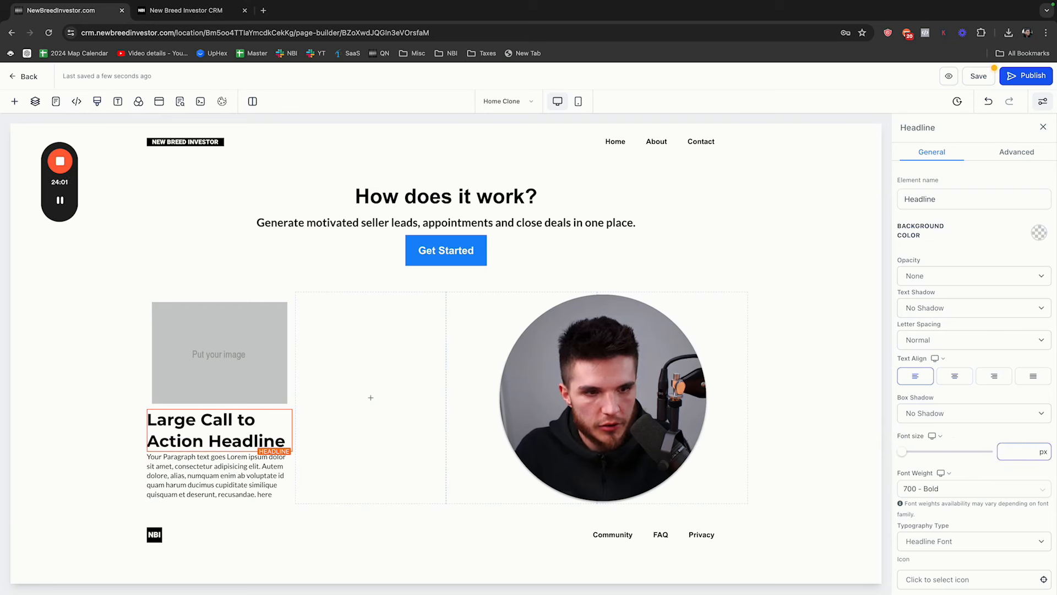
left_click(245, 462)
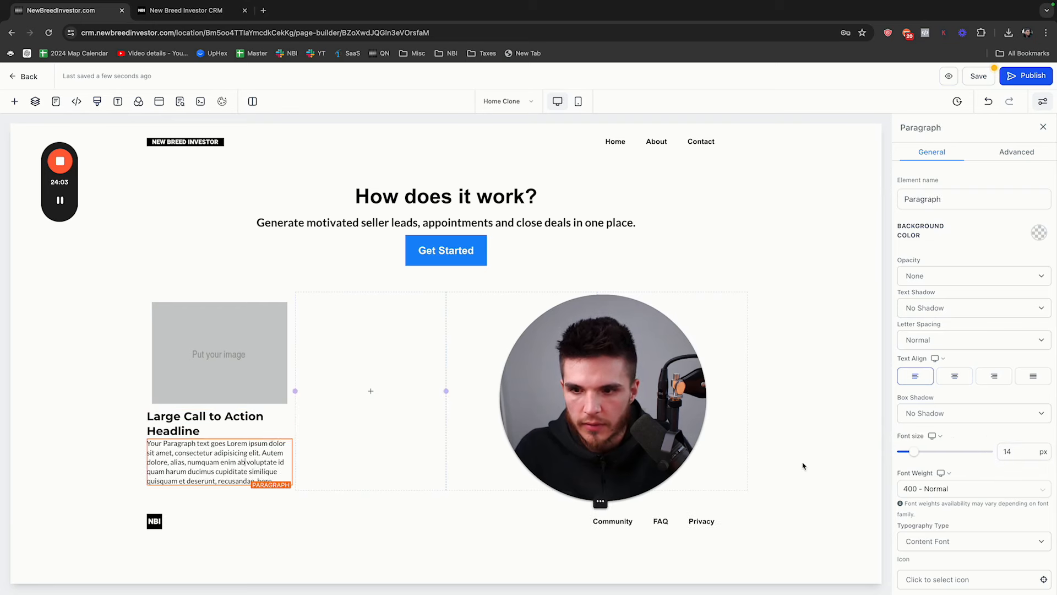
left_click(196, 15)
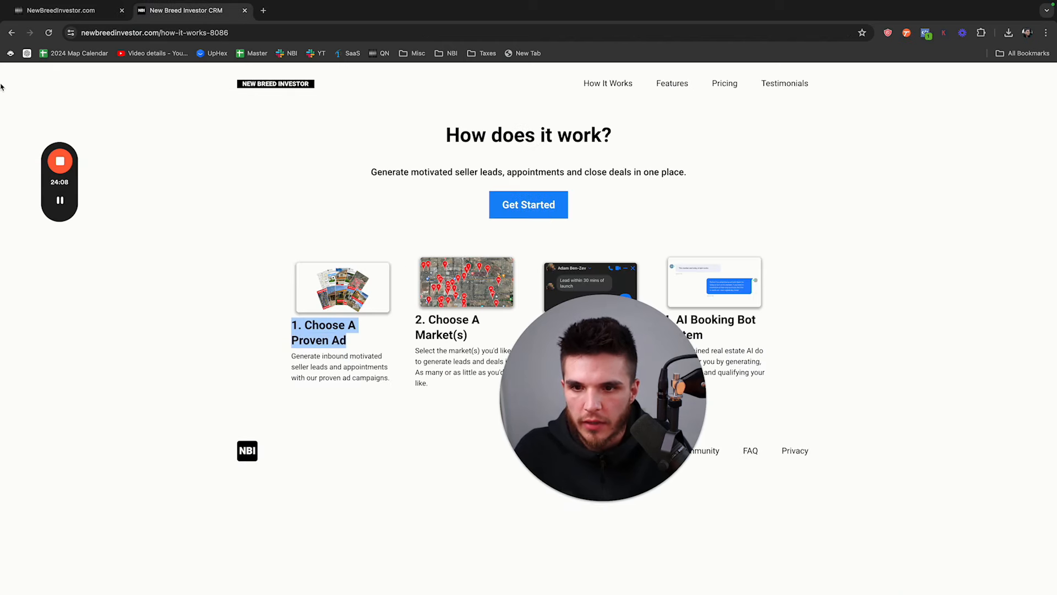
left_click(52, 13)
triple_click(202, 417)
key("super+v")
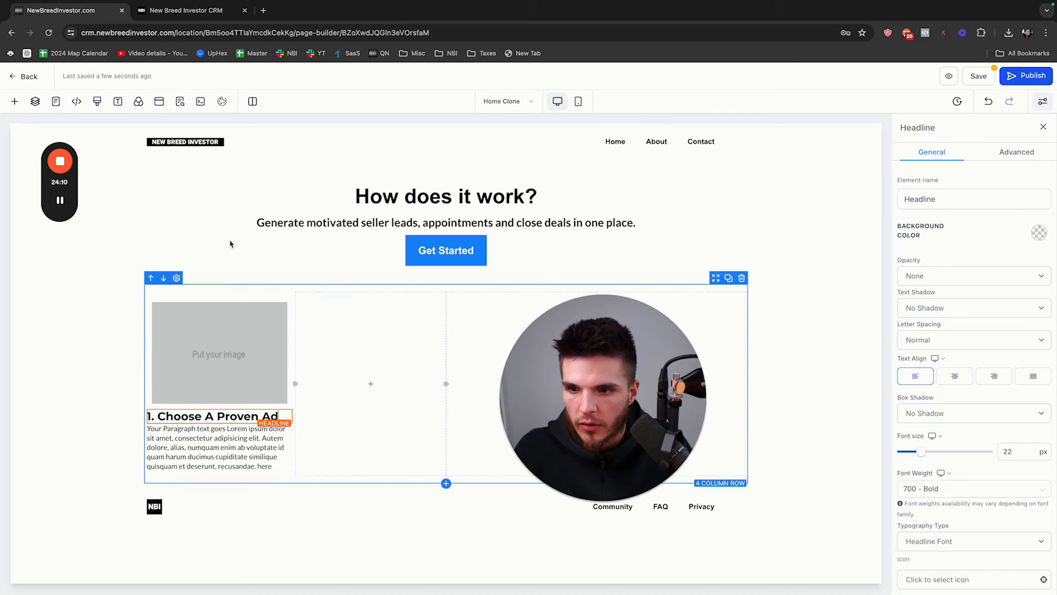
Replace the first column's paragraph with the live site's text "Generate inbound motivated seller leads and appointments with our proven ad campaigns.".
key("ctrl+Tab")
left_click_drag(291, 358, 382, 379)
key("super+c")
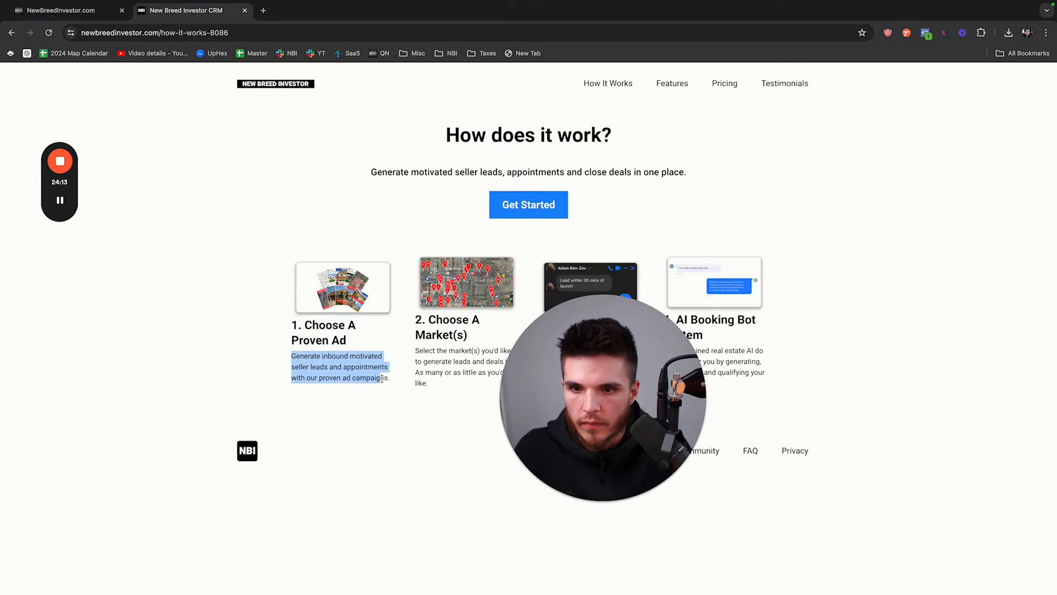
left_click(96, 13)
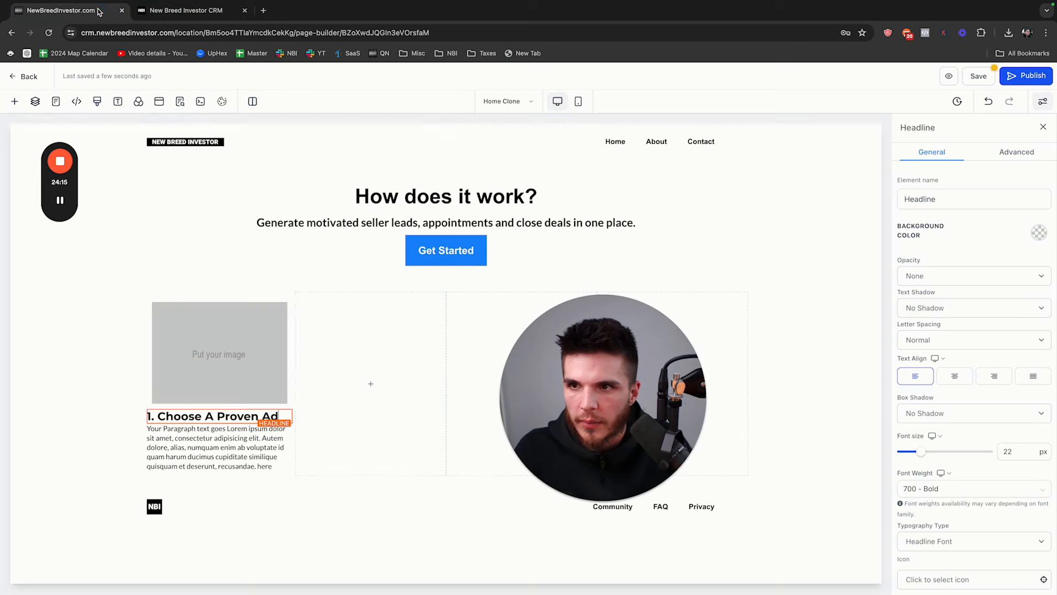
triple_click(226, 442)
key("super+v")
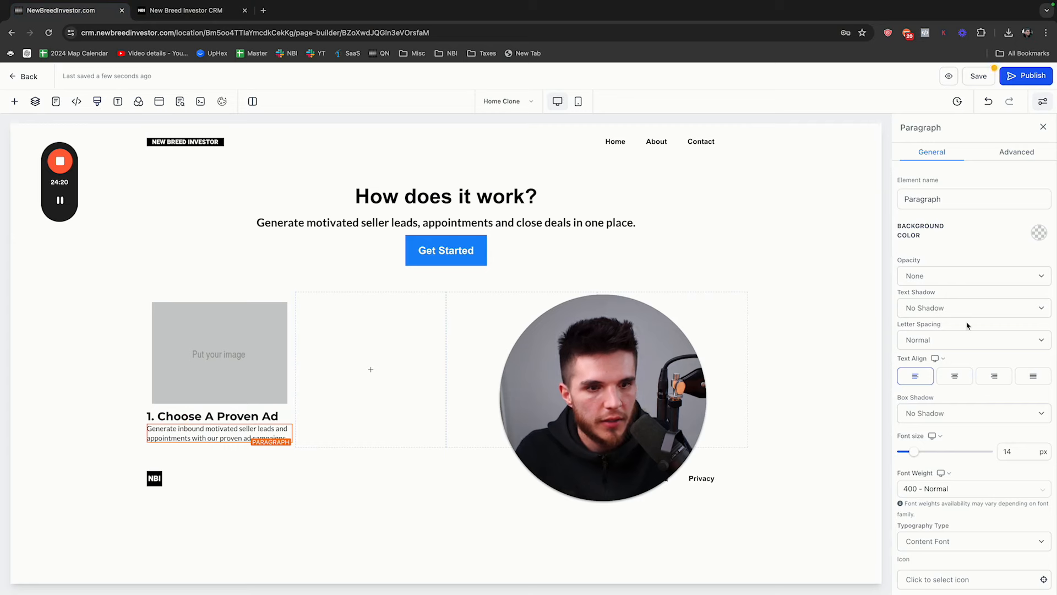
Set the top margin of the first column's paragraph to 5 px.
scroll(976, 253, "down", 10)
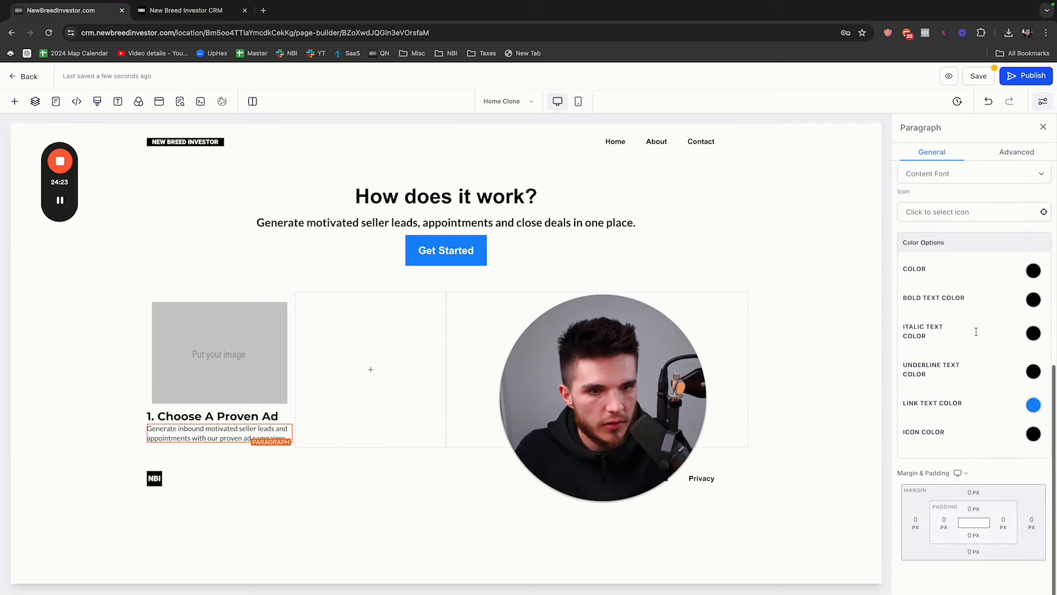
left_click(972, 496)
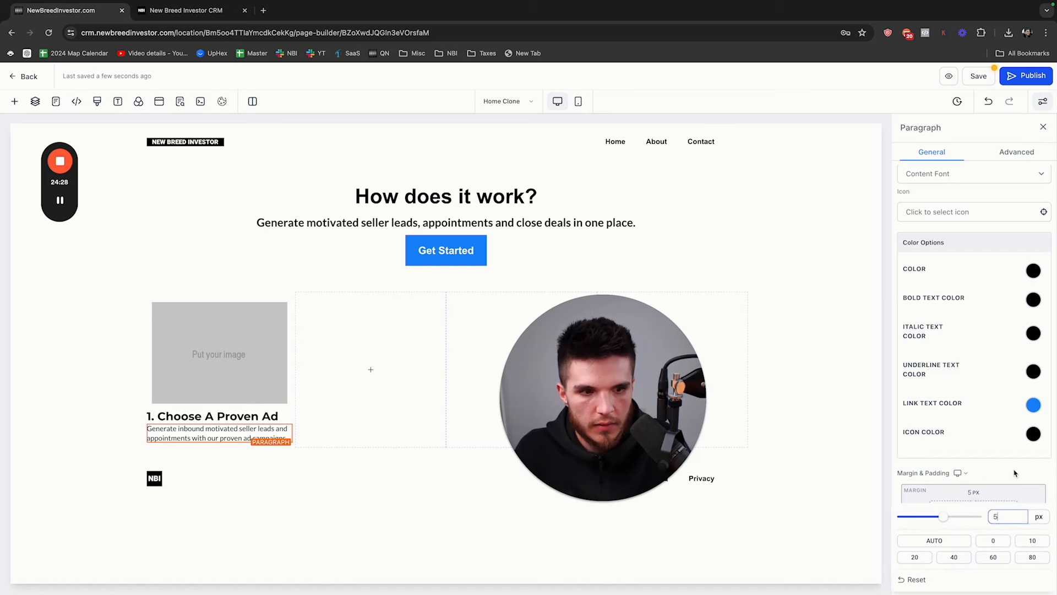
type("5")
Save the Choose A Proven Ad picture from the live site and use it as the first column's image.
left_click(219, 352)
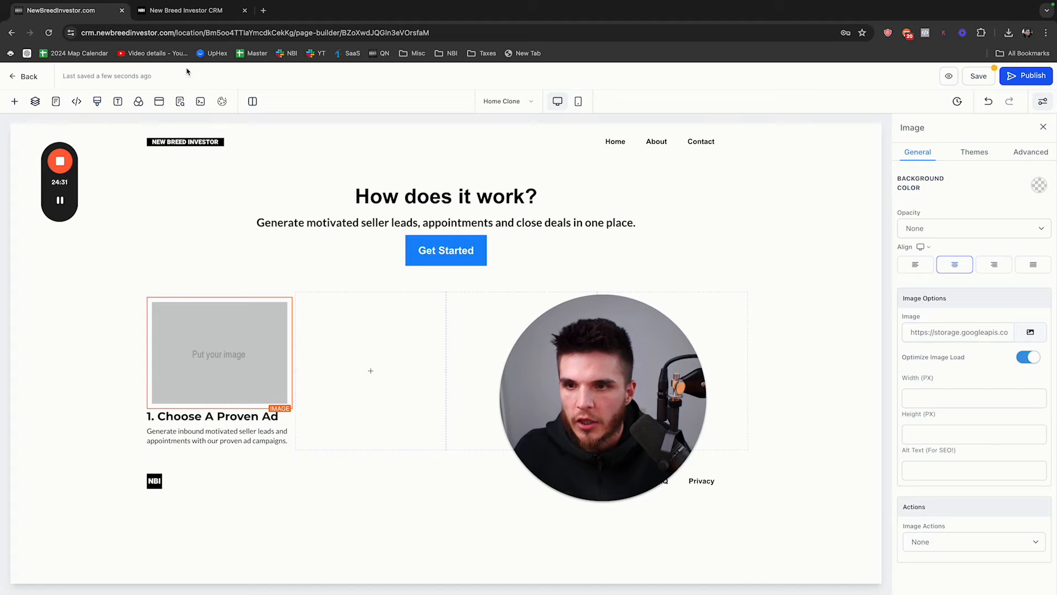
left_click(196, 16)
right_click(338, 300)
left_click(353, 310)
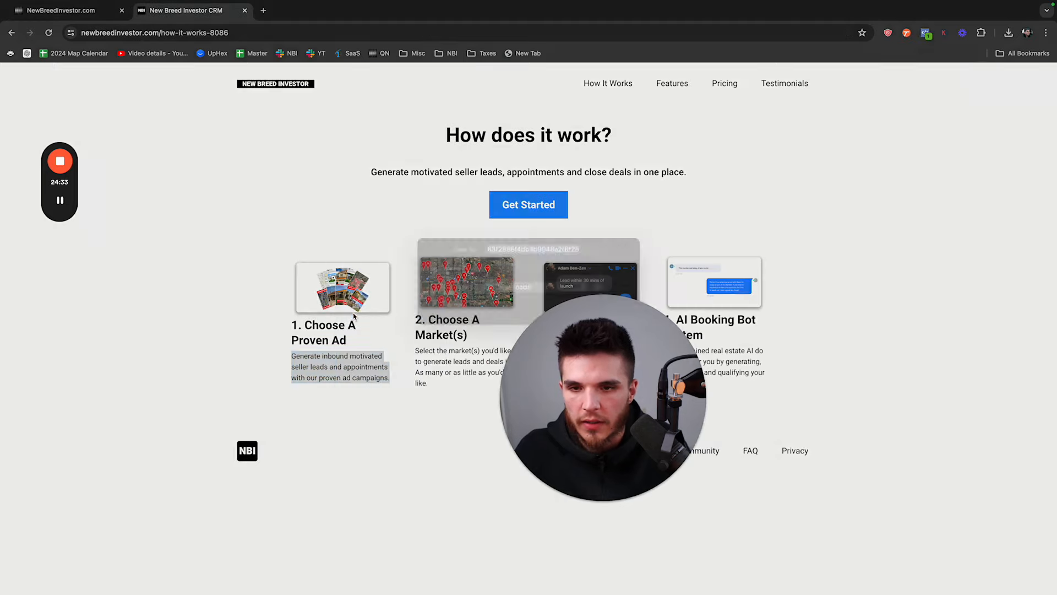
key("Return")
left_click(71, 10)
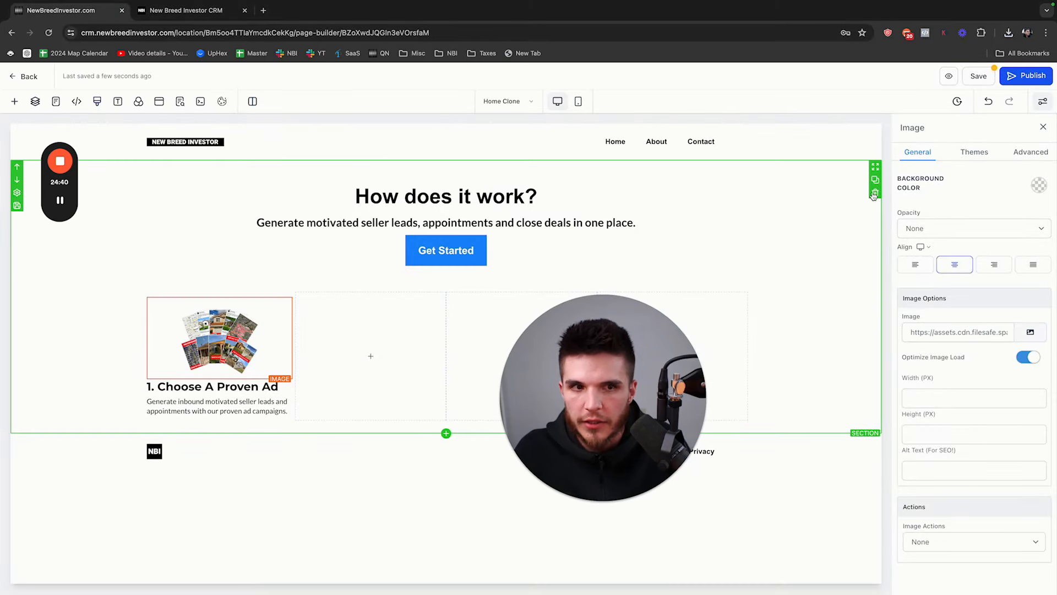
Browse the image themes for the first column's picture.
left_click(974, 152)
scroll(981, 308, "down", 1)
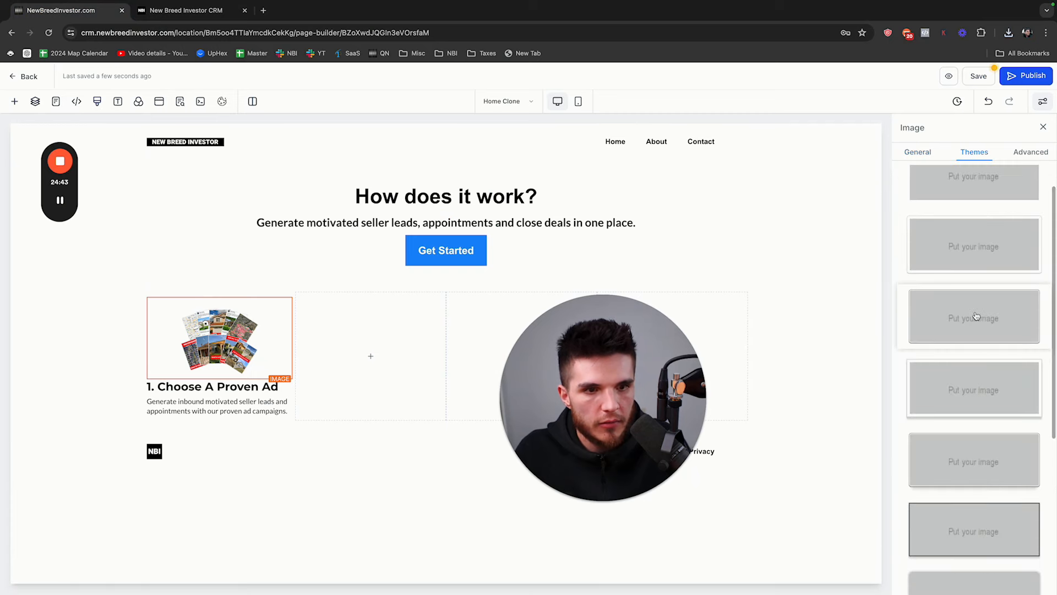
Apply a framed shadow theme to the first column's image and duplicate that image into the second column.
left_click(973, 391)
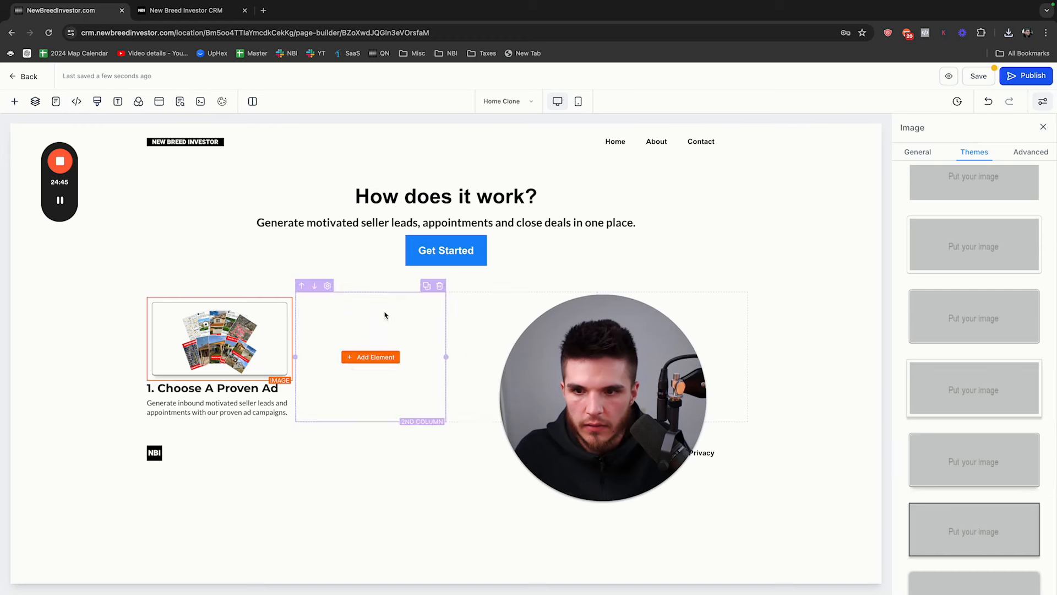
left_click(349, 250)
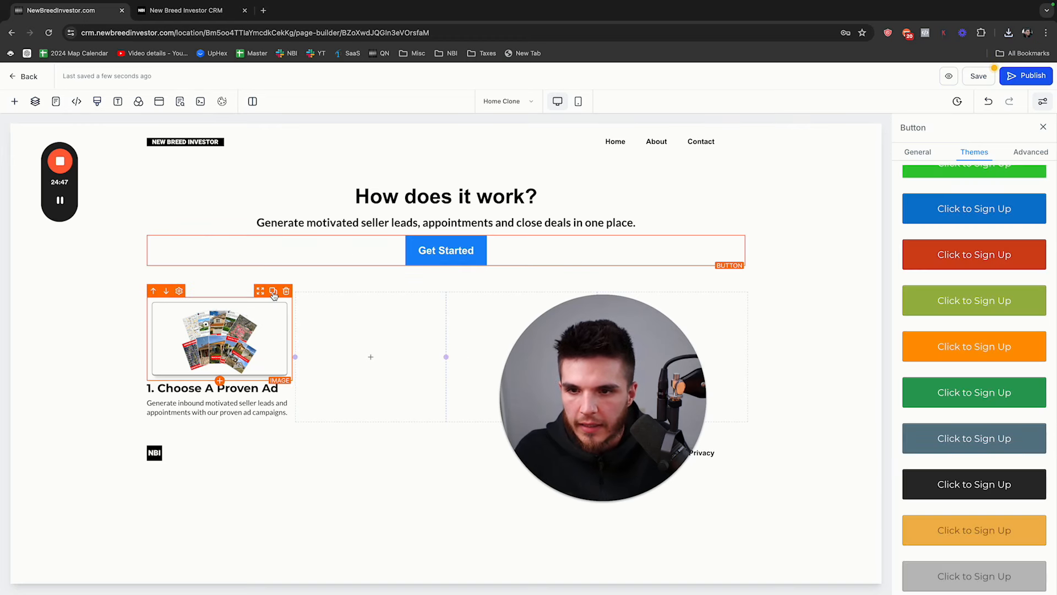
left_click(274, 291)
left_click_drag(220, 421, 371, 357)
Duplicate the first column's headline and paragraph into the second column beneath the image.
left_click(243, 387)
left_click(275, 375)
left_click_drag(243, 401, 409, 382)
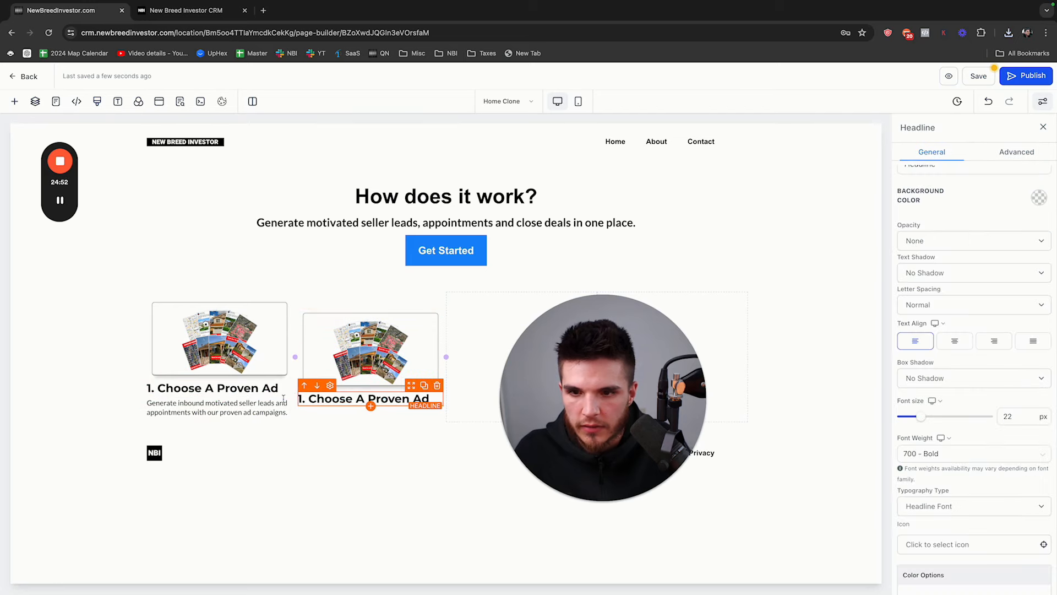
left_click(274, 392)
left_click_drag(256, 428, 369, 414)
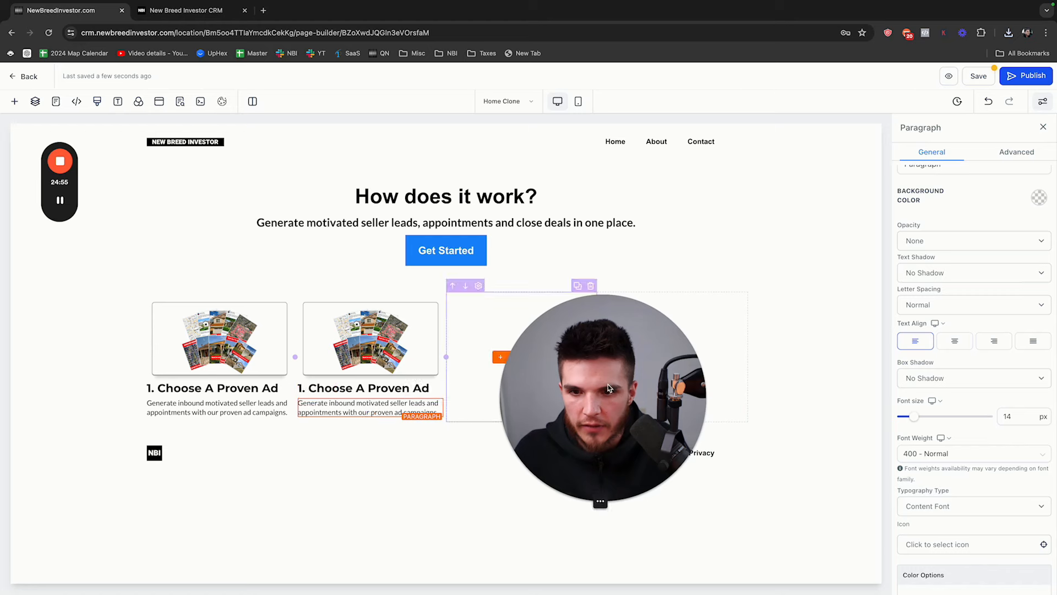
Duplicate the second column's image into the empty third column.
left_click_drag(609, 388, 1019, 417)
left_click(424, 292)
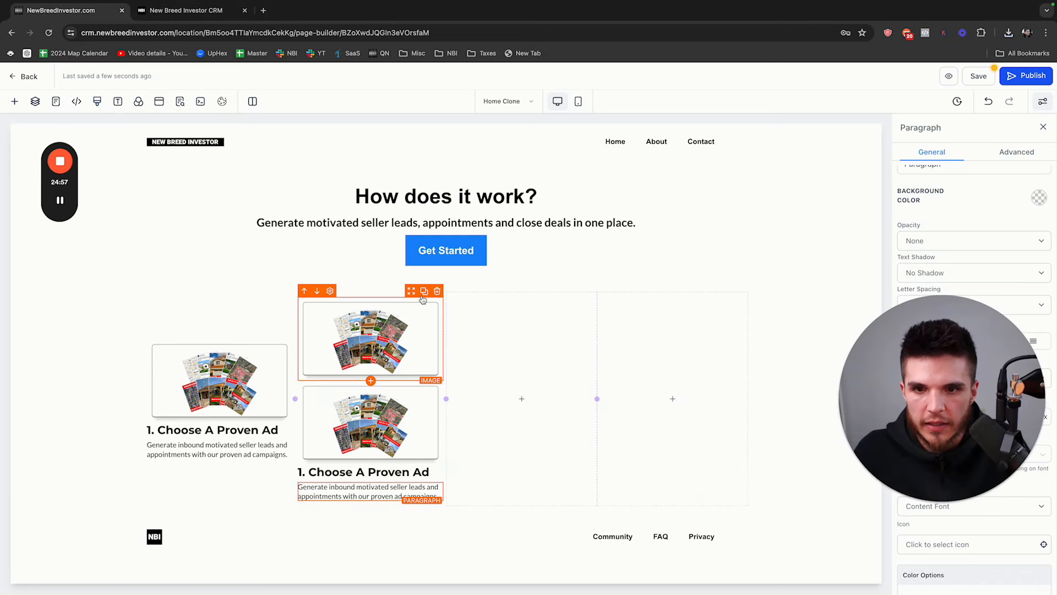
left_click_drag(418, 304, 530, 326)
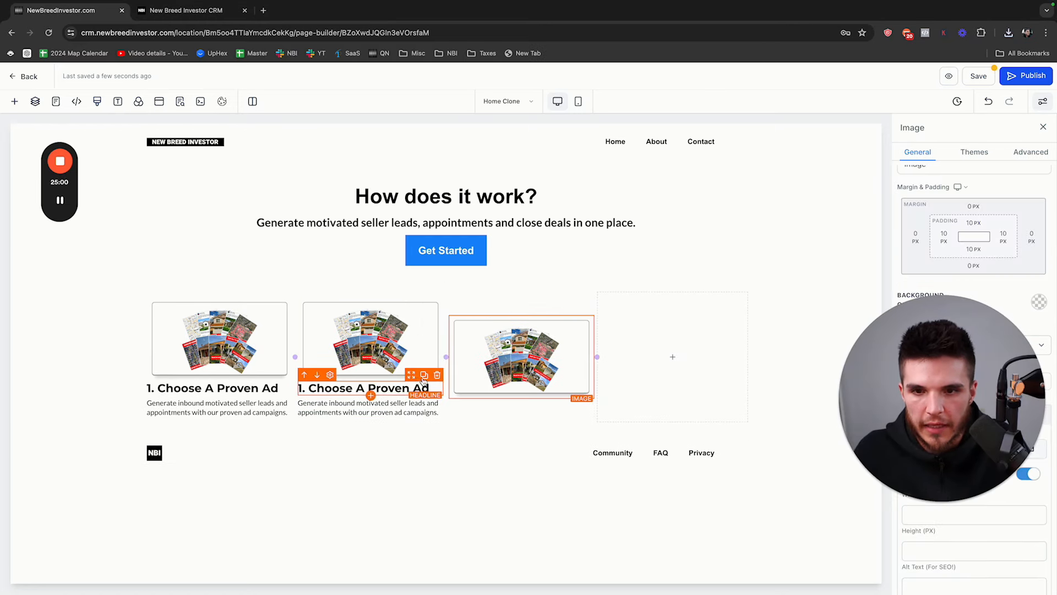
Duplicate the second column's headline into the third column and its paragraph into the third and fourth columns.
left_click(424, 375)
left_click_drag(423, 397, 520, 398)
left_click(425, 392)
left_click_drag(386, 408, 683, 380)
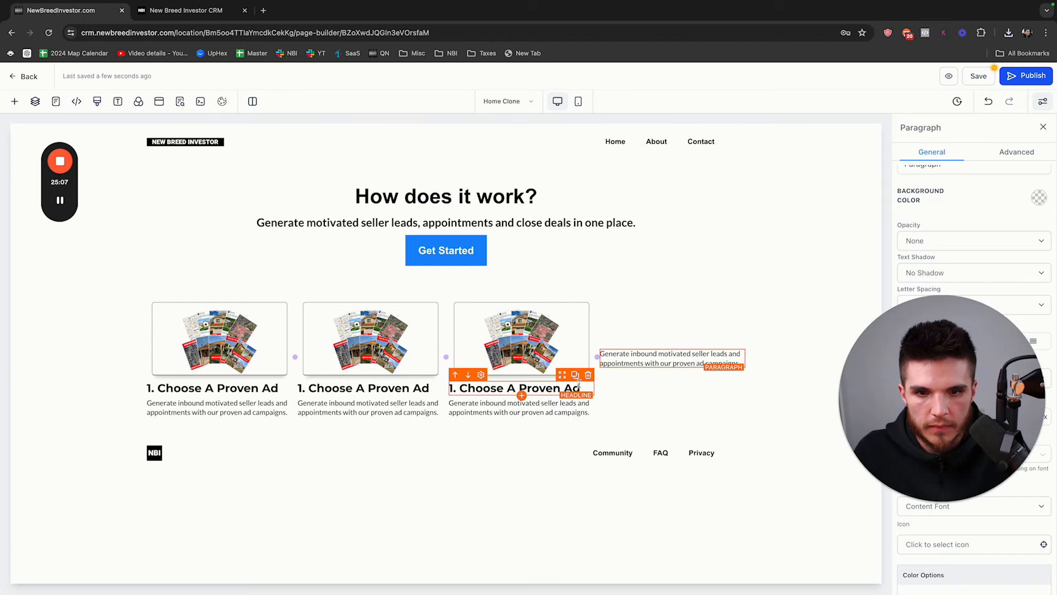
Duplicate the third column's headline and image into the fourth column above the paragraph.
left_click(575, 375)
left_click_drag(567, 386, 664, 349)
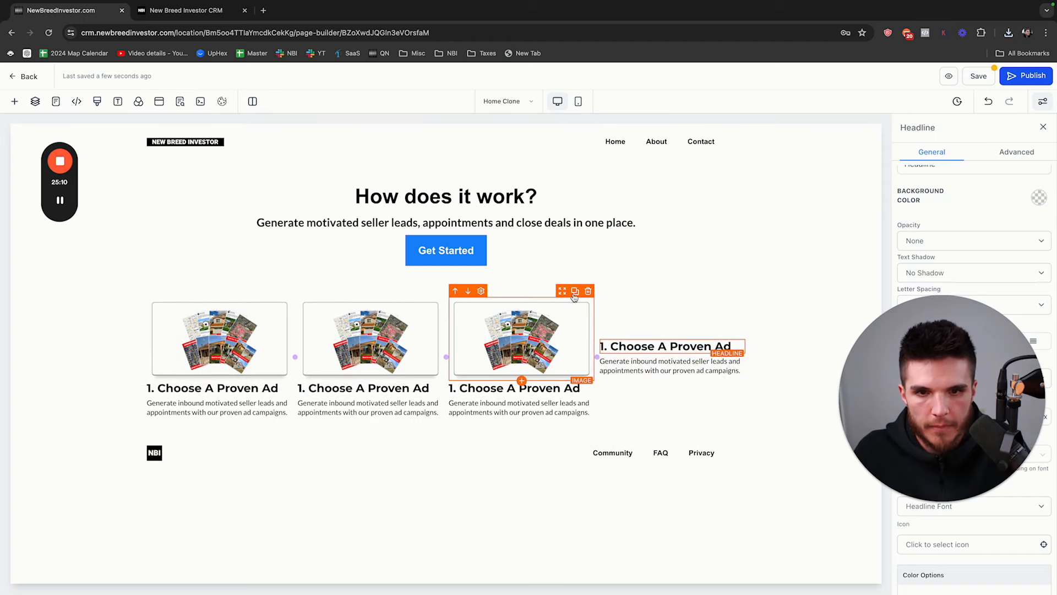
left_click(575, 292)
left_click_drag(521, 413, 699, 330)
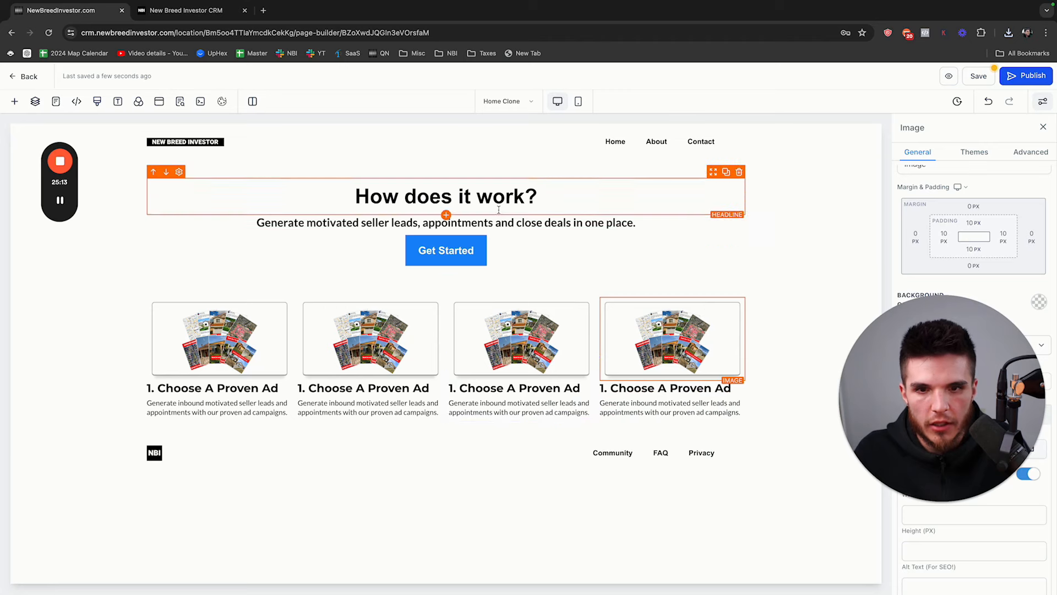
Switch the first column's headline to a custom font and set its font family to Arial.
left_click(197, 387)
scroll(941, 454, "down", 2)
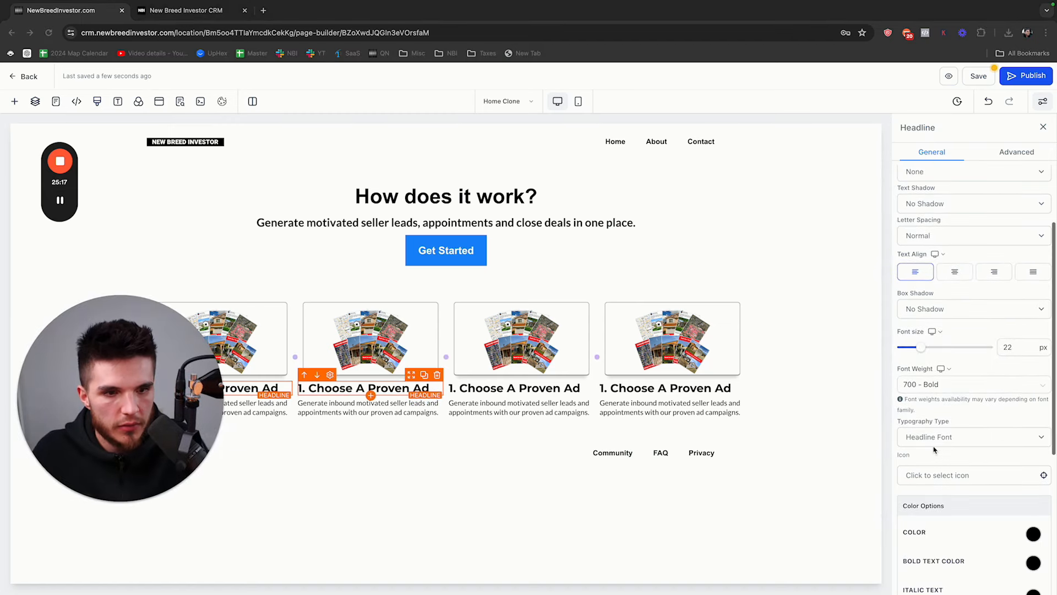
left_click(940, 438)
left_click(939, 462)
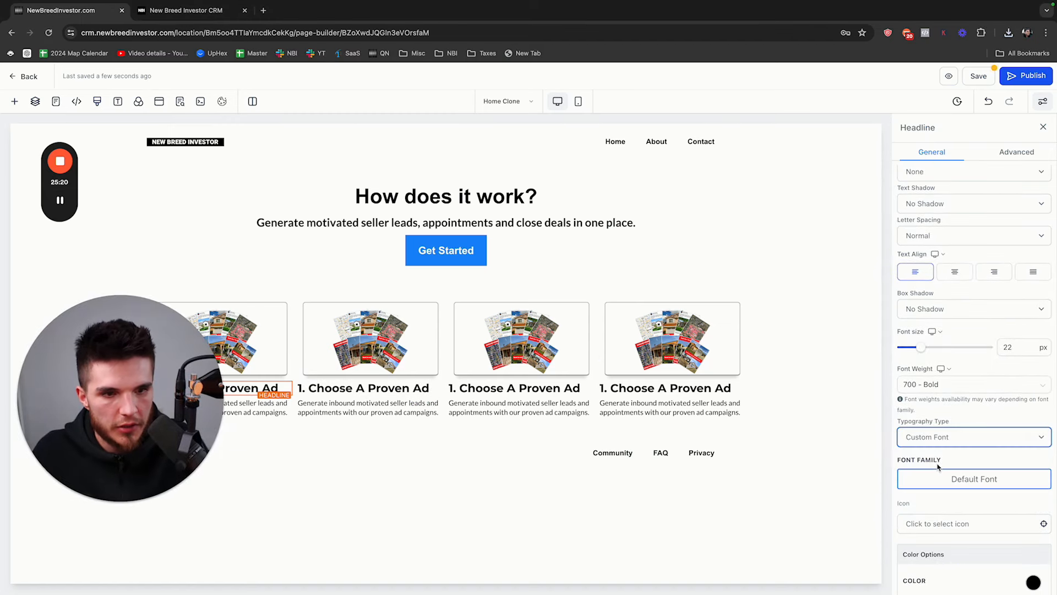
left_click(939, 477)
left_click(491, 338)
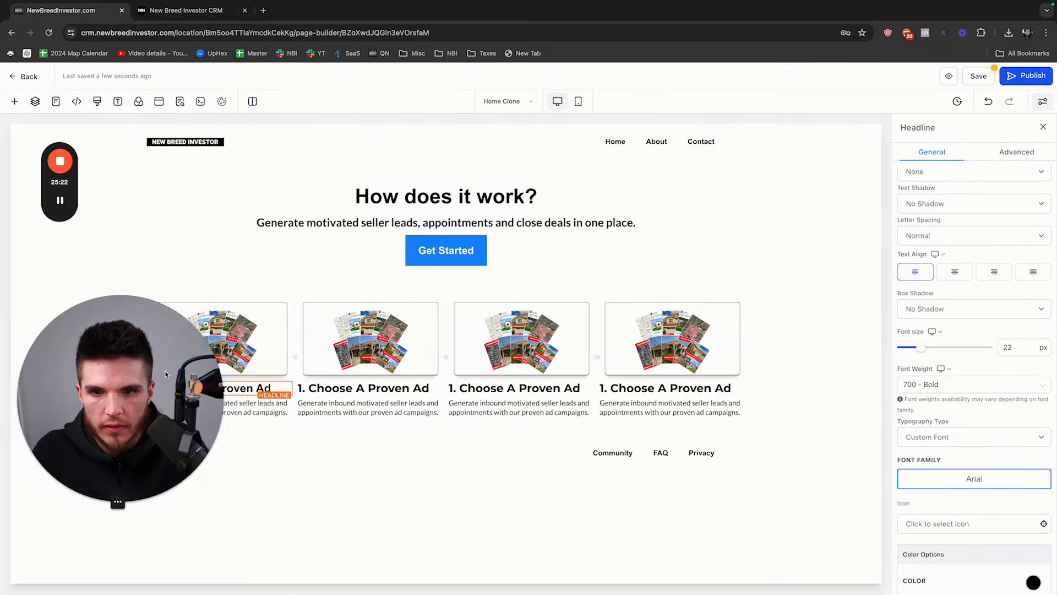
Switch the first column's paragraph to a custom font and set its font family to Arial.
double_click(243, 403)
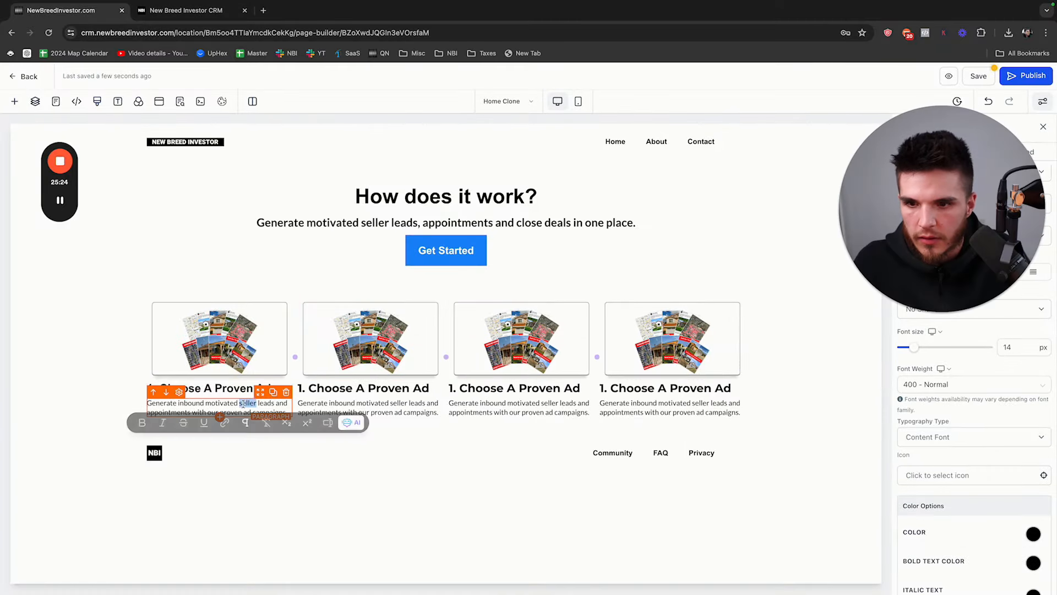
left_click(961, 438)
left_click(941, 449)
left_click(940, 477)
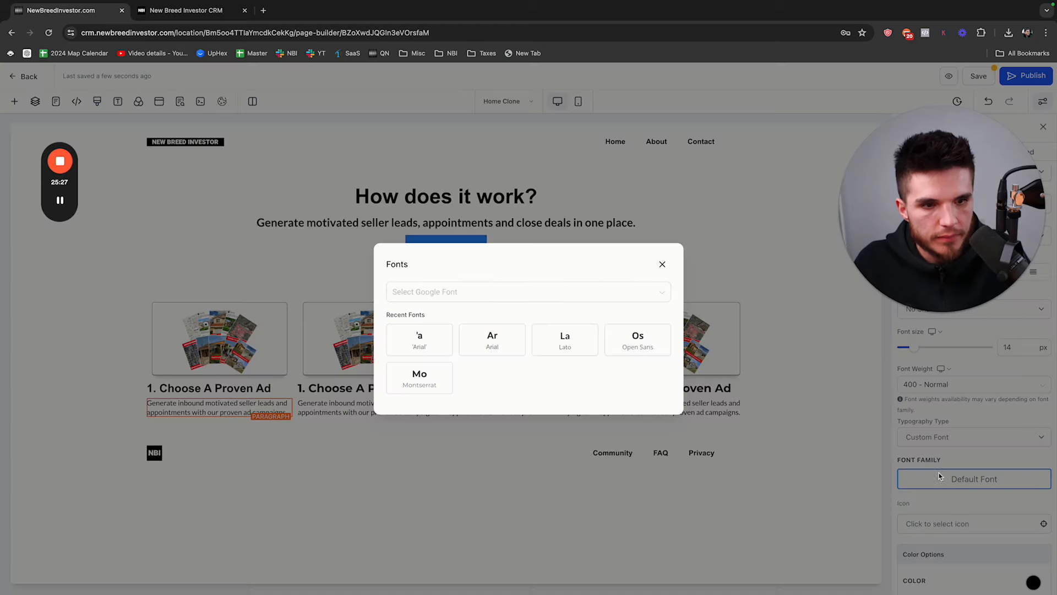
left_click(499, 340)
Delete the headlines and paragraphs from the second, third and fourth columns, keeping only the images.
left_click(436, 379)
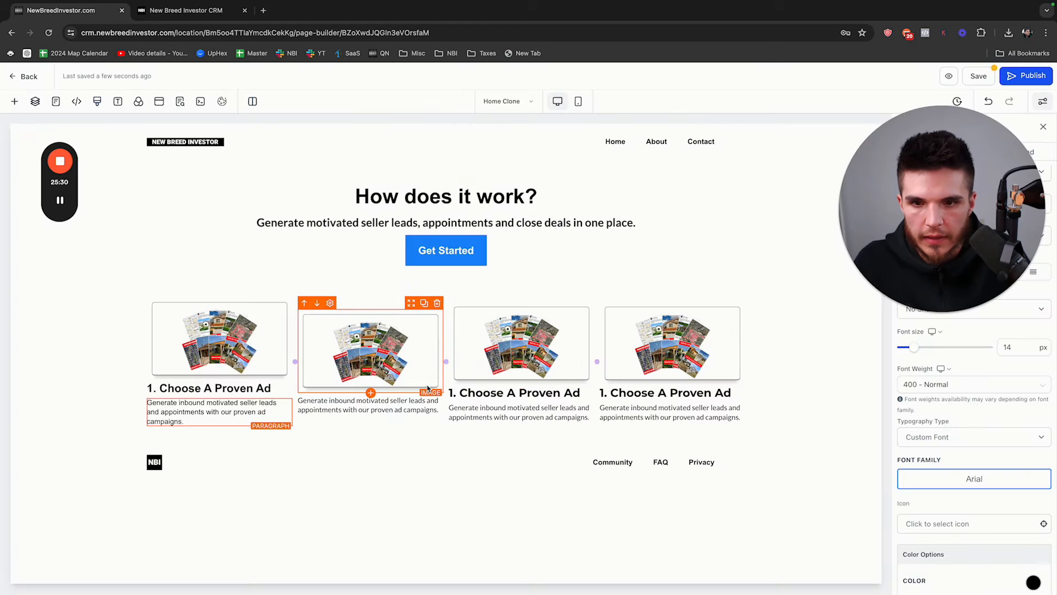
left_click(437, 390)
left_click(588, 383)
left_click(589, 392)
left_click(738, 383)
left_click(739, 393)
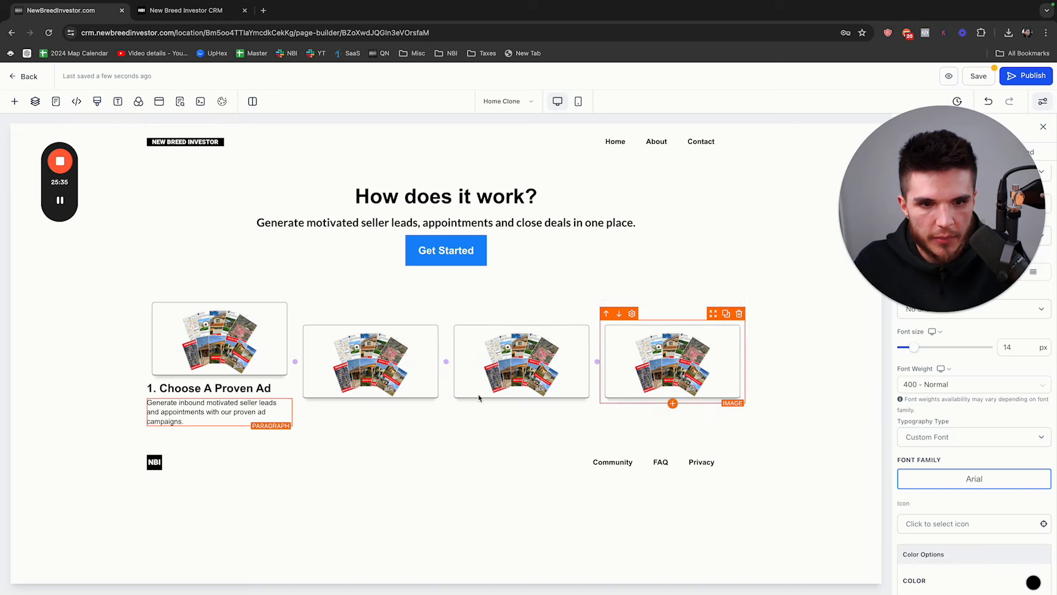
Duplicate the first column's Arial headline into the other three columns below their images.
left_click(273, 377)
mouse_move(273, 386)
left_mouse_down()
mouse_move(399, 399)
mouse_move(670, 398)
left_mouse_up()
left_click(425, 392)
left_click(575, 391)
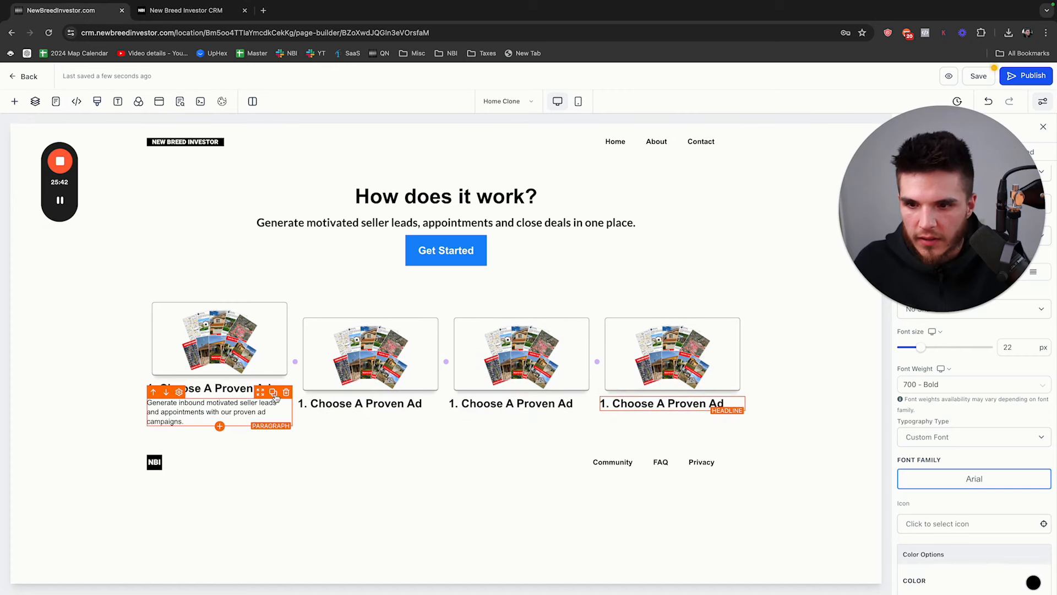
Duplicate the first column's Arial paragraph into the other three columns below their headlines.
left_click(273, 393)
mouse_move(260, 394)
left_mouse_down()
mouse_move(379, 419)
mouse_move(655, 402)
mouse_move(634, 410)
left_mouse_up()
left_click(424, 392)
left_click(575, 392)
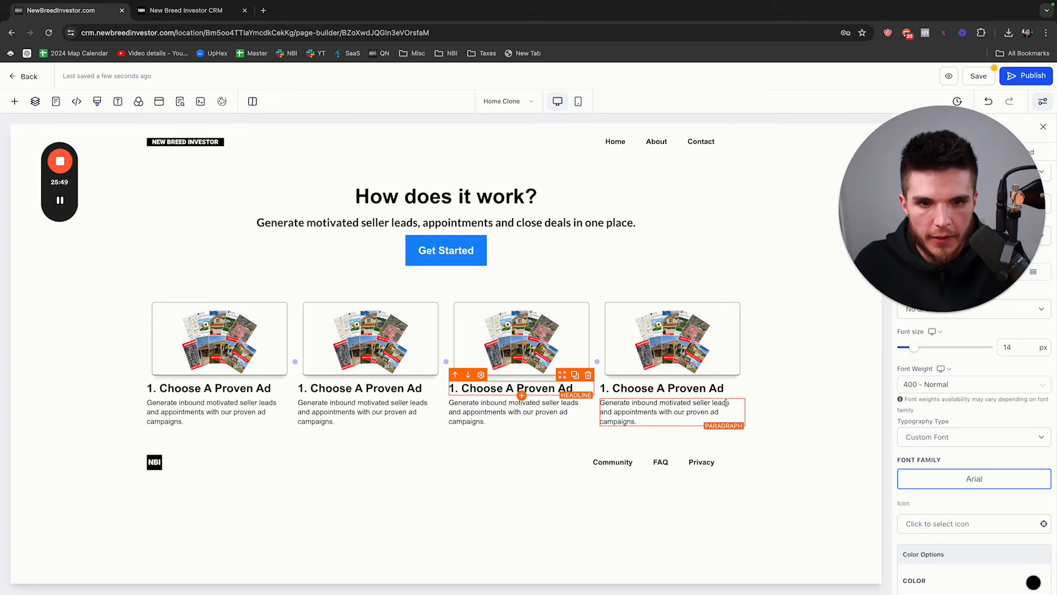
Save the Home Clone page and accept the global section change.
left_click(979, 77)
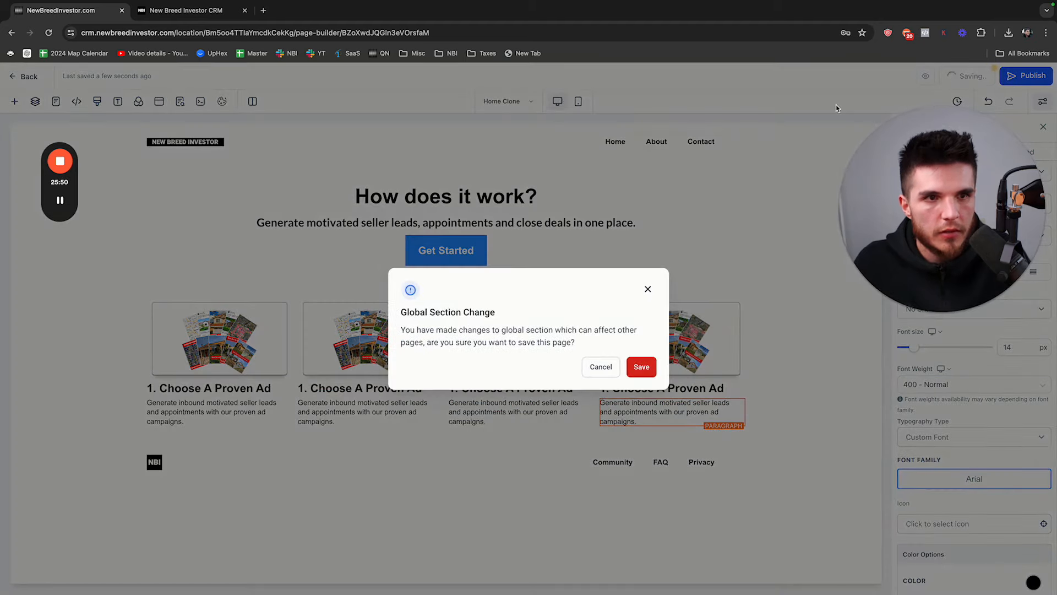
left_click(602, 367)
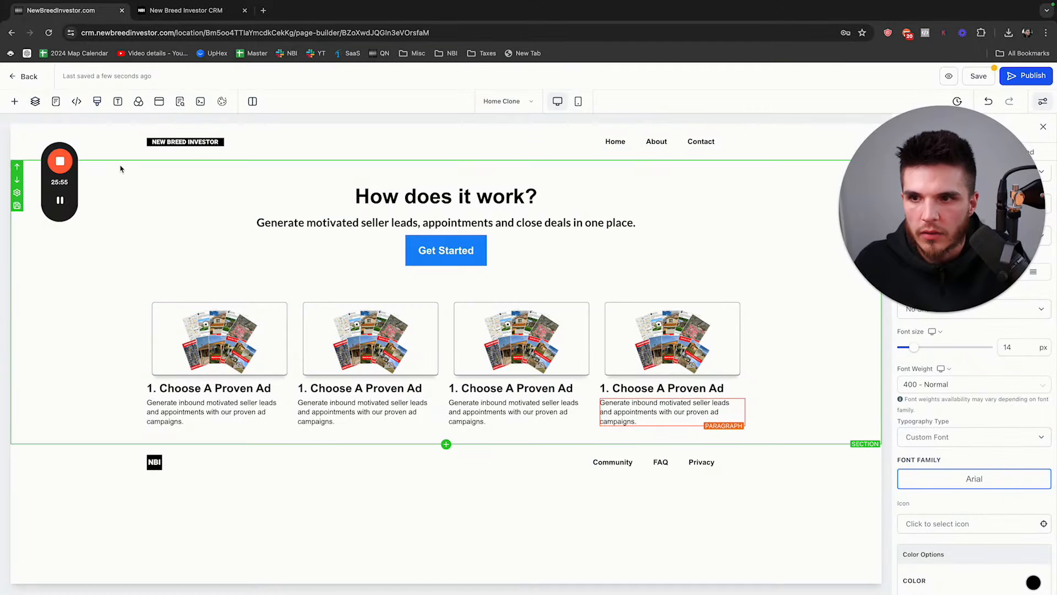
left_click(972, 78)
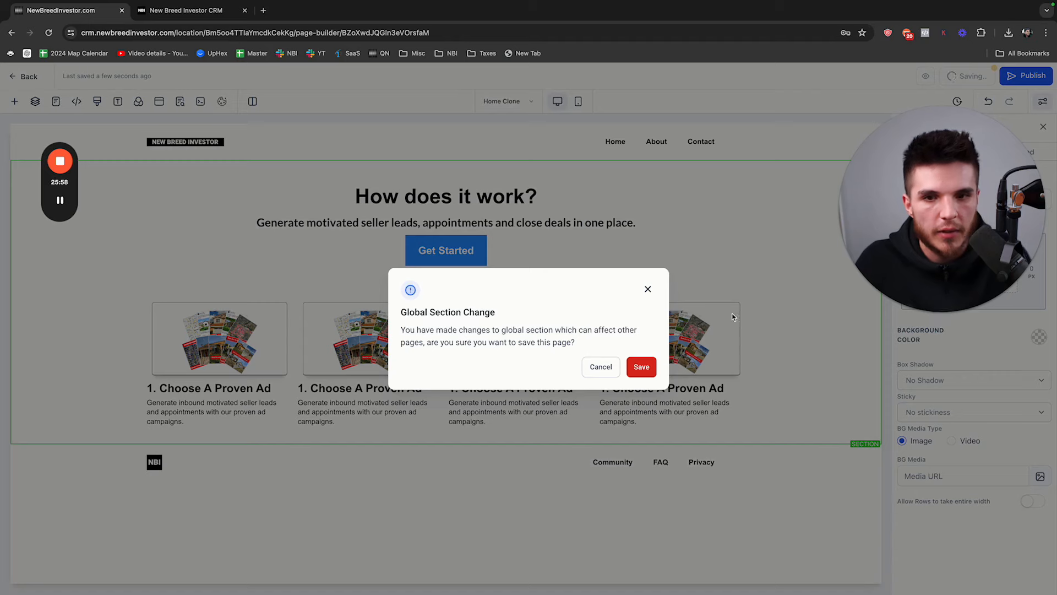
left_click(642, 374)
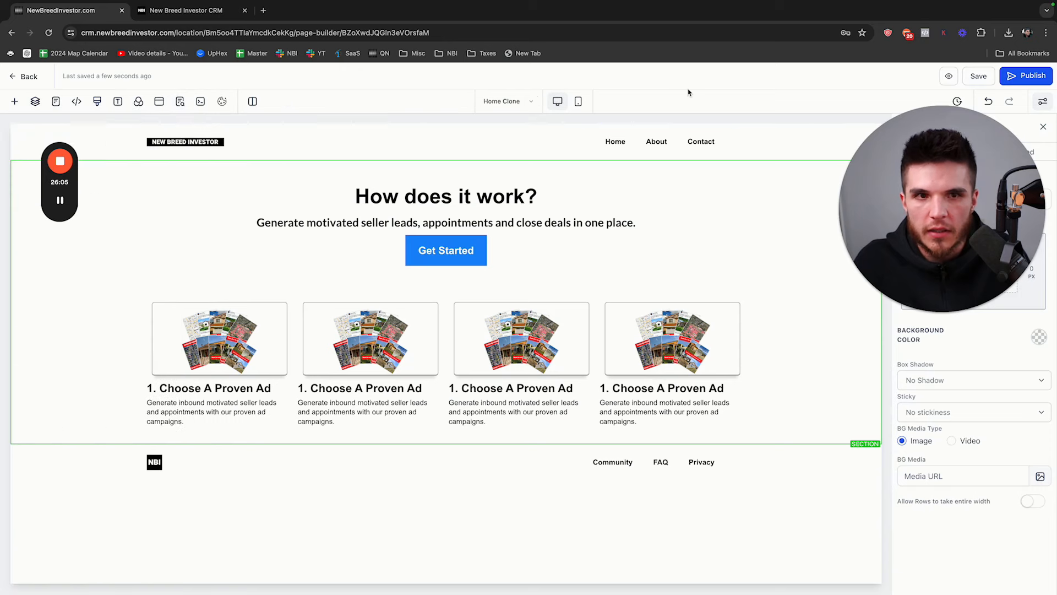
Open the Home page to check its content, and return to the Home Clone page.
left_click(517, 105)
left_click(112, 178)
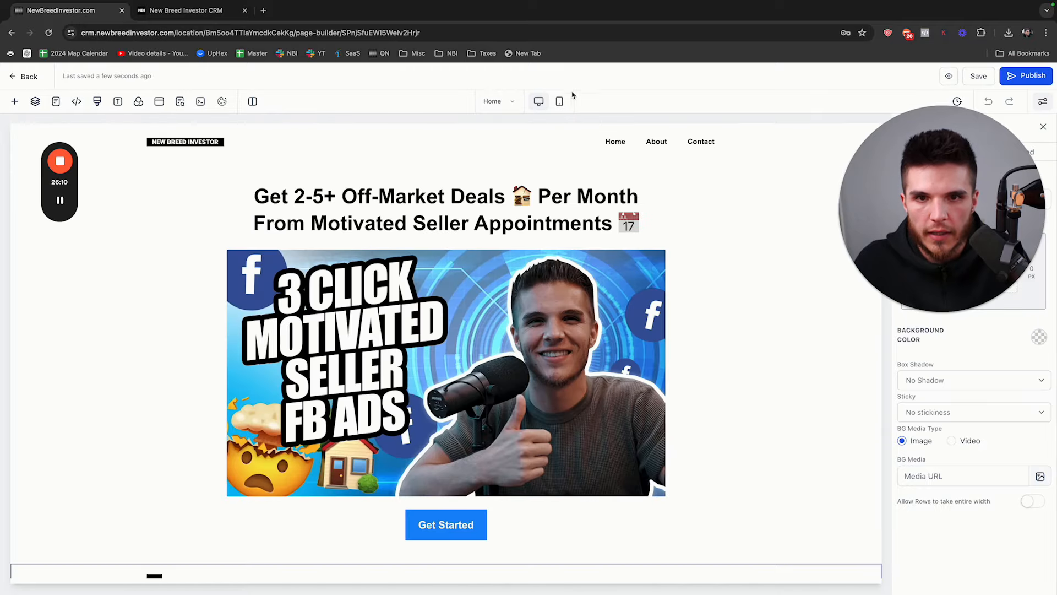
left_click(515, 104)
left_click(129, 193)
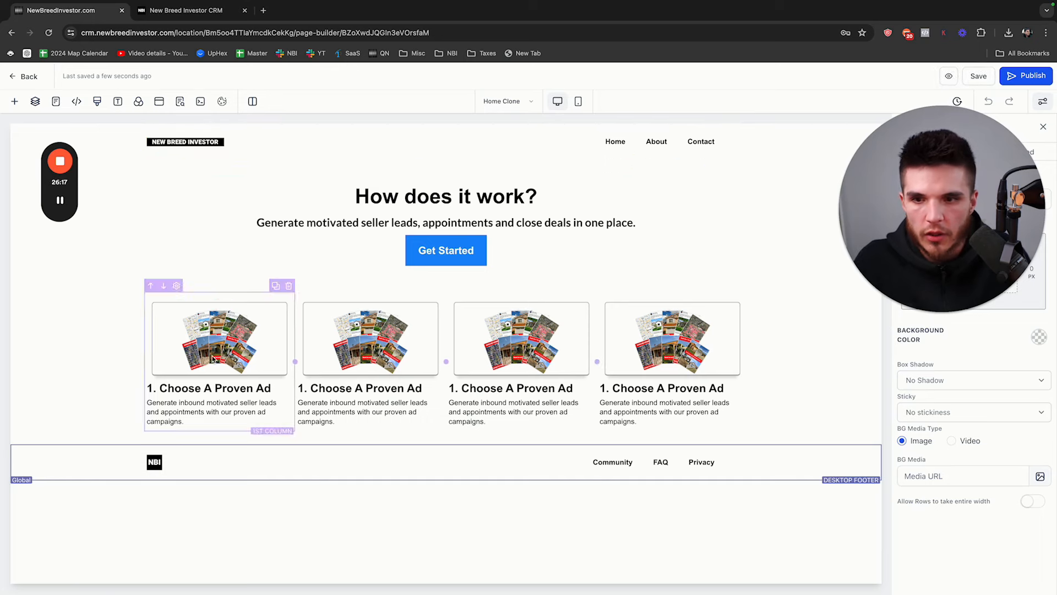
Renumber the headlines in the second, third and fourth columns to 2, 3 and 4, and save the page.
double_click(301, 388)
type("2")
double_click(452, 387)
type("3")
double_click(604, 388)
type("4")
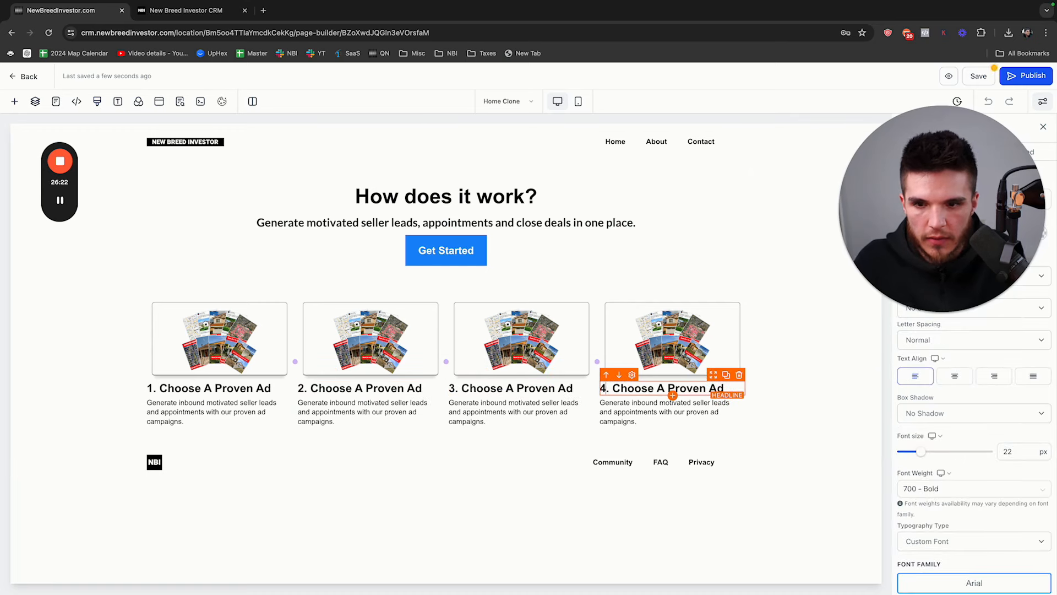
left_click(978, 76)
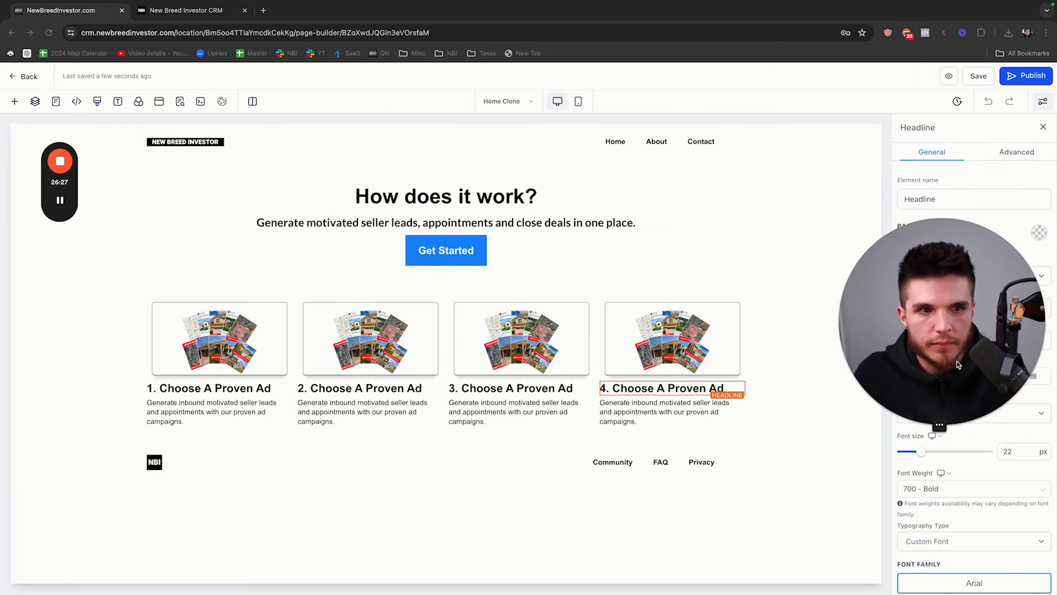
Return to the website's page list, clone the Home (Clone) page and open the new copy for editing.
left_click(37, 79)
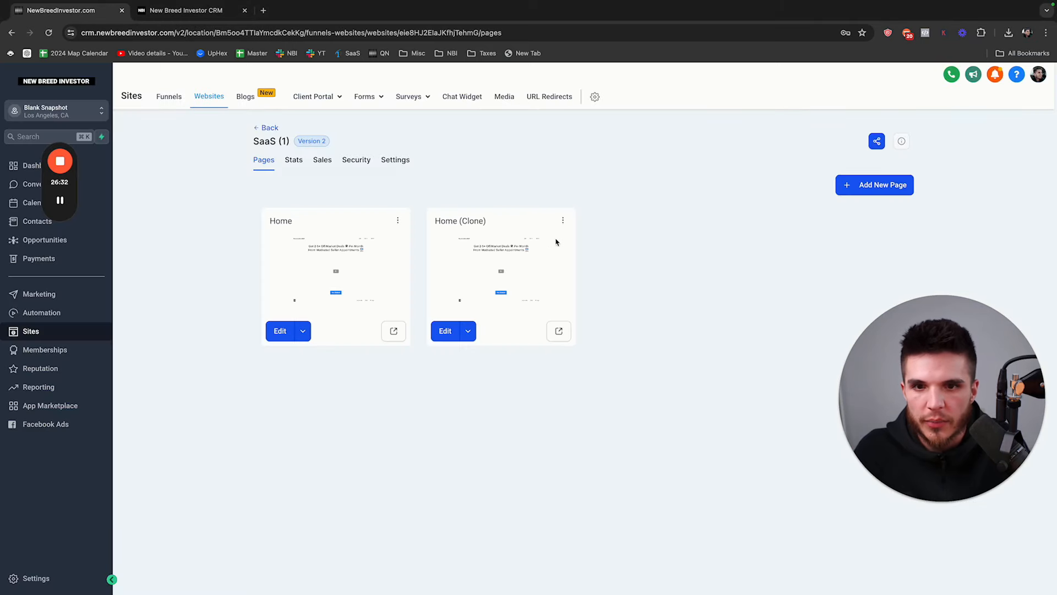
left_click(563, 222)
left_click(567, 168)
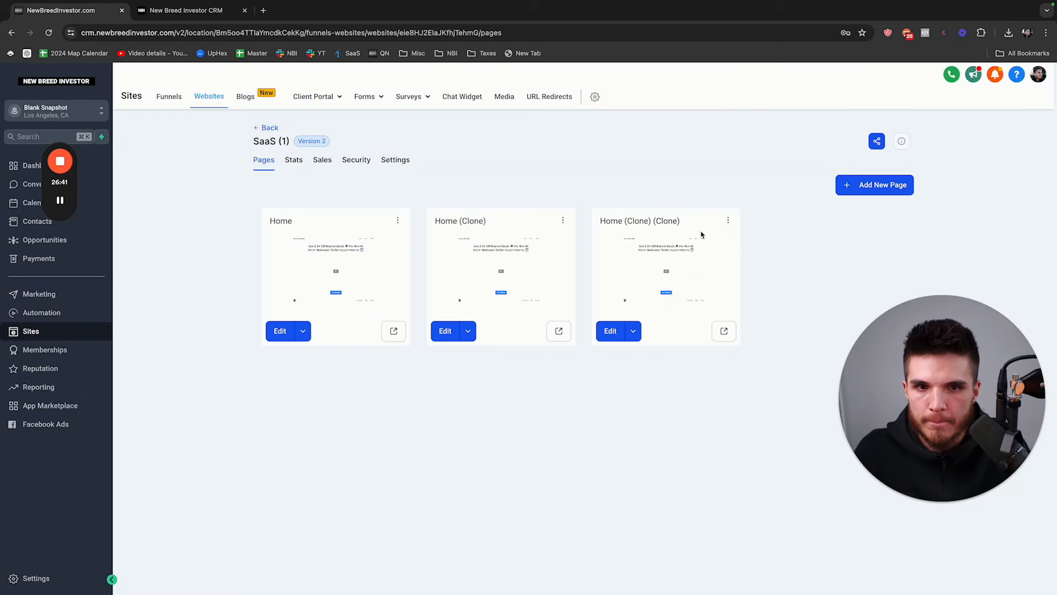
left_click(730, 222)
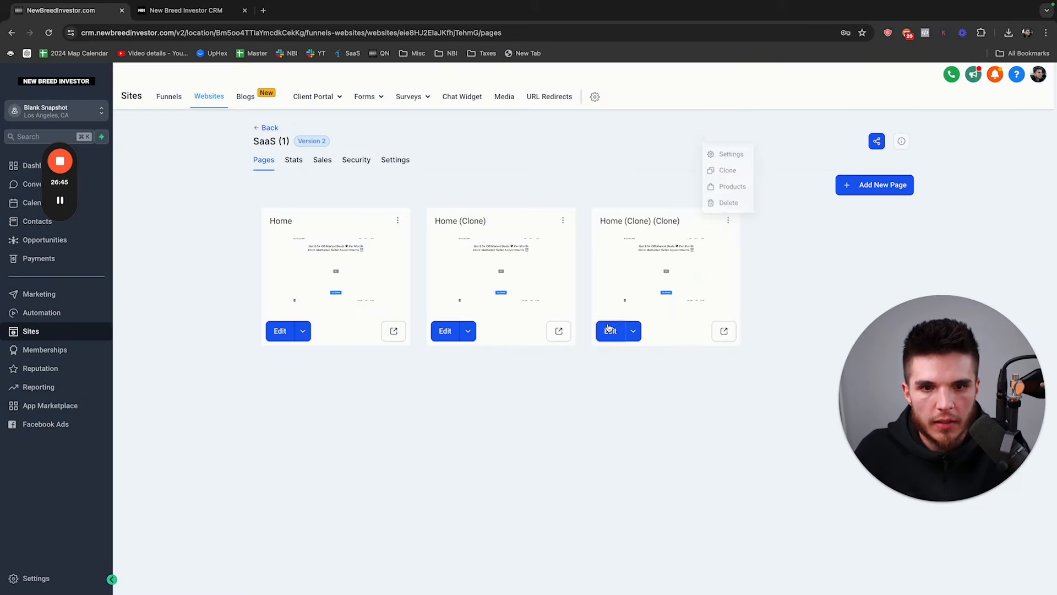
Consult the Features page of the reference site and replace the cloned page's main headline with "Features".
left_click(215, 19)
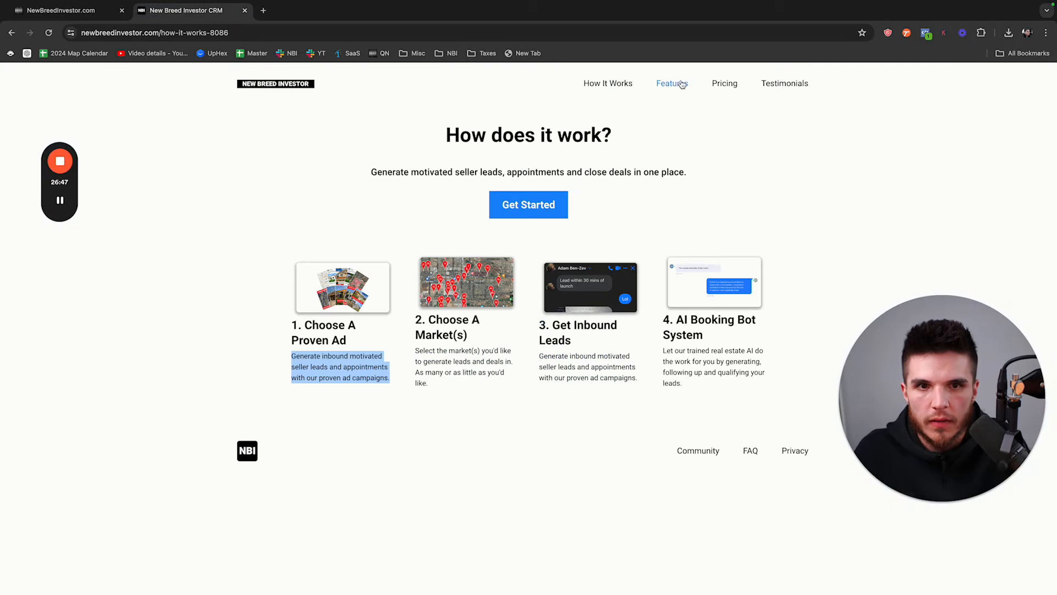
left_click(682, 83)
left_click_drag(444, 136, 666, 171)
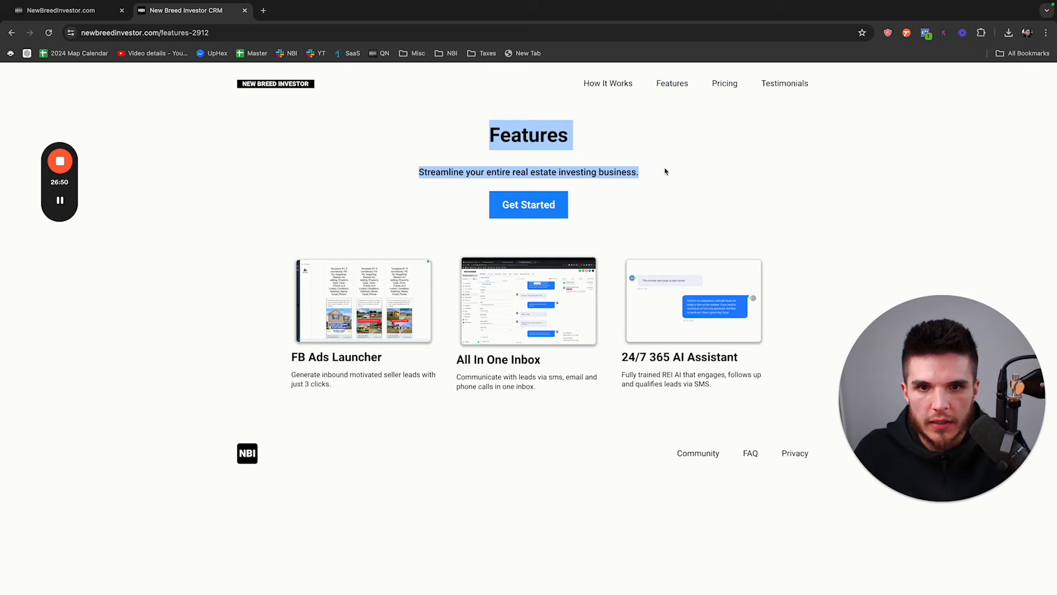
key("ctrl+shift+Tab")
left_click(450, 197)
double_click(449, 197)
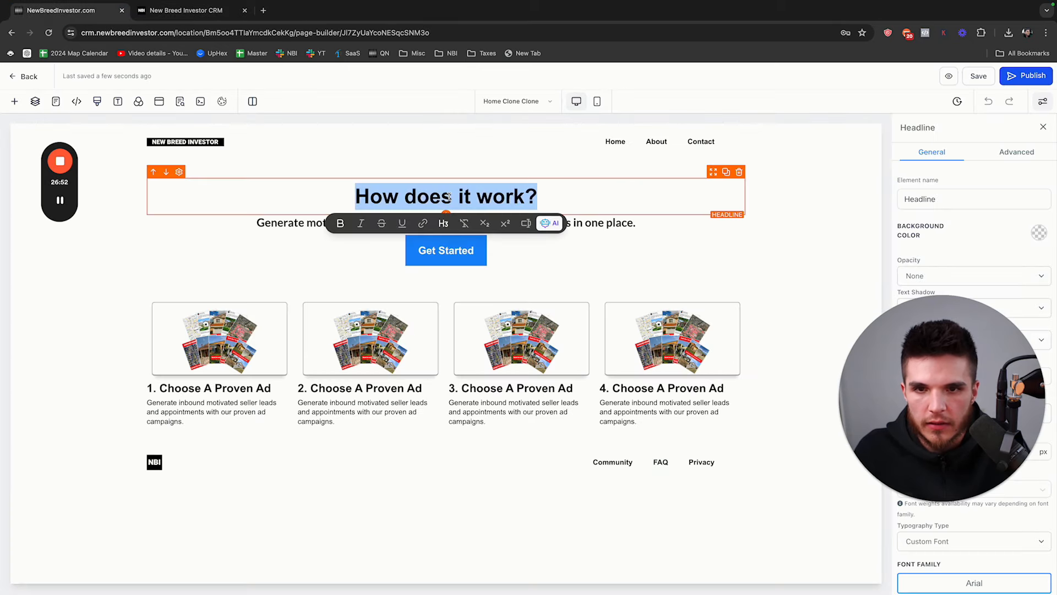
type("Features")
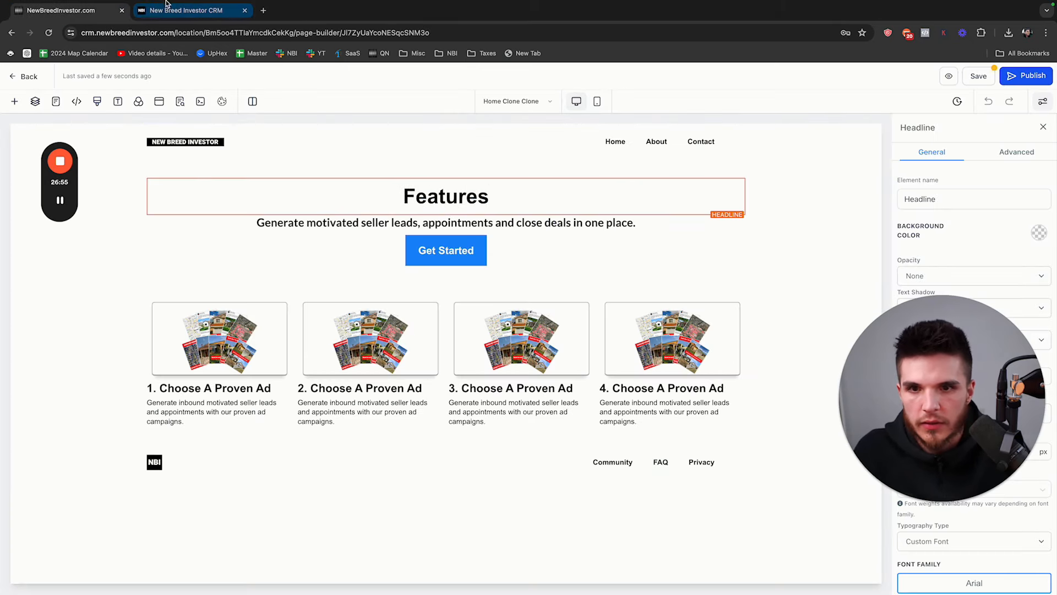
Replace the subheading with "Streamline your entire real estate investing business." copied from the reference Features page.
left_click(182, 15)
left_click_drag(417, 174, 656, 176)
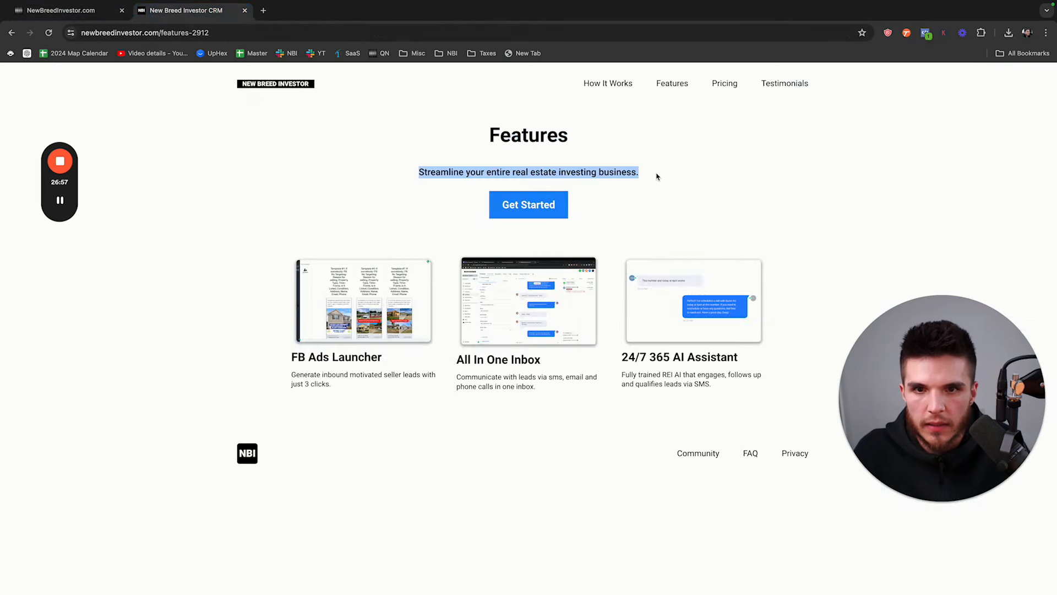
key("ctrl+c")
left_click(66, 10)
triple_click(446, 222)
key("ctrl+v")
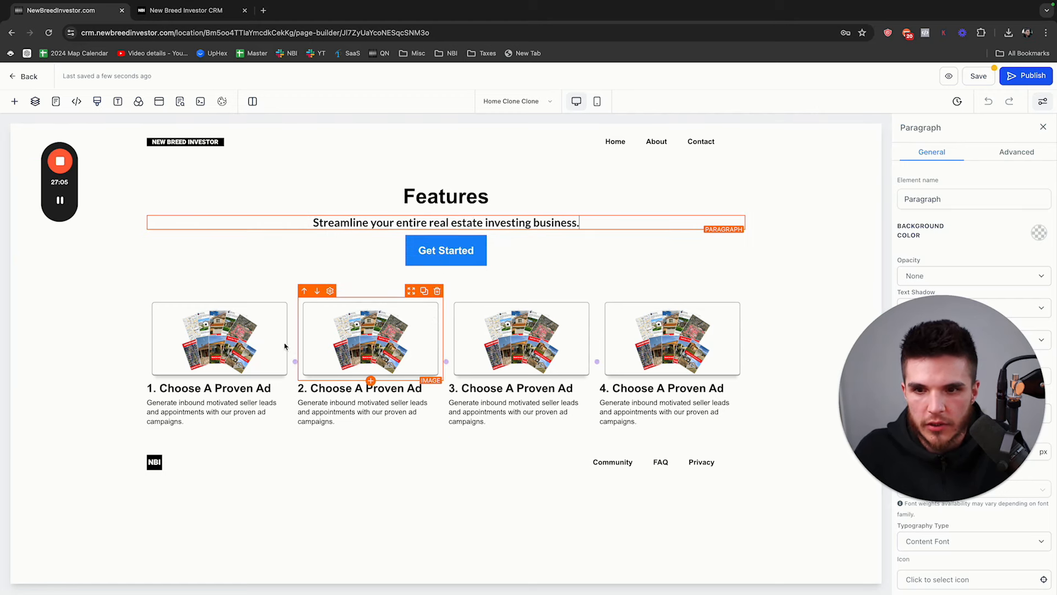
Save the Features page and consult the Pricing page of the reference site.
left_click(979, 76)
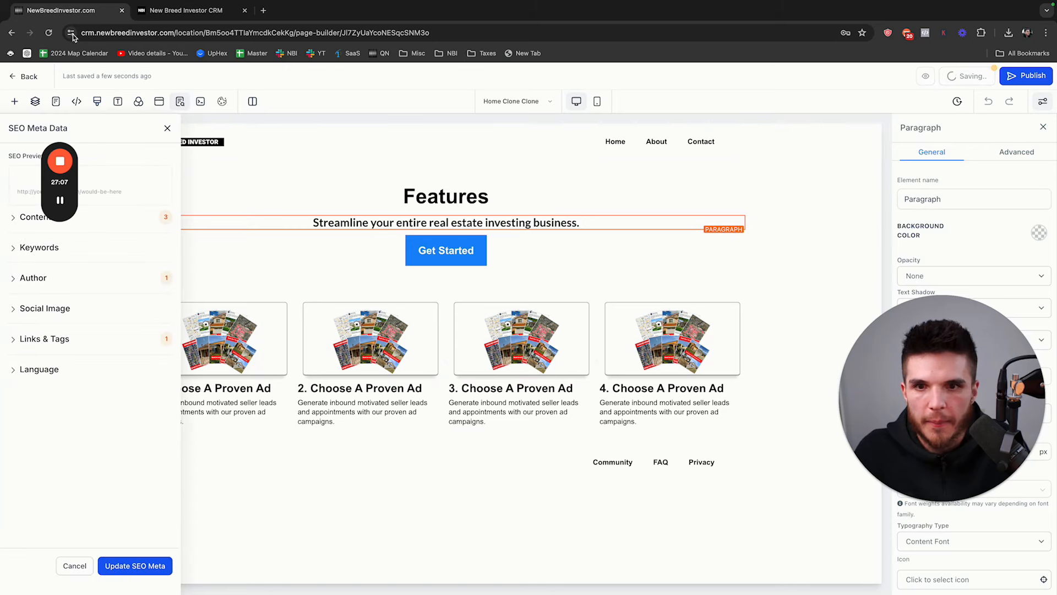
left_click(178, 10)
left_click(495, 173)
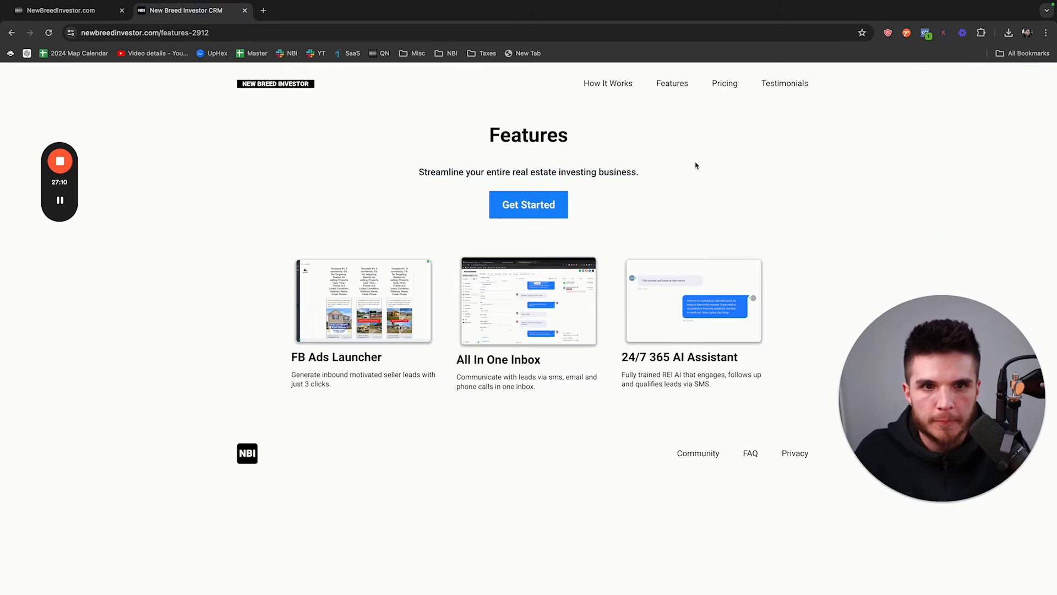
left_click(724, 89)
left_click_drag(444, 135, 523, 213)
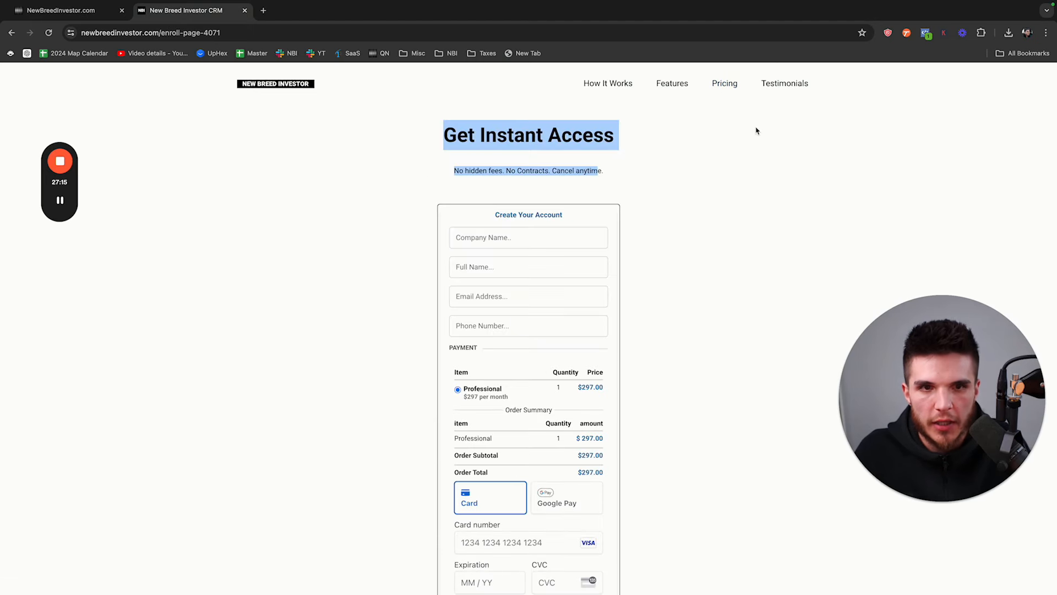
left_click(591, 133)
left_click(90, 14)
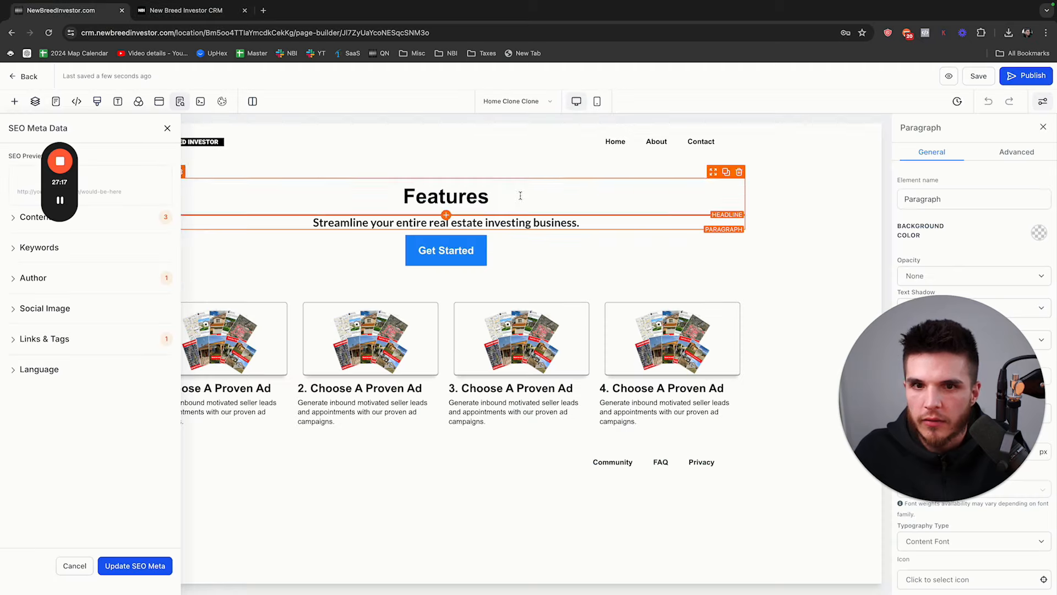
Return to the website's page list, clone the Home (Clone) (Clone) page and open the new copy for editing.
left_click(26, 78)
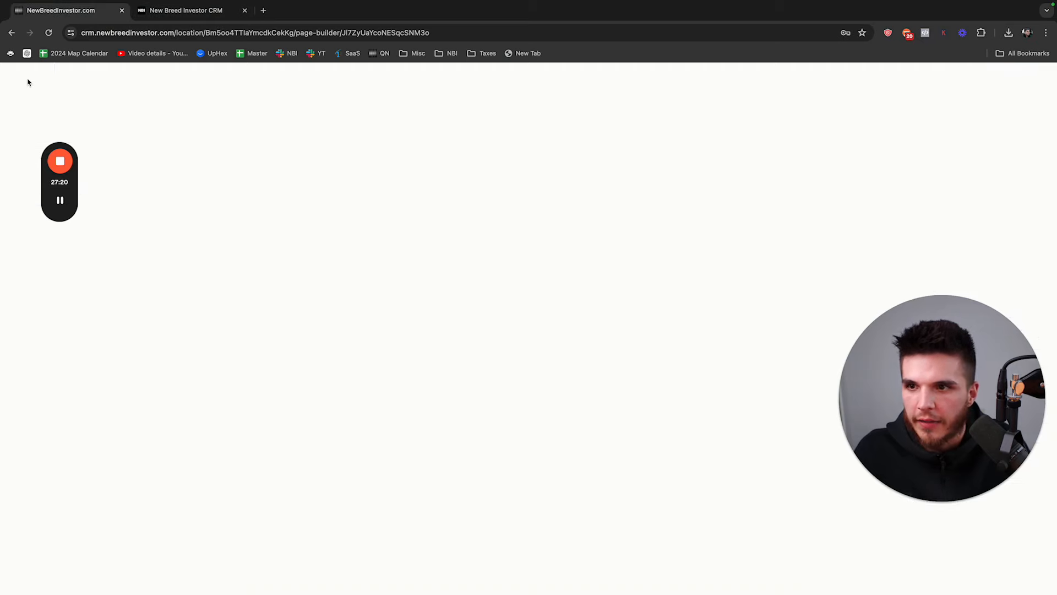
left_click(729, 222)
left_click(726, 166)
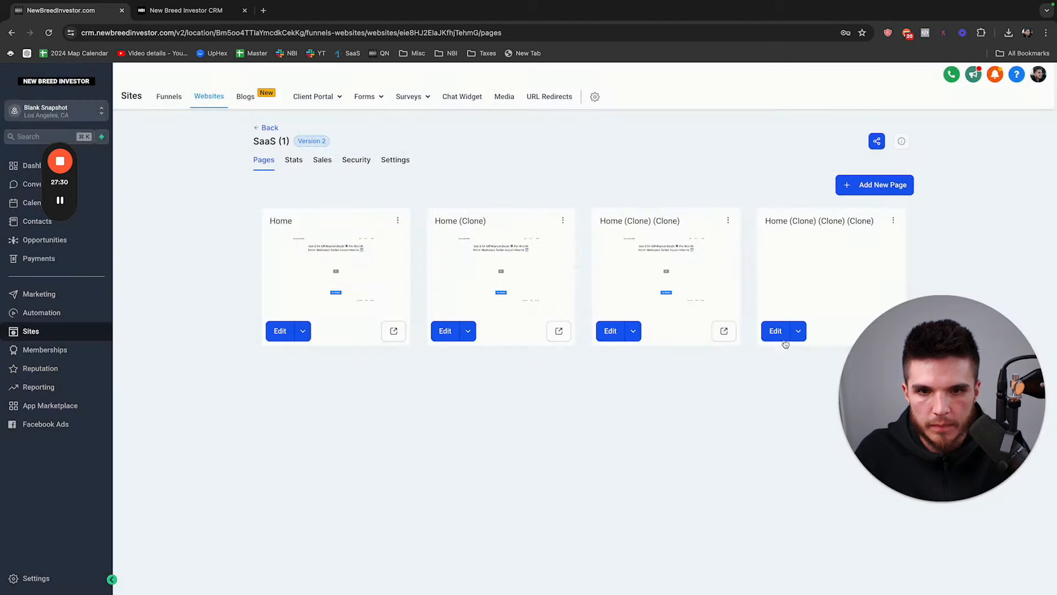
left_click(775, 332)
Replace the cloned page's main headline with "Get Instant Access" copied from the reference Pricing page.
left_click(215, 9)
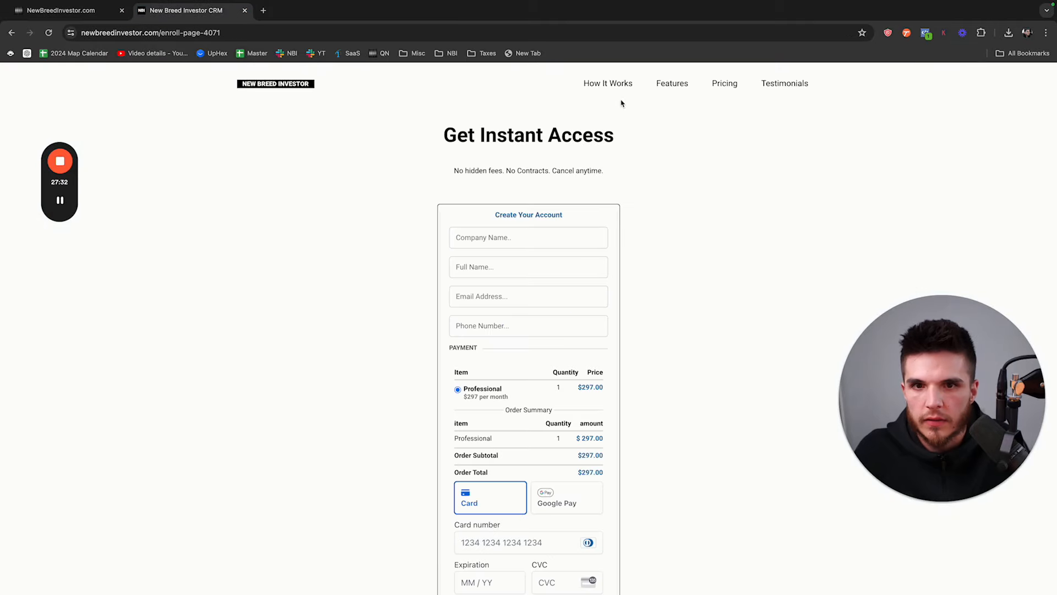
left_click_drag(450, 133, 630, 135)
key("ctrl+shift+Tab")
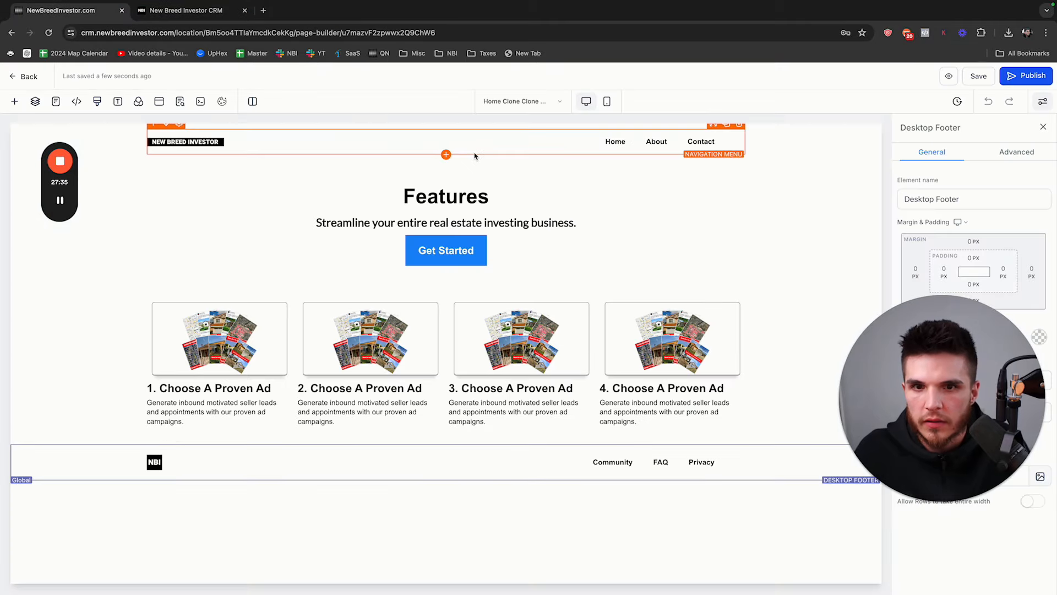
double_click(458, 195)
key("ctrl+v")
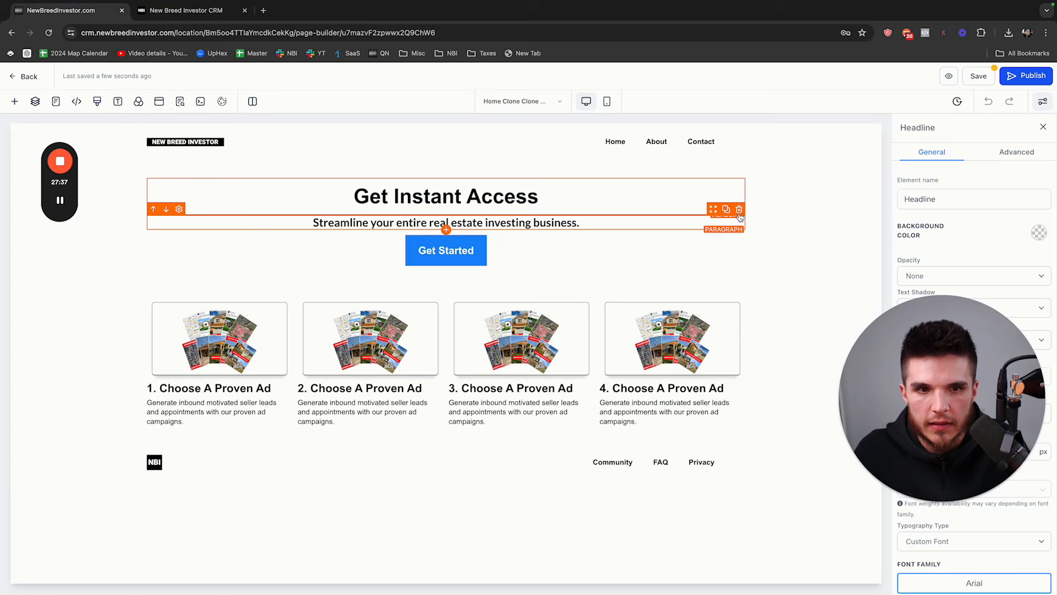
Try removing the subheading and Get Started button and replacing the four-column row with an empty one-column row.
left_click(740, 210)
left_click(739, 220)
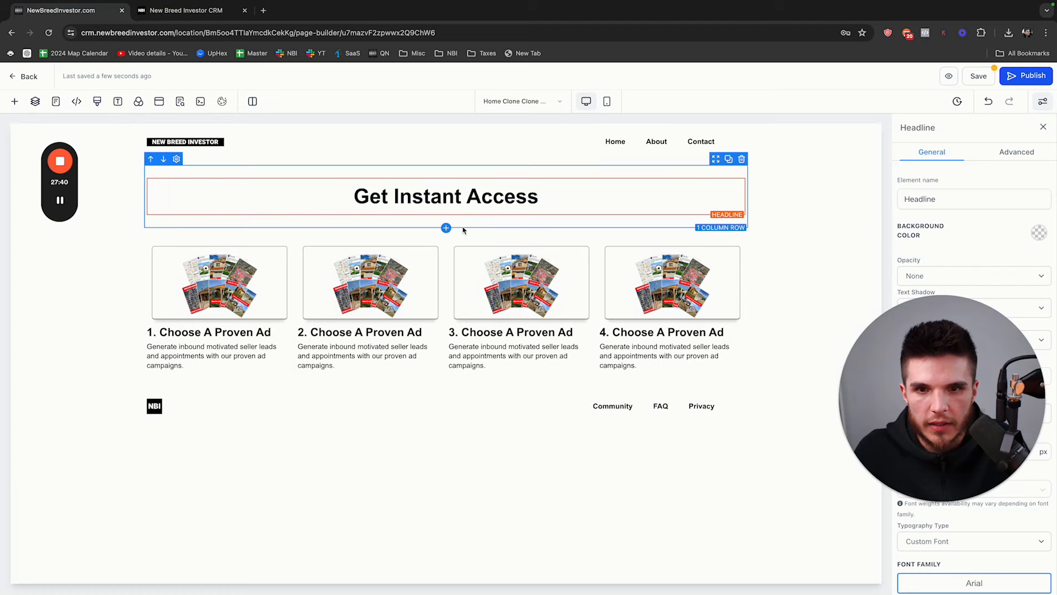
left_click(446, 228)
left_click_drag(148, 182, 497, 242)
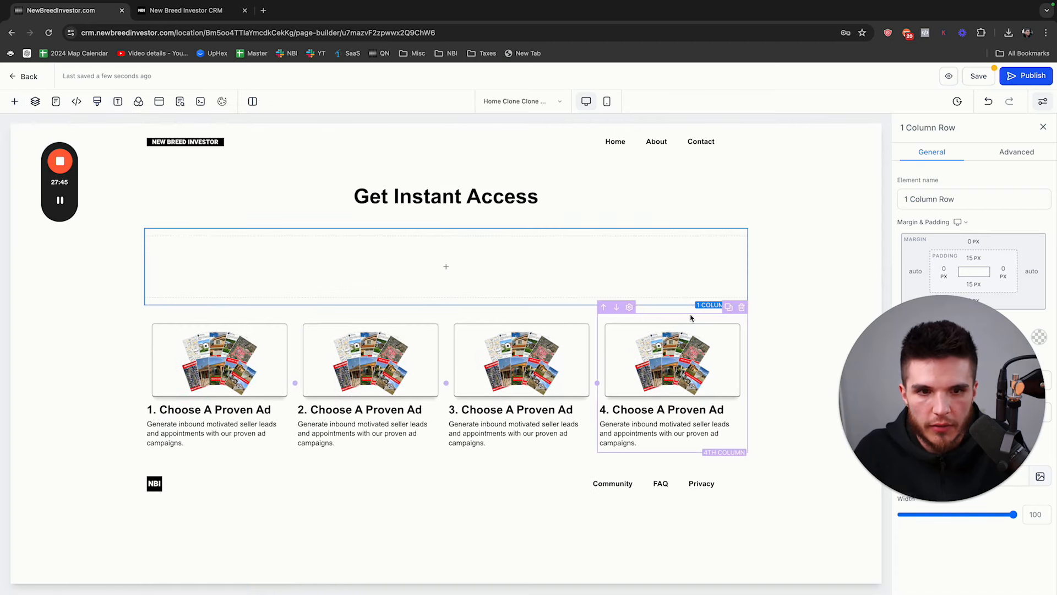
left_click(741, 300)
Find the 1 Step Order element and place it in the empty one-column row.
left_click(446, 266)
left_click(444, 266)
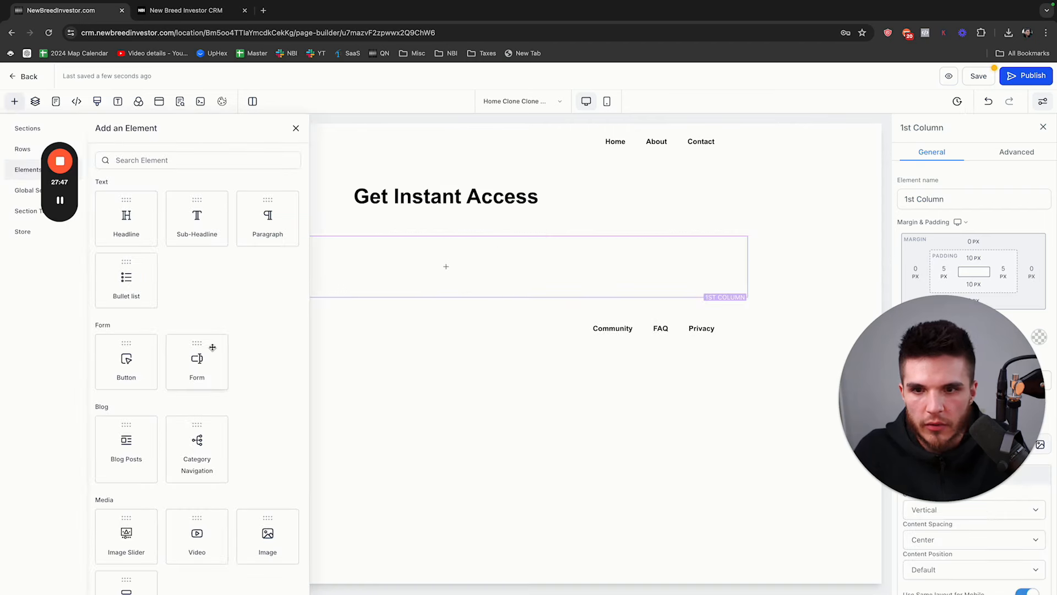
left_click(189, 158)
type("ste")
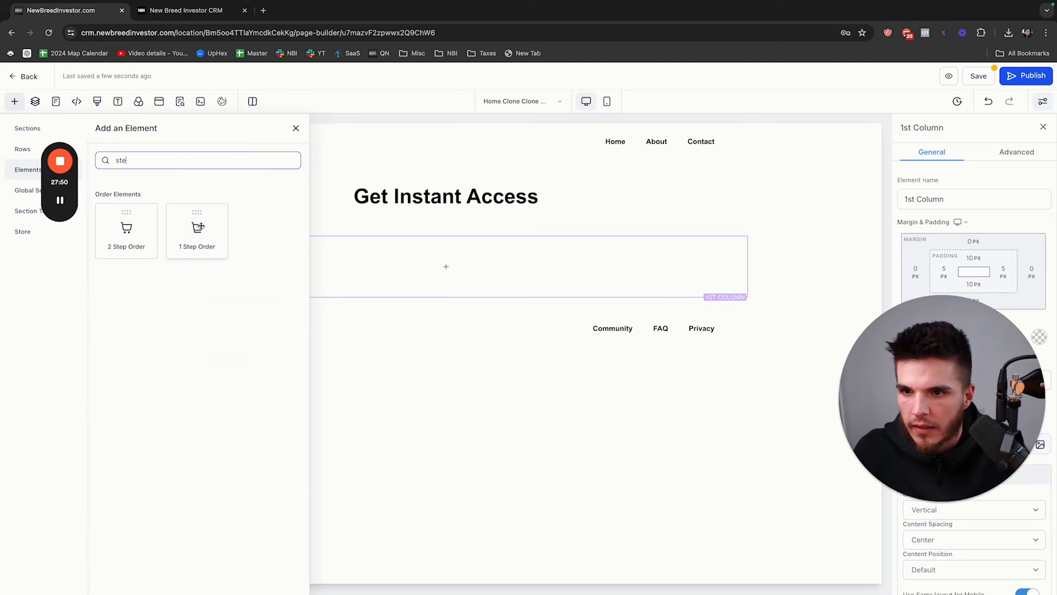
left_click_drag(197, 231, 455, 249)
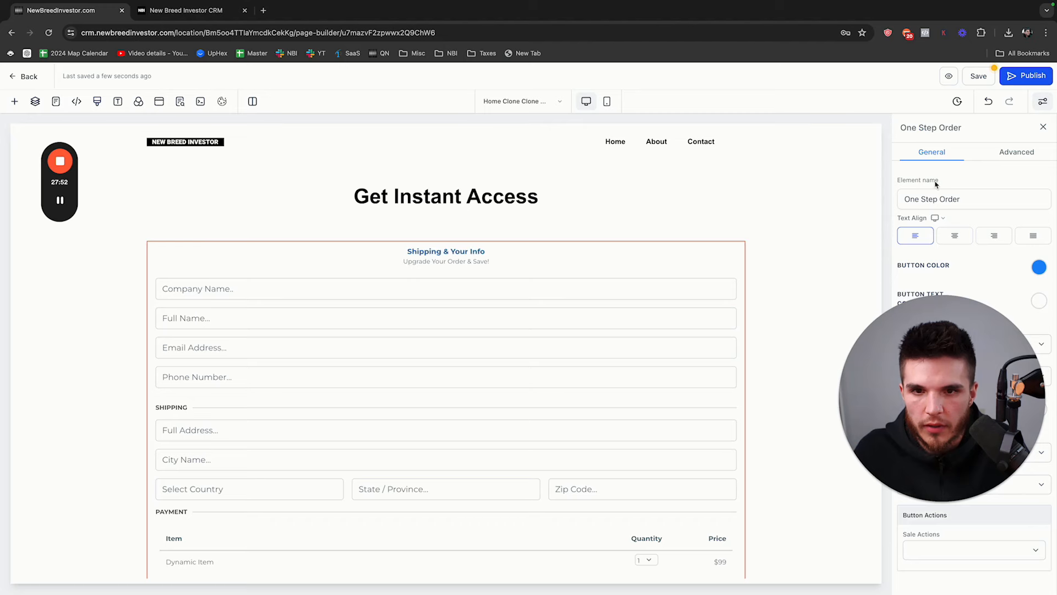
Review the order form's general and advanced options and narrow its one-column row to a width of 40.
left_click_drag(974, 316, 101, 408)
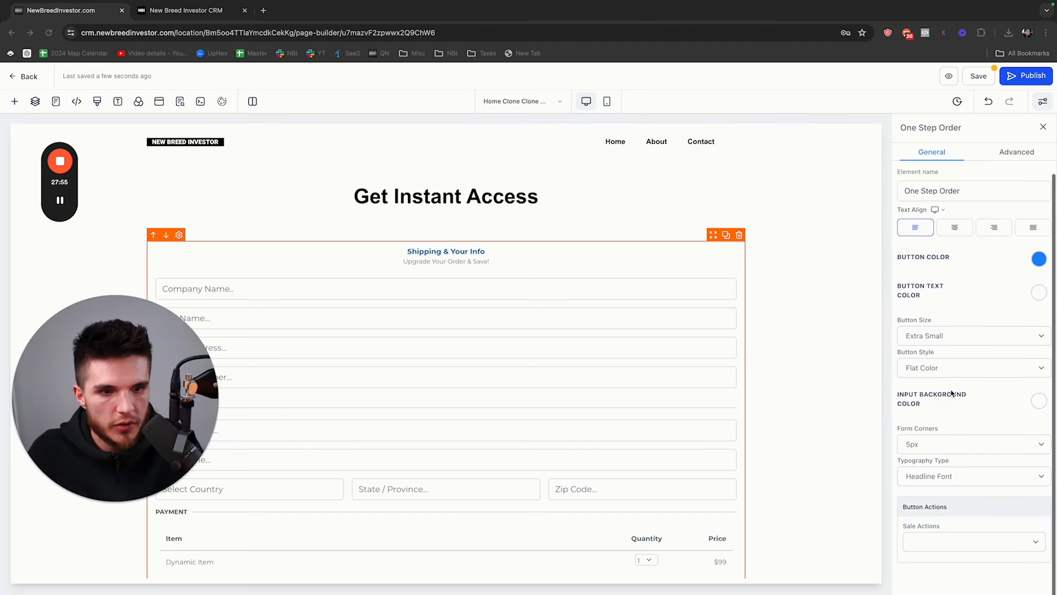
left_click(1013, 153)
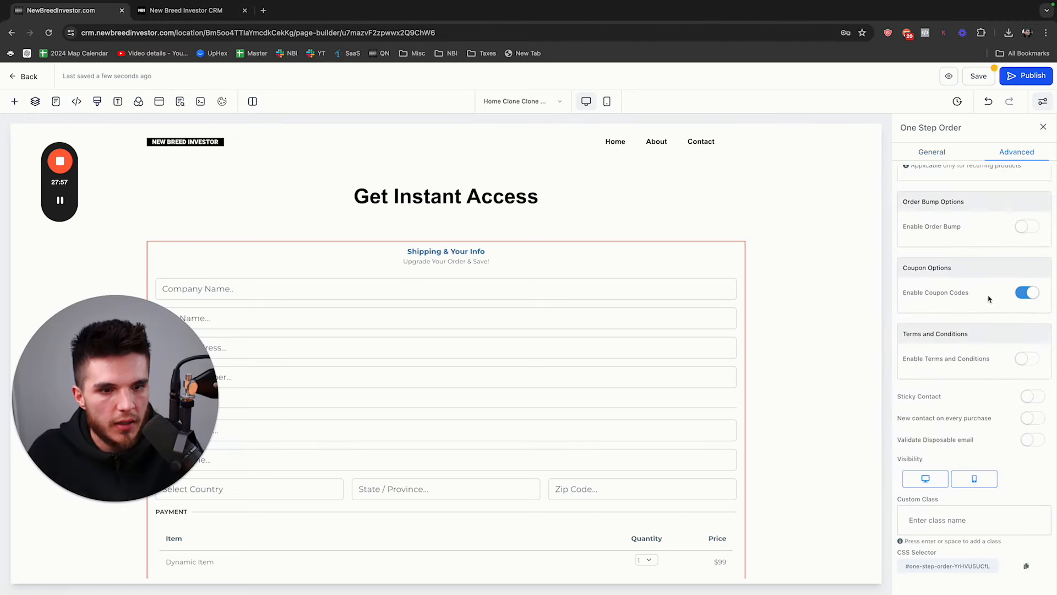
scroll(989, 299, "up", 15)
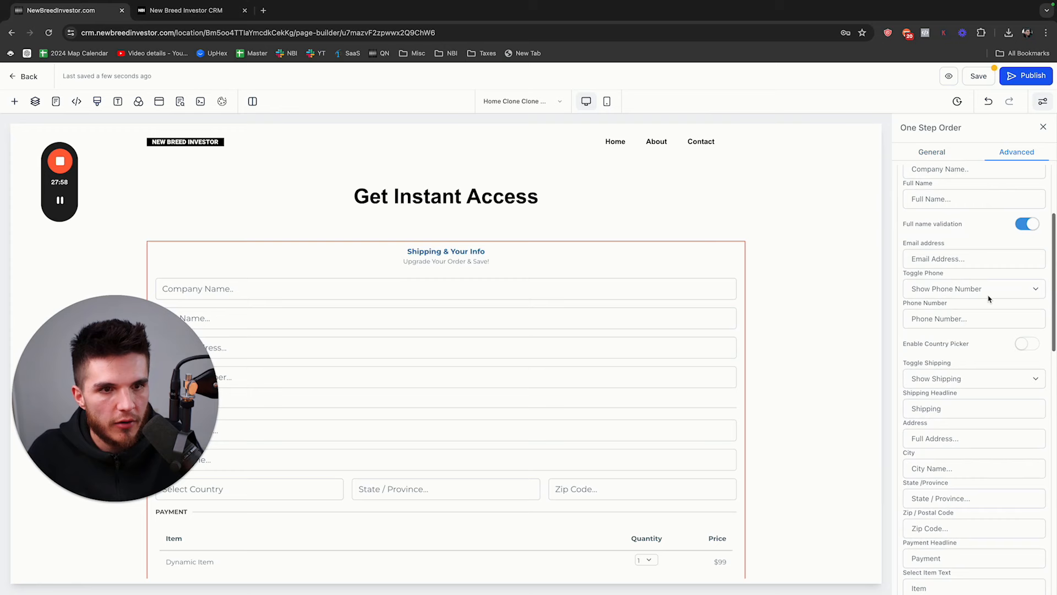
left_click(936, 152)
left_click(691, 231)
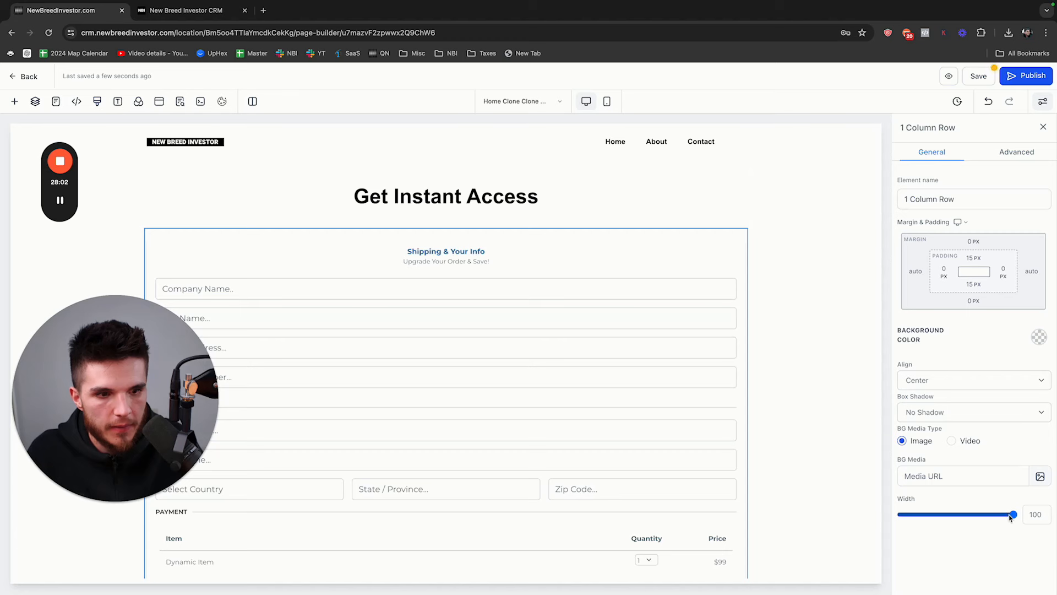
left_click_drag(1011, 517, 918, 517)
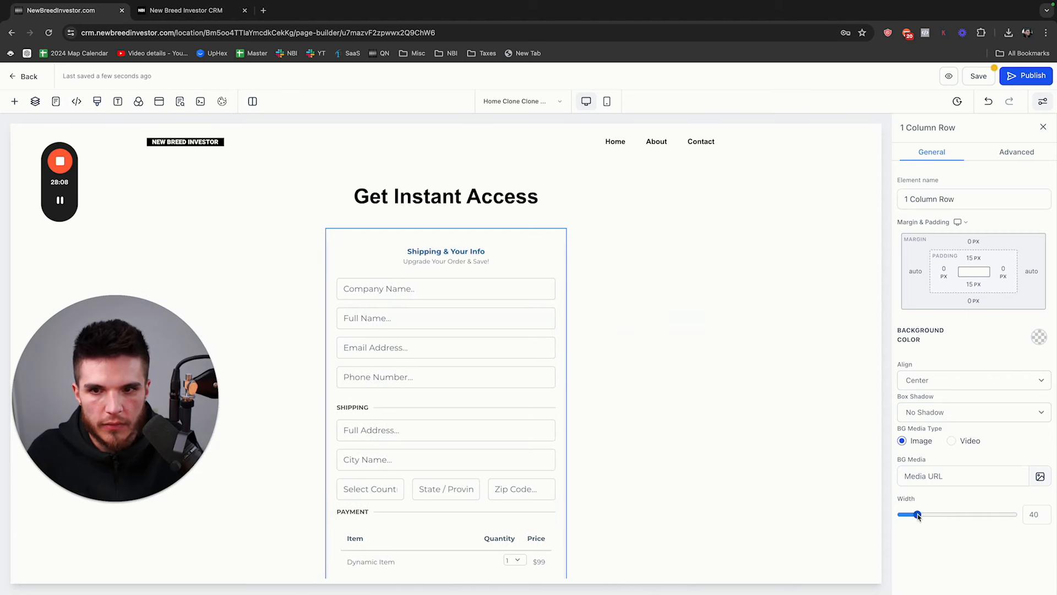
mouse_move(514, 232)
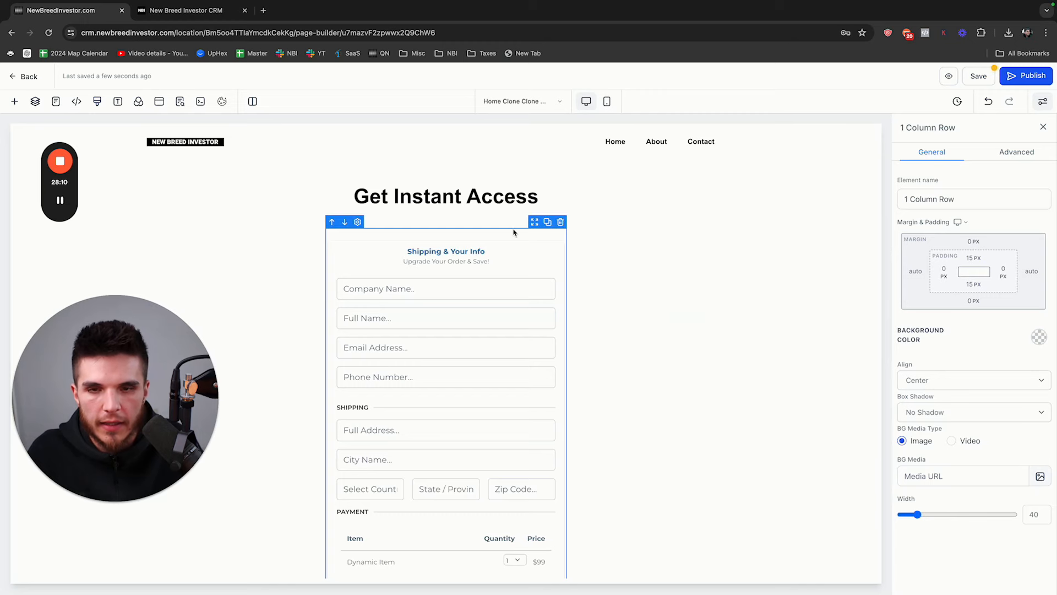
Undo the order form, row and deletion edits, going back to the point just after the headline change.
left_click(987, 106)
left_click(987, 106)
left_click(987, 106)
left_click(987, 106)
left_click(988, 104)
left_click(988, 105)
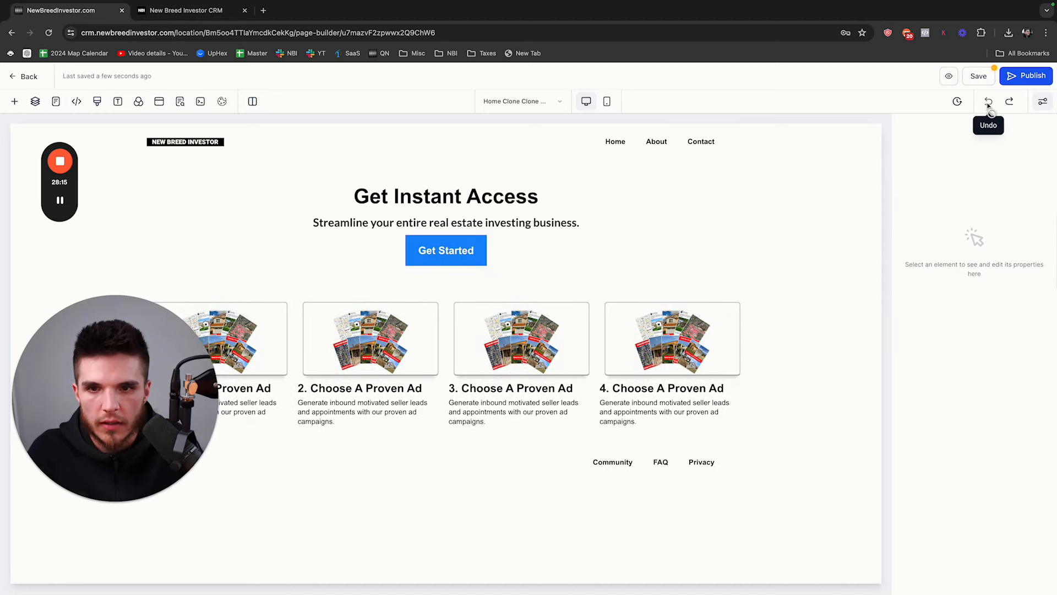
Replace the subheading with "No hidden fees. No Contracts. Cancel anytime." copied from the reference Pricing page.
left_click(190, 10)
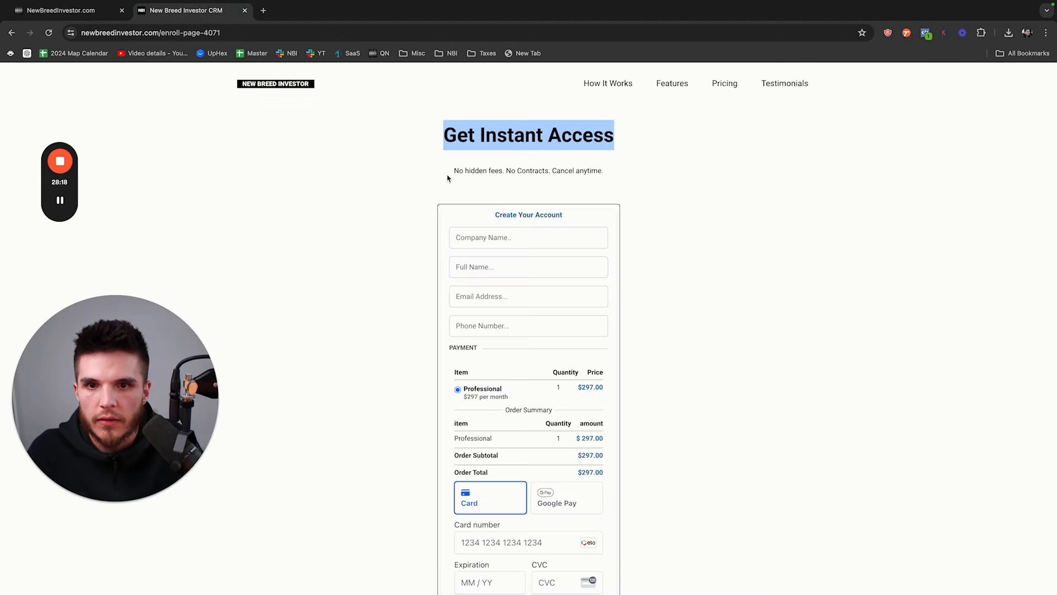
left_click_drag(447, 178, 593, 172)
left_click(65, 12)
left_click(432, 220)
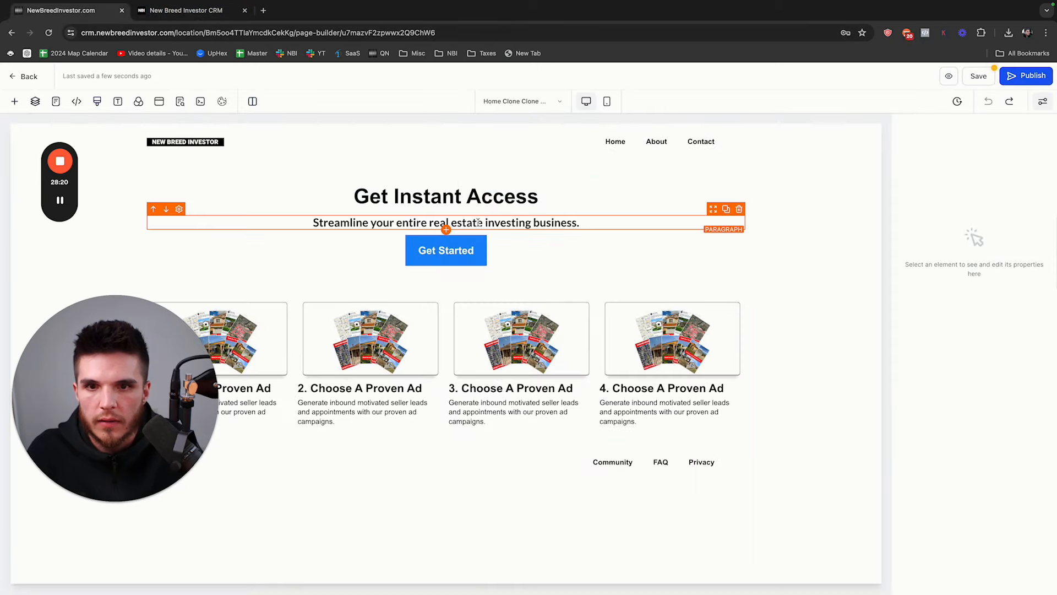
key("ctrl+a")
type("No hidden fees. No Contracts. Cancel anytime.")
Delete the Get Started button and replace the four-column row with an empty one-column row below the subheading.
left_click(738, 230)
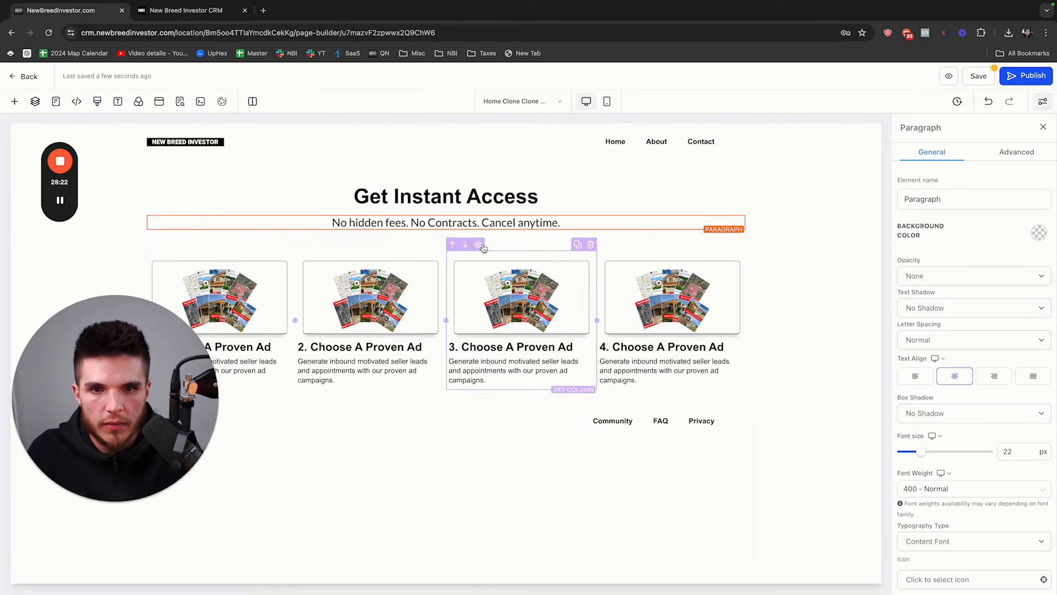
left_click(447, 242)
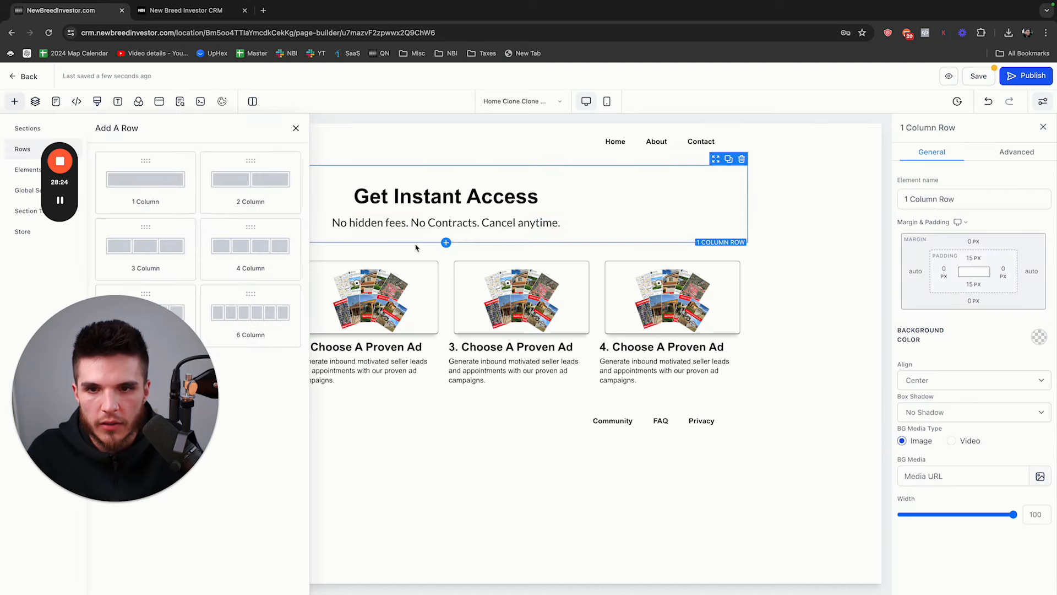
left_click(151, 174)
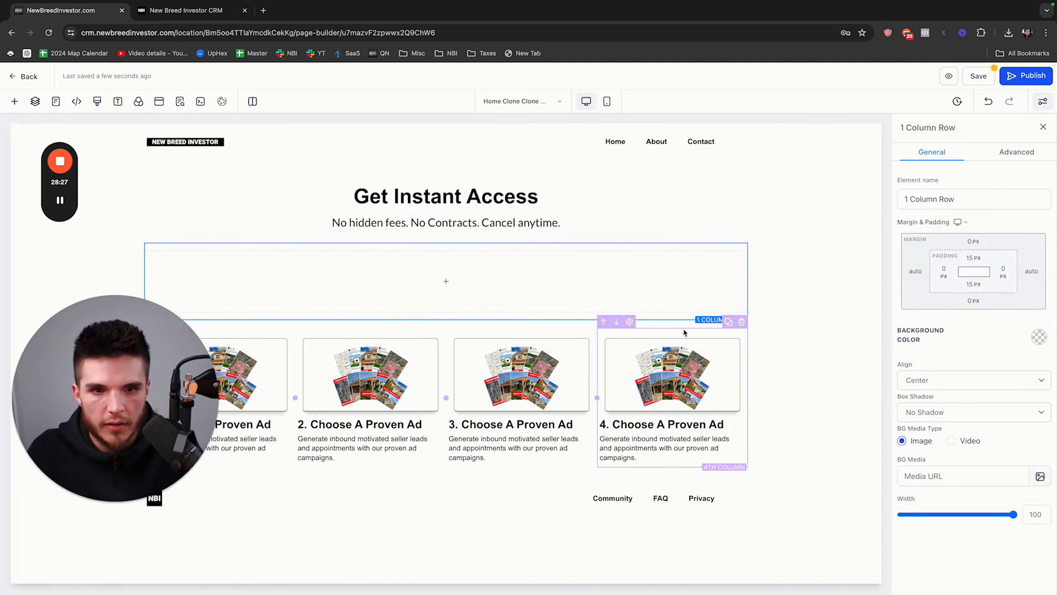
left_click(742, 322)
Add a 1 Step Order element to the empty row beneath the subheading.
left_click(446, 280)
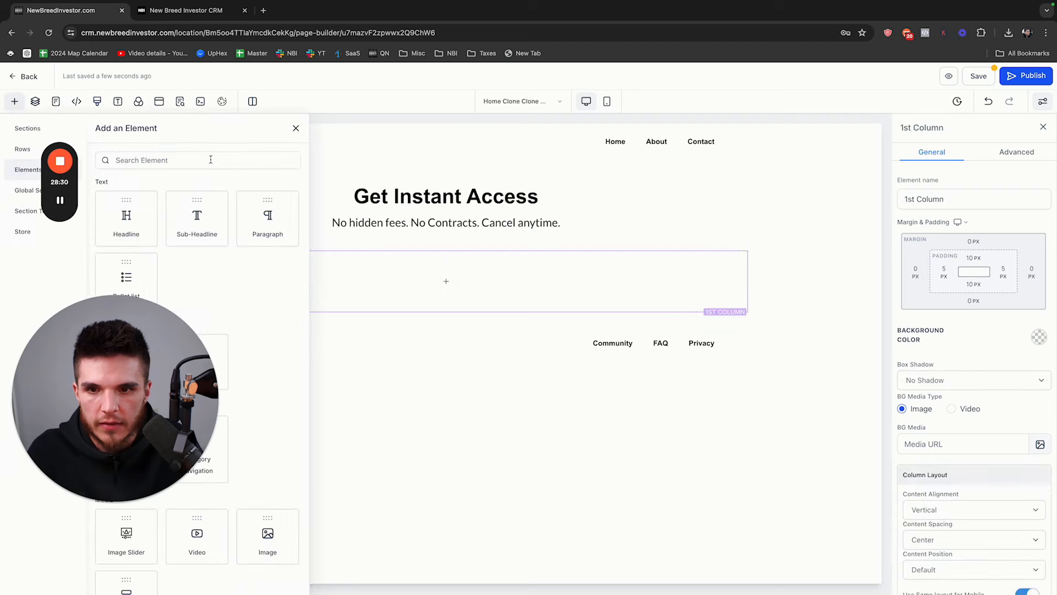
type("ste")
left_click(208, 226)
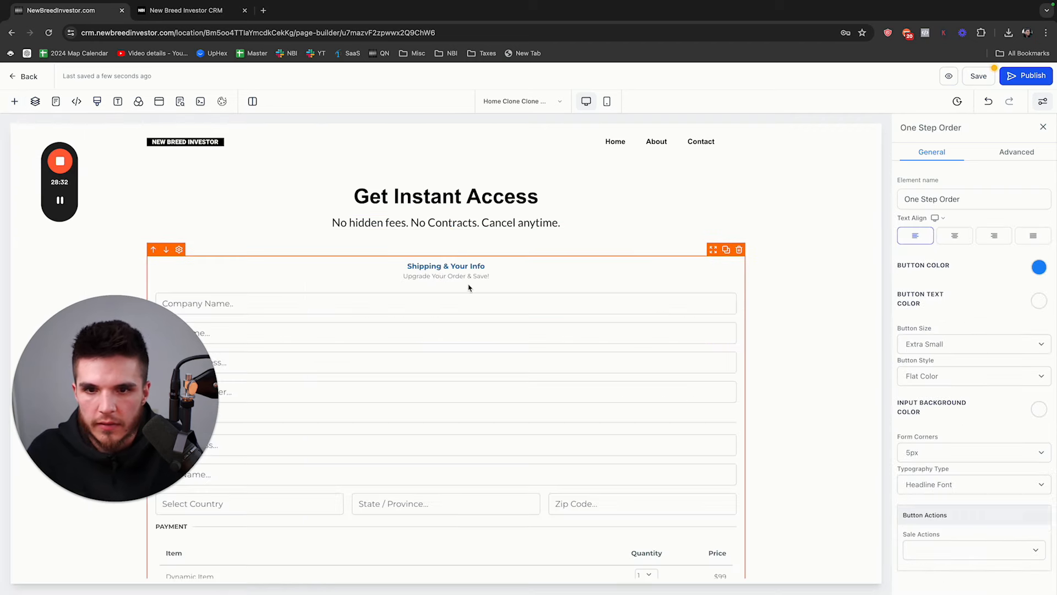
scroll(941, 489, "down", 1)
Set the width of the one-column row holding the order form to 40.
left_click(691, 251)
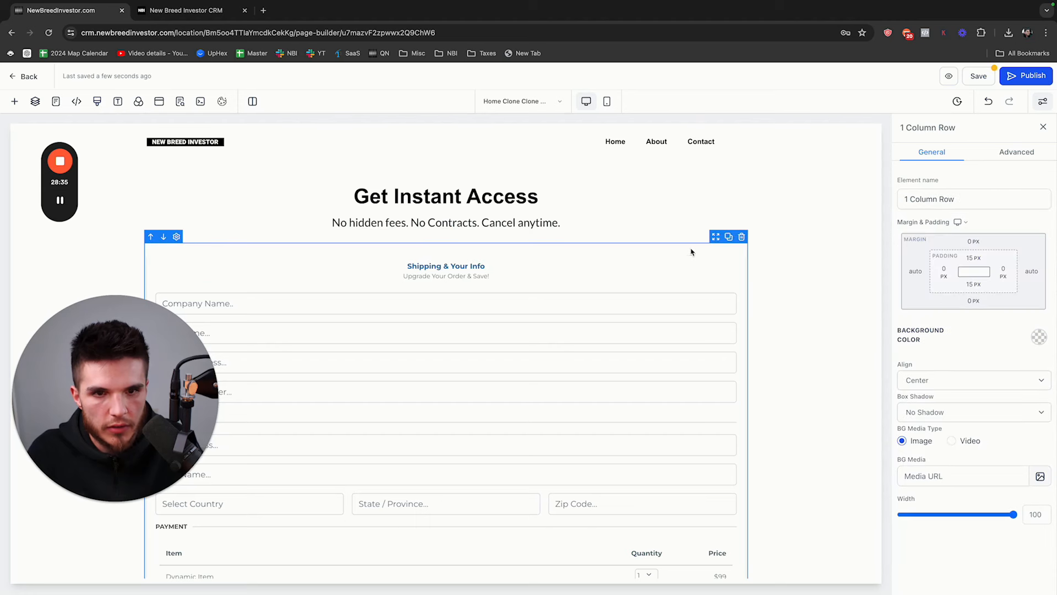
type("40")
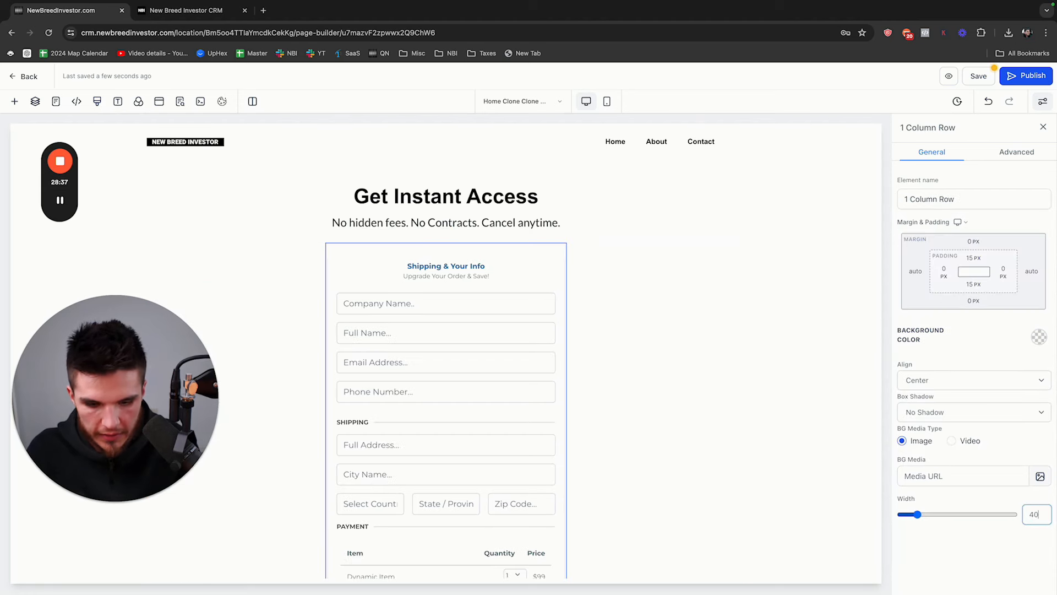
left_click(1005, 160)
Switch the order form's typography to a custom font and choose Arial.
left_click(512, 290)
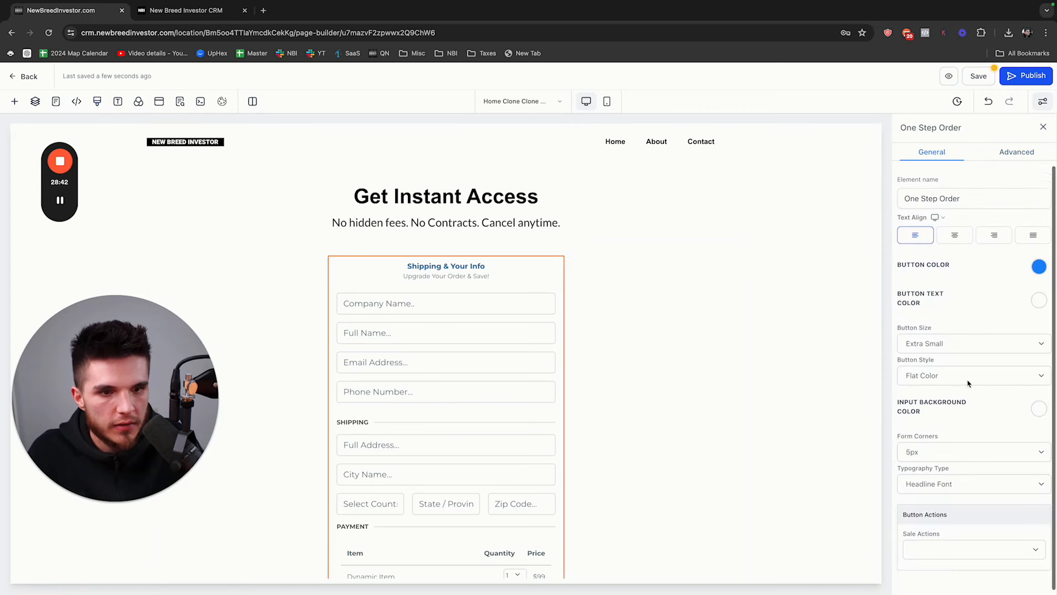
scroll(969, 384, "down", 1)
left_click(962, 484)
left_click(946, 500)
left_click(949, 520)
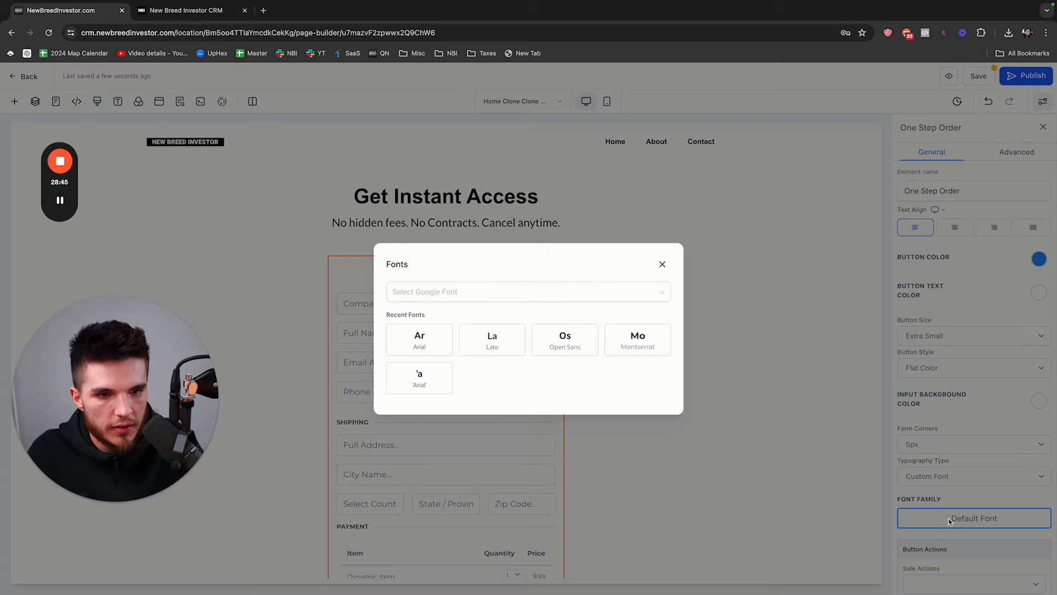
left_click(427, 341)
scroll(970, 400, "down", 1)
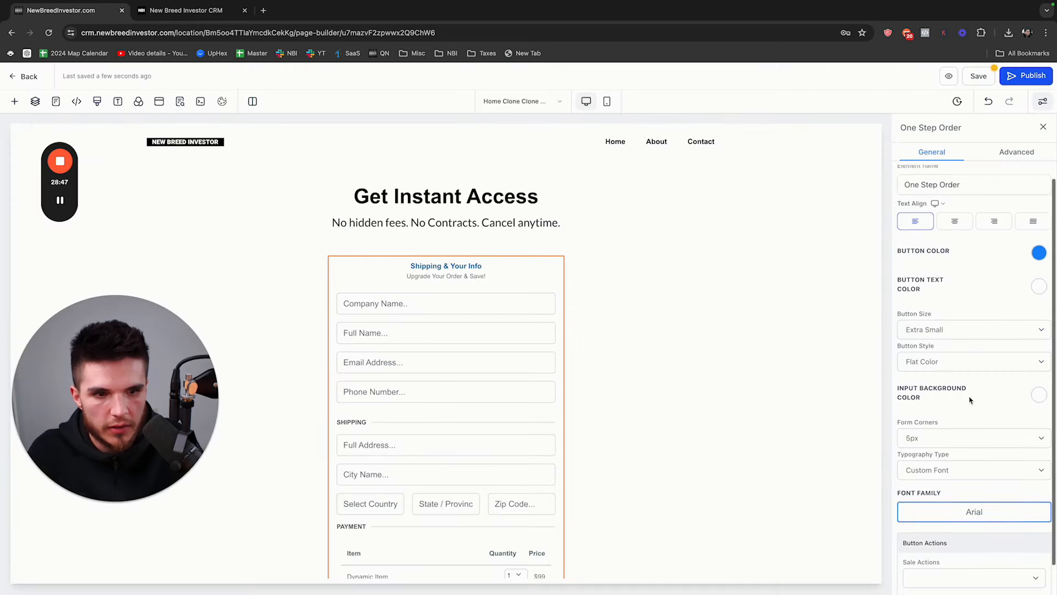
scroll(970, 400, "up", 1)
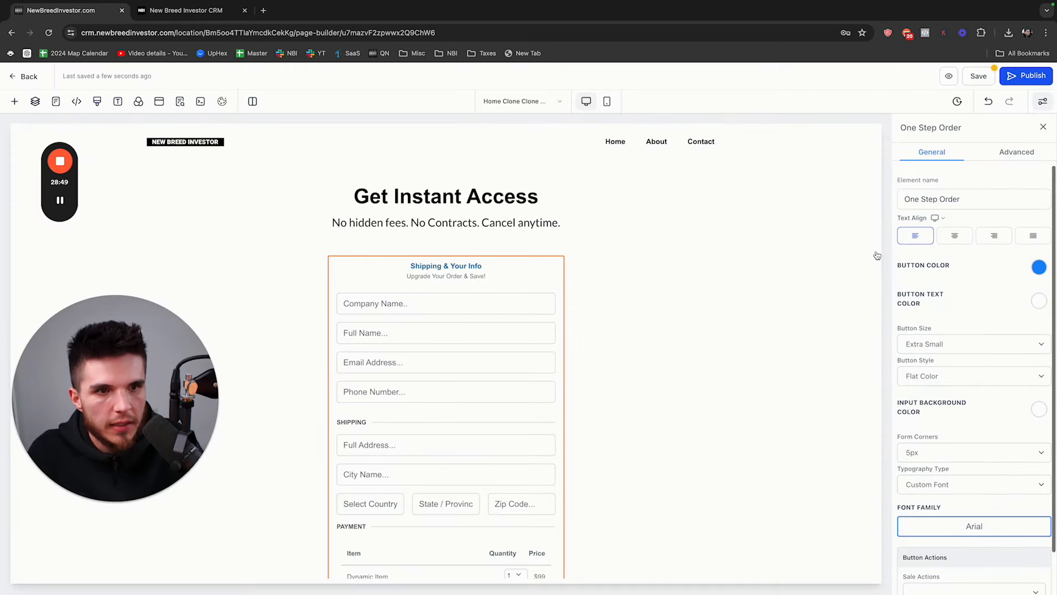
Hide the shipping fields in the order form's options, leaving the company name shown.
left_click(1002, 158)
left_click(981, 290)
left_click(1015, 333)
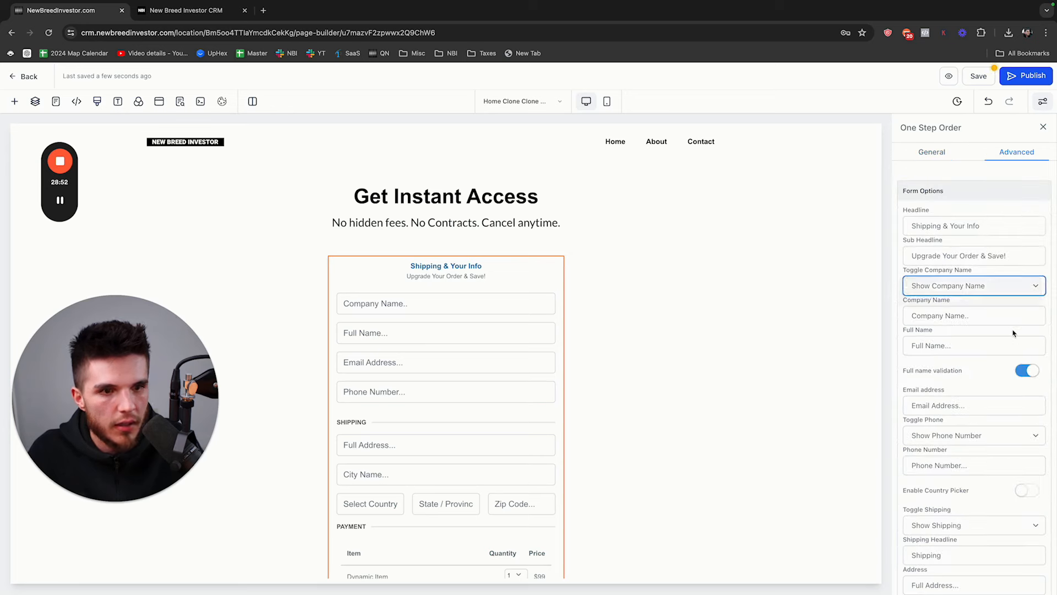
scroll(993, 371, "down", 1)
scroll(965, 415, "down", 1)
left_click(974, 414)
left_click(936, 427)
scroll(441, 330, "down", 3)
scroll(441, 255, "up", 3)
scroll(488, 326, "down", 3)
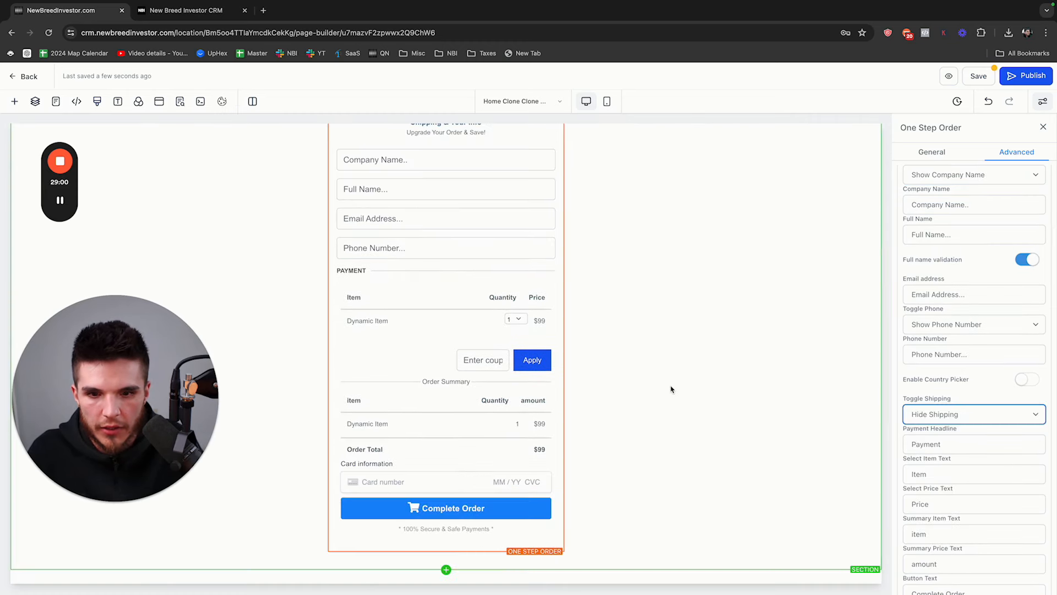
scroll(415, 369, "up", 3)
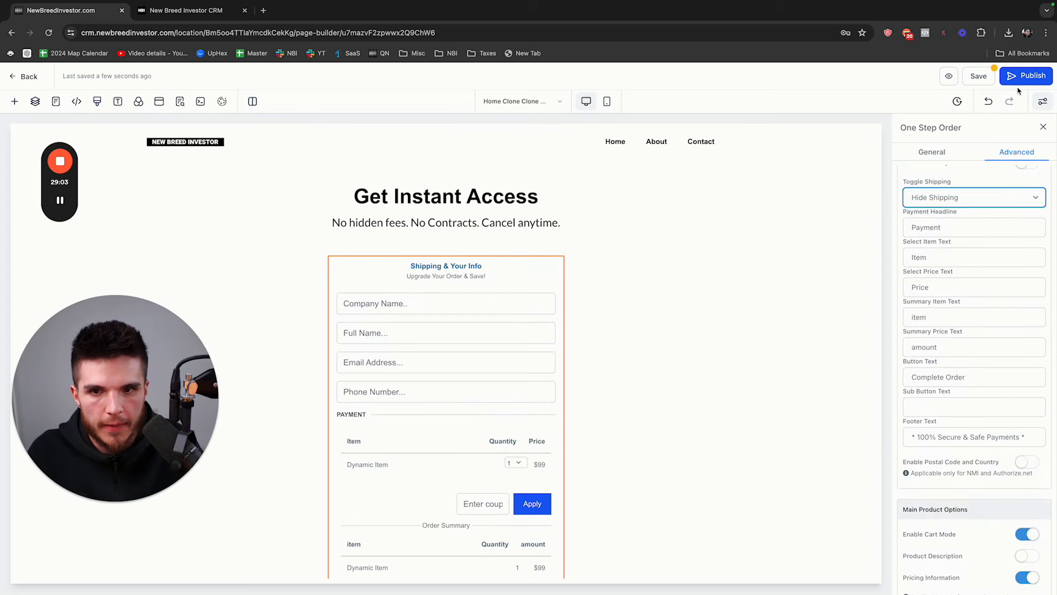
Save the page and preview it, comparing its order form with the live site's Get Instant Access page.
left_click(986, 79)
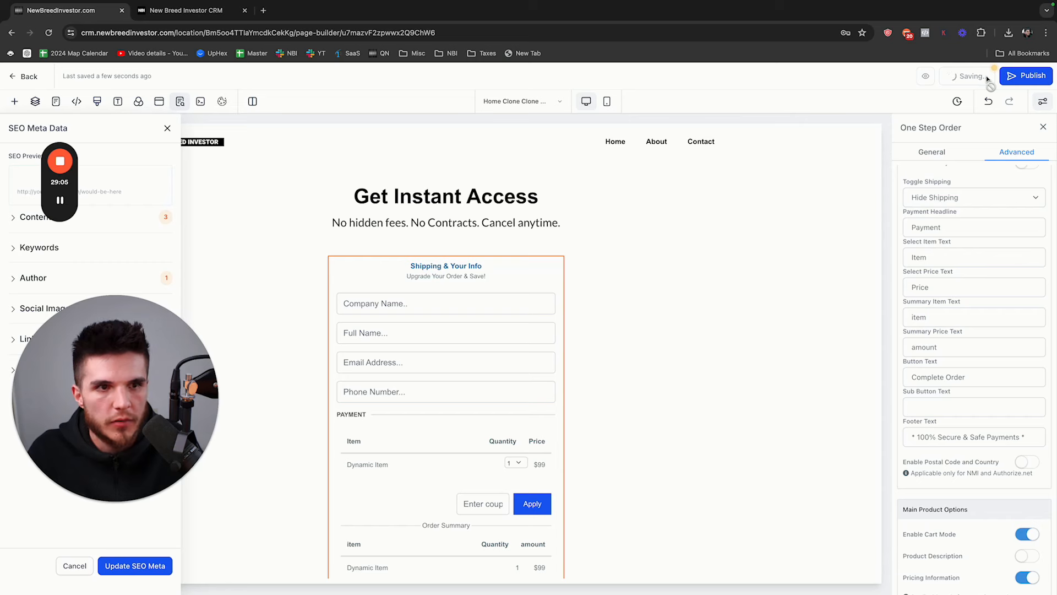
left_click(948, 78)
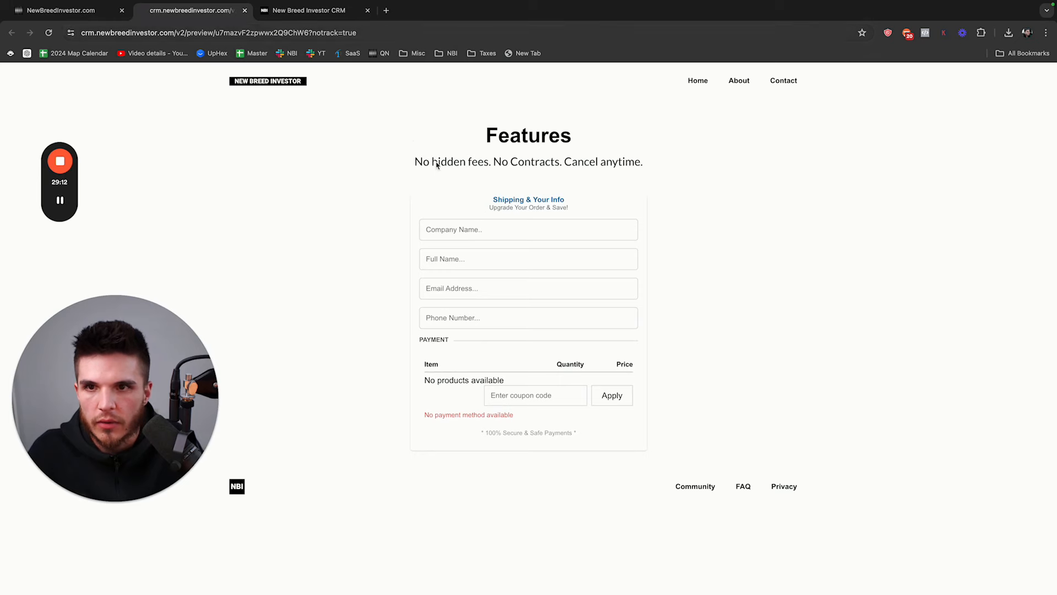
left_click(325, 10)
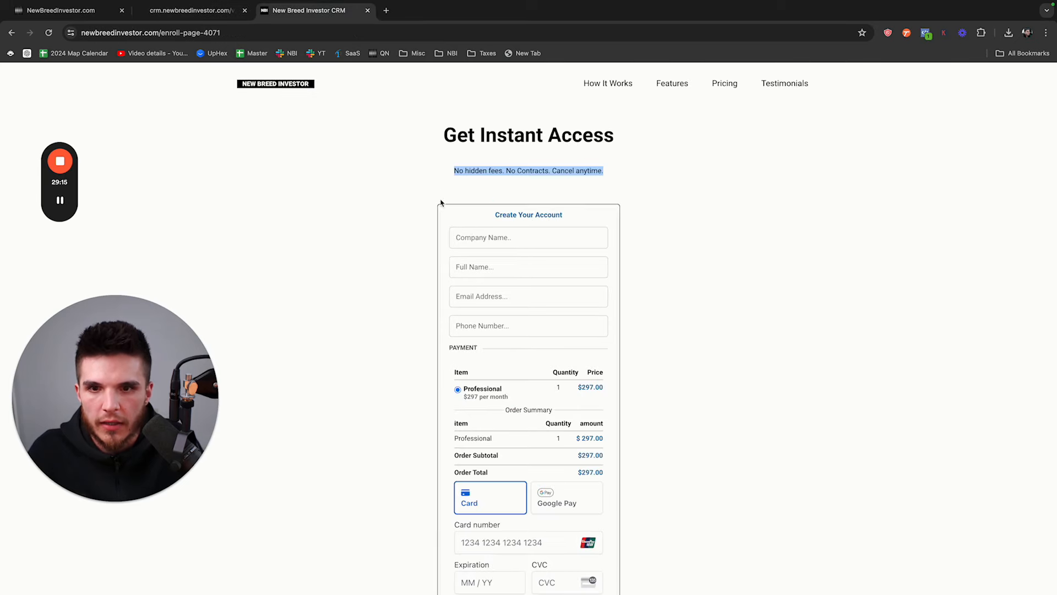
left_click(204, 13)
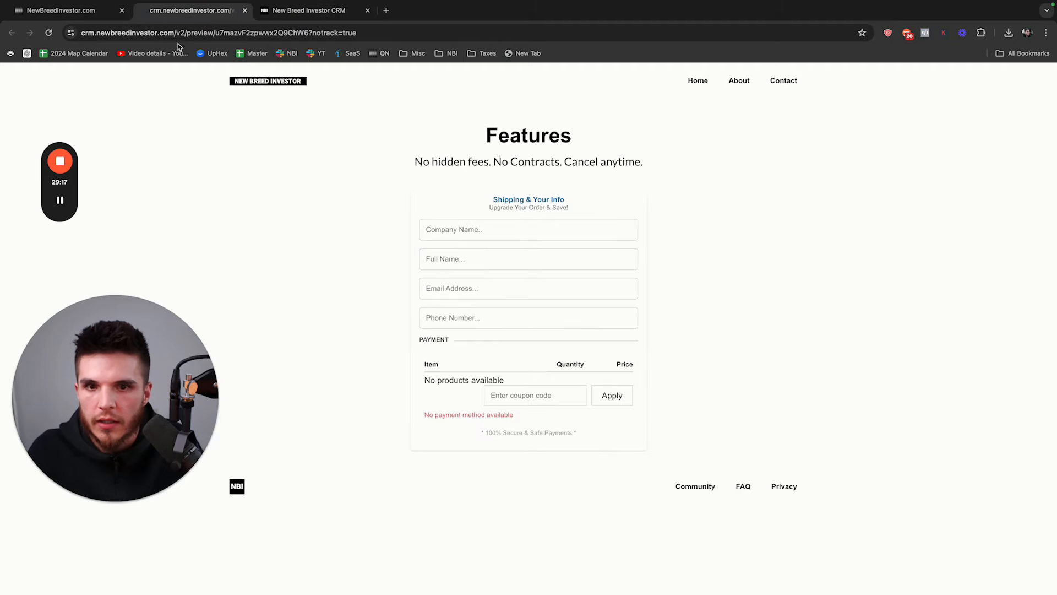
key("ctrl+shift+Tab")
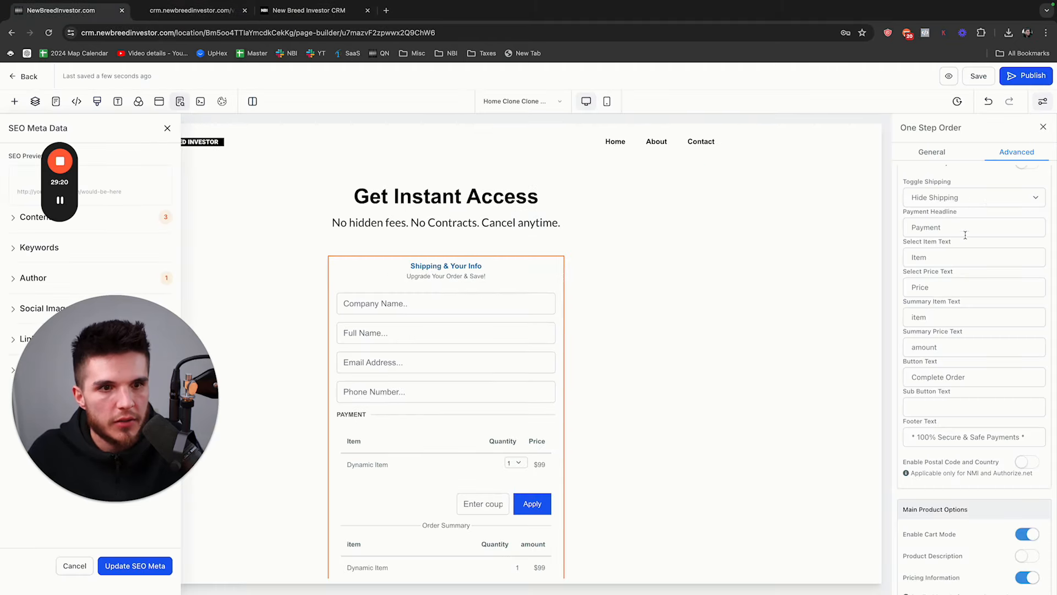
Look through the order form's general and advanced settings for options to match the live form's styling.
scroll(965, 235, "up", 3)
scroll(985, 309, "down", 10)
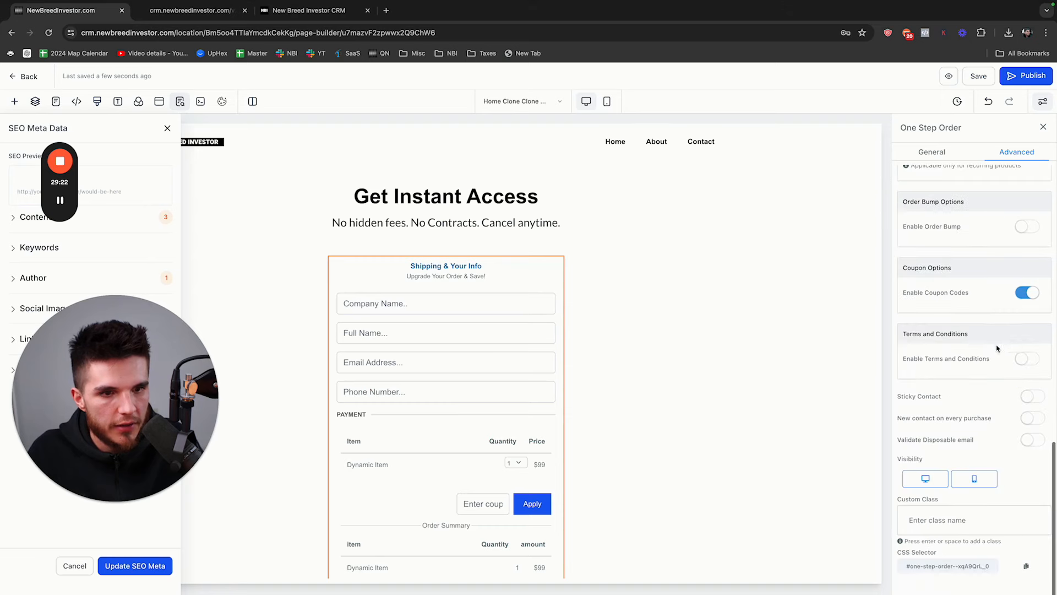
scroll(991, 345, "up", 15)
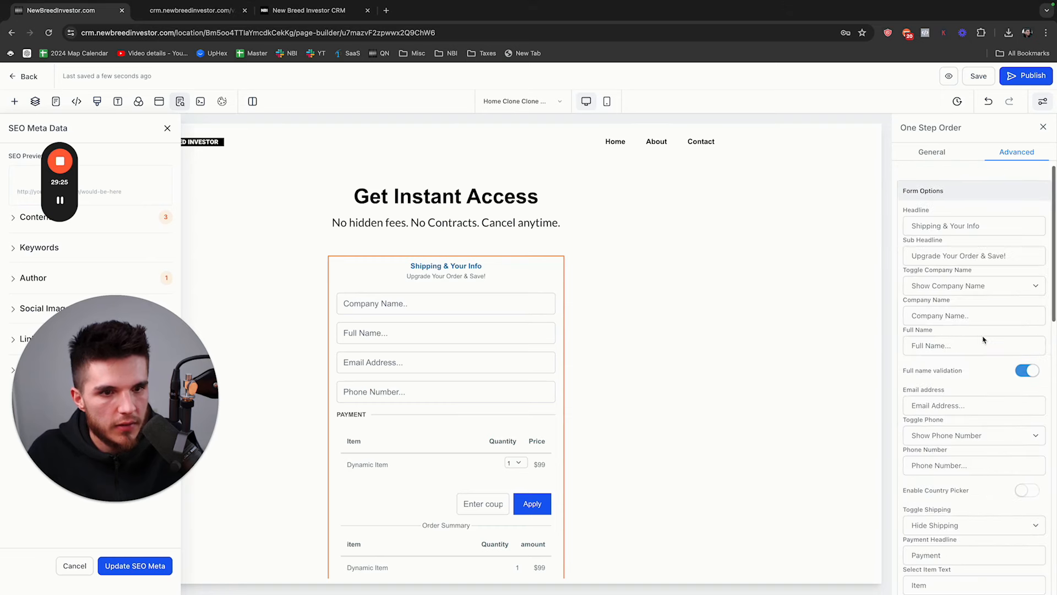
left_click(955, 152)
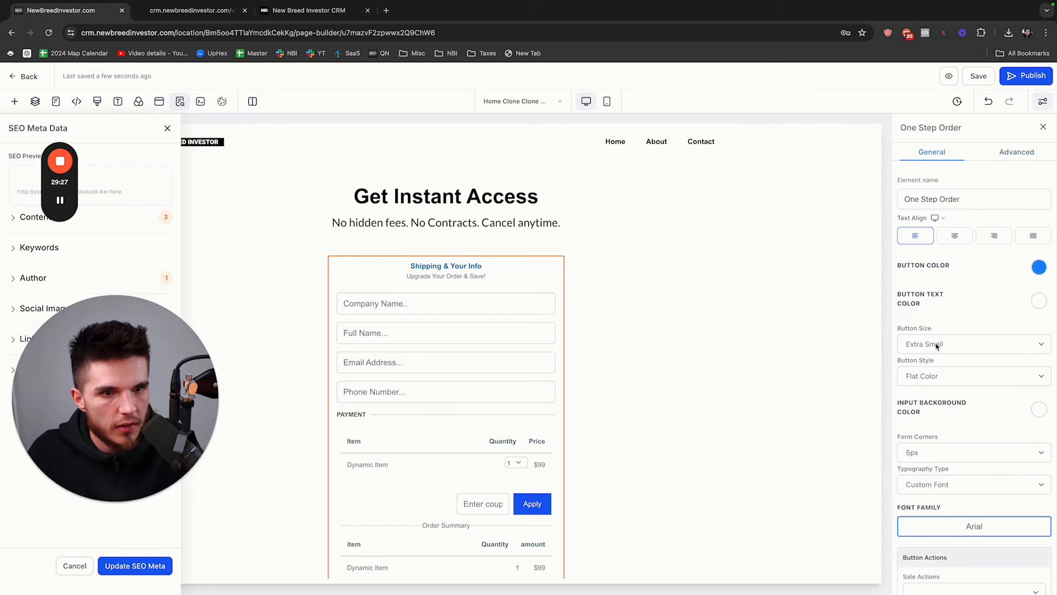
scroll(944, 386, "down", 2)
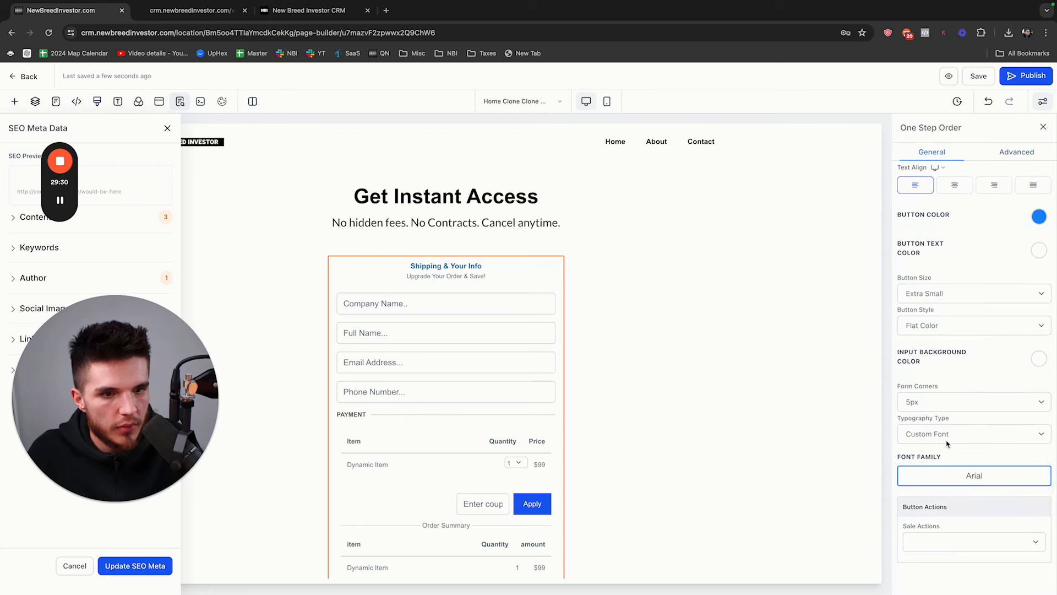
scroll(958, 407, "up", 2)
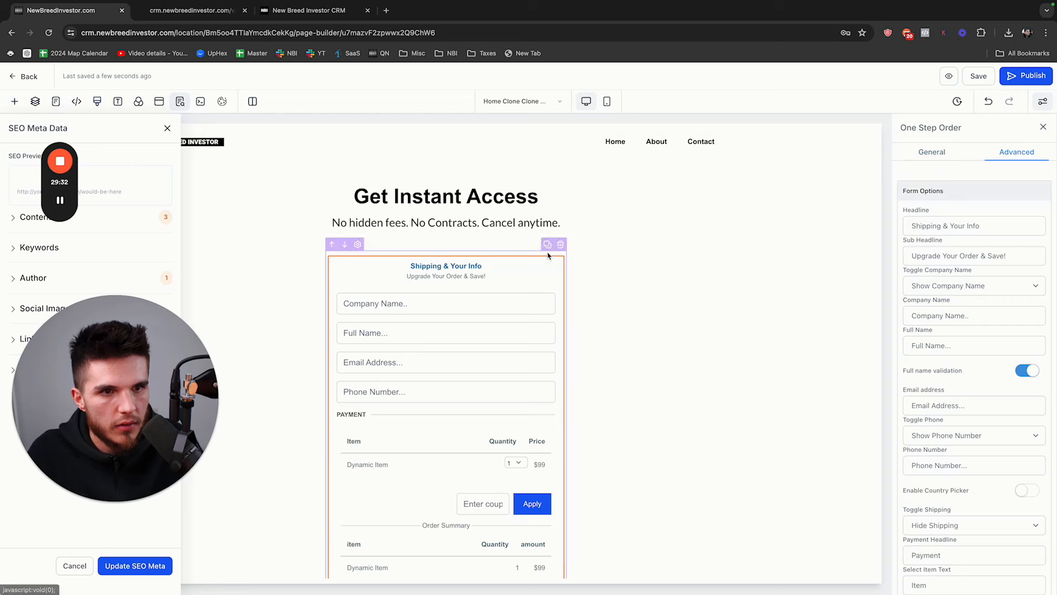
scroll(961, 403, "down", 8)
scroll(961, 403, "down", 5)
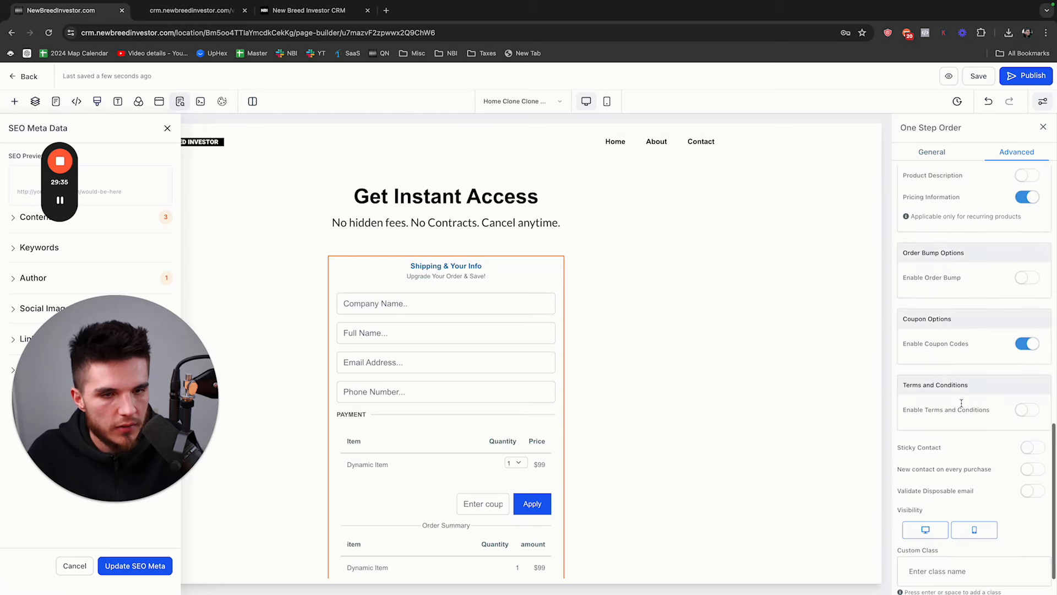
scroll(959, 396, "up", 12)
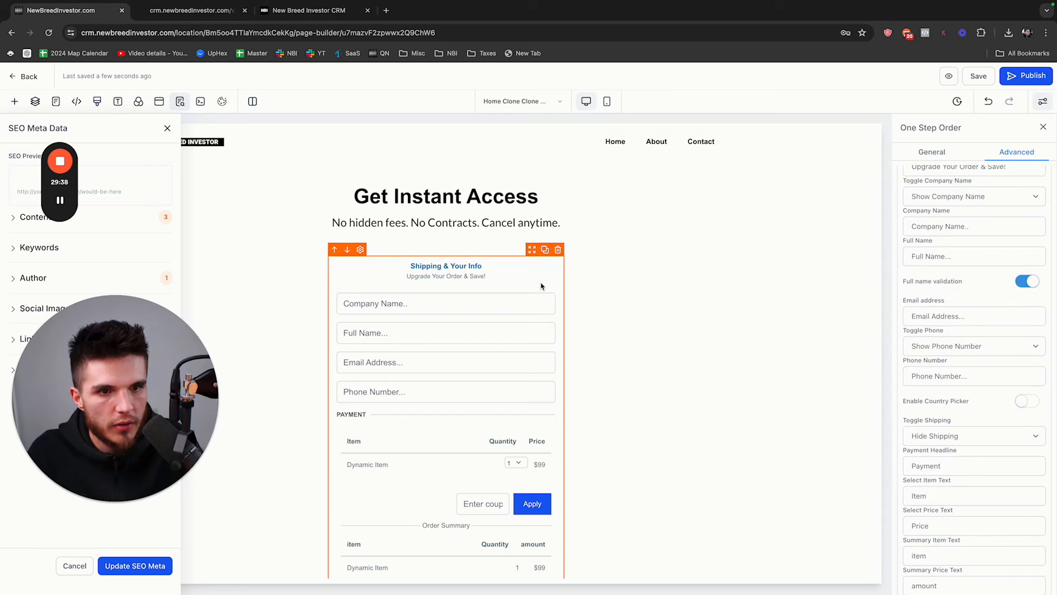
Give the one-column row around the order form a solid full border, 1px wide with a 3px radius.
left_click(444, 233)
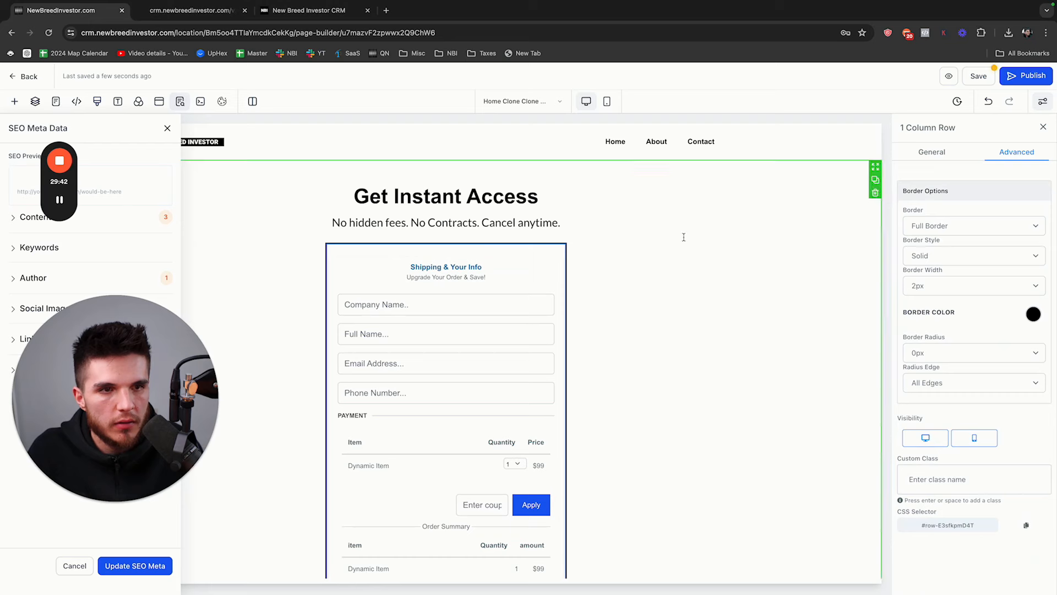
left_click(949, 286)
left_click(942, 276)
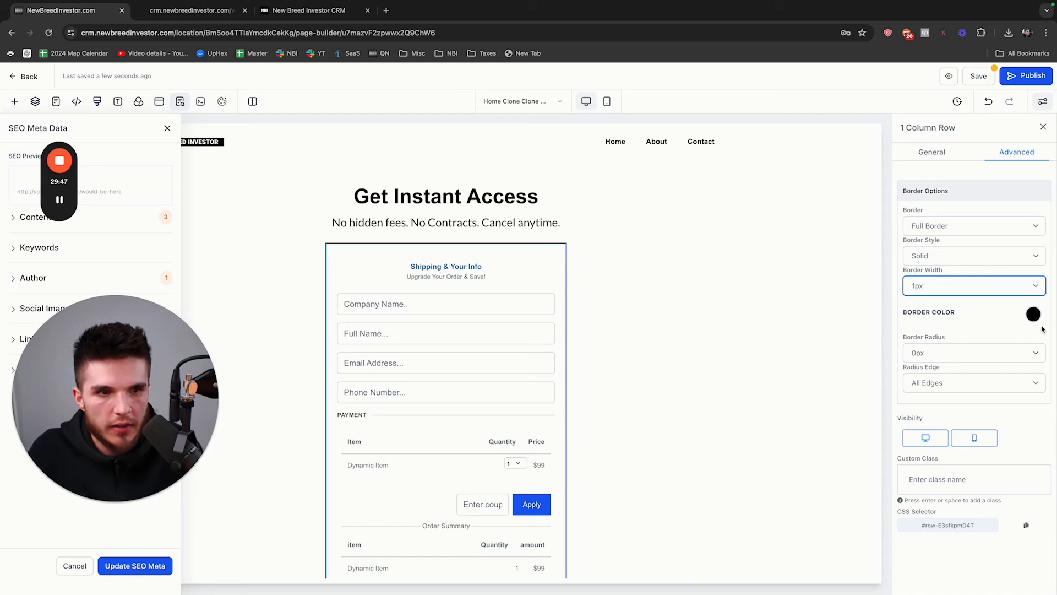
left_click(991, 353)
left_click(985, 388)
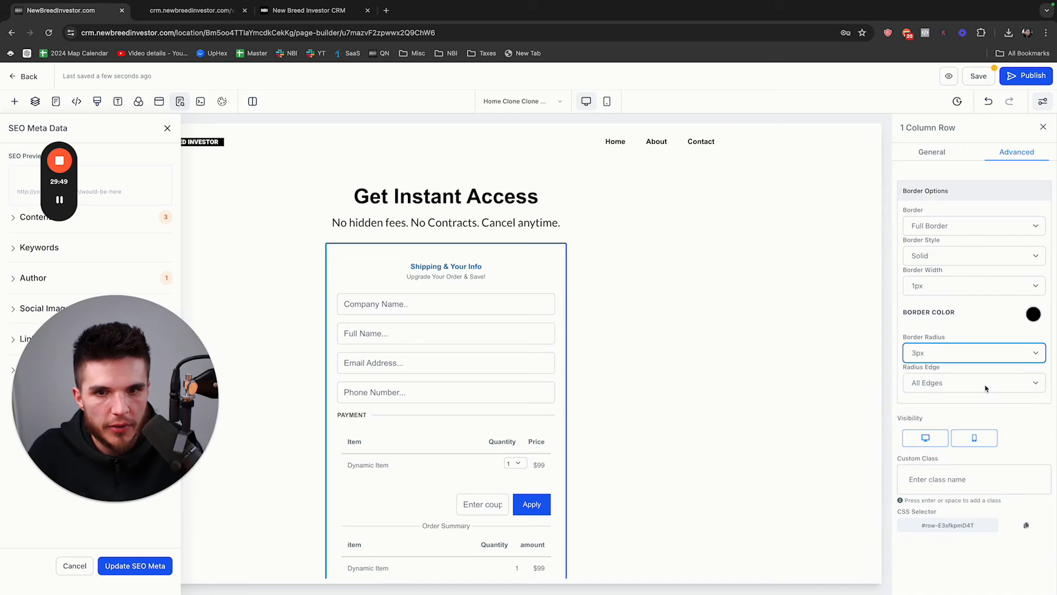
left_click(721, 379)
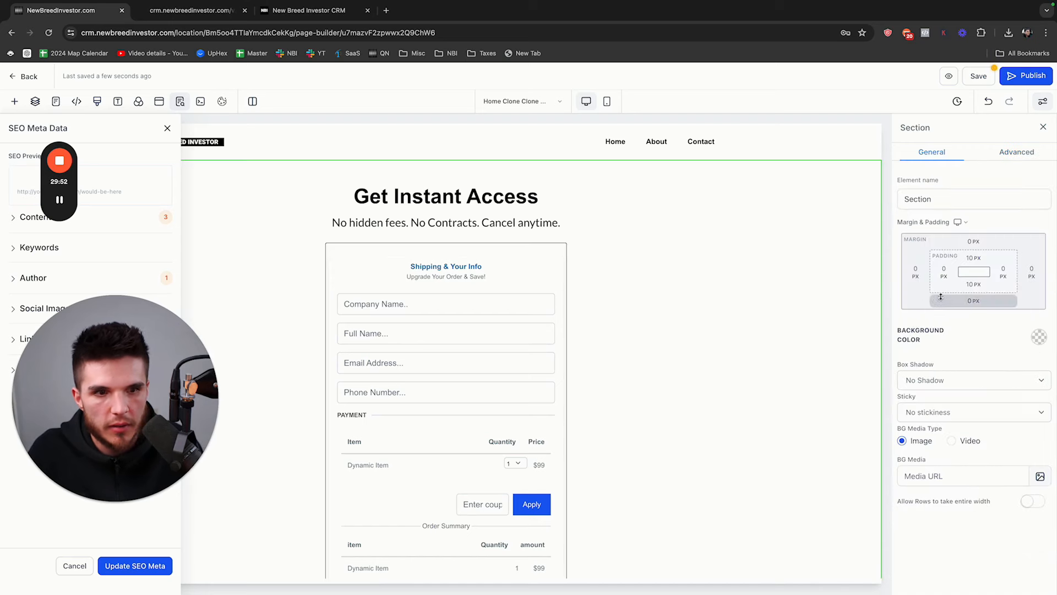
Try a width of 30 for the order form's row and settle on 35.
left_click(519, 349)
left_click(505, 250)
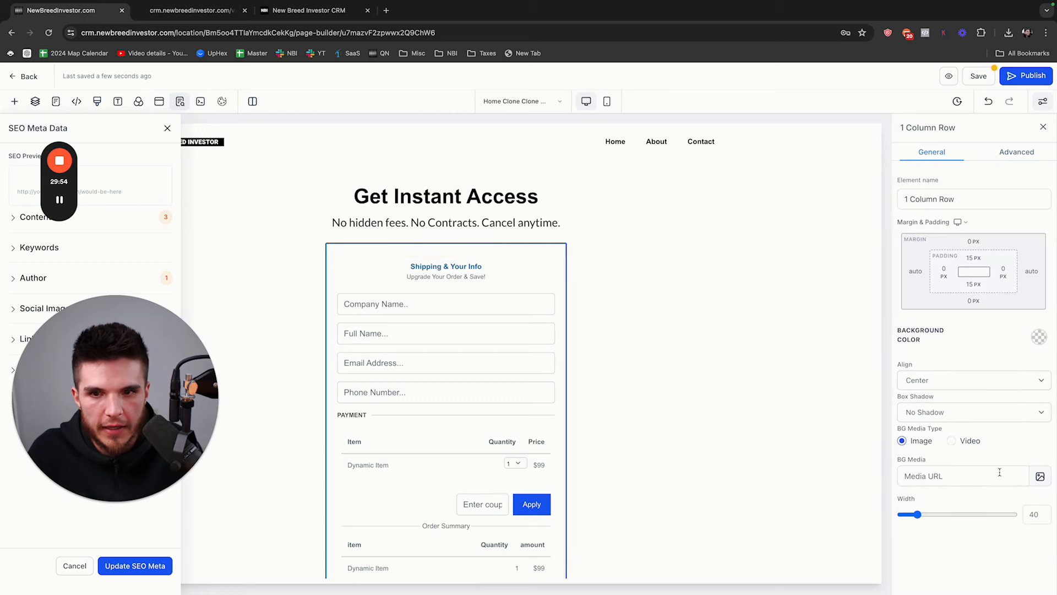
type("30")
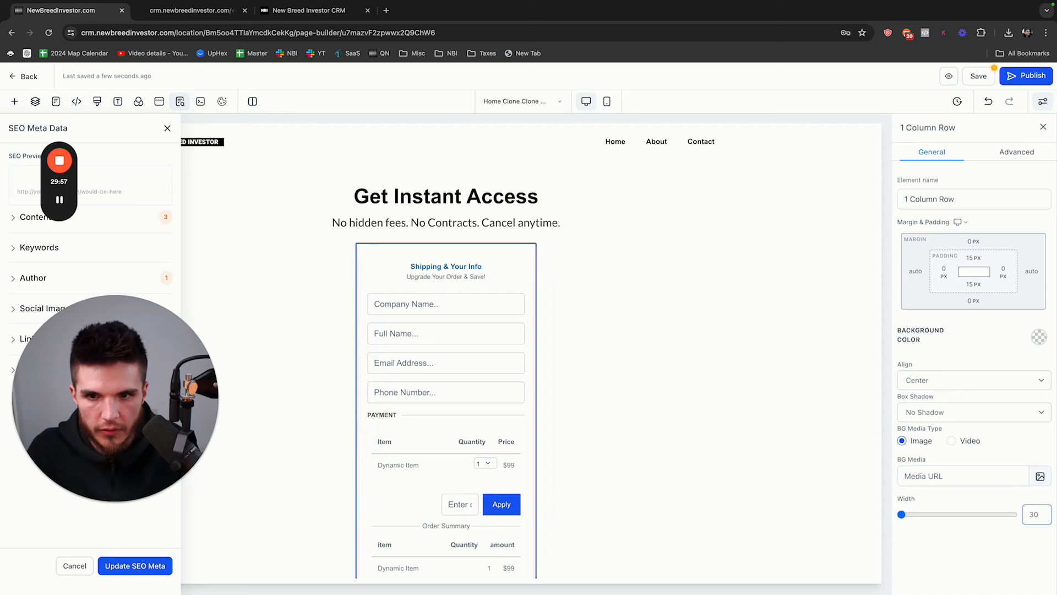
key("BackSpace")
type("5")
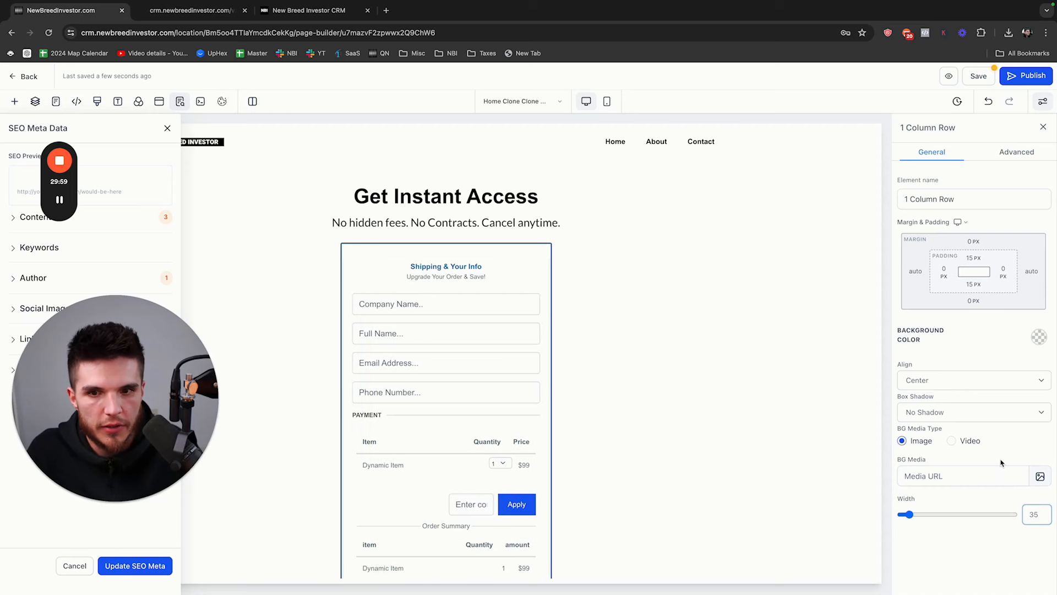
Keep the order form row's border solid at 1px and set its border radius to 5px.
left_click(1017, 154)
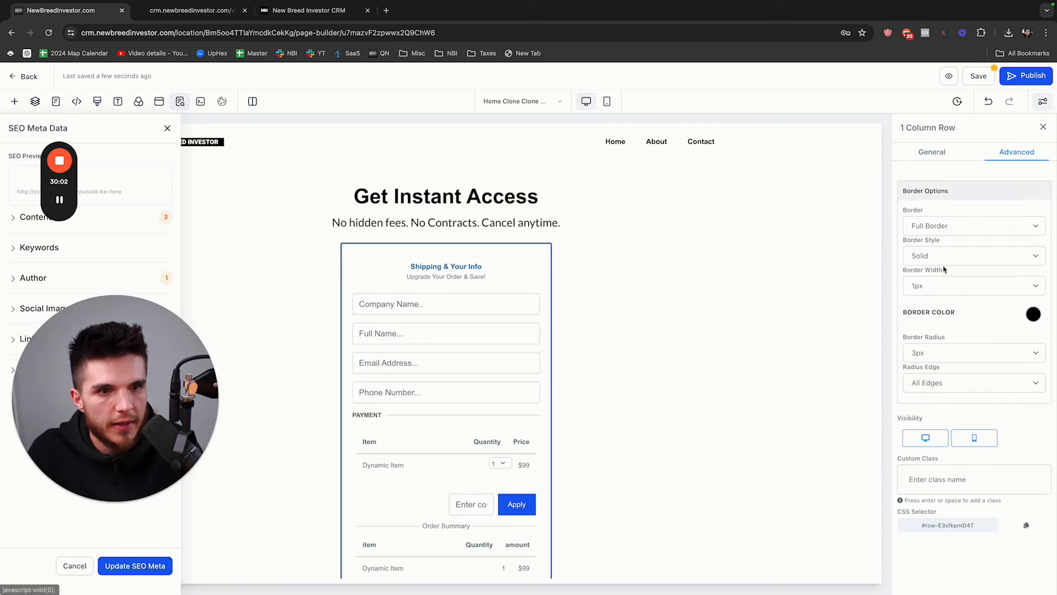
left_click(942, 256)
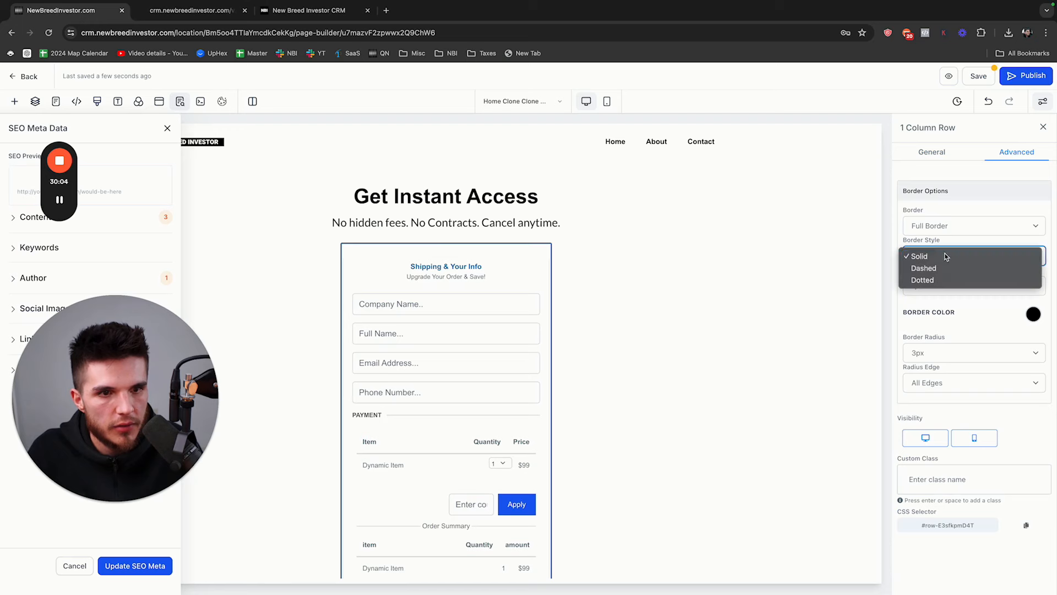
left_click(942, 254)
left_click(943, 286)
left_click(944, 289)
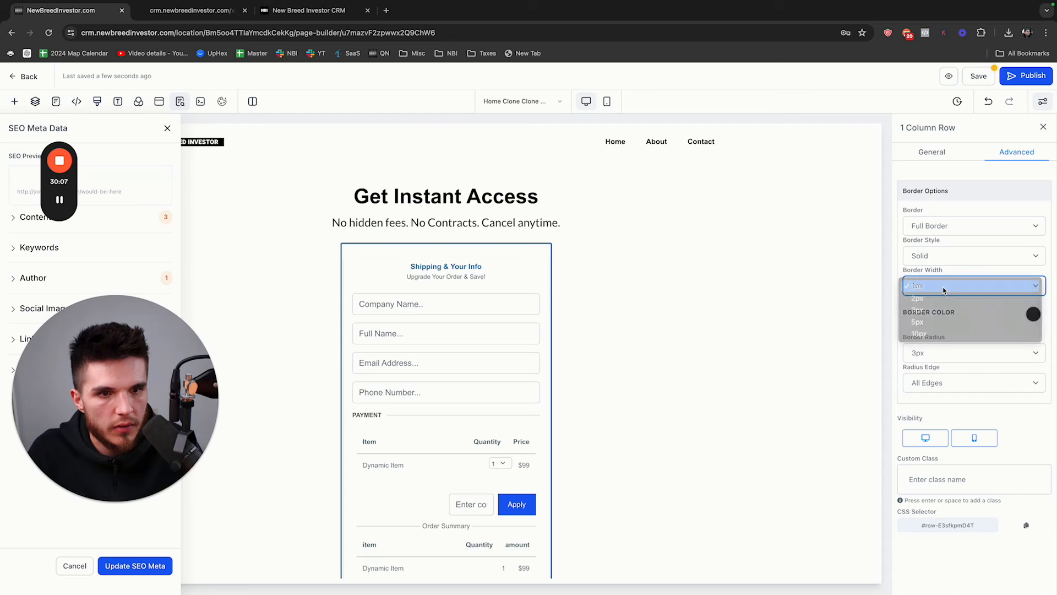
left_click(939, 353)
left_click(937, 380)
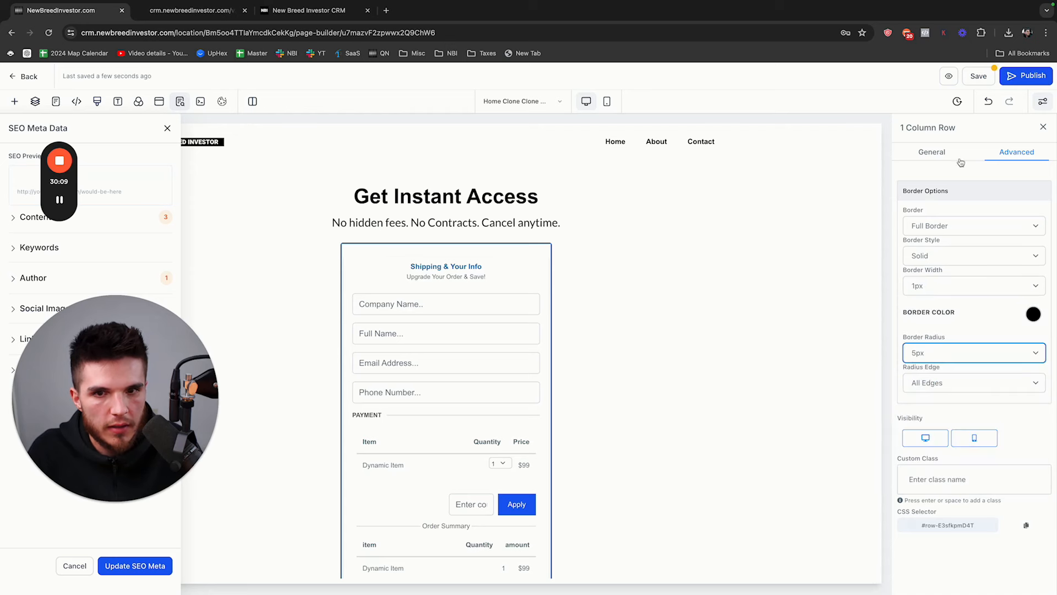
Save the page and preview it, then close that preview and open a fresh one.
left_click(973, 78)
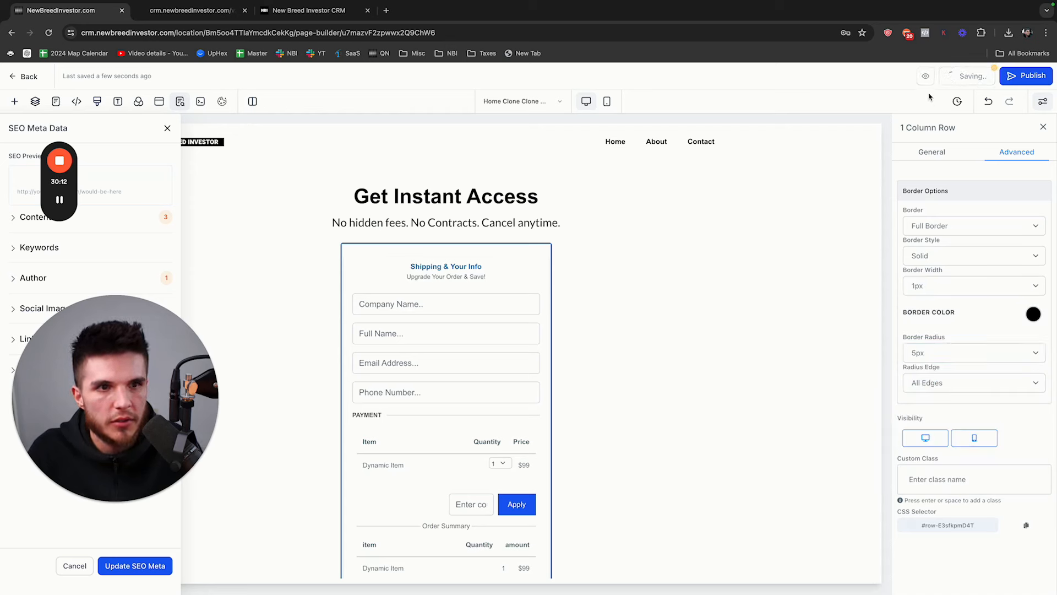
left_click(948, 76)
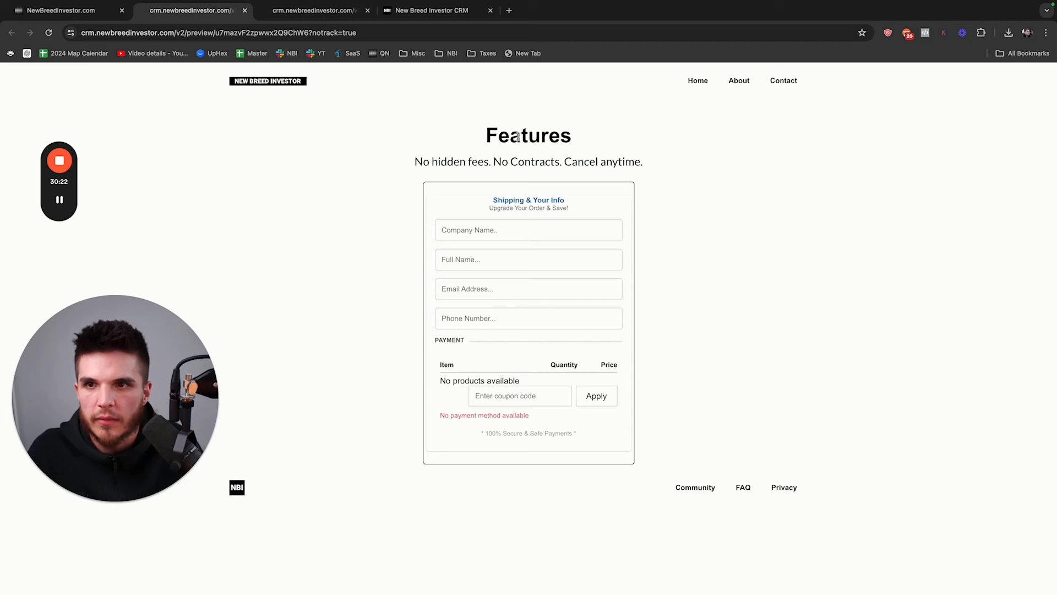
left_click(245, 11)
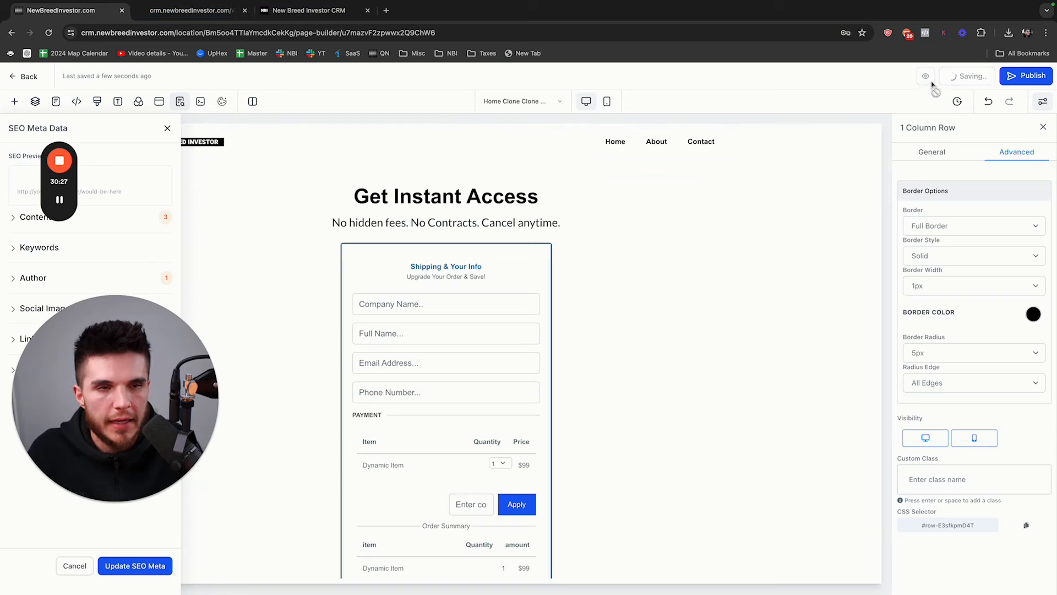
left_click(947, 79)
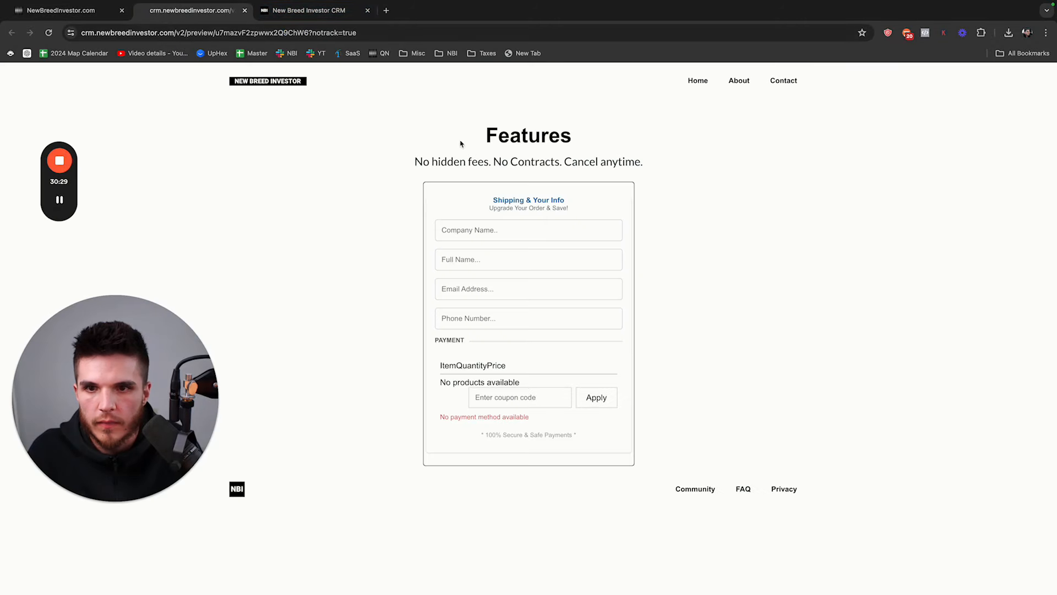
Reload the preview and check its heading and subheading text.
left_click_drag(473, 141, 641, 160)
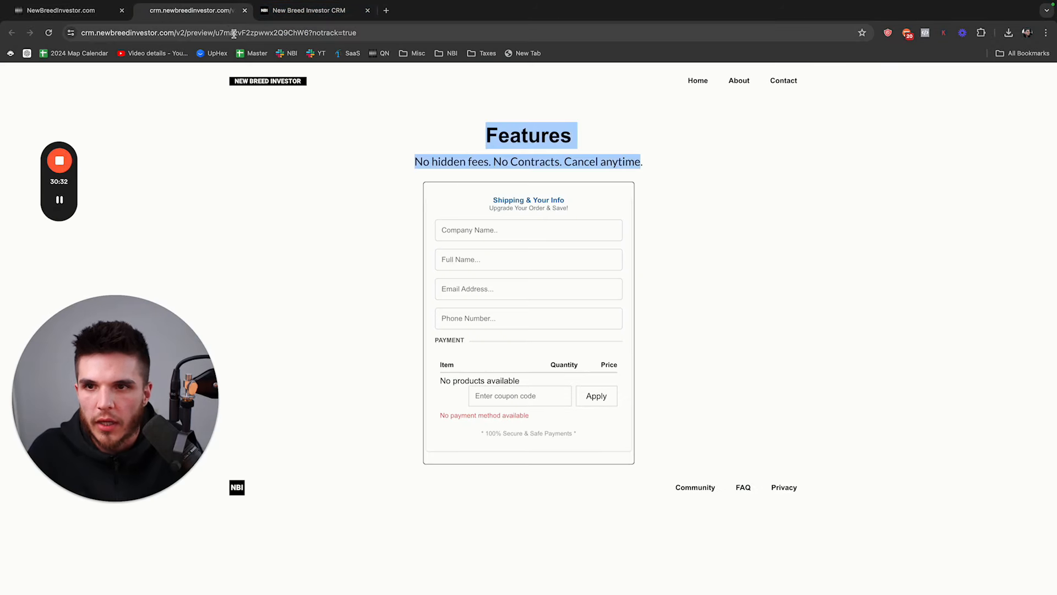
left_click(417, 33)
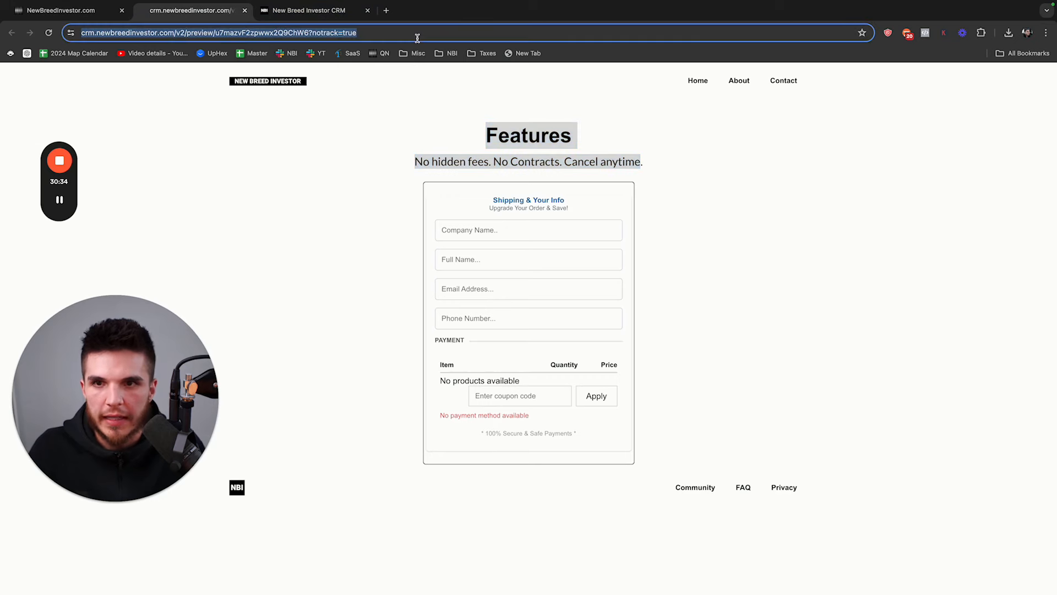
key("Return")
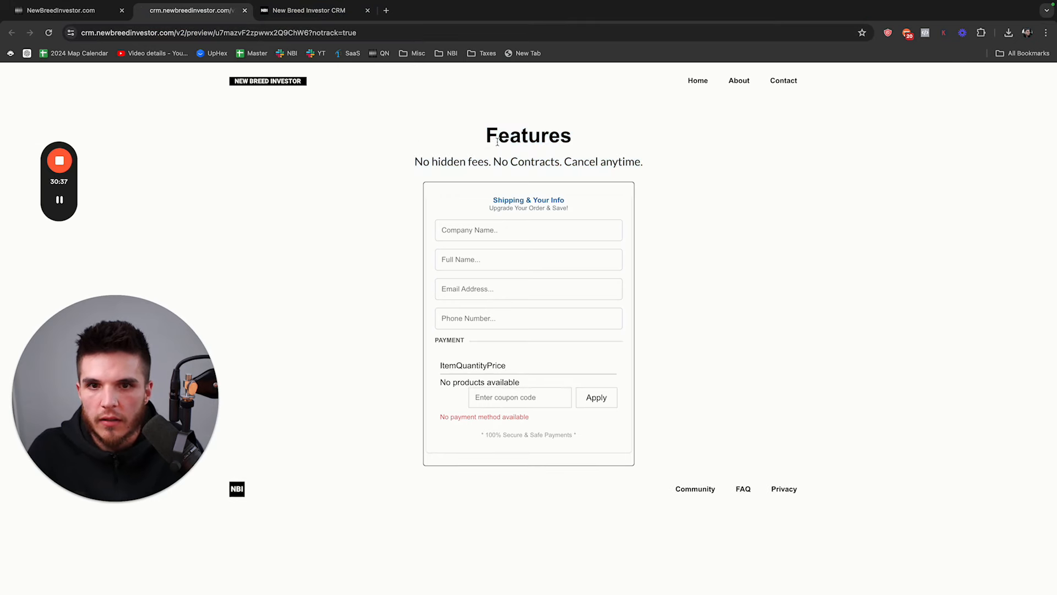
left_click_drag(474, 144, 640, 161)
left_click(367, 175)
Return to the page builder and close the SEO Meta Data panel.
left_click(110, 13)
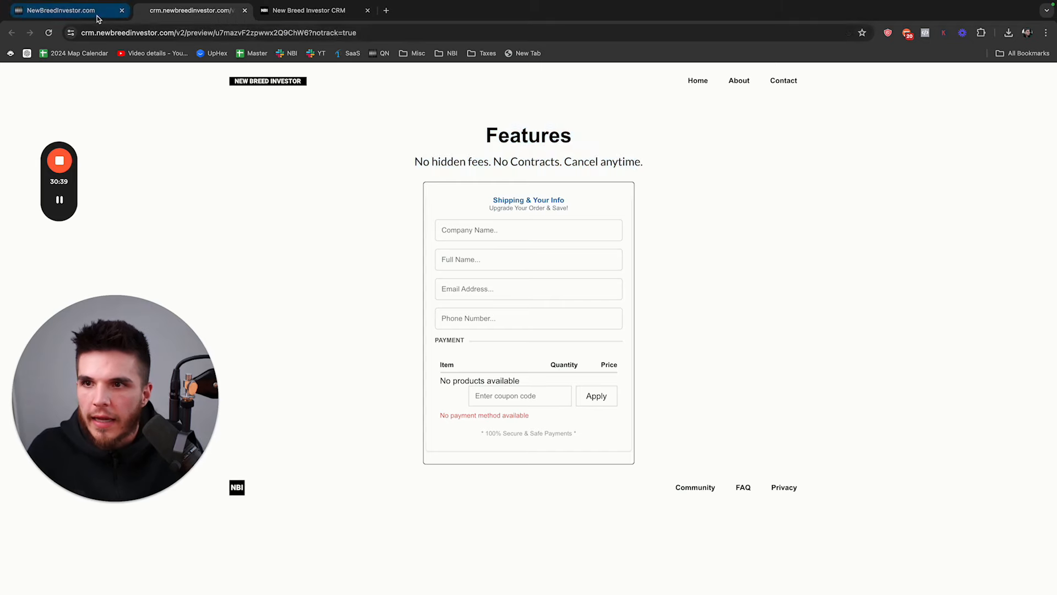
left_click(167, 129)
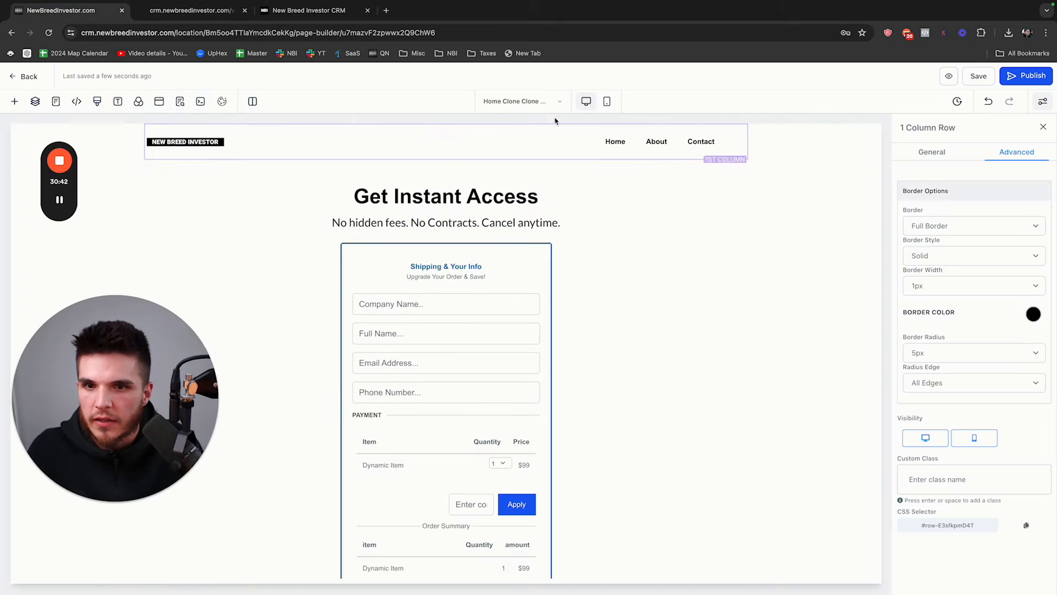
Leave the page builder and return to the website's page list.
left_click(20, 77)
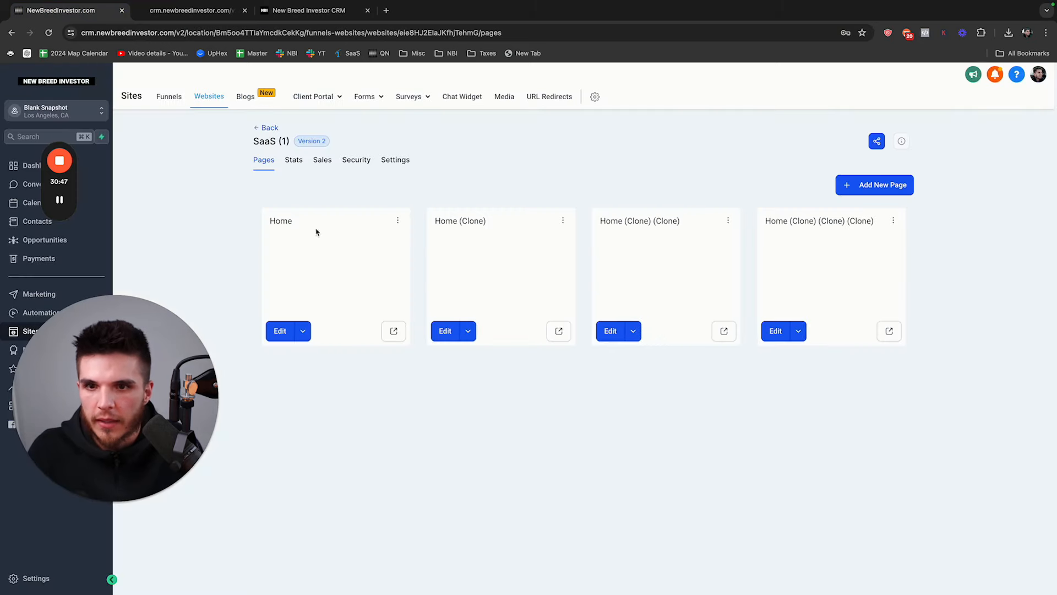
Clone the Home (Clone) (Clone) (Clone) page within the same website.
left_click(894, 221)
left_click(893, 167)
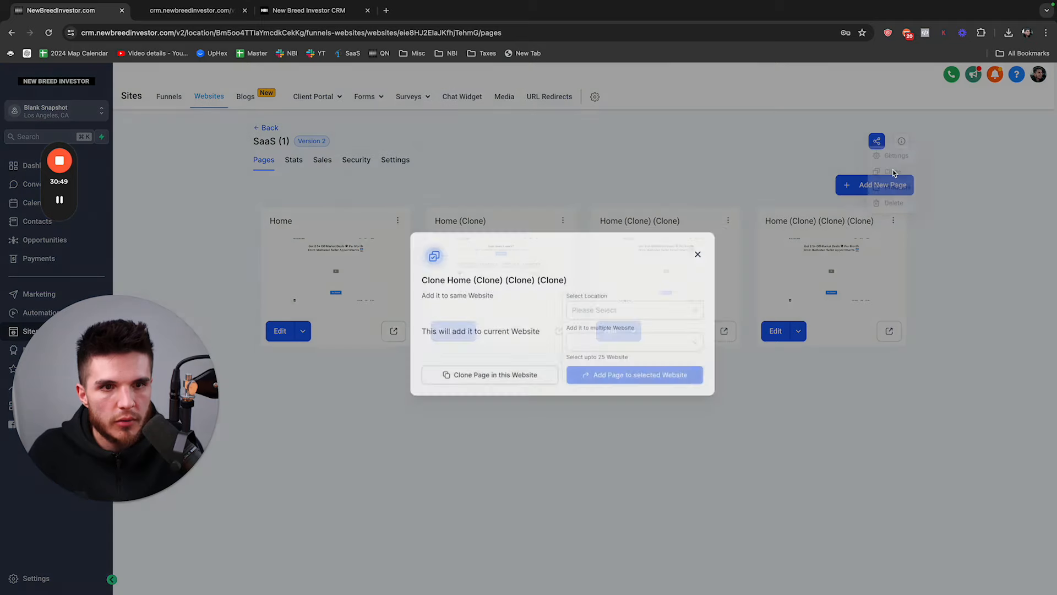
left_click(419, 404)
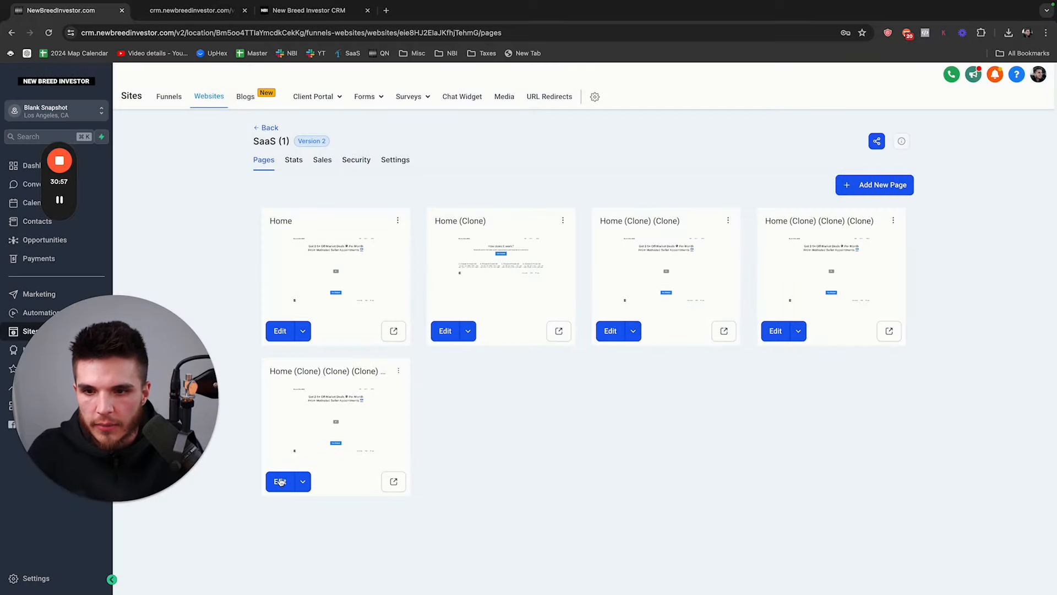
Delete the newly cloned fifth page, confirming the deletion with DELETE.
left_click(398, 370)
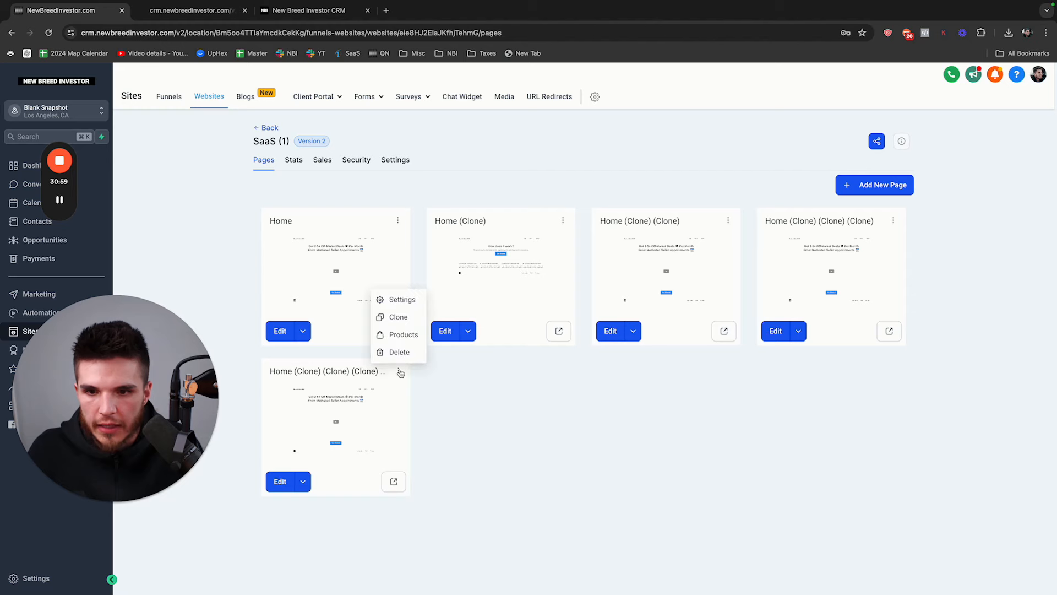
left_click(396, 349)
type("DELETE")
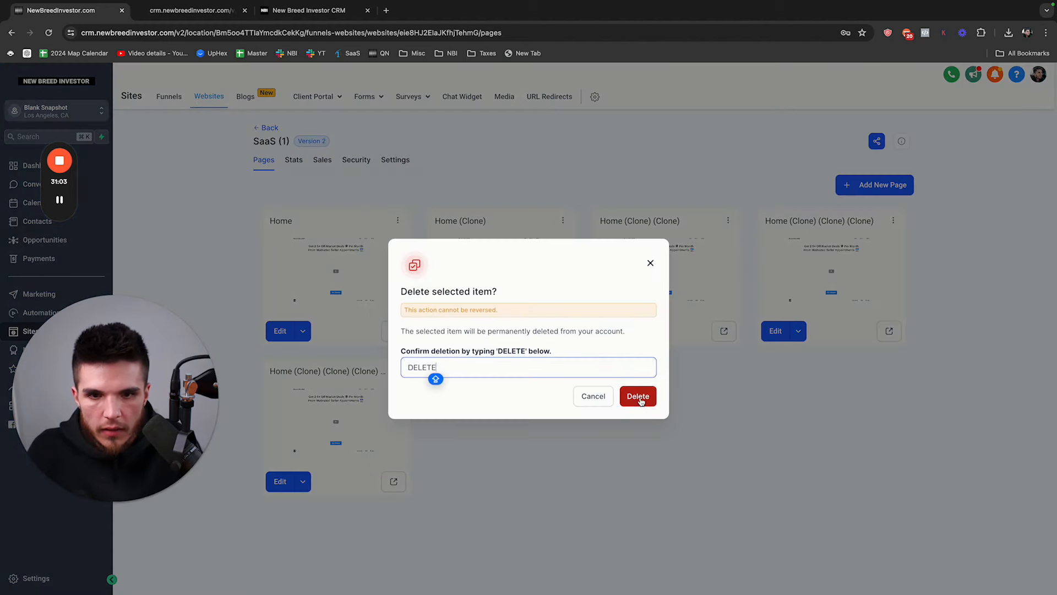
left_click(634, 396)
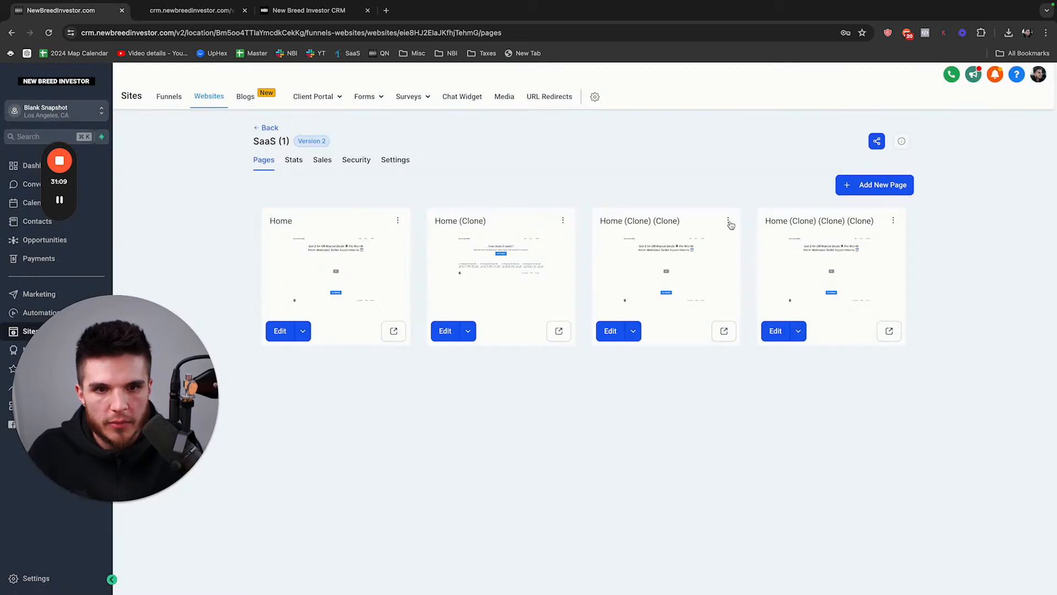
Clone the Home (Clone) (Clone) page within the same website and open the copy for editing.
left_click(728, 220)
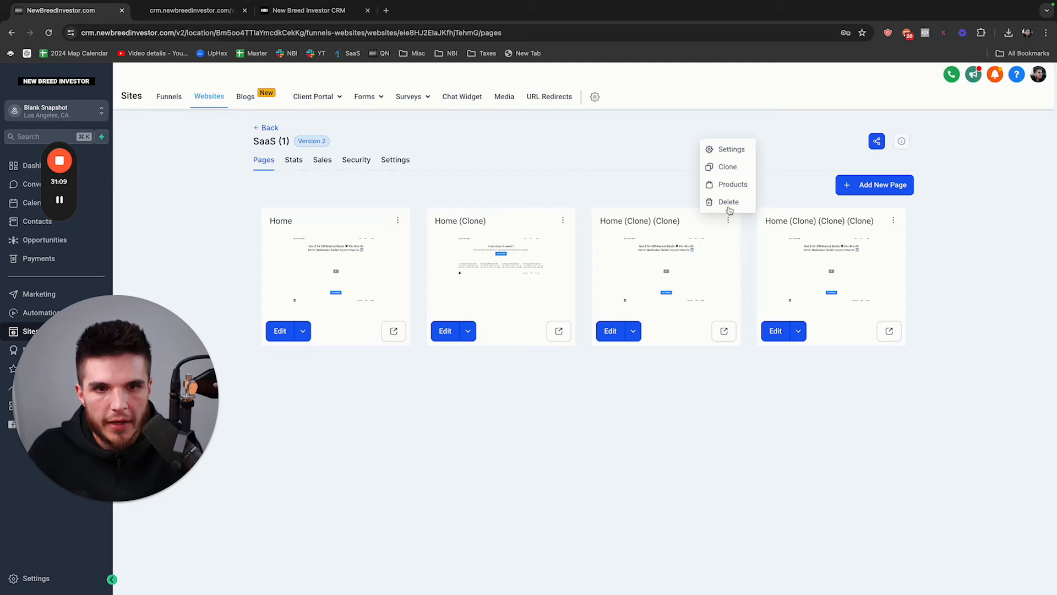
left_click(728, 166)
left_click(447, 398)
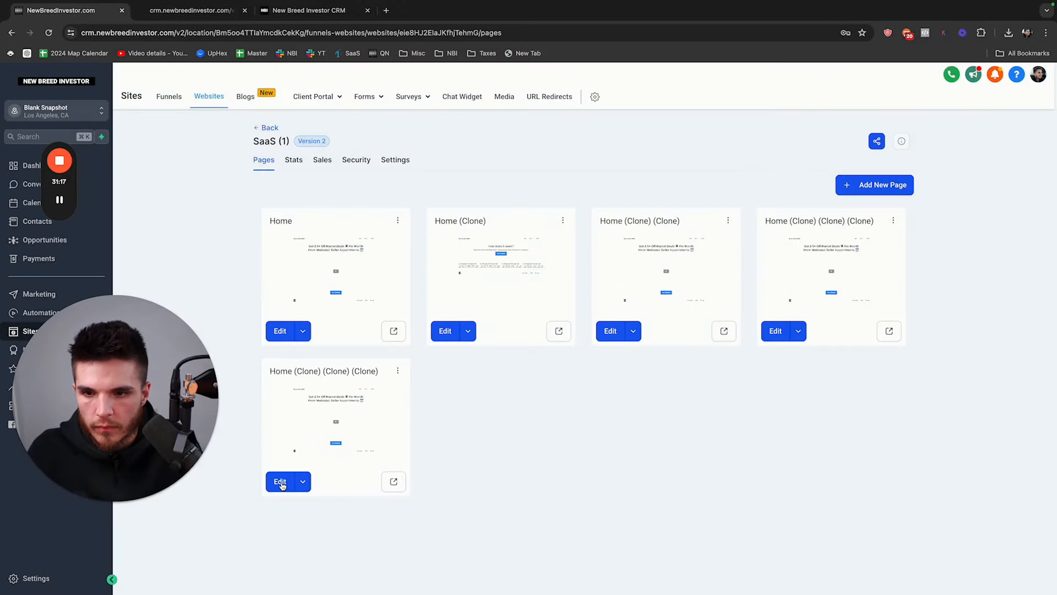
left_click(281, 482)
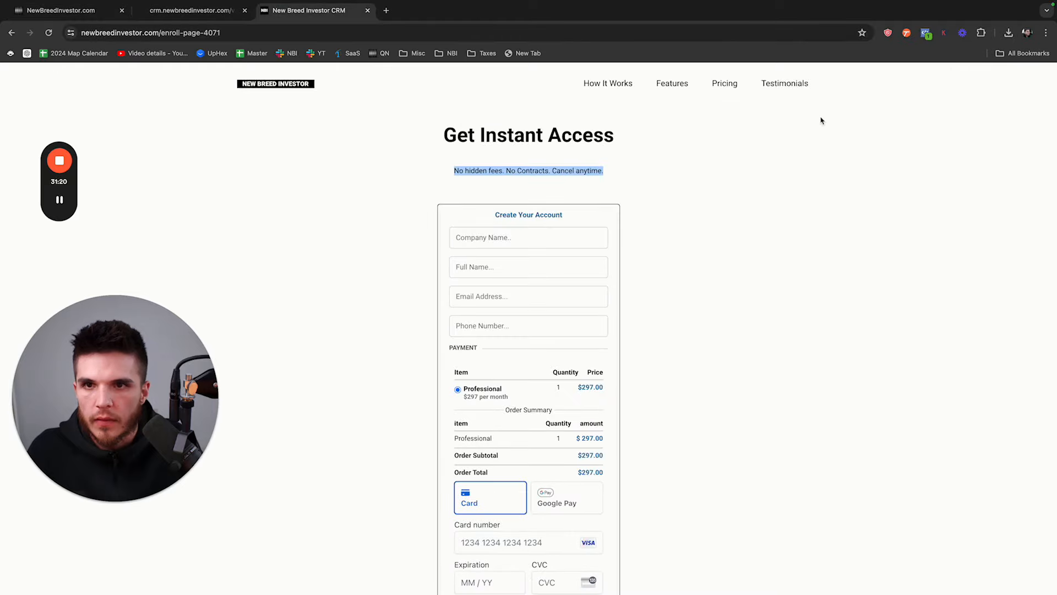
Copy the intro text from the live site's Testimonials page and change the new page's headline to "Results".
left_click(771, 83)
left_click_drag(469, 139, 593, 205)
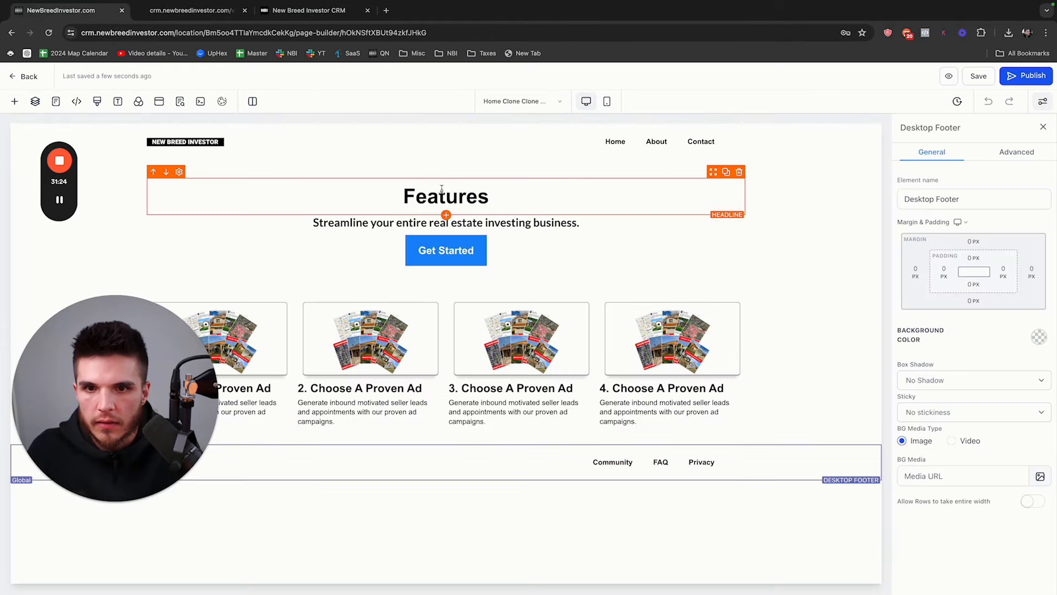
double_click(484, 196)
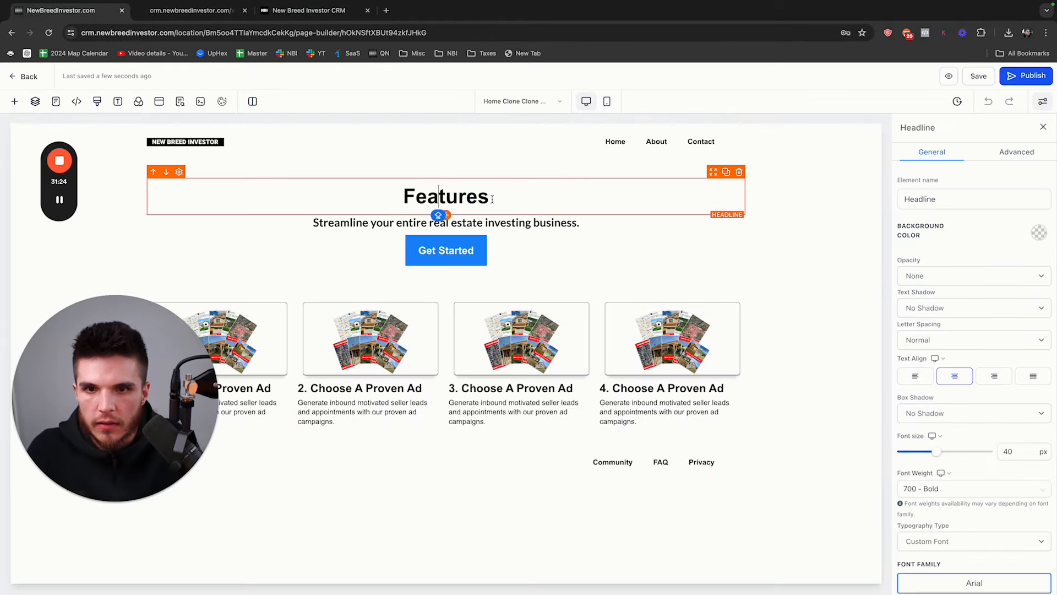
type("results")
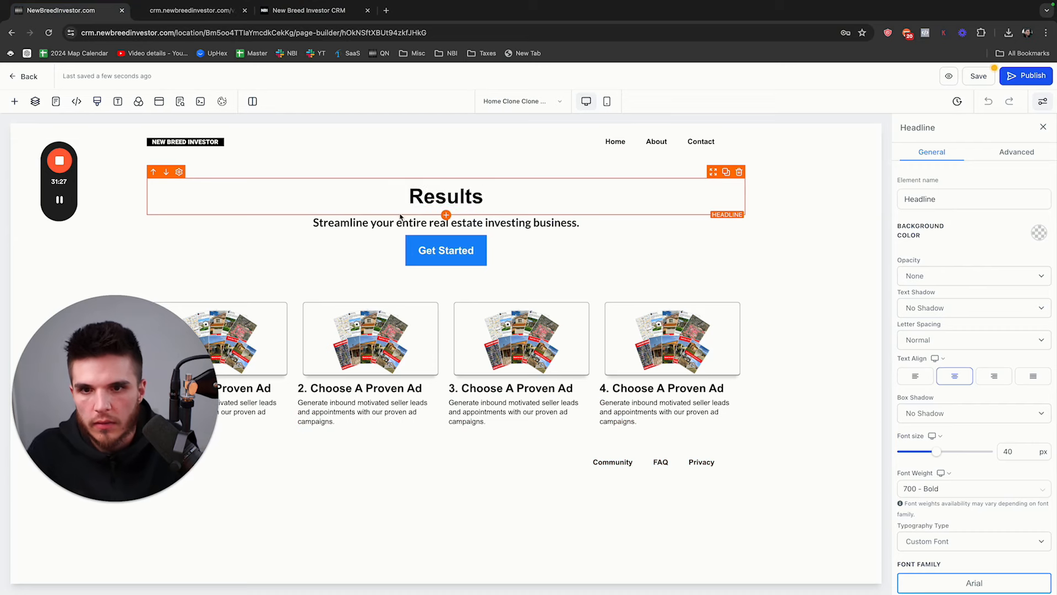
Replace the subheading with "Our clients have profited over $1.3m using this system.", removing the extra pasted lines.
triple_click(459, 223)
type("Results🚀 Our clients have profited over $1.3m using this system. Get Started")
triple_click(460, 224)
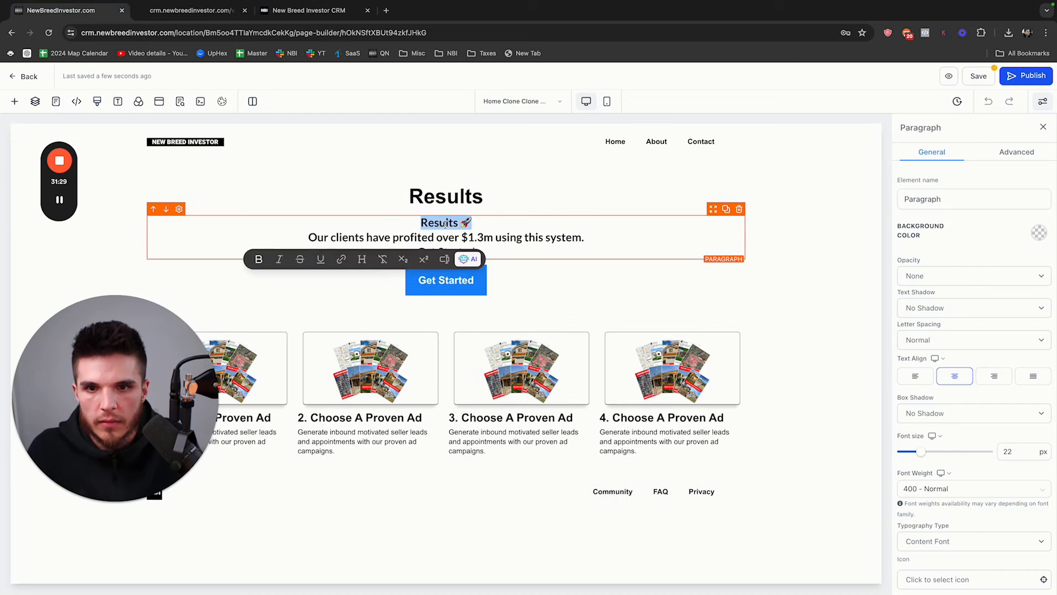
key("BackSpace")
triple_click(417, 237)
key("BackSpace")
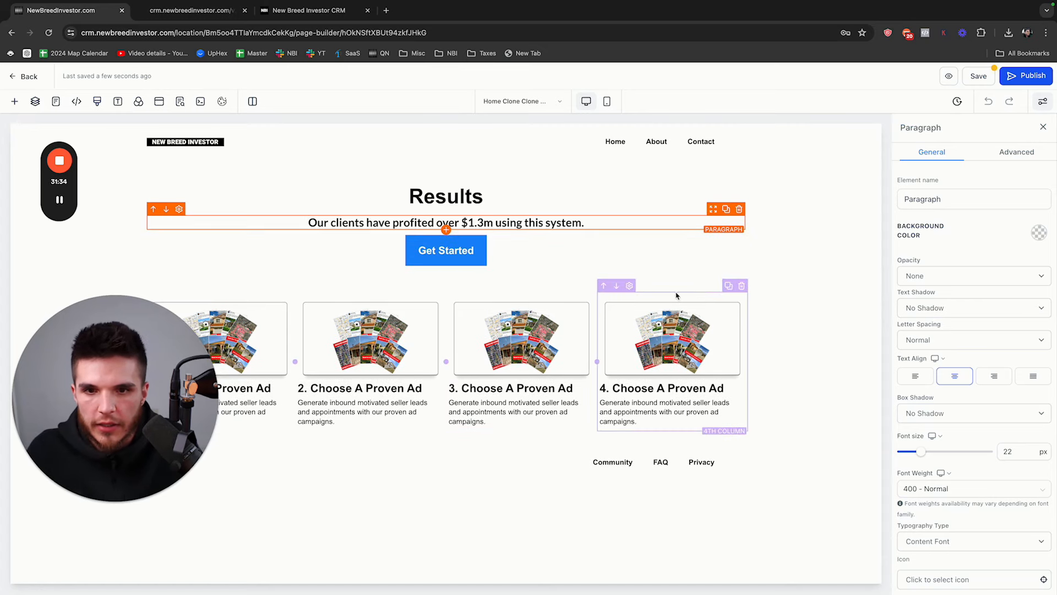
Following the live Testimonials layout, remove the text from the first two feature cards and delete the third and fourth columns.
left_click(308, 10)
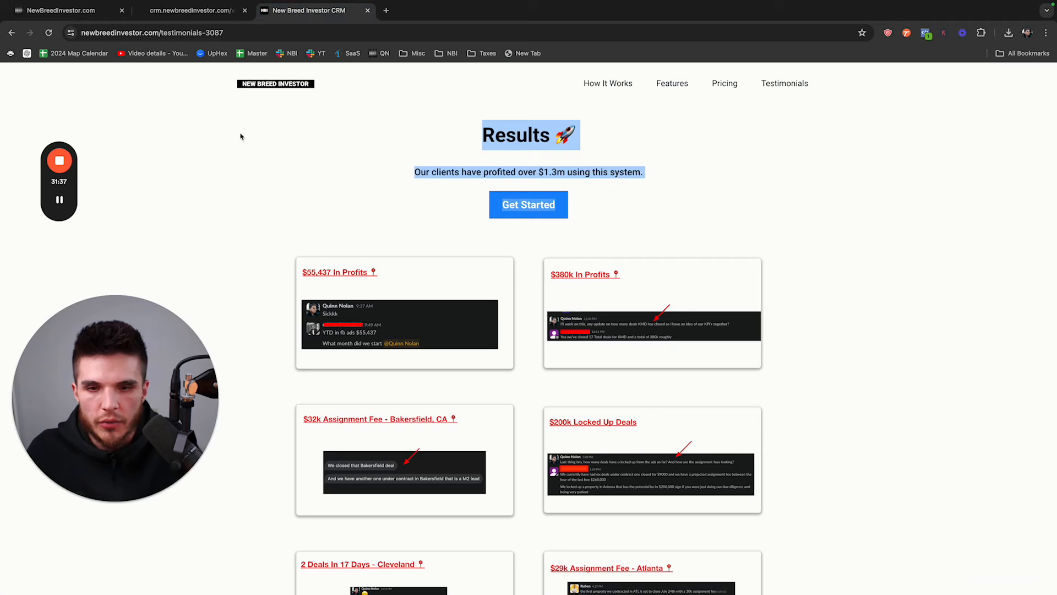
left_click(60, 9)
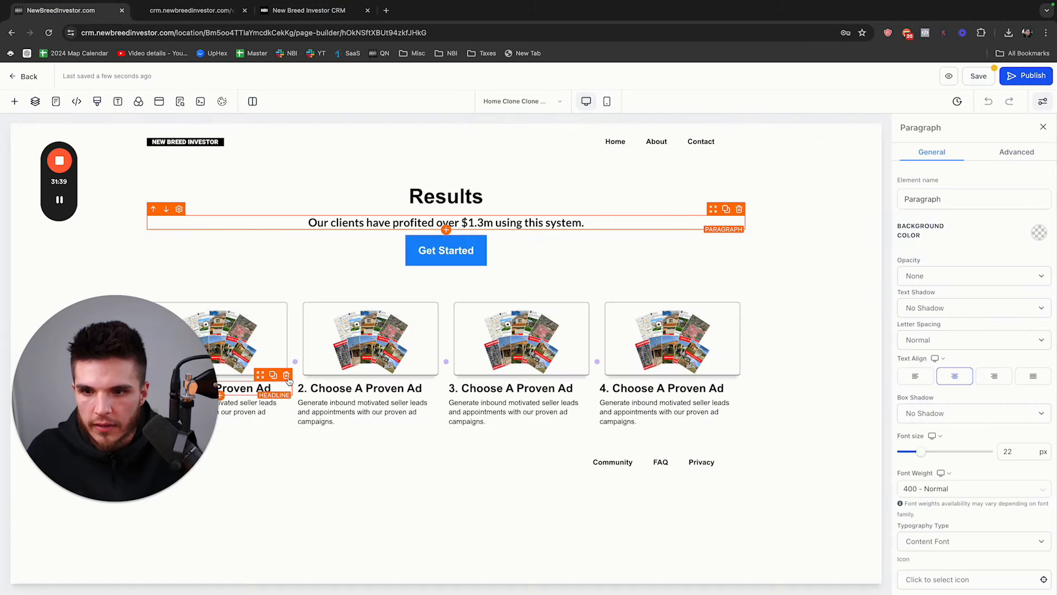
left_click(287, 375)
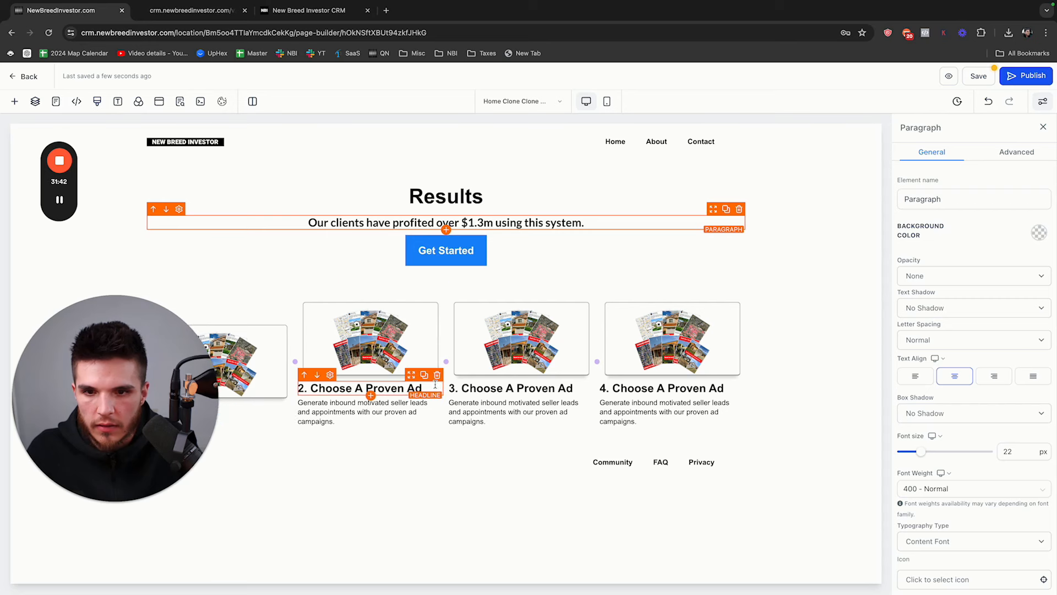
left_click(437, 375)
left_click(436, 377)
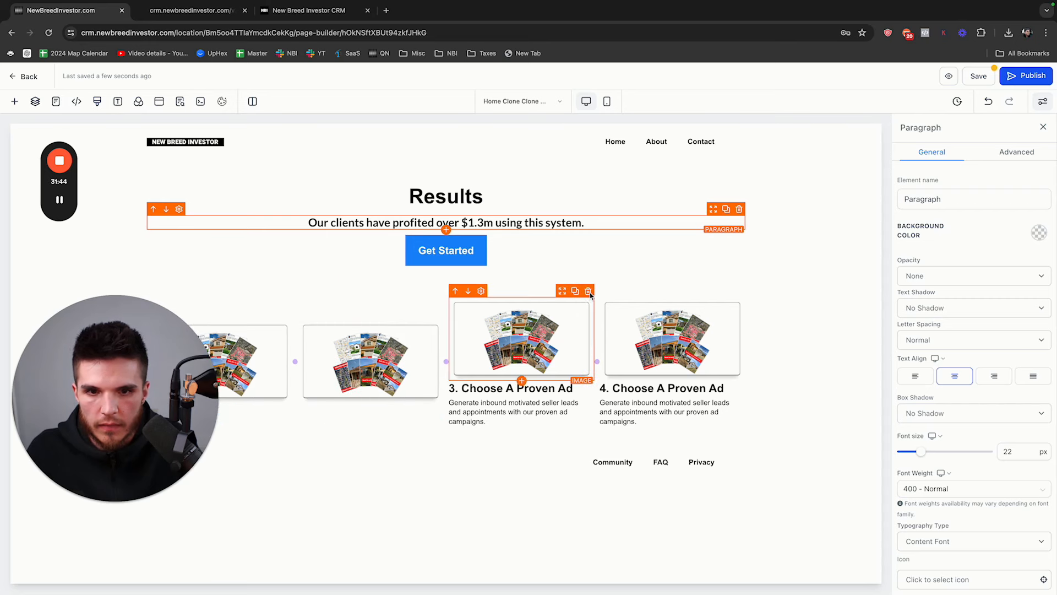
left_click(588, 291)
left_click(592, 288)
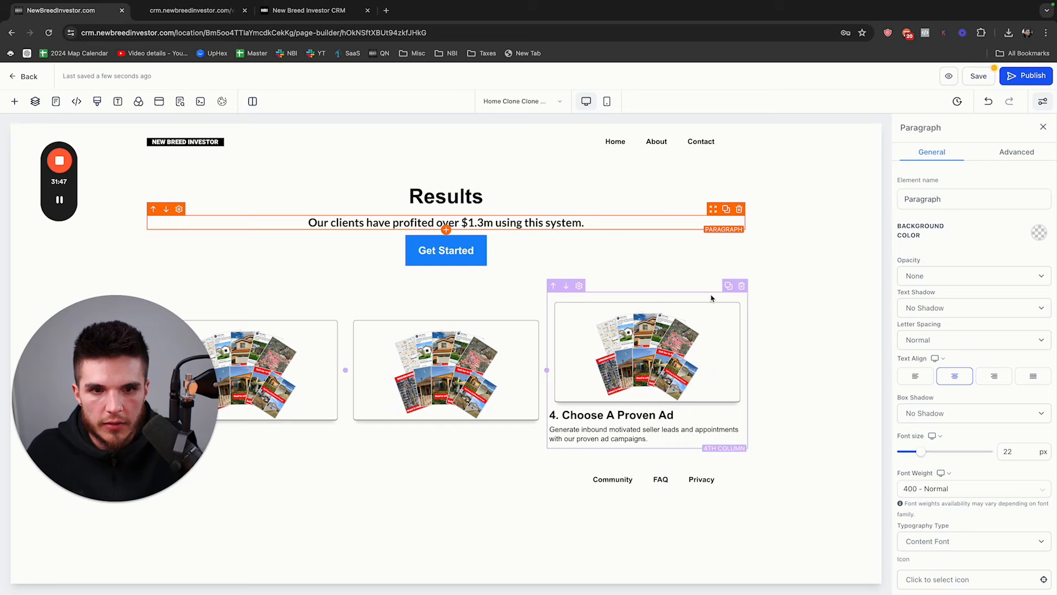
left_click(742, 285)
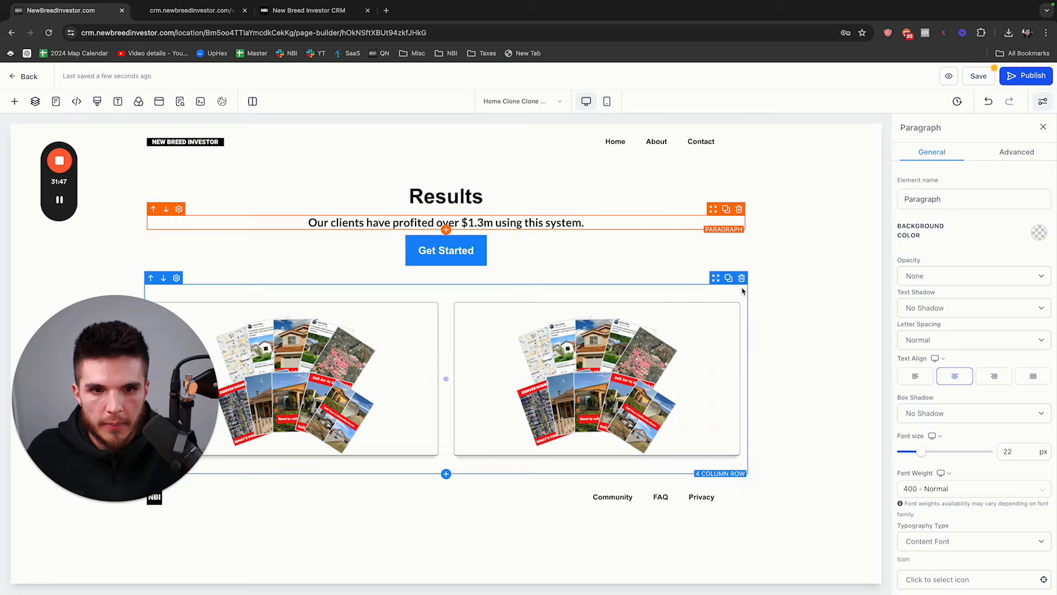
Try widths of 350 and 250 px on the first column's image and settle on 450 px.
left_click(484, 360)
scroll(933, 465, "down", 2)
left_click(928, 448)
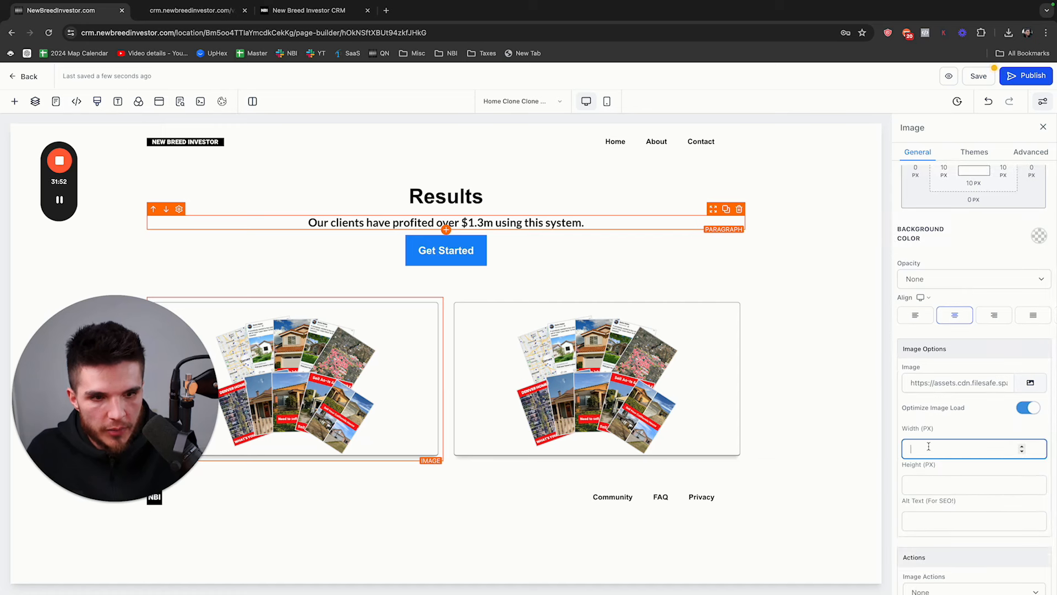
type("350")
key("BackSpace")
key("BackSpace")
key("BackSpace")
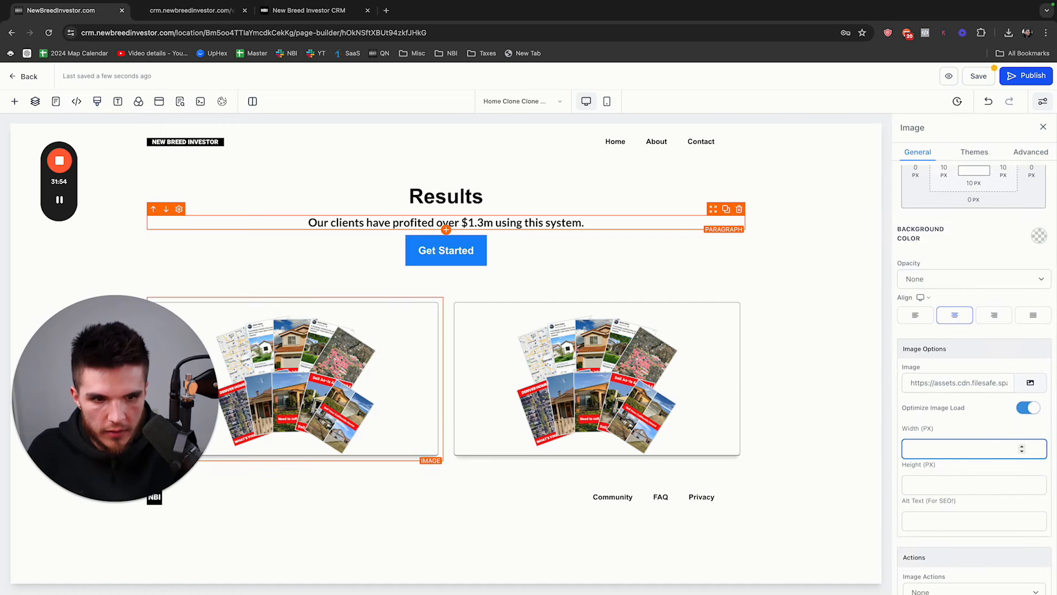
type("250")
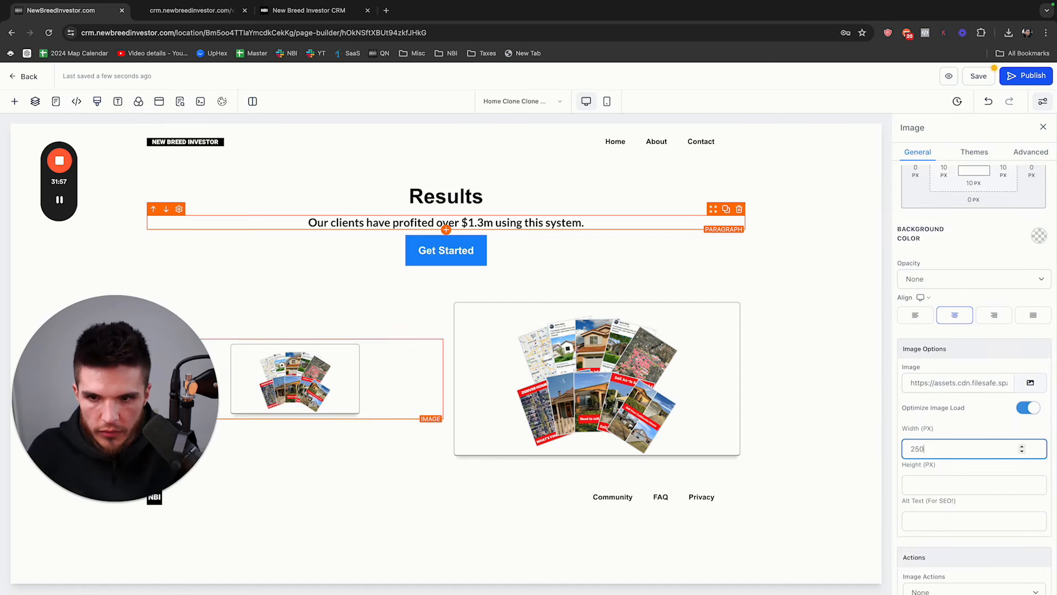
key("BackSpace")
key("BackSpace")
key("BackSpace")
type("450")
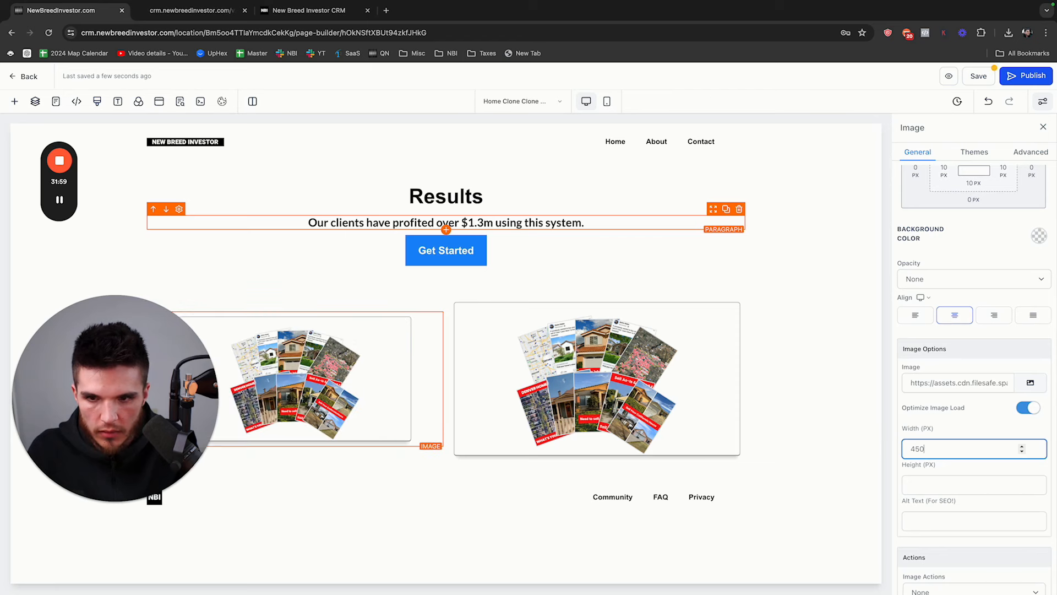
Set the second column's image width to 450 px and close its settings.
left_click(668, 396)
left_click(975, 447)
type("450")
left_click(1043, 127)
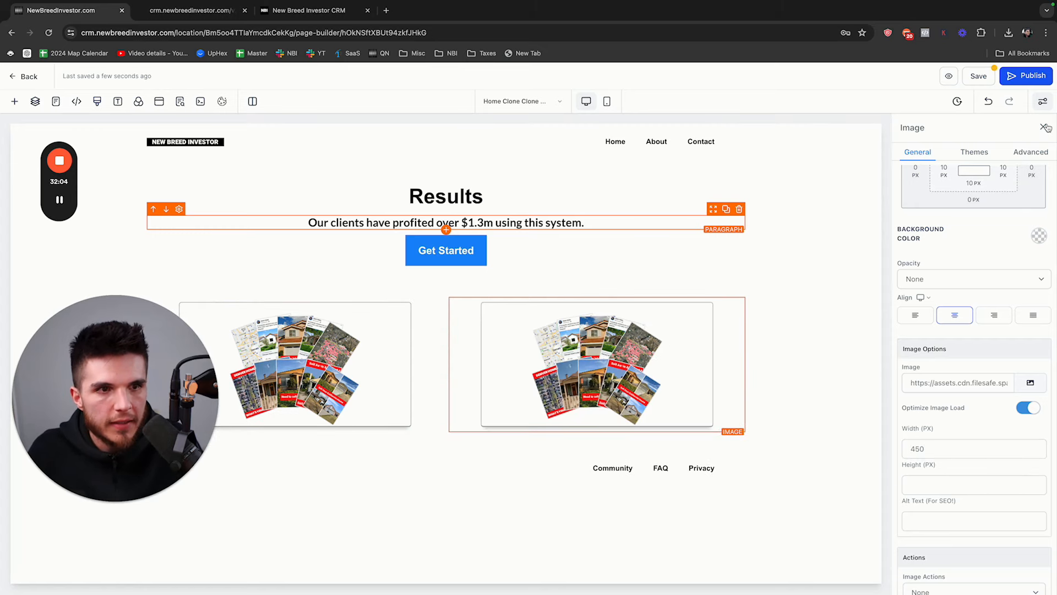
Download the "$55,437 In Profits" testimonial image from the live site and use it as the first column's image.
left_click(334, 11)
right_click(397, 278)
left_click(418, 297)
key("Return")
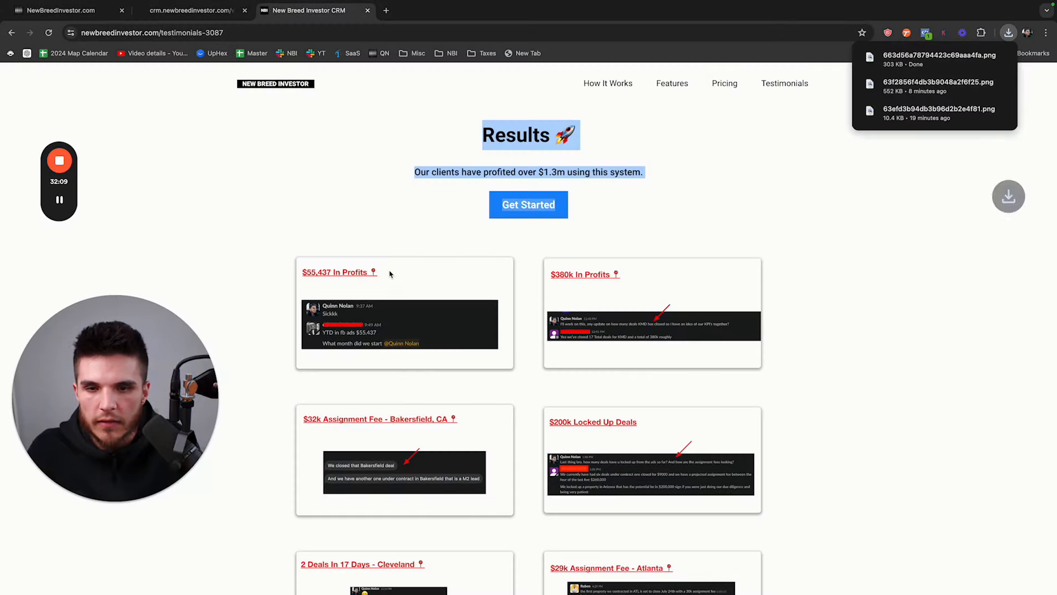
left_click(91, 11)
left_click(352, 314)
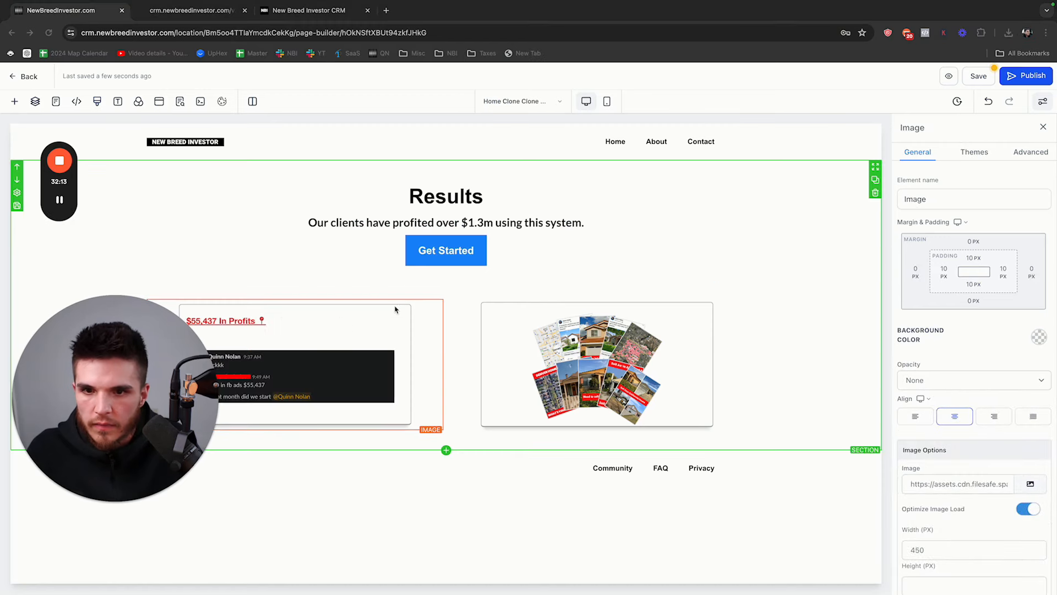
Duplicate the testimonial image, move the copy into the second column and delete the old ad image there.
left_click(425, 294)
left_click_drag(419, 309, 637, 303)
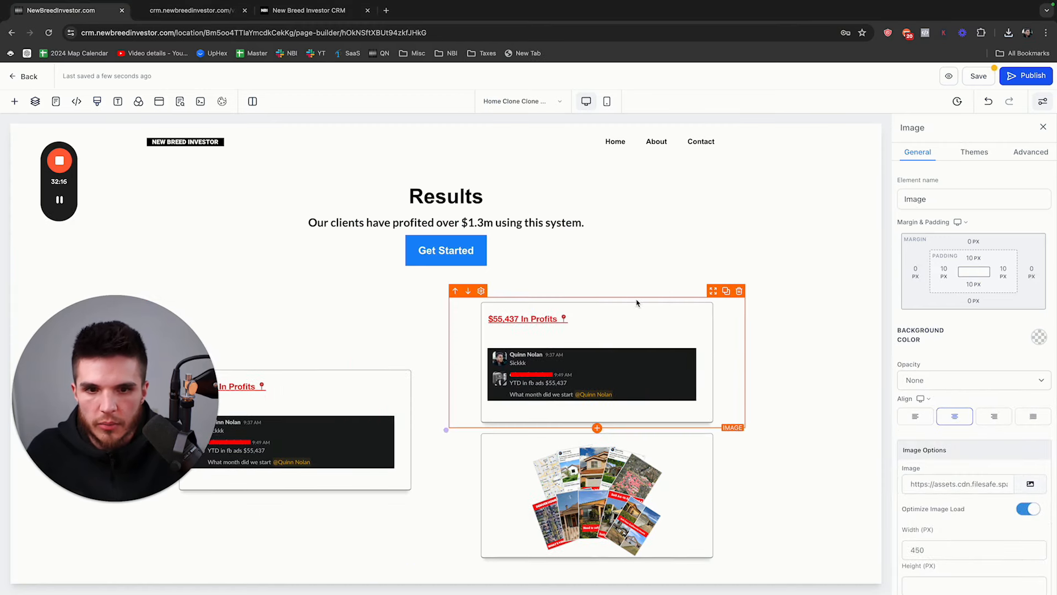
left_click(739, 422)
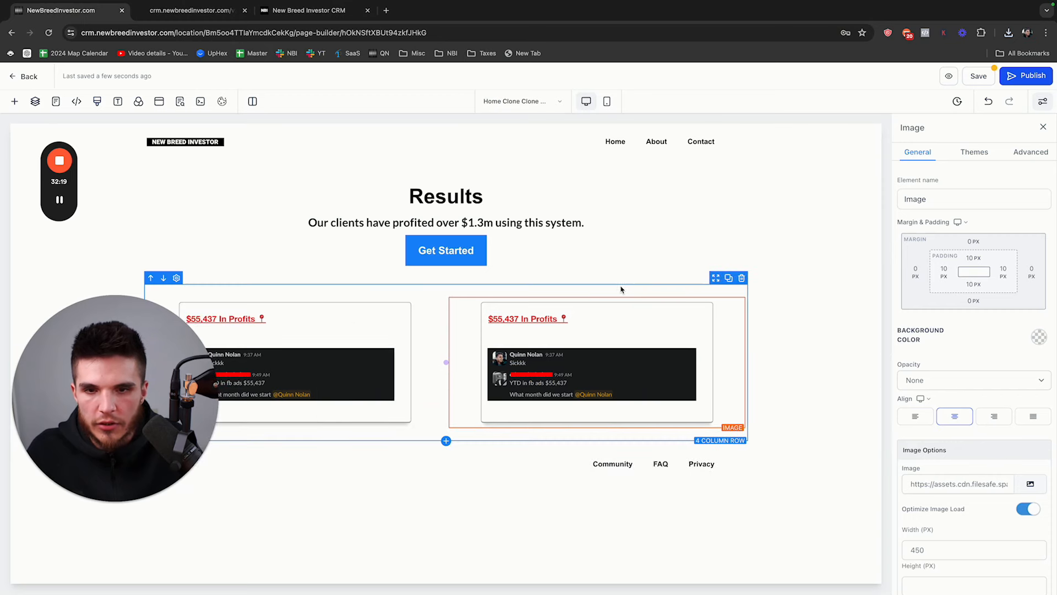
Duplicate the row of two testimonial images below the original.
left_click(729, 281)
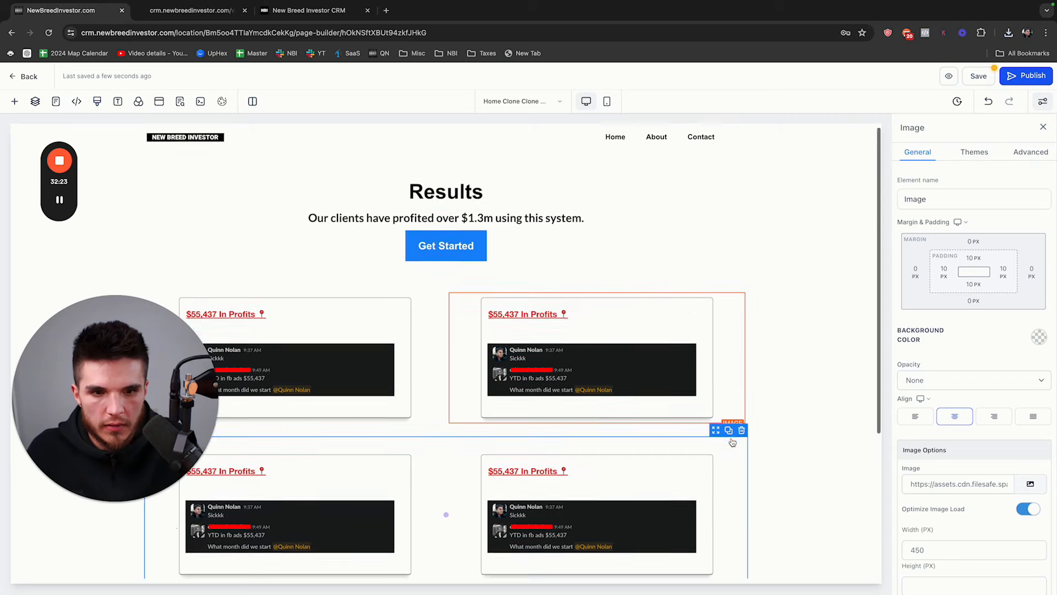
scroll(667, 402, "down", 4)
scroll(666, 401, "up", 5)
Save the Results page and close the SEO Meta Data panel.
key("ctrl+s")
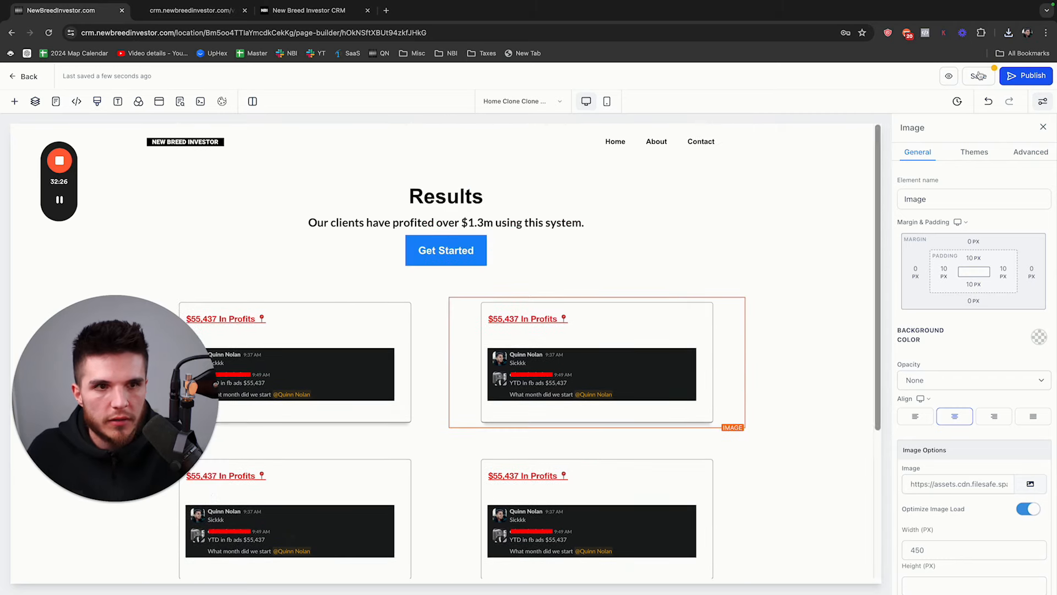
left_click(643, 366)
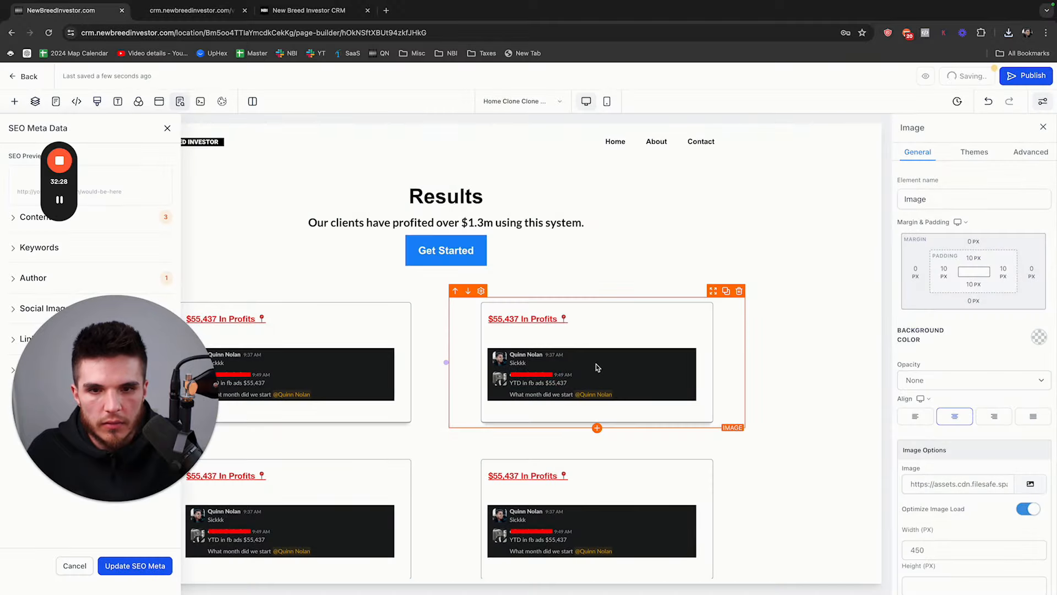
left_click(168, 128)
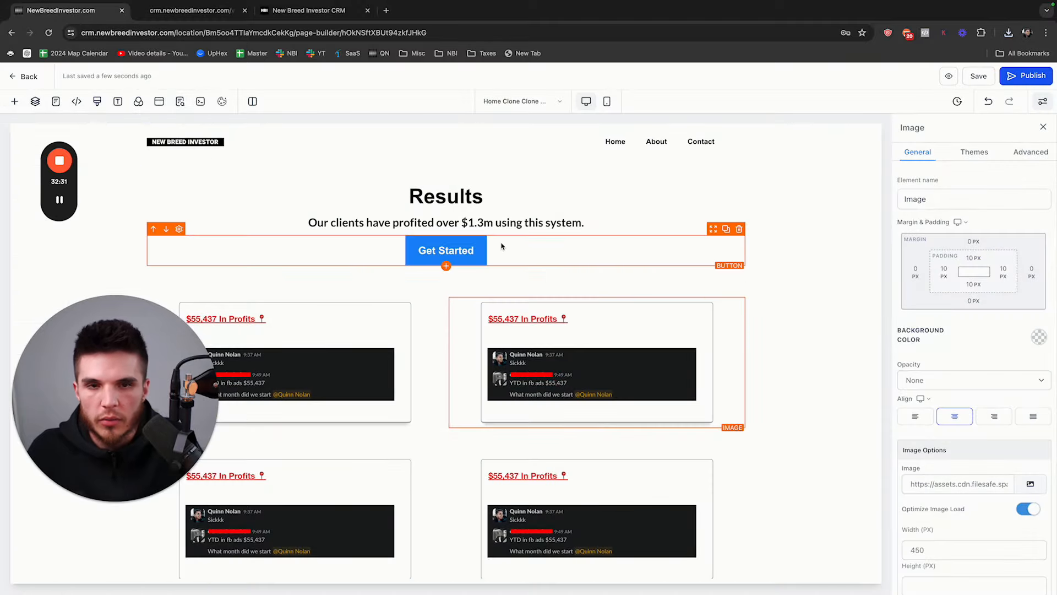
Return to the website's page list and open a preview of the Home page.
left_click(31, 78)
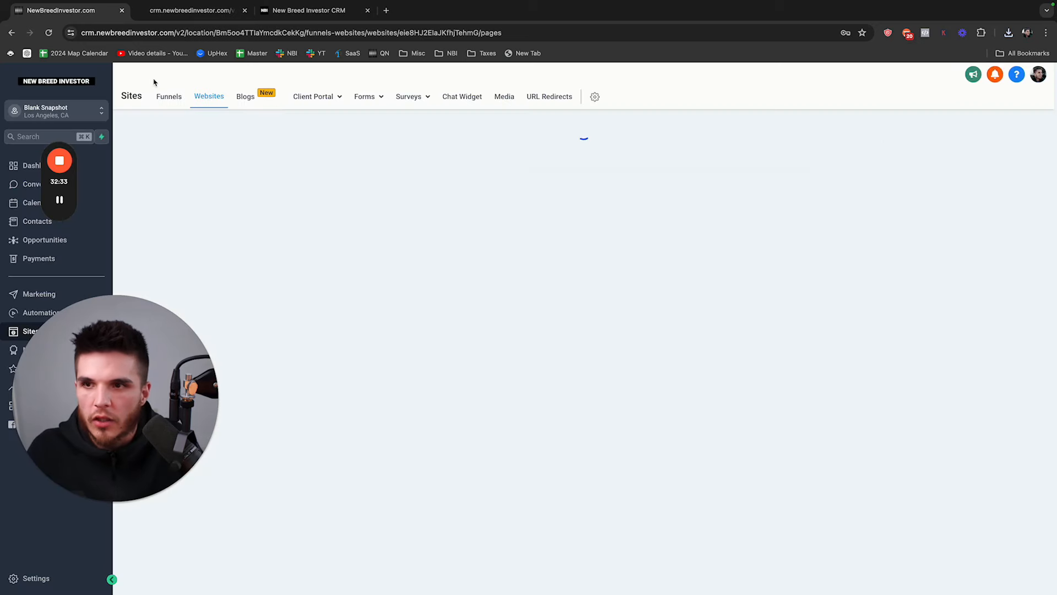
left_click(311, 215)
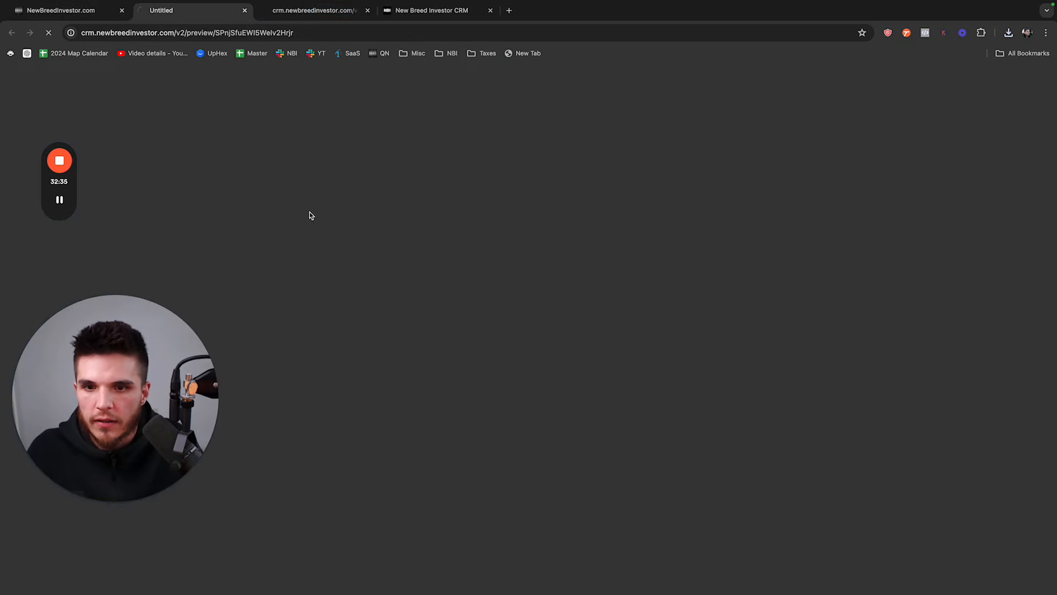
Preview the Home (Clone) and Home (Clone) (Clone) pages from the website's page list.
left_click(368, 10)
left_click(308, 10)
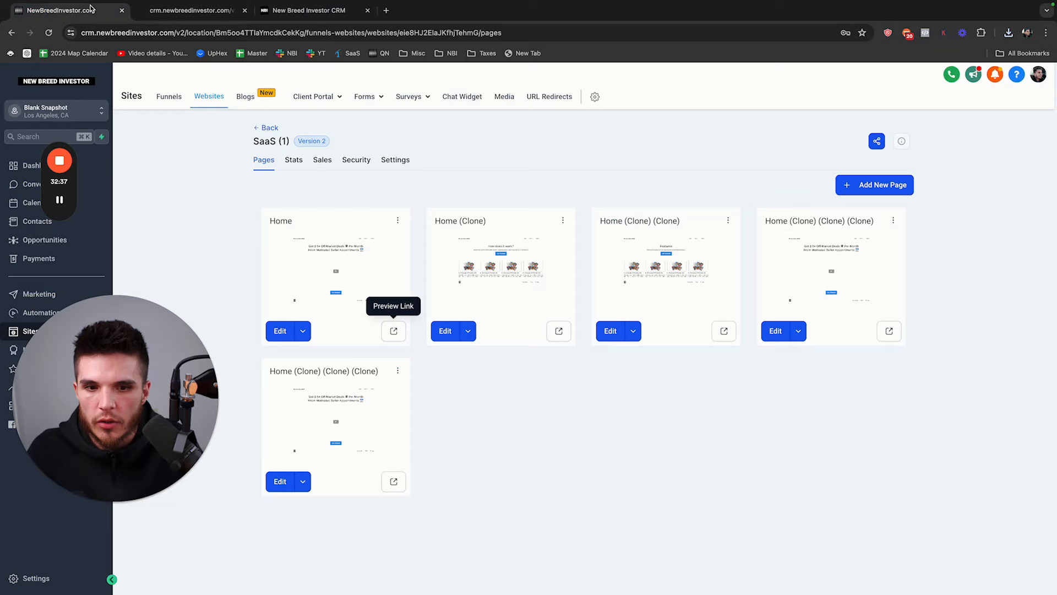
left_click(556, 331)
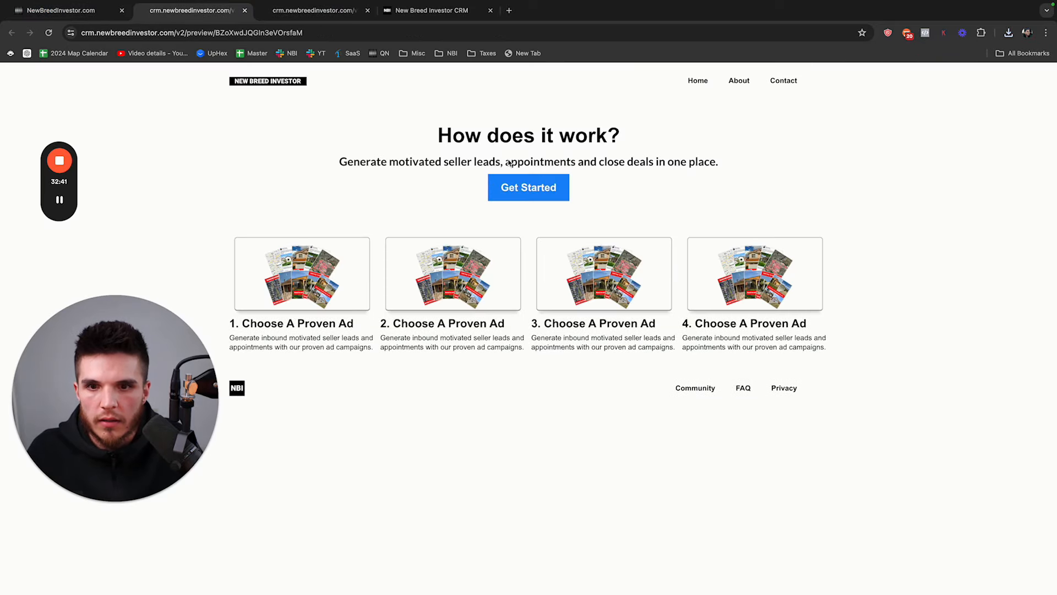
left_click(432, 10)
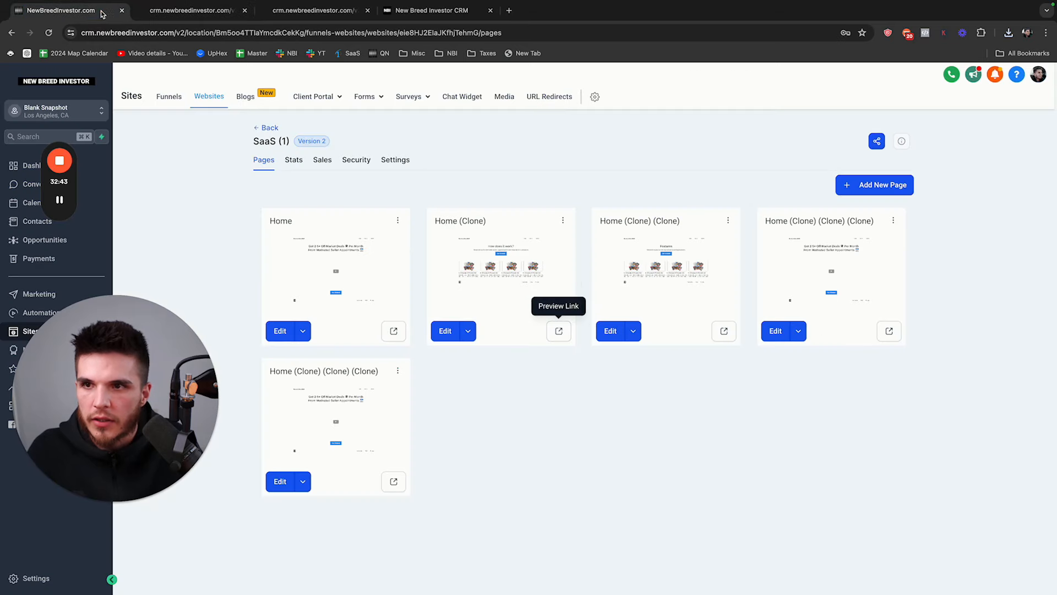
left_click(719, 334)
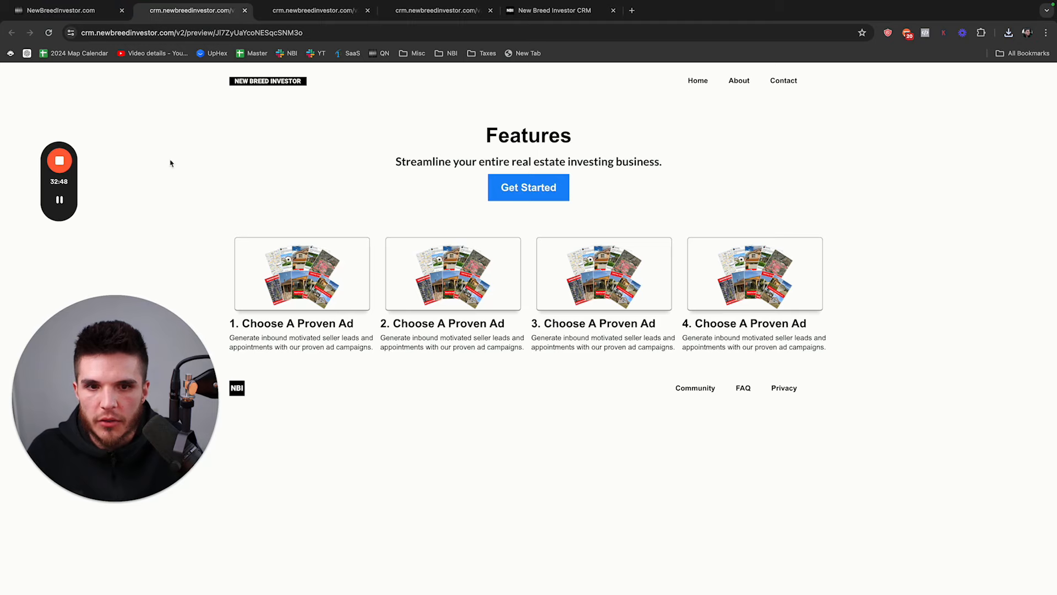
left_click(66, 10)
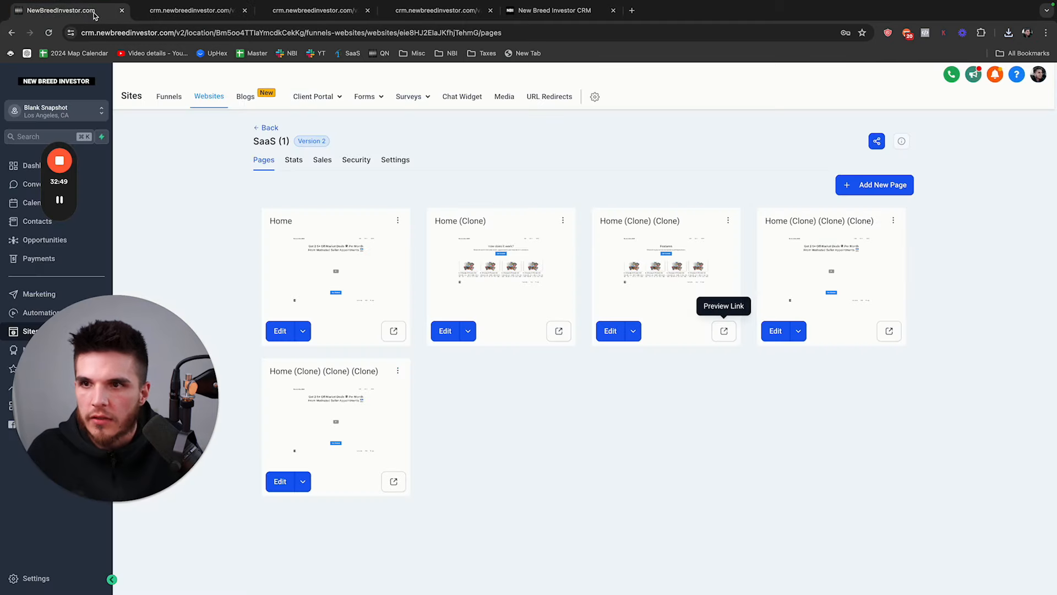
Preview the page holding the order form, close the surplus preview tabs and return to the page list.
left_click(890, 331)
left_click(369, 10)
left_click(369, 10)
left_click(369, 11)
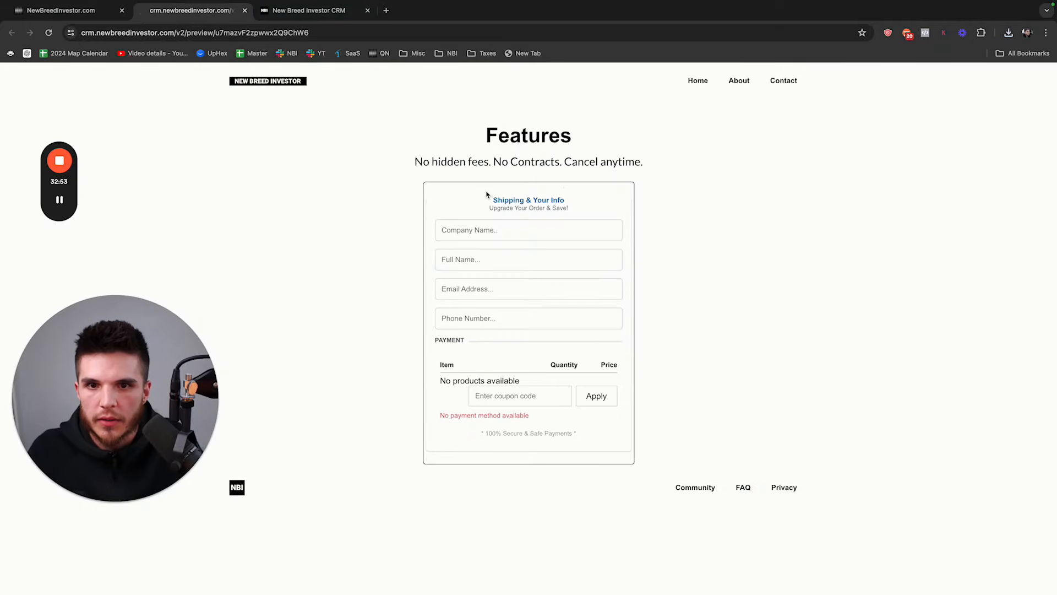
left_click(66, 10)
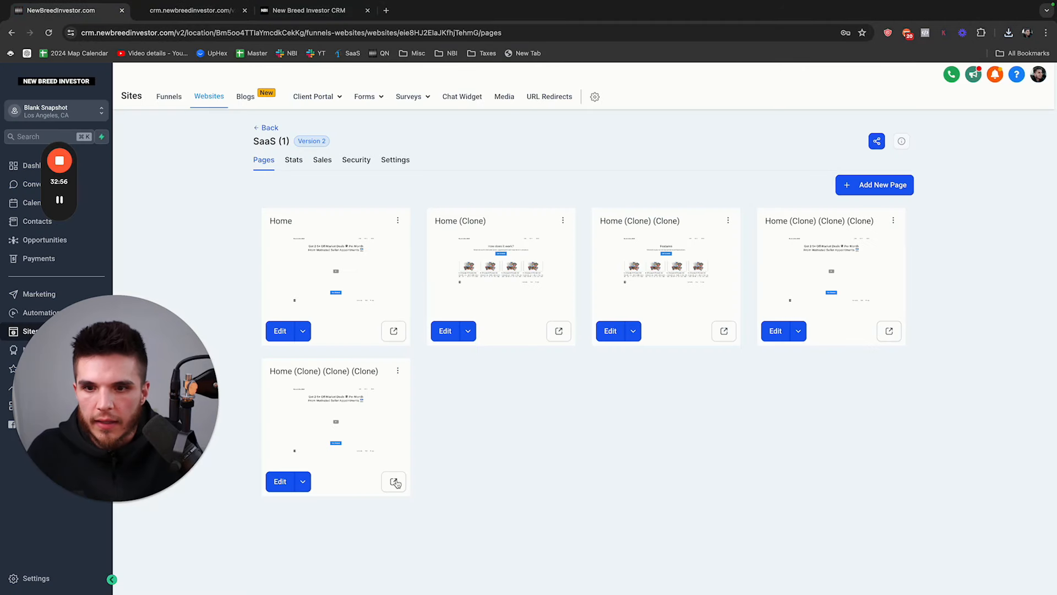
Preview the Results page, look through its testimonials and return to the page list.
left_click(396, 481)
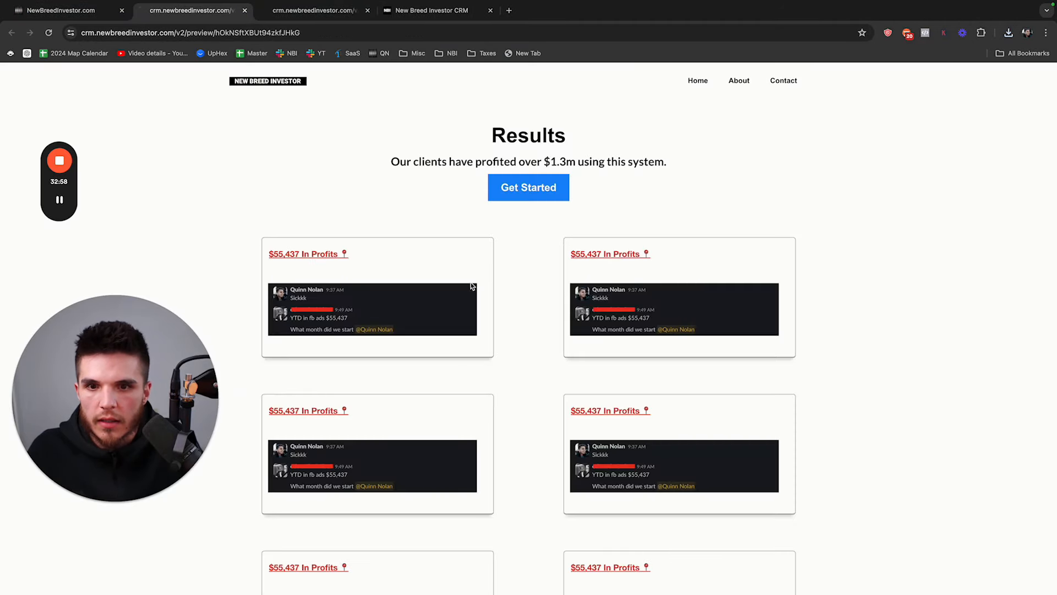
scroll(446, 266, "down", 3)
scroll(431, 157, "up", 3)
key("super+4")
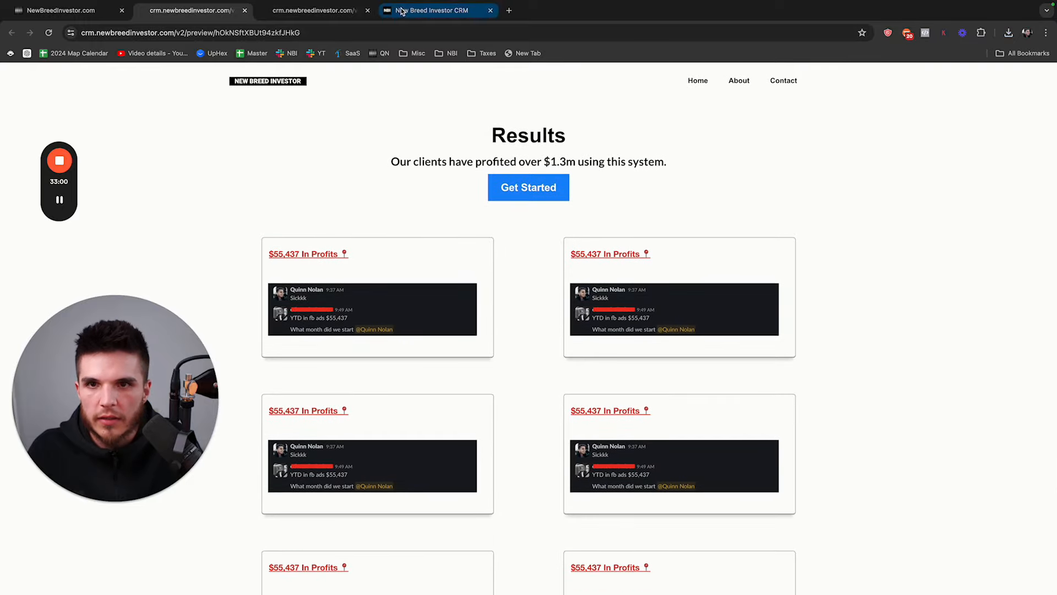
key("super+1")
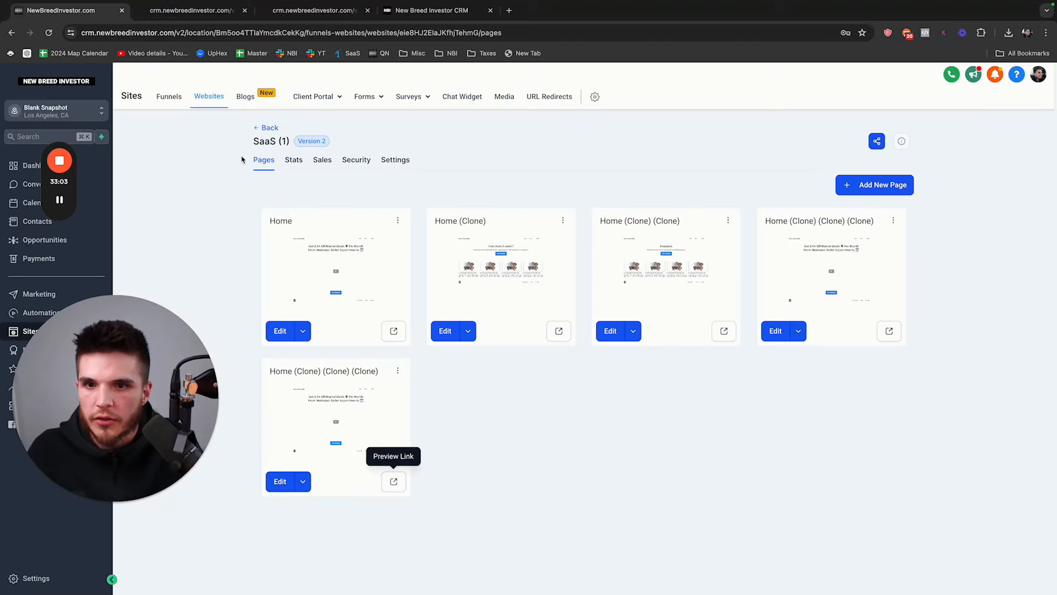
Reopen the Results page in the page builder and delete the duplicate testimonial rows below the first one.
left_click(278, 483)
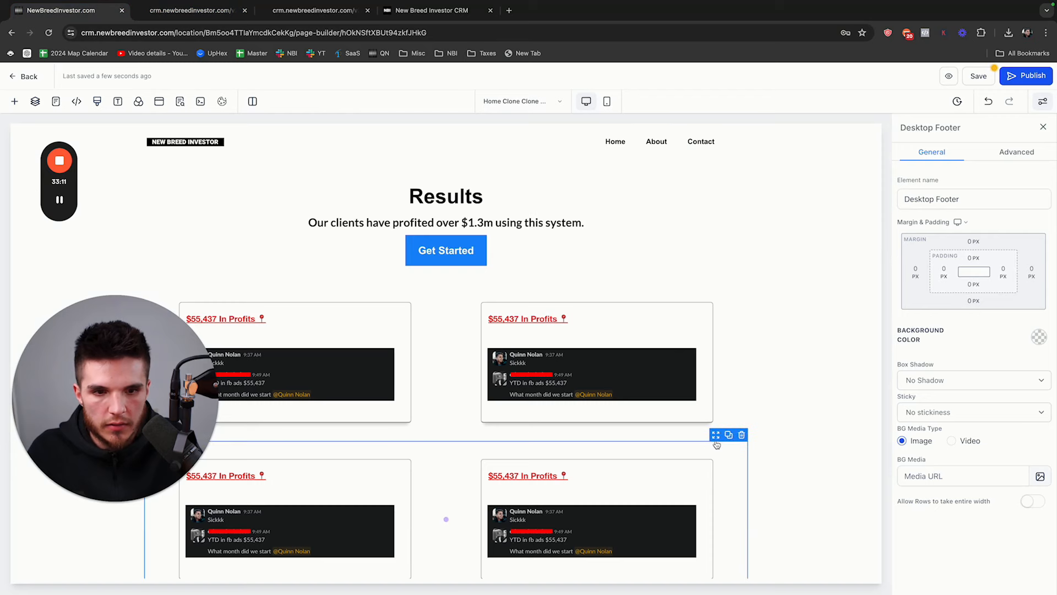
left_click(740, 437)
left_click(737, 440)
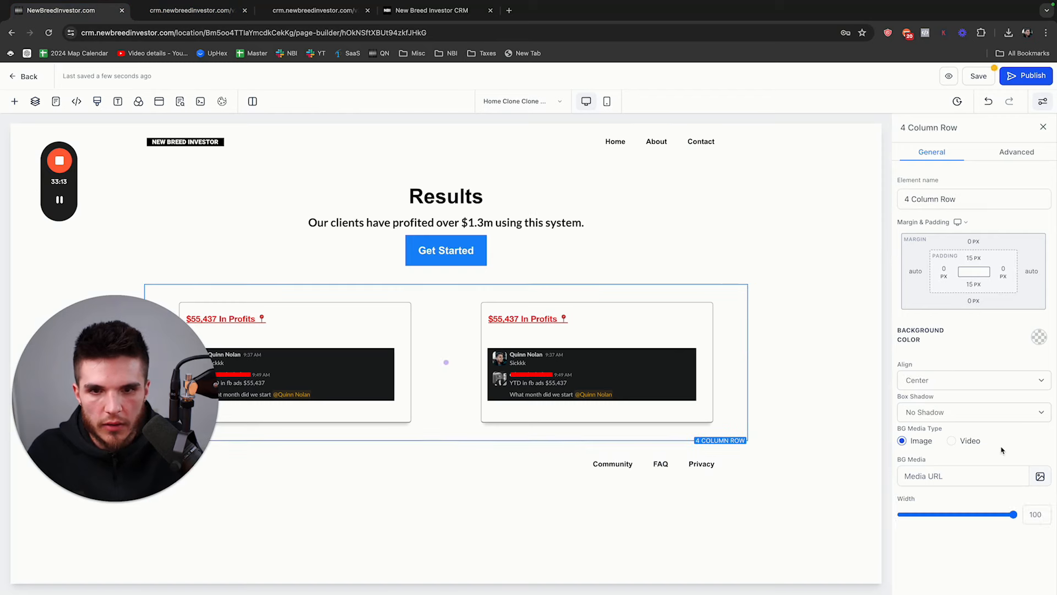
Set the width of the remaining testimonial row to 80.
double_click(1035, 514)
left_click_drag(1012, 515, 957, 514)
type("100")
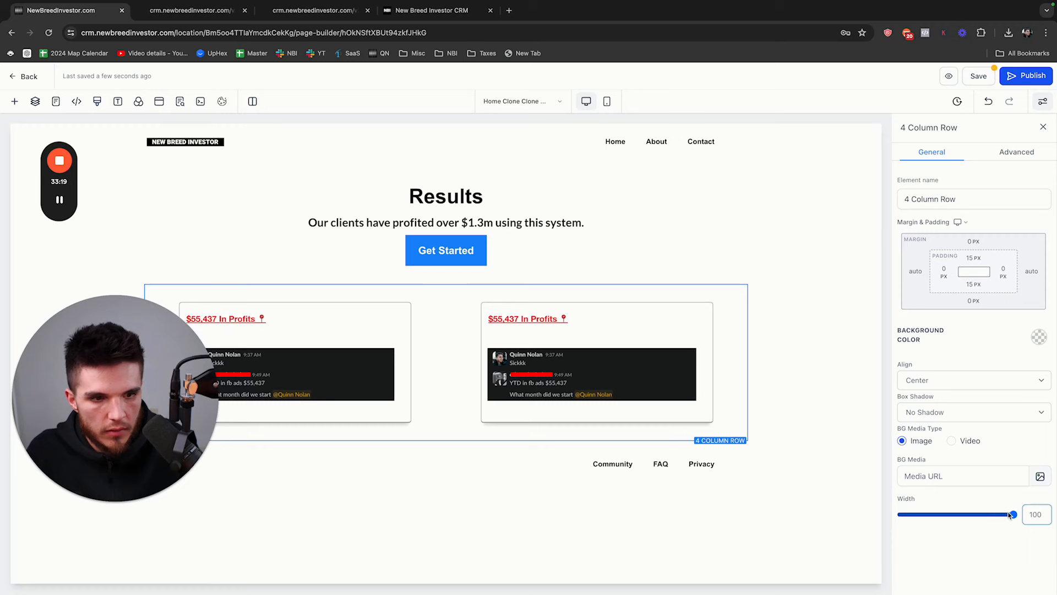
left_click_drag(1012, 515, 985, 515)
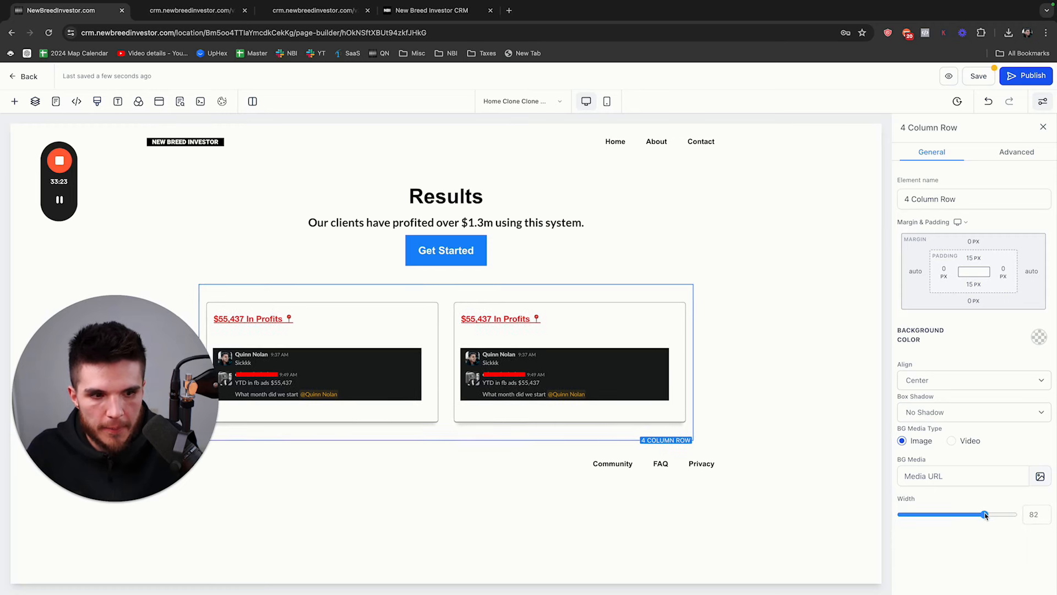
left_click(1035, 515)
key("BackSpace")
key("BackSpace")
type("80")
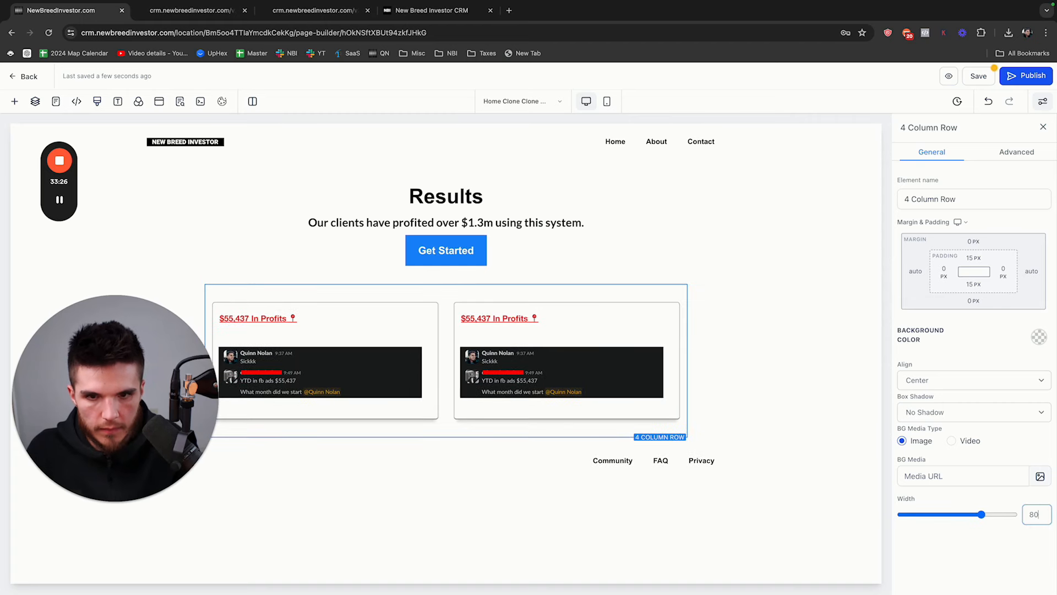
Save the Results page, duplicate the testimonial row and close the SEO Meta Data panel.
left_click(979, 76)
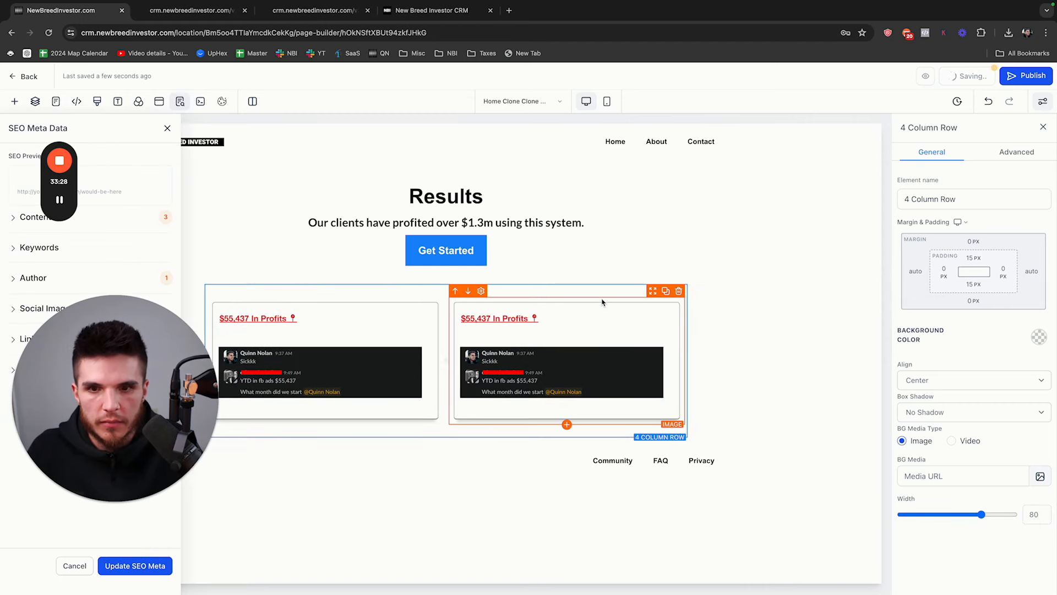
left_click(668, 278)
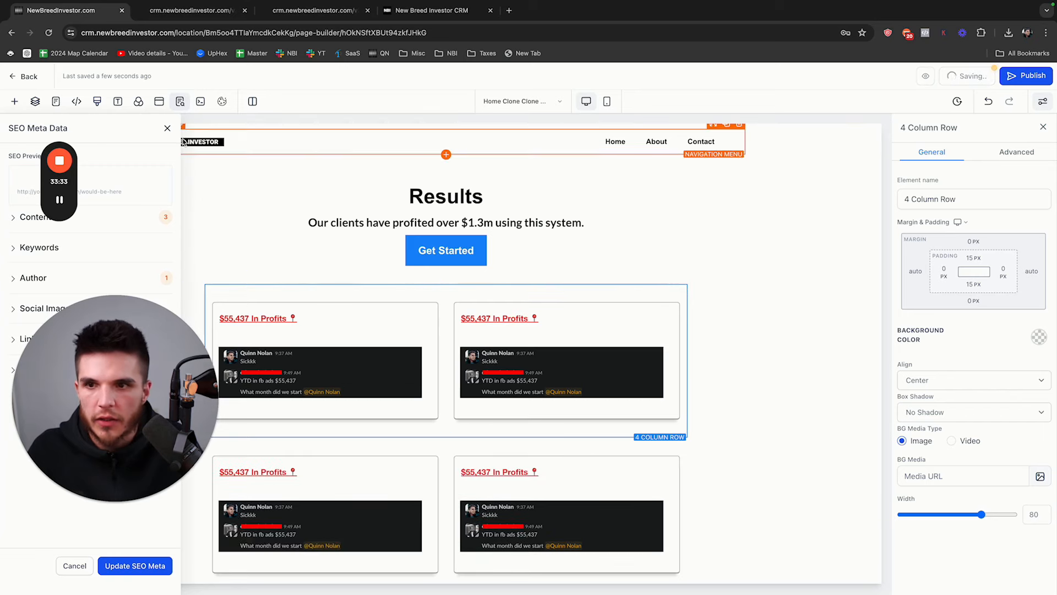
left_click(167, 130)
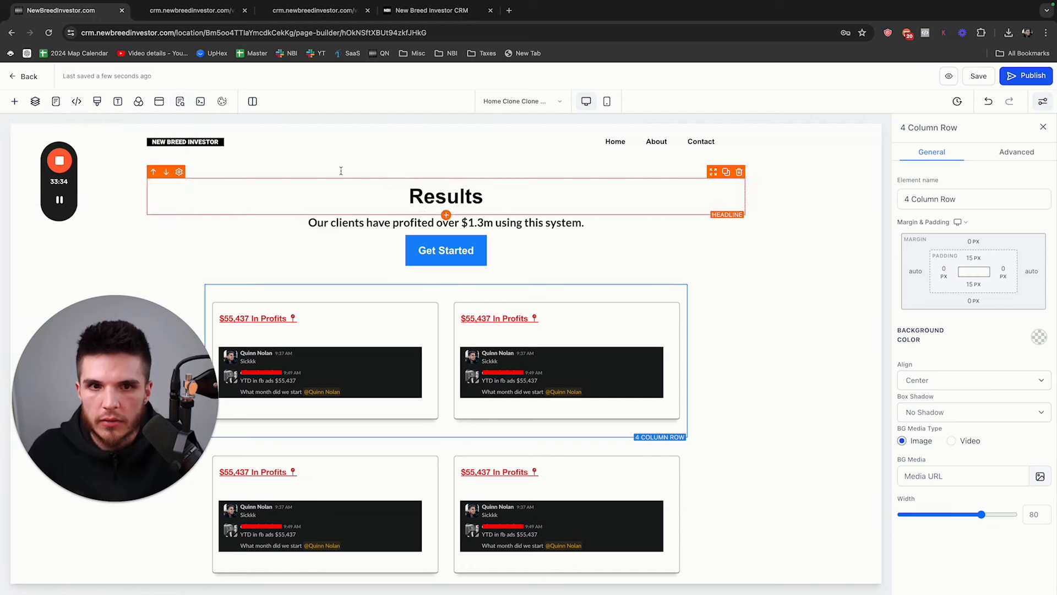
Leave the page builder, view the website's settings and return to its page list.
left_click(28, 76)
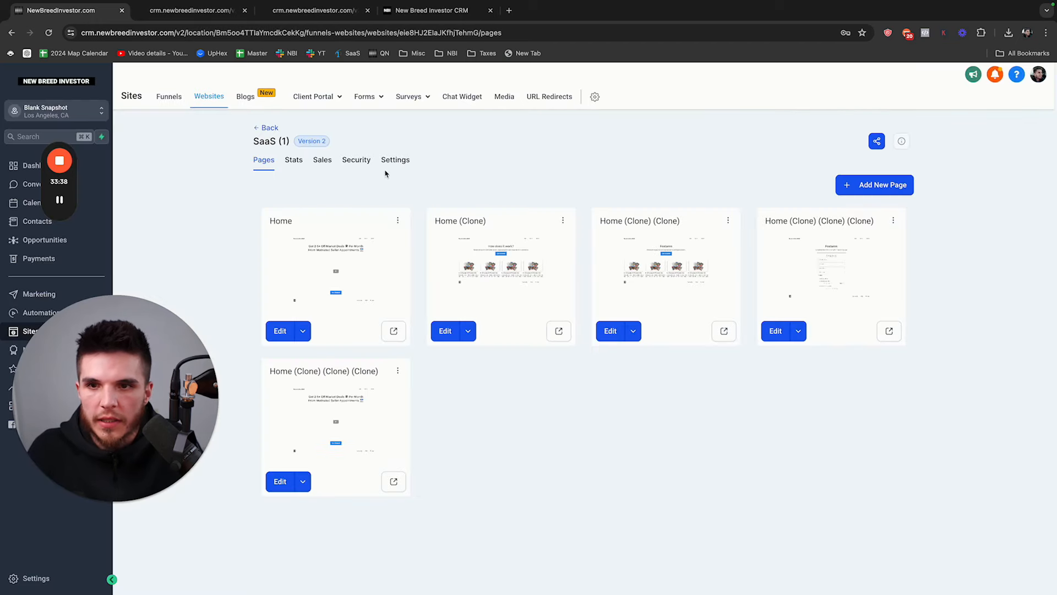
left_click(396, 160)
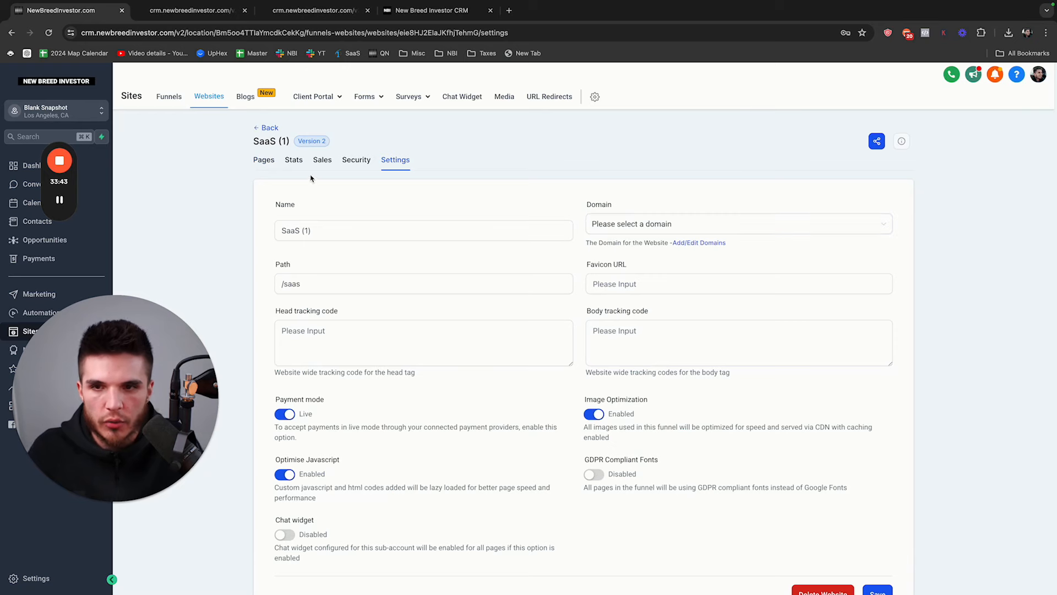
left_click(263, 160)
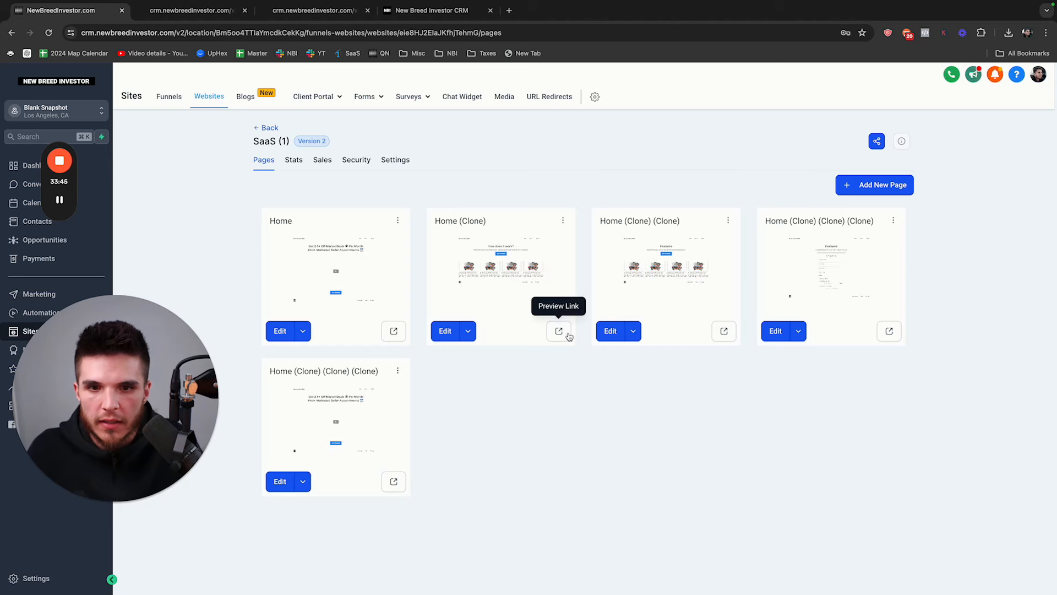
Open a preview of the Home (Clone) page and copy its URL.
left_click(559, 331)
left_click(367, 11)
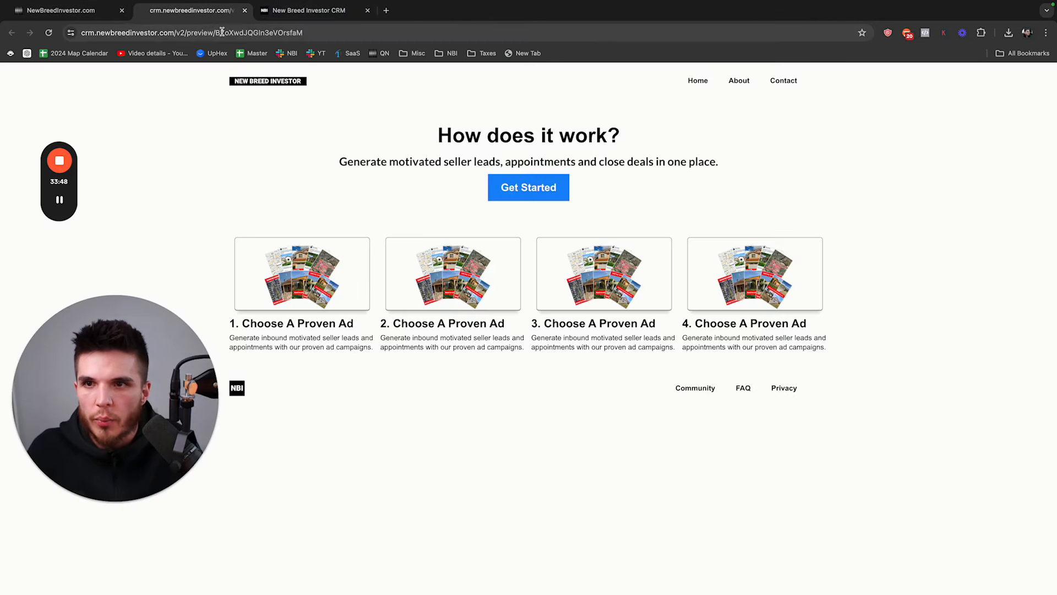
left_click(209, 32)
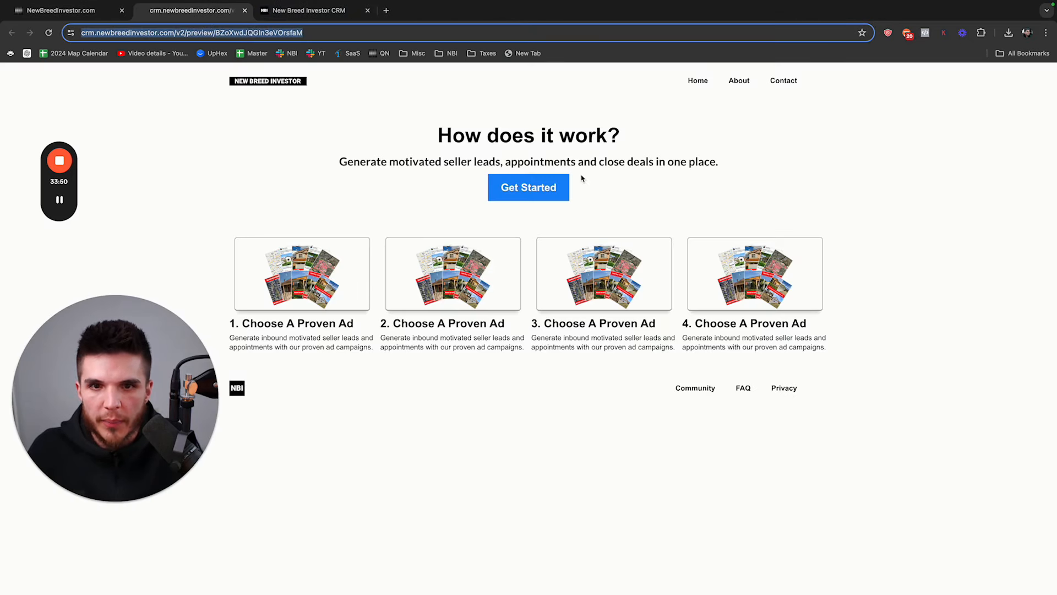
Open the Home page in the page builder and retitle the navigation menu's Home item as Features.
left_click(61, 10)
left_click(280, 328)
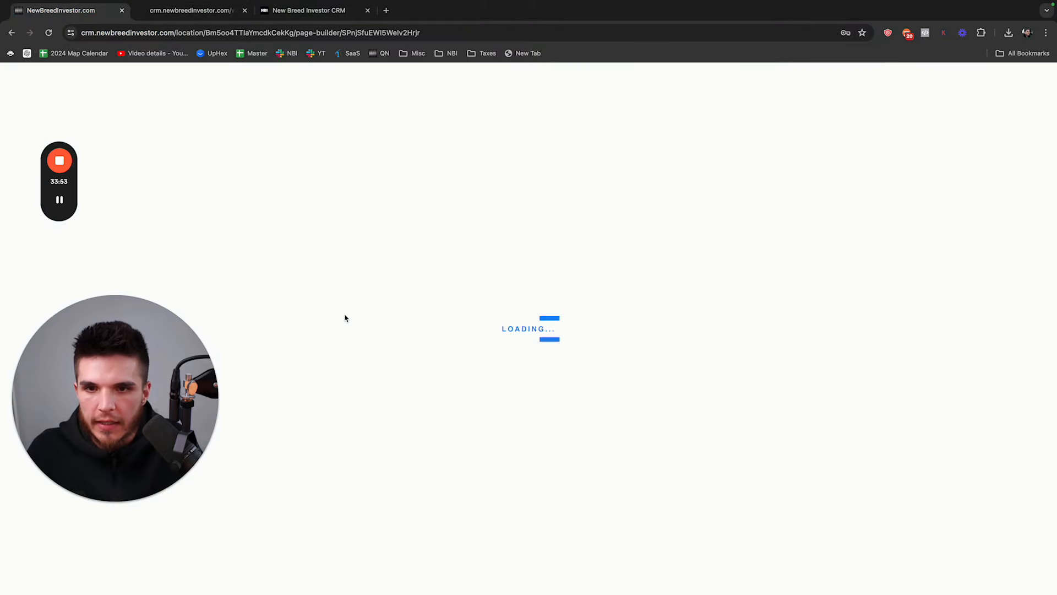
left_click(633, 141)
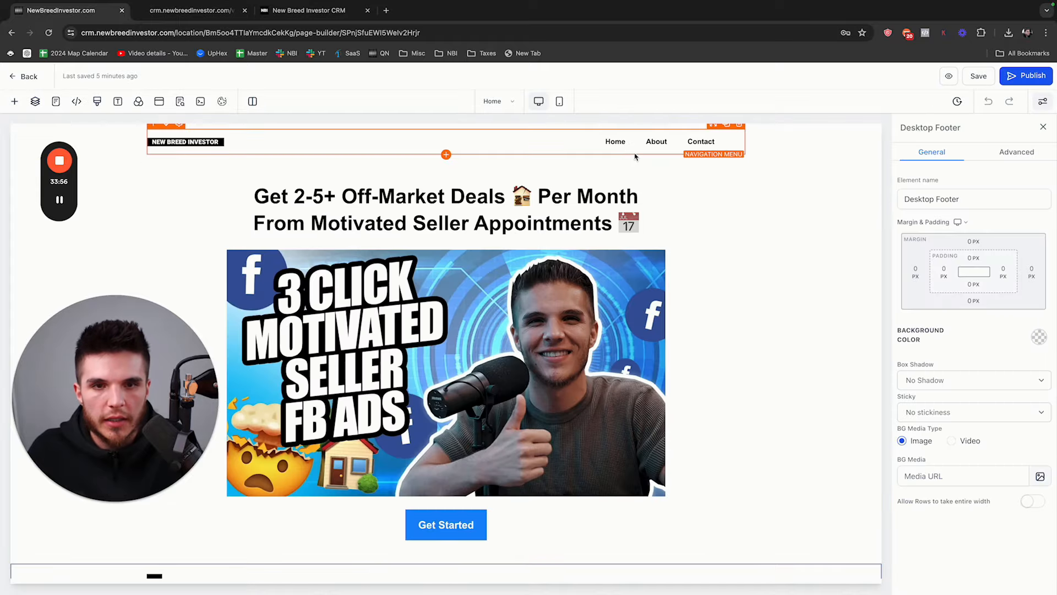
left_click(621, 142)
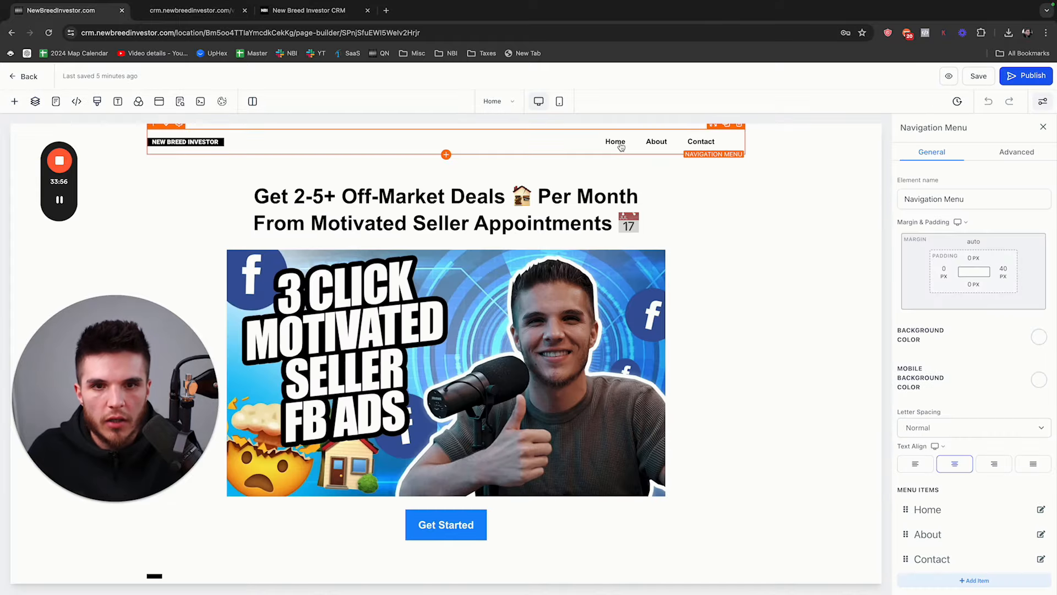
left_click(1041, 510)
double_click(493, 279)
type("Features")
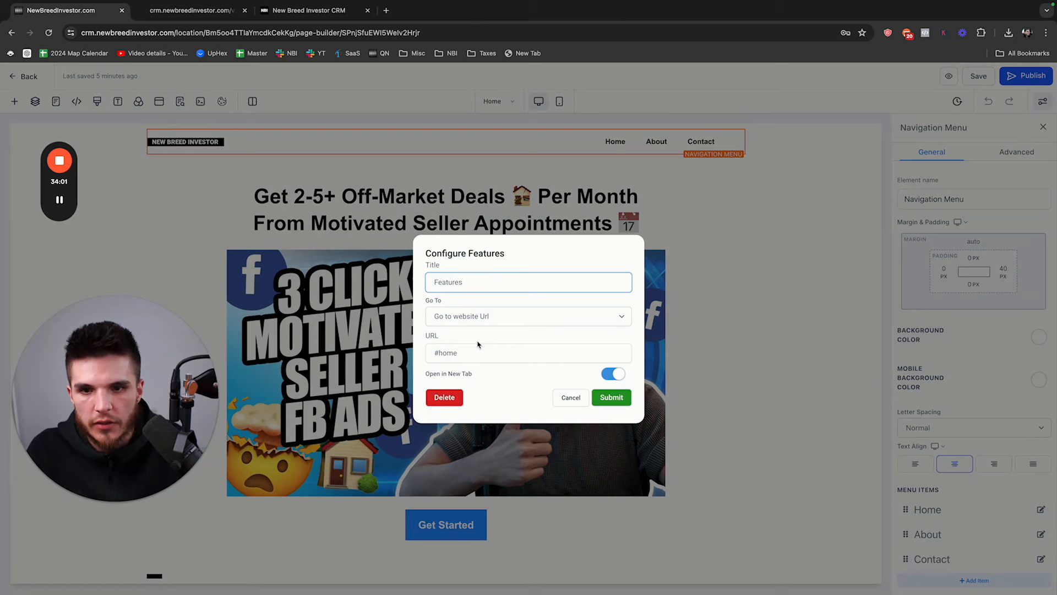
Make the Features menu item go to the Home (Clone) page and submit the change.
triple_click(476, 352)
key("super+v")
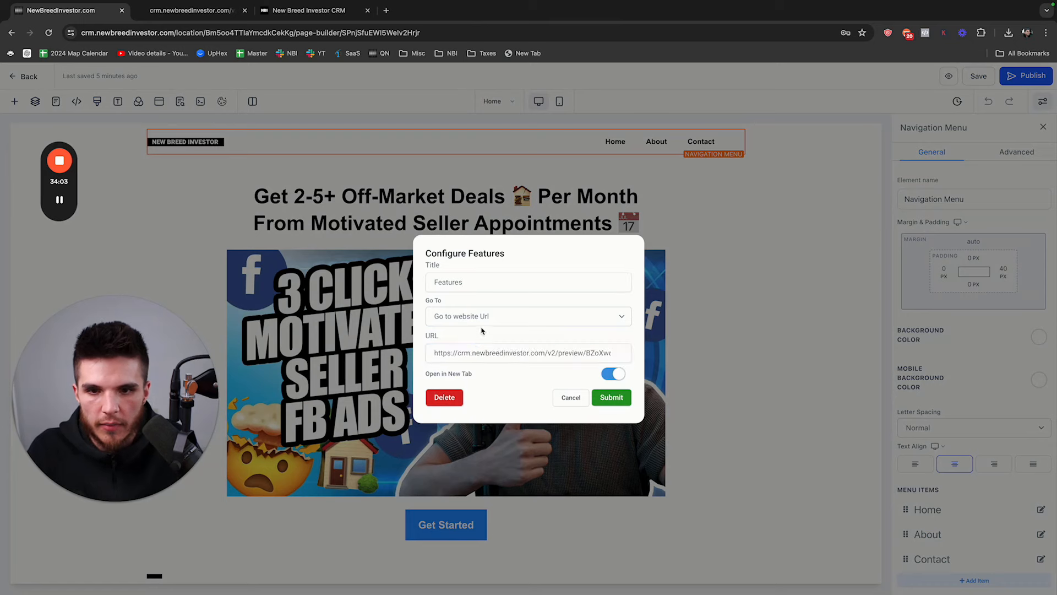
left_click(478, 317)
left_click(478, 326)
left_click(474, 351)
left_click(469, 365)
left_click(611, 396)
Retitle the About menu item as How It Works and make it go to the Home (Clone) (Clone) page.
left_click(1041, 534)
left_click(484, 284)
key("ctrl+a")
type("How It Works")
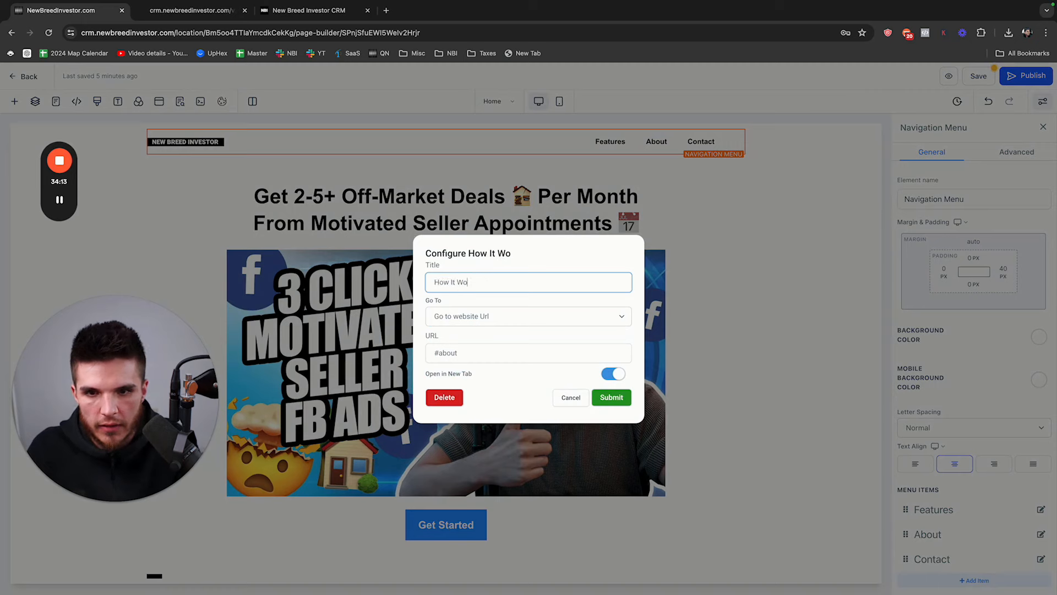
left_click(462, 316)
left_click(458, 355)
left_click(458, 352)
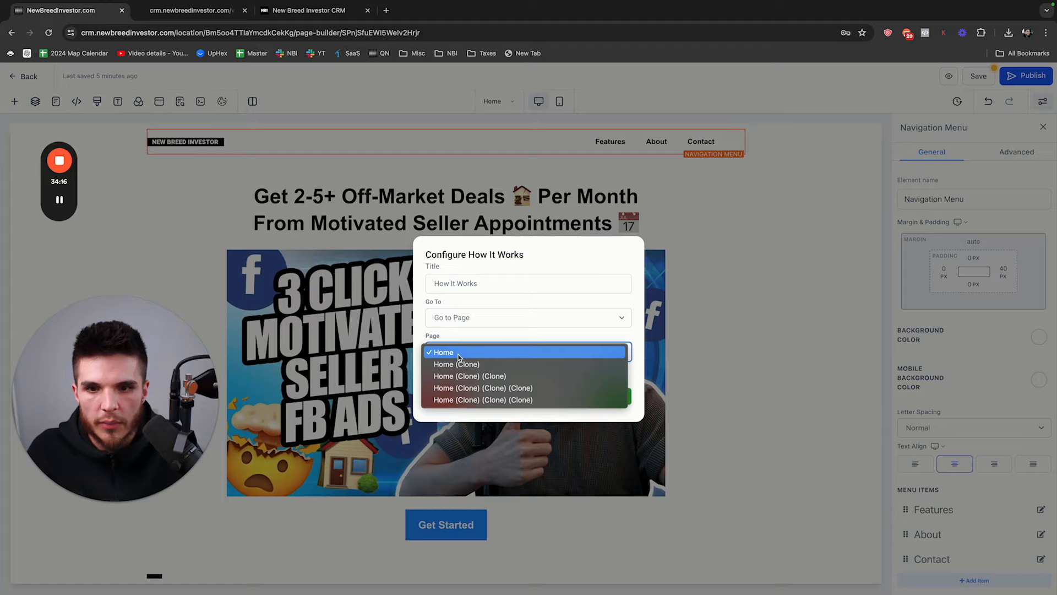
left_click(465, 375)
left_click(612, 397)
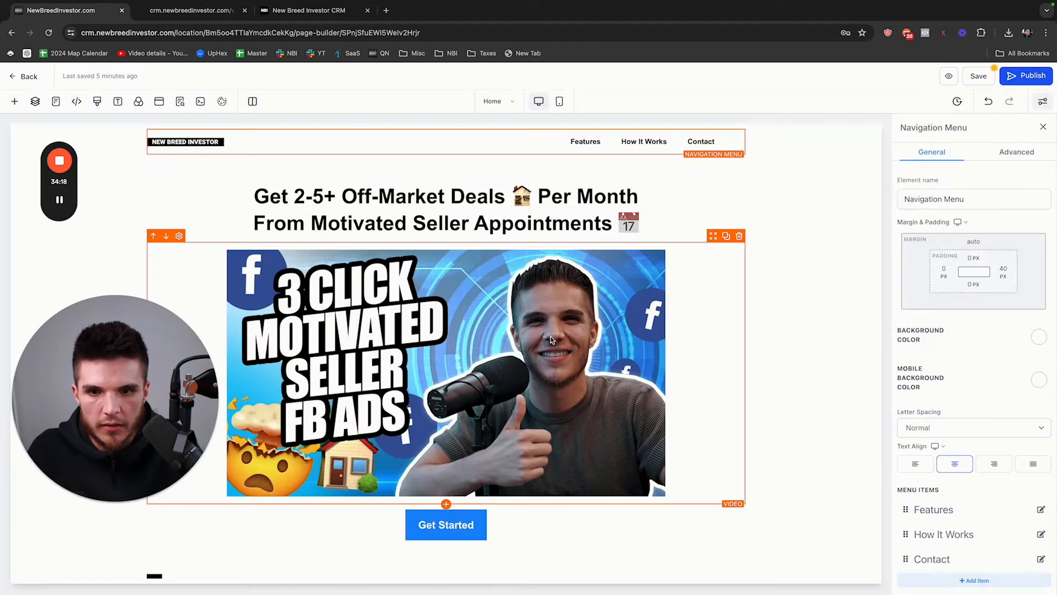
Save the Home page including its global section changes, preview it and test the Features navigation link.
key("ctrl+s")
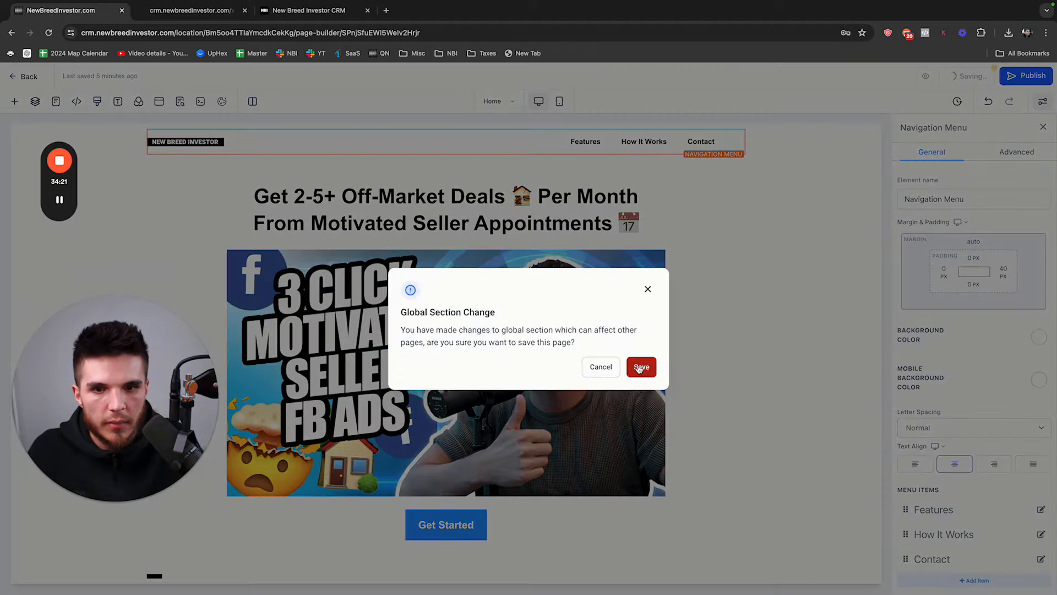
left_click(639, 366)
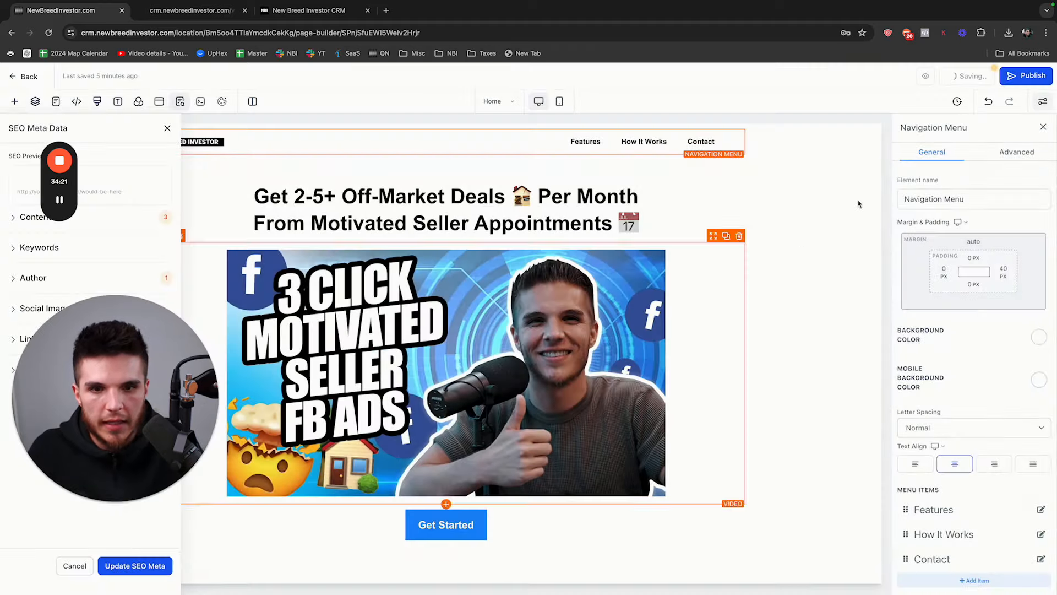
left_click(927, 77)
left_click(367, 10)
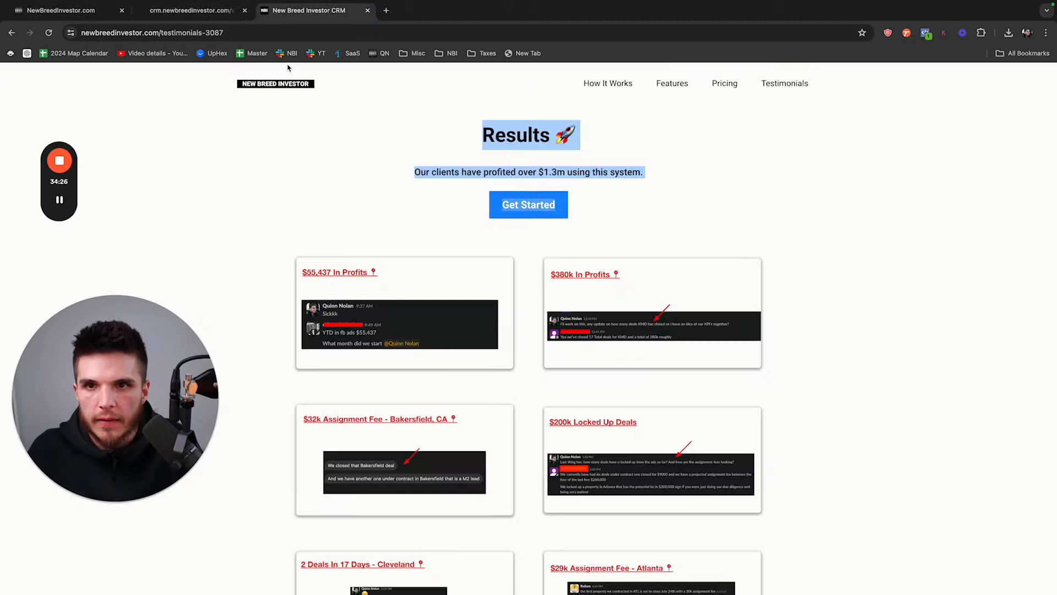
left_click(659, 81)
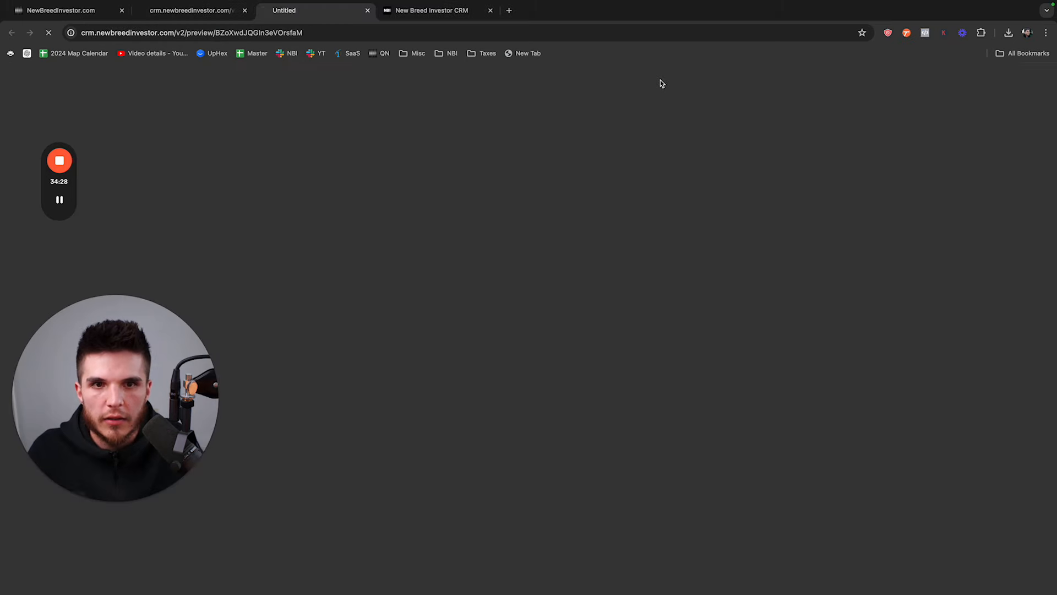
Test the How It Works navigation link from the Home page preview and close the opened preview tabs.
key("ctrl+shift+Tab")
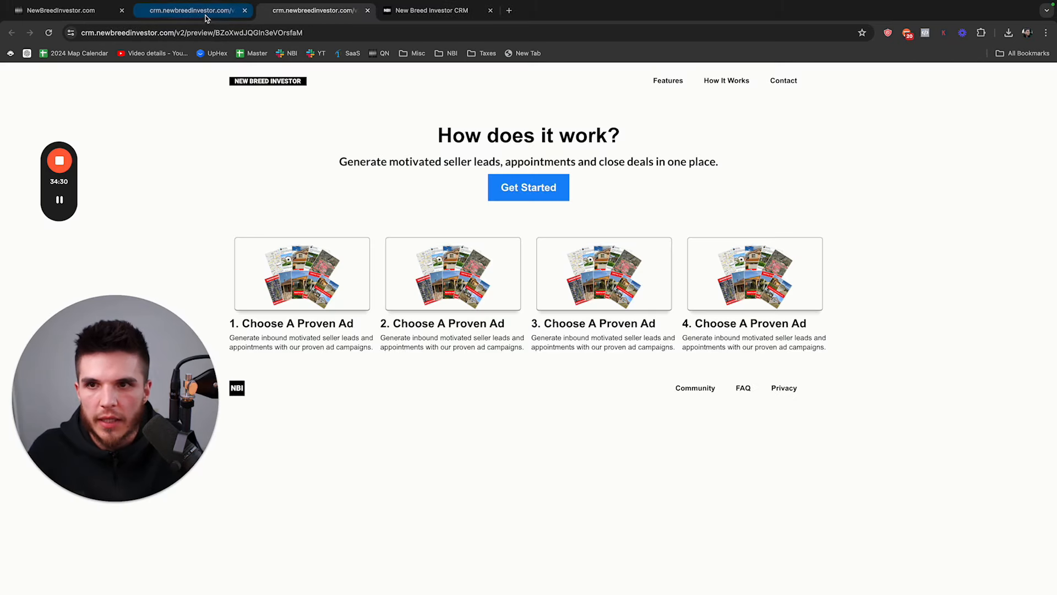
left_click(741, 84)
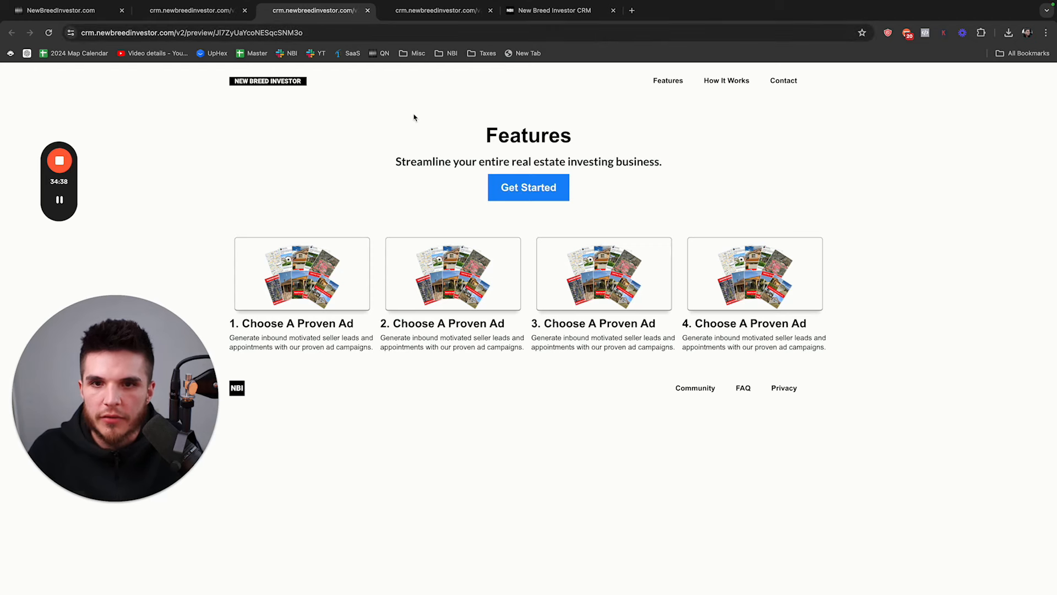
left_click(367, 11)
left_click(364, 13)
left_click(366, 10)
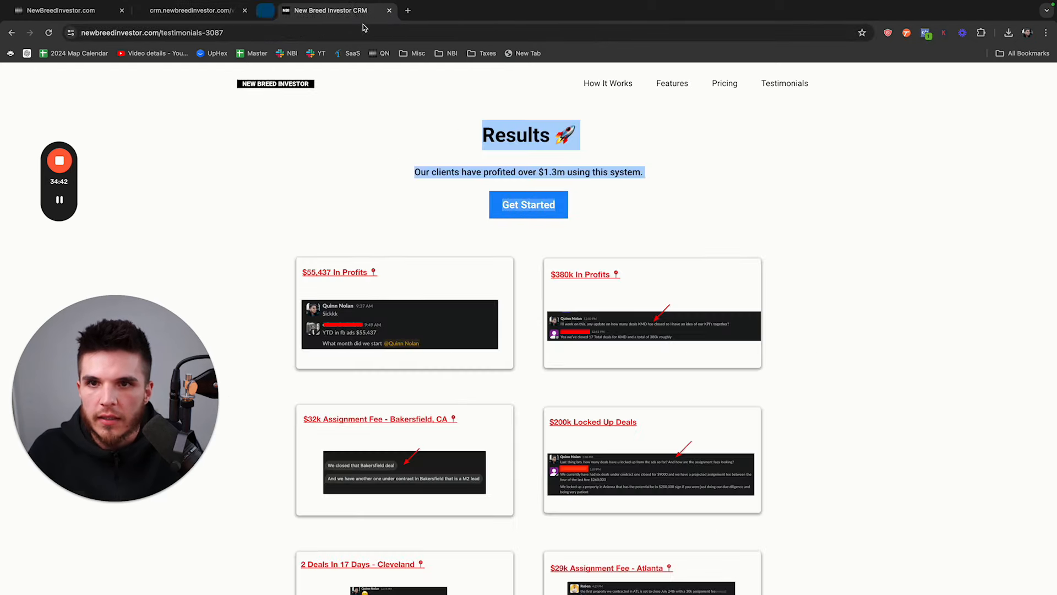
Return to the Home page in the page builder and close its SEO Meta Data panel.
left_click(191, 11)
left_click(93, 11)
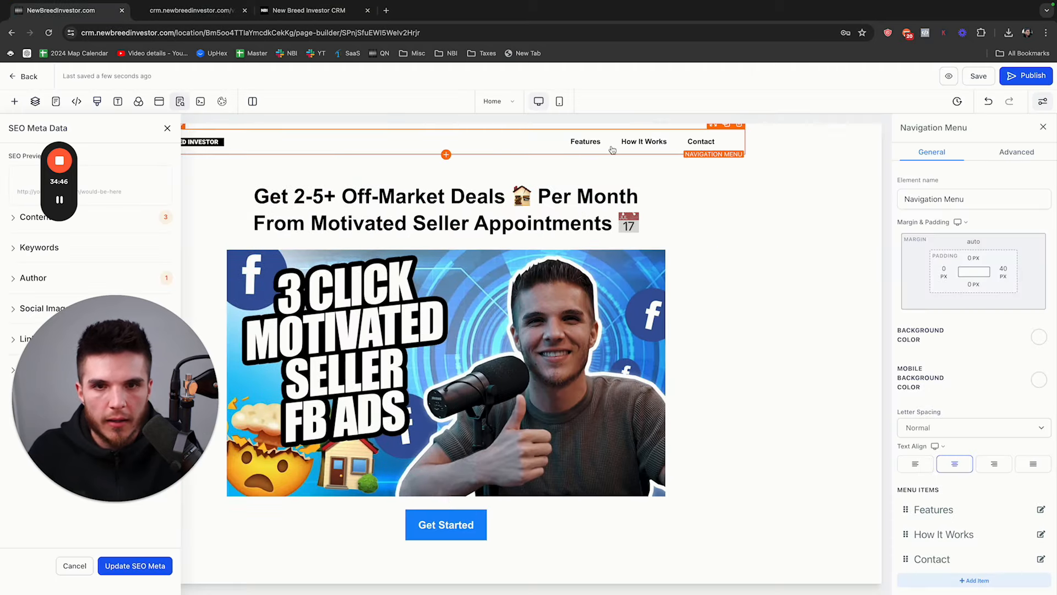
left_click(167, 129)
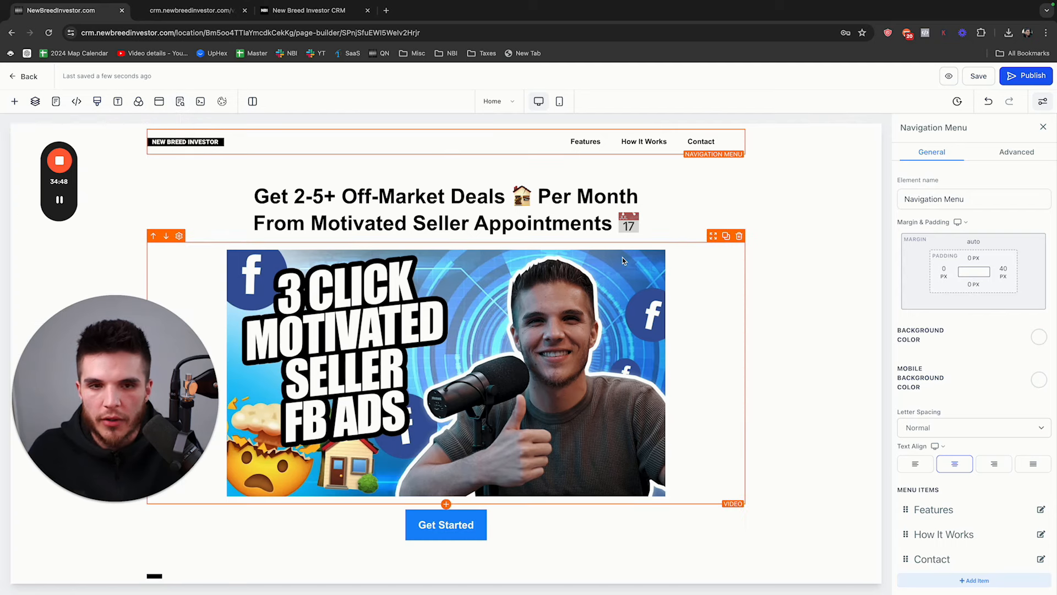
scroll(623, 257, "down", 1)
scroll(622, 257, "up", 1)
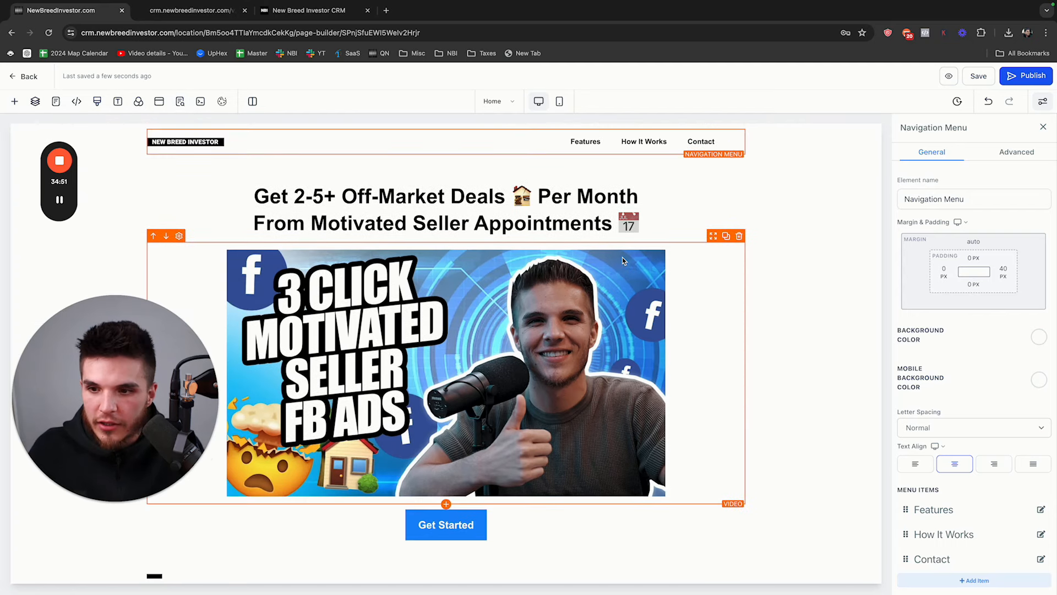
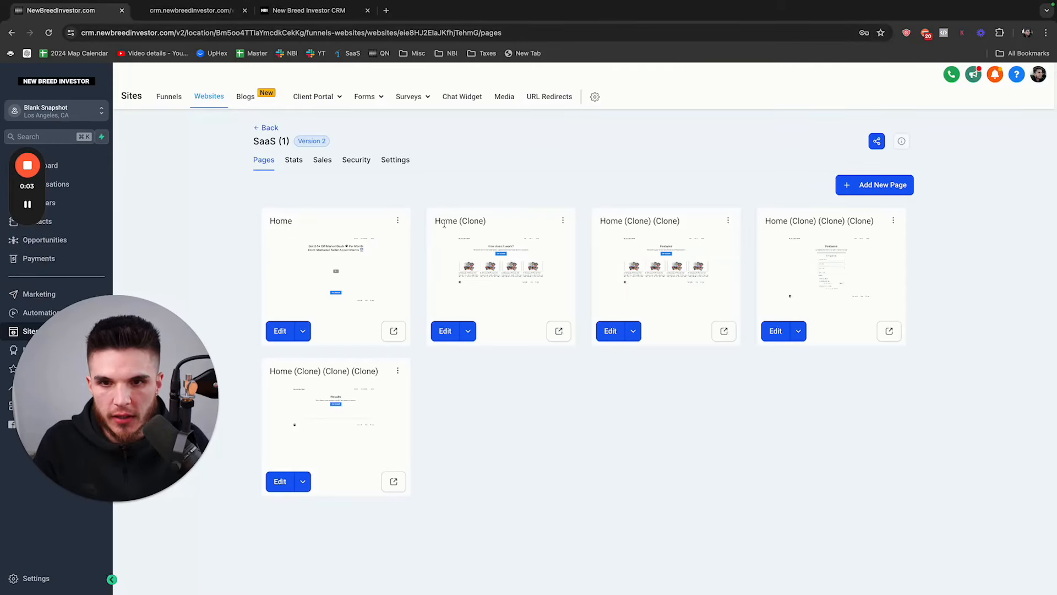
Rename the Home (Clone) page as How Does It Works, set its path to /how-it-works and update it.
left_click_drag(434, 221, 910, 229)
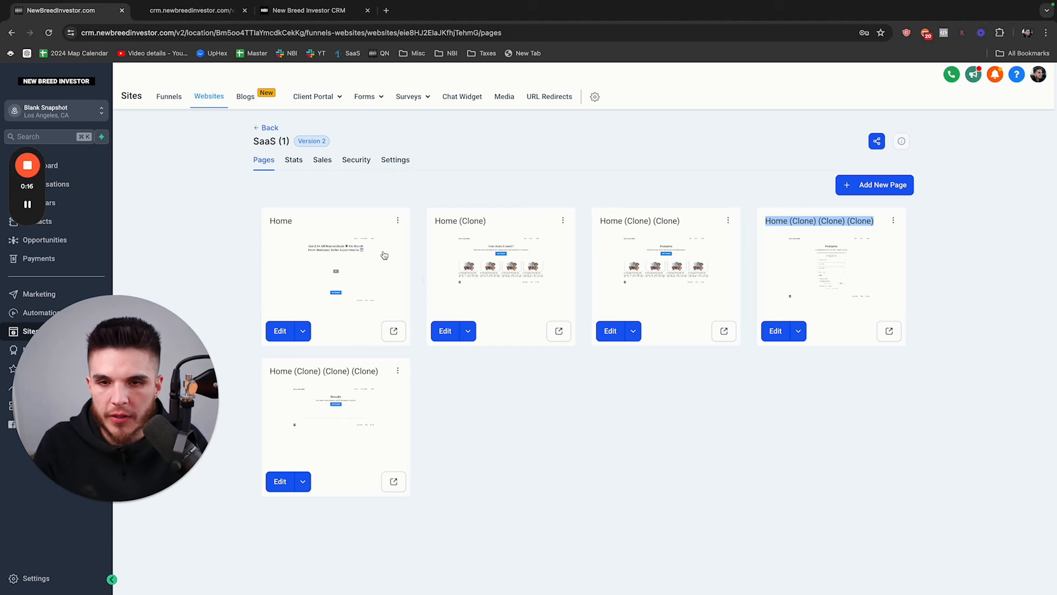
left_click_drag(272, 221, 323, 222)
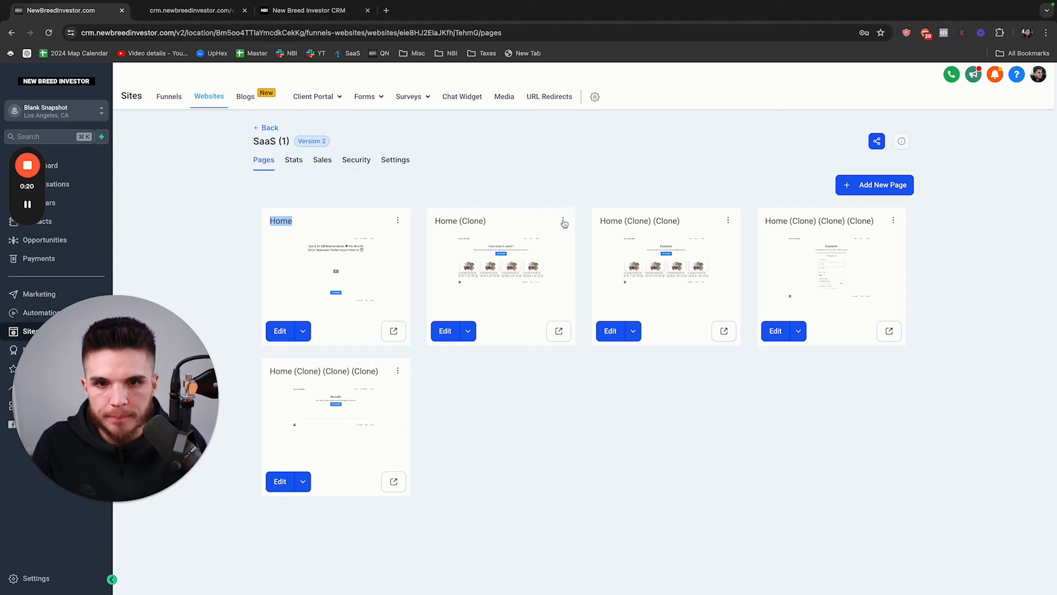
left_click(563, 221)
left_click(569, 149)
triple_click(497, 315)
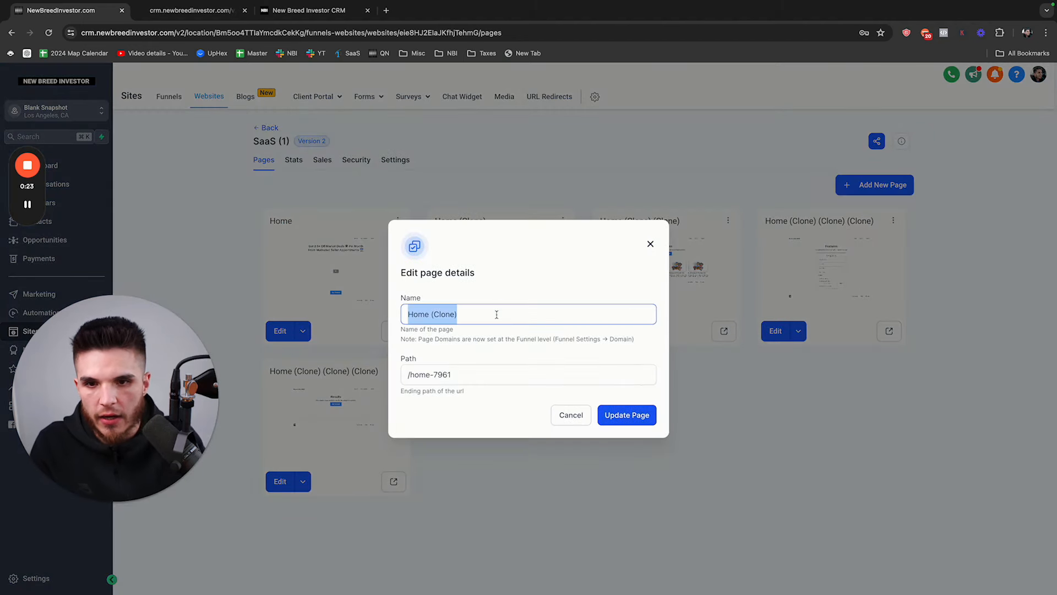
type("How Does It Works")
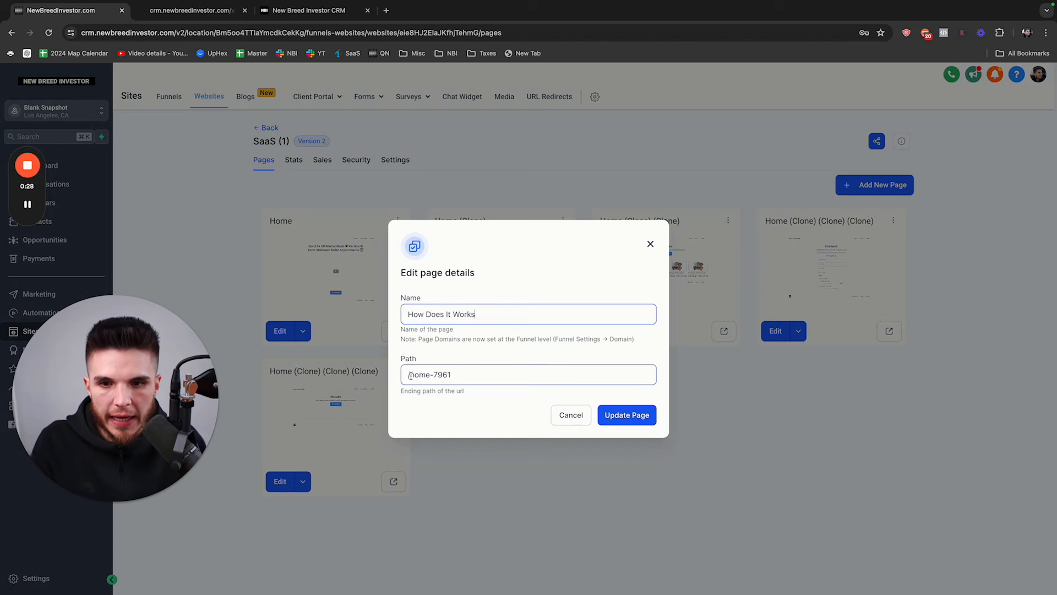
left_click_drag(411, 376, 461, 376)
type("how-it-works")
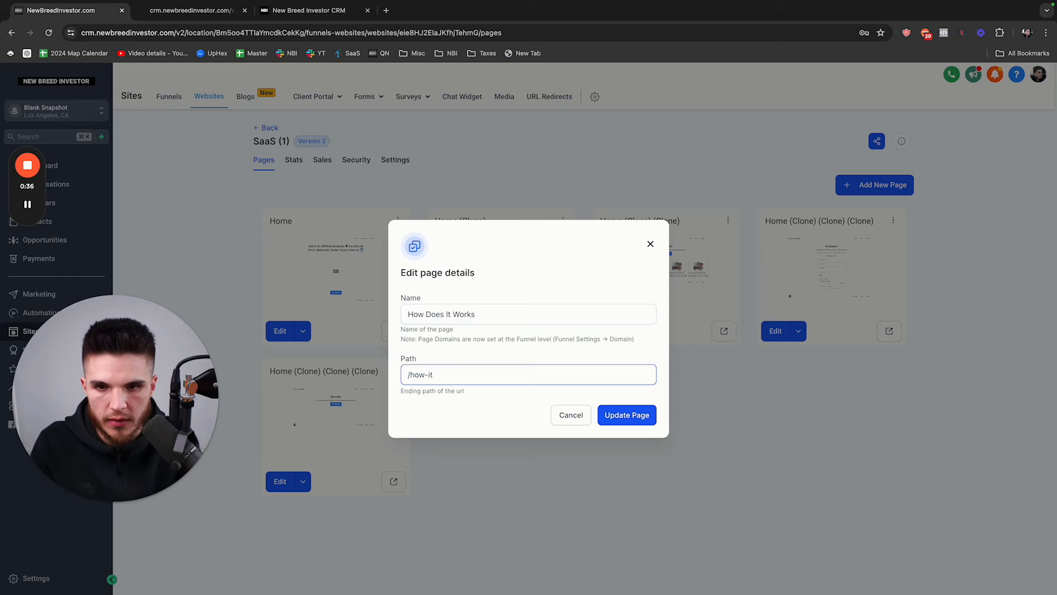
left_click(637, 415)
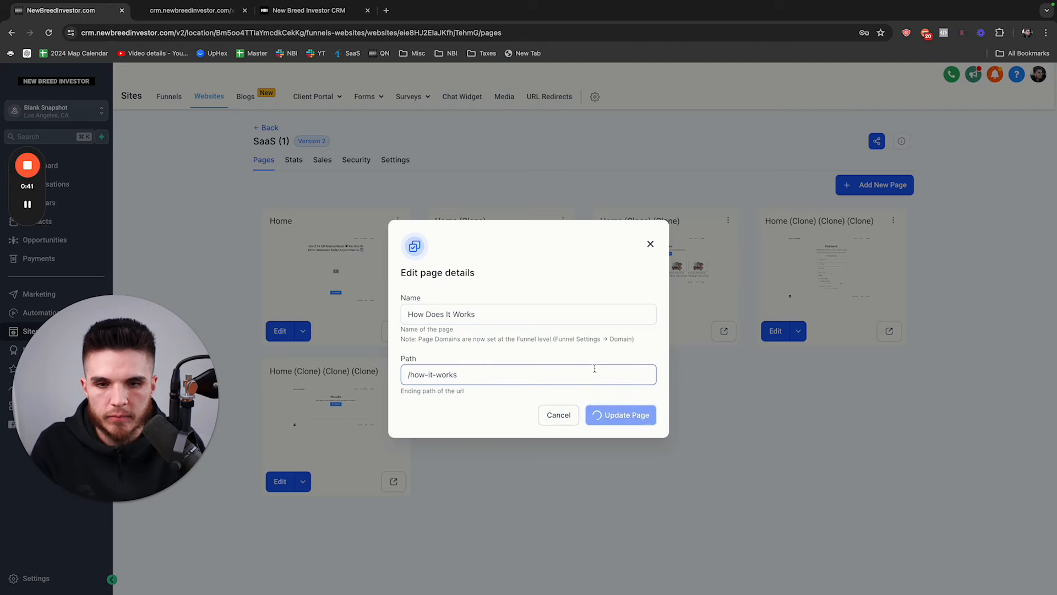
left_click(475, 315)
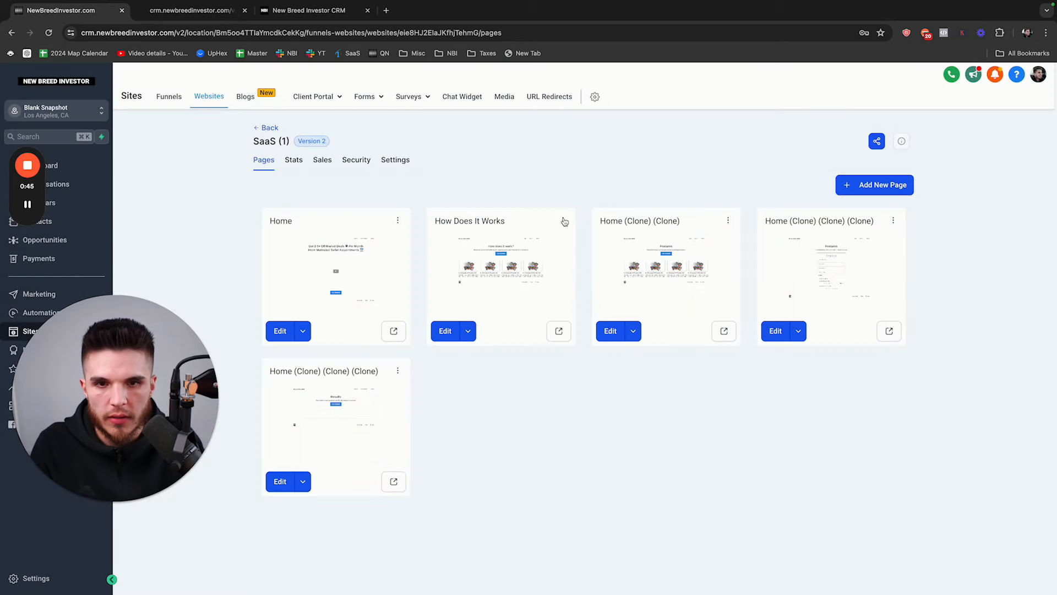
Correct the second page's name to How Does It Work and update it.
left_click(563, 221)
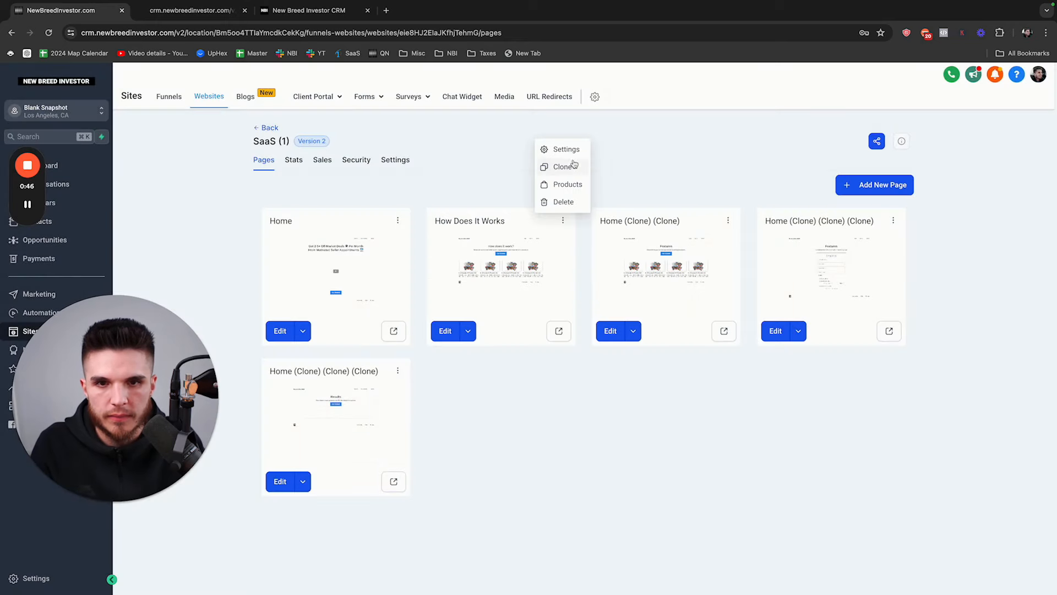
left_click(572, 149)
left_click(485, 318)
left_click(604, 414)
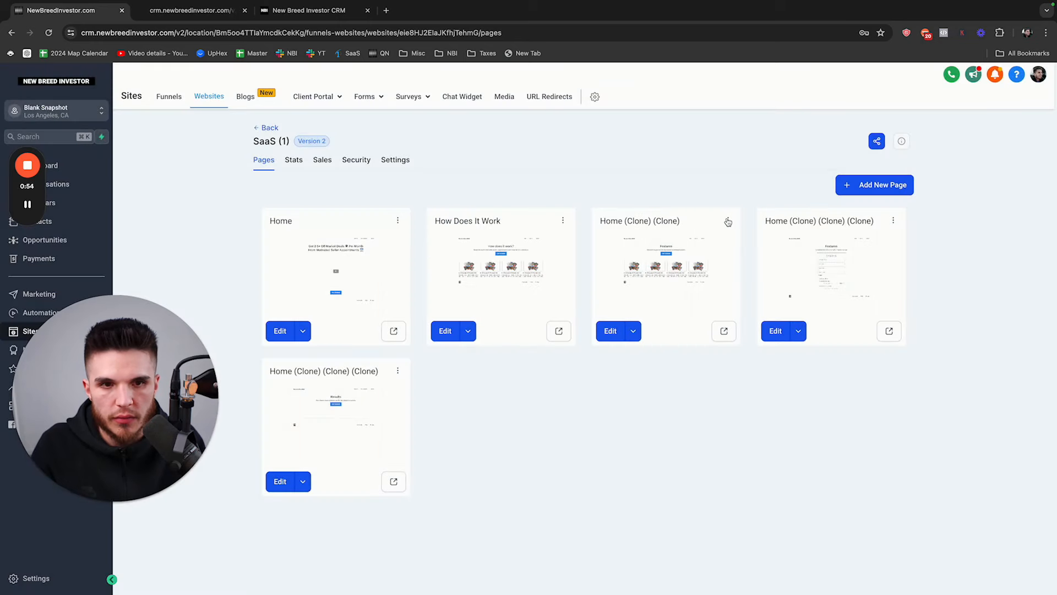
Rename the Home (Clone) (Clone) page as Features, set its path to /features and update it.
left_click(728, 222)
left_click(734, 148)
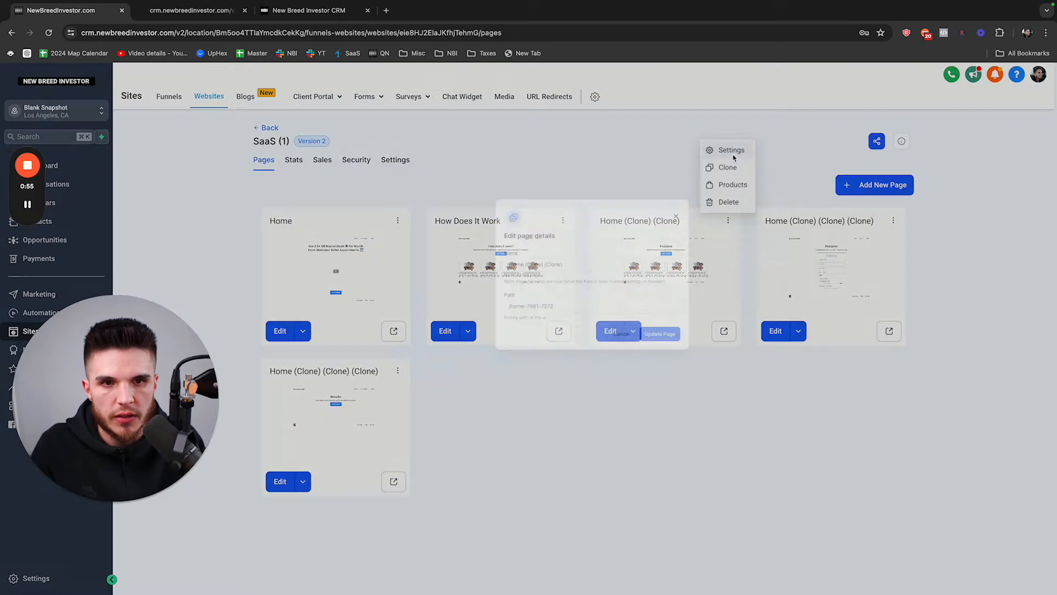
type("Features")
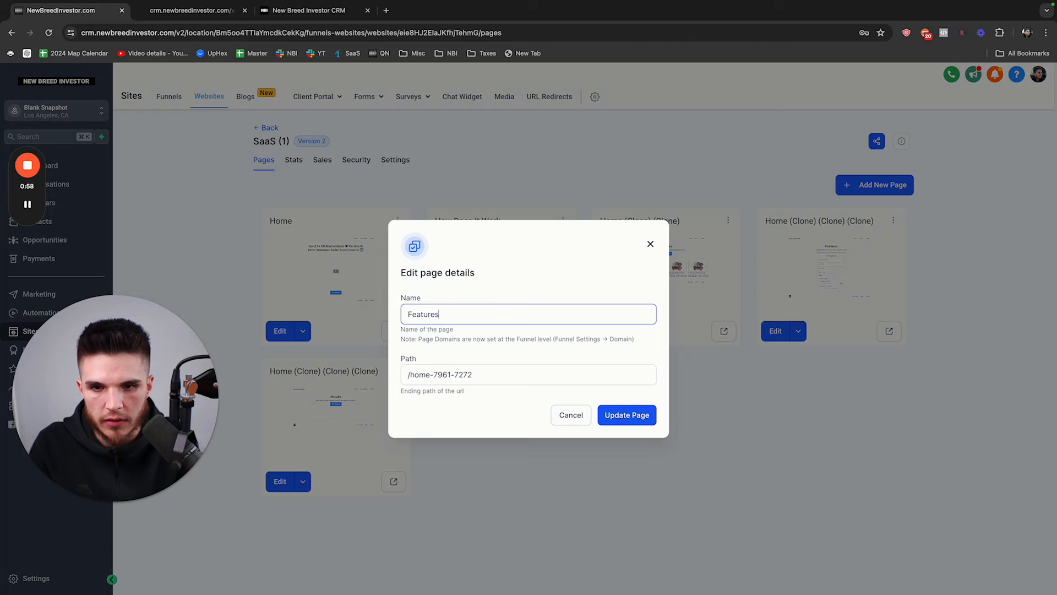
triple_click(413, 374)
type("/features")
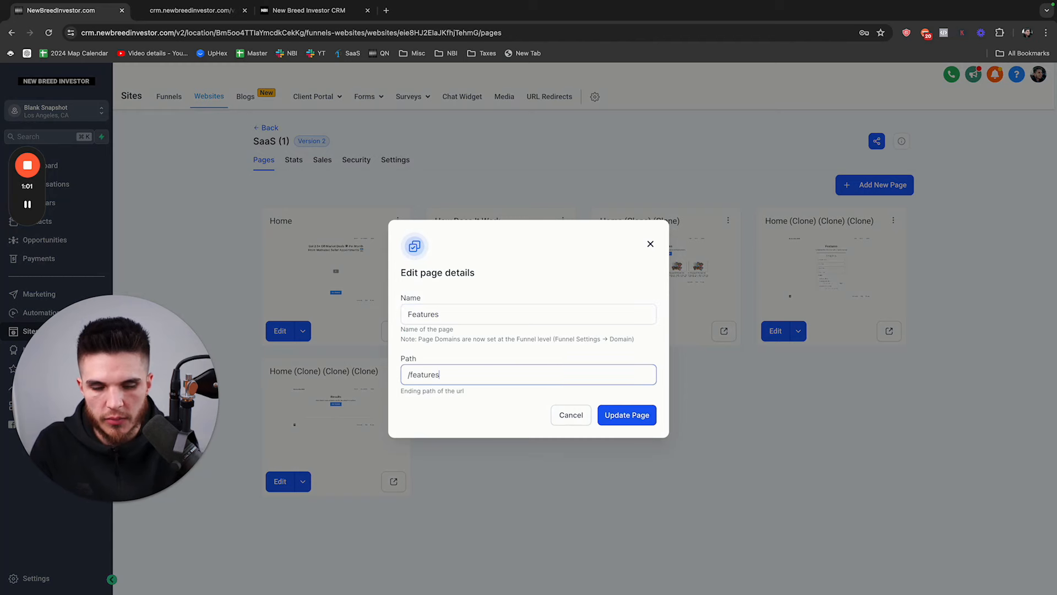
left_click(619, 415)
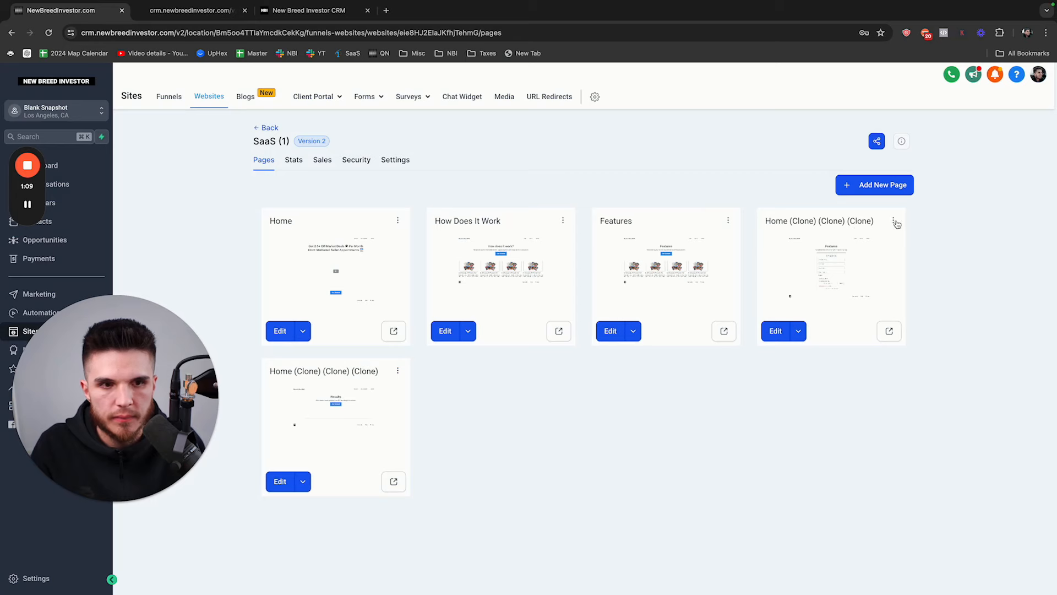
Rename the page that follows Features as Pricing, set its path to pricing and update it.
left_click(894, 221)
left_click(888, 150)
left_click(580, 314)
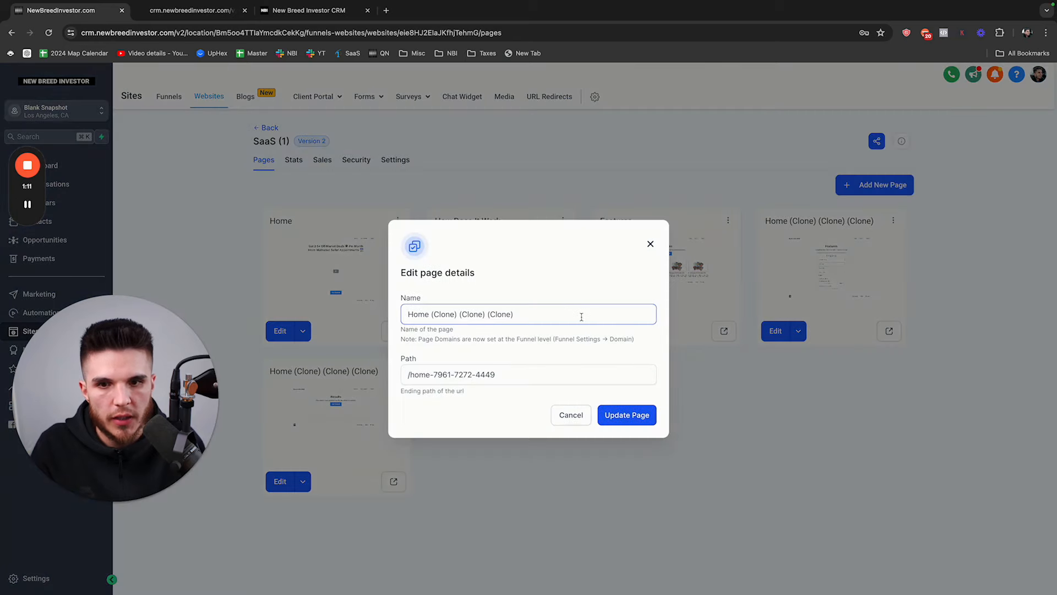
key("ctrl+a")
type("P")
key("Tab")
type("pricing")
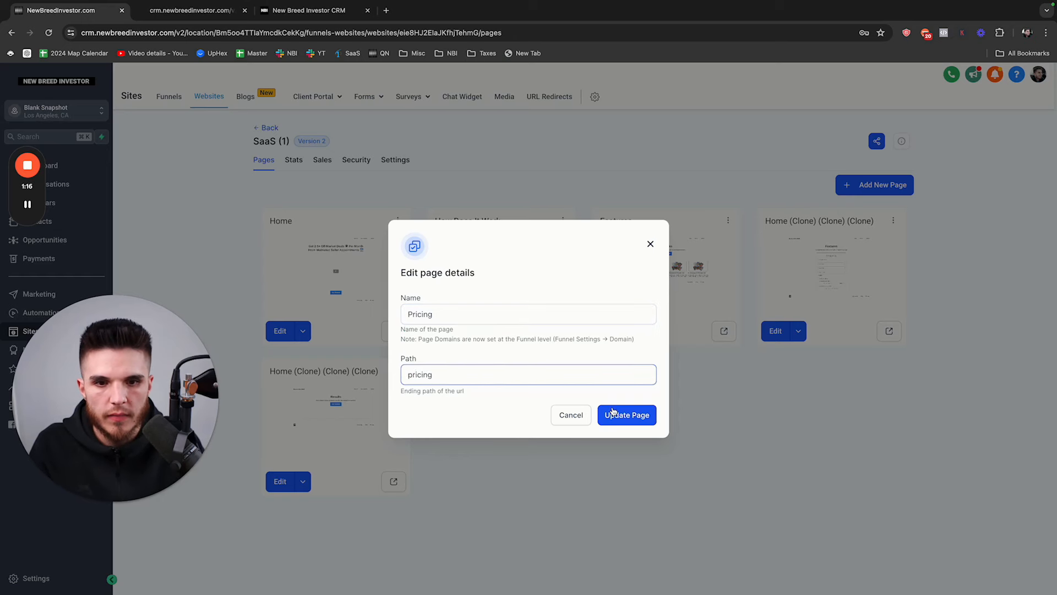
left_click(613, 413)
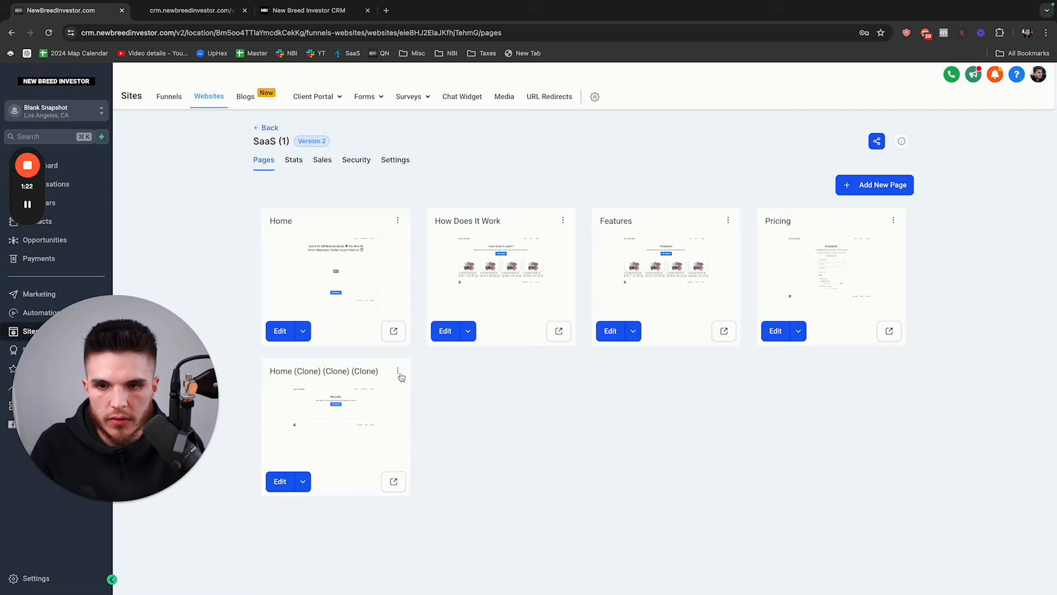
Rename the remaining Home (Clone) (Clone) (Clone) page as Results, set its path to /results and update it.
left_click(397, 371)
left_click(402, 303)
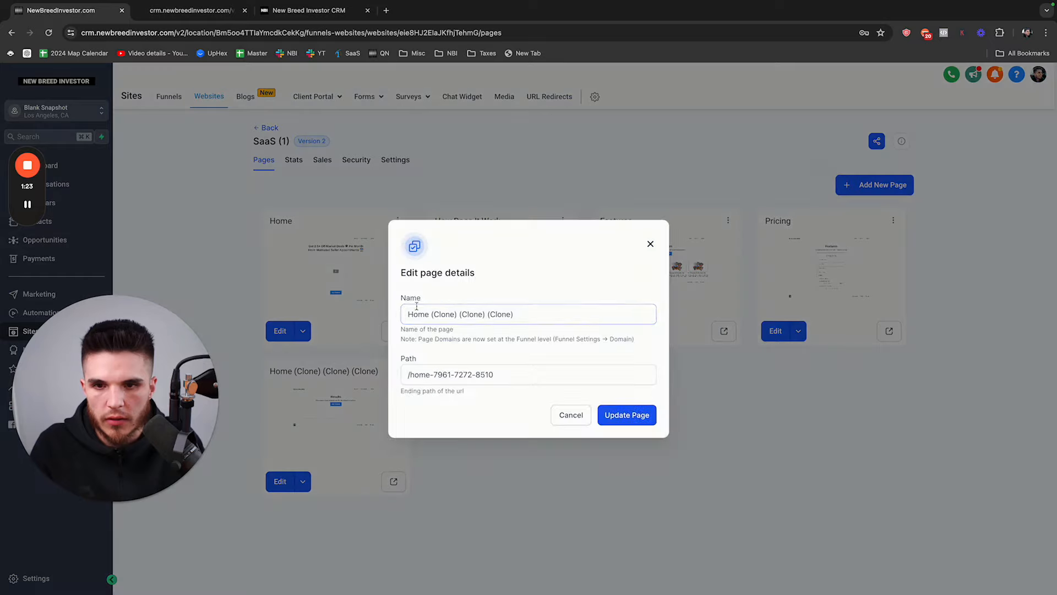
triple_click(450, 310)
type("Results")
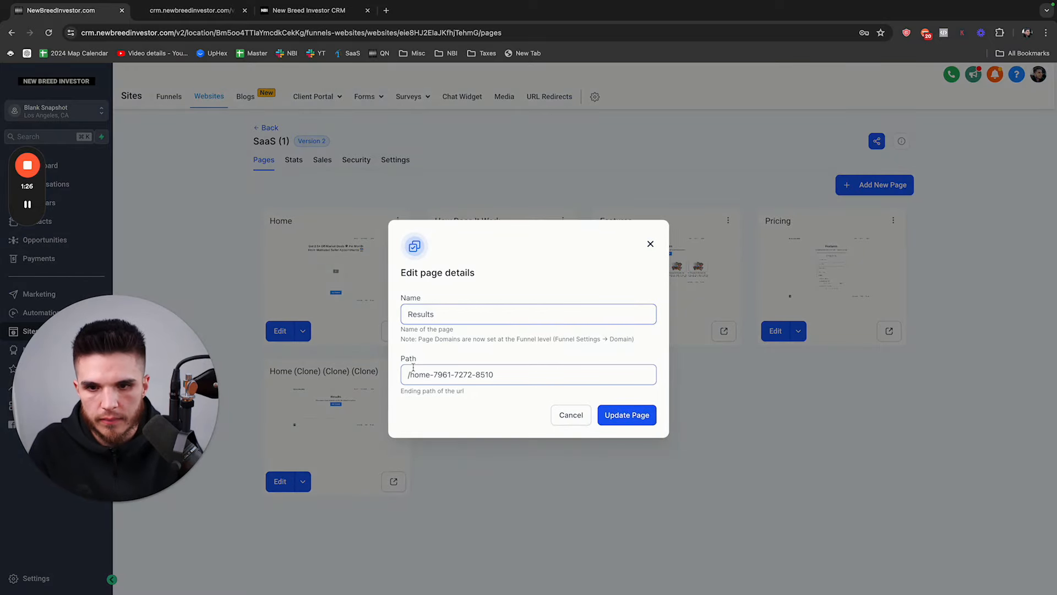
triple_click(553, 371)
type("/results")
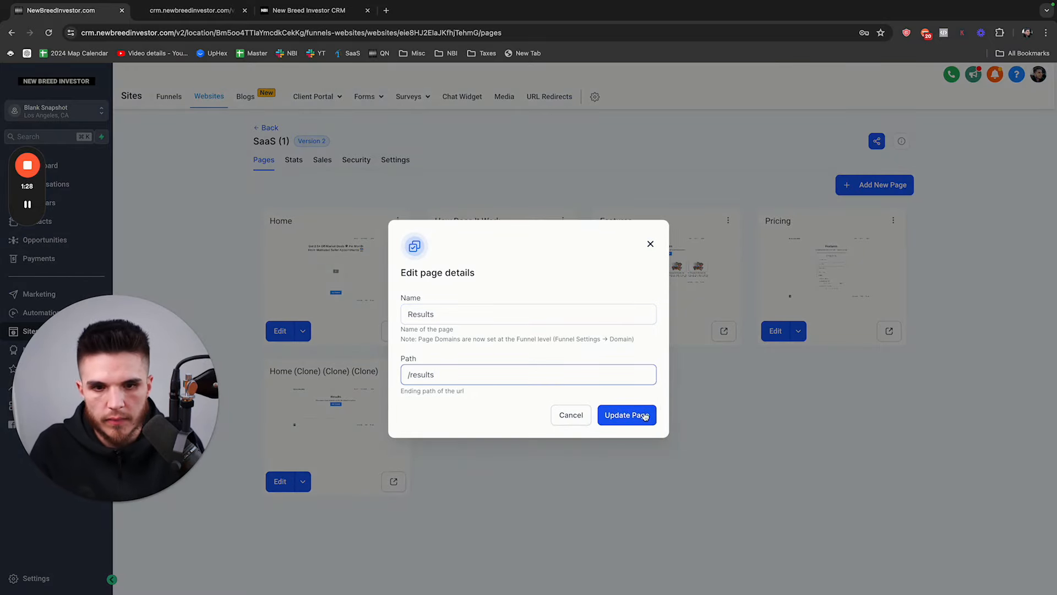
left_click(645, 416)
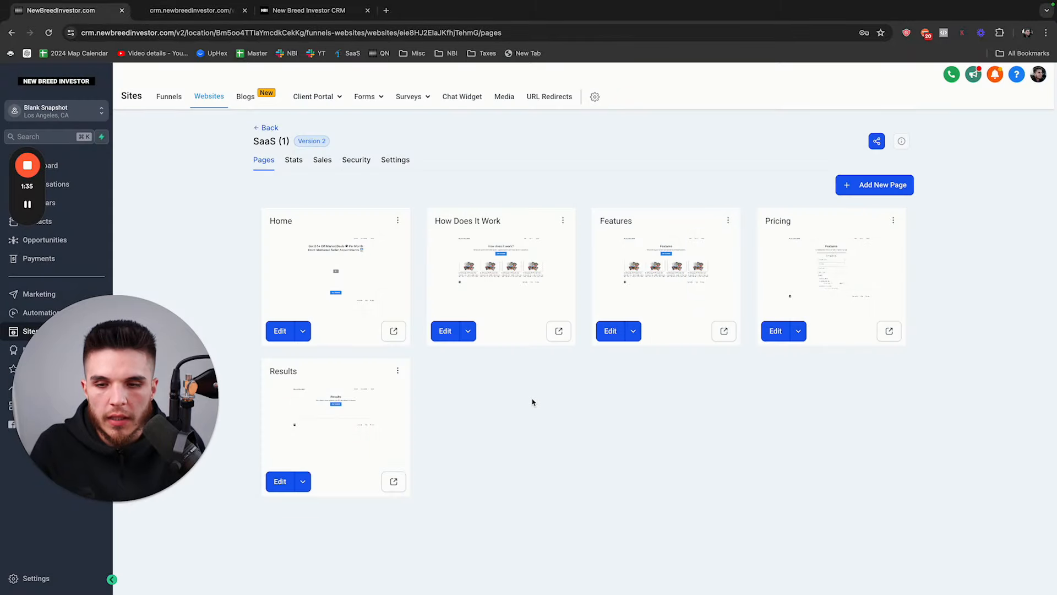
Set the website's domain to ghldemo.quantumsysytems.com, save the settings and preview the Home page on that domain.
left_click(401, 161)
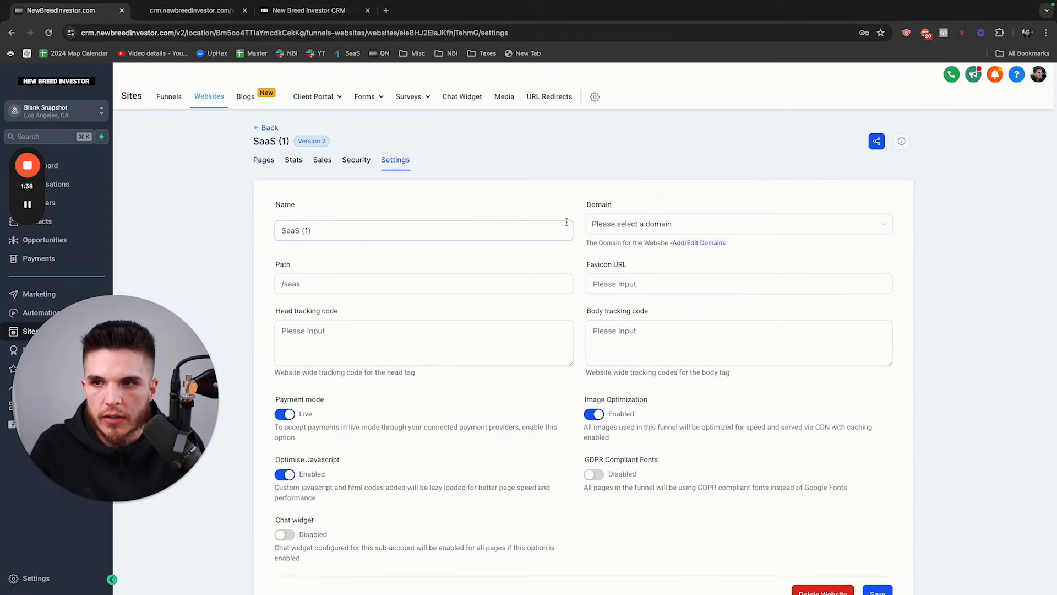
left_click(614, 231)
left_click(625, 266)
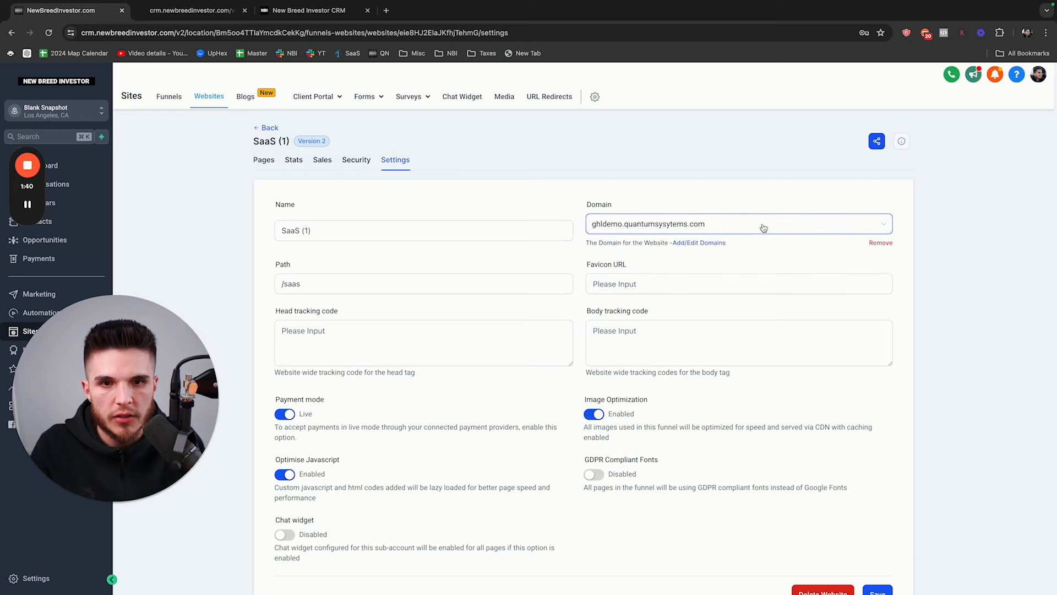
scroll(801, 394, "down", 1)
left_click(875, 547)
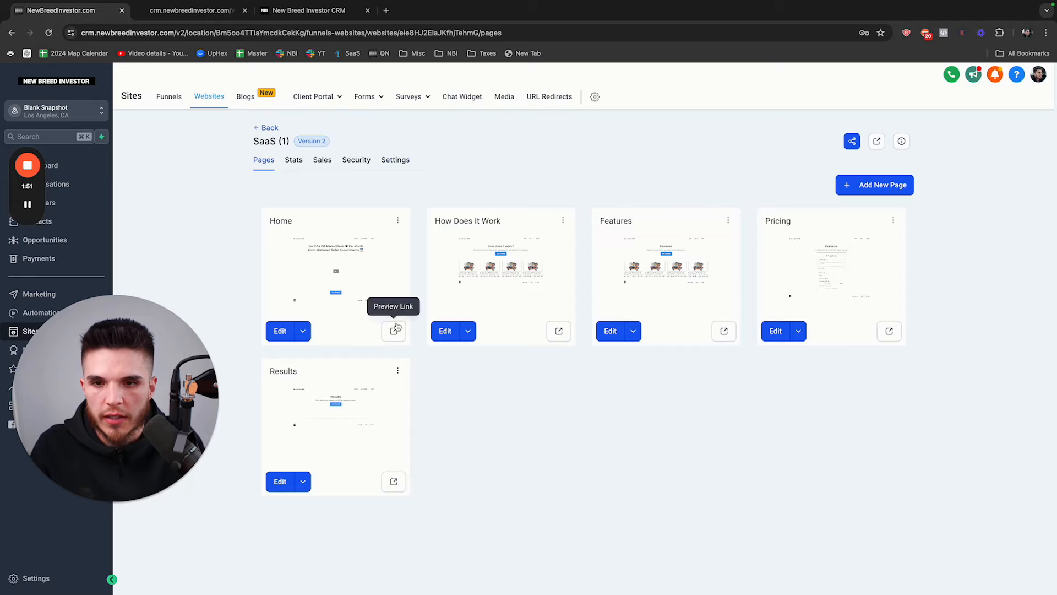
left_click(394, 330)
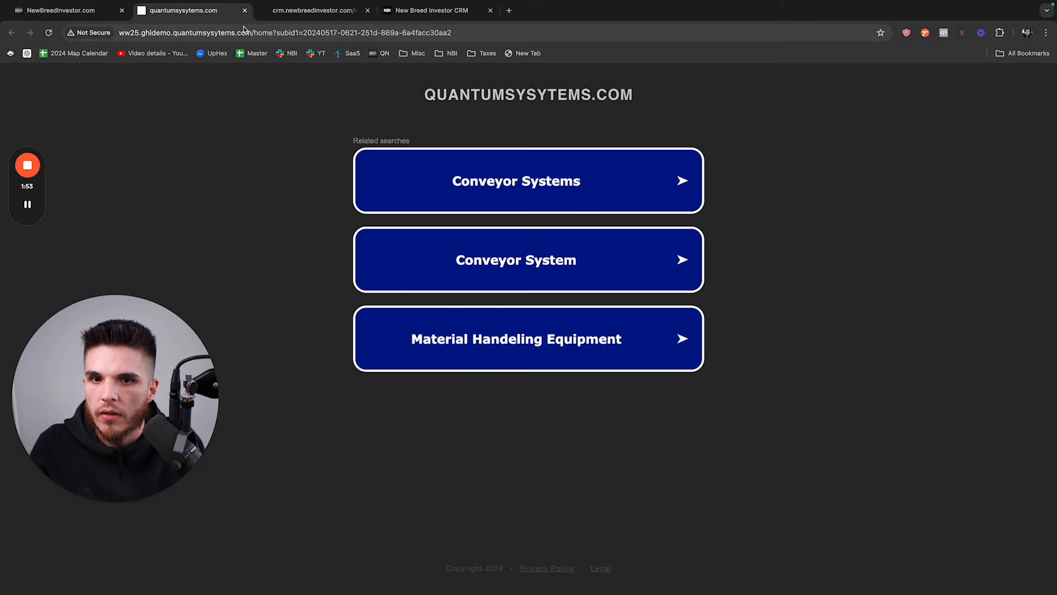
left_click(244, 10)
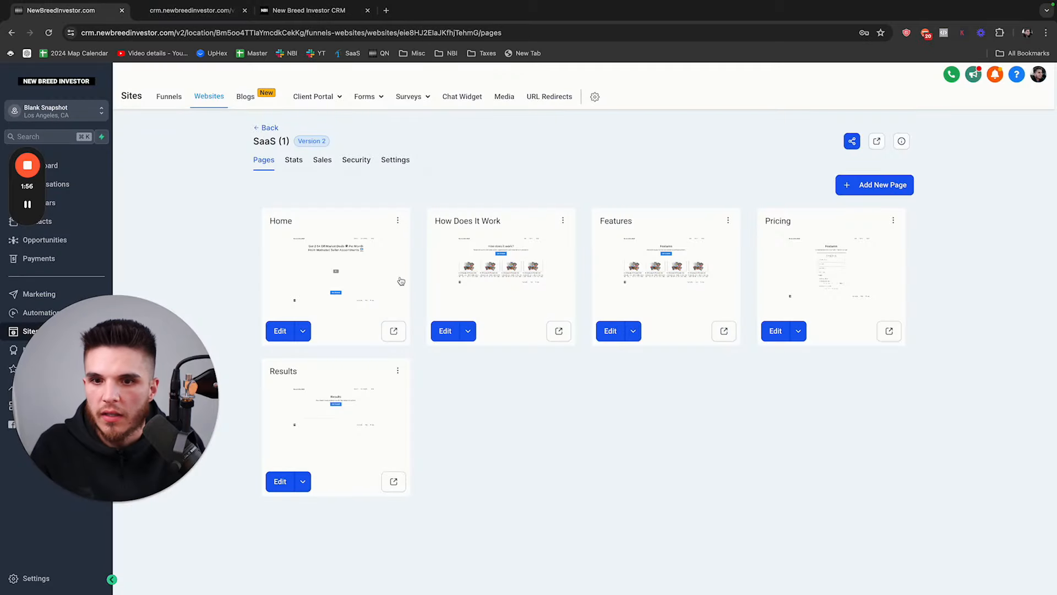
Set the website's domain to grow.newbreedinvestor.com, save it and reopen the website settings.
left_click(408, 160)
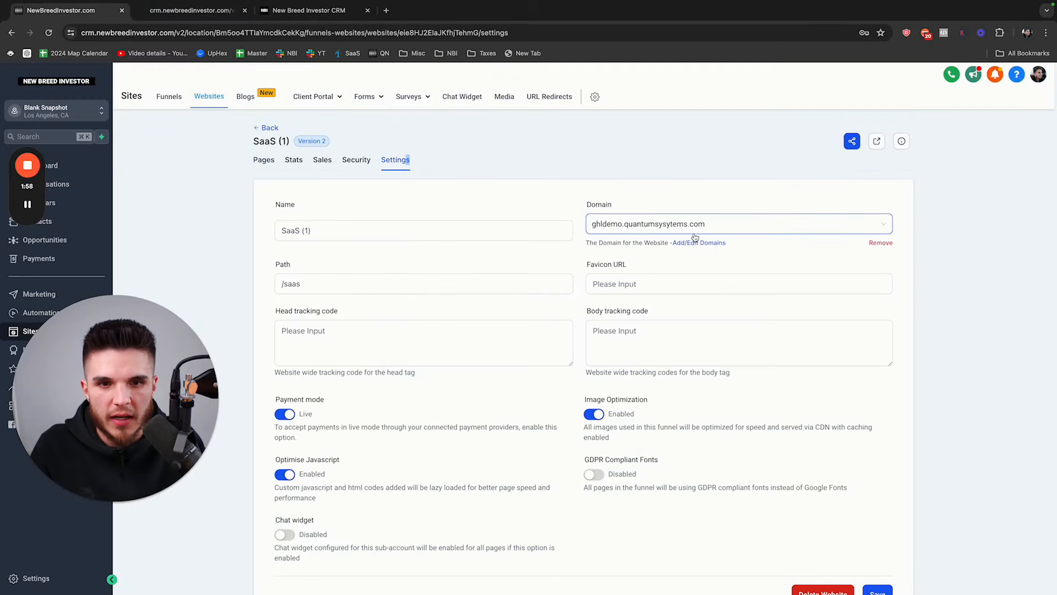
left_click(880, 590)
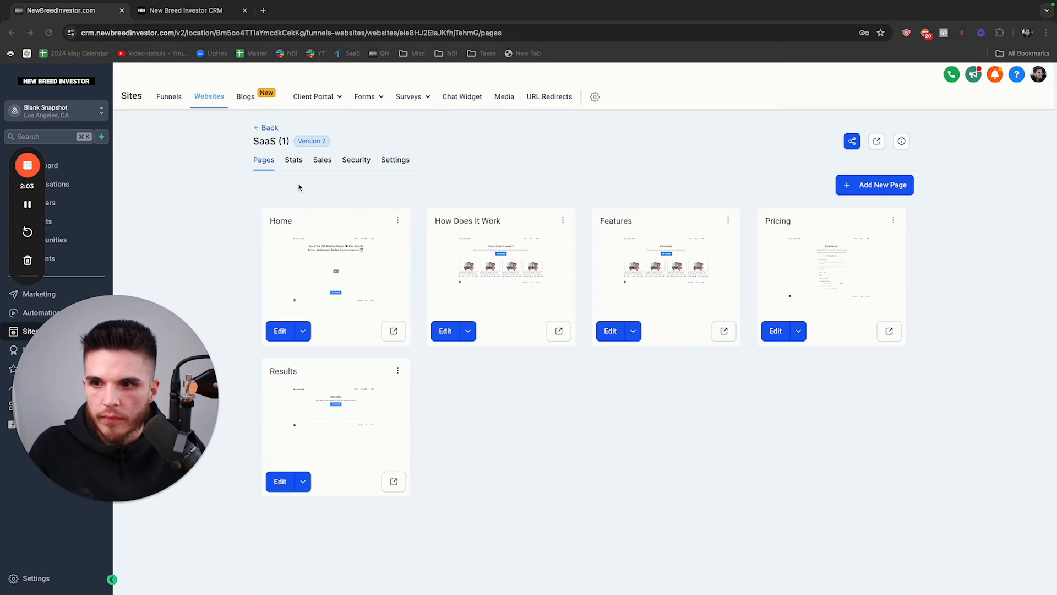
double_click(392, 160)
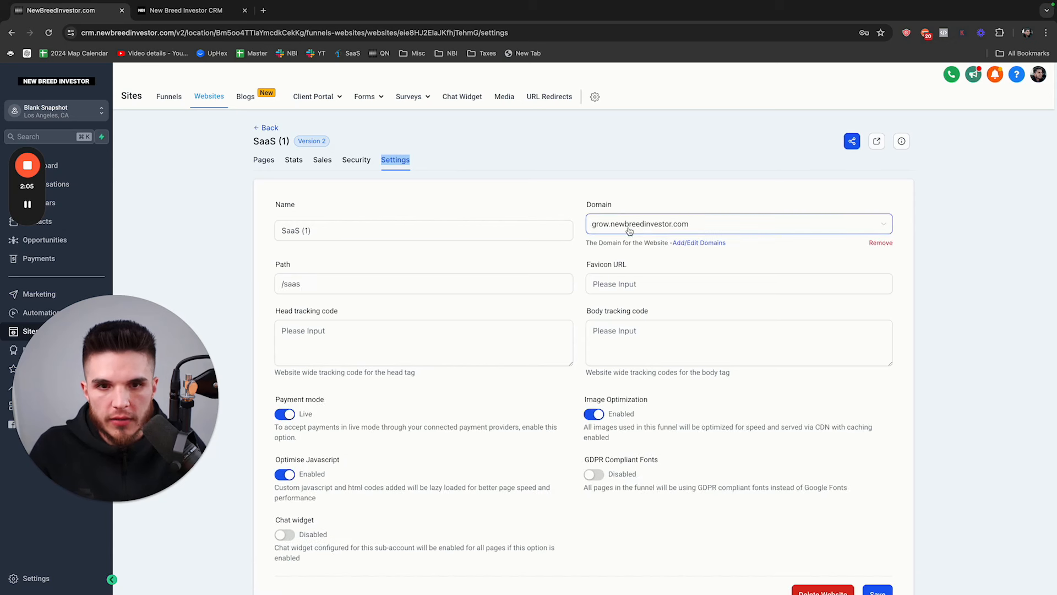
Preview the How Does It Work page on the connected domain and return to the website's page list.
left_click(270, 167)
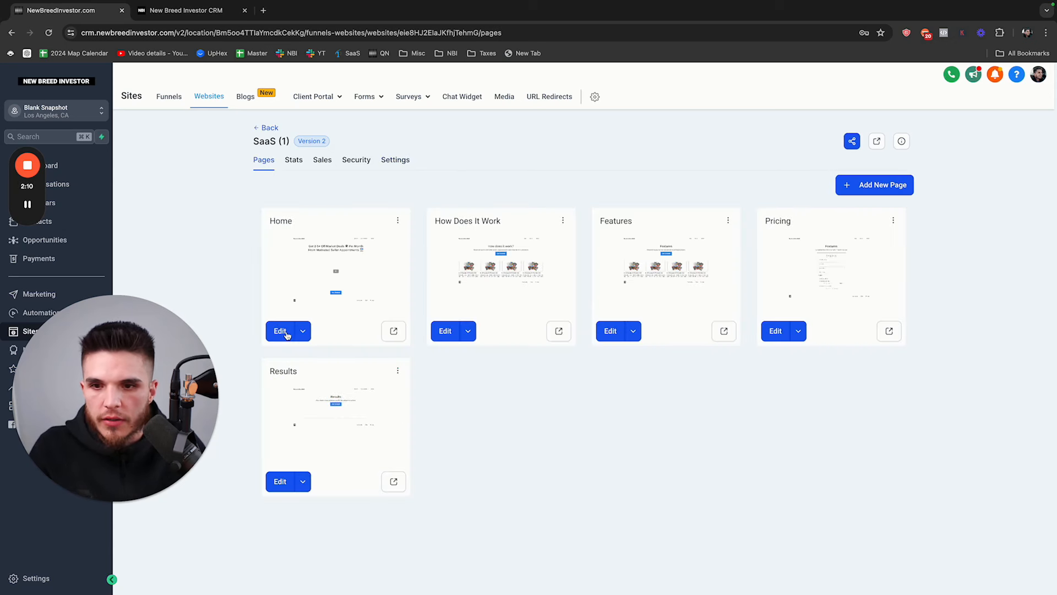
left_click(559, 331)
left_click(220, 35)
left_click(76, 15)
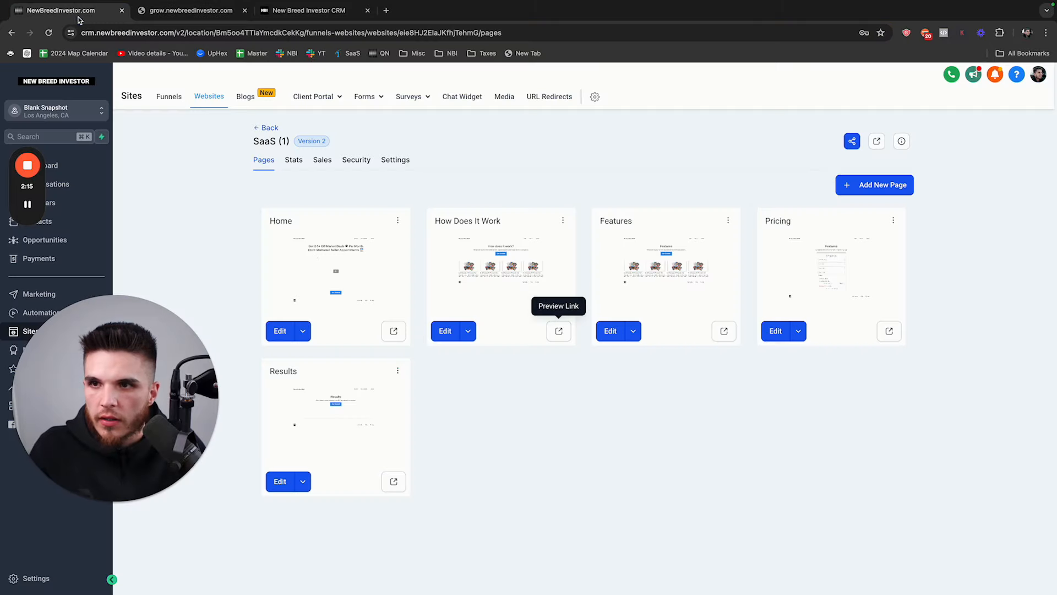
Open the Home page for editing and check which page the navigation menu's Features item links to.
left_click(279, 332)
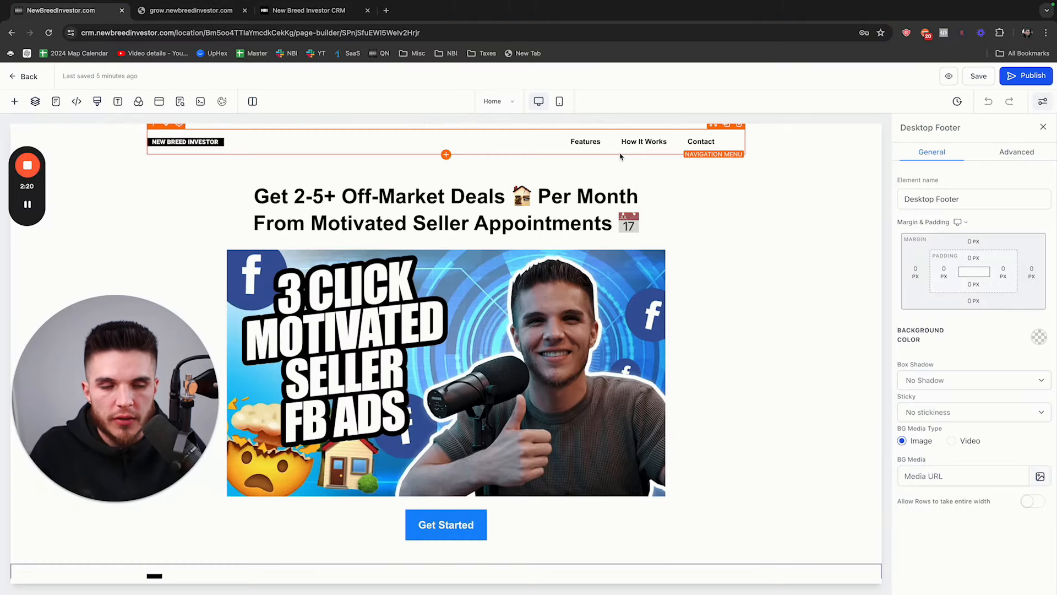
left_click(581, 147)
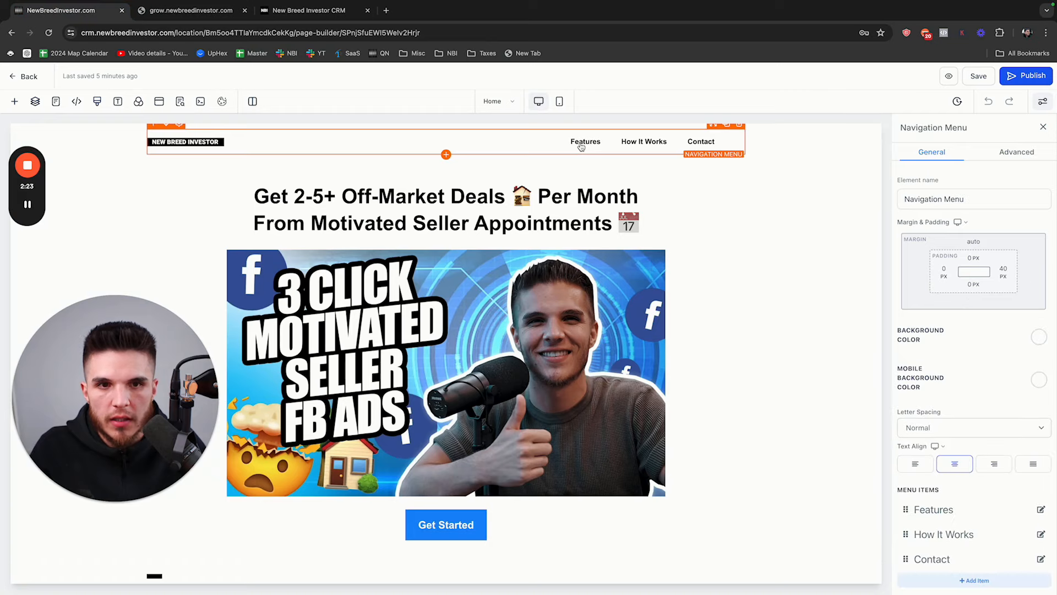
left_click(1041, 510)
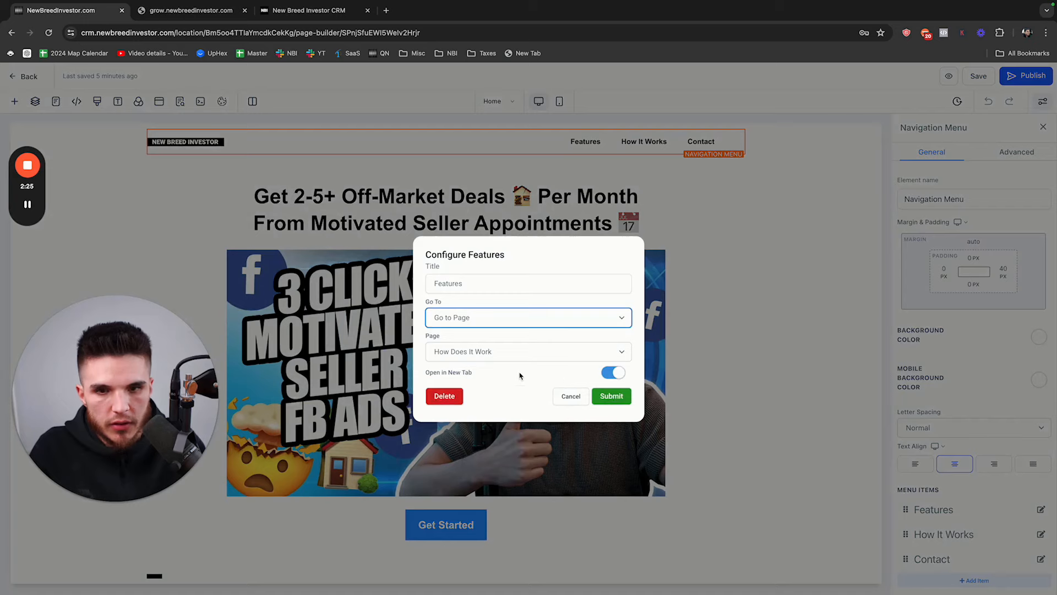
left_click(496, 353)
left_click(497, 352)
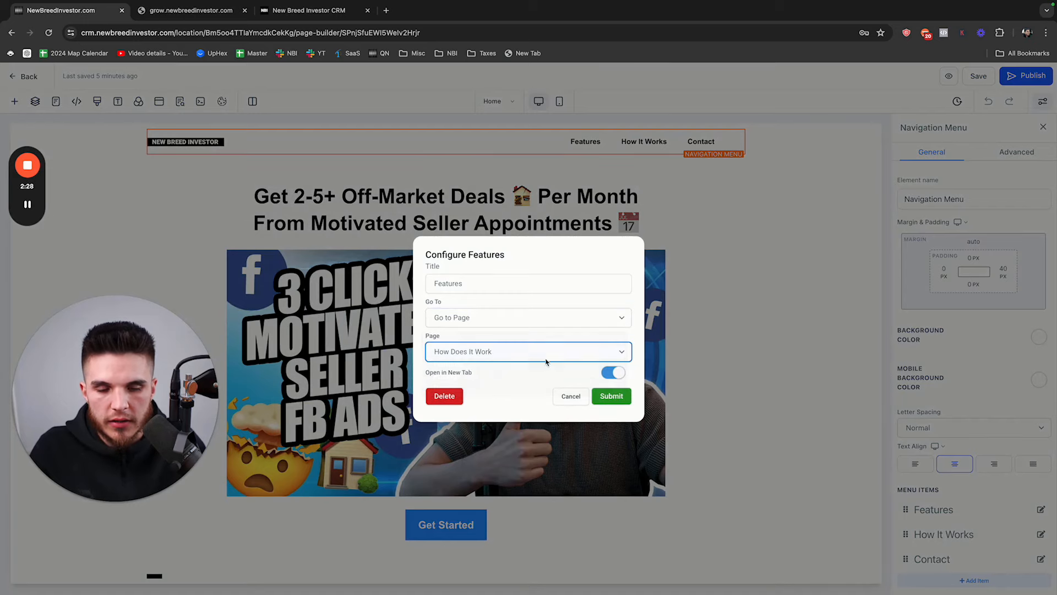
left_click(611, 396)
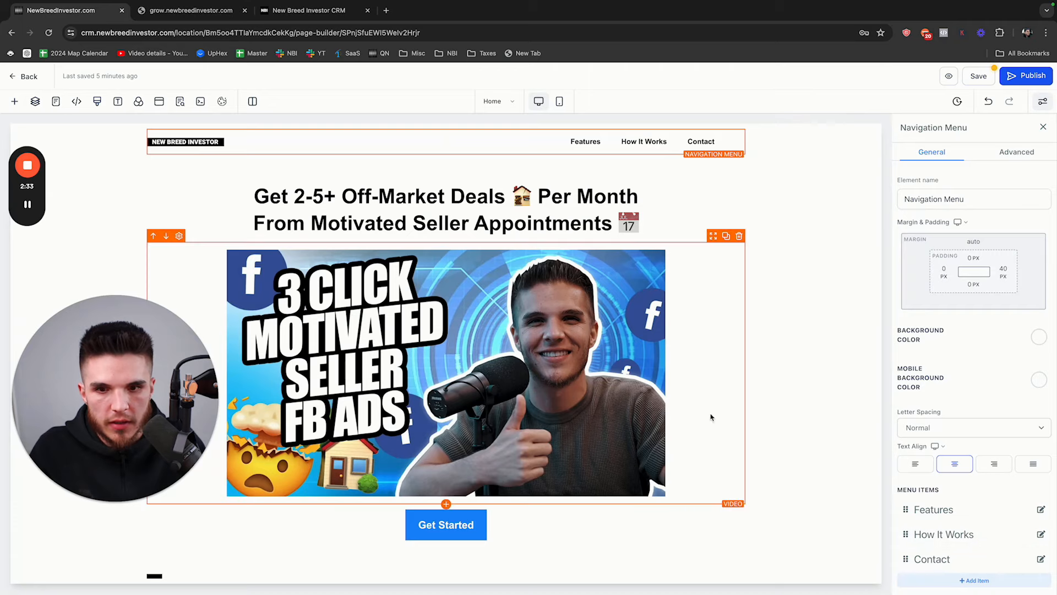
Link the How It Works menu item to the How Does It Work page and save the global section change.
left_click(1041, 534)
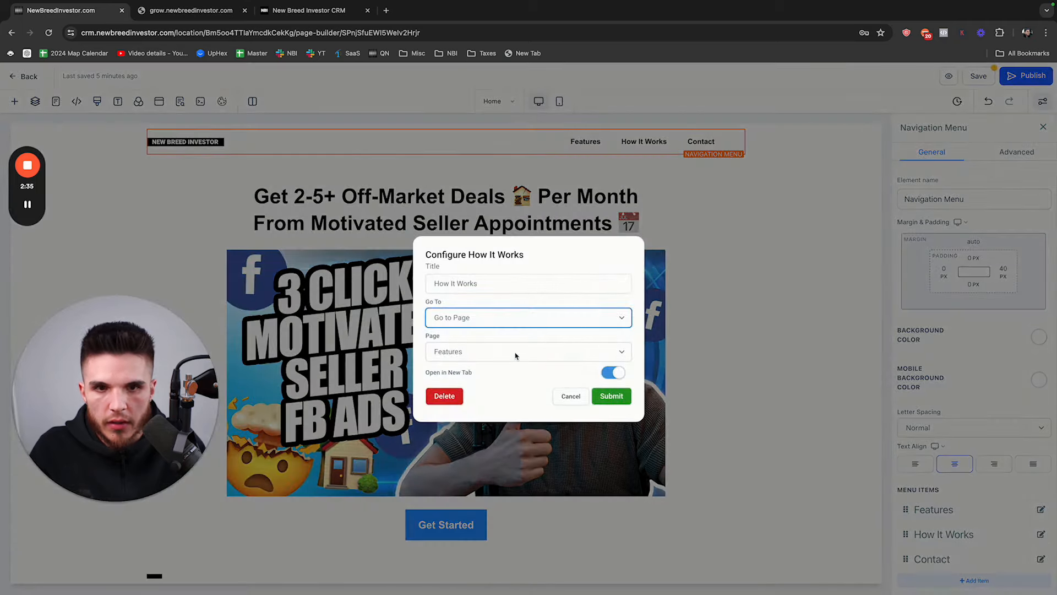
left_click(515, 356)
left_click(511, 338)
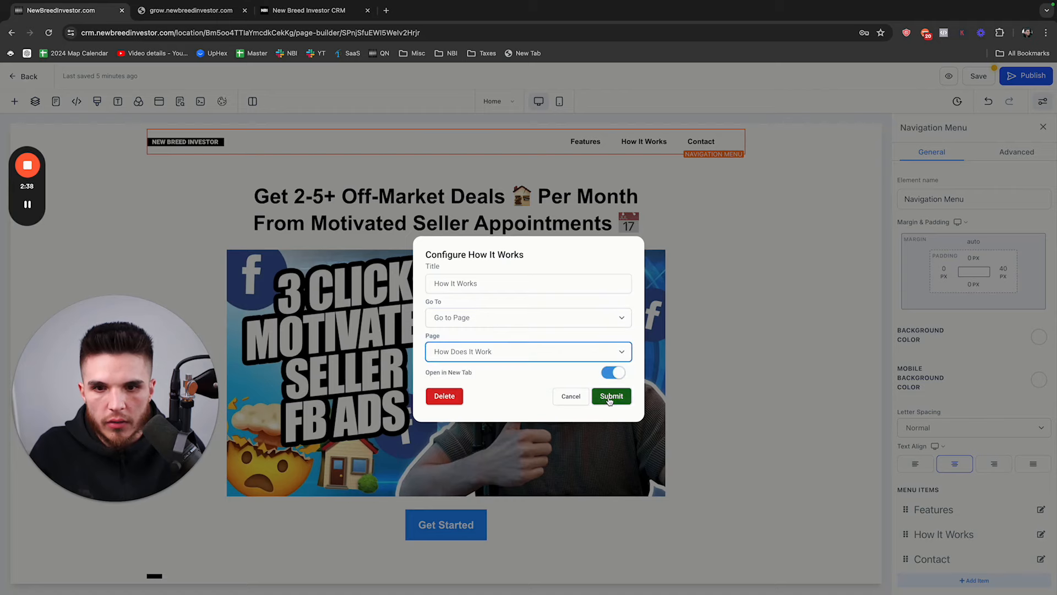
left_click(613, 397)
left_click(979, 76)
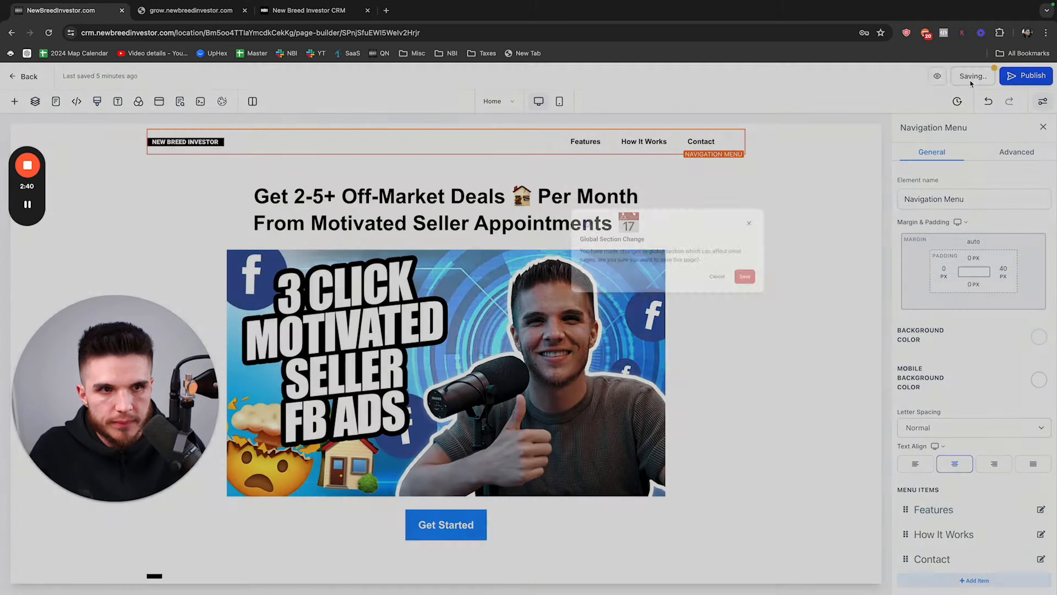
left_click(641, 365)
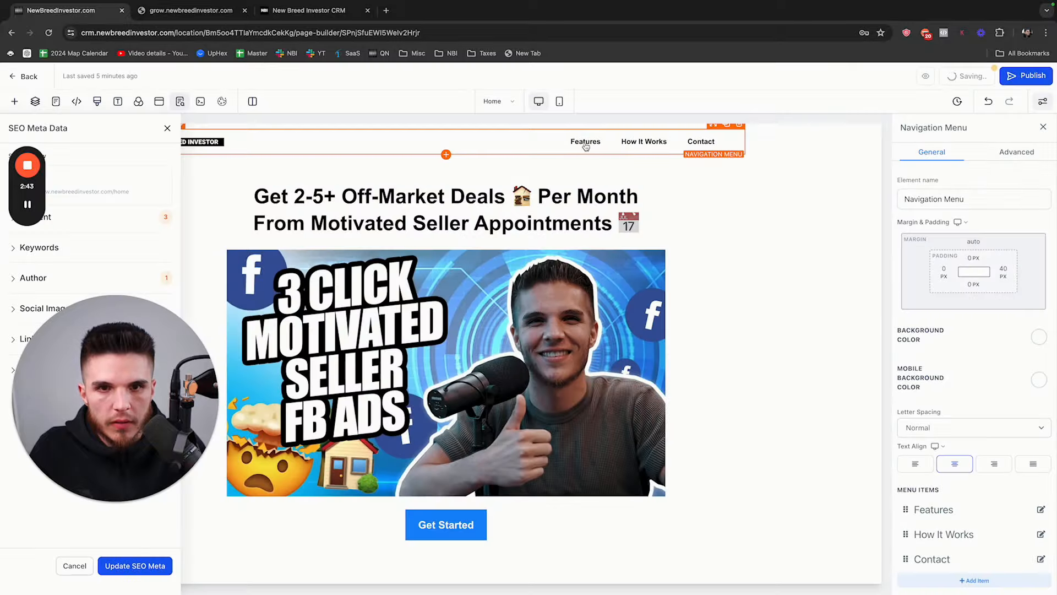
Link the Features menu item to the Features page and save the global section change.
left_click(1041, 510)
left_click(545, 353)
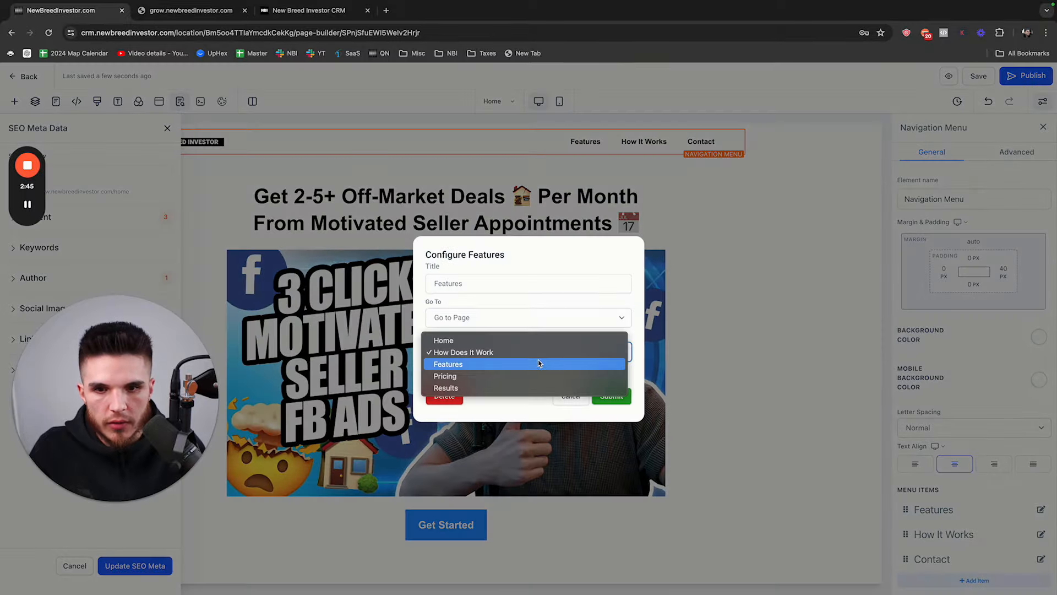
left_click(537, 363)
left_click(609, 397)
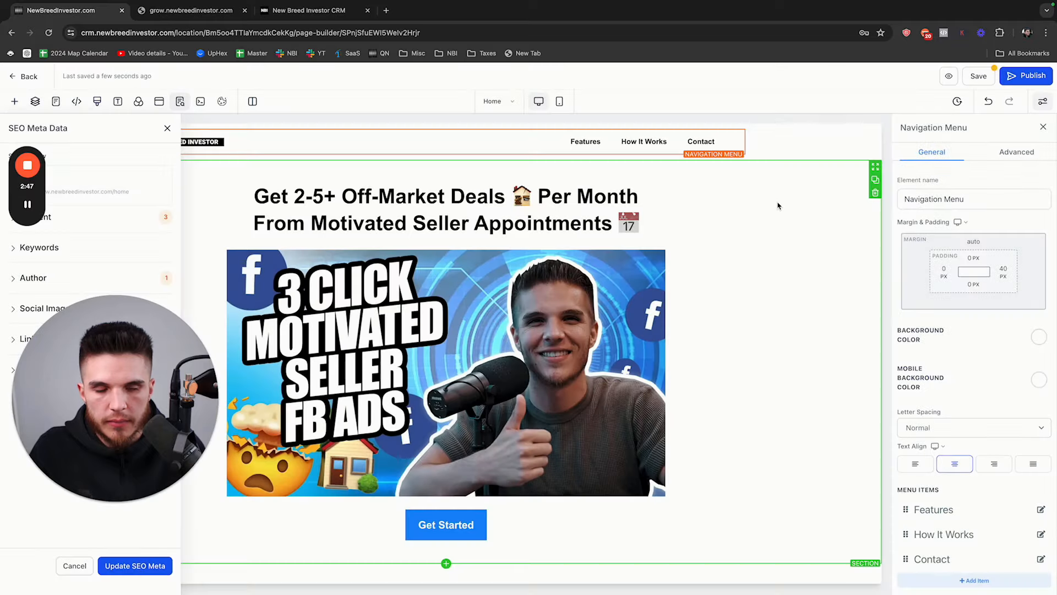
left_click(978, 76)
left_click(643, 369)
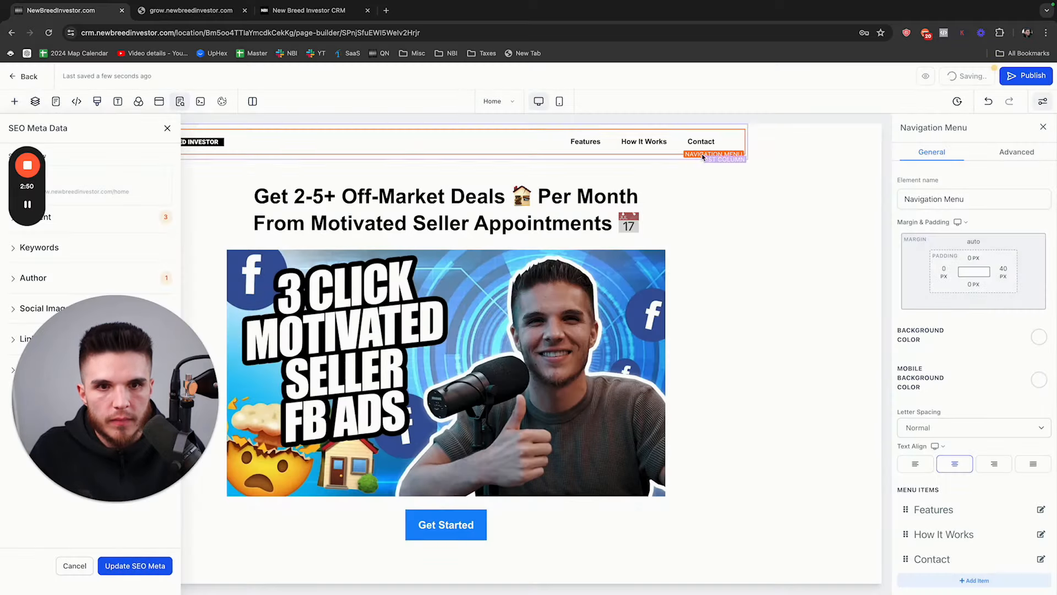
Retitle the Contact menu item as Pricing, link it to the Pricing page and save the global section change.
left_click(1041, 559)
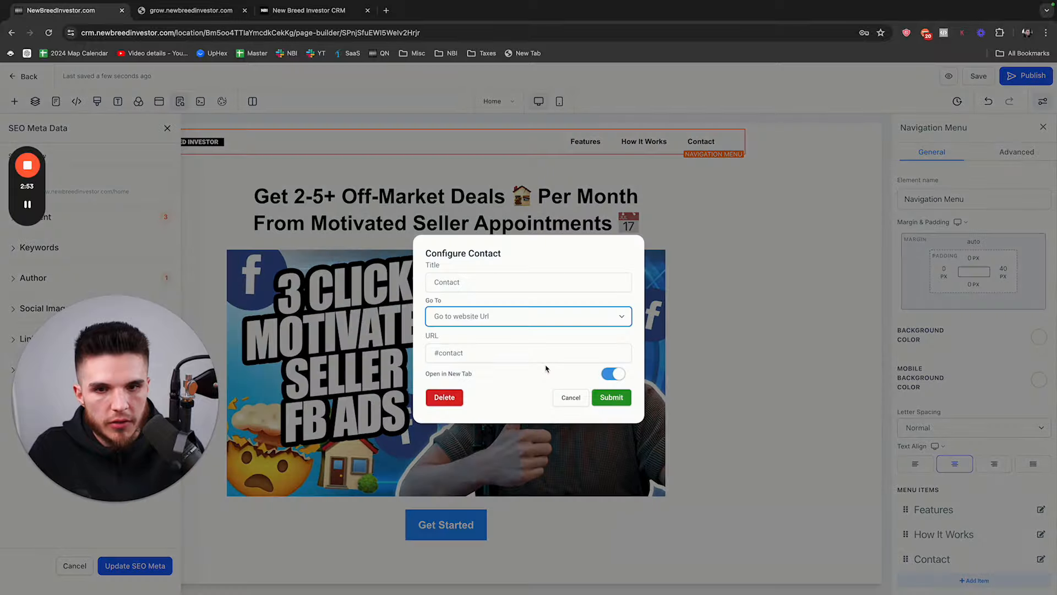
left_click(507, 291)
key("super+a")
type("P")
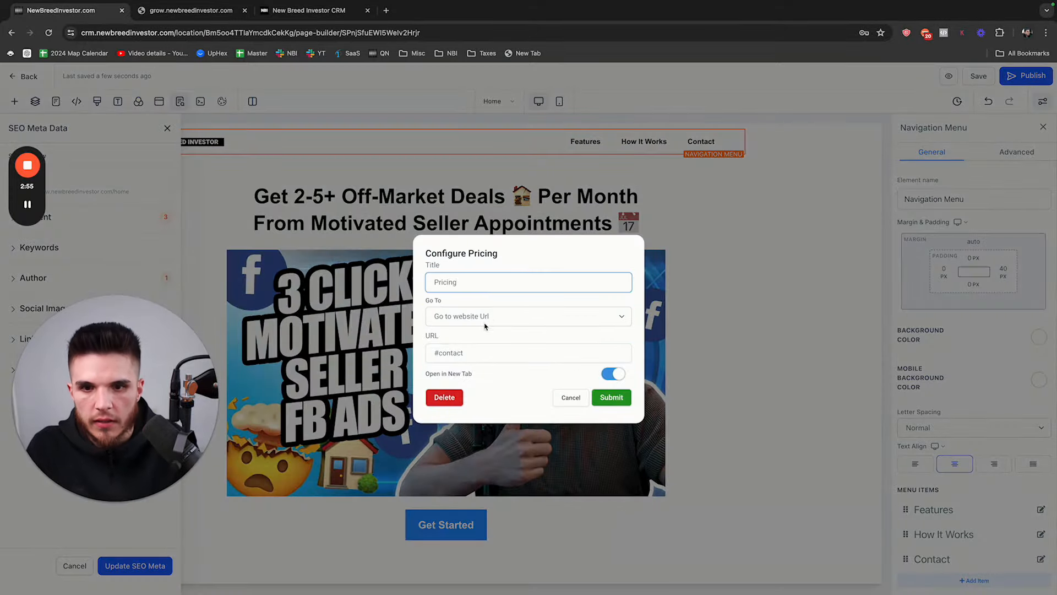
type("ricing")
left_click(485, 322)
left_click(478, 329)
left_click(472, 351)
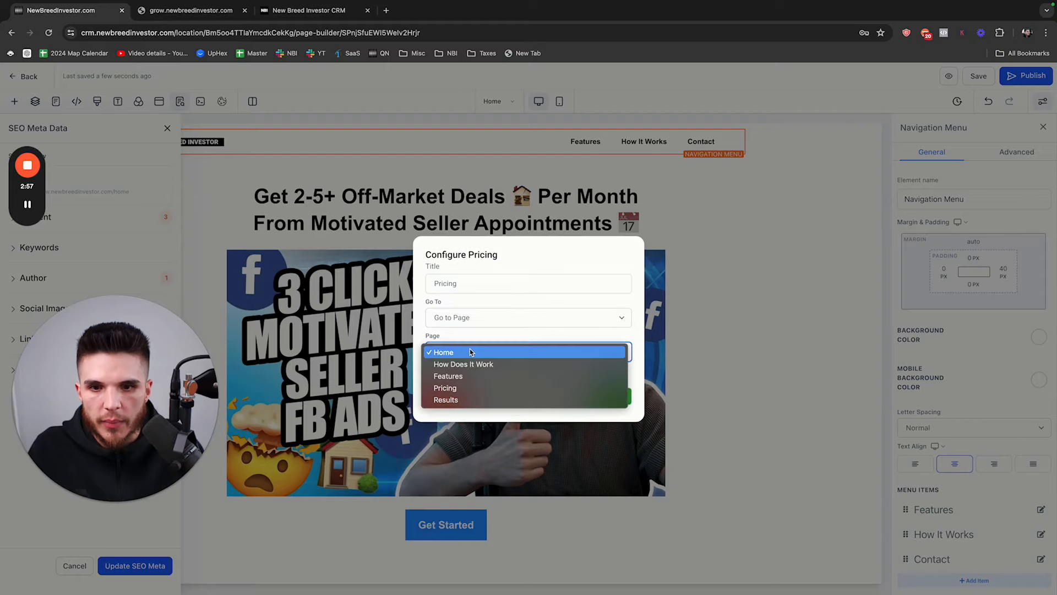
left_click(468, 390)
left_click(610, 396)
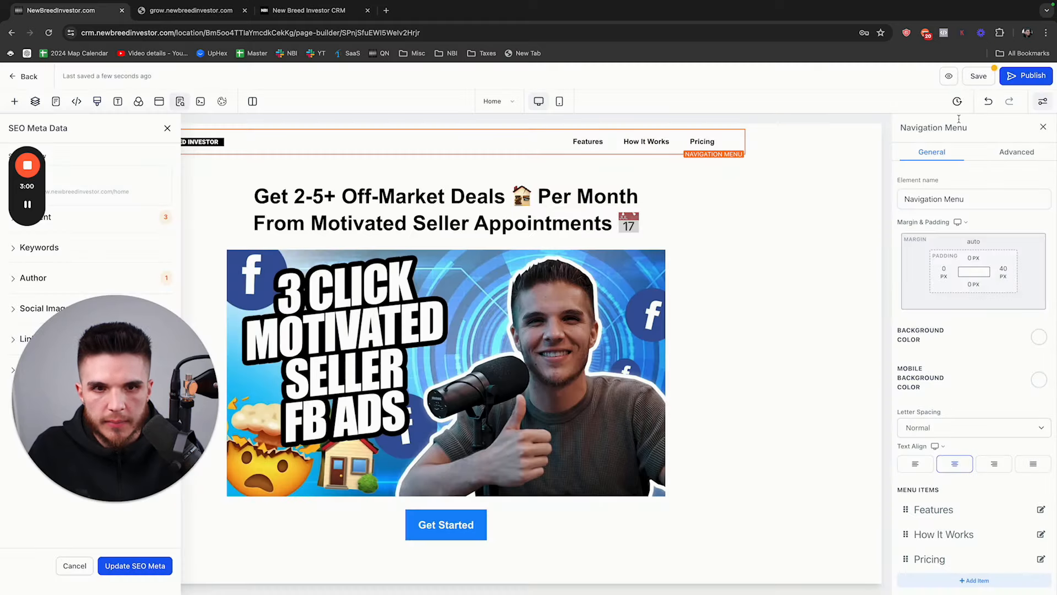
left_click(979, 76)
left_click(642, 366)
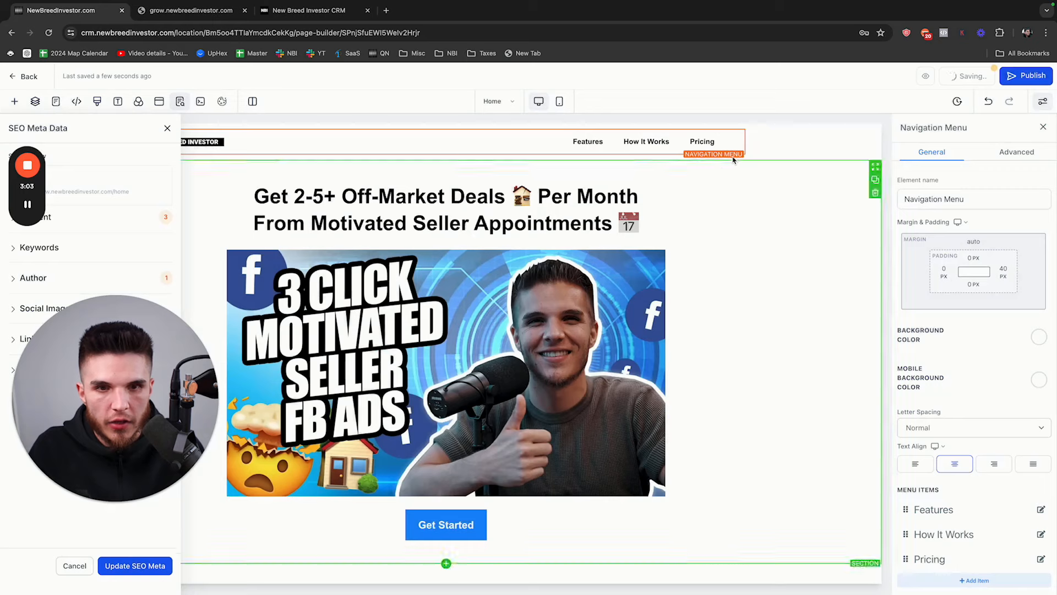
Add a navigation menu item titled Results, link it to the Results page and save the global section change.
scroll(955, 499, "down", 2)
left_click(958, 489)
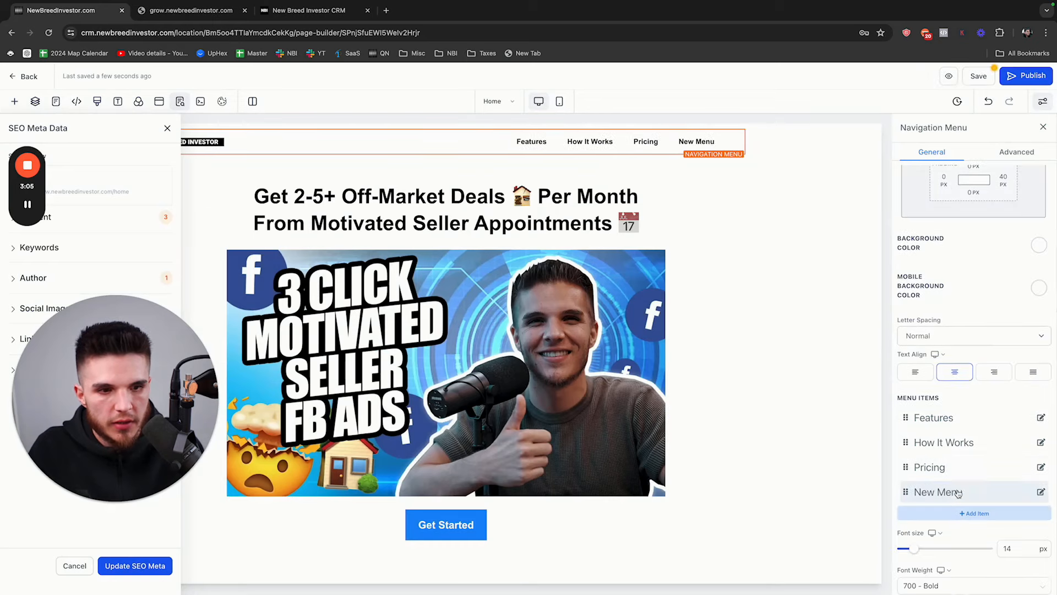
left_click(1041, 492)
triple_click(524, 283)
type("Results")
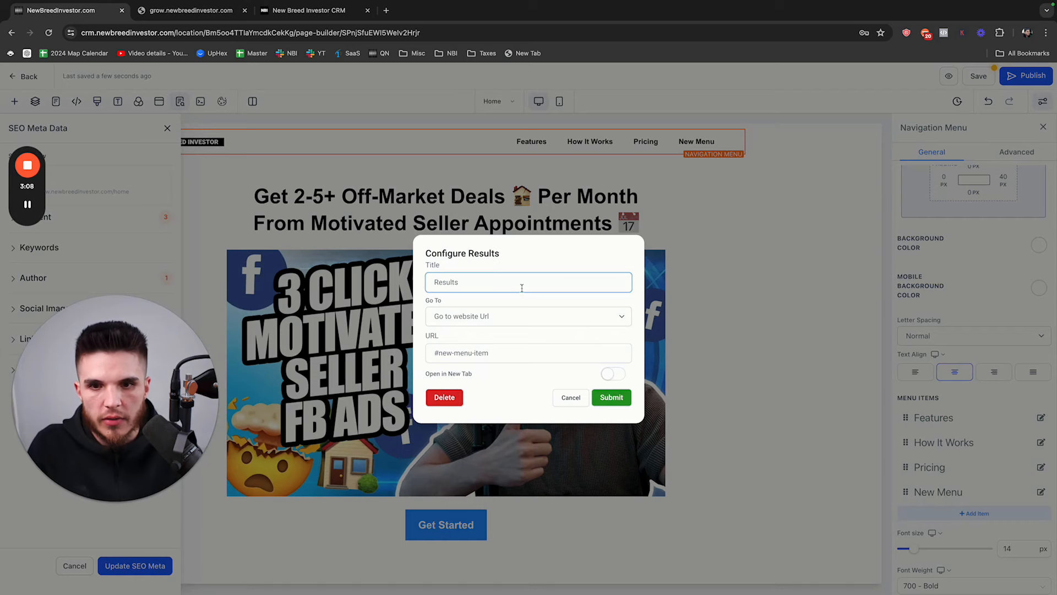
left_click(518, 317)
left_click(468, 326)
left_click(496, 352)
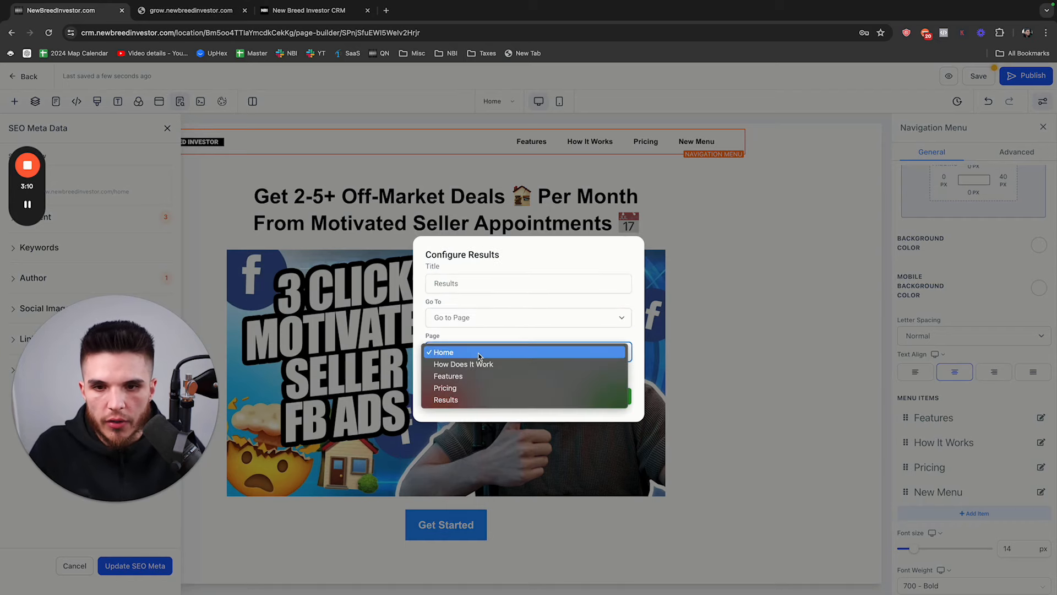
left_click(474, 400)
left_click(612, 397)
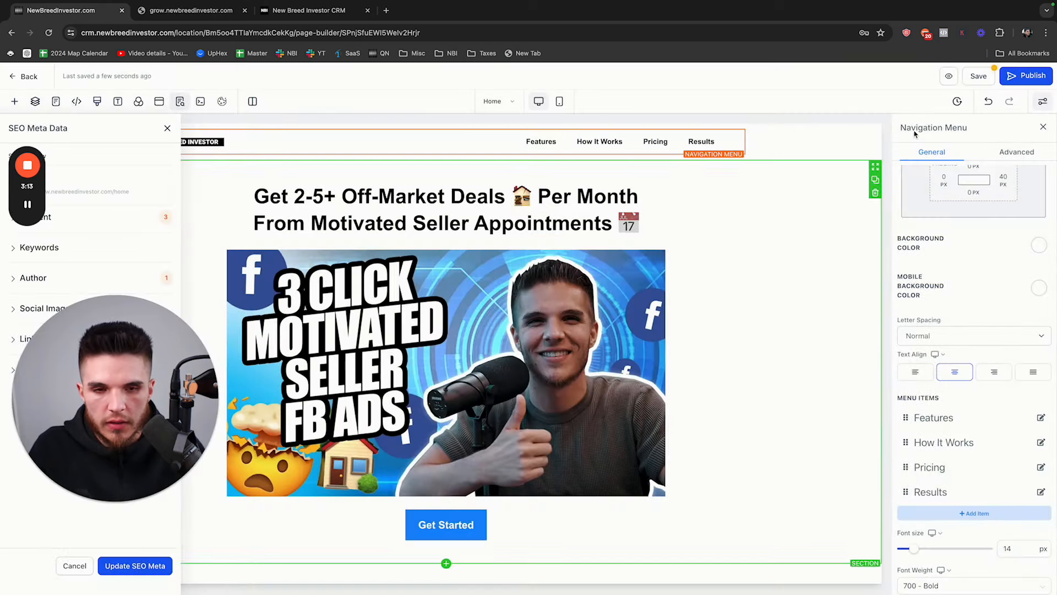
left_click(977, 77)
left_click(642, 366)
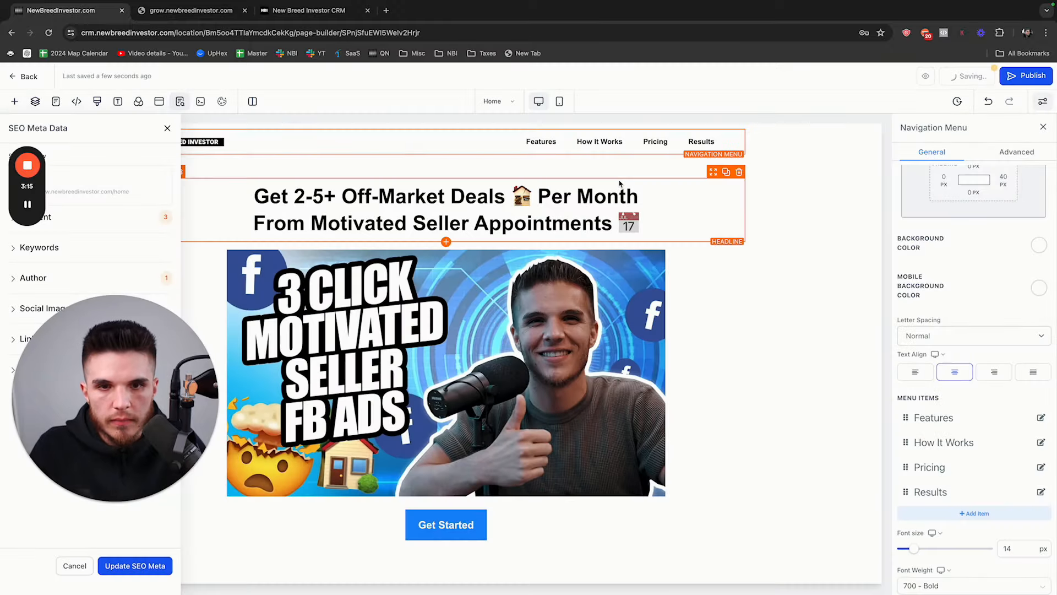
Turn off opening in a new tab for the Features and How It Works menu items.
left_click(1039, 419)
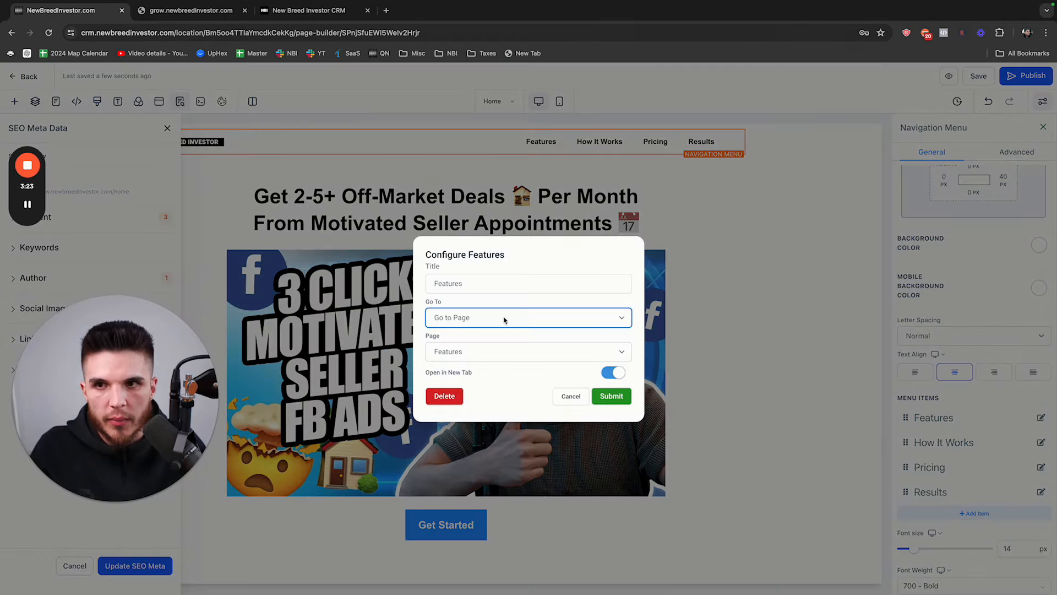
left_click(613, 373)
left_click(624, 397)
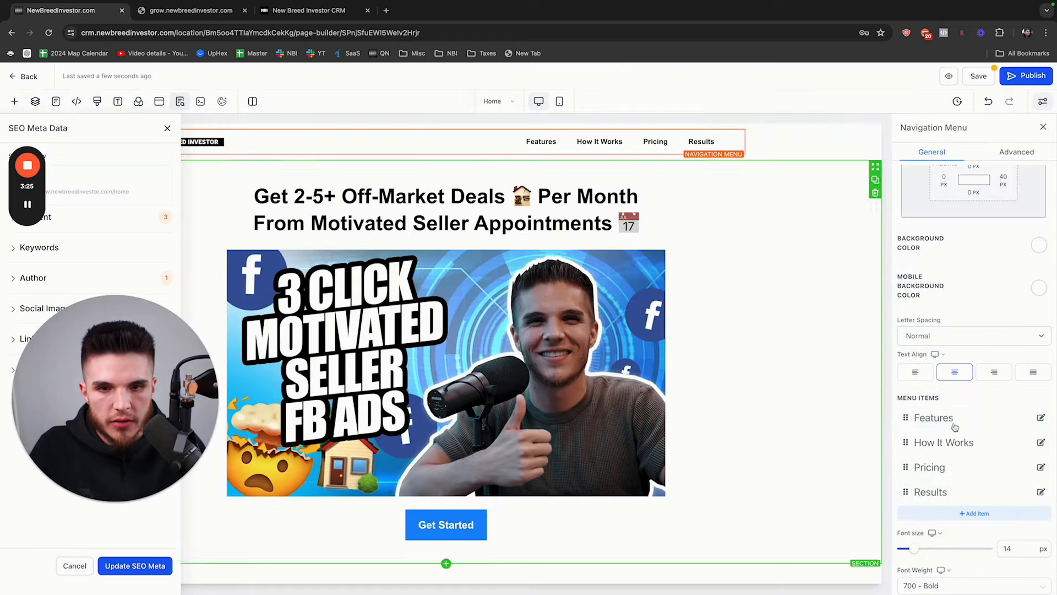
left_click(1041, 444)
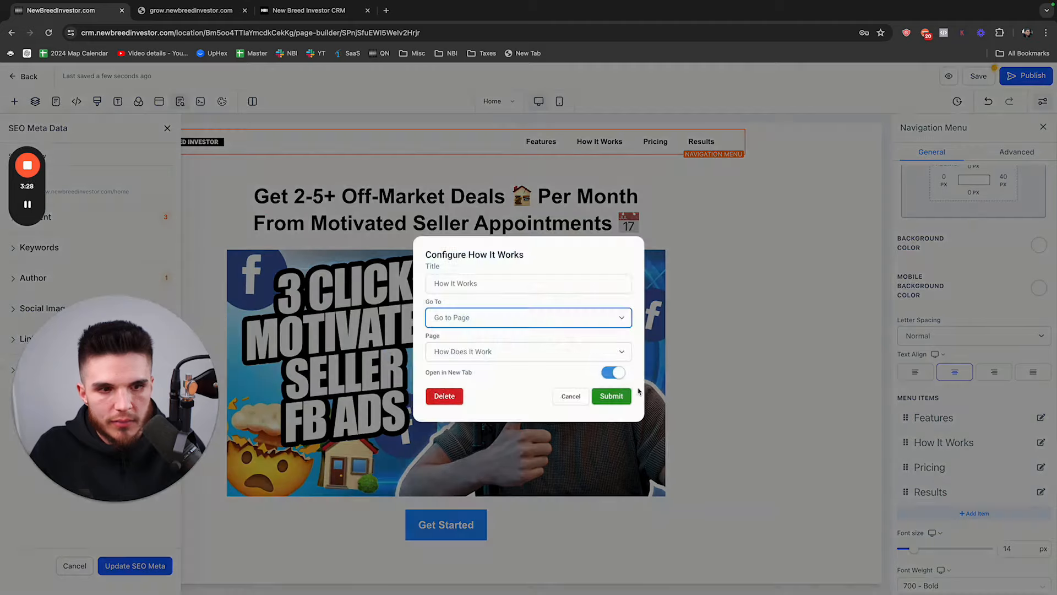
left_click(611, 373)
left_click(610, 394)
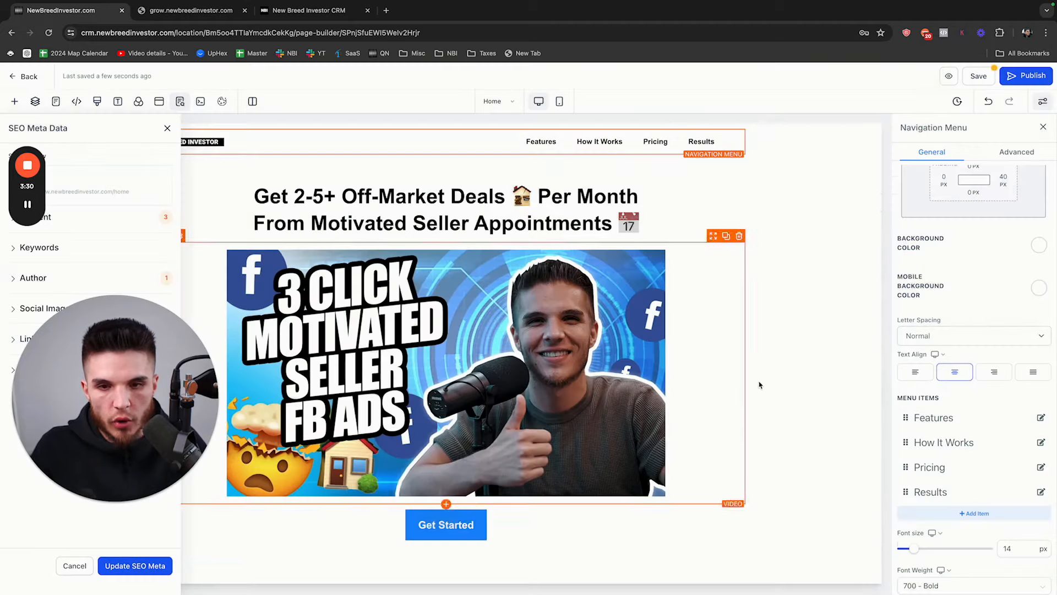
Turn off opening in a new tab for the Pricing menu item, check the Results item and save the global section change.
left_click(1041, 467)
left_click(614, 374)
left_click(611, 396)
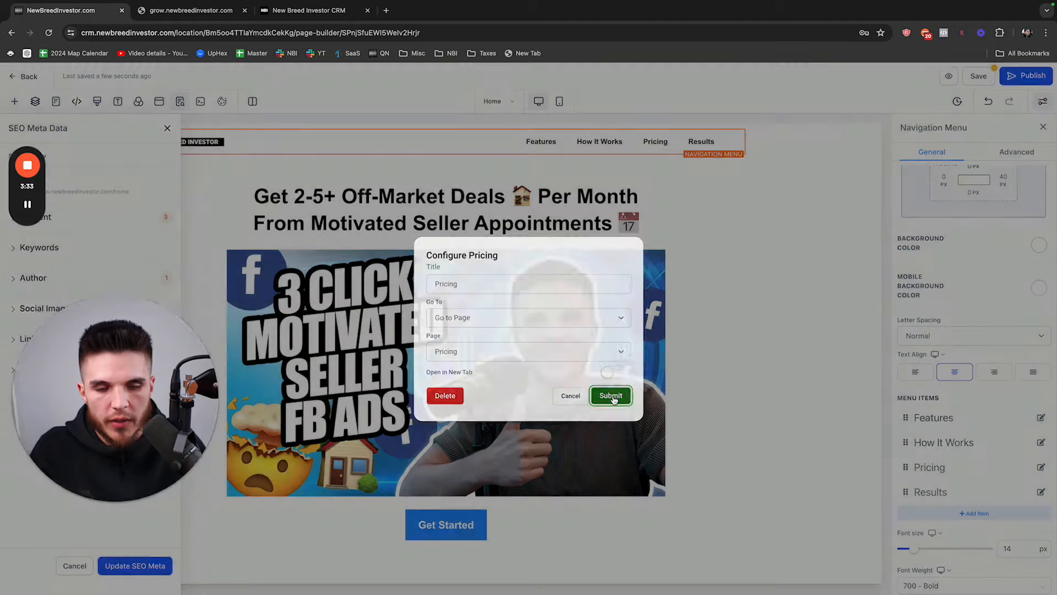
left_click(1042, 492)
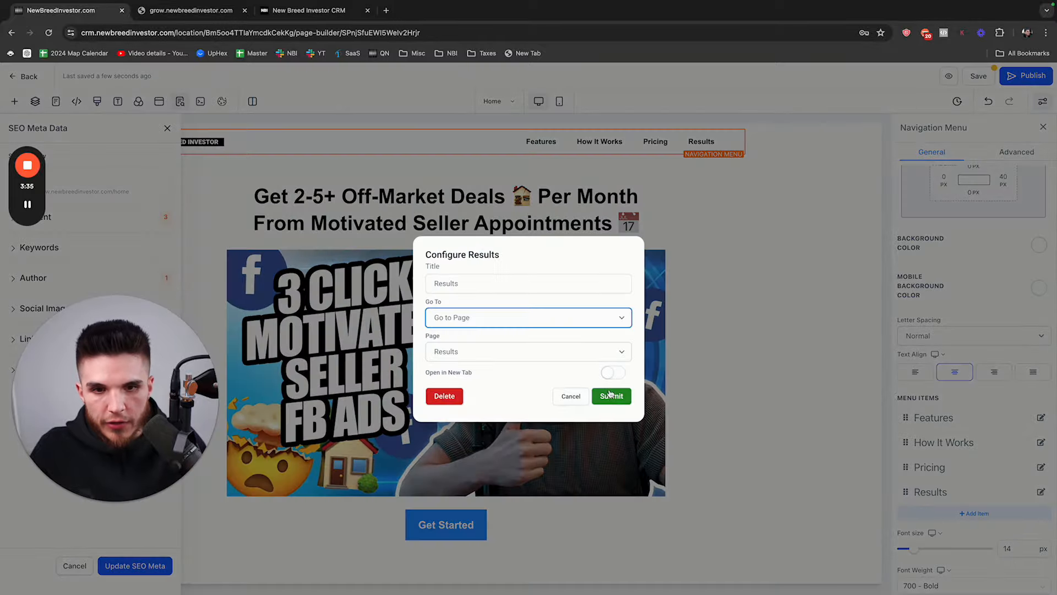
left_click(611, 395)
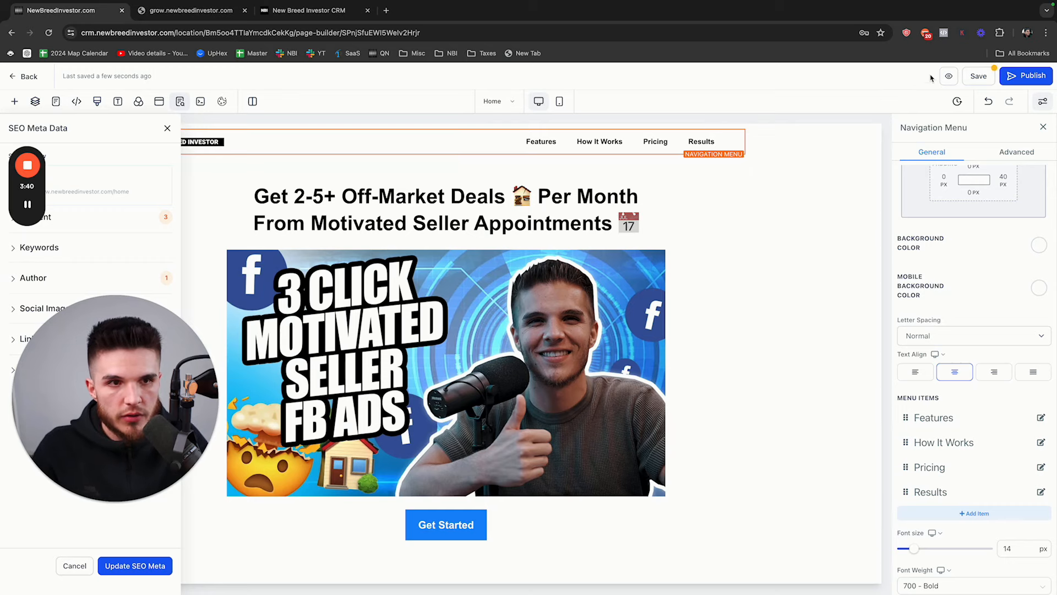
left_click(979, 75)
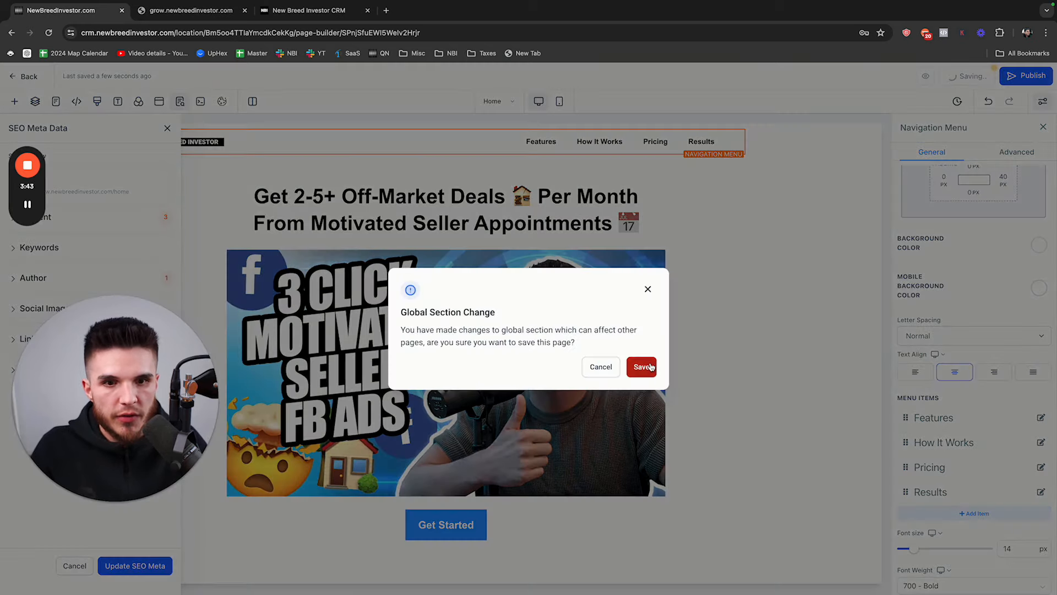
left_click(642, 367)
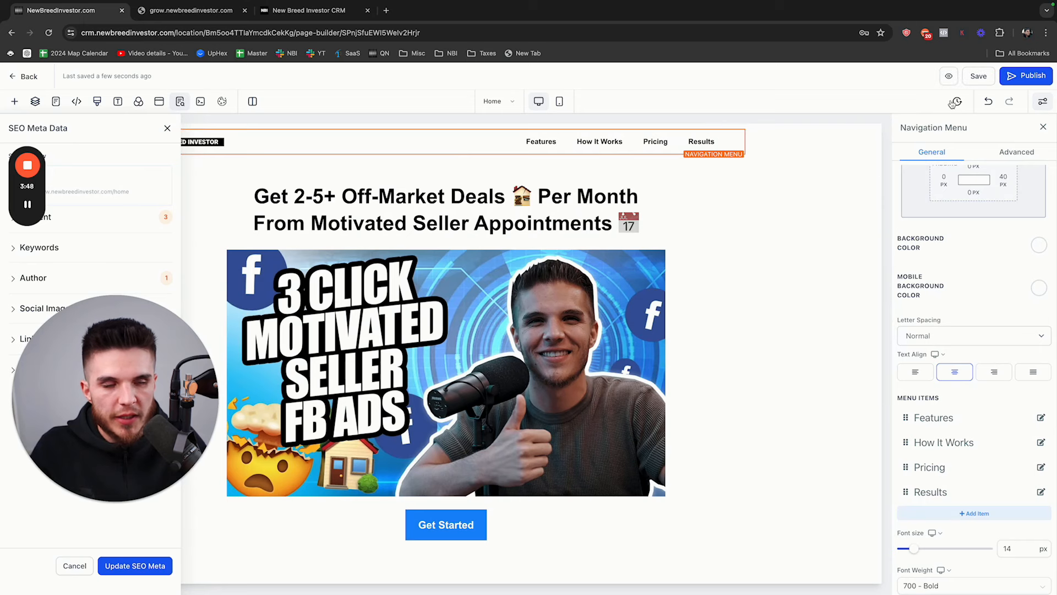
Preview the Home page and follow its Features menu link to test it.
left_click(948, 80)
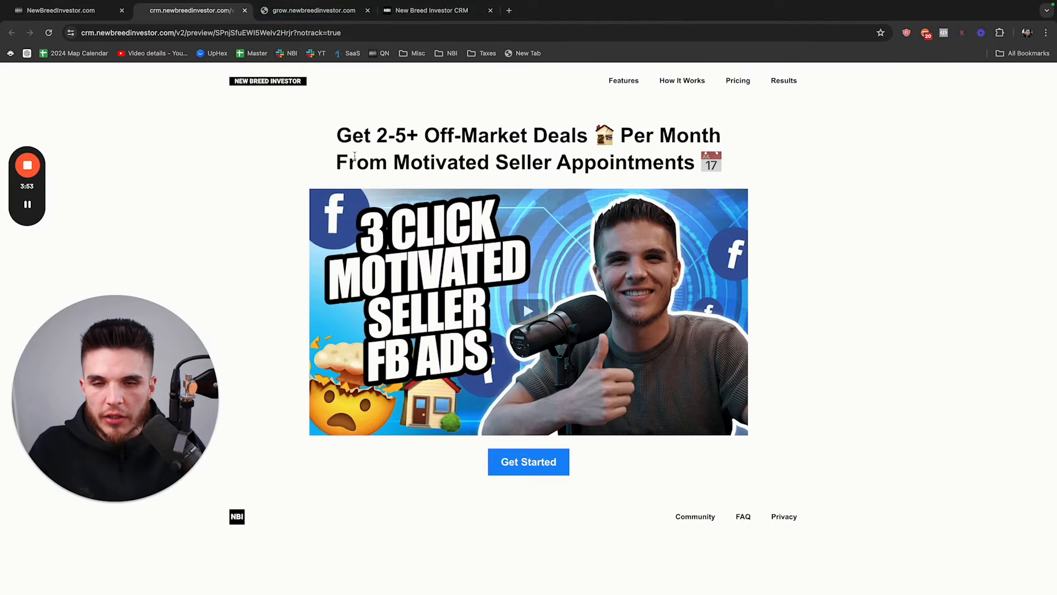
left_click(621, 87)
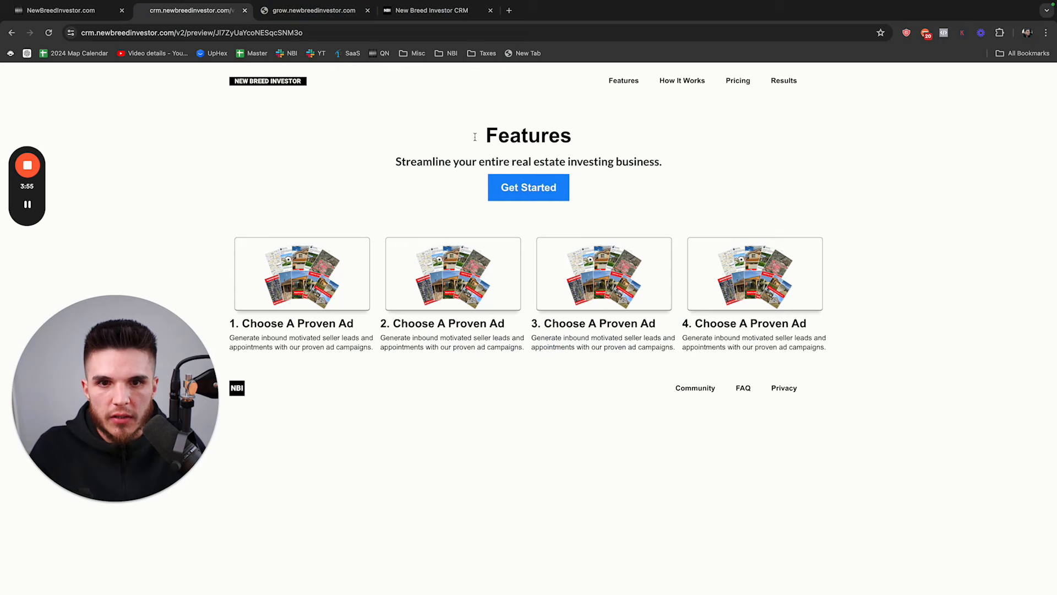
Follow the How It Works, Pricing and Results menu links in the preview and check each page's heading.
left_click_drag(451, 142, 632, 147)
left_click(675, 81)
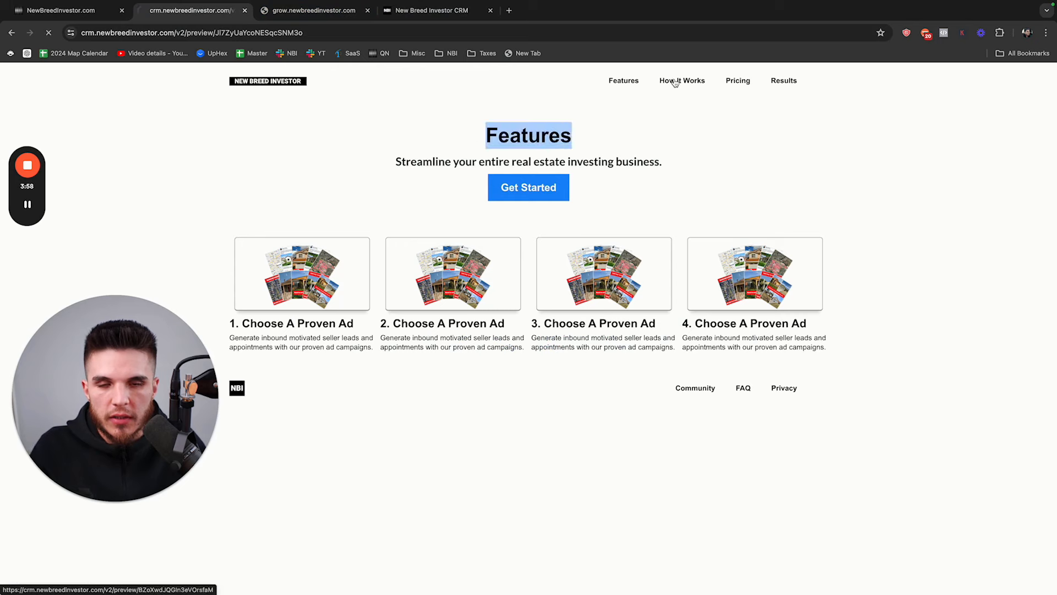
left_click_drag(450, 133, 781, 163)
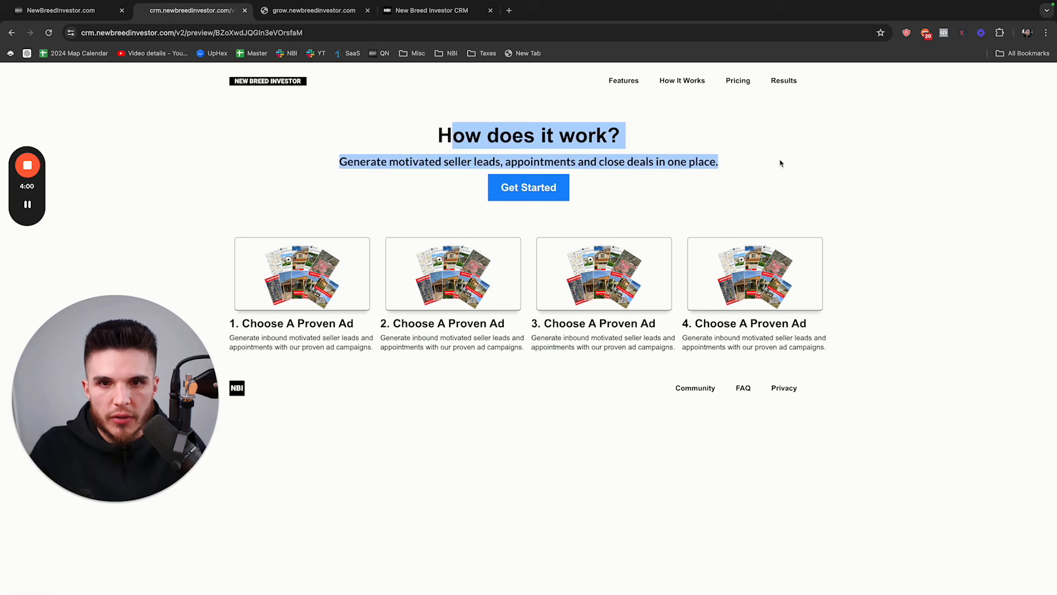
left_click(733, 85)
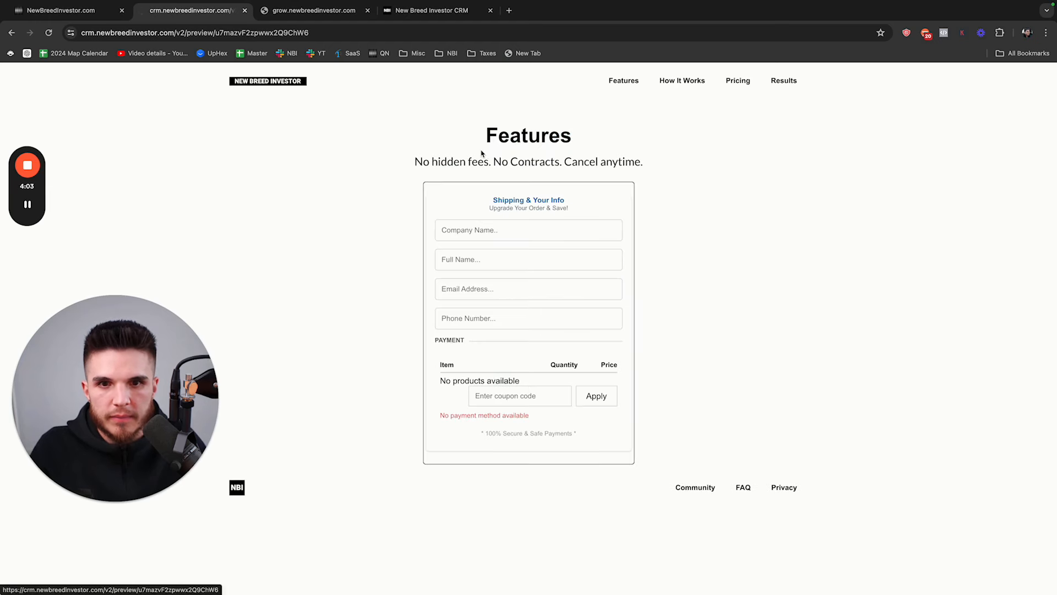
left_click_drag(485, 134, 655, 164)
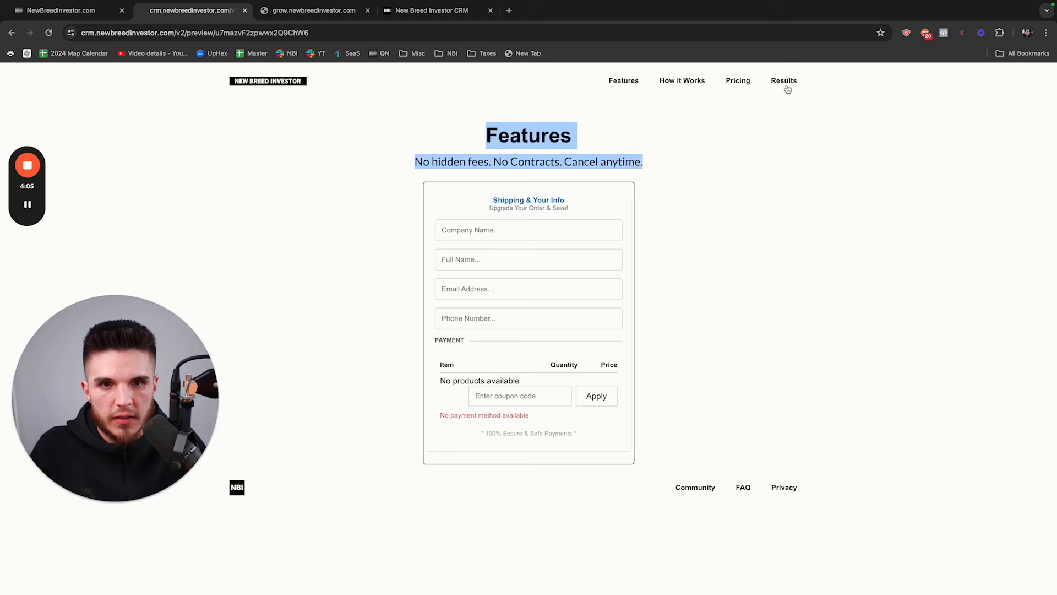
left_click_drag(479, 135, 683, 185)
left_click(701, 208)
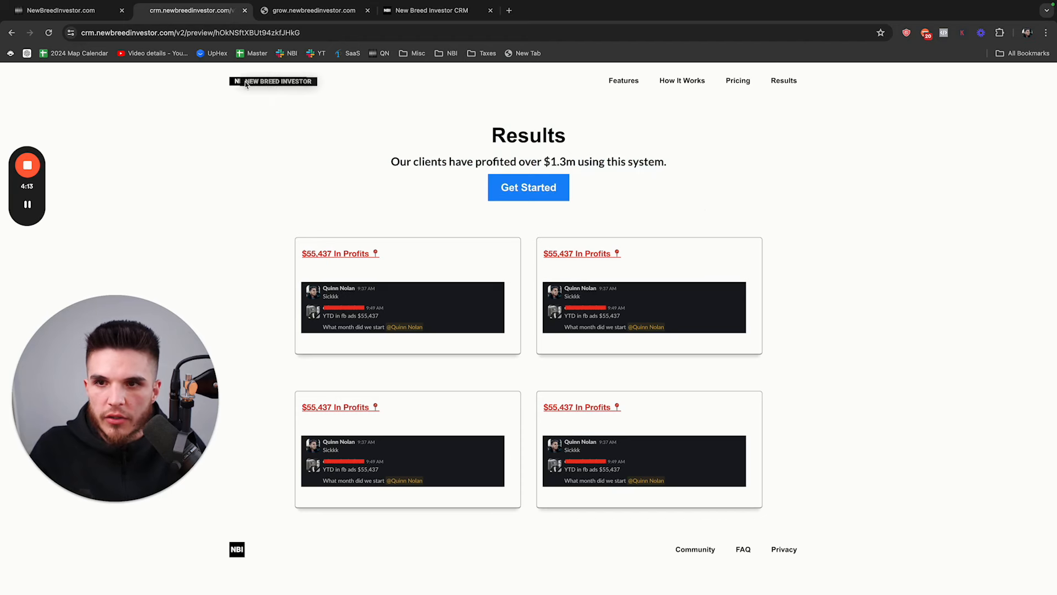
left_click(323, 16)
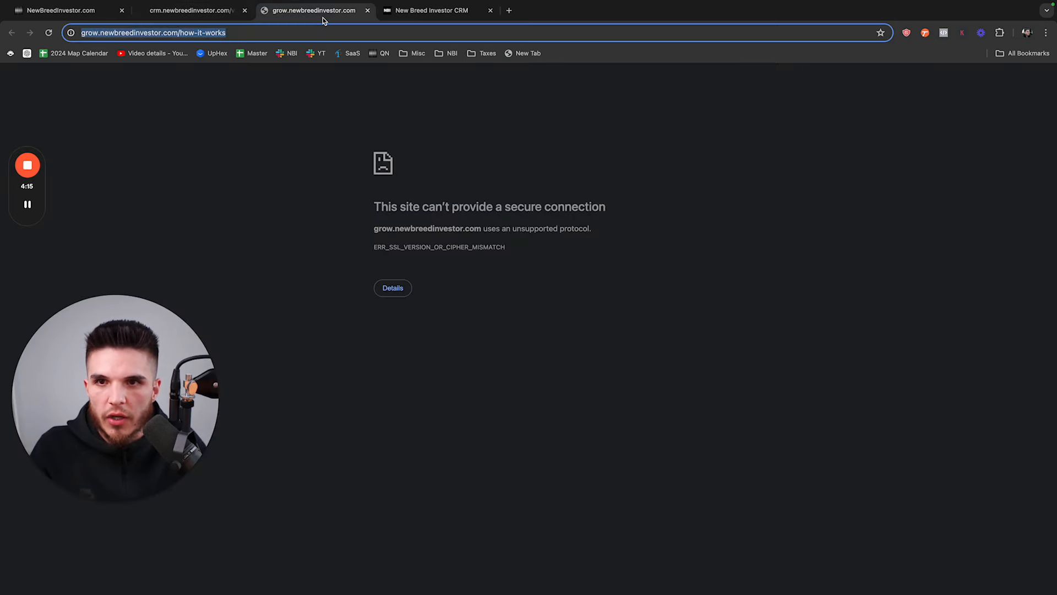
left_click(165, 16)
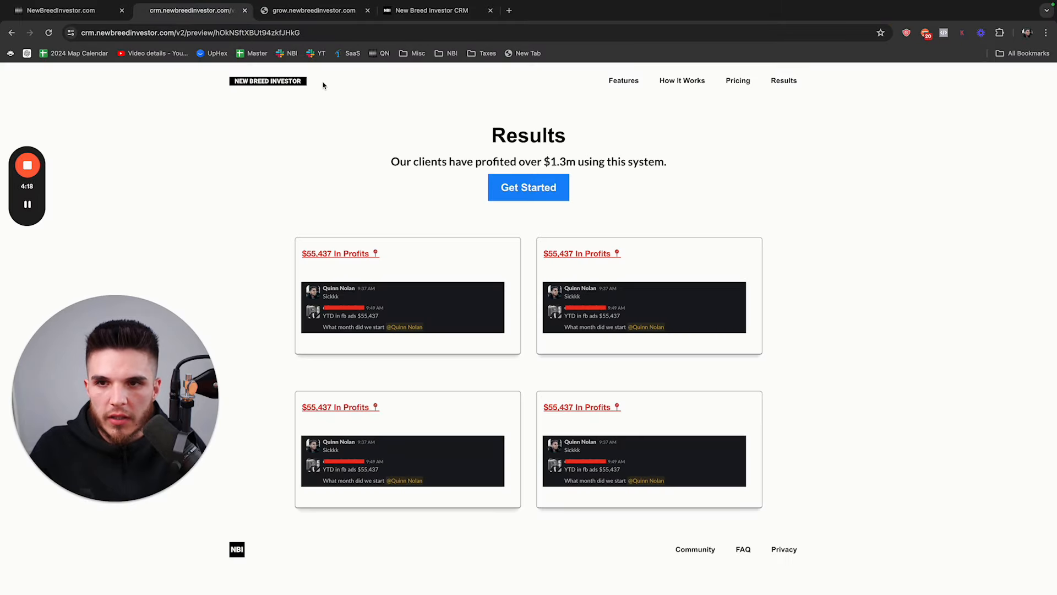
left_click(12, 33)
left_click(13, 34)
left_click(12, 33)
left_click(13, 33)
Leave the page builder for the website's page list, open the live Home page and copy its URL.
left_click(61, 10)
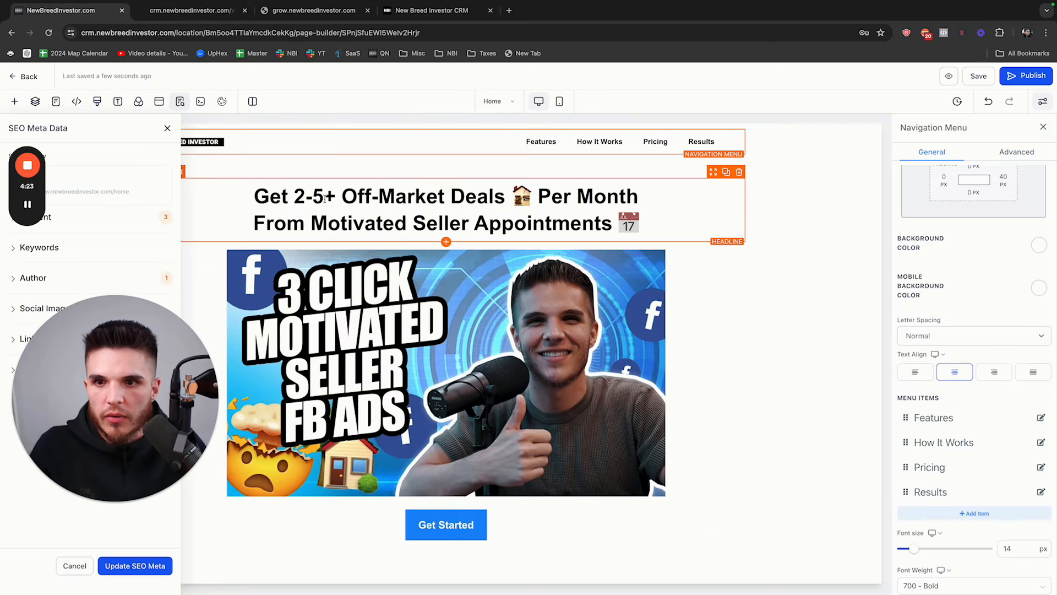
left_click(23, 77)
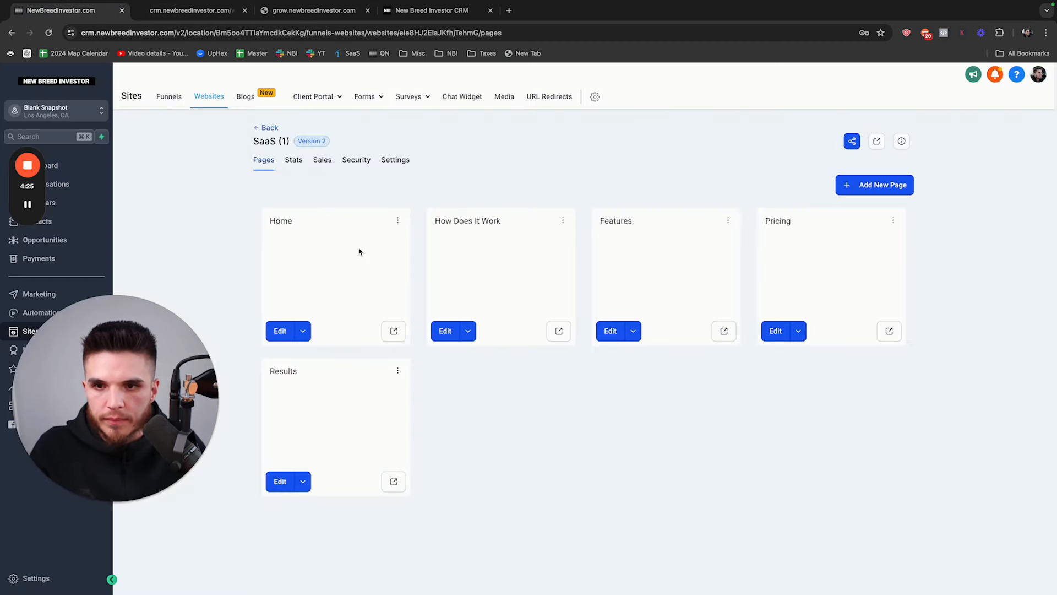
left_click(393, 330)
left_click(198, 34)
key("super+c")
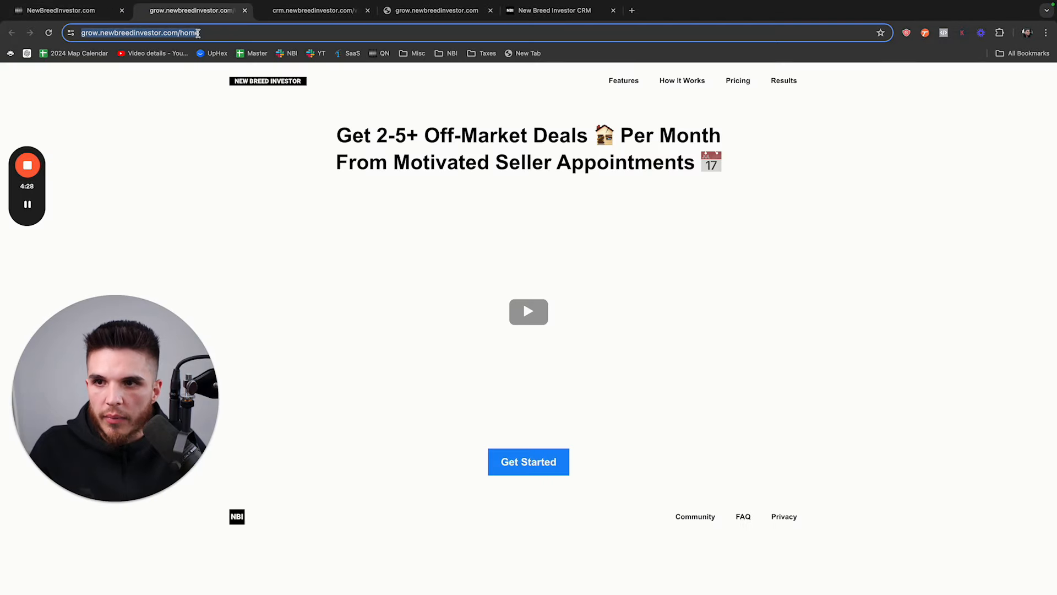
Edit the Home page and set the navigation menu's brand logo to go to website URL grow.newbreedinvestor.com/home.
left_click(102, 15)
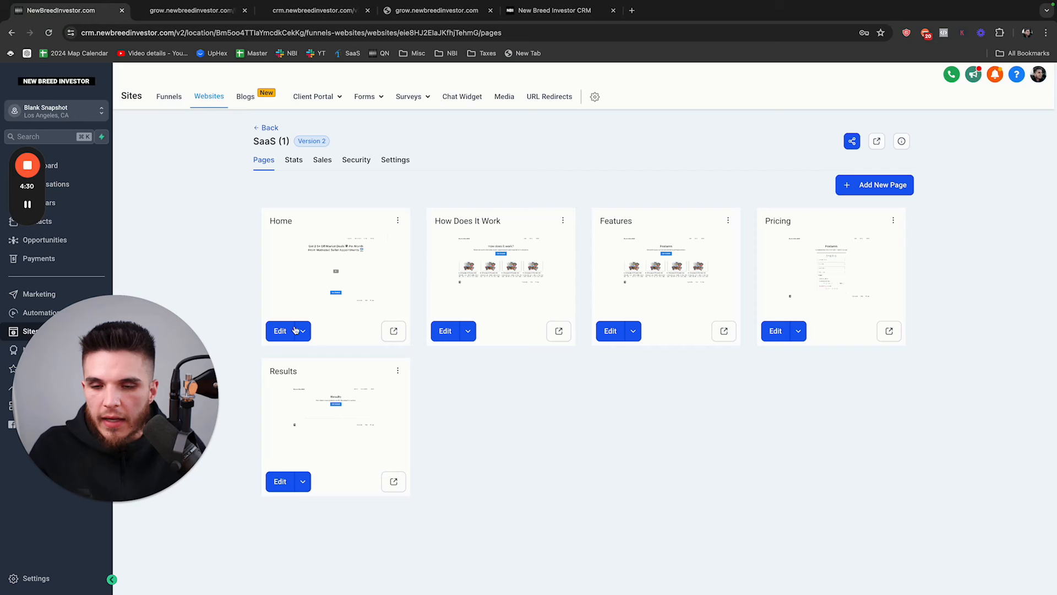
left_click(281, 336)
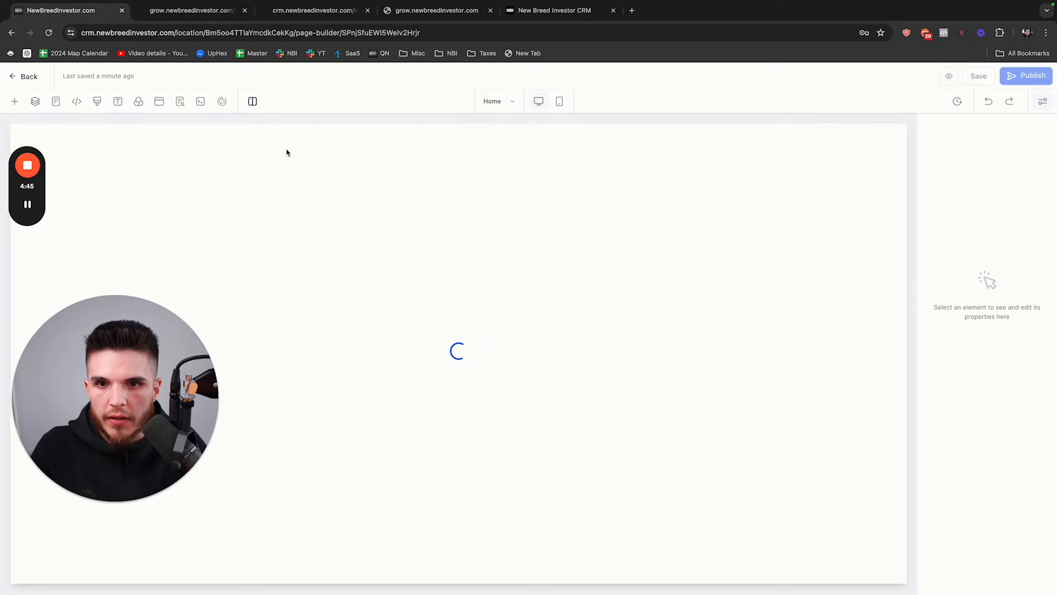
left_click(230, 144)
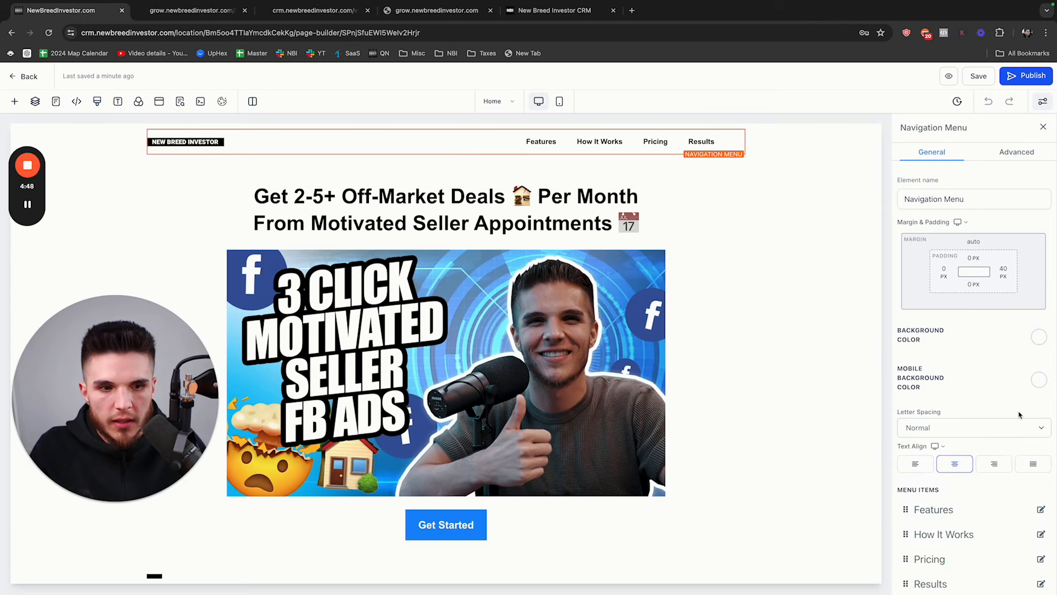
scroll(1020, 415, "down", 2)
scroll(1020, 414, "down", 15)
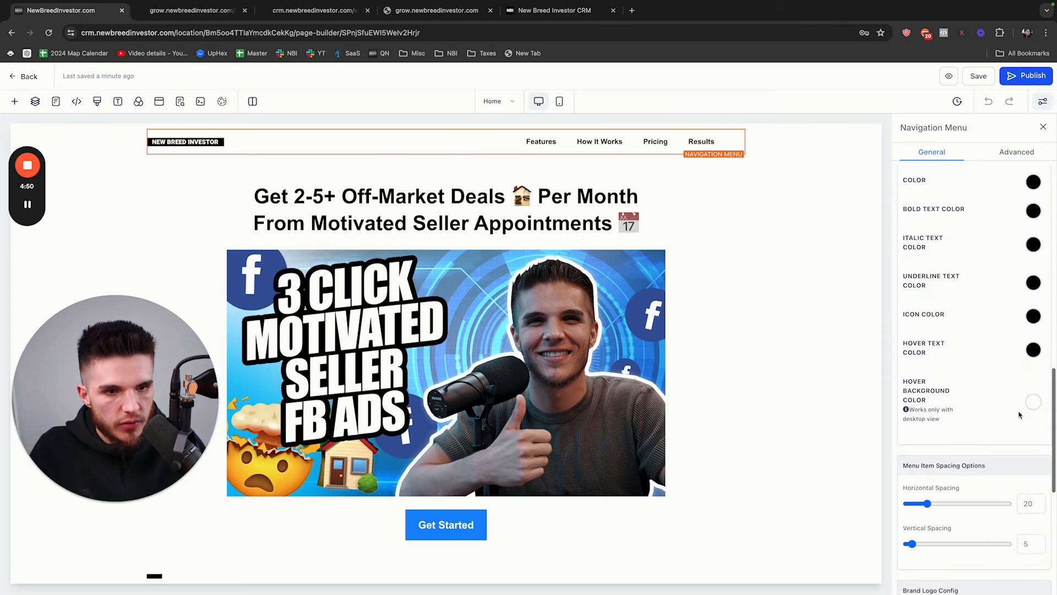
scroll(1018, 414, "down", 5)
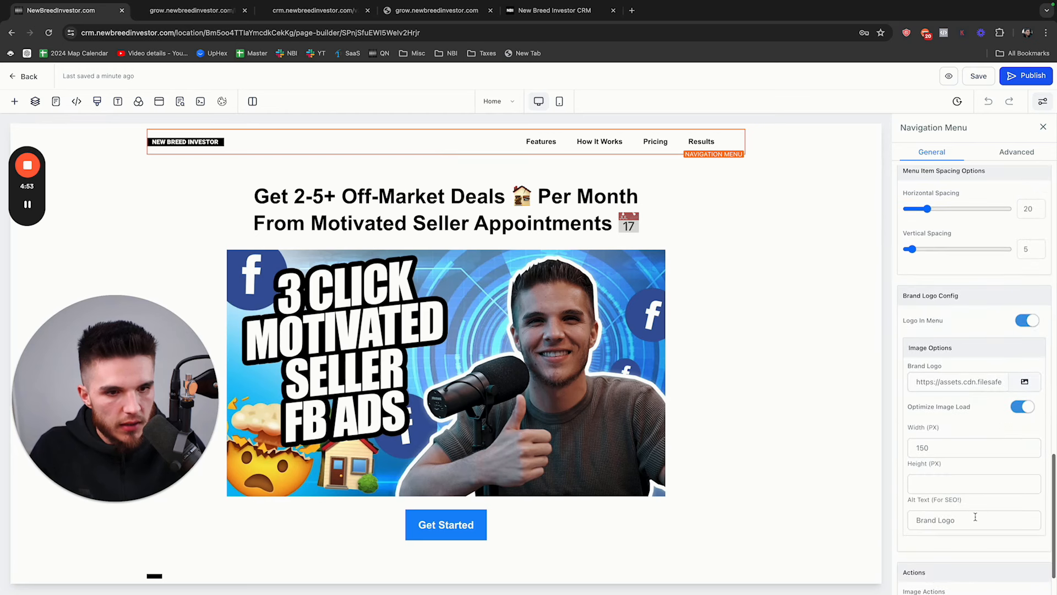
scroll(944, 384, "up", 1)
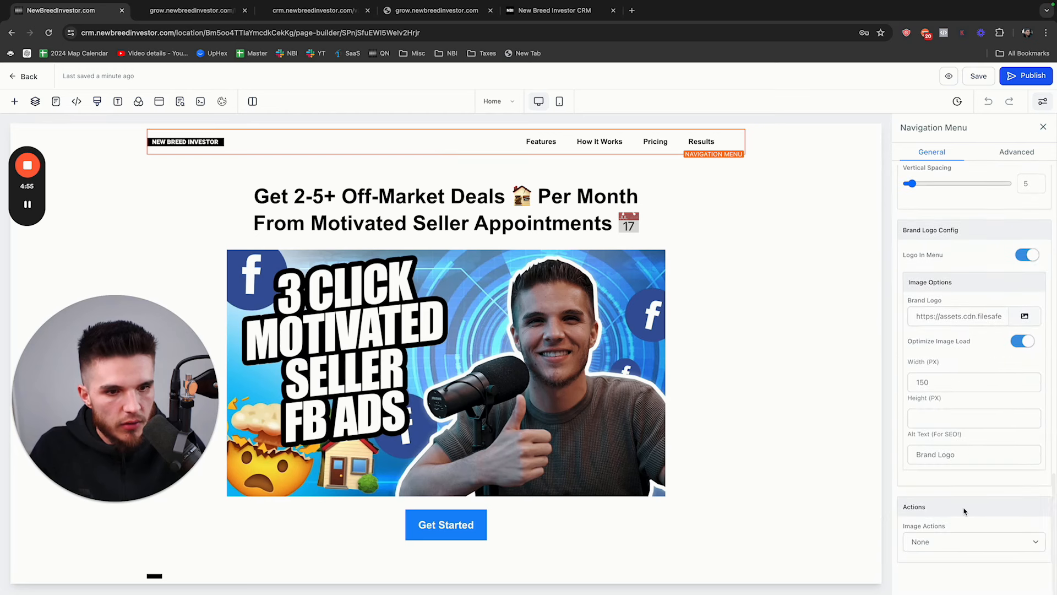
left_click(959, 542)
left_click(953, 567)
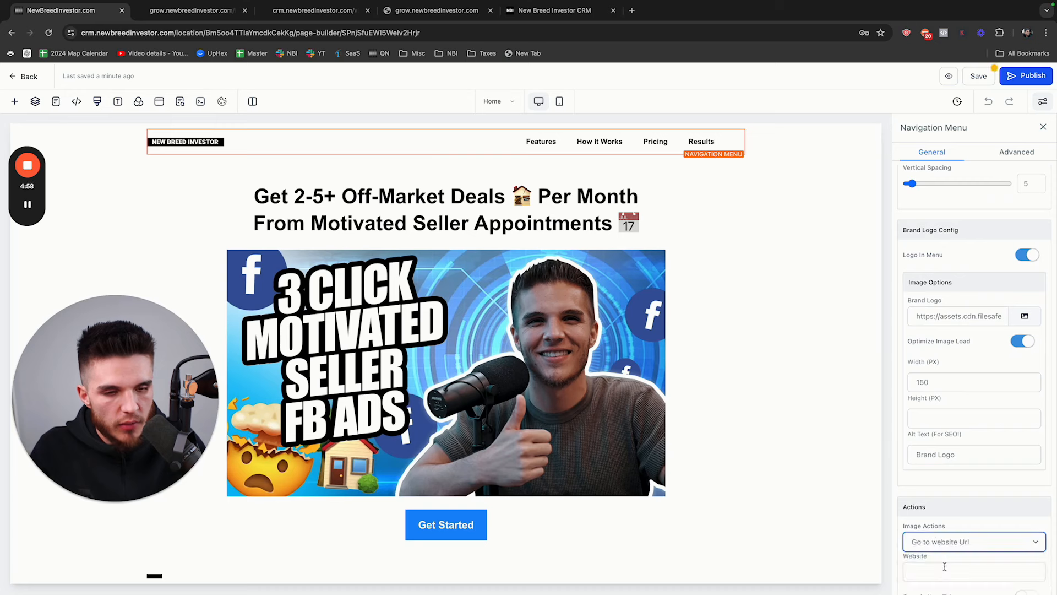
left_click(943, 571)
key("super+v")
scroll(951, 463, "down", 1)
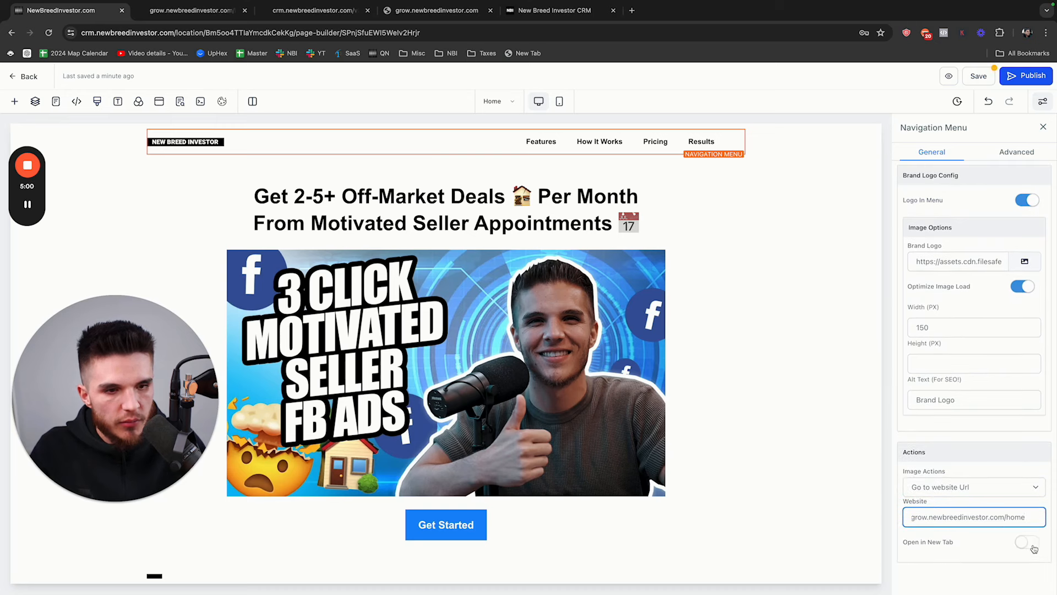
Save the global section change, publish the Home page and close the SEO meta data and navigation menu settings.
left_click(976, 74)
left_click(643, 370)
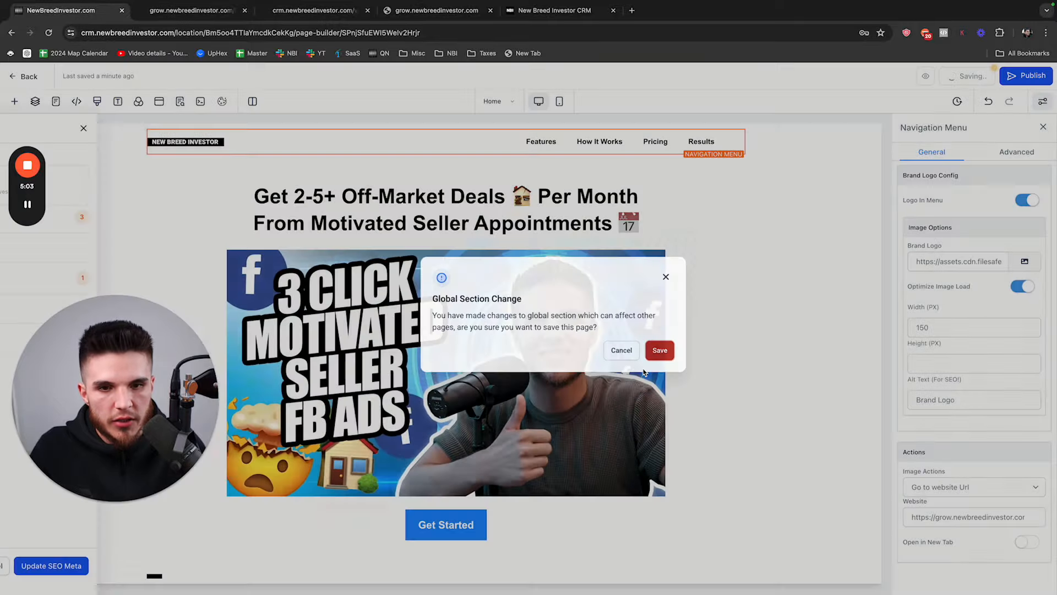
left_click(1012, 74)
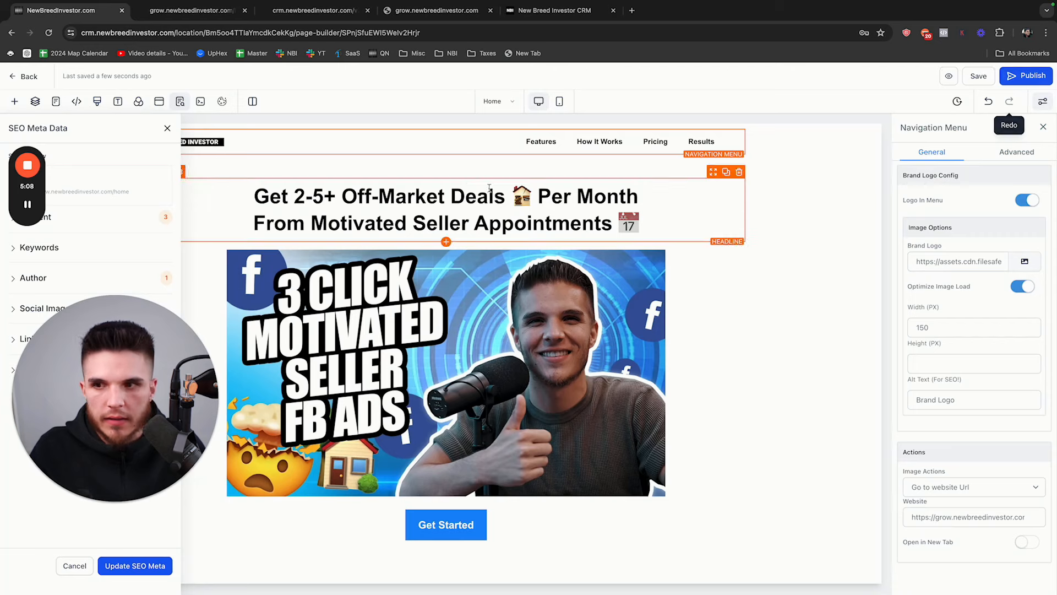
left_click(168, 128)
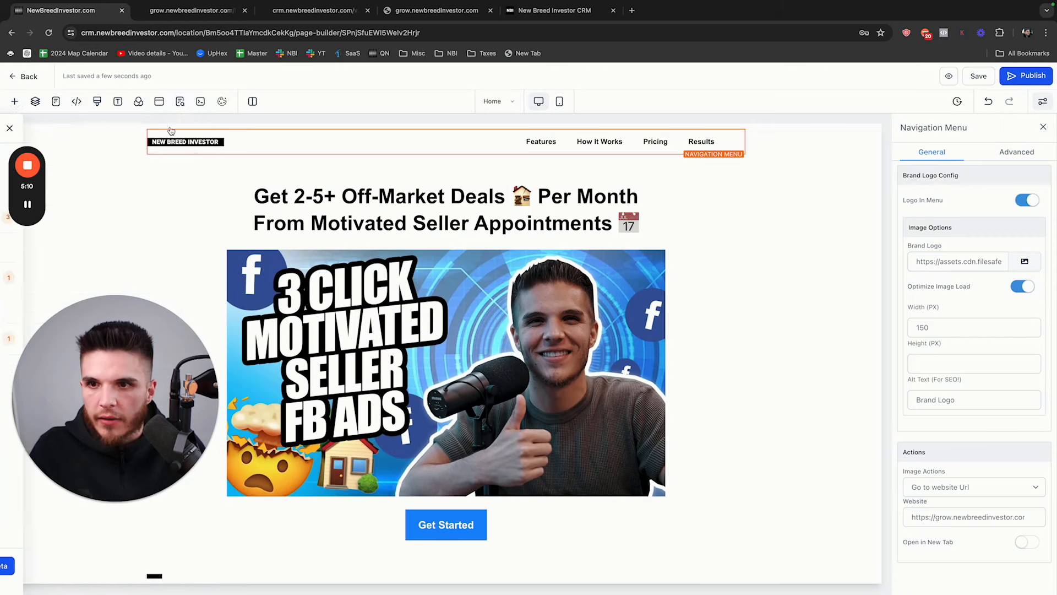
left_click(1043, 128)
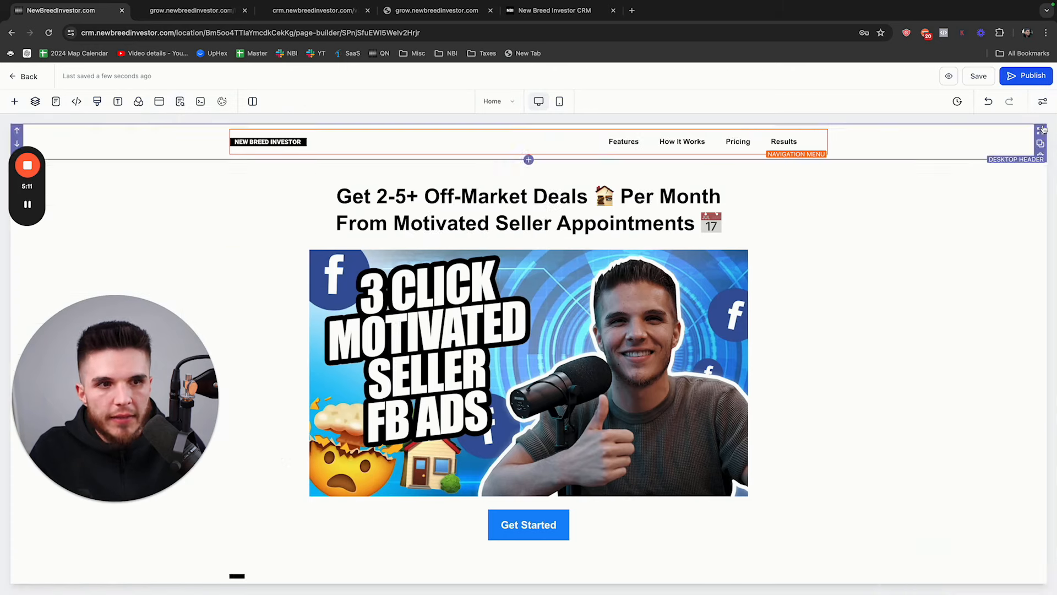
Reload the live Home page and test its Features, How It Works and Pricing menu links.
left_click(188, 10)
key("super+r")
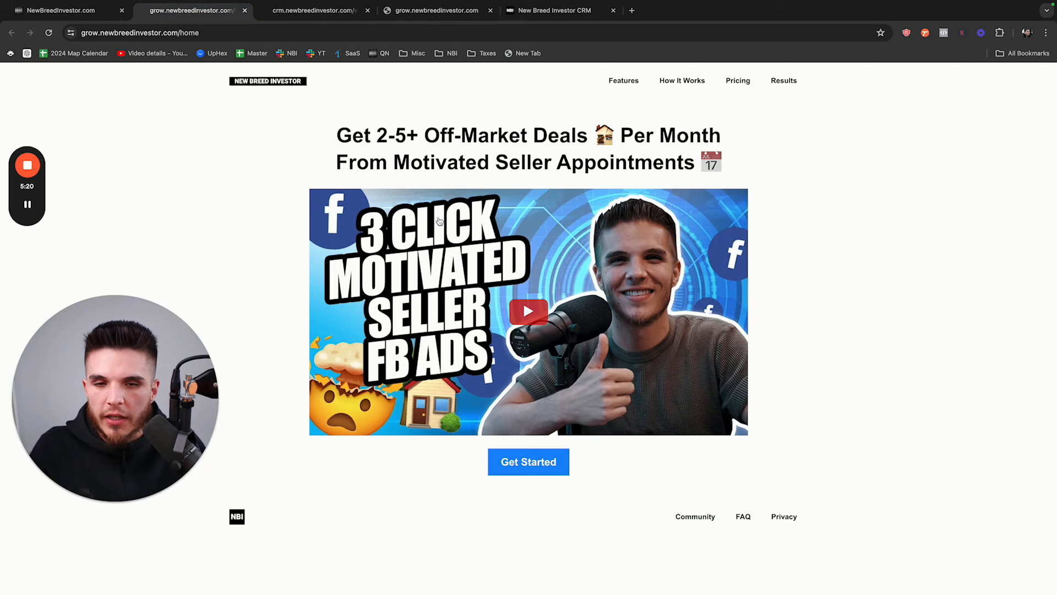
left_click(634, 82)
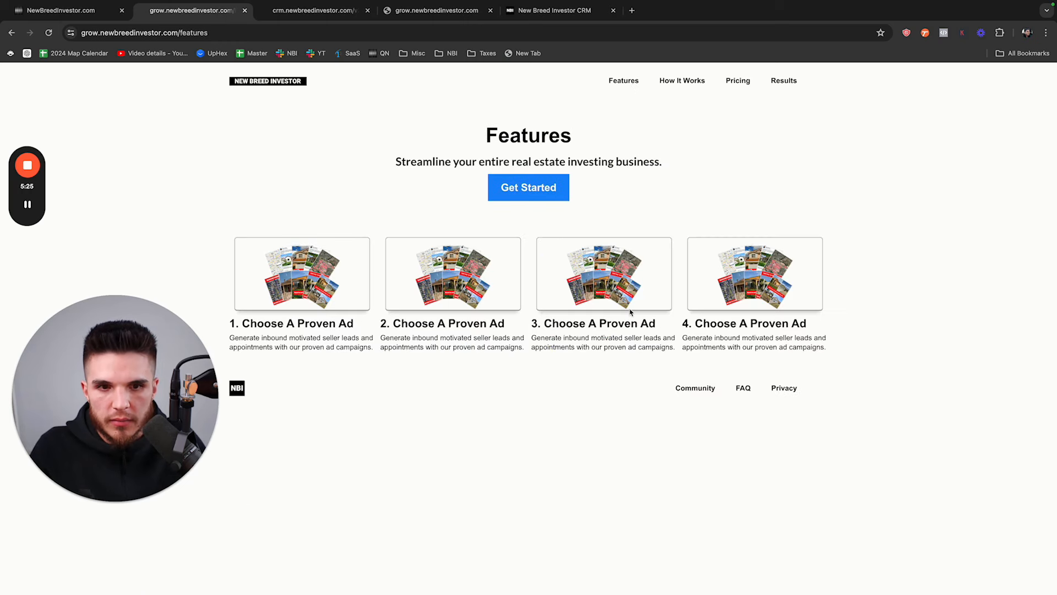
mouse_move(397, 164)
left_mouse_down()
mouse_move(665, 165)
mouse_move(404, 161)
left_mouse_up()
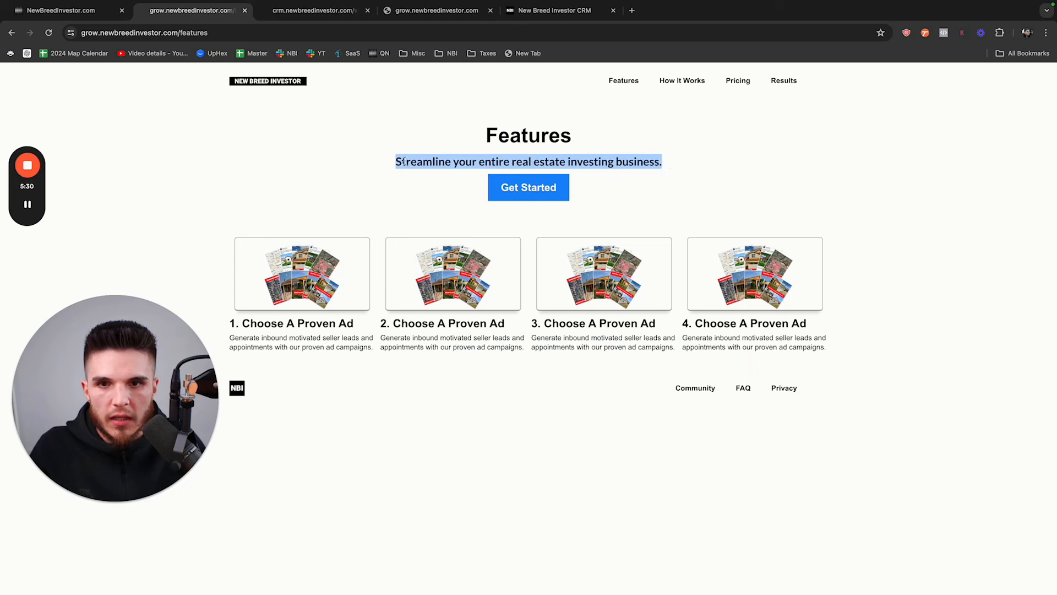
left_click(674, 87)
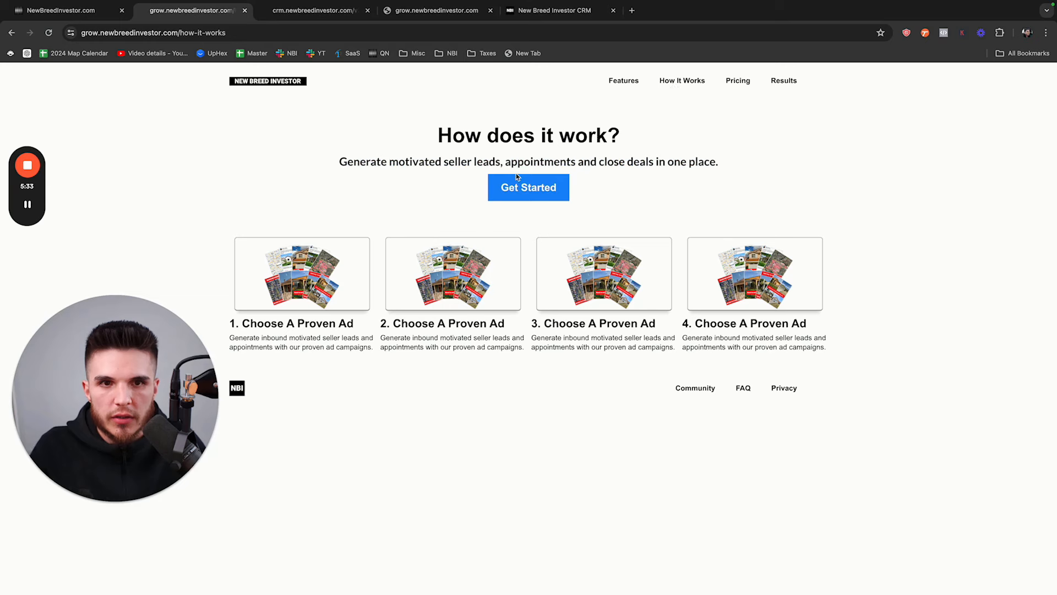
left_click_drag(723, 165, 337, 165)
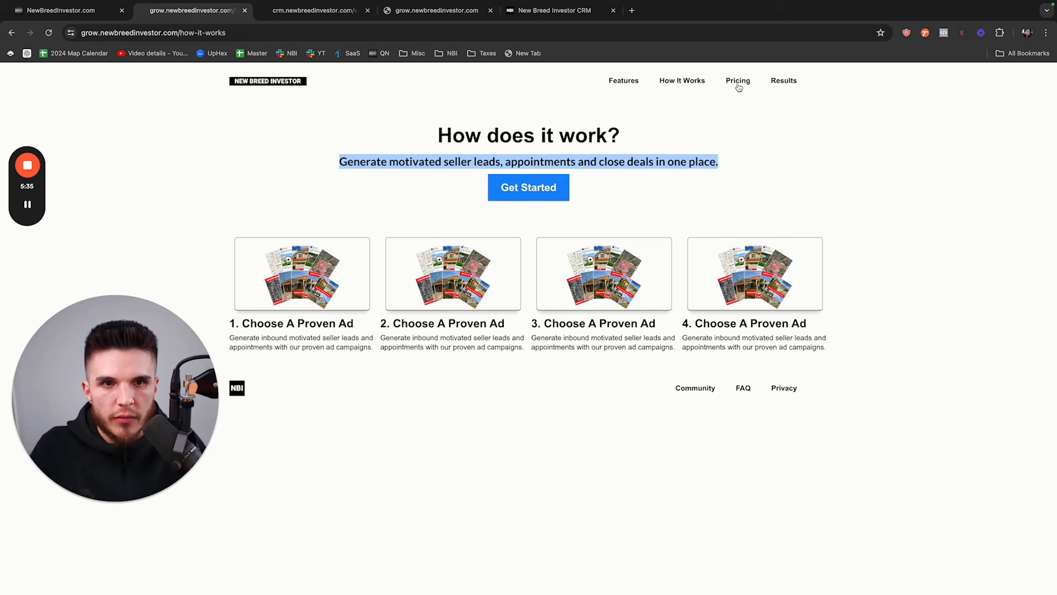
left_click(739, 86)
Check that the Pricing menu item goes to the Pricing page, resubmit it and start publishing the Home page.
key("super+1")
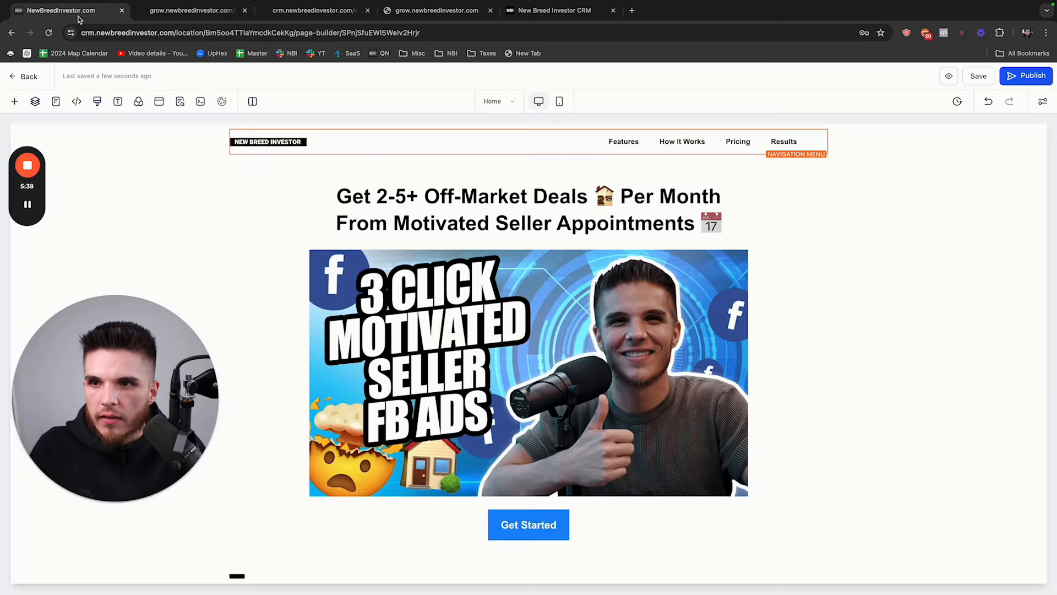
left_click(716, 147)
left_click(1040, 470)
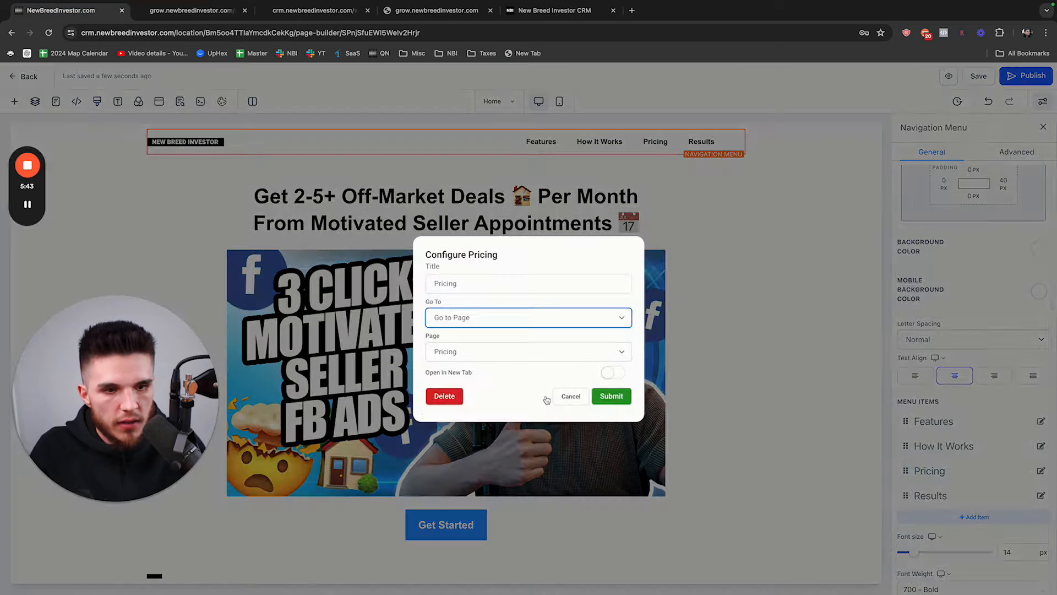
left_click(497, 357)
left_click(497, 352)
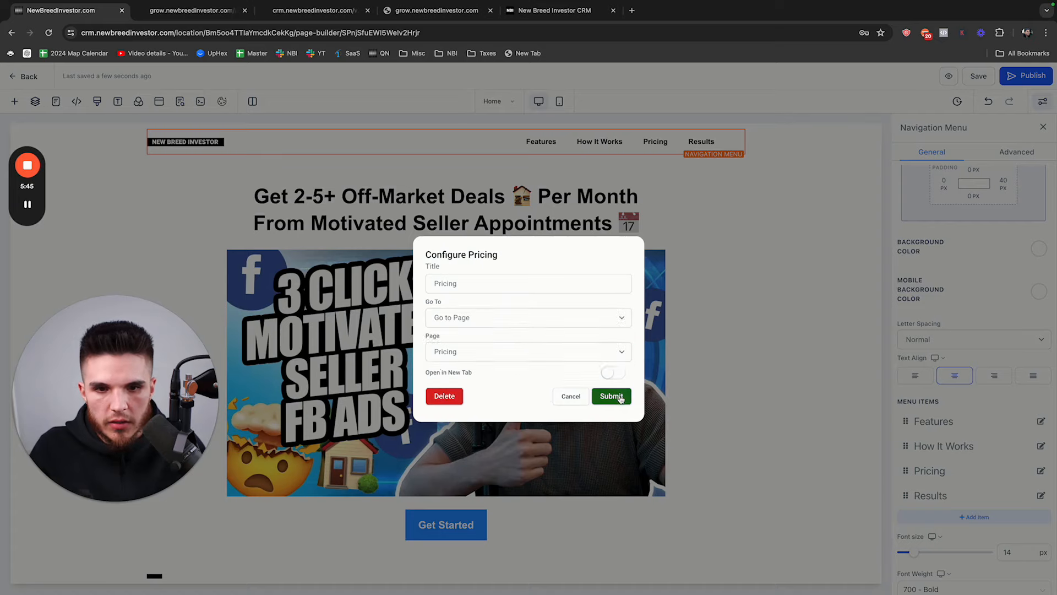
left_click(611, 396)
left_click(985, 76)
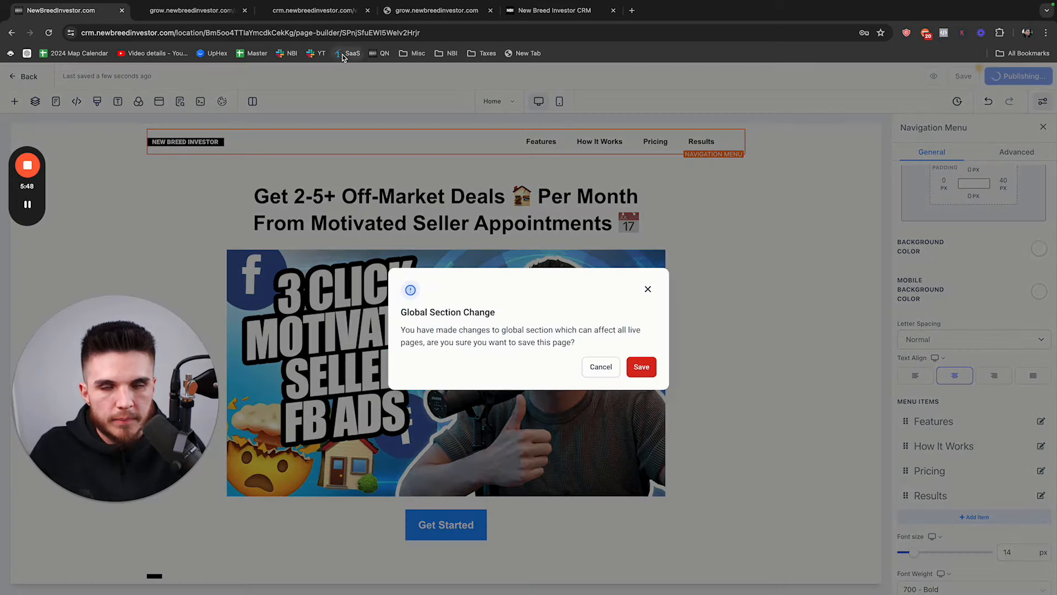
Close the leftover browser tabs holding the live Home site and the CRM page preview.
left_click(314, 10)
left_click(428, 16)
left_click(193, 11)
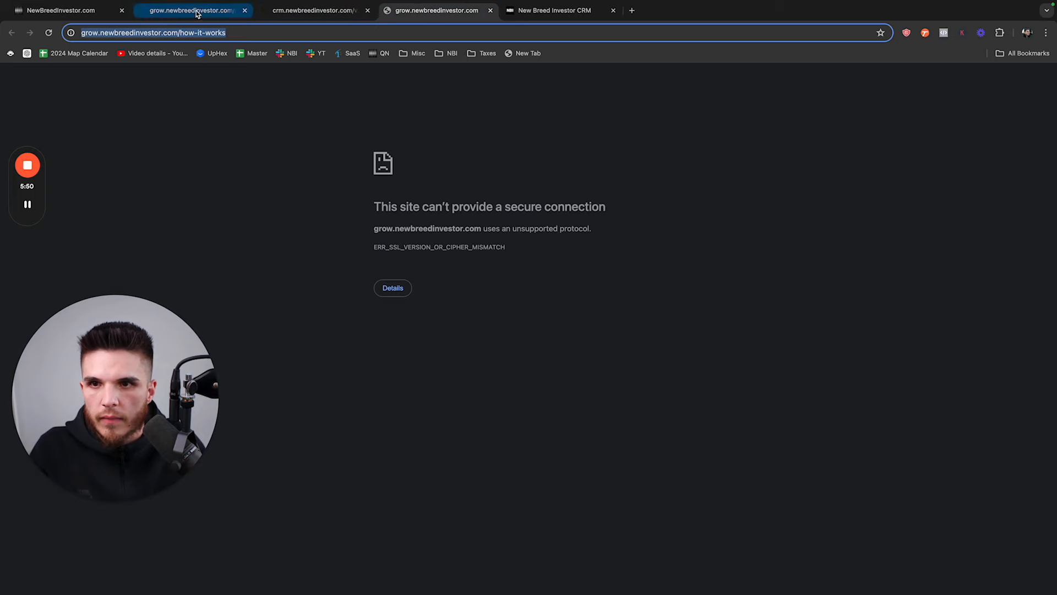
left_click(244, 10)
left_click(245, 9)
Confirm saving the global section change for all live pages and return to the website's page list.
left_click(79, 14)
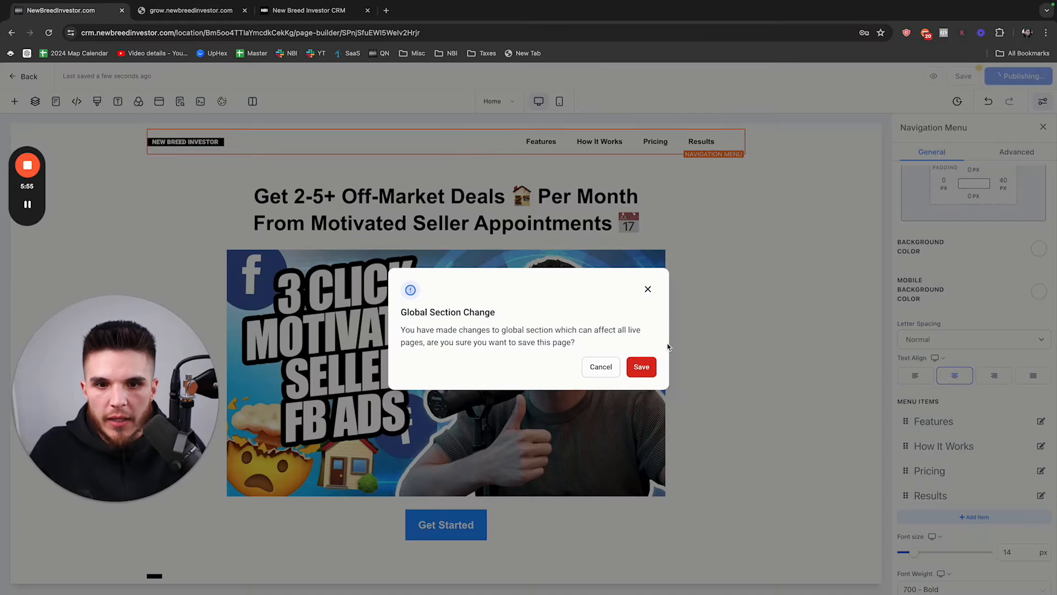
left_click(640, 367)
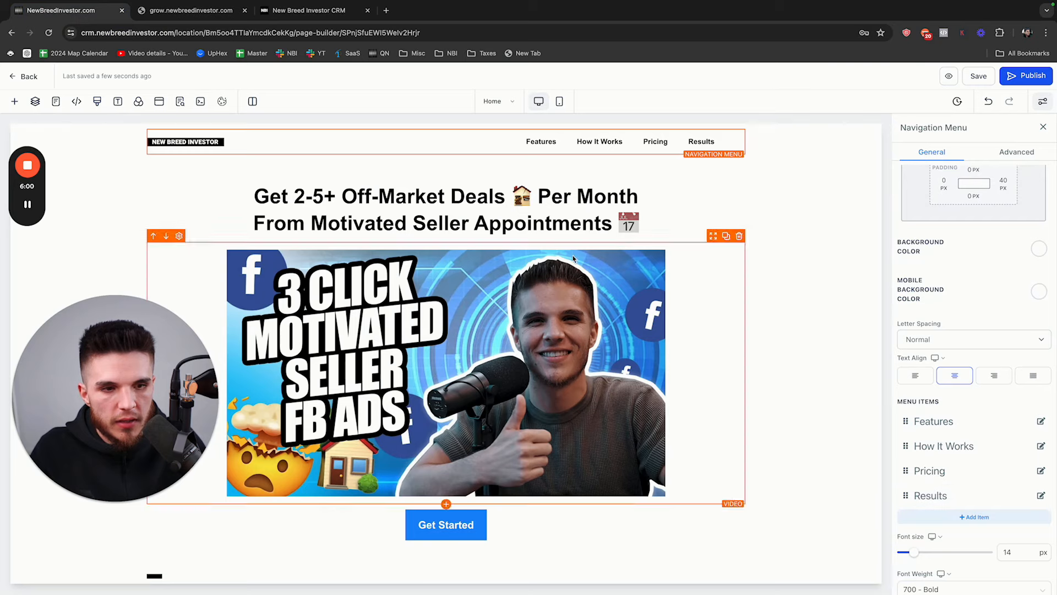
left_click(29, 77)
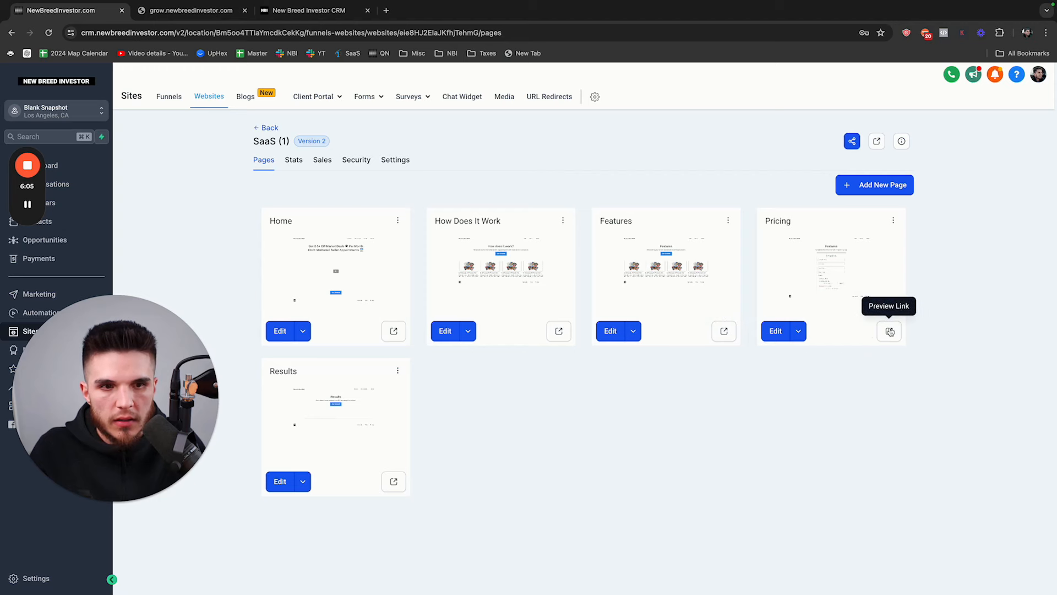
Check the Pricing page's live preview, close it, and set the page's path to /pricing.
left_click(890, 331)
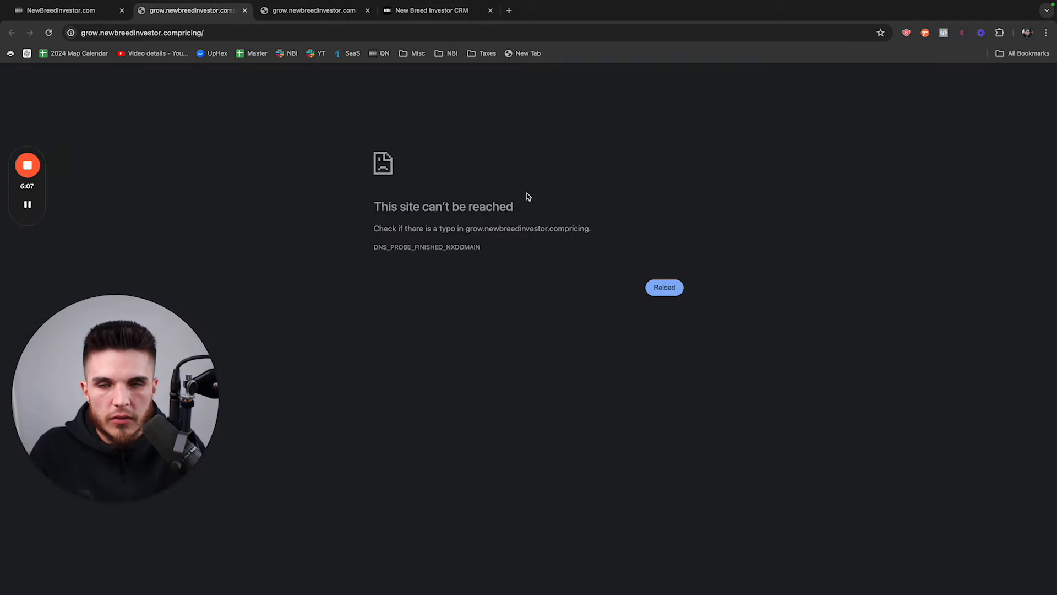
left_click(244, 11)
left_click(893, 222)
left_click(886, 149)
left_click(411, 373)
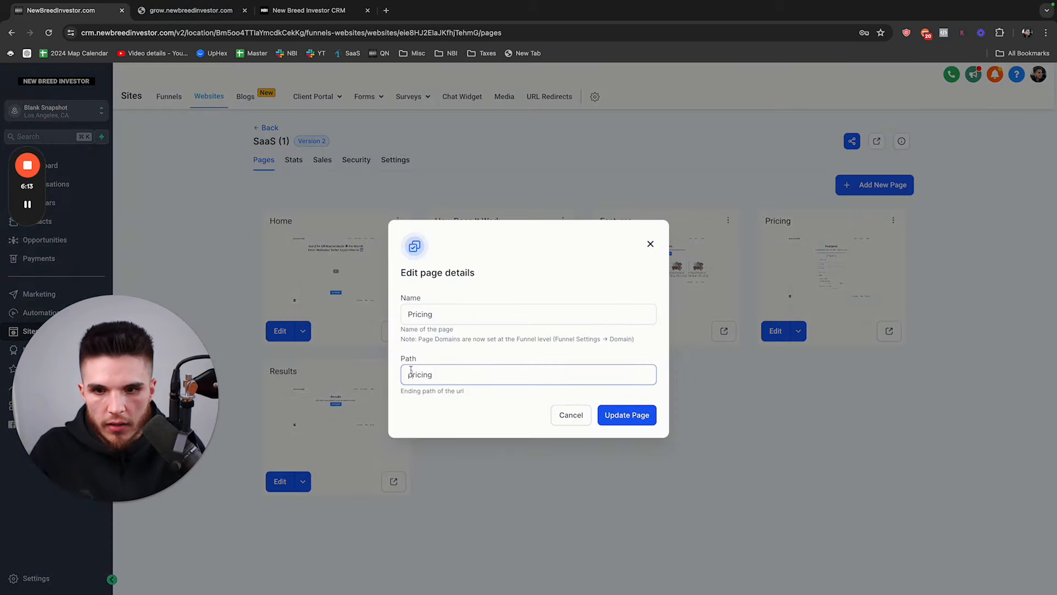
left_click(617, 418)
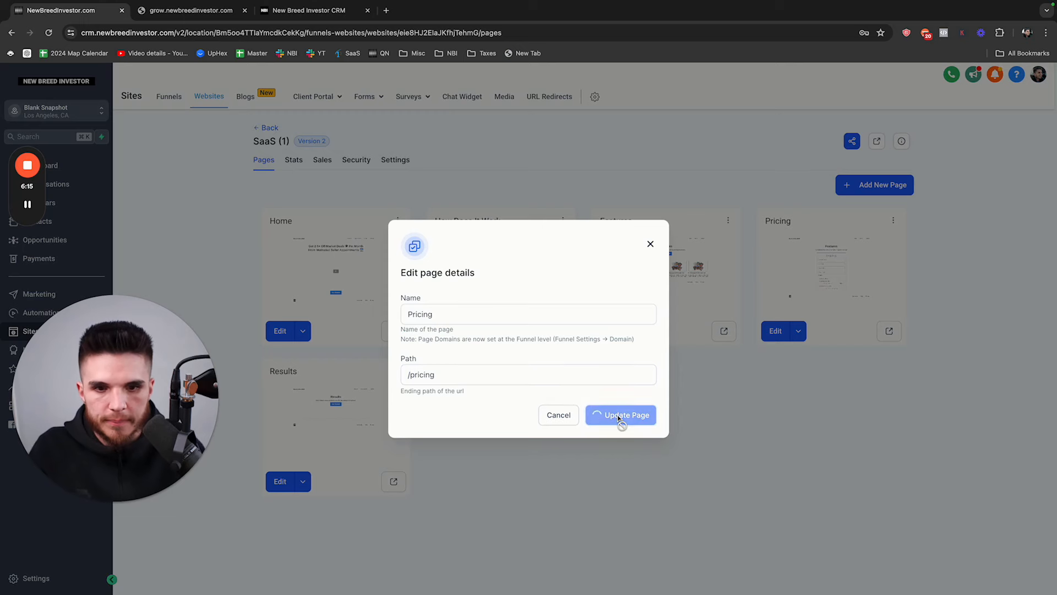
left_click(413, 376)
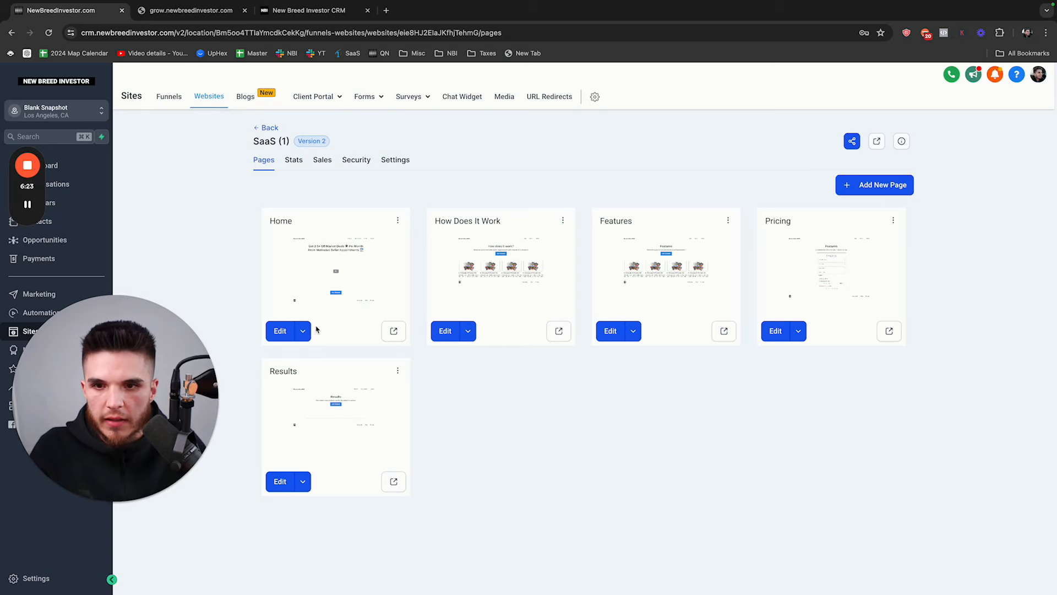
Preview the live Home page, test its Pricing and Results menu links, and close the preview.
left_click(394, 331)
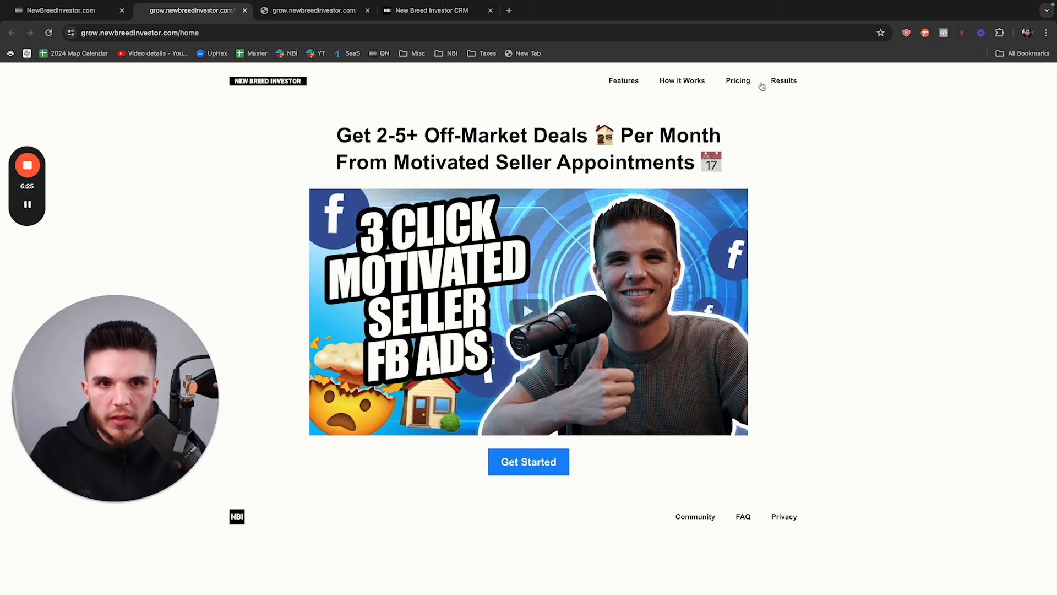
left_click(745, 84)
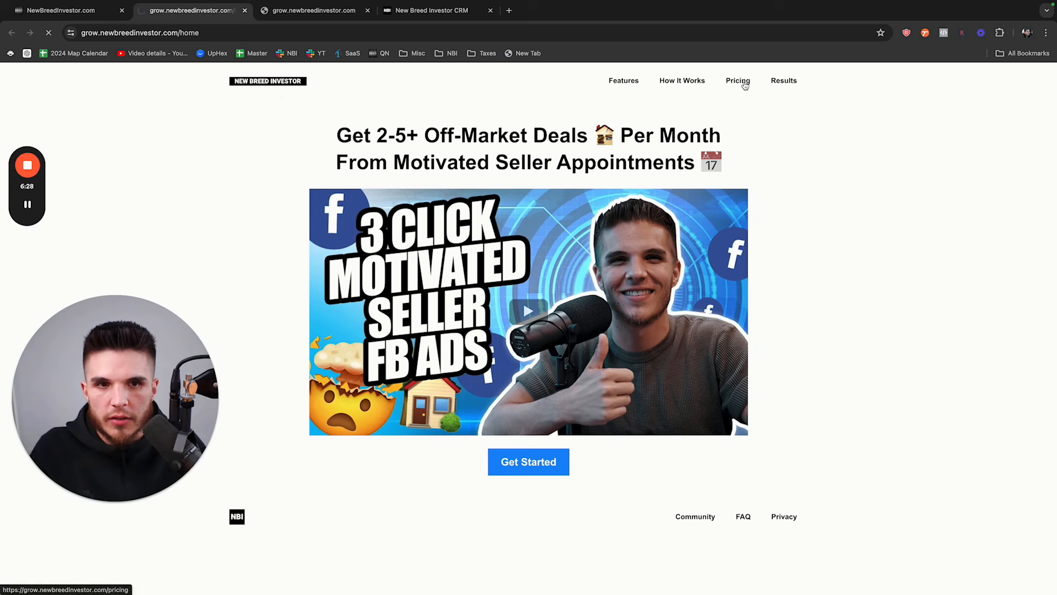
left_click(784, 84)
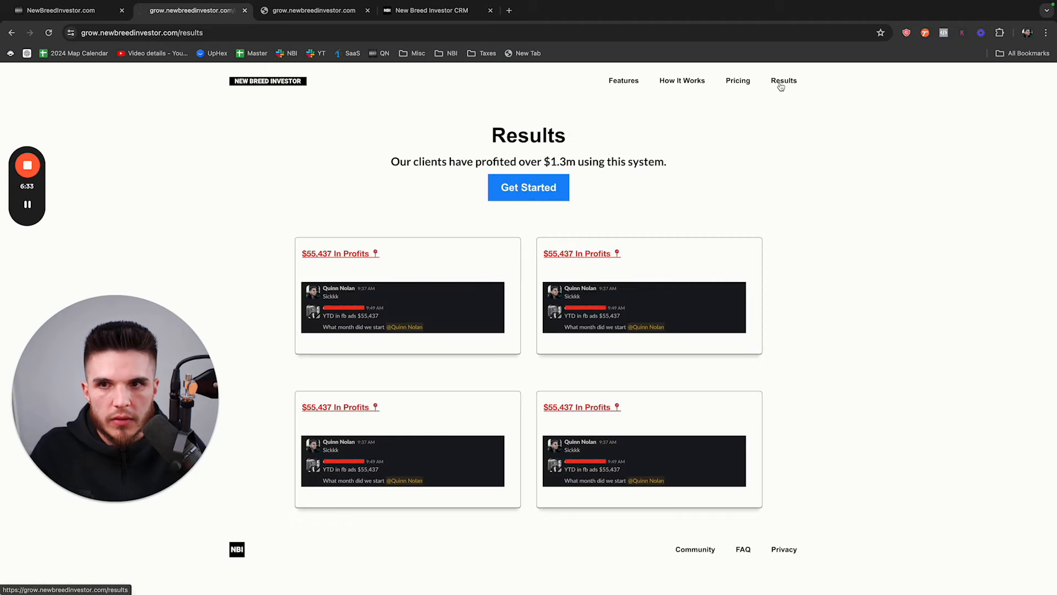
key("super+w")
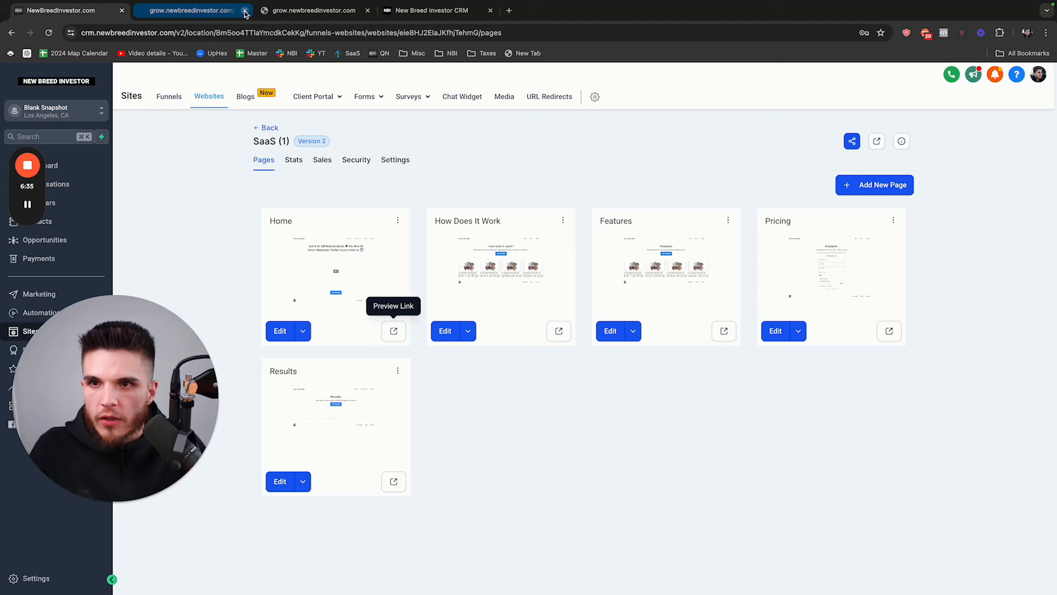
Open the How Does It Work page for editing, set the paragraph below the headline to the custom font Arial, and save.
left_click(446, 330)
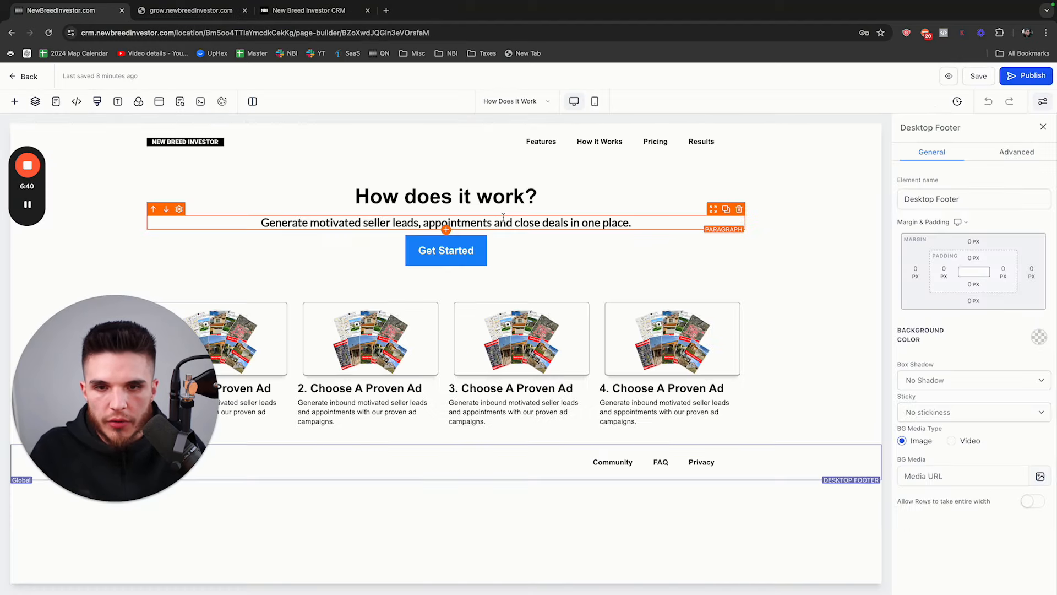
left_click(502, 222)
scroll(950, 474, "down", 2)
scroll(950, 474, "down", 2)
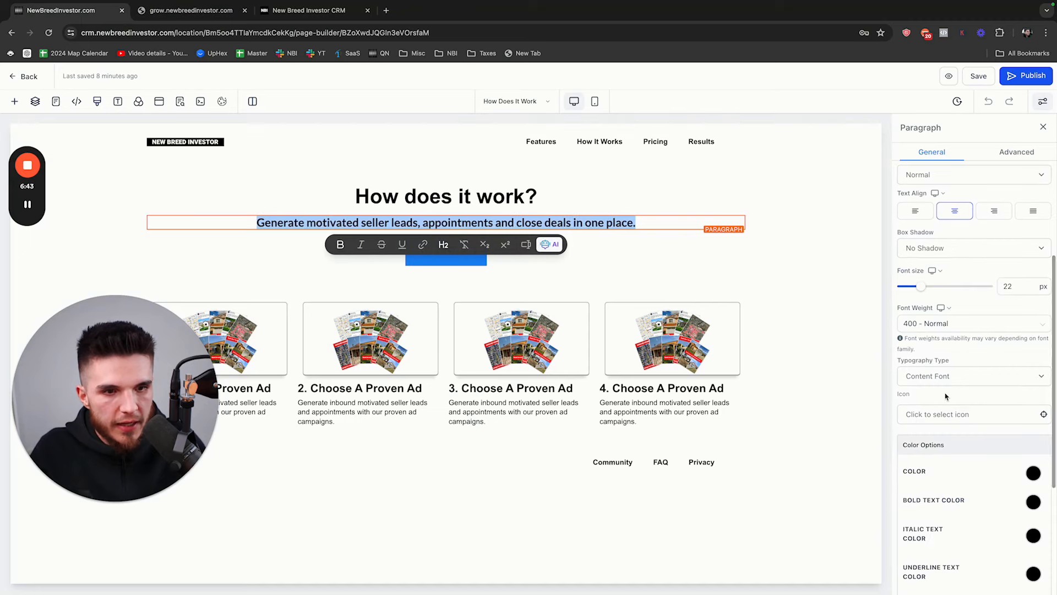
left_click(945, 376)
left_click(943, 388)
left_click(948, 420)
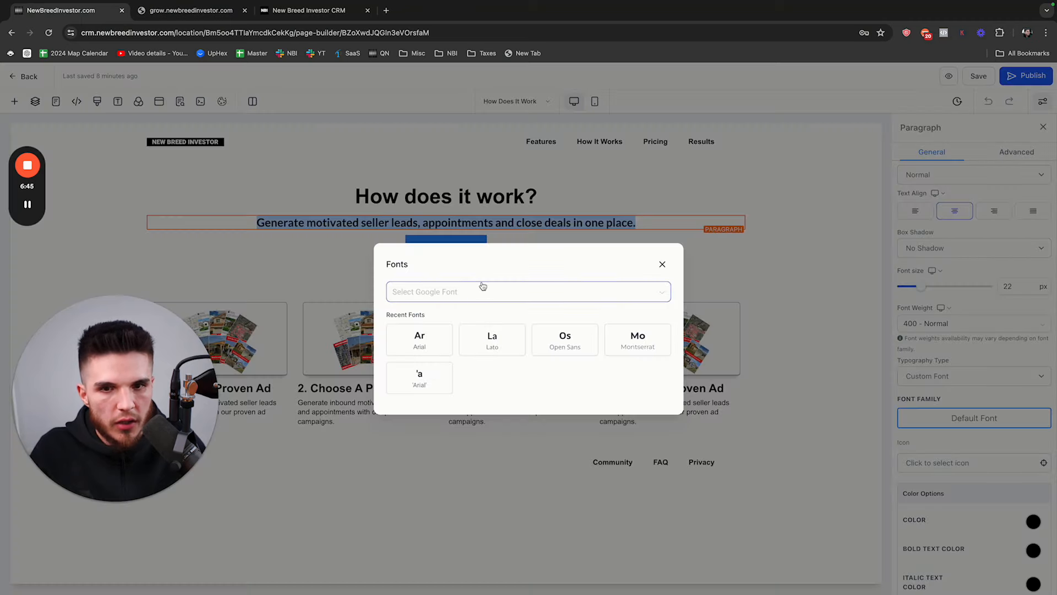
left_click(433, 345)
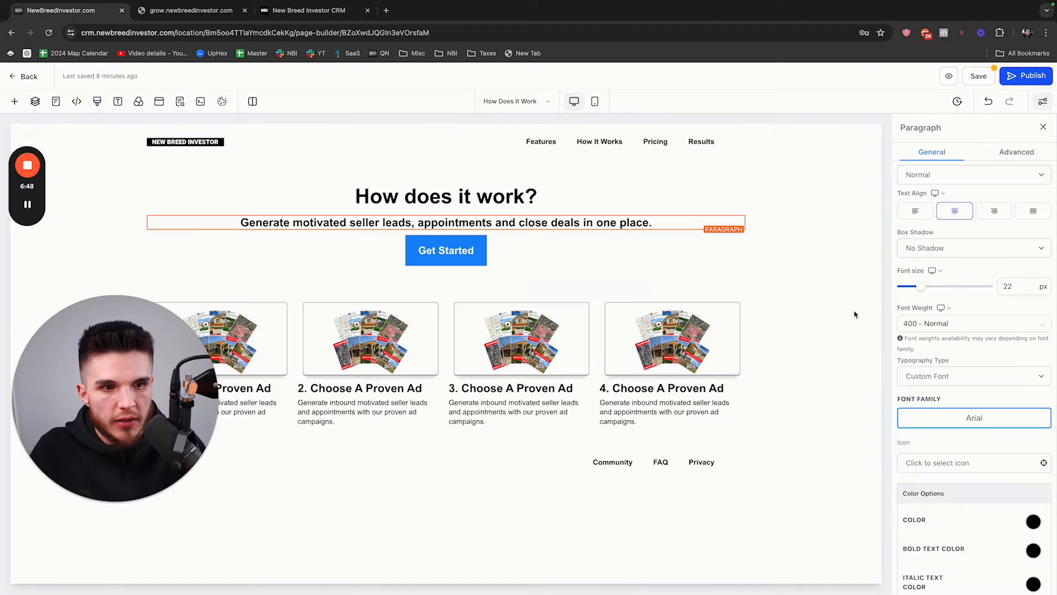
left_click(980, 79)
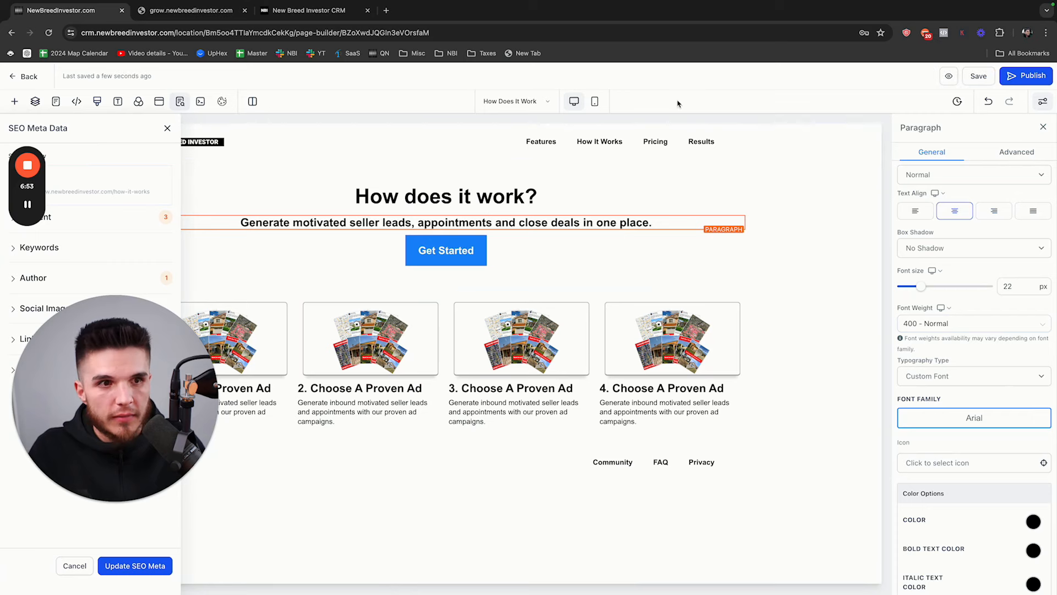
Switch to the Features page and set the paragraph below its headline to the custom font Arial.
left_click(515, 100)
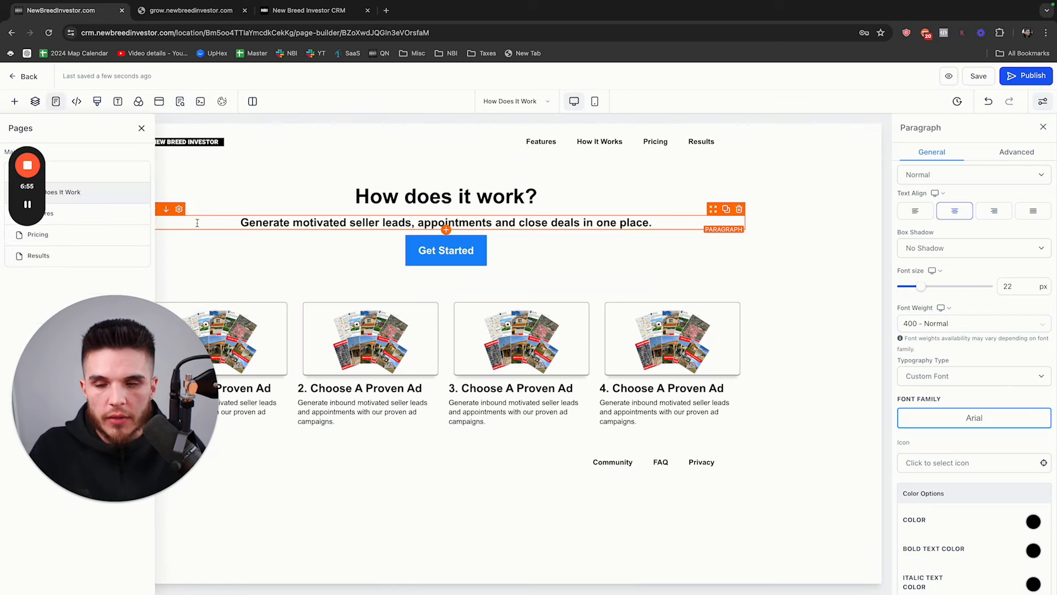
left_click(128, 220)
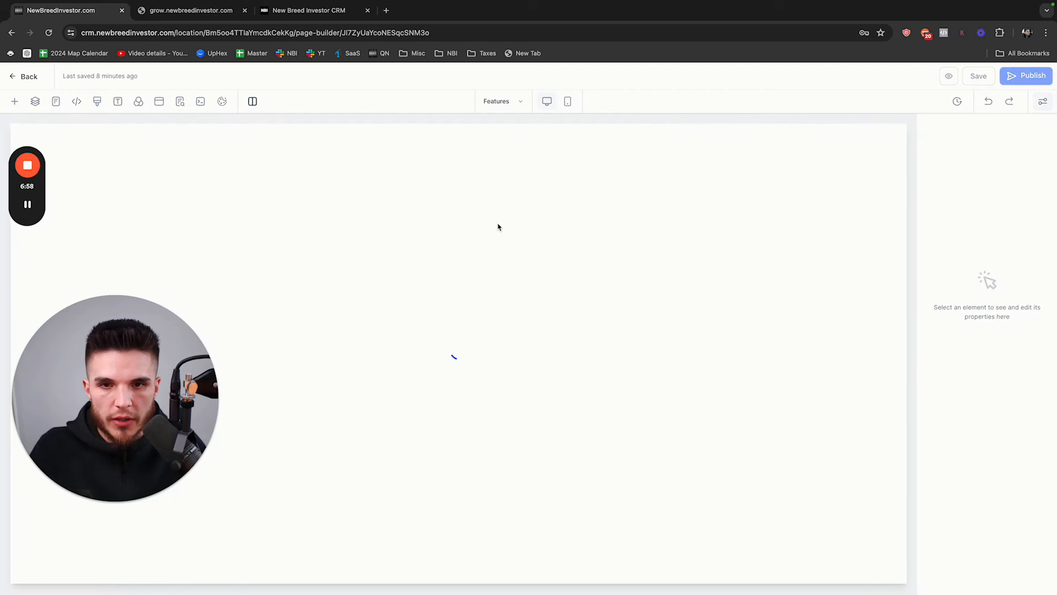
double_click(488, 223)
scroll(972, 385, "down", 5)
left_click(947, 470)
left_click(942, 483)
left_click(936, 511)
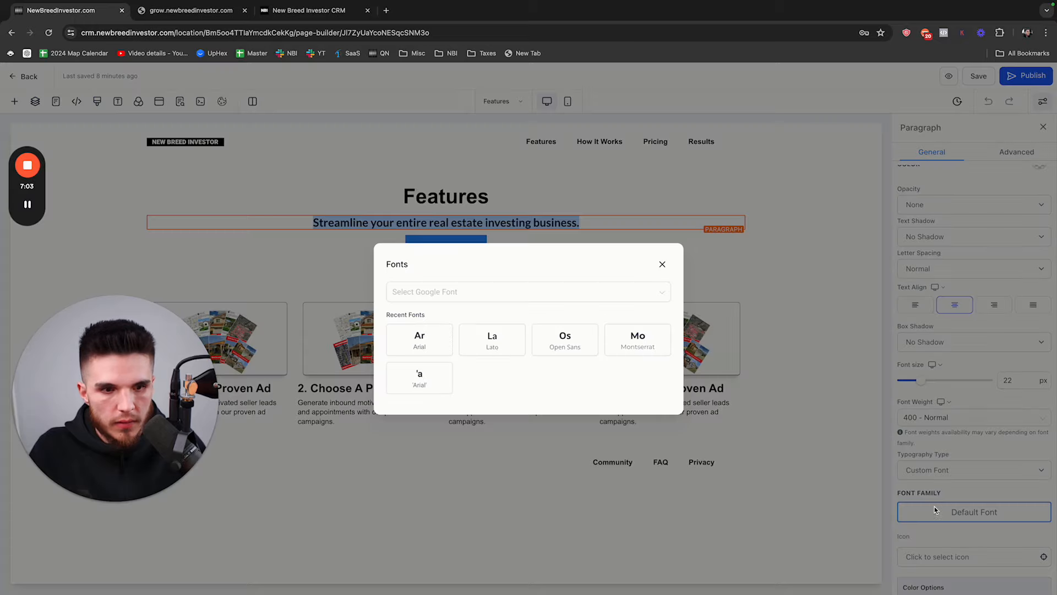
left_click(424, 342)
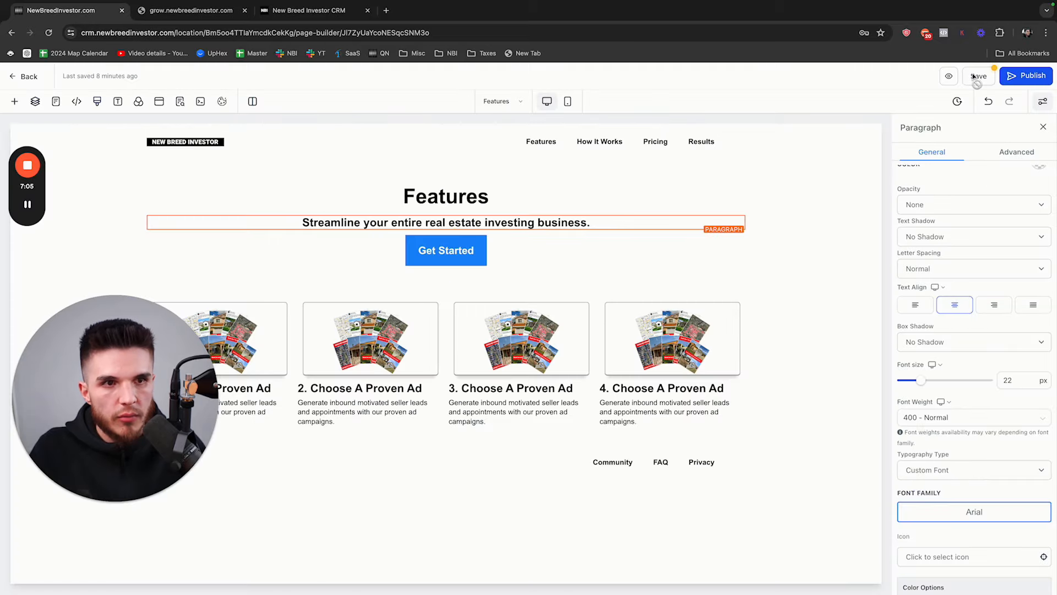
Switch to the Pricing page and replace its "Features" headline with "Get Instant Access".
left_click(518, 105)
left_click(130, 237)
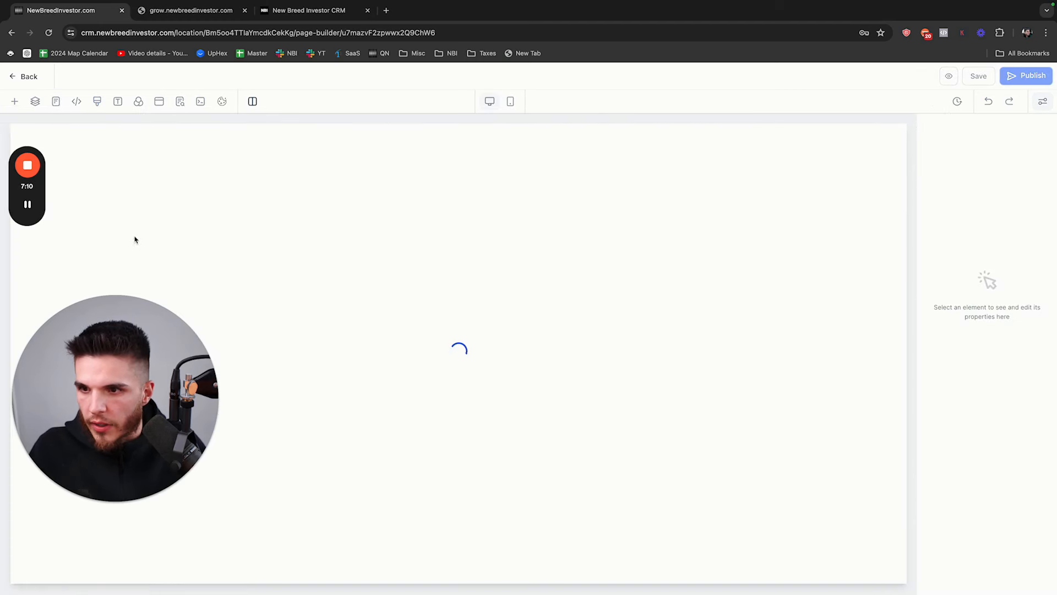
triple_click(523, 222)
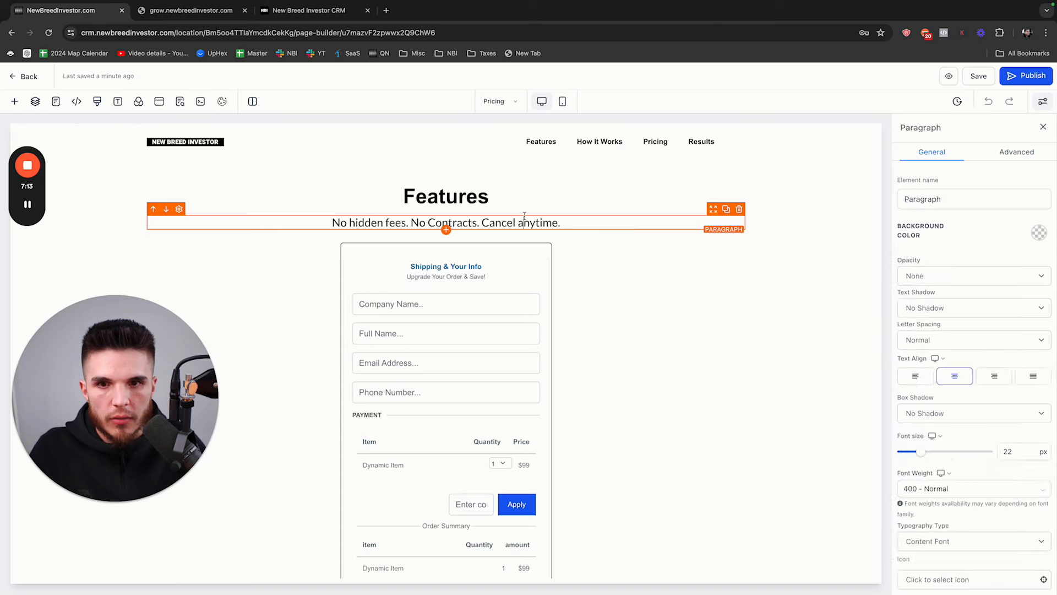
triple_click(485, 197)
type("Pricing")
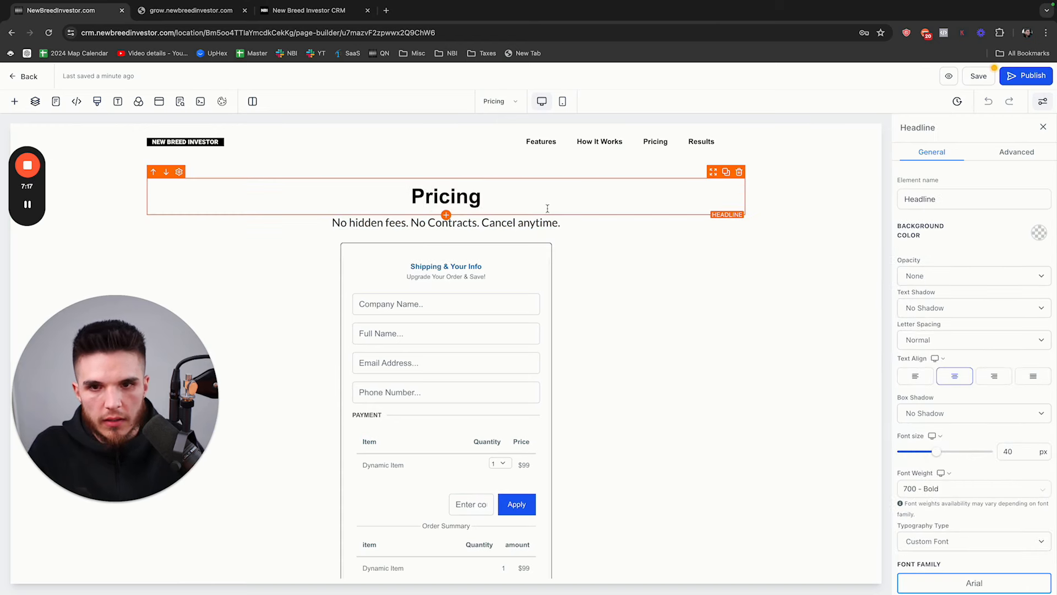
key("ctrl+a")
type("Get I")
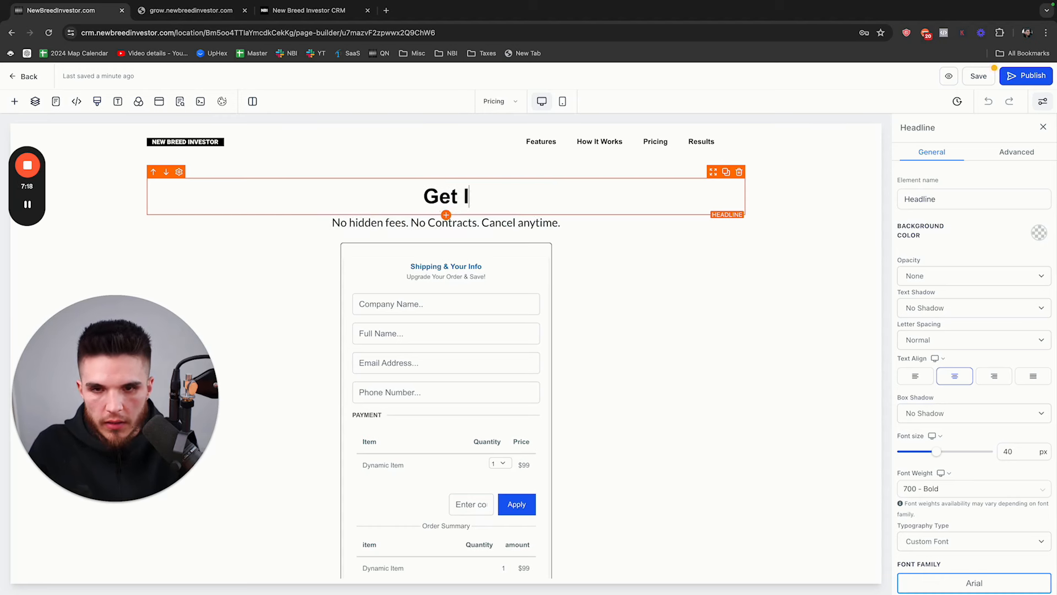
type("nstant Access")
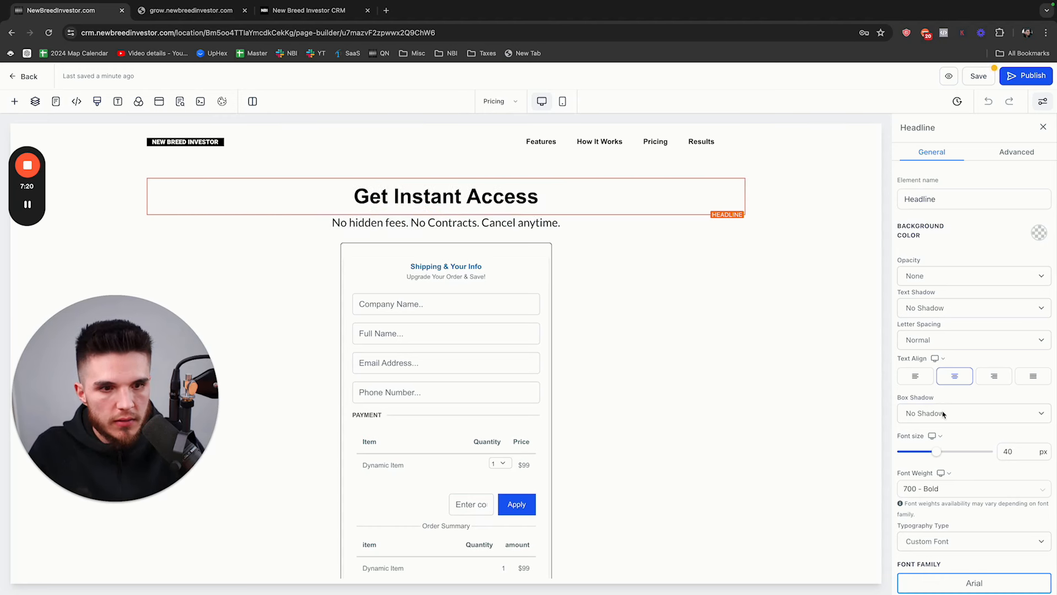
Set the "No hidden fees. No Contracts. Cancel anytime." paragraph to the custom font Arial.
triple_click(512, 222)
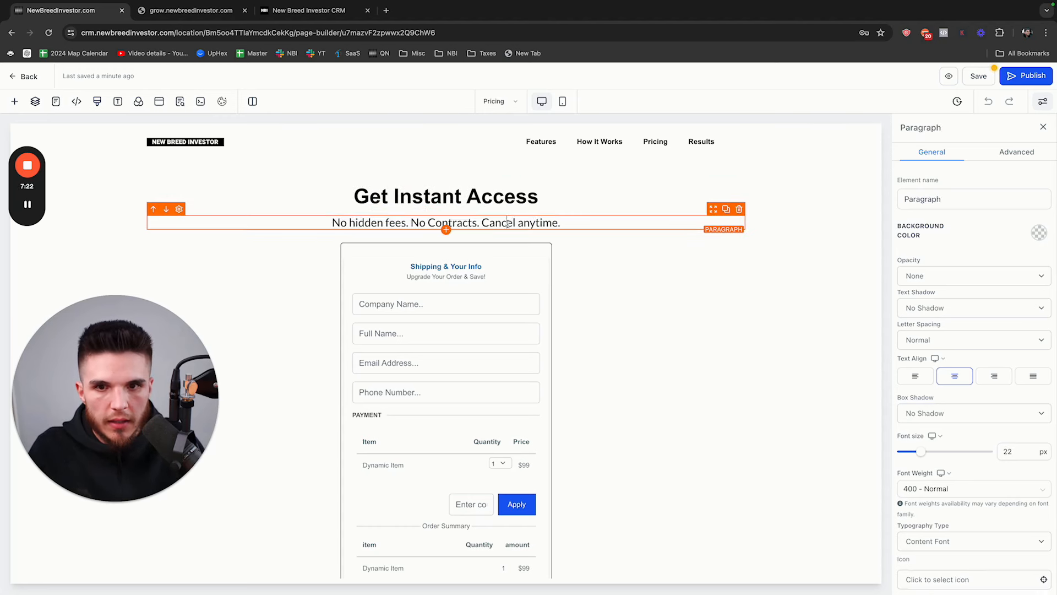
left_click(959, 487)
left_click(944, 413)
left_click(935, 542)
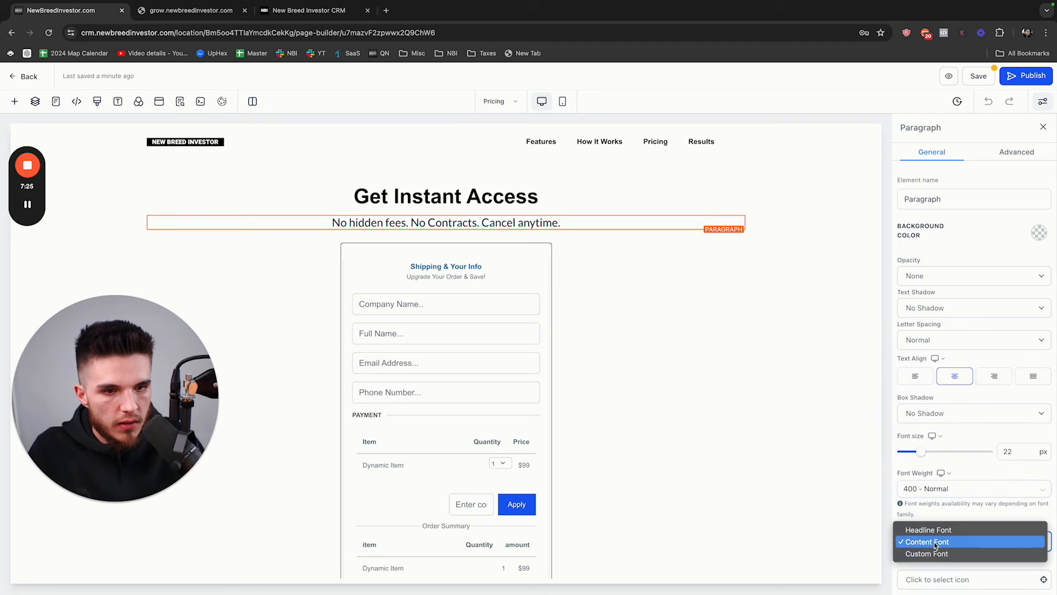
left_click(927, 553)
scroll(909, 484, "down", 2)
left_click(910, 501)
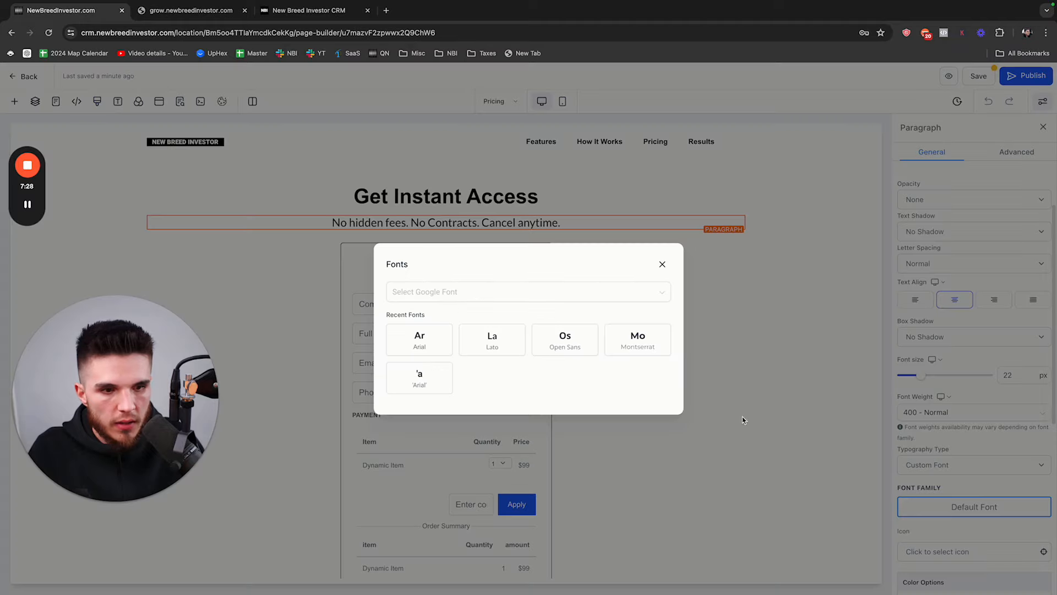
left_click(435, 339)
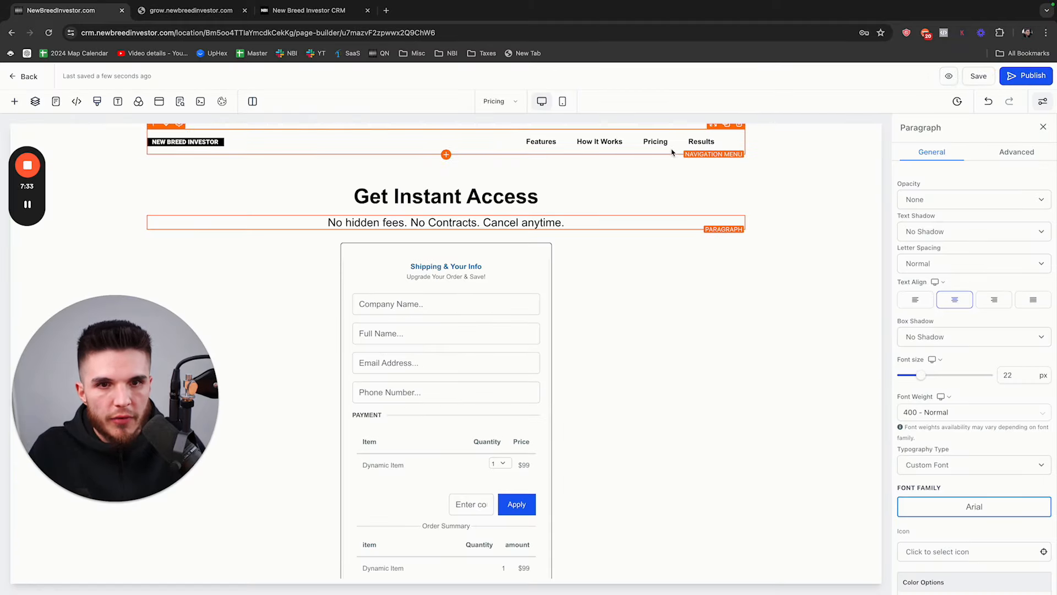
Switch to the Results page, set the paragraph below its headline to the custom font Arial, and save.
left_click(503, 102)
left_click(88, 251)
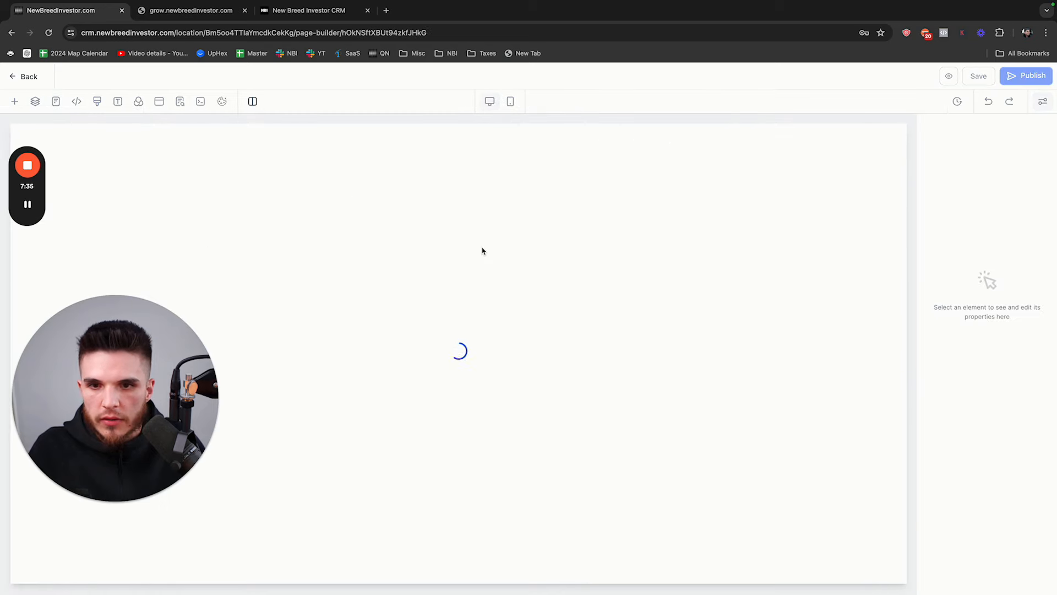
double_click(446, 223)
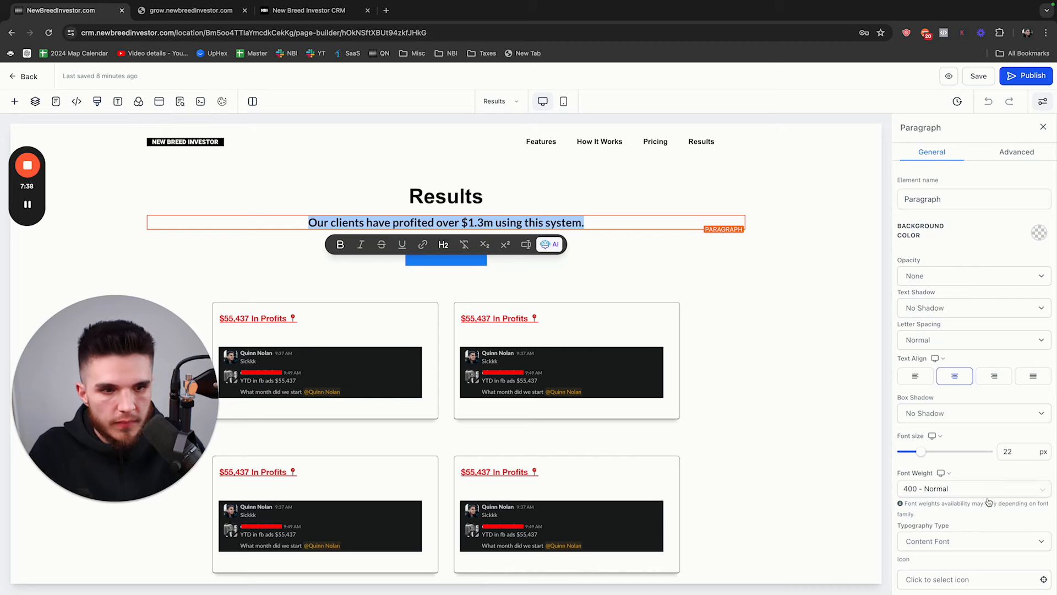
left_click(966, 541)
left_click(958, 553)
scroll(958, 529, "down", 2)
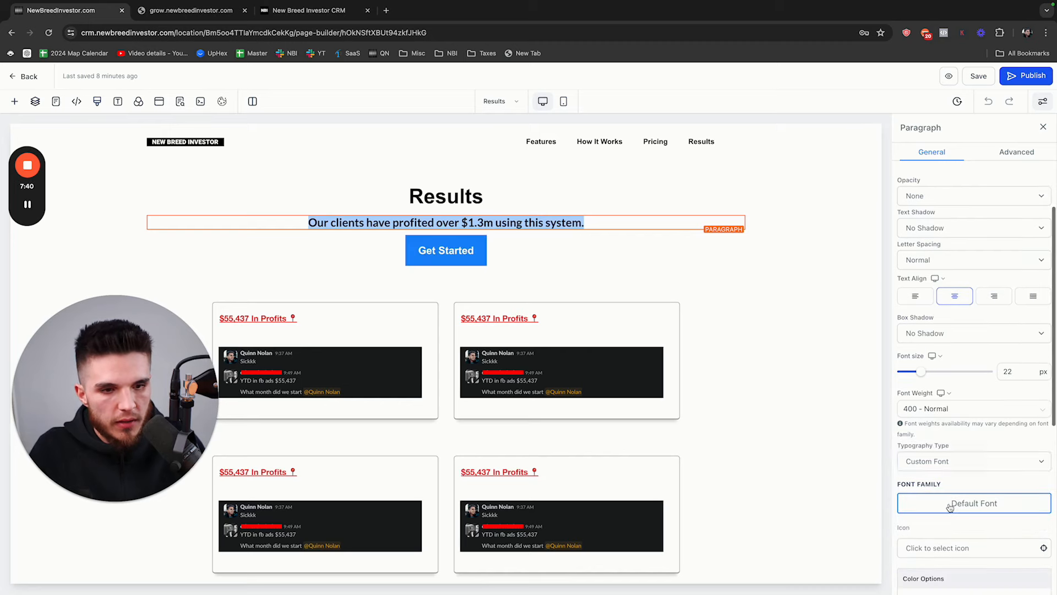
left_click(948, 505)
left_click(441, 373)
left_click(978, 80)
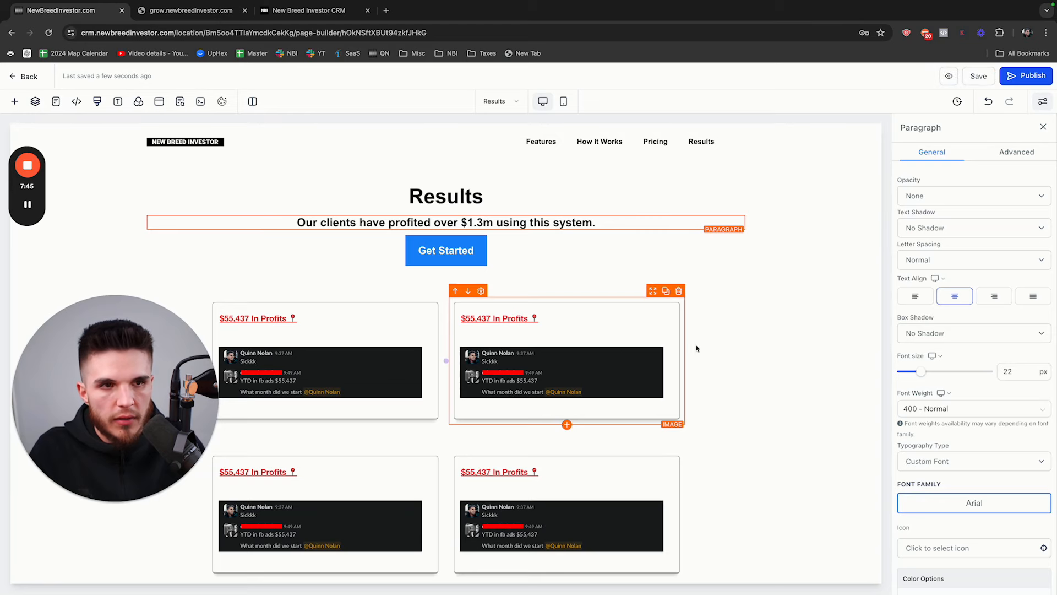
Close the paragraph settings and open the Home page in the editor at its footer navigation menu.
left_click(1043, 127)
left_click(56, 101)
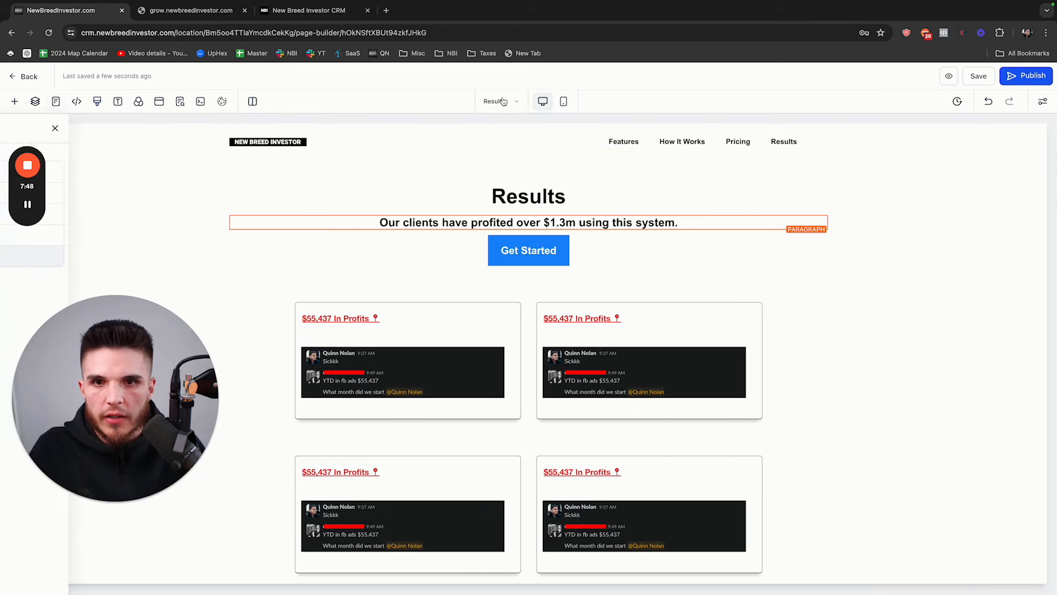
left_click(106, 193)
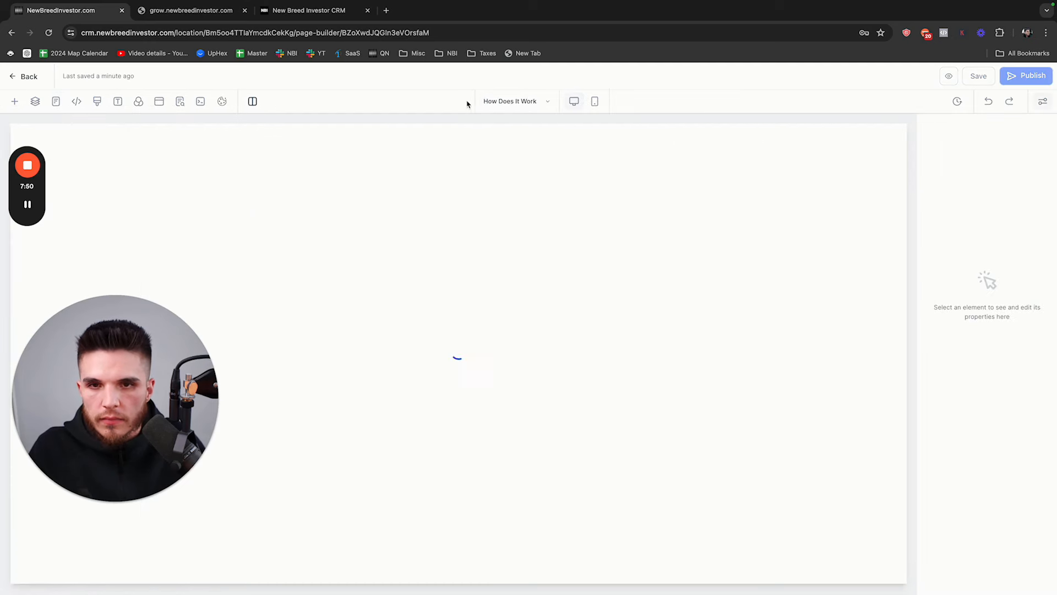
left_click(100, 171)
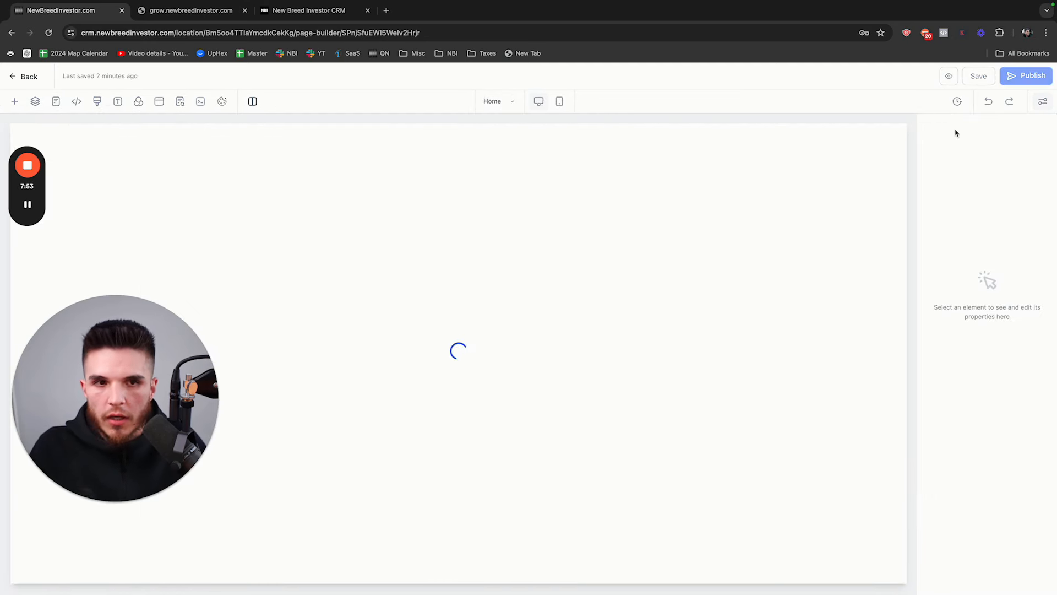
left_click(1043, 127)
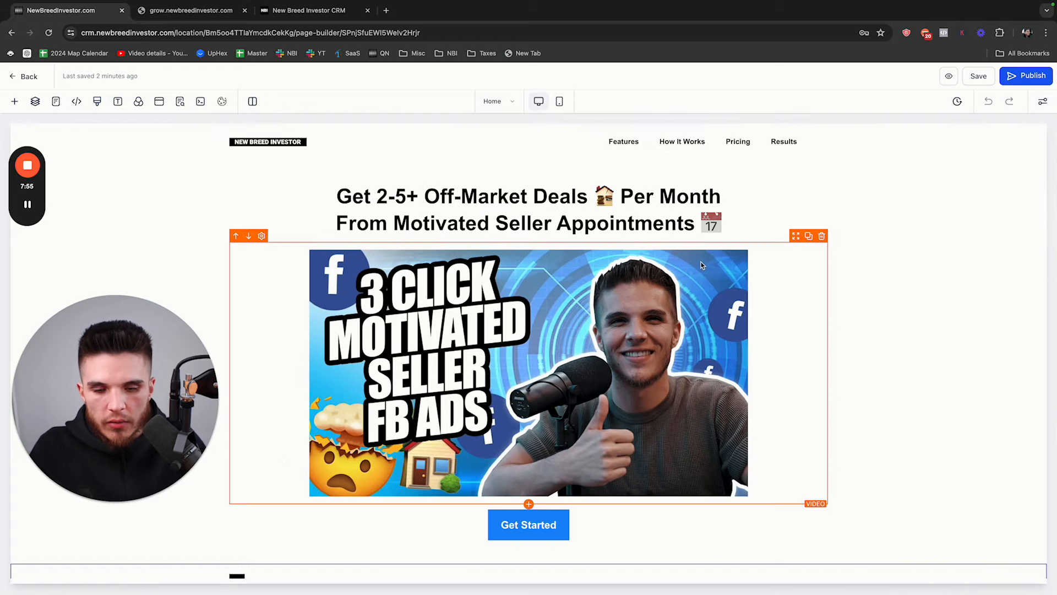
scroll(702, 265, "down", 1)
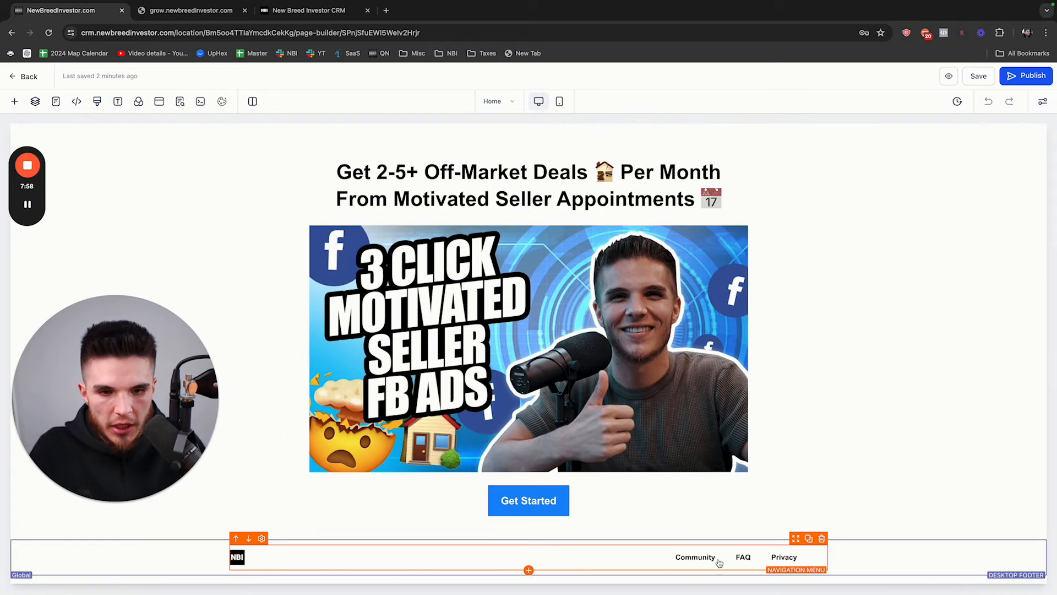
Return to the website's page list, clone the Results page, and open the clone in the editor.
left_click(736, 563)
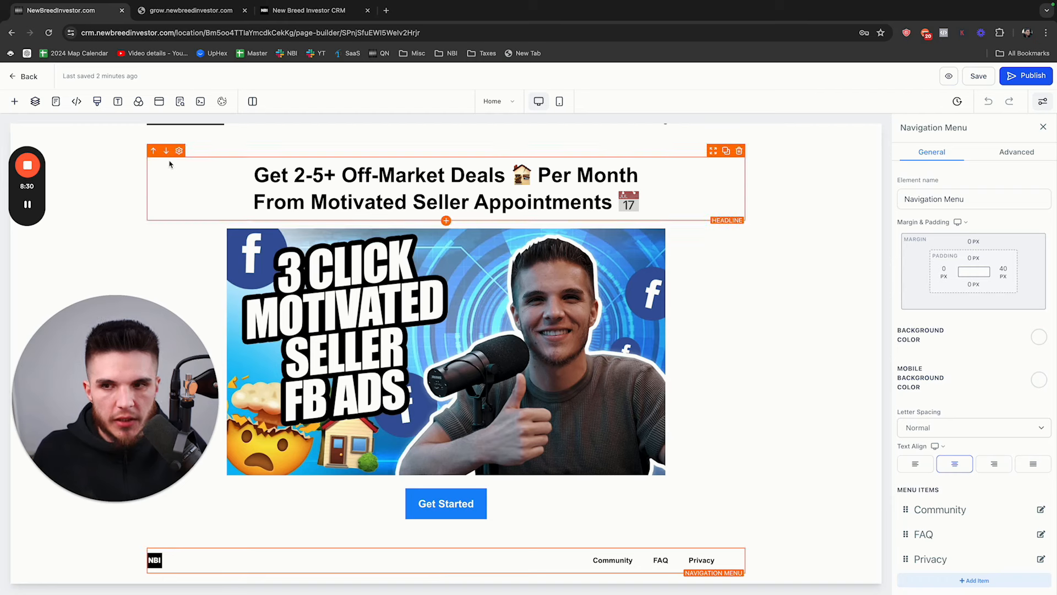
left_click(30, 80)
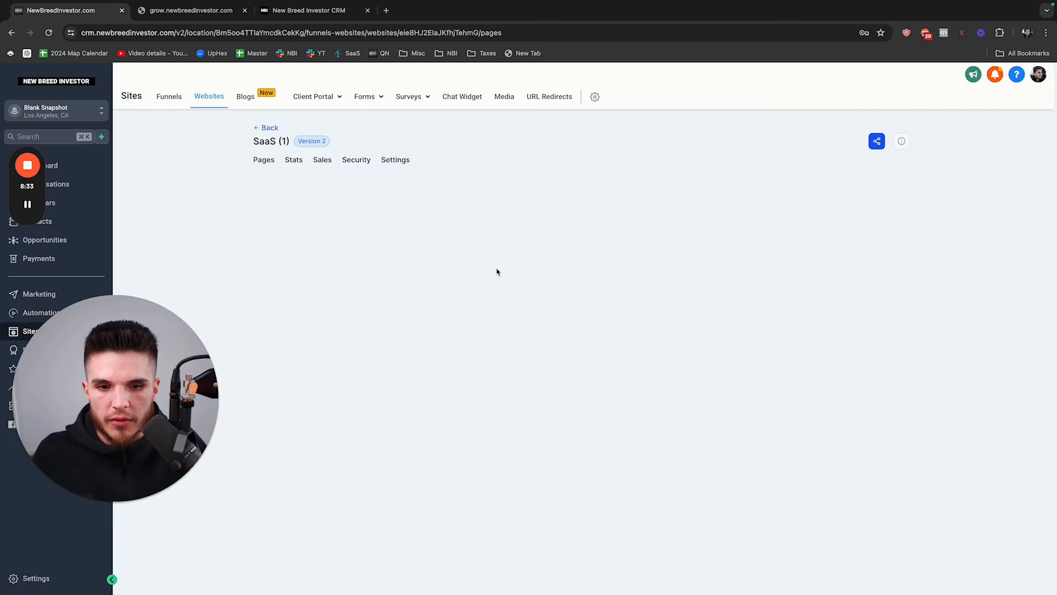
left_click(397, 371)
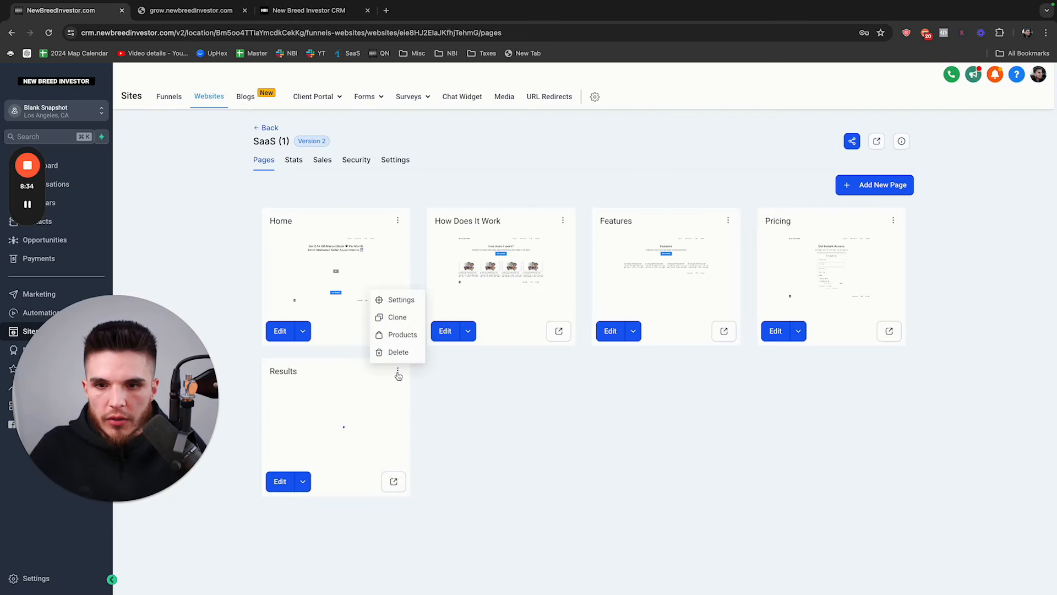
left_click(396, 319)
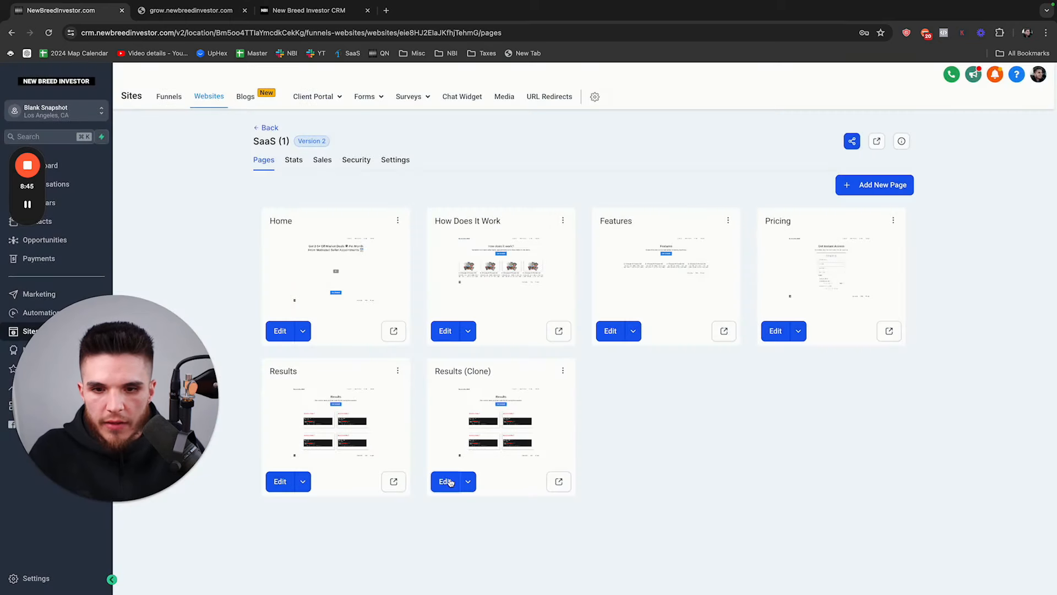
left_click(447, 482)
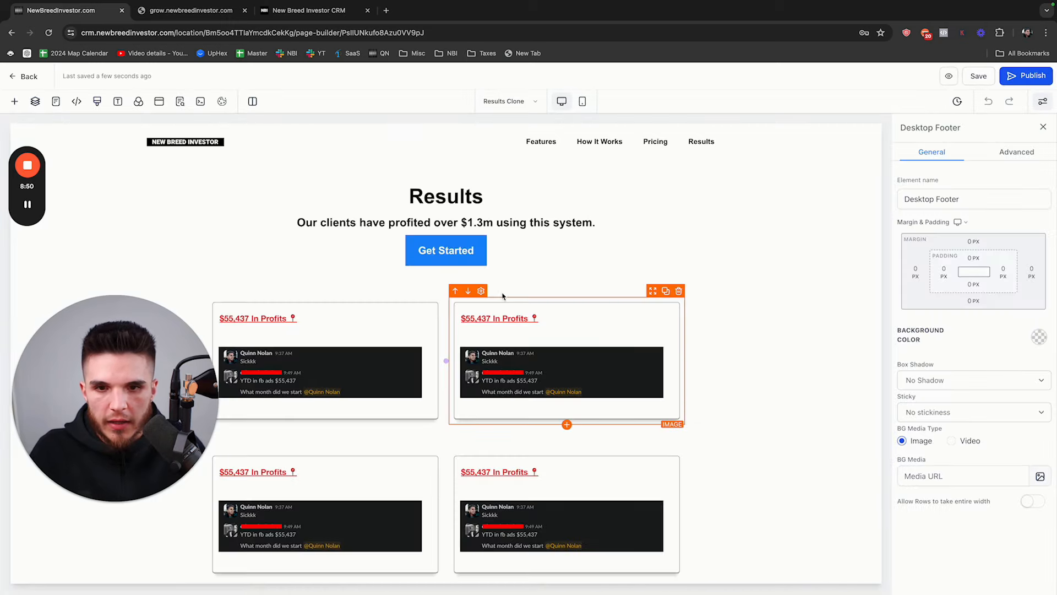
Replace the two rows of profit cards with a one-column row containing an FAQ element.
left_click(681, 279)
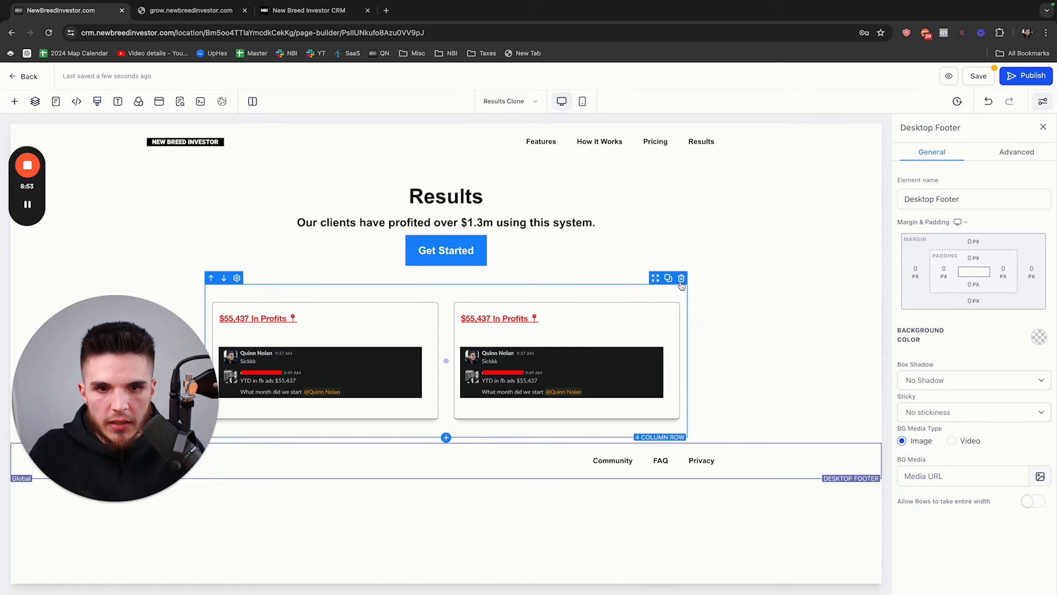
left_click(681, 279)
left_click(446, 284)
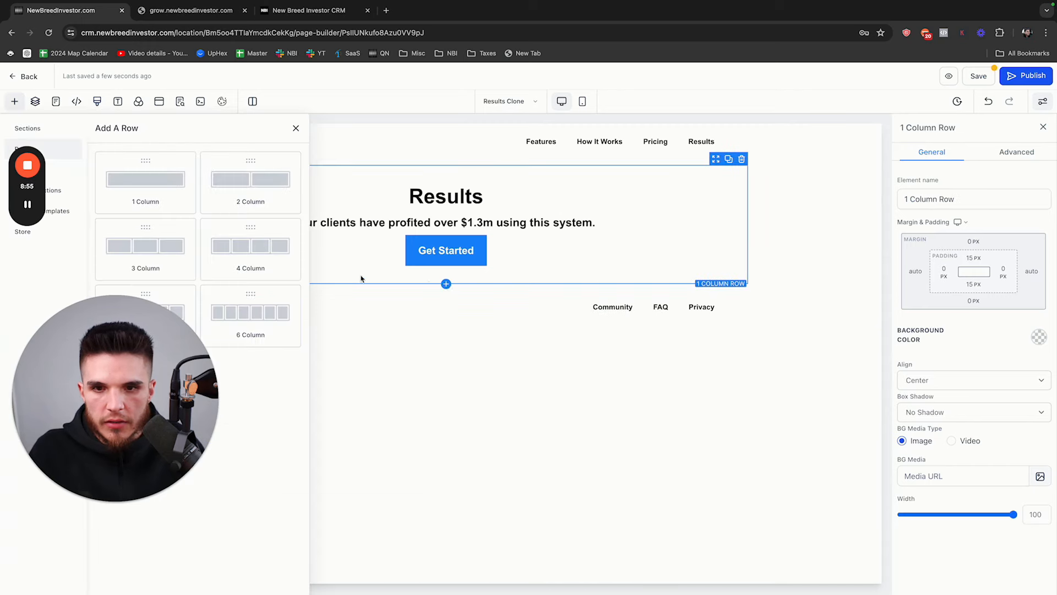
left_click(163, 202)
left_click(445, 324)
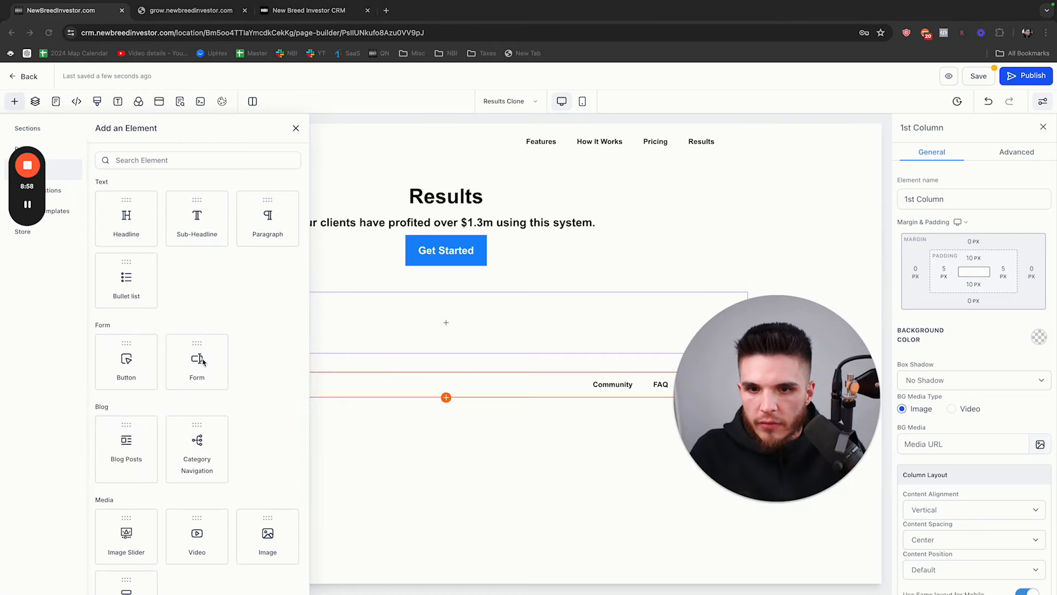
scroll(172, 363, "down", 5)
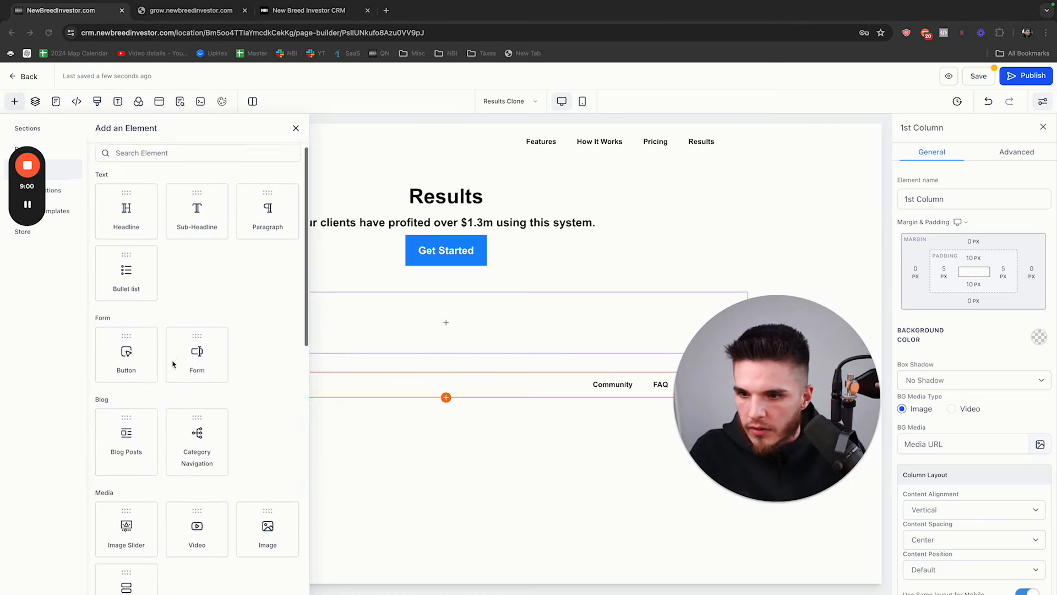
left_click_drag(128, 358, 446, 340)
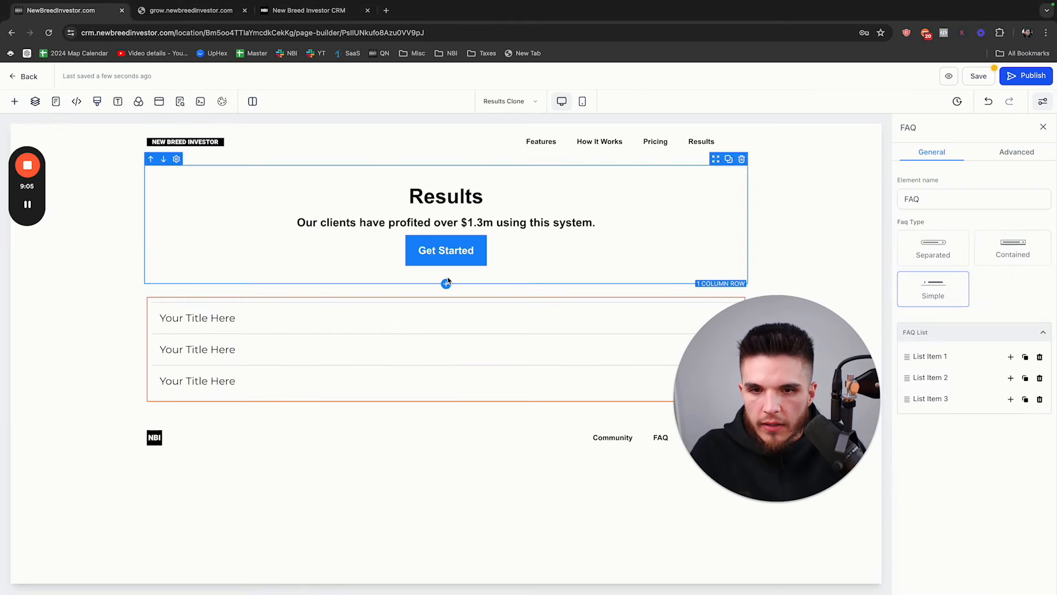
Replace the "Results" headline on the cloned page with "Frequently Asked Questions".
double_click(446, 196)
type("Freuqn")
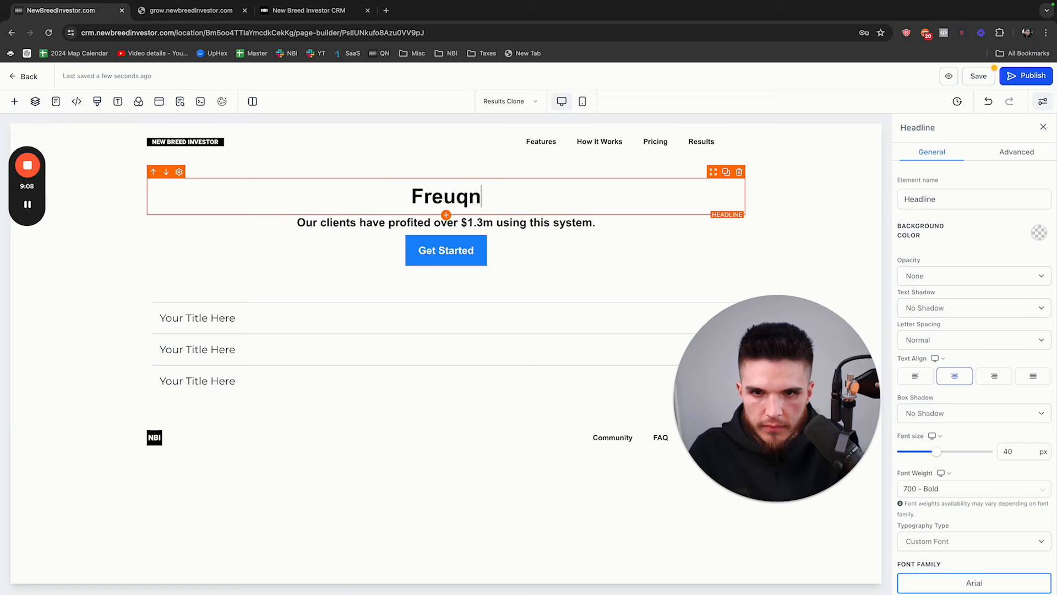
key("BackSpace")
key("BackSpace")
key("BackSpace")
type("quently Asked ")
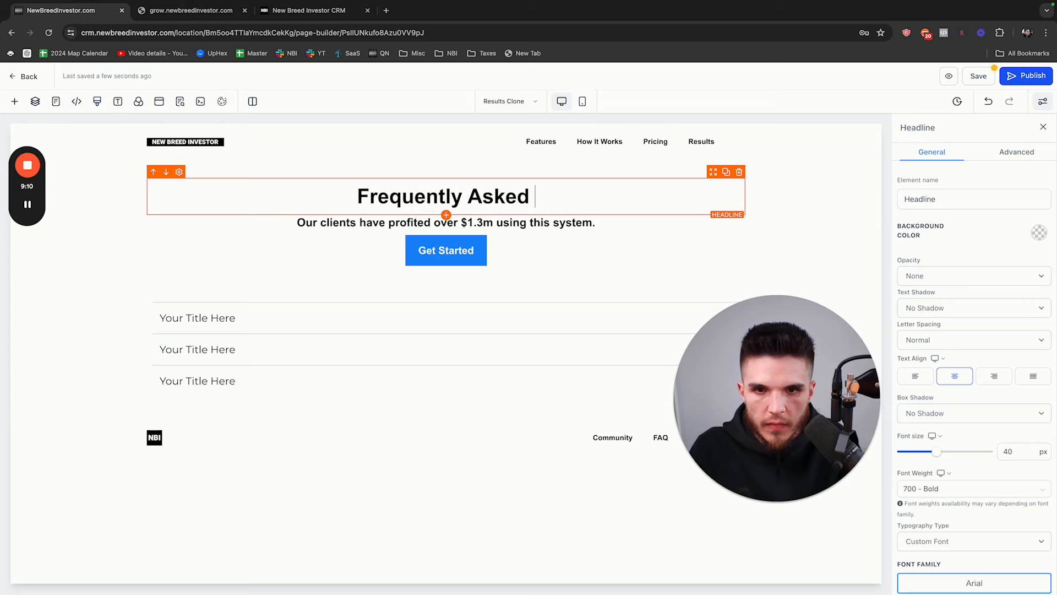
type("Questions")
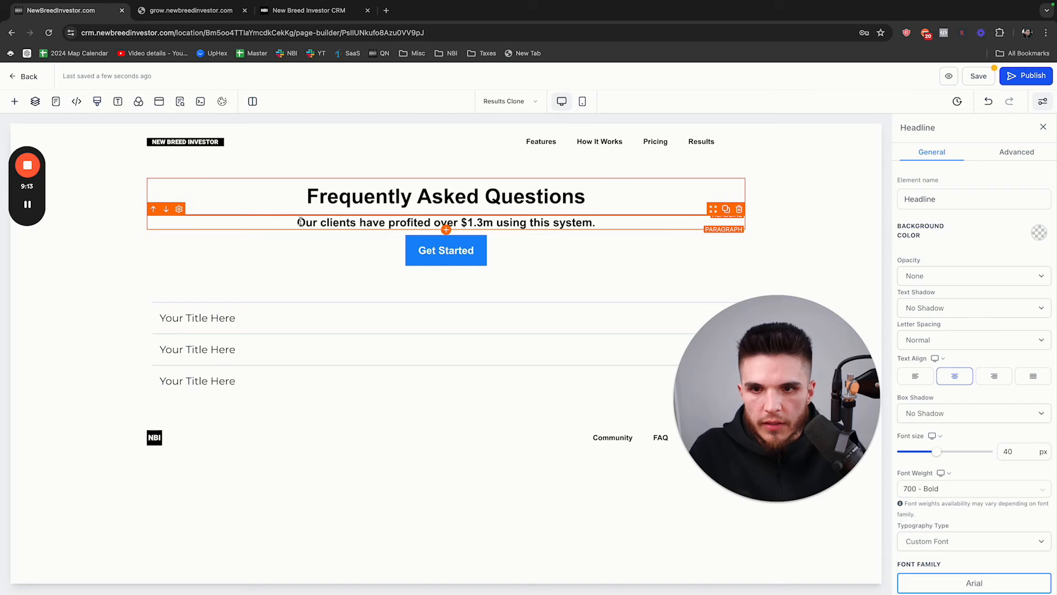
Delete the client profits paragraph and the Get Started button below the headline.
left_click_drag(299, 222, 602, 221)
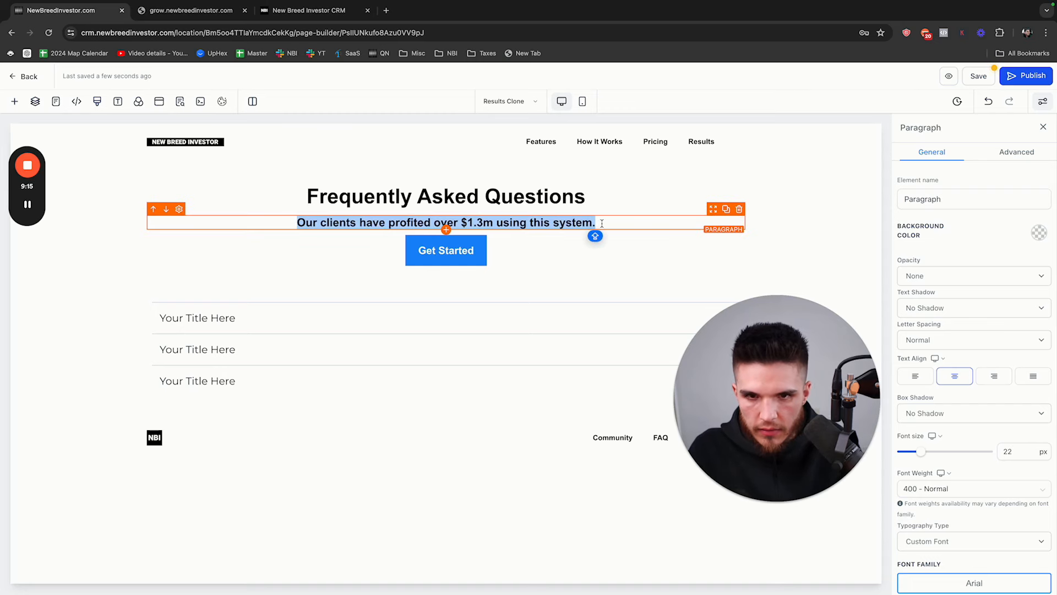
left_click(739, 210)
left_click(739, 216)
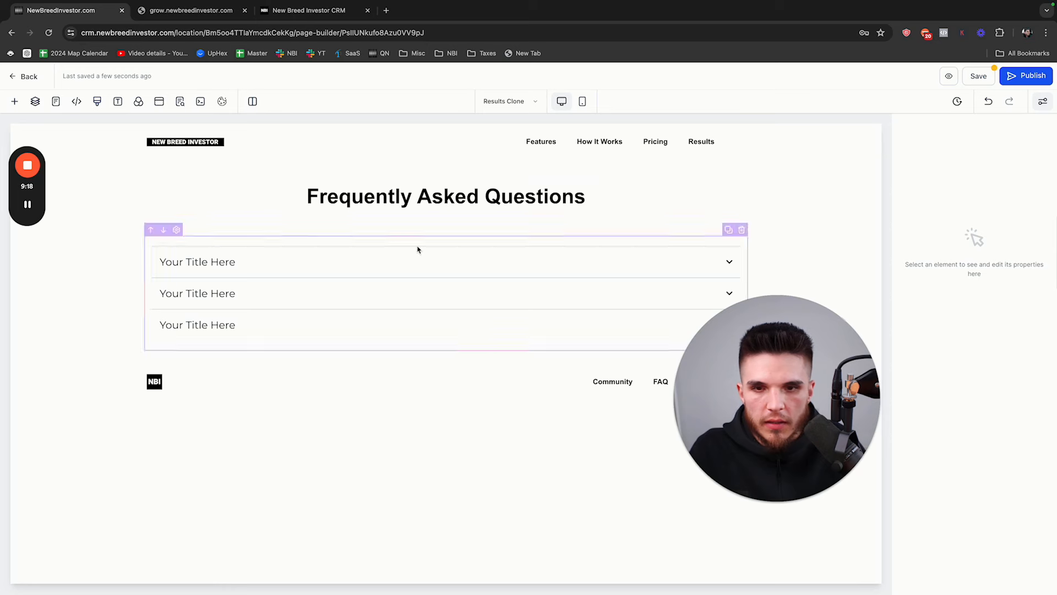
Expand the first FAQ item and change its title to "Question #1:".
left_click(233, 255)
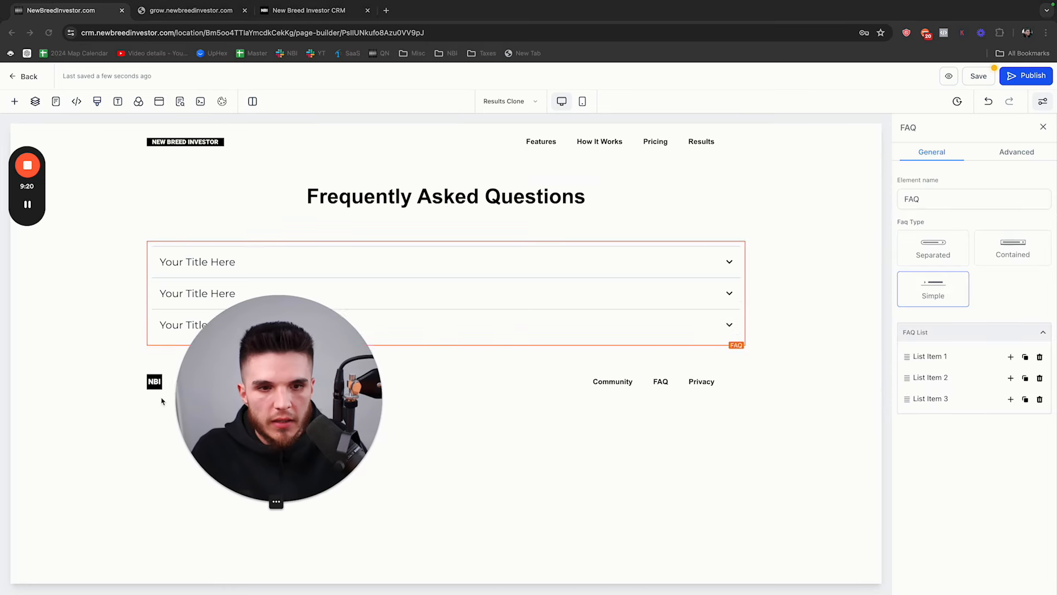
left_click(935, 358)
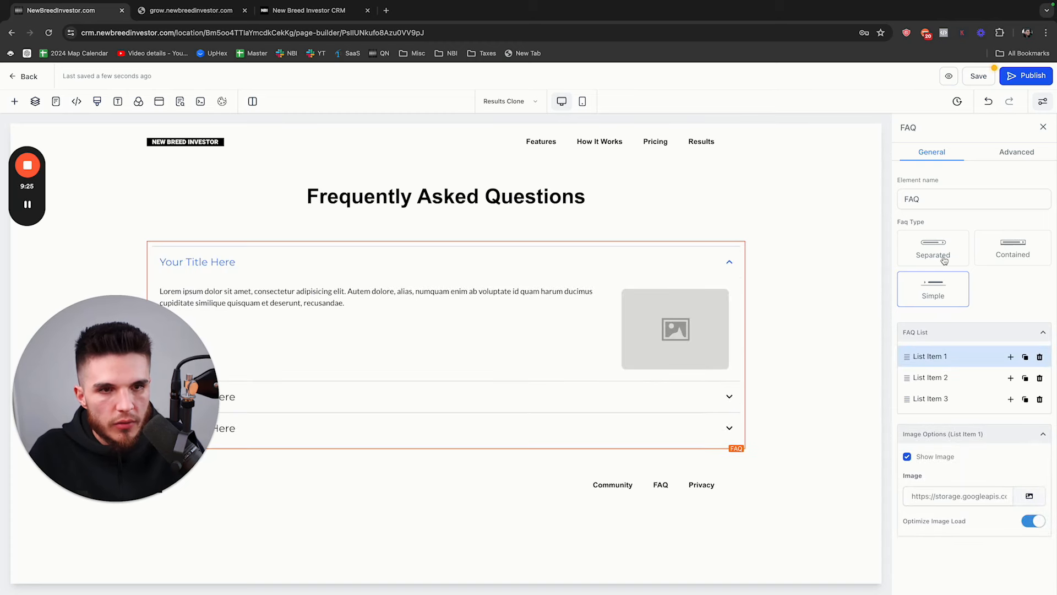
left_click(234, 262)
left_click_drag(159, 341, 919, 342)
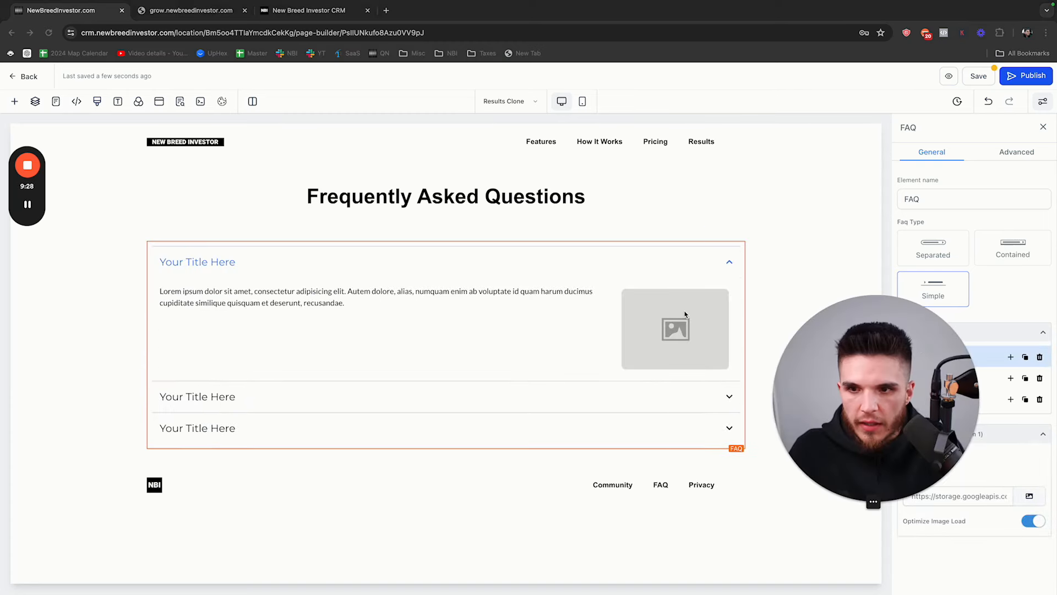
double_click(170, 291)
left_click(165, 262)
left_click_drag(160, 262, 241, 266)
type("qU")
key("super+a")
type("Question #1")
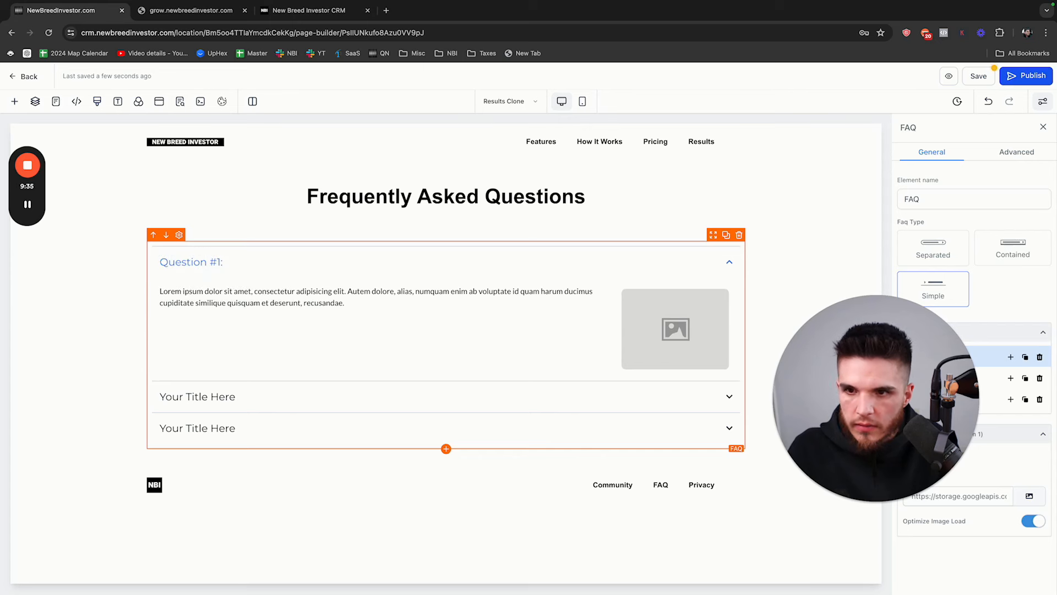
type(":")
Replace the first FAQ item's placeholder answer with "Put the answer here!" and return to the website's page list.
left_click_drag(354, 302, 148, 291)
key("BackSpace")
type("Put the answer here!")
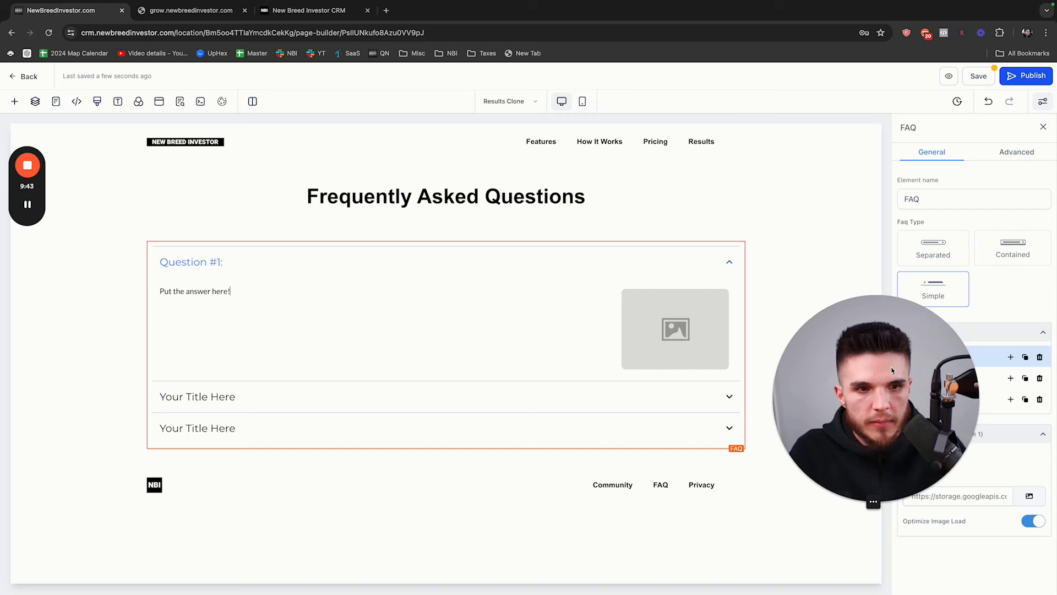
left_click(181, 101)
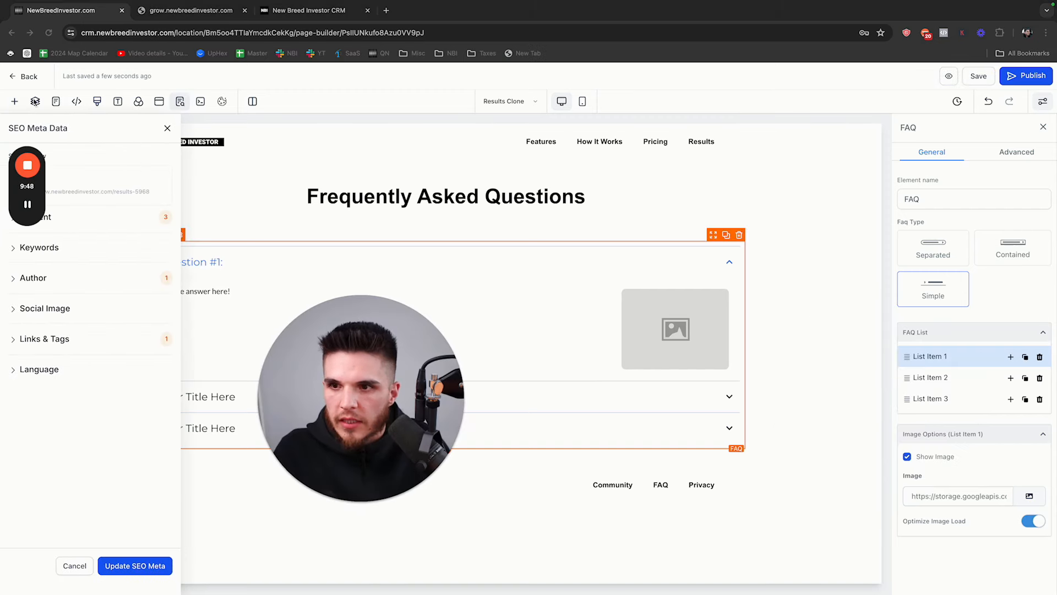
left_click(23, 76)
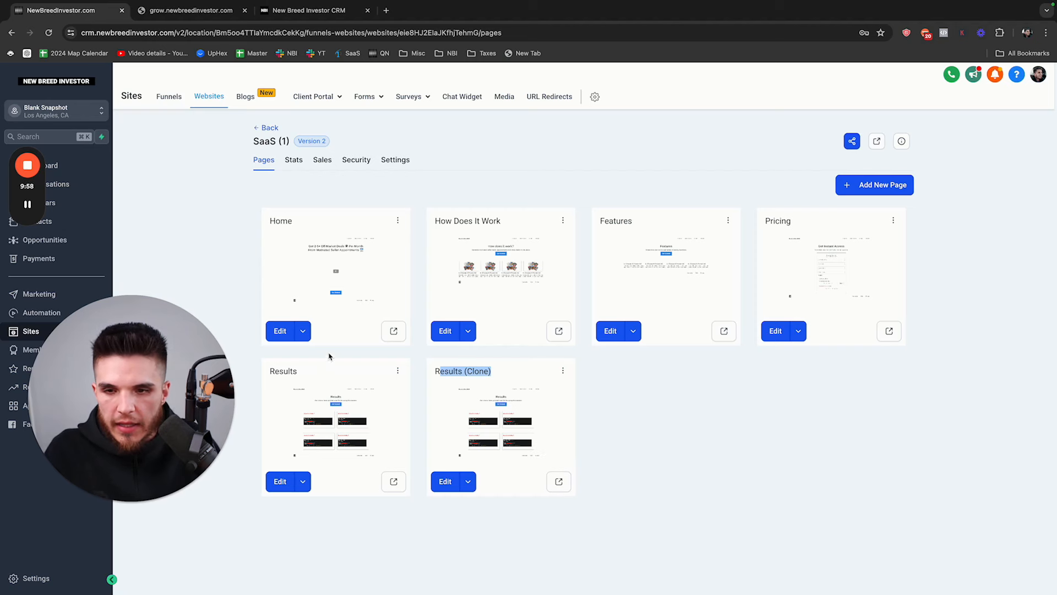
View the live Home page, and close the extra browser tabs to return to the page list.
left_click(385, 335)
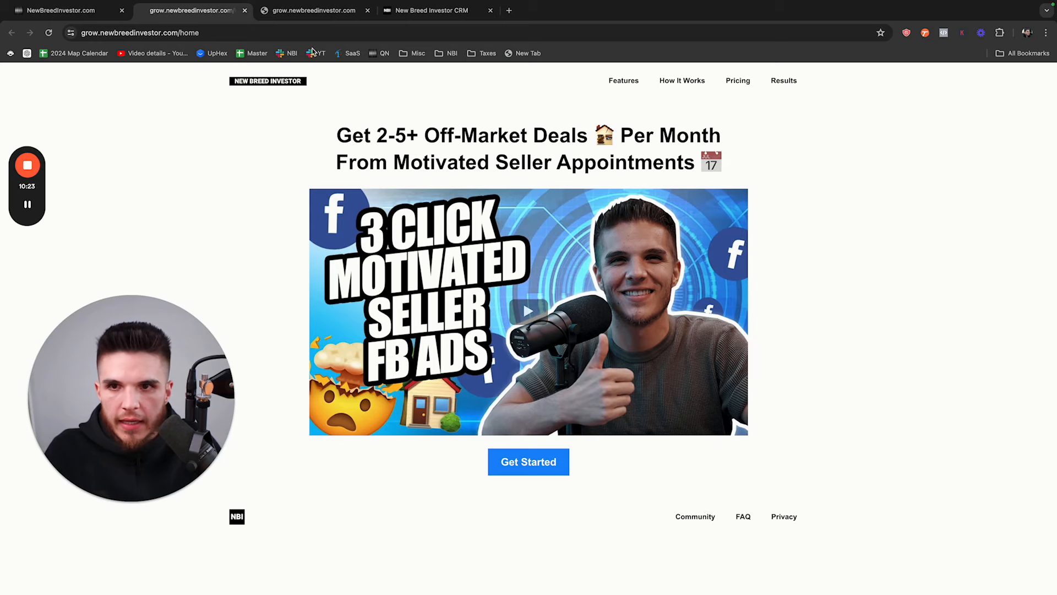
left_click(245, 10)
left_click(245, 10)
left_click(245, 10)
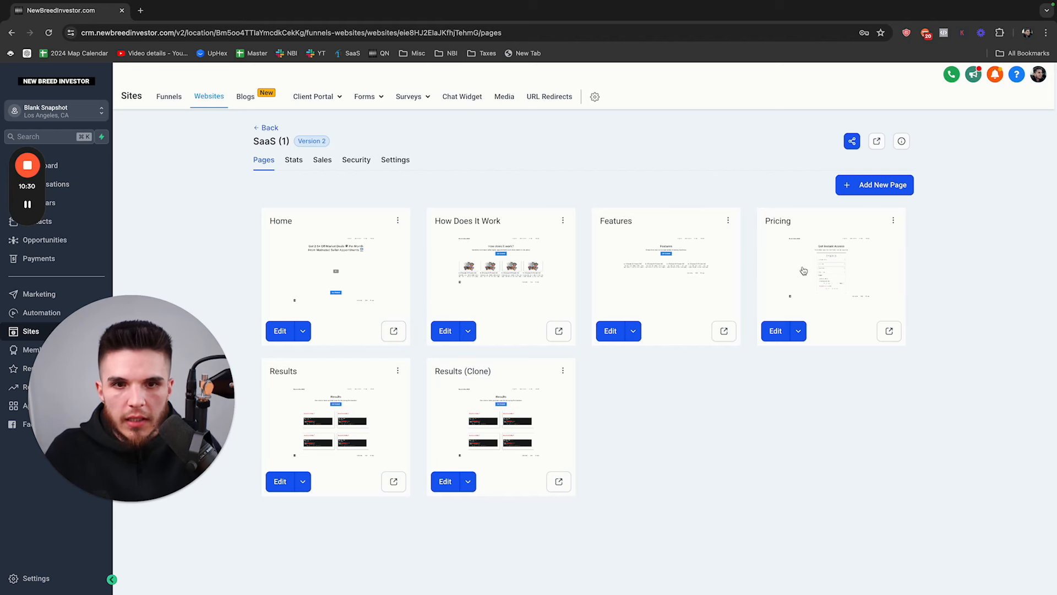
Check the website's stats and sales views, and open the product list in Payments.
left_click_drag(764, 221, 810, 223)
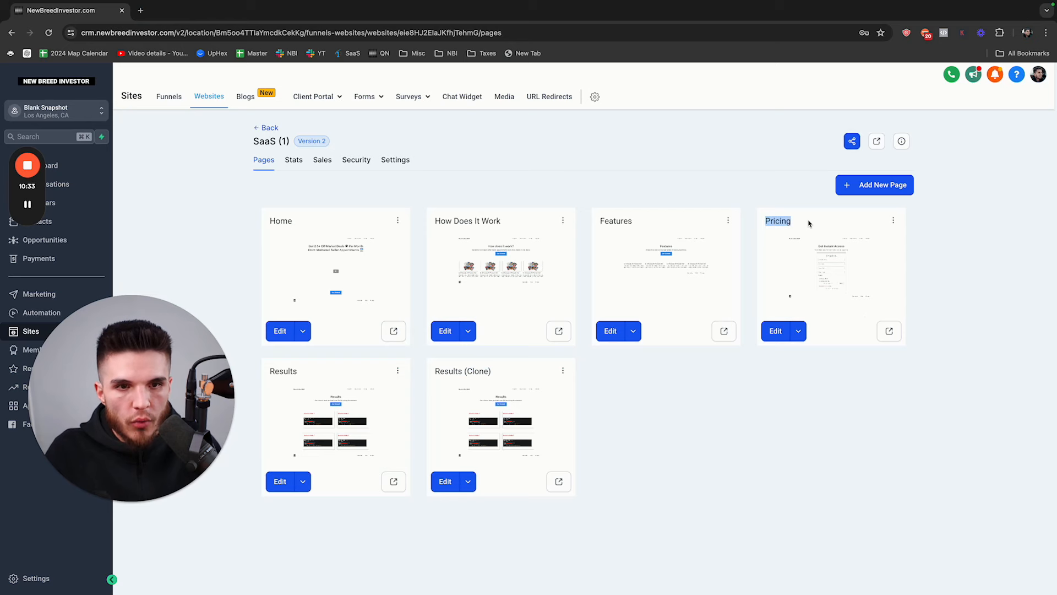
left_click(292, 159)
left_click(322, 160)
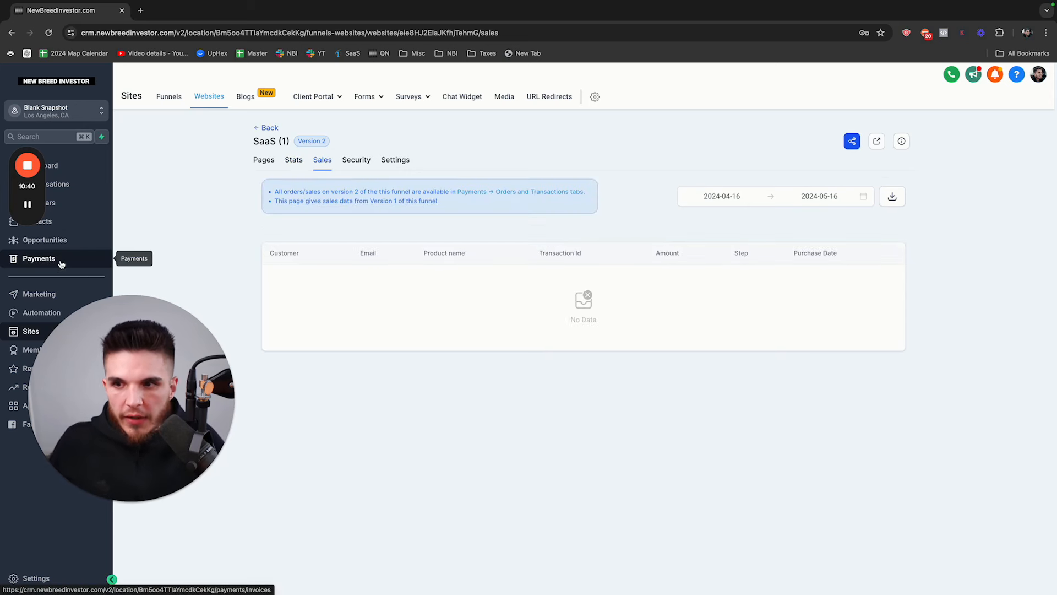
left_click(39, 258)
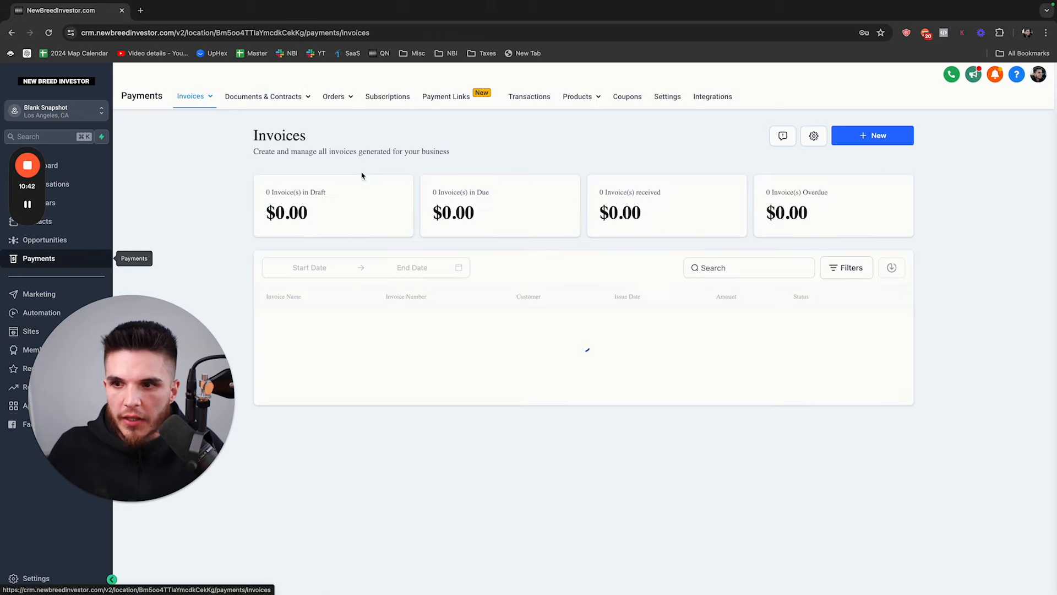
left_click(585, 99)
left_click(545, 123)
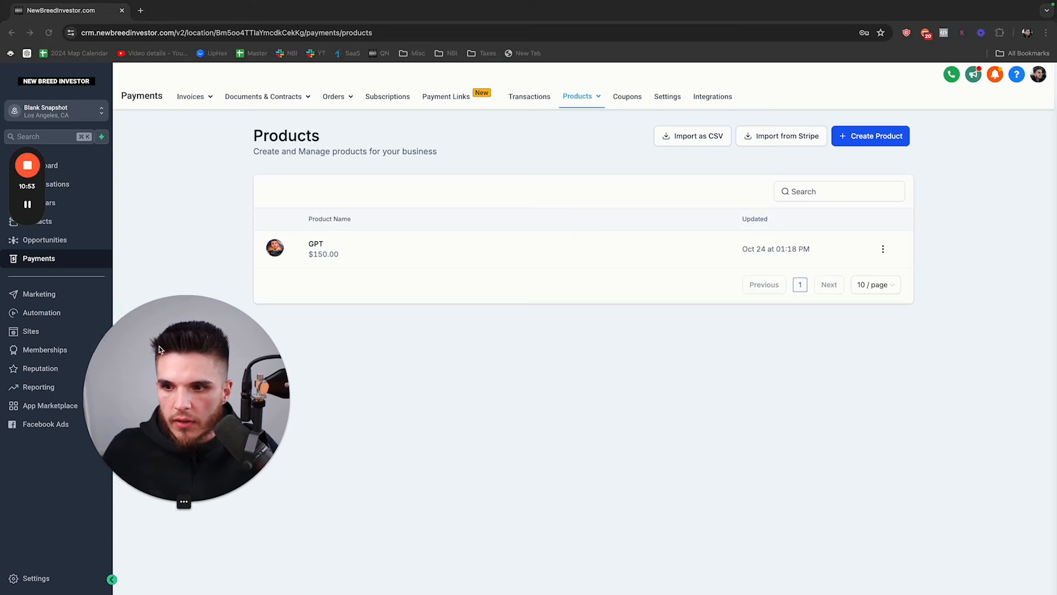
Go back to the SaaS (1) website's pages and open the live Pricing page.
left_click(31, 331)
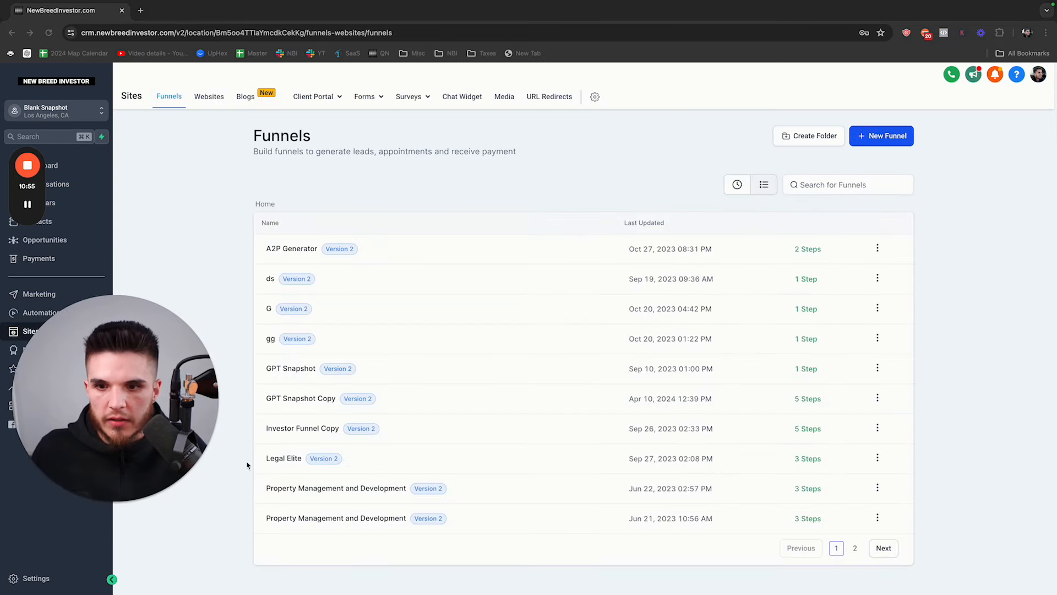
left_click(207, 103)
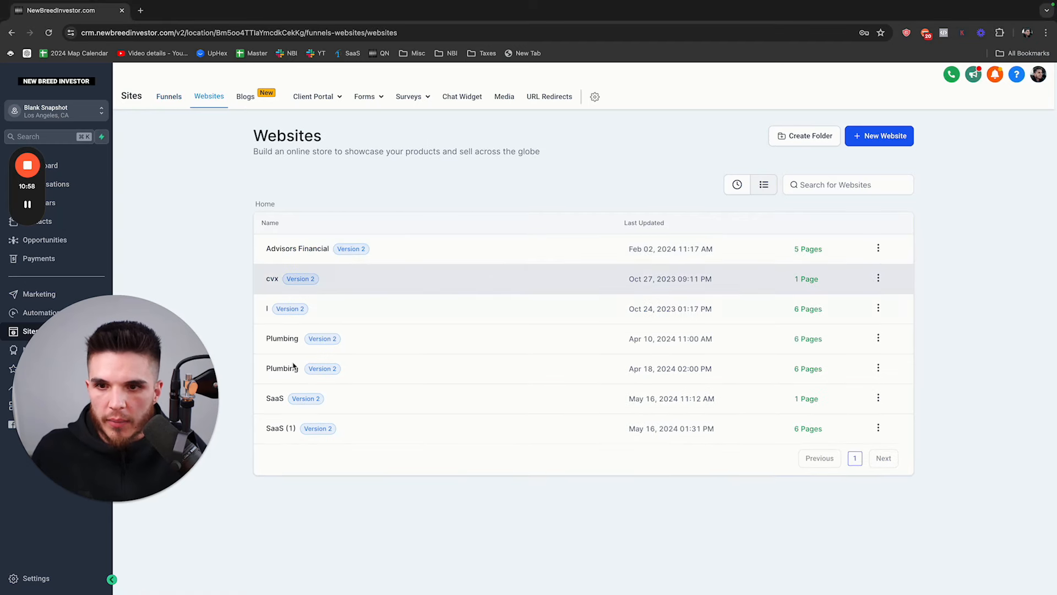
left_click(284, 432)
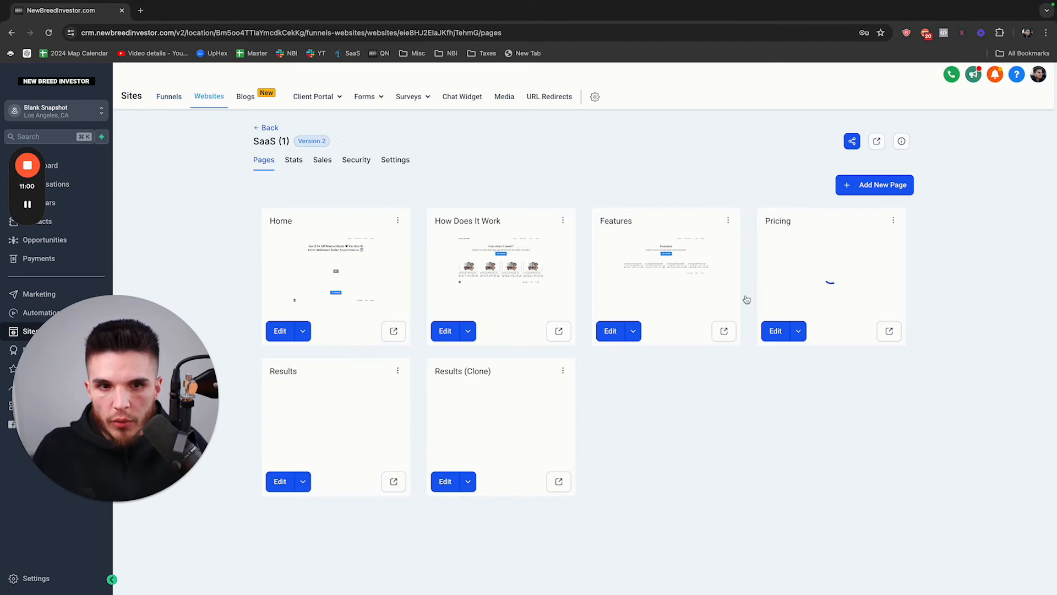
left_click(889, 331)
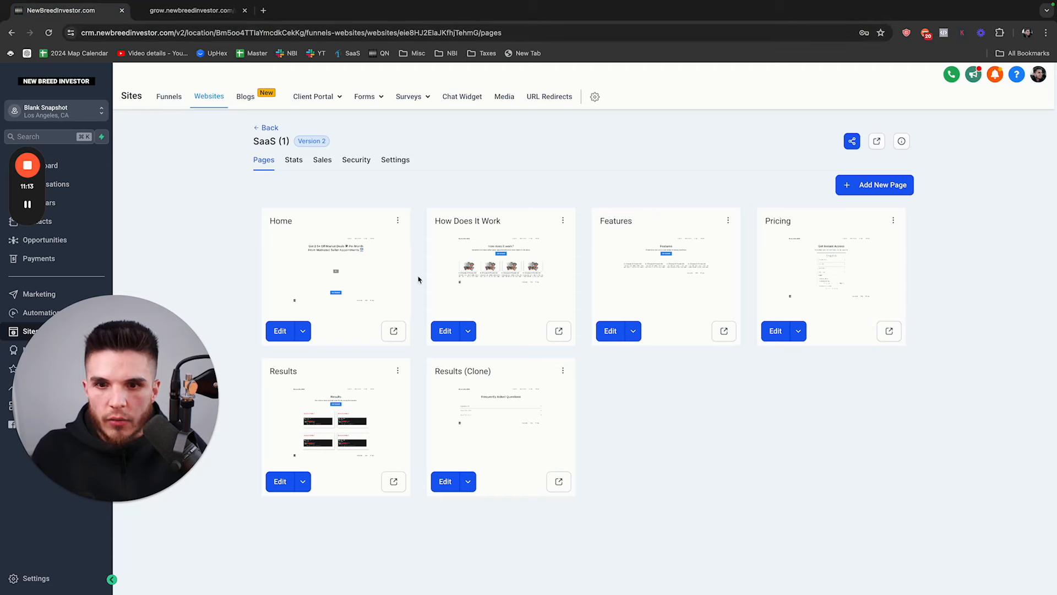
Open the live Home page, close the other preview tab, and review the Home page's headline and video.
left_click(394, 331)
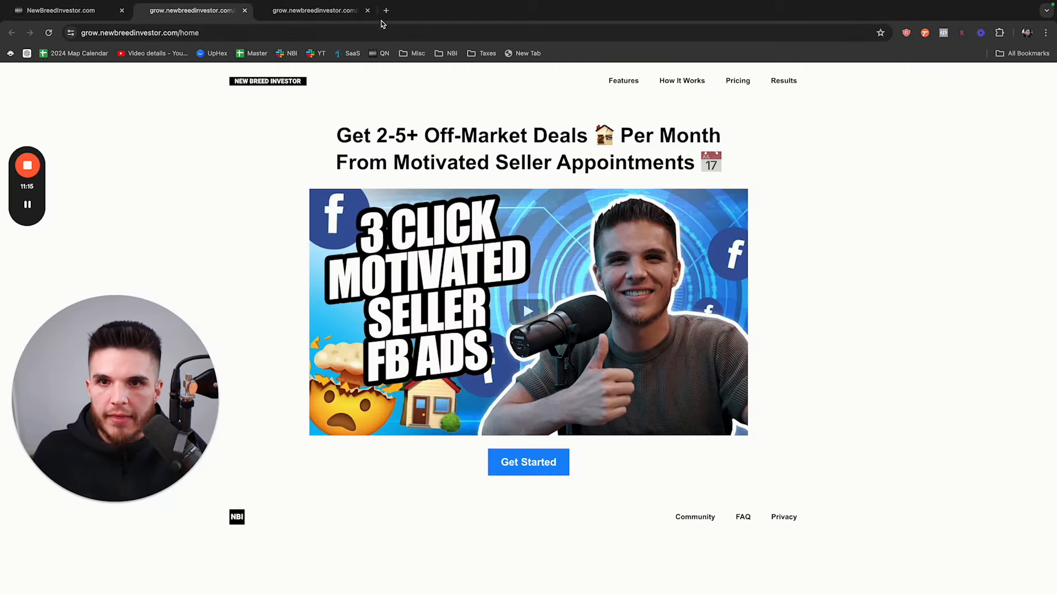
left_click(367, 10)
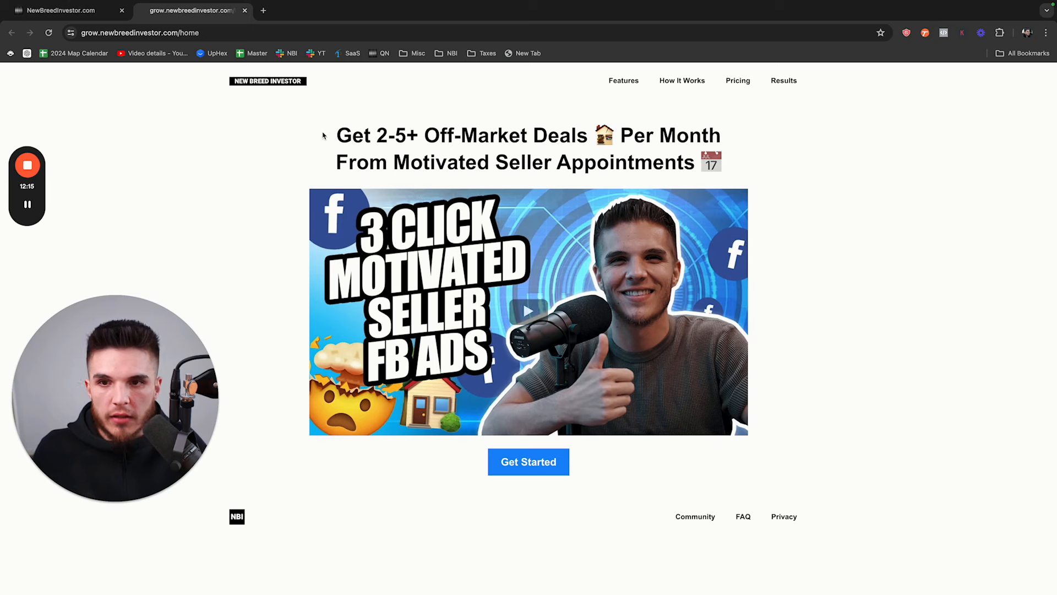
left_click_drag(304, 131, 812, 203)
left_click(812, 203)
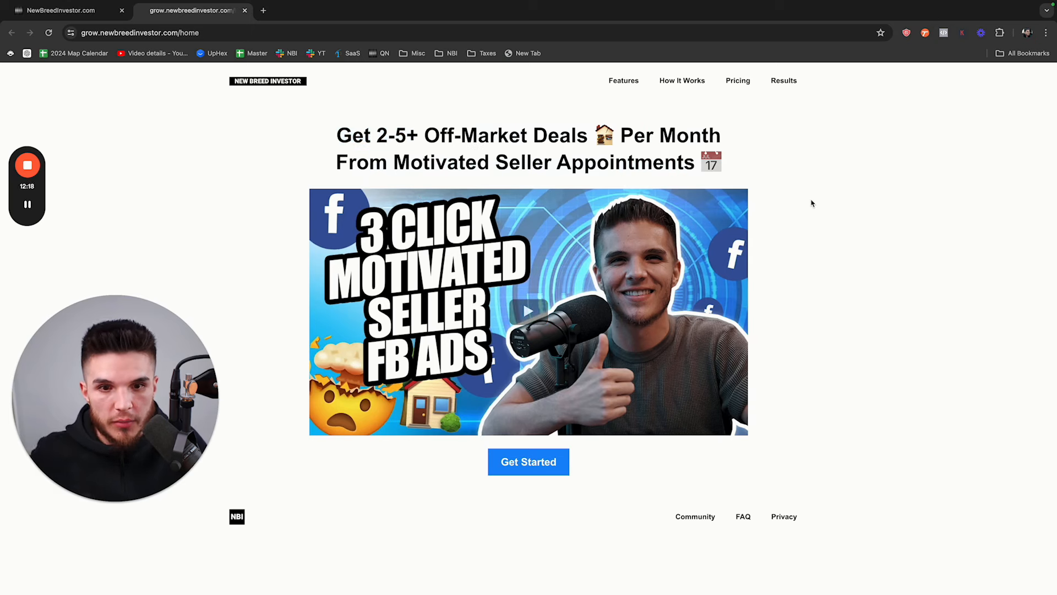